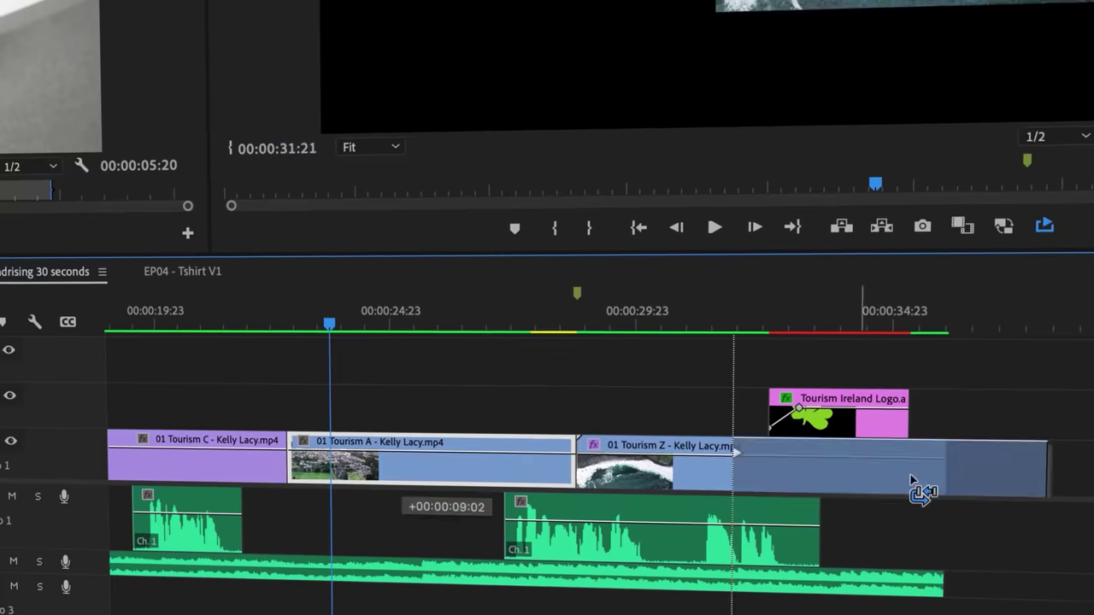
# Step: Move the B Roll clip earlier in the sequence, then expand tracks and zoom the timeline
pyautogui.moveTo(918, 493); pyautogui.dragTo(327, 483)
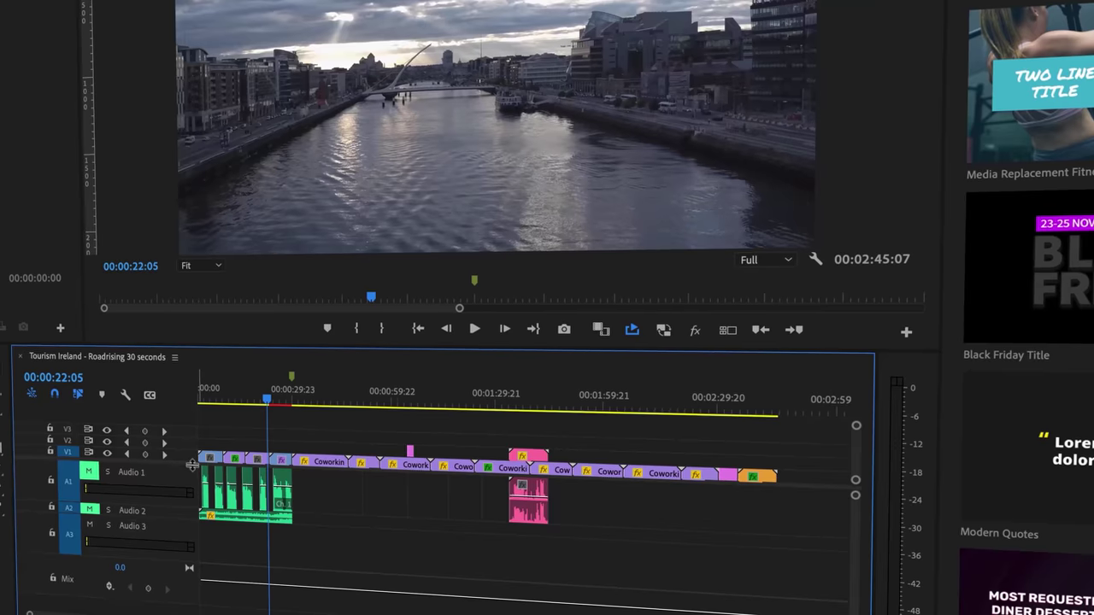
pyautogui.hotkey('shift', '=')
pyautogui.press('=')
pyautogui.press('=')
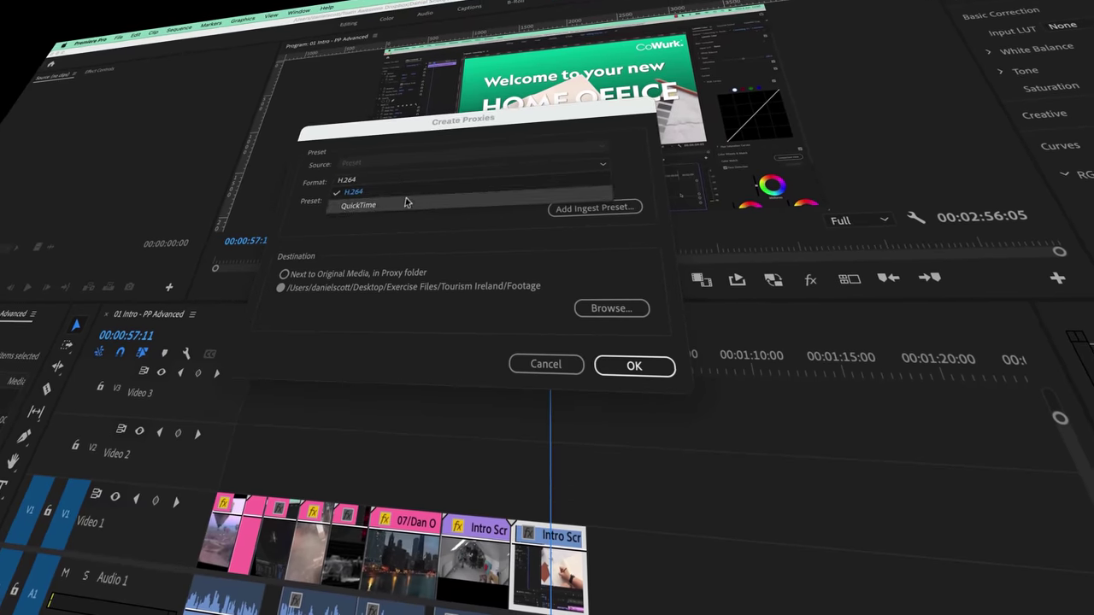
# Step: Set the project's captured video scratch disk location to [Custom]
pyautogui.click(401, 203)
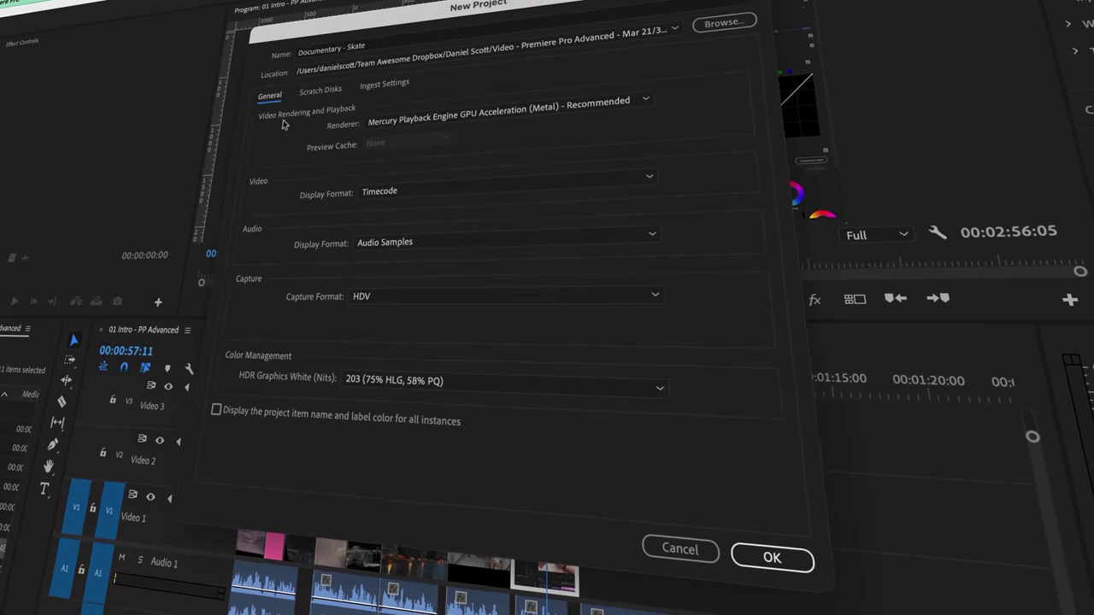
pyautogui.click(295, 85)
pyautogui.click(398, 102)
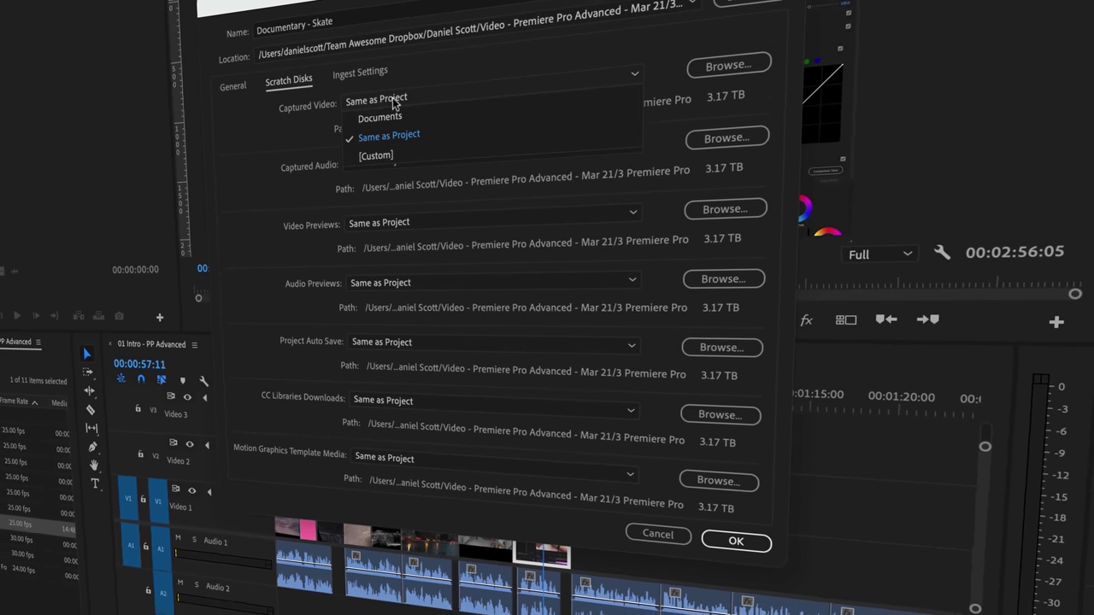
pyautogui.click(379, 154)
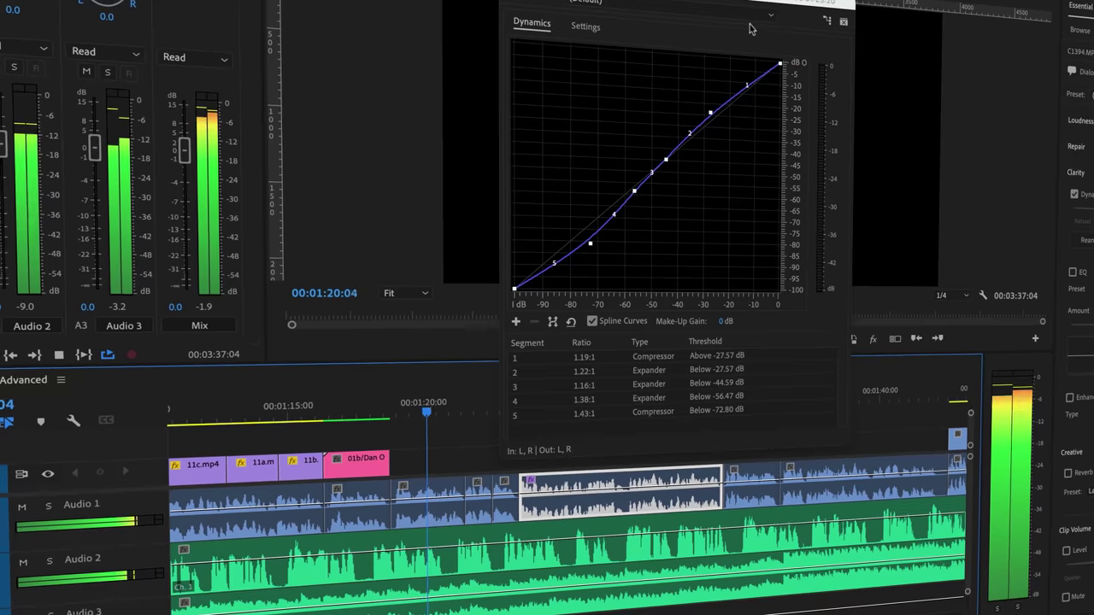
# Step: Apply the DeEsser Medium dynamics preset and set bitrate encoding to VBR, 2 pass
pyautogui.click(755, 18)
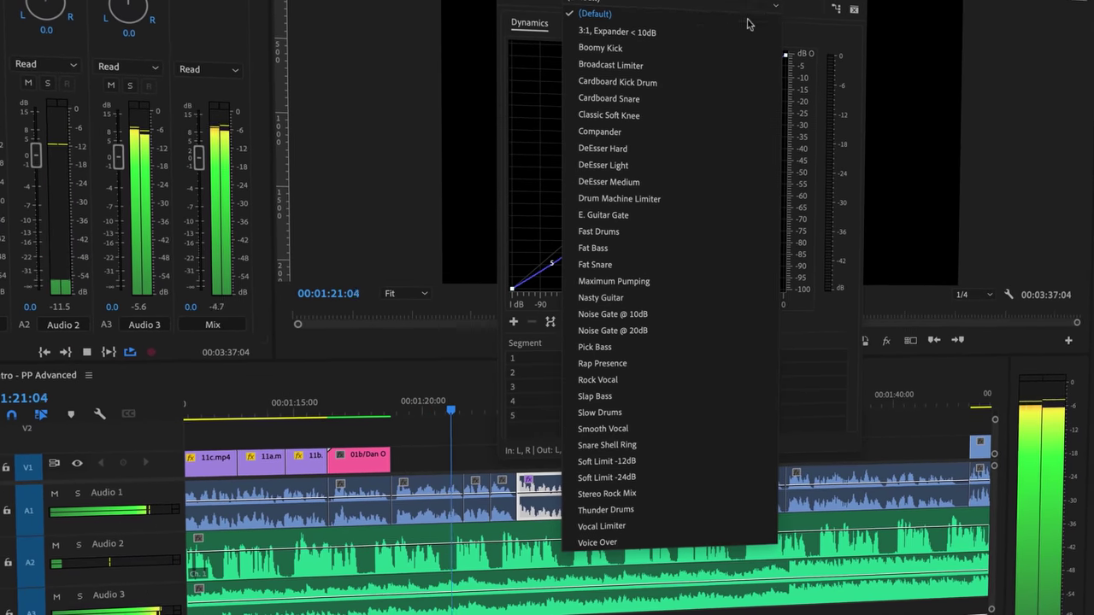
pyautogui.click(726, 182)
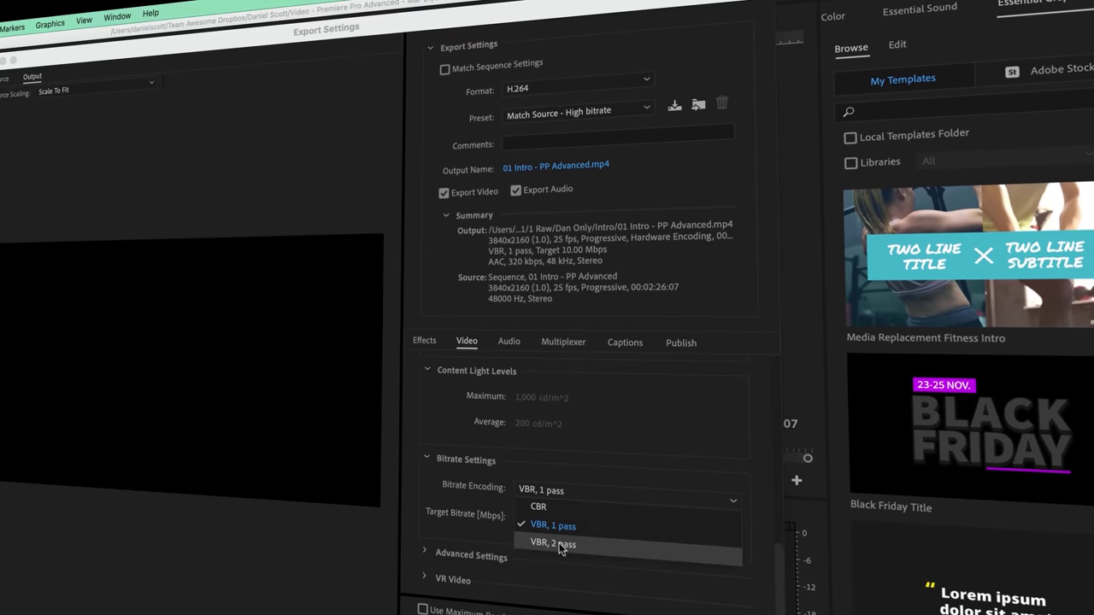
pyautogui.click(562, 544)
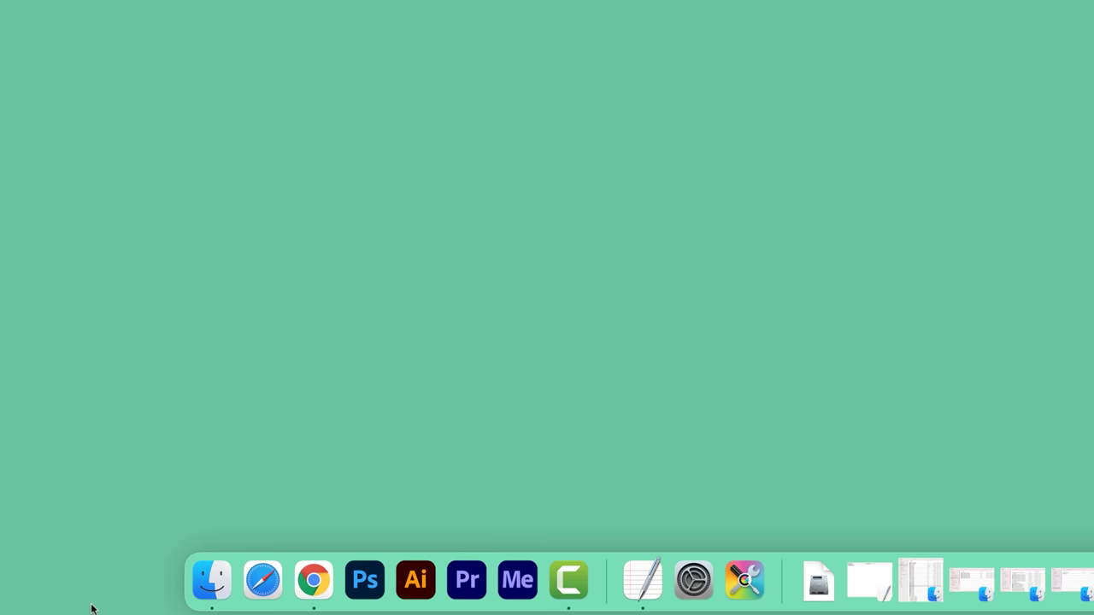
# Step: Launch Premiere Pro and confirm resetting its preferences to defaults
pyautogui.click(474, 583)
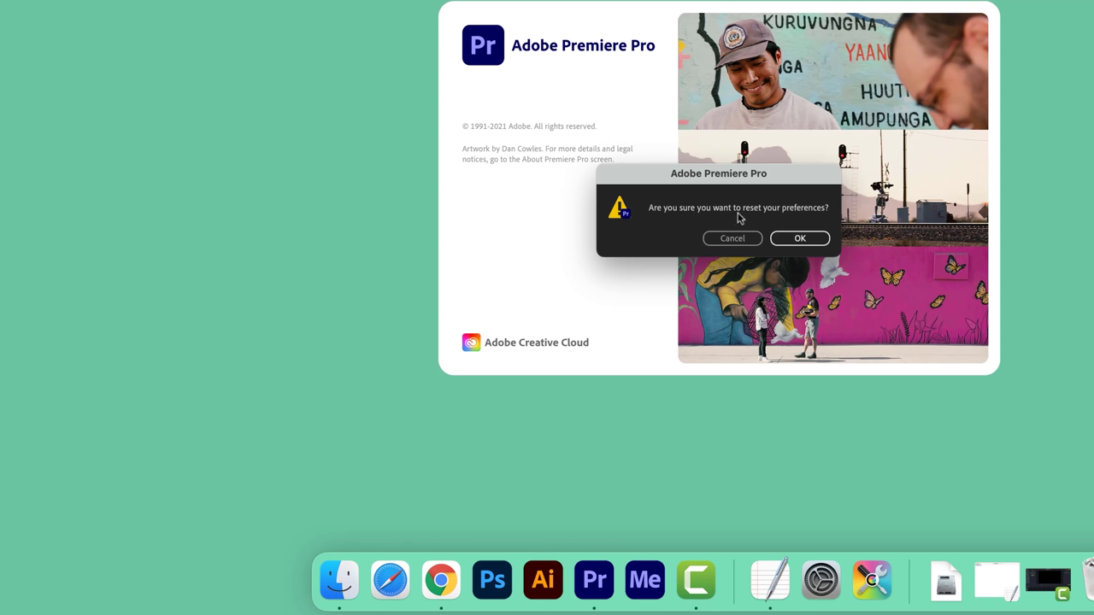
pyautogui.click(793, 239)
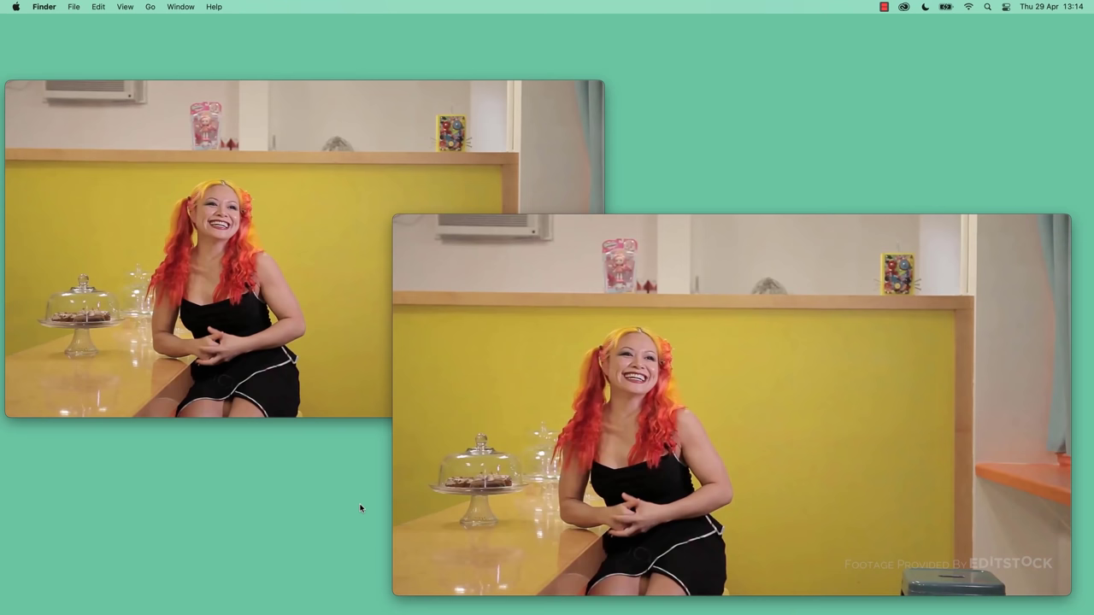
# Step: Bring the smaller Interview Sync B Cam.mp4 window forward, then the larger one
pyautogui.click(267, 297)
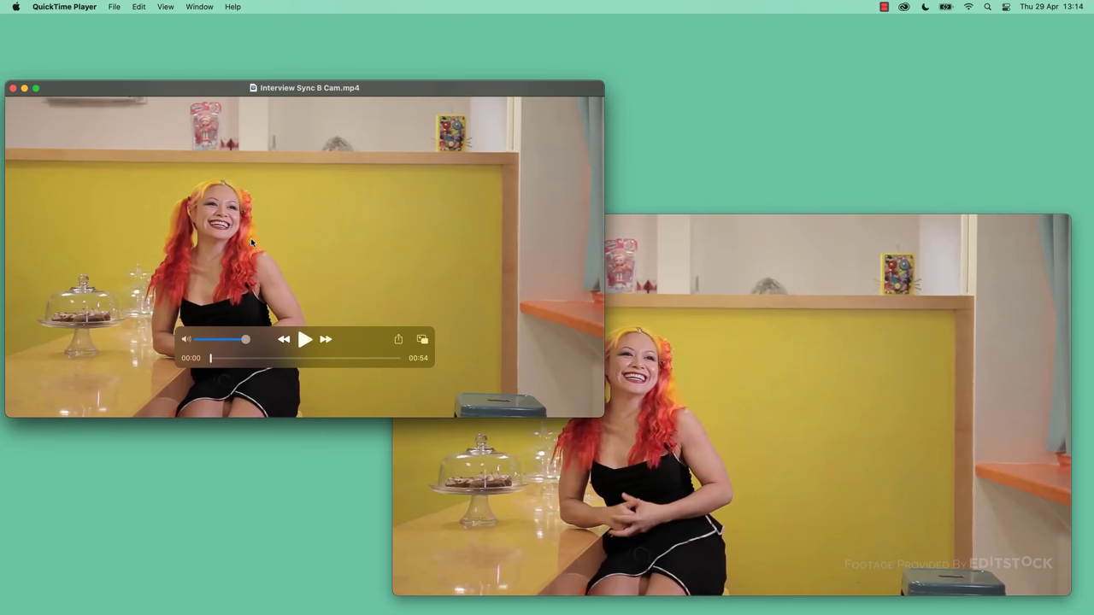
pyautogui.click(715, 378)
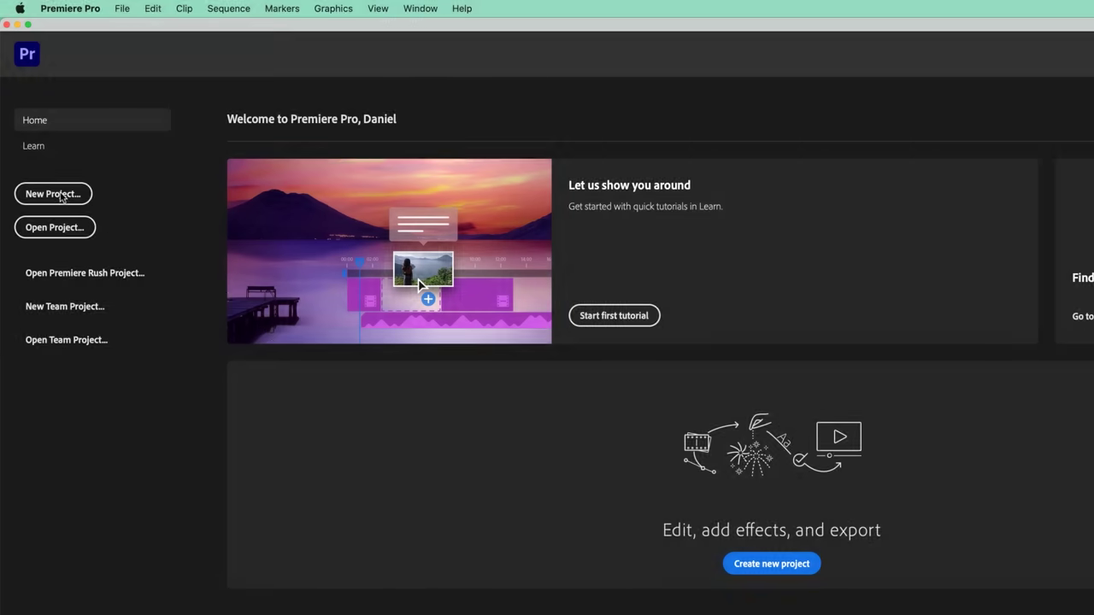
# Step: Create project 'Tourism Ireland - Roadrising' in Exercise Files > Tourism Ireland > Project Files
pyautogui.click(70, 195)
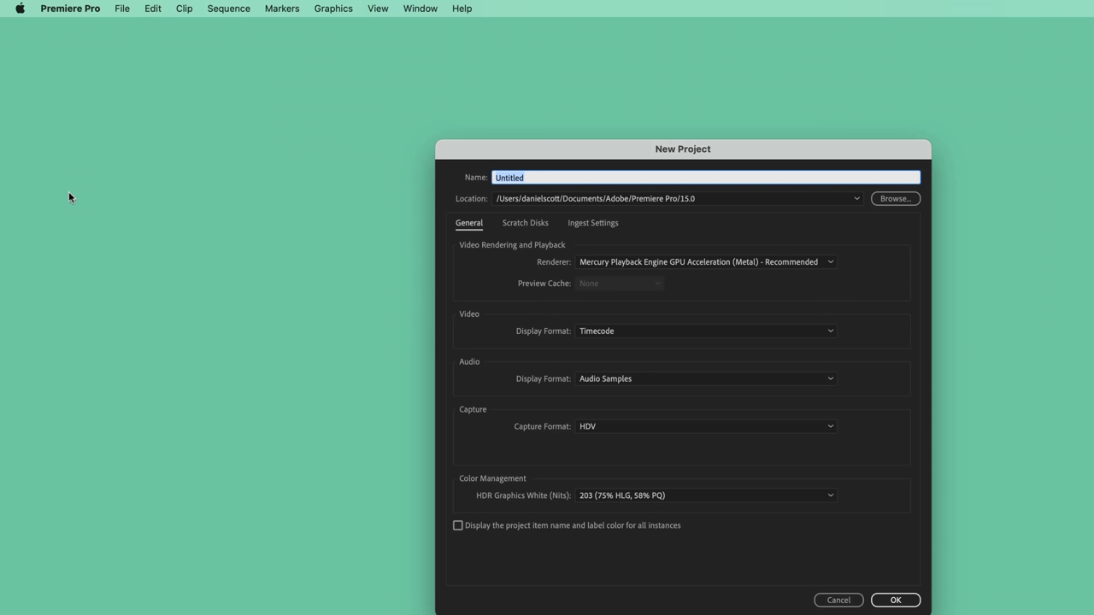
pyautogui.write('Tourism Ireland - Roadrising')
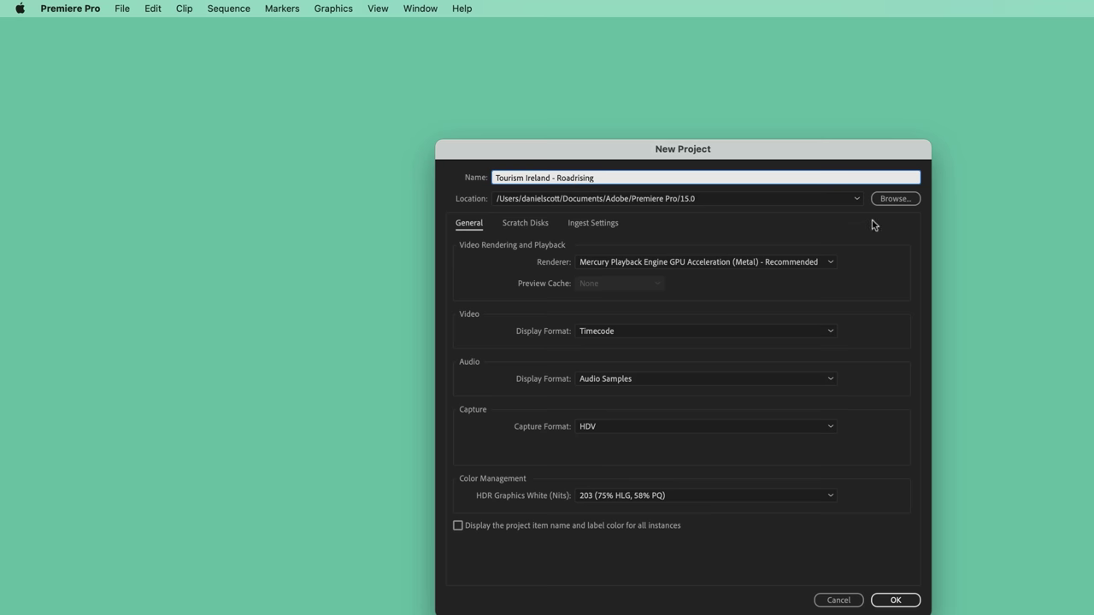
pyautogui.click(895, 198)
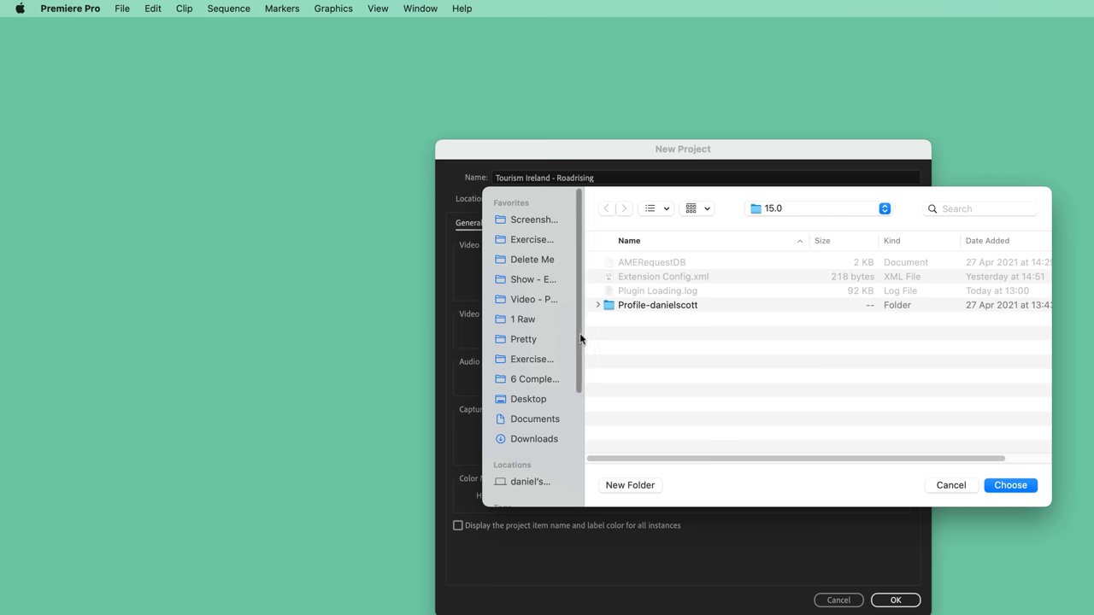
pyautogui.click(537, 243)
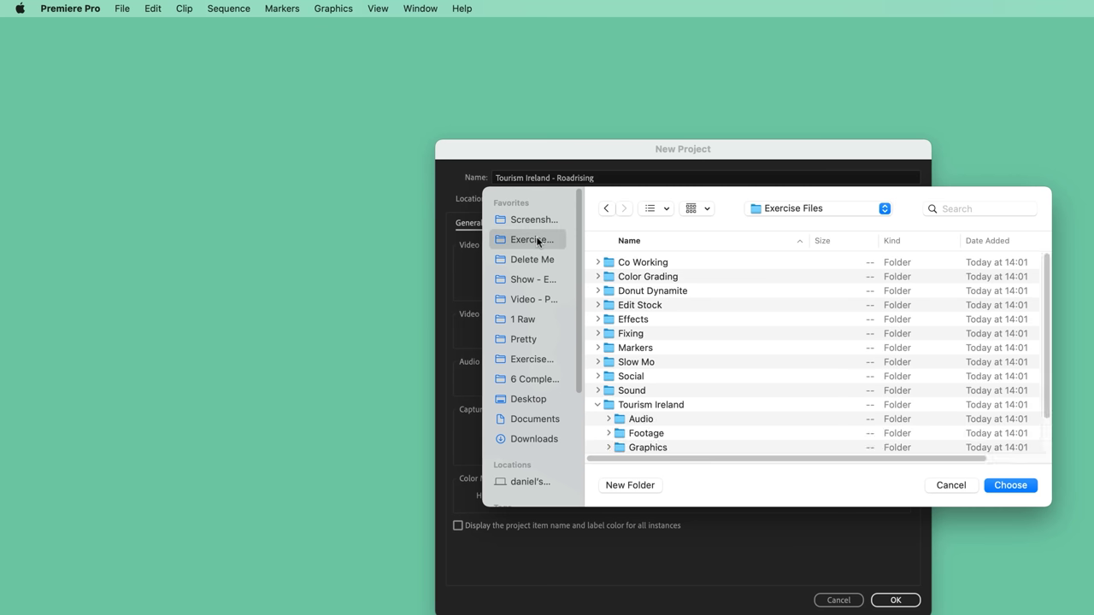
pyautogui.doubleClick(658, 407)
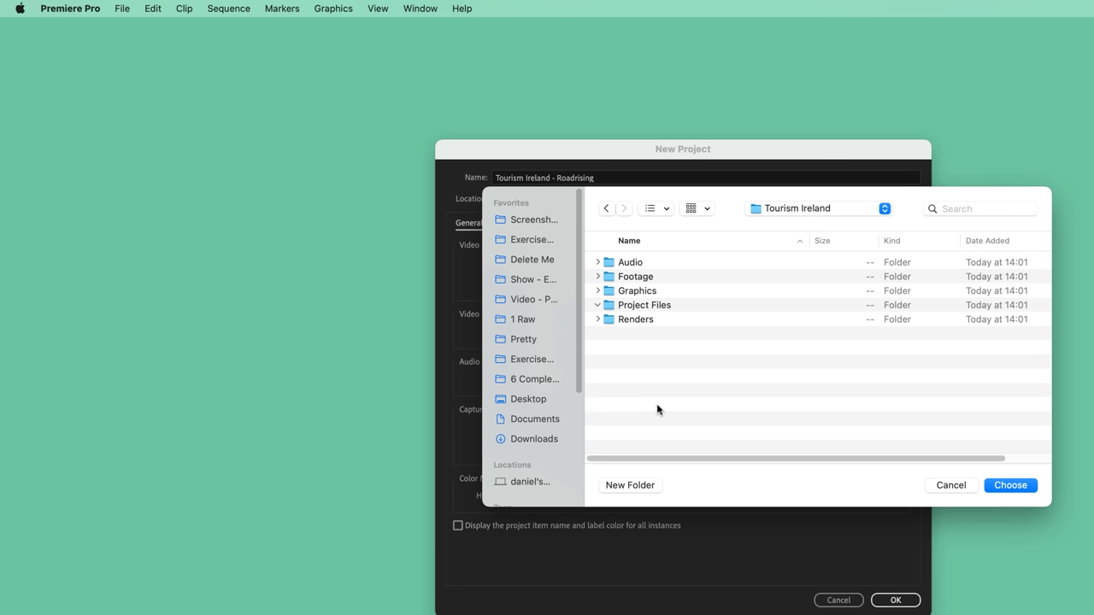
pyautogui.doubleClick(636, 307)
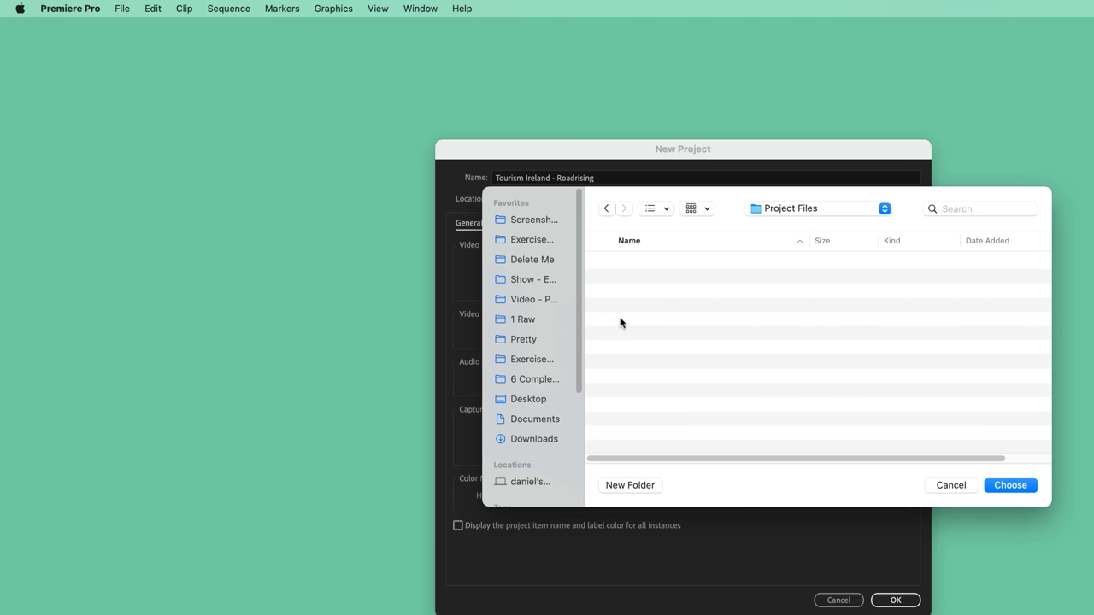
pyautogui.click(606, 210)
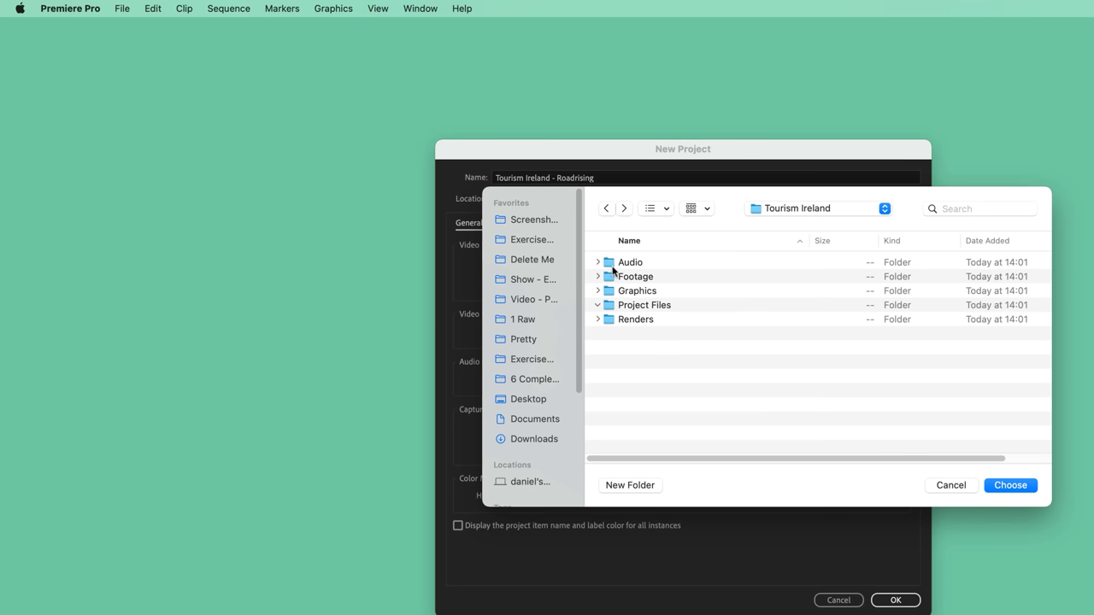
pyautogui.doubleClick(642, 307)
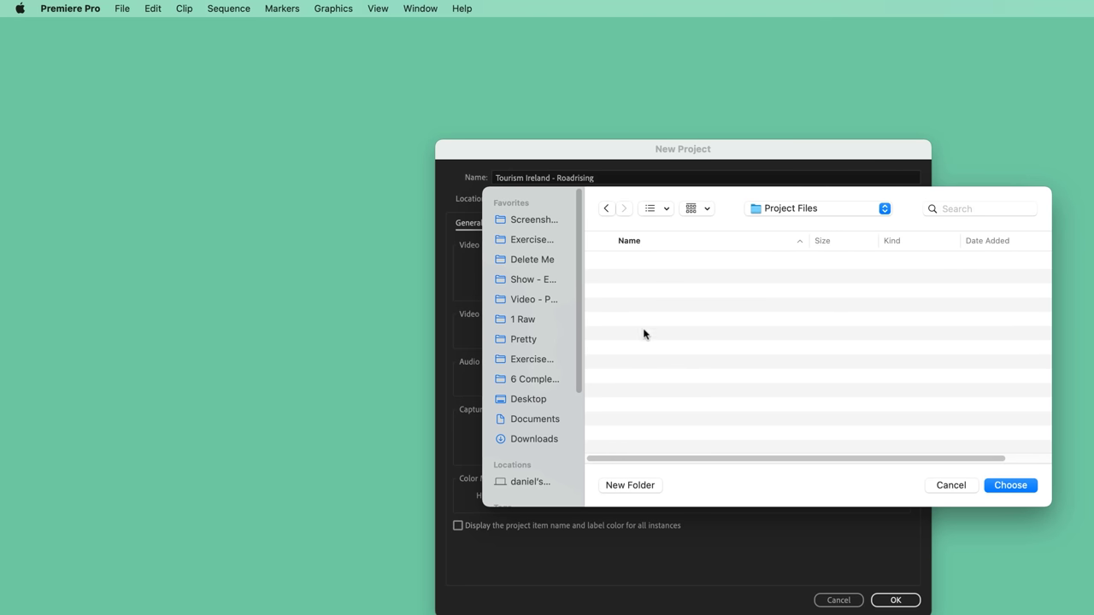
pyautogui.click(1017, 485)
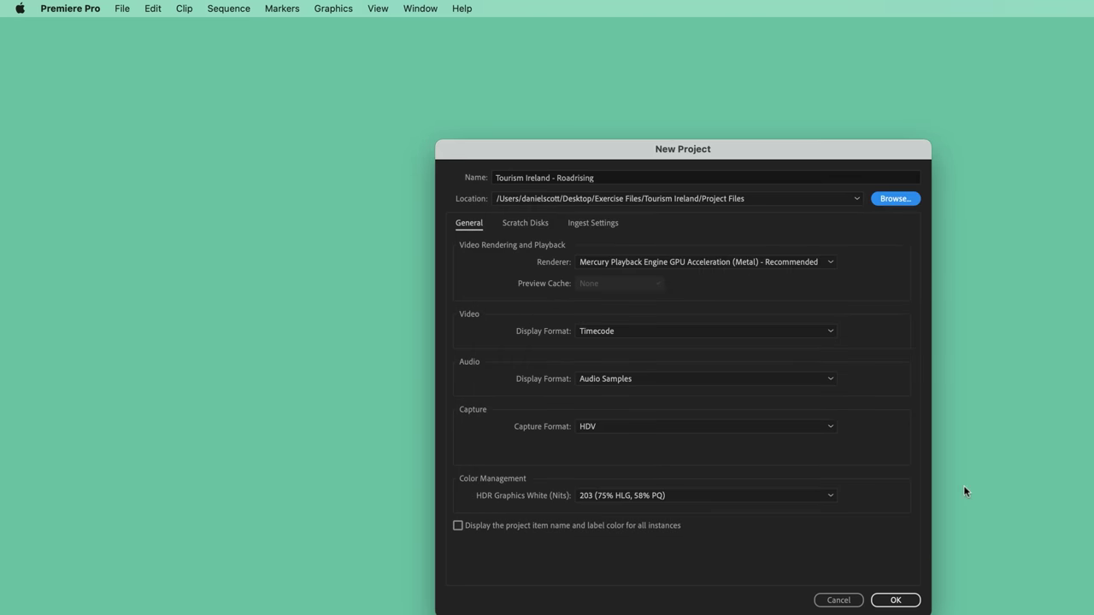
pyautogui.click(898, 601)
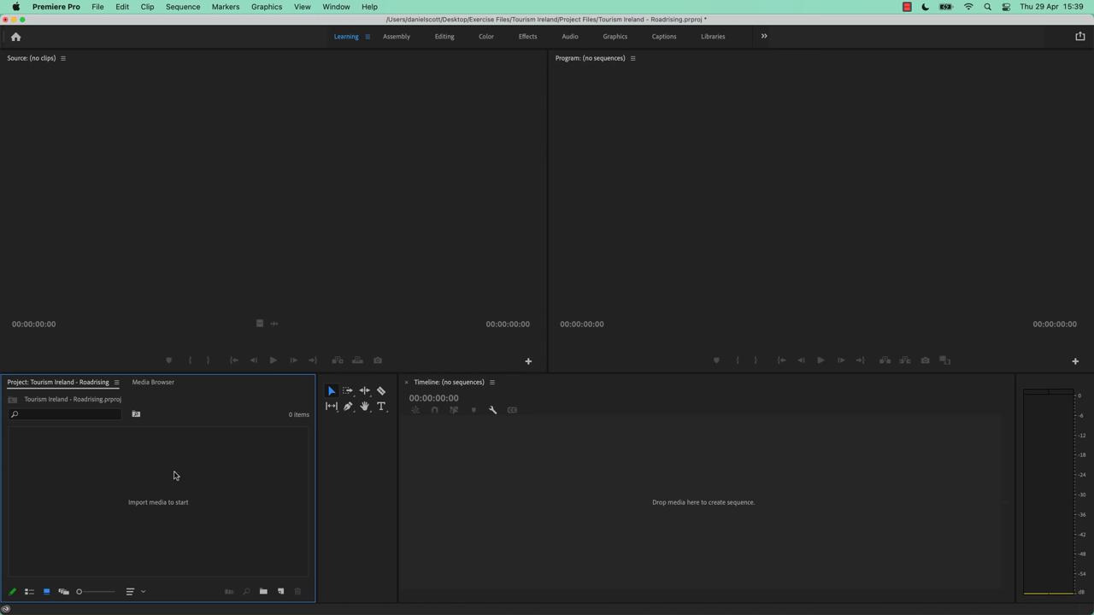
# Step: Import the Audio, Footage and Graphics folders from Tourism Ireland as project bins
pyautogui.doubleClick(155, 489)
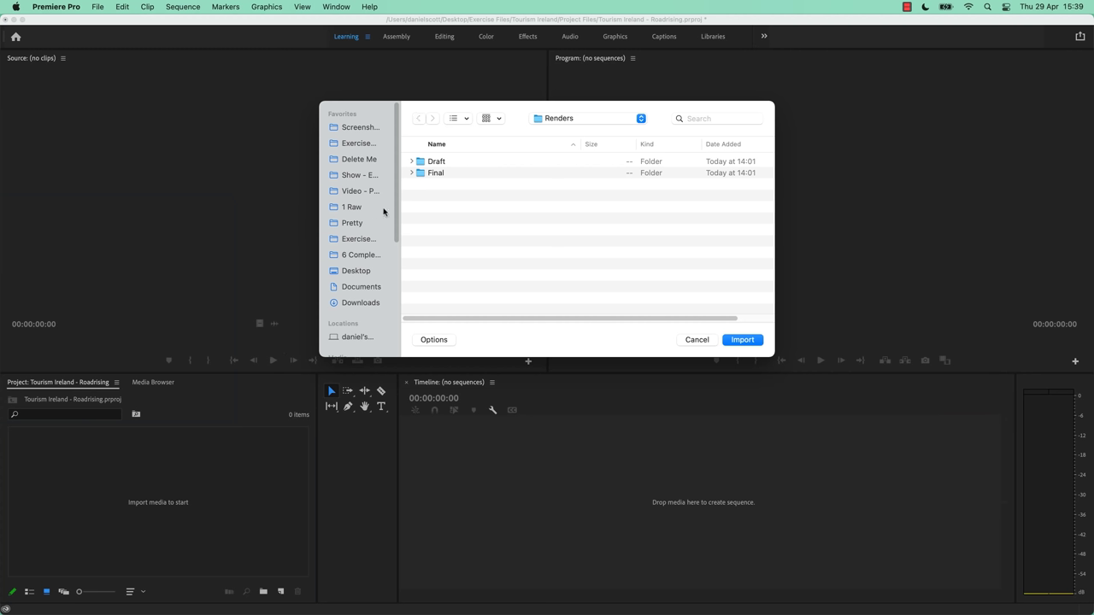
pyautogui.click(550, 122)
pyautogui.click(554, 133)
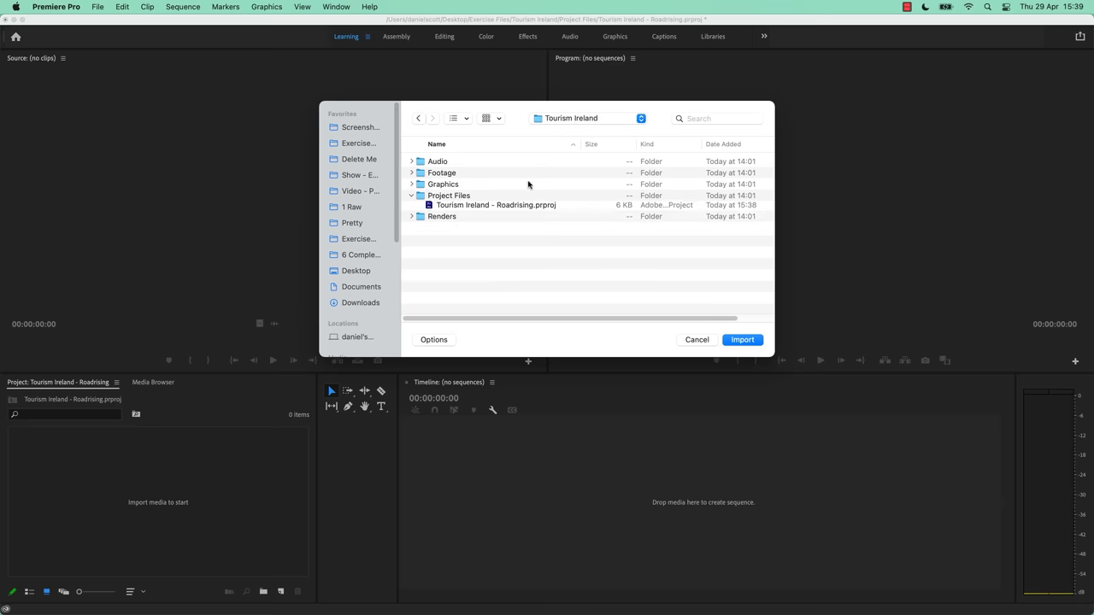
pyautogui.click(432, 167)
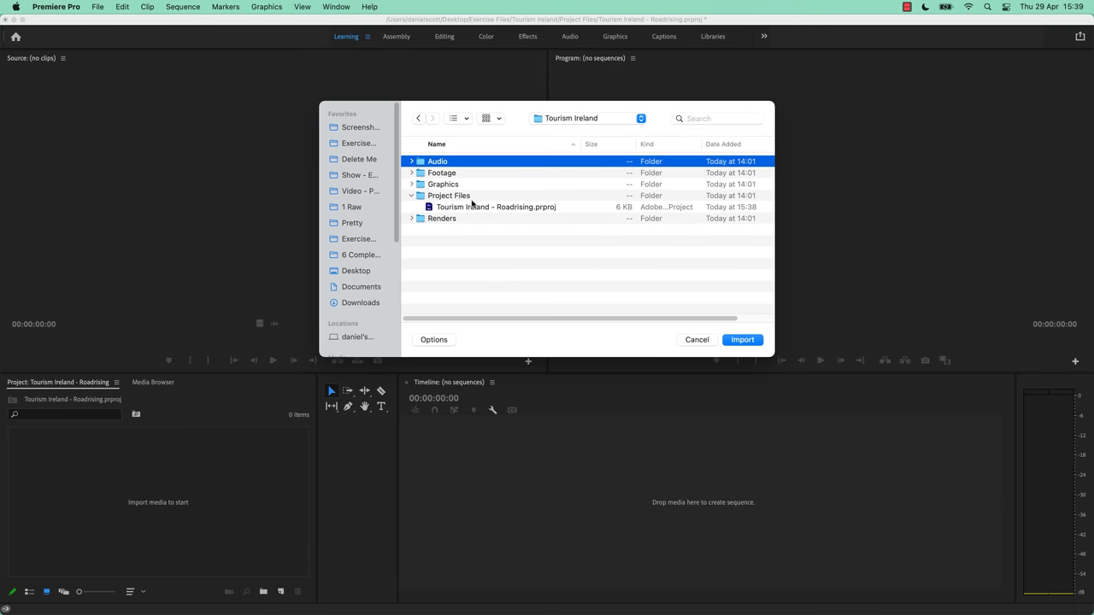
pyautogui.keyDown('shift'); pyautogui.click(443, 175); pyautogui.keyUp('shift')
pyautogui.keyDown('shift'); pyautogui.click(433, 184); pyautogui.keyUp('shift')
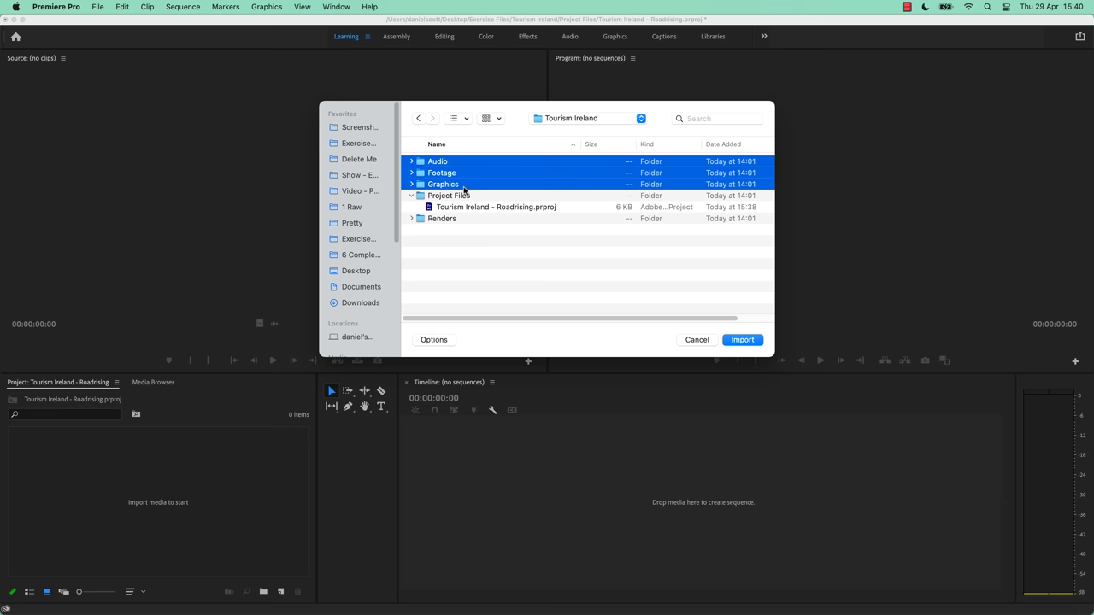
pyautogui.click(746, 341)
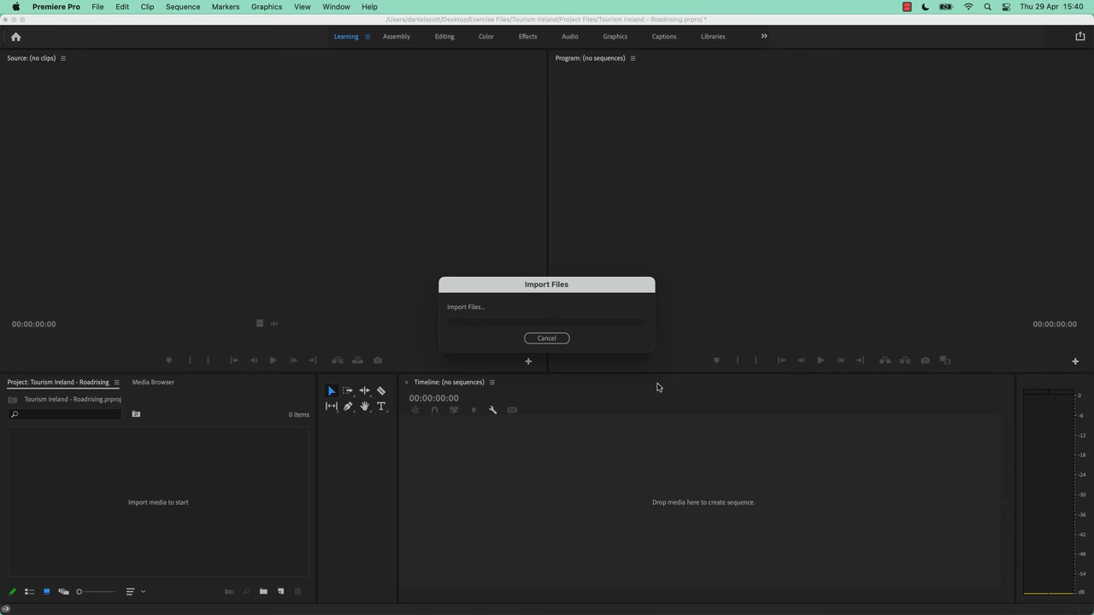
# Step: In List View, select Footage clips 01 Tourism A–D and build a sequence from them
pyautogui.click(30, 592)
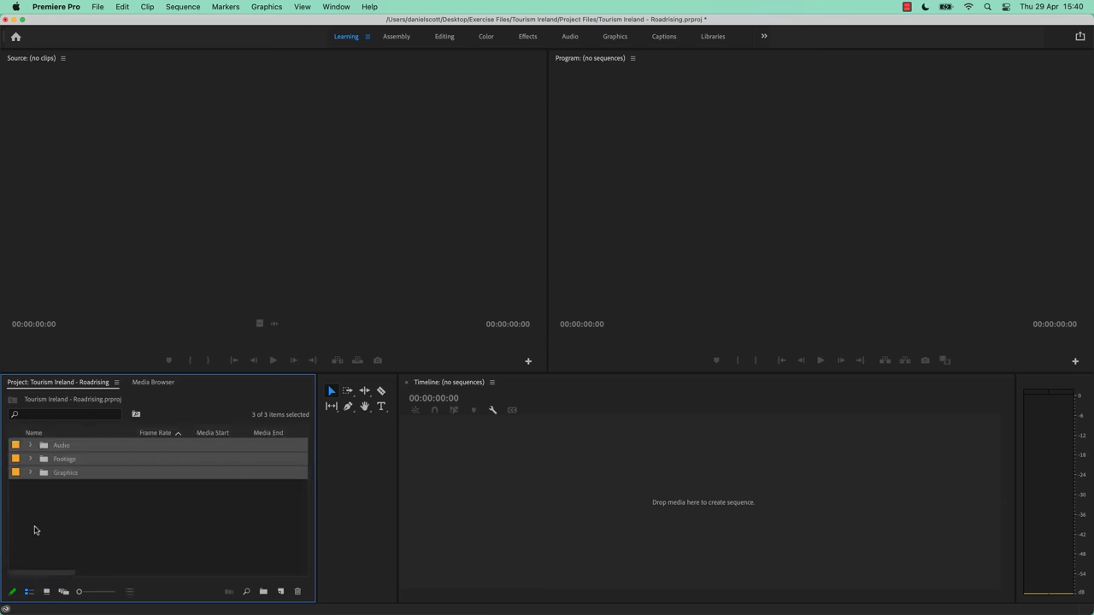
pyautogui.click(35, 530)
pyautogui.click(31, 461)
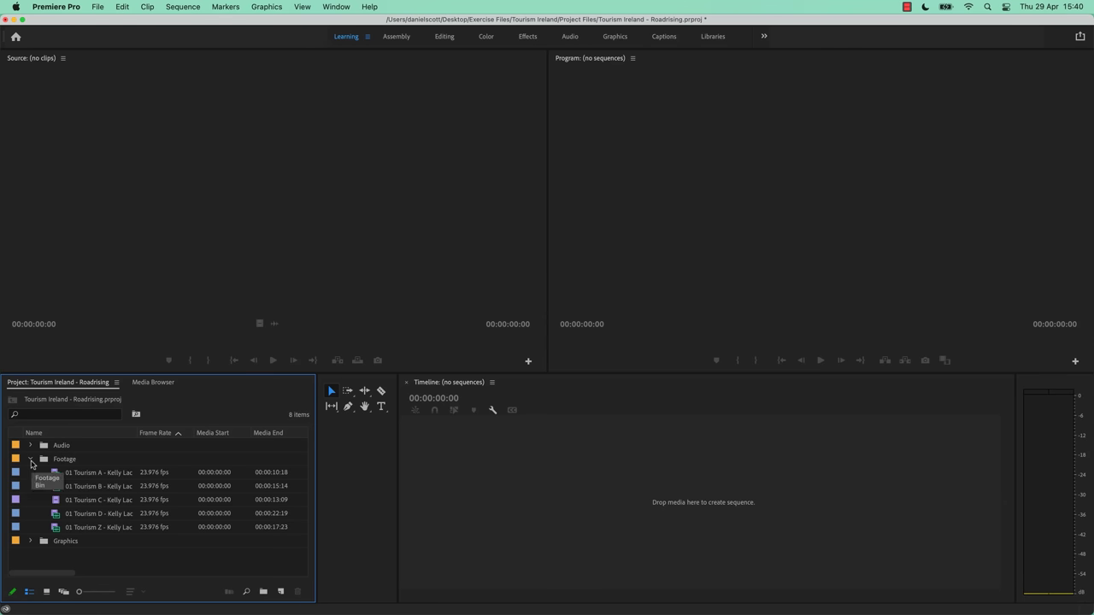
pyautogui.click(112, 541)
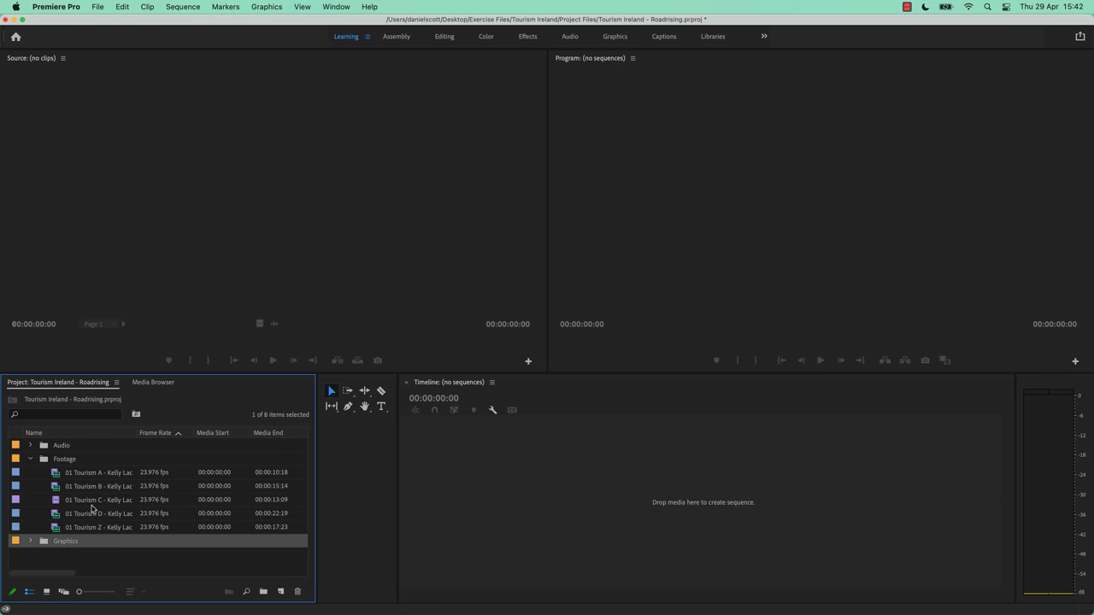
pyautogui.click(94, 476)
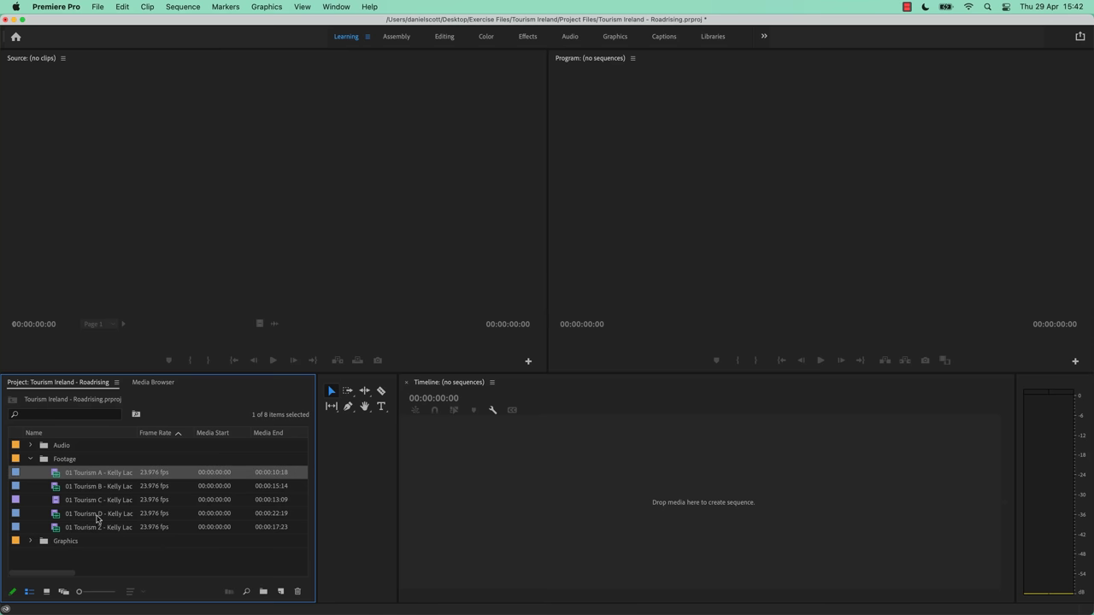
pyautogui.keyDown('shift'); pyautogui.click(94, 515); pyautogui.keyUp('shift')
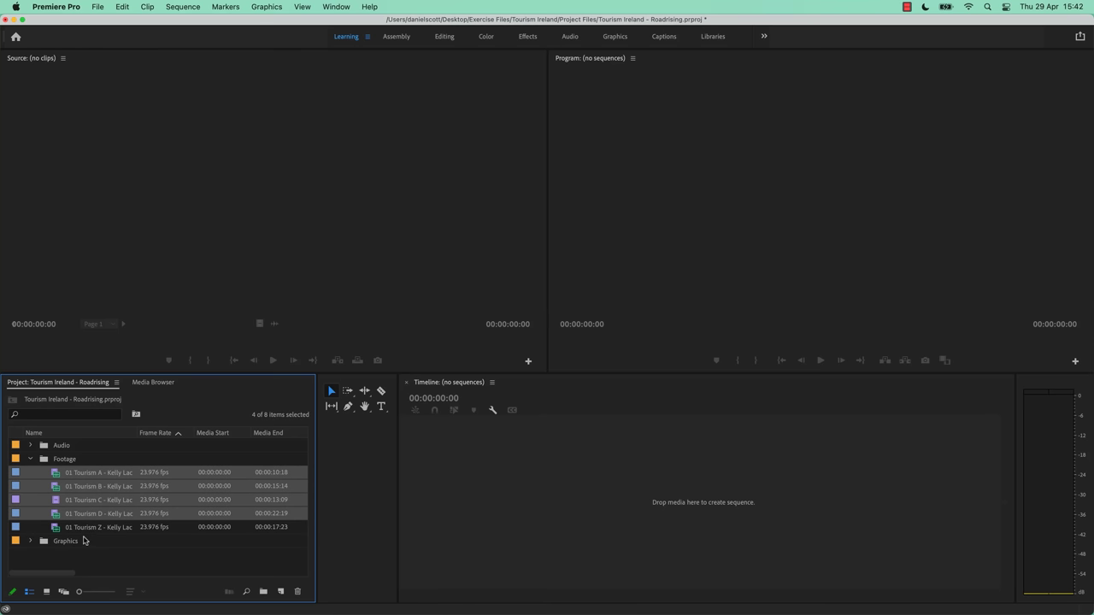
pyautogui.click(104, 527)
pyautogui.click(101, 477)
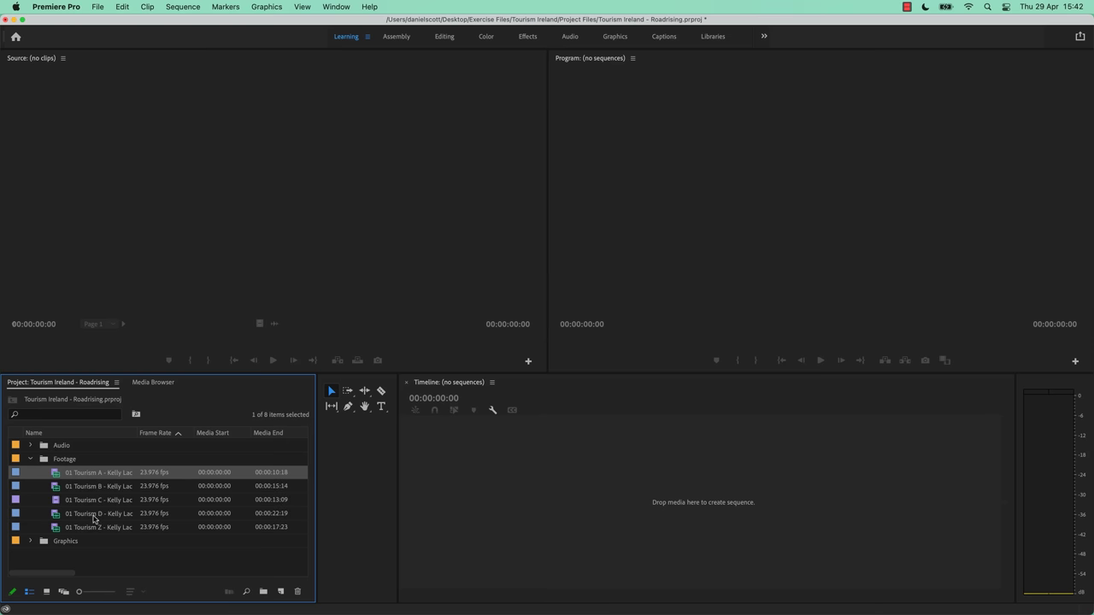
pyautogui.keyDown('shift'); pyautogui.click(94, 515); pyautogui.keyUp('shift')
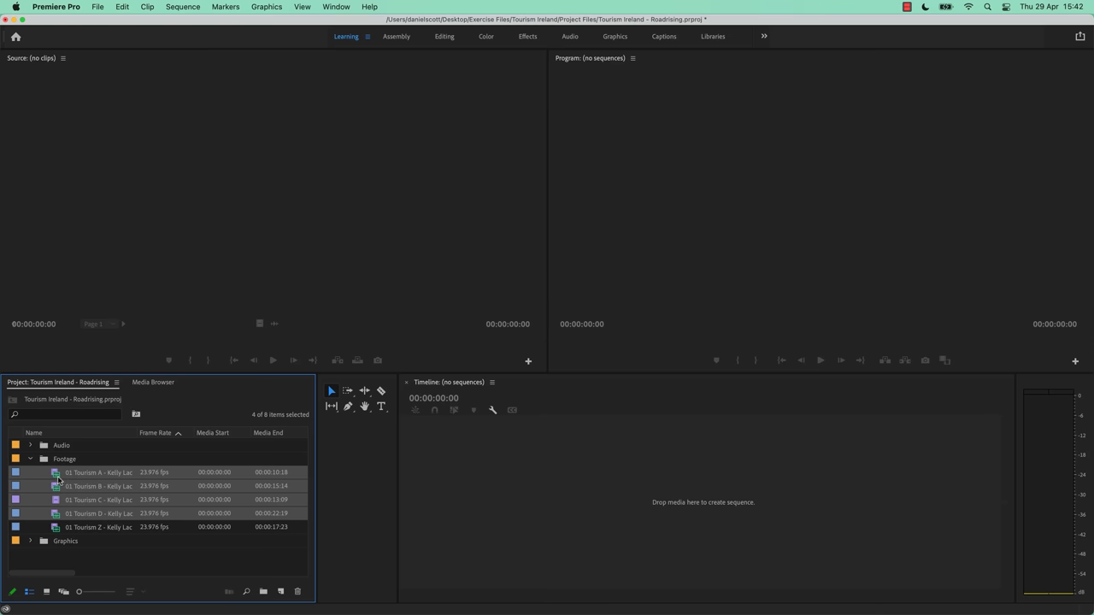
pyautogui.moveTo(481, 488); pyautogui.dragTo(483, 490)
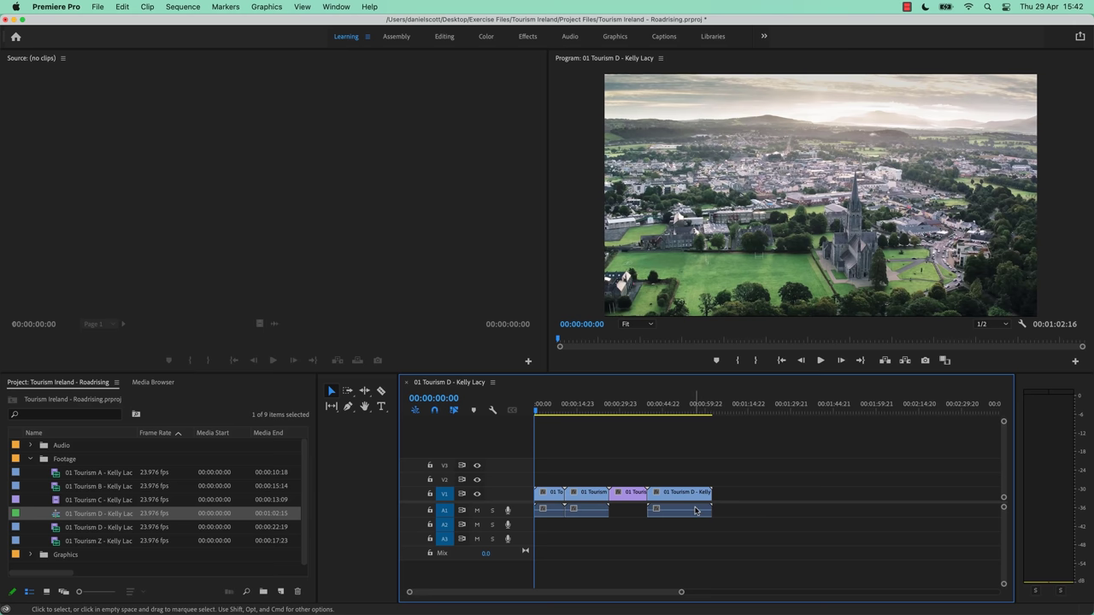
# Step: Remove all clips from the 01 Tourism D sequence and sort the project by name
pyautogui.click(550, 406)
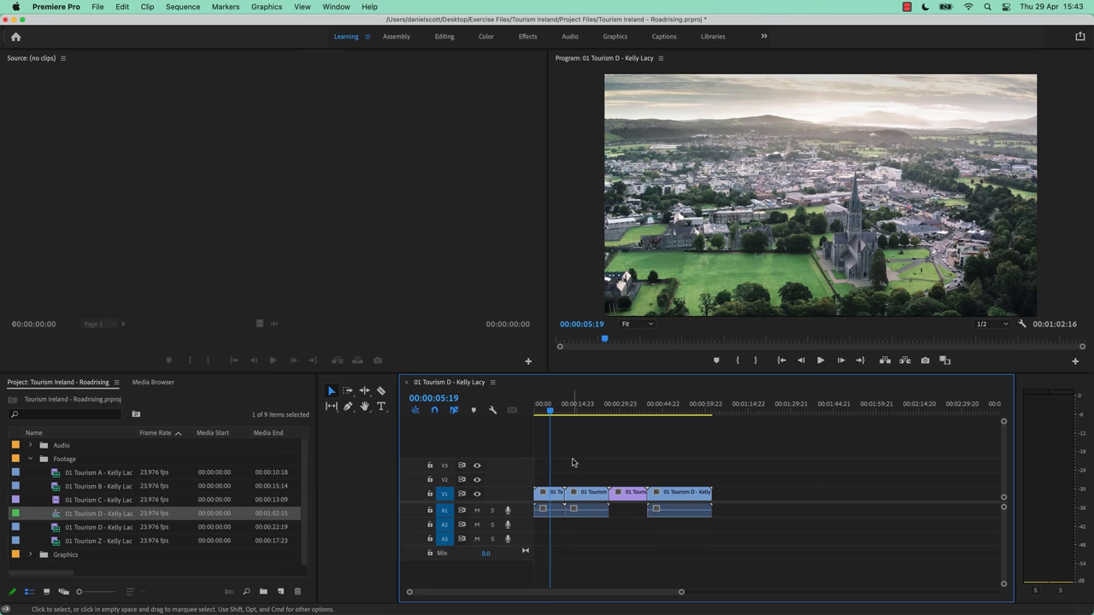
pyautogui.press('=')
pyautogui.press('=')
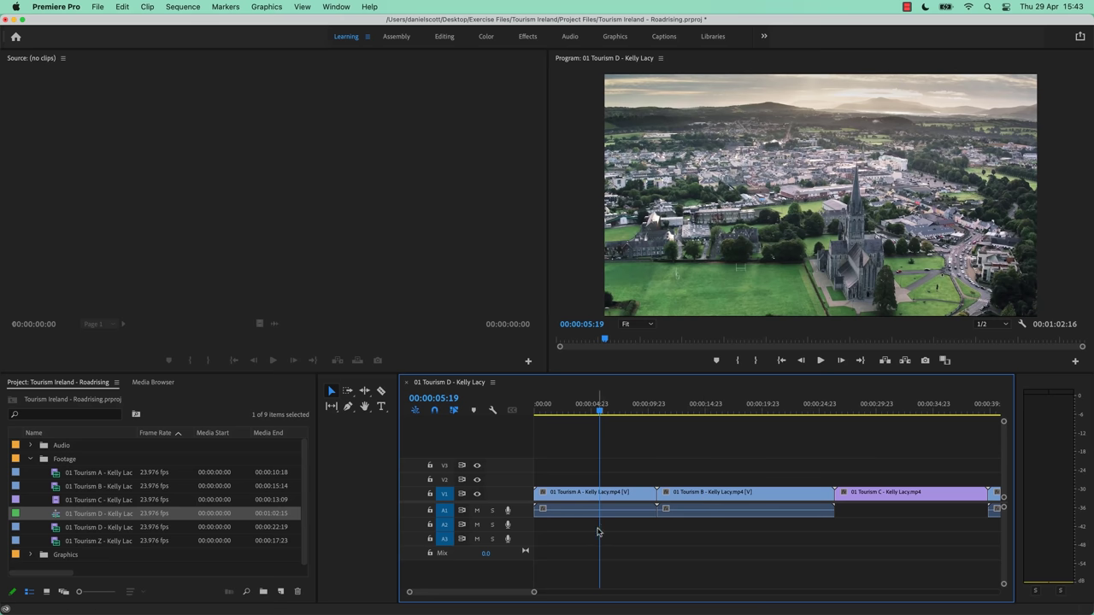
pyautogui.press('super+a')
pyautogui.press('BackSpace')
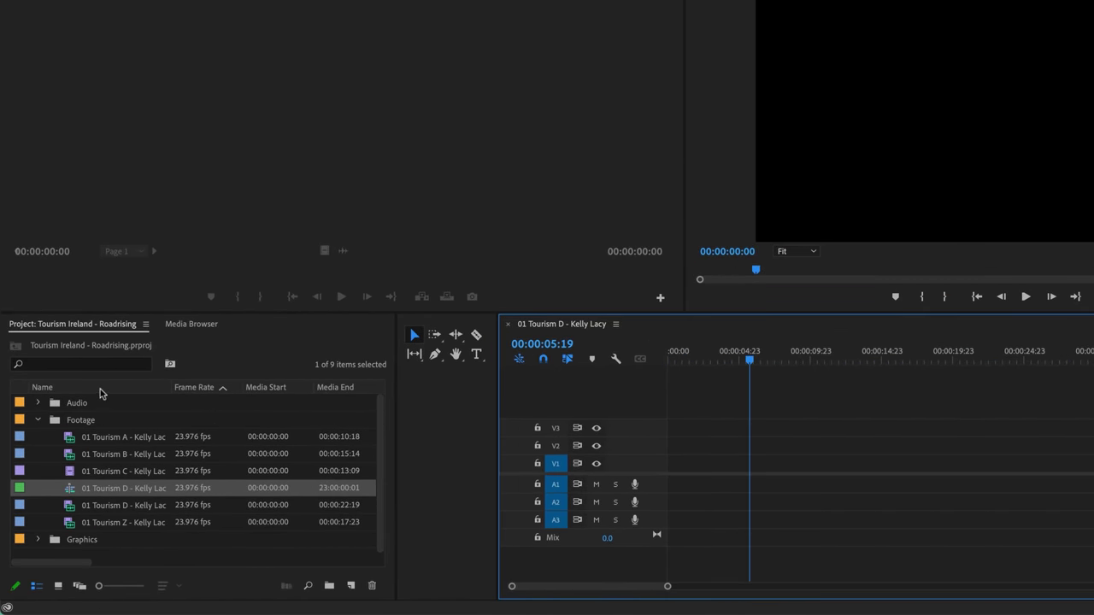
pyautogui.click(77, 390)
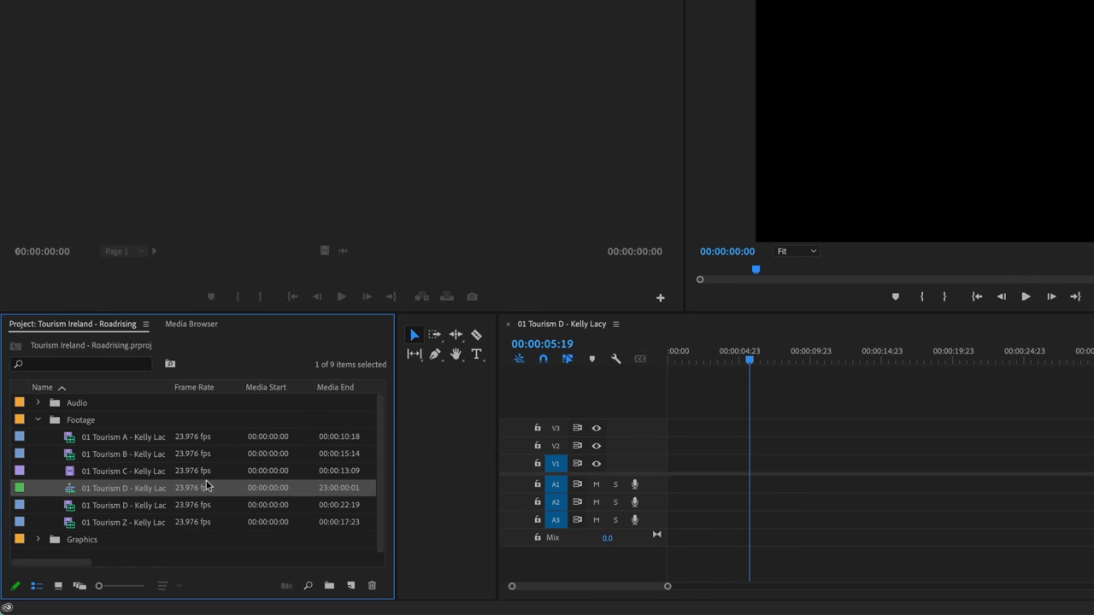
# Step: Re-sort the project list and delete the old 01 Tourism D sequence
pyautogui.click(210, 388)
pyautogui.click(126, 392)
pyautogui.click(121, 439)
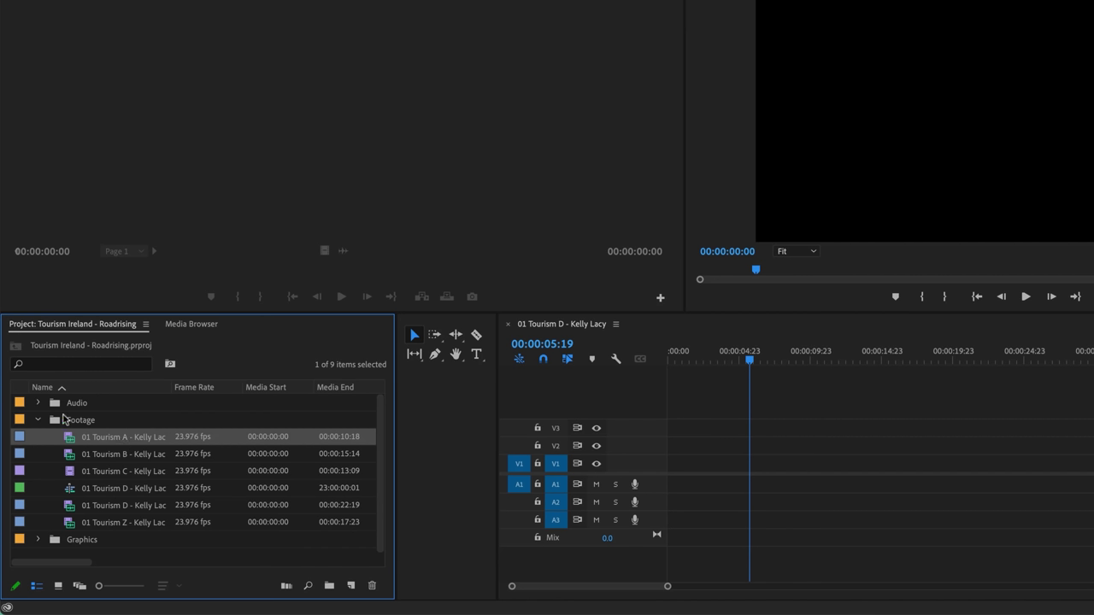
pyautogui.click(112, 506)
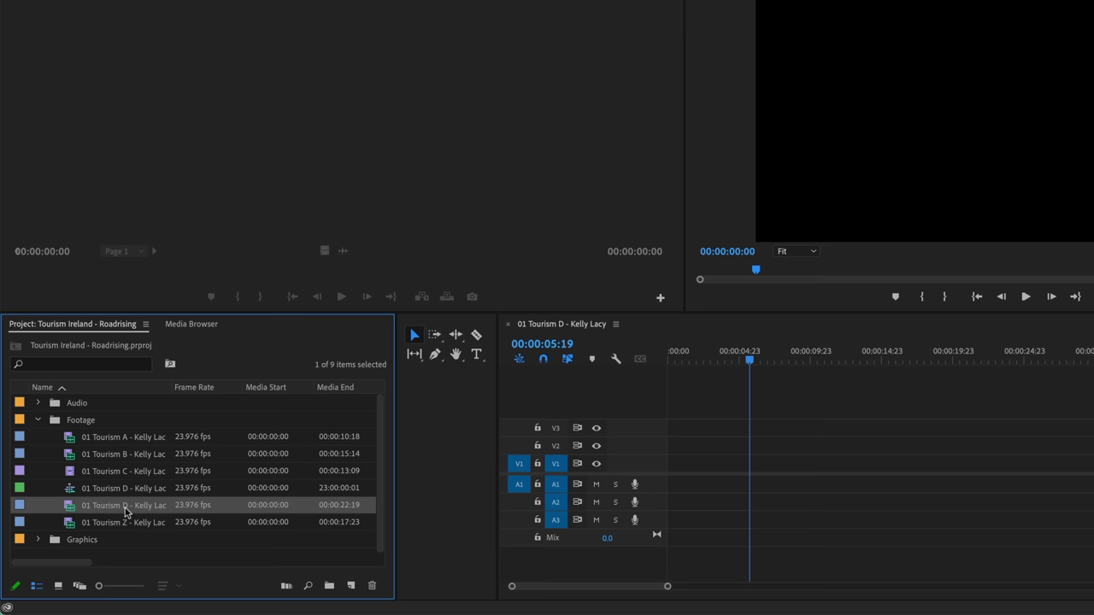
pyautogui.press('Delete')
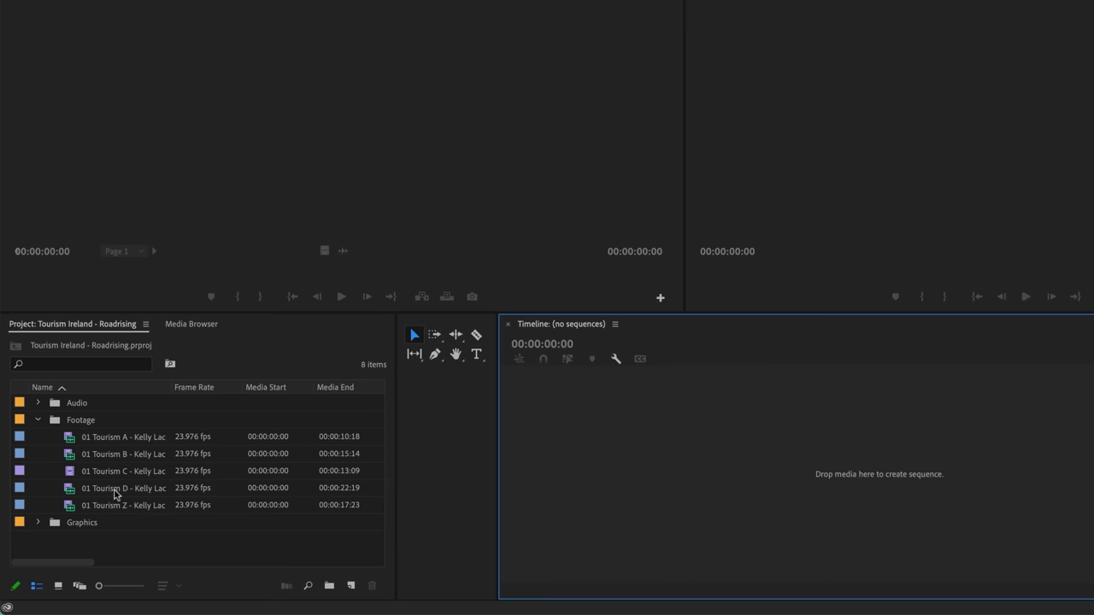
# Step: Drag clips 01 Tourism A–D into the empty timeline to make a new sequence
pyautogui.click(116, 493)
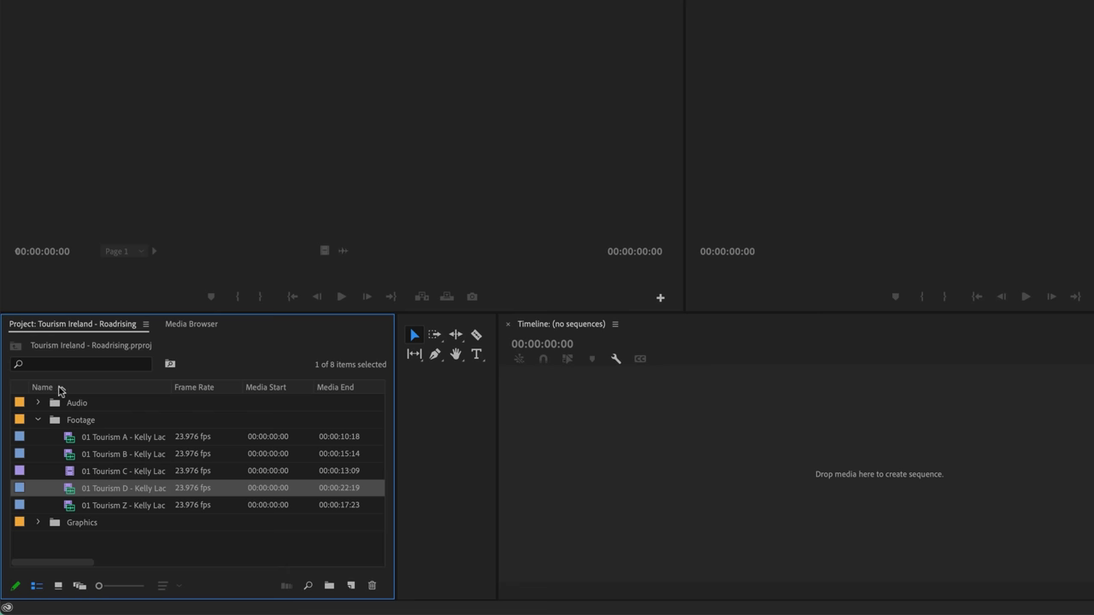
pyautogui.keyDown('shift'); pyautogui.click(113, 442); pyautogui.keyUp('shift')
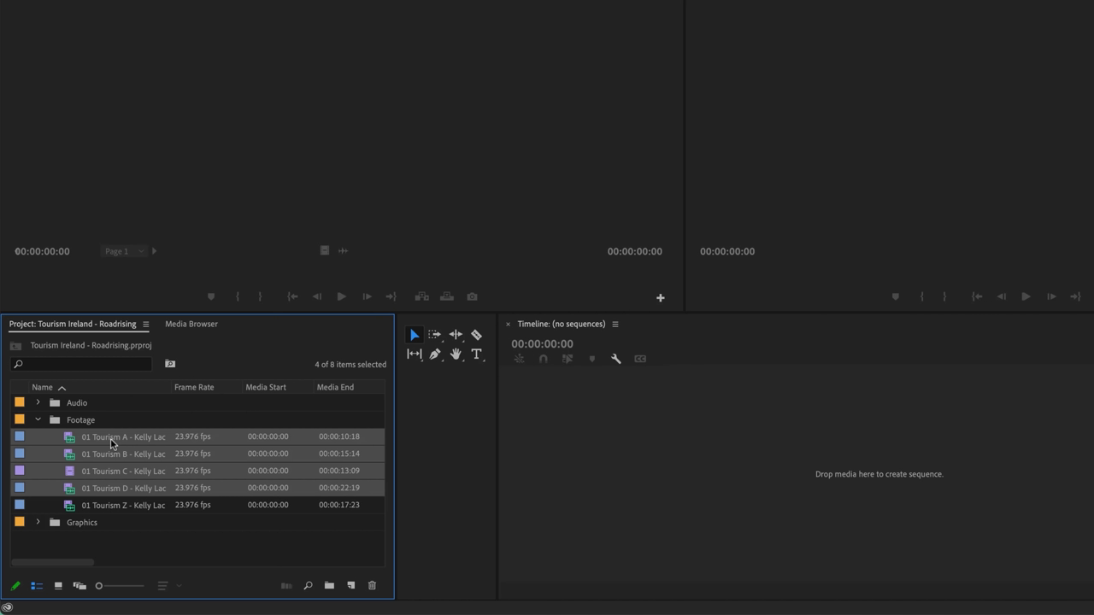
pyautogui.moveTo(75, 443); pyautogui.dragTo(552, 475)
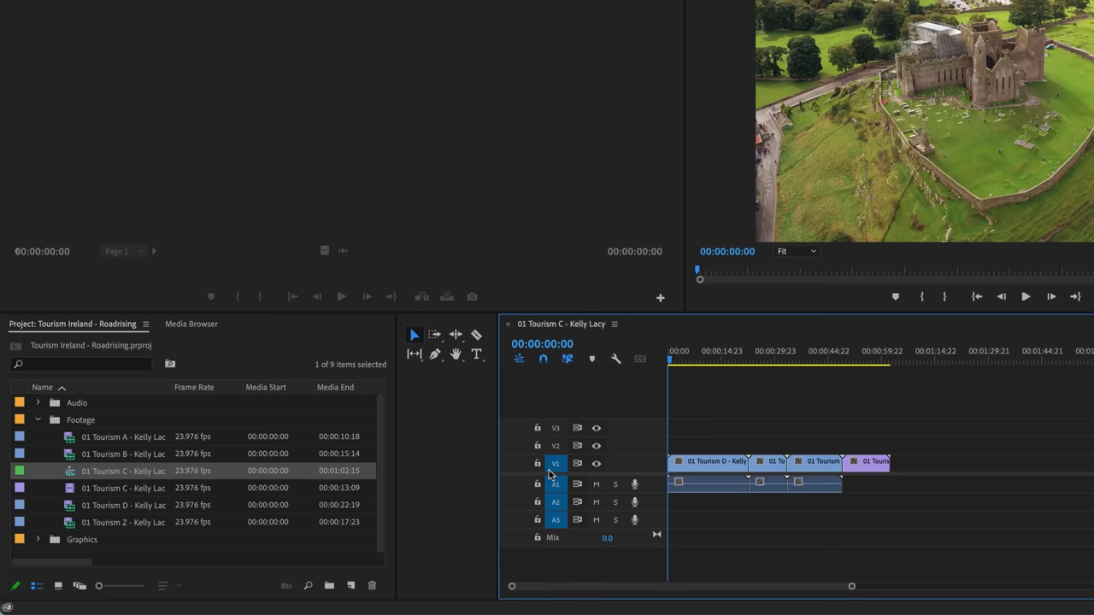
pyautogui.click(718, 468)
pyautogui.press('=')
pyautogui.press('=')
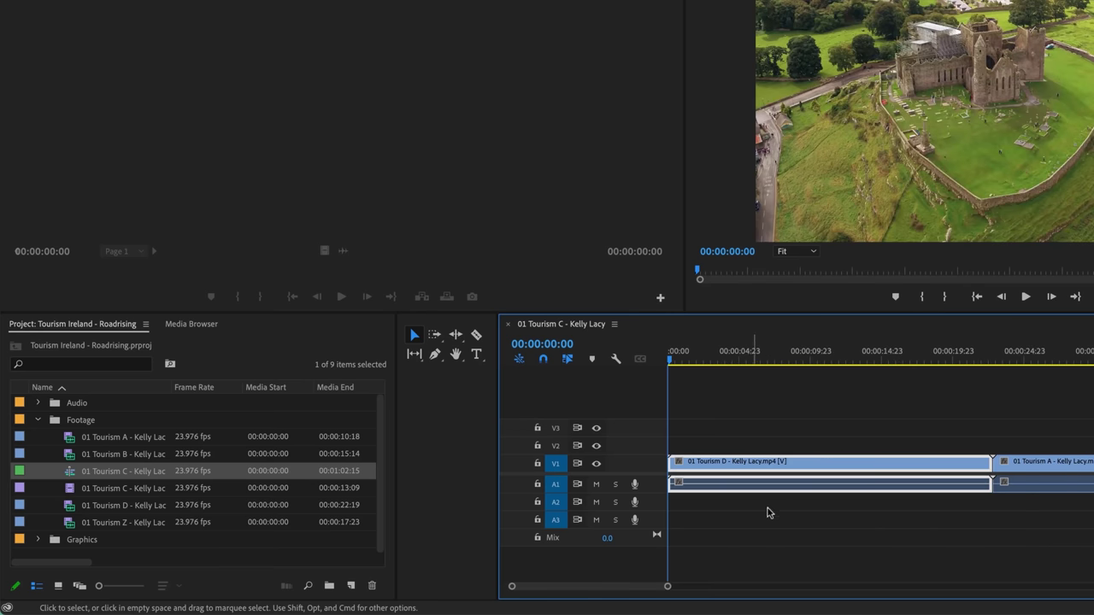
pyautogui.scroll(-3, 1075, 483)
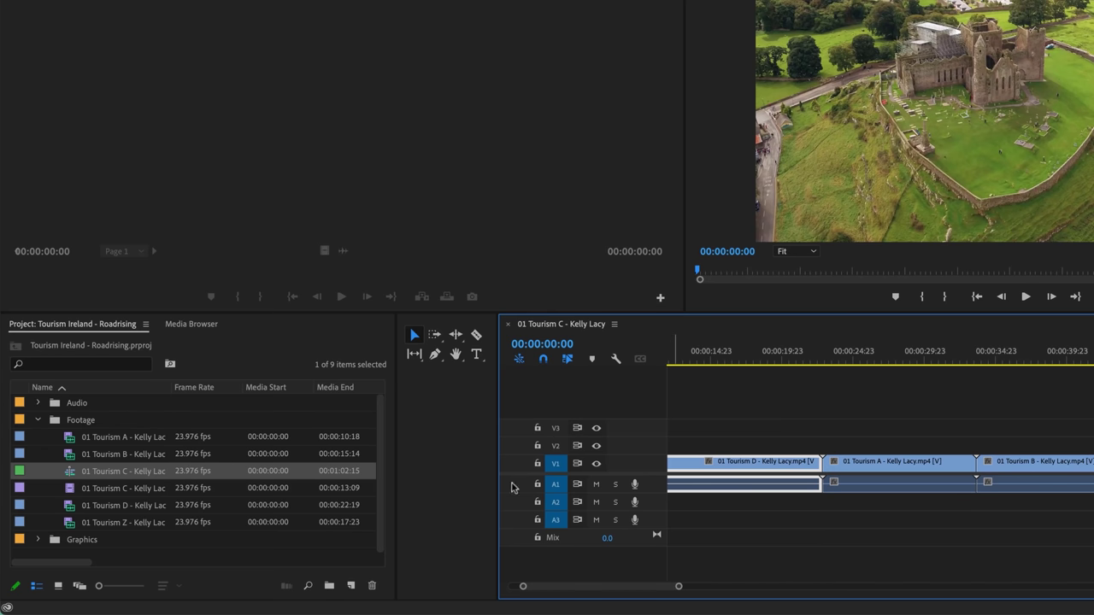
# Step: Delete the 01 Tourism C sequence and rebuild one from clips A–D in order
pyautogui.press('Delete')
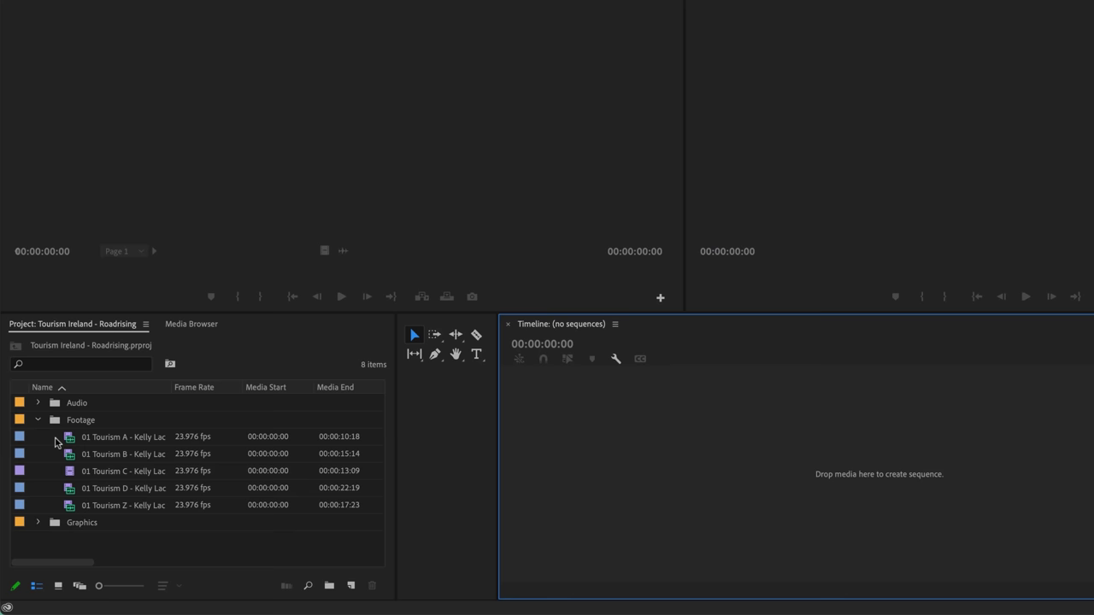
pyautogui.click(96, 444)
pyautogui.keyDown('shift'); pyautogui.click(117, 491); pyautogui.keyUp('shift')
pyautogui.moveTo(72, 458); pyautogui.dragTo(684, 474)
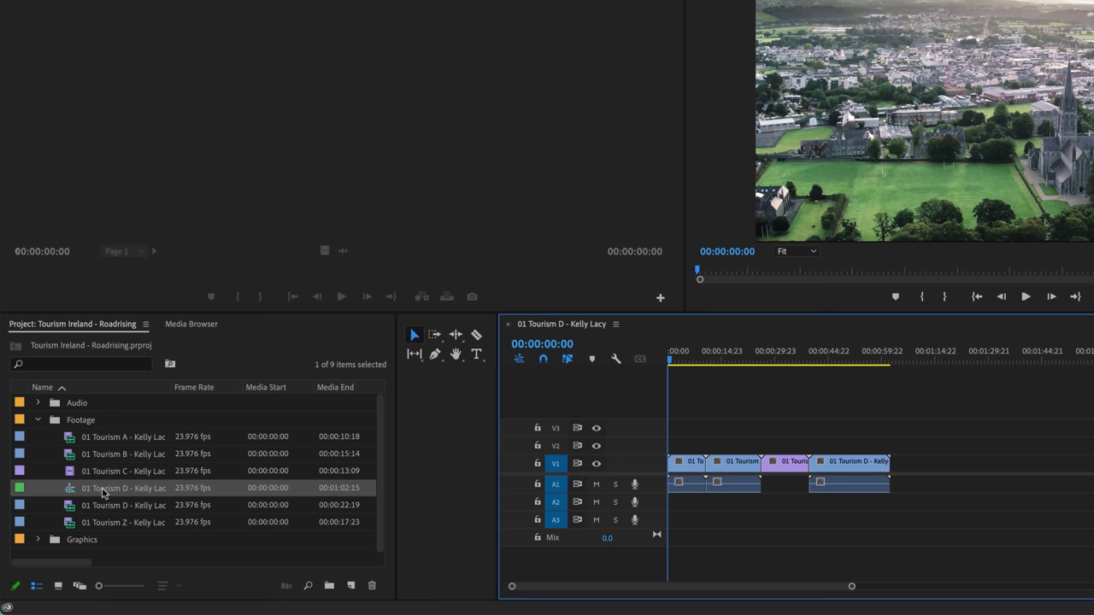
pyautogui.click(105, 488)
# Step: Name the sequence 'Tourism Ireland - Roadrising 30 Seconds' and move it to the project root
pyautogui.write('Tourism Ireland - Roadrising 30 Seconds')
pyautogui.press('Return')
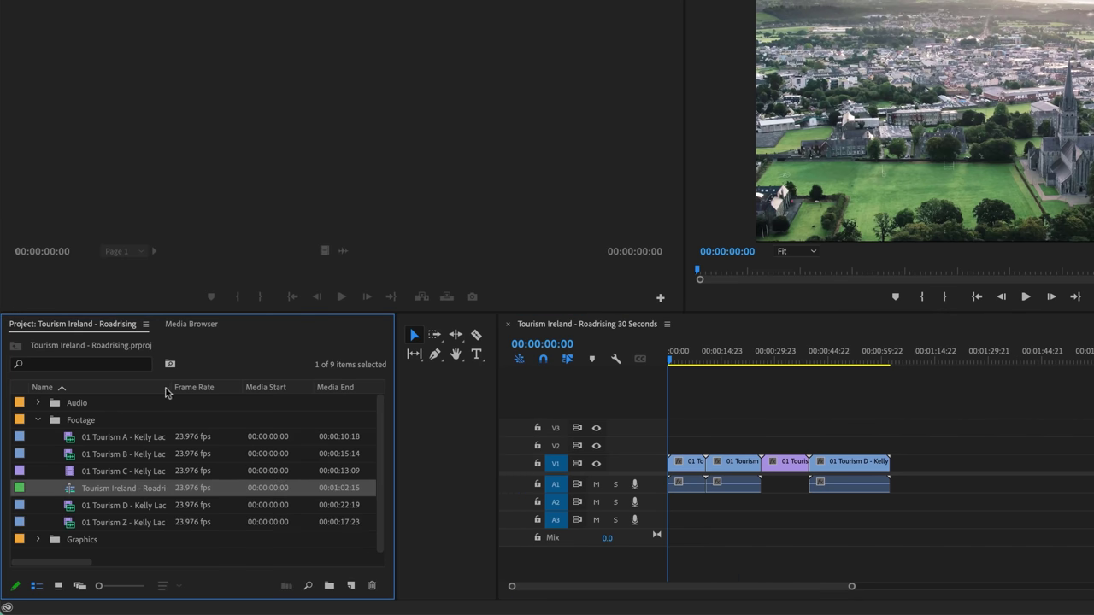
pyautogui.moveTo(170, 391); pyautogui.dragTo(232, 392)
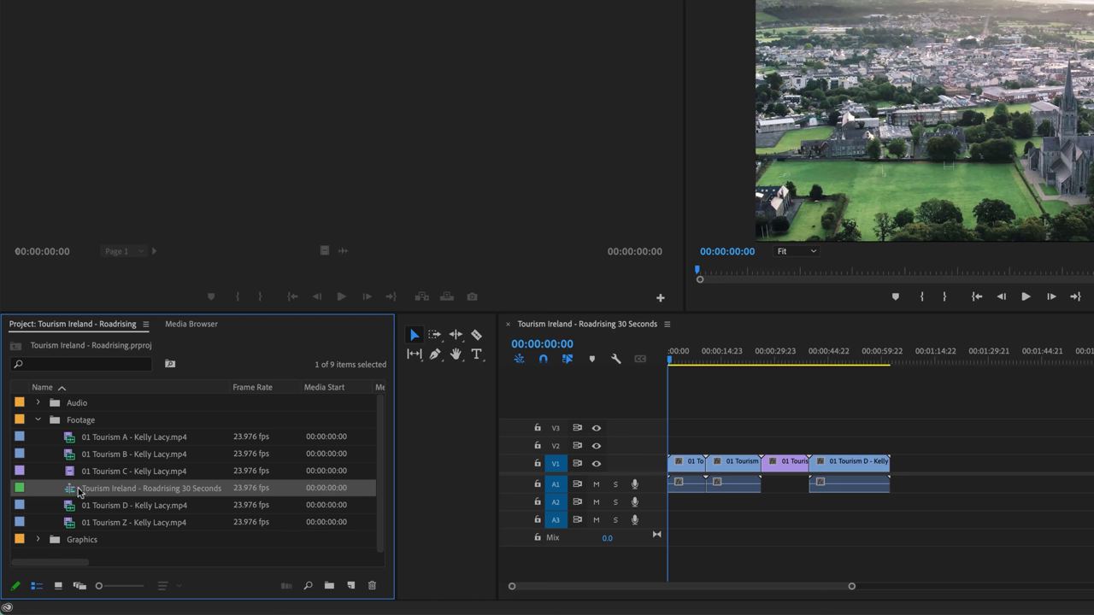
pyautogui.moveTo(33, 488); pyautogui.dragTo(35, 492)
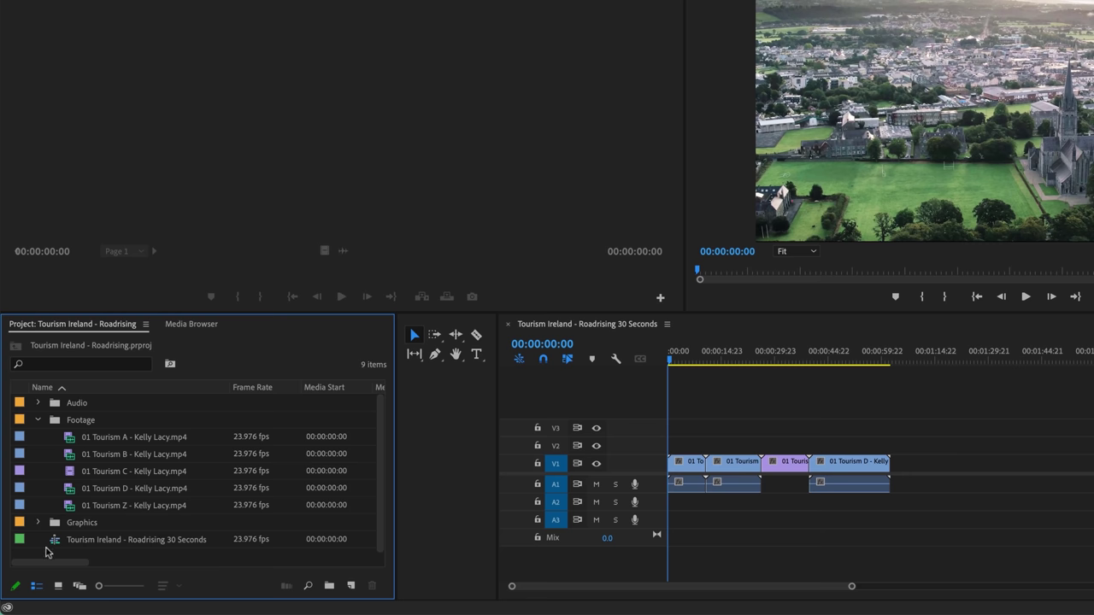
pyautogui.click(38, 420)
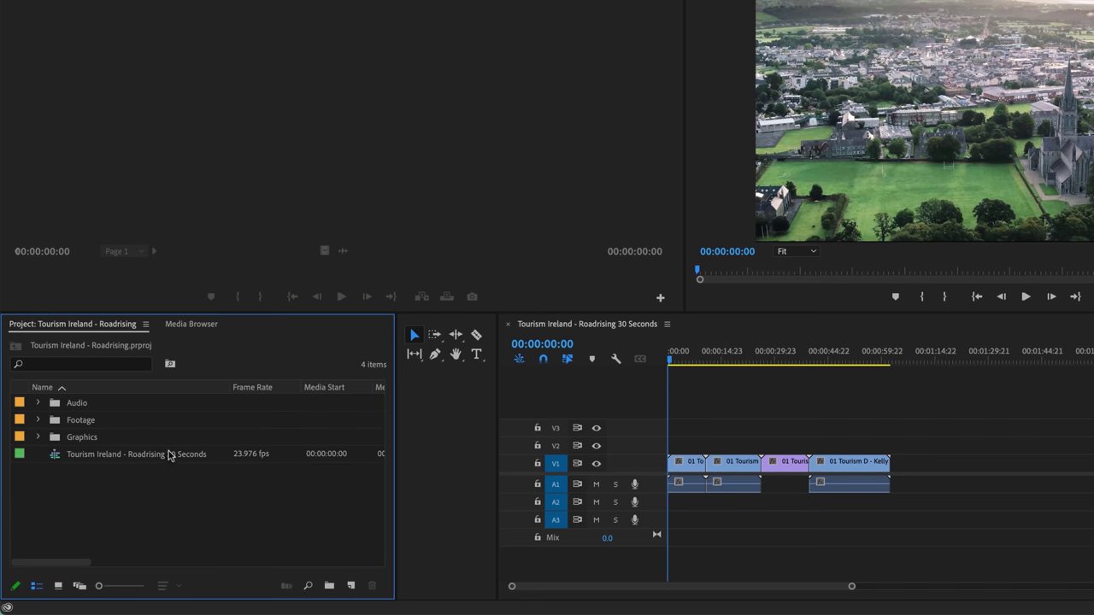
# Step: Clear the project panel selection and place the playhead at 00:00:09:14
pyautogui.click(122, 456)
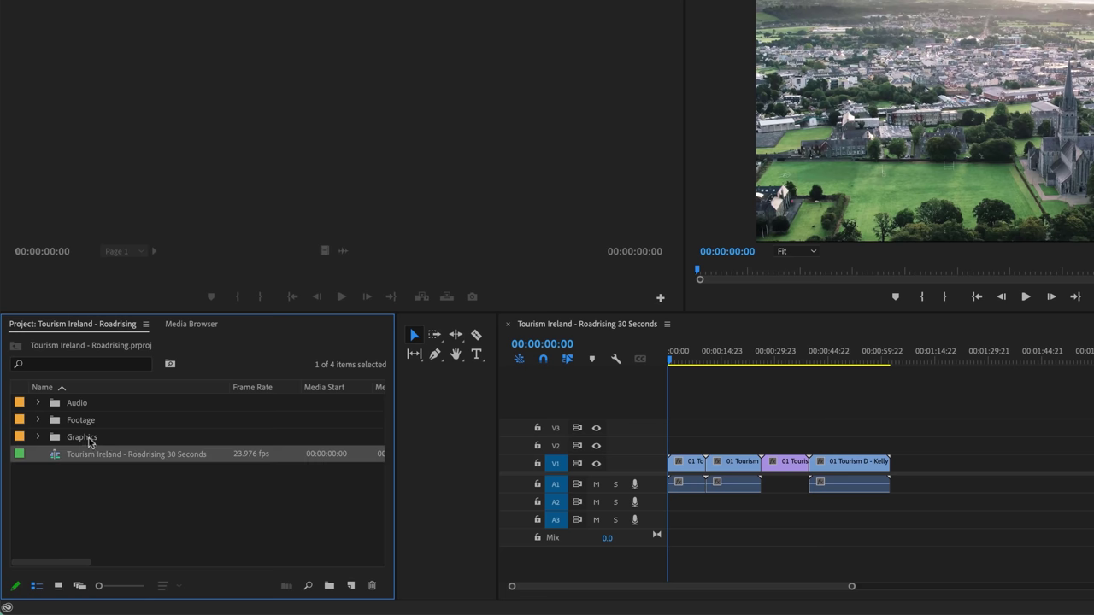
pyautogui.click(70, 444)
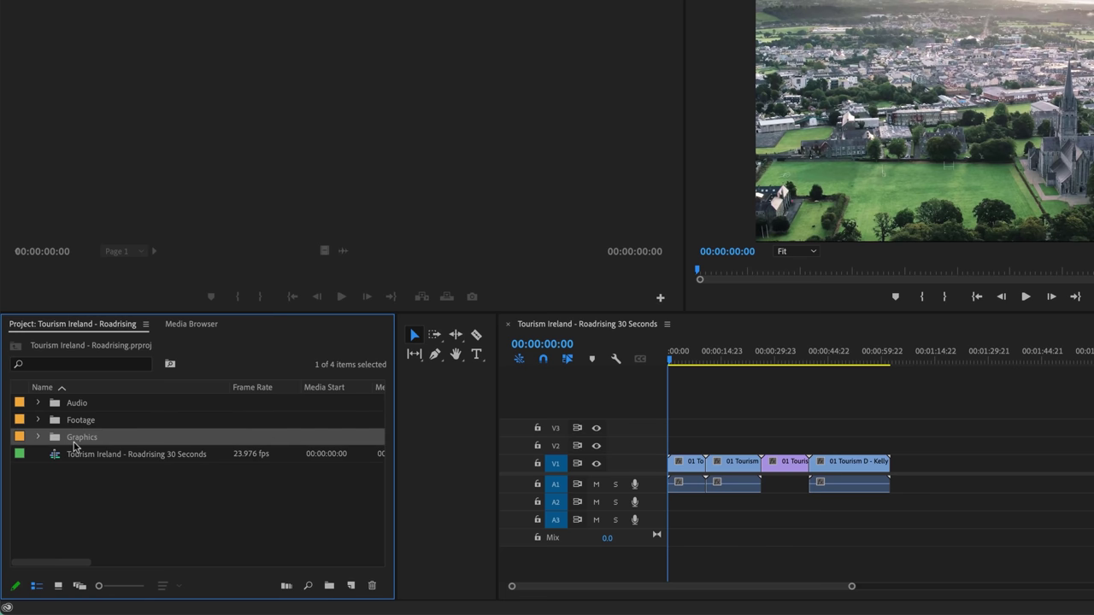
pyautogui.click(88, 469)
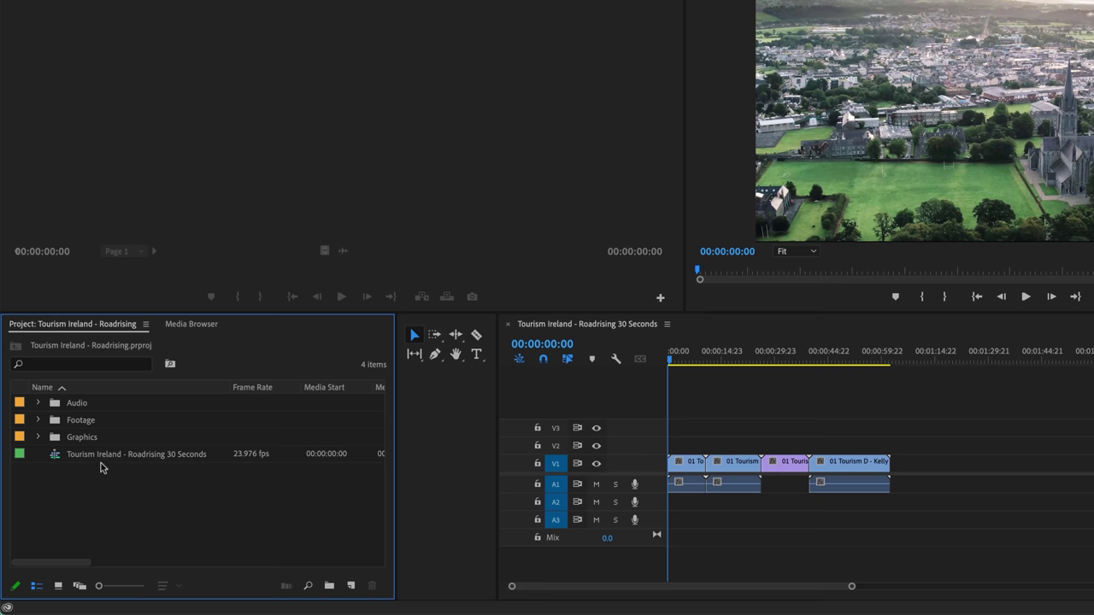
pyautogui.click(704, 359)
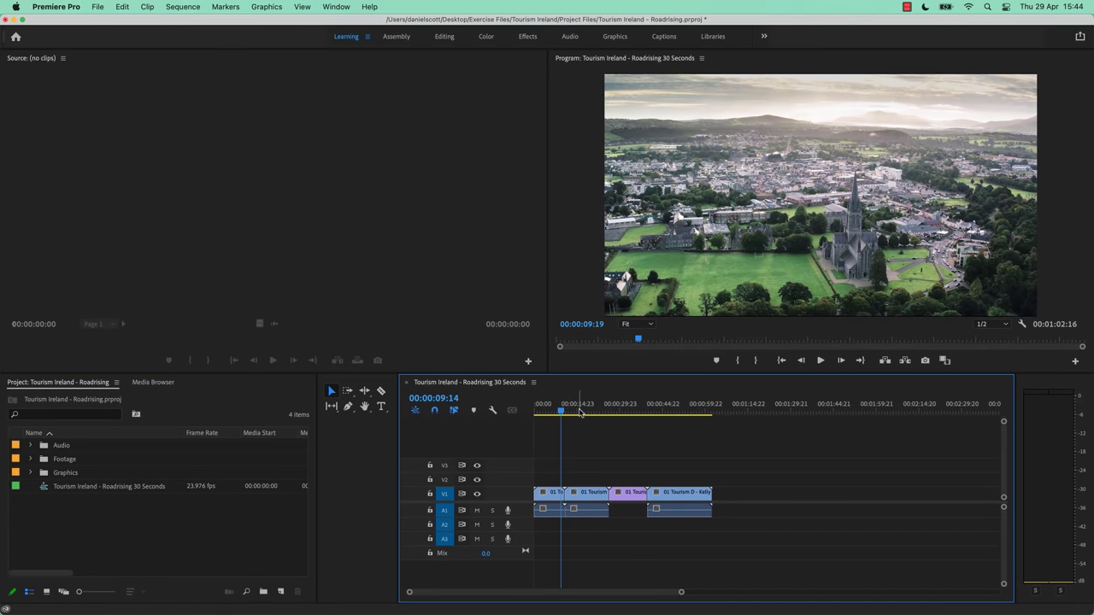
# Step: Play the sequence, replay it at 1/8 playback resolution, then return to 1/2
pyautogui.press('space')
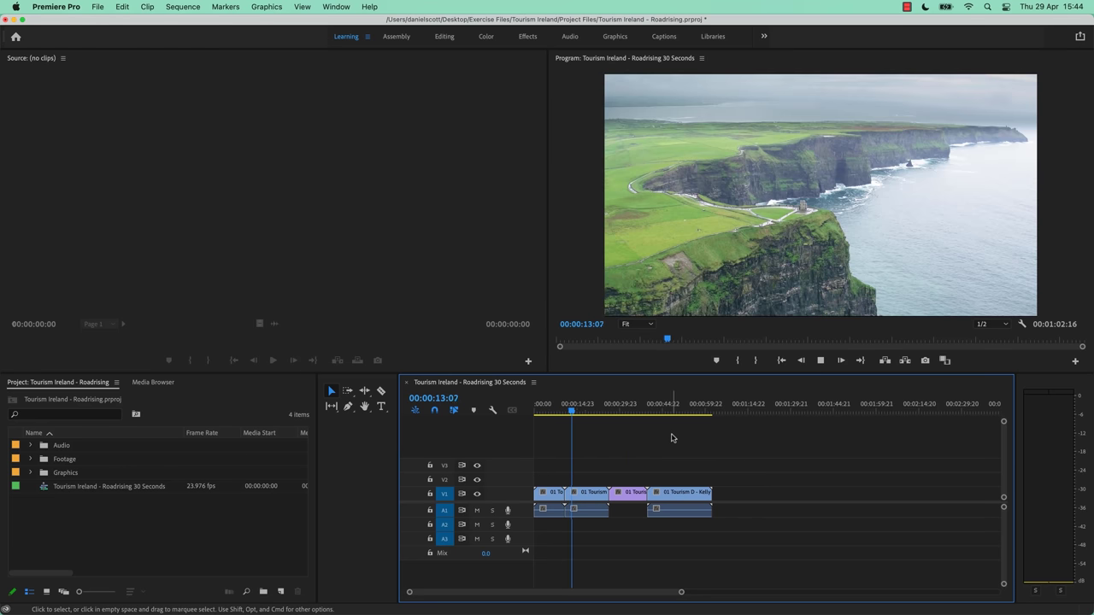
pyautogui.click(820, 360)
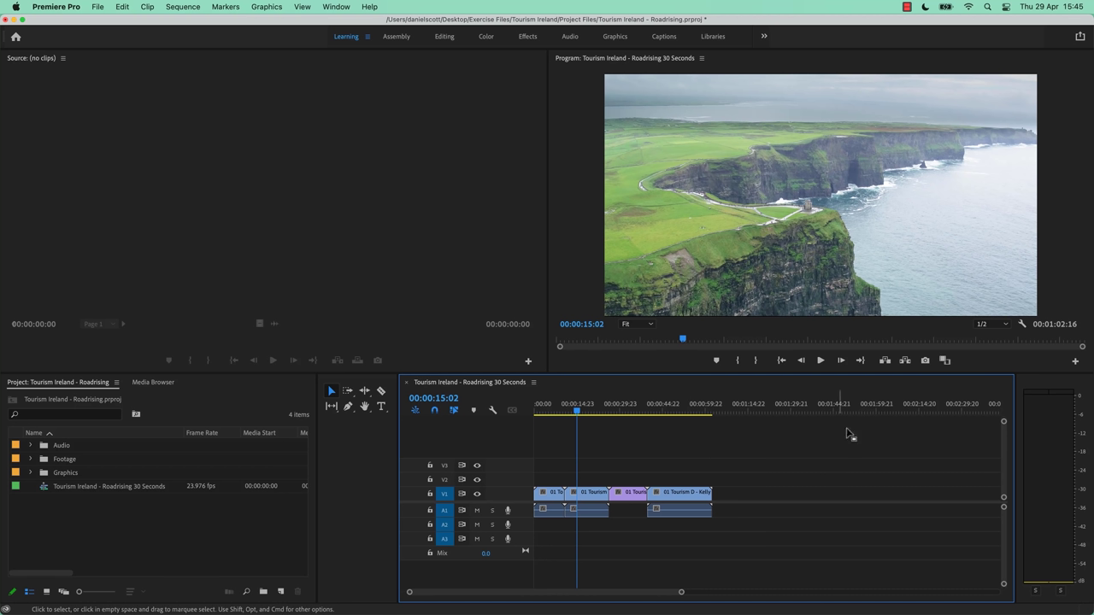
pyautogui.click(985, 325)
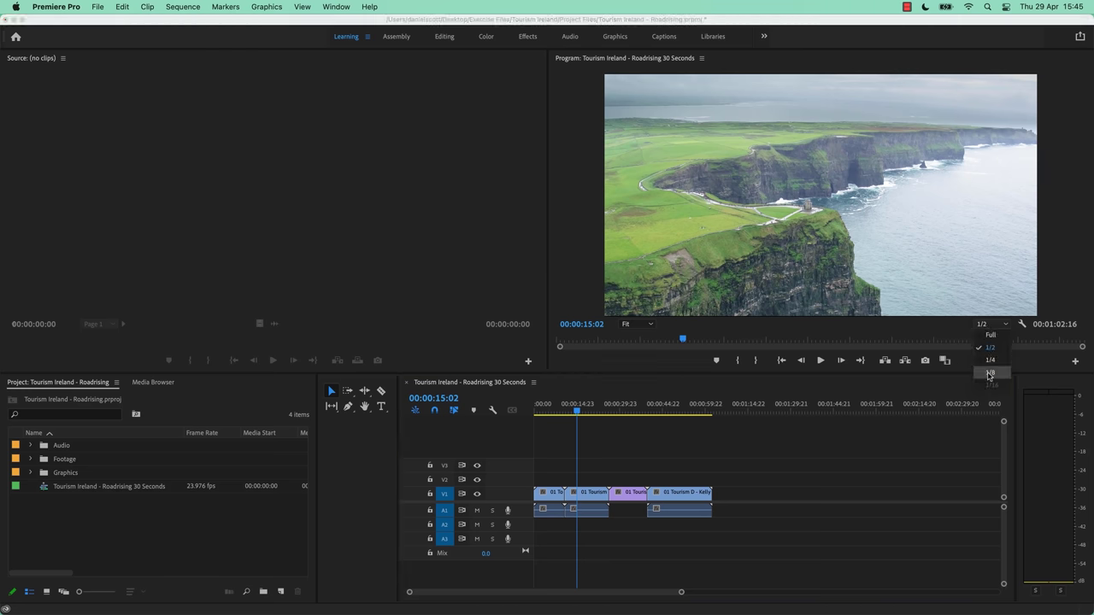
pyautogui.click(990, 373)
pyautogui.press('space')
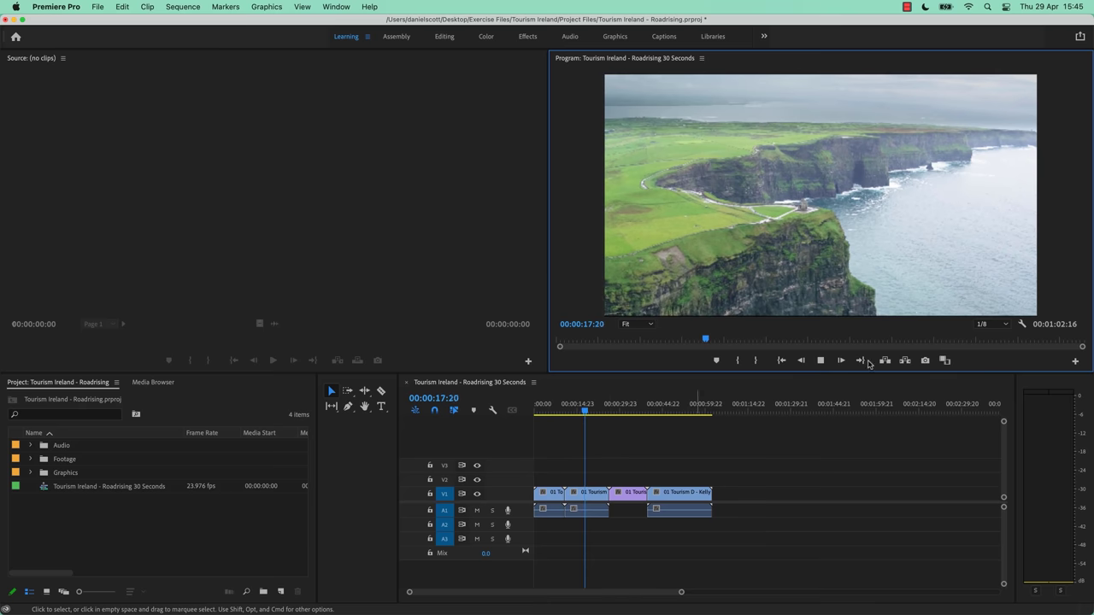
pyautogui.press('space')
pyautogui.click(989, 324)
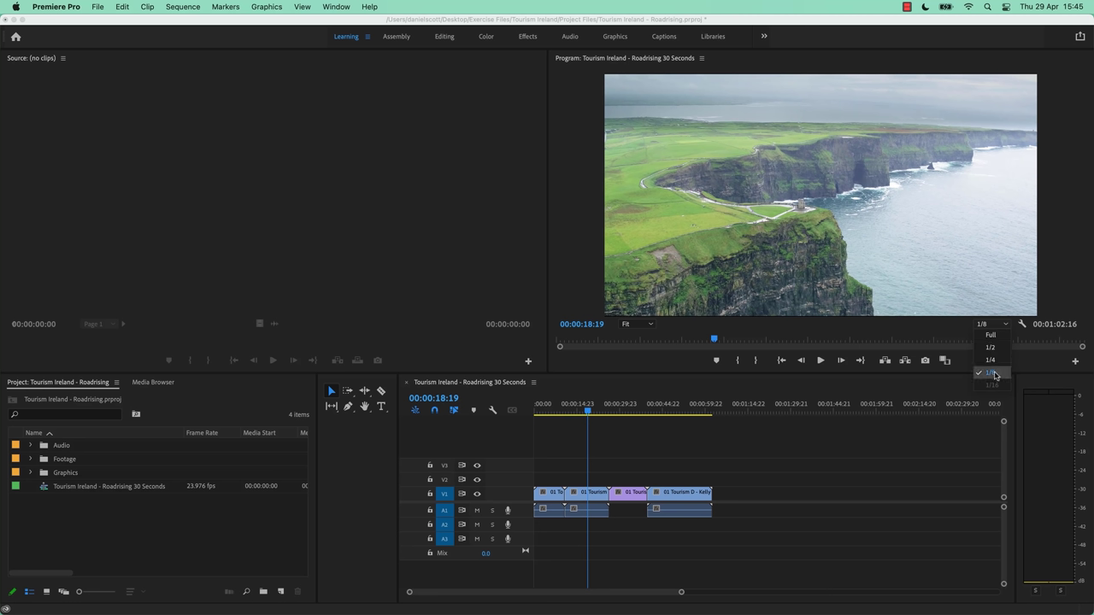
pyautogui.click(990, 348)
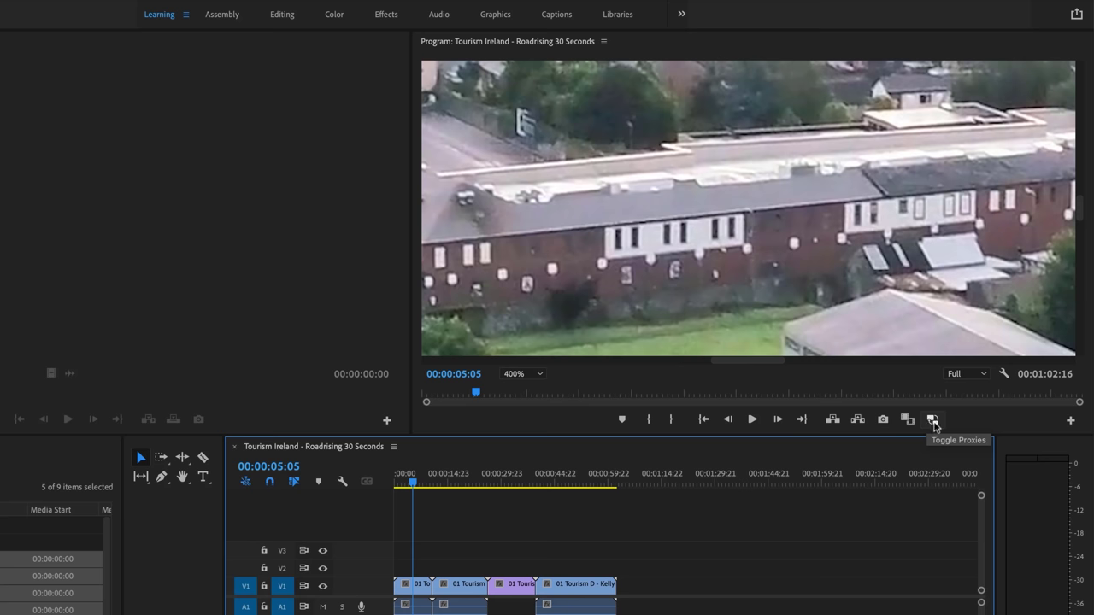
# Step: Toggle proxies on and off and set the Program monitor zoom to Fit
pyautogui.click(934, 419)
pyautogui.click(933, 420)
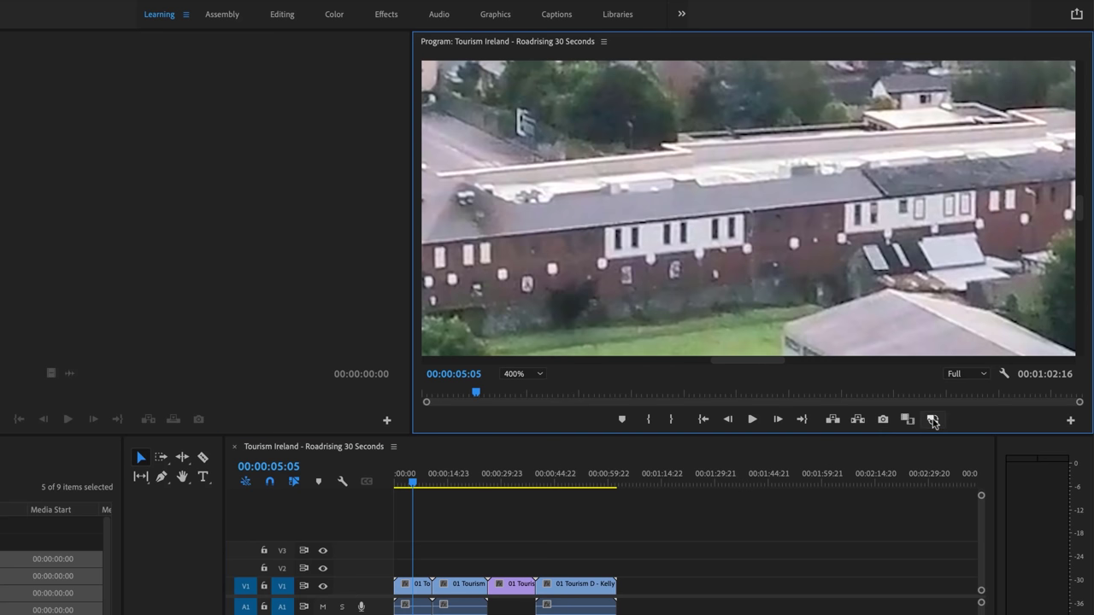
pyautogui.click(518, 376)
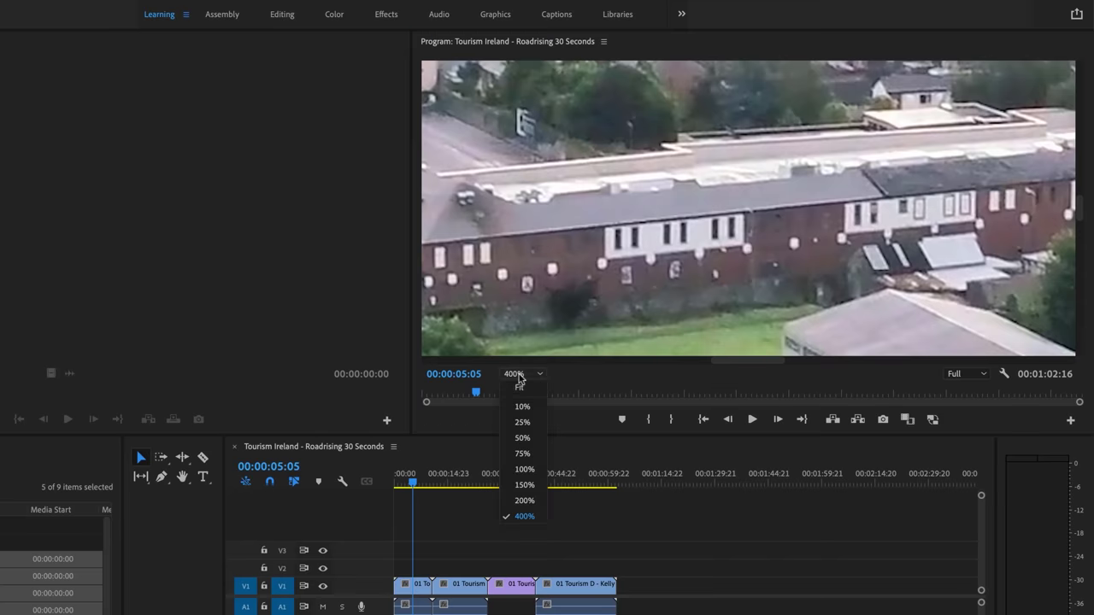
pyautogui.click(523, 387)
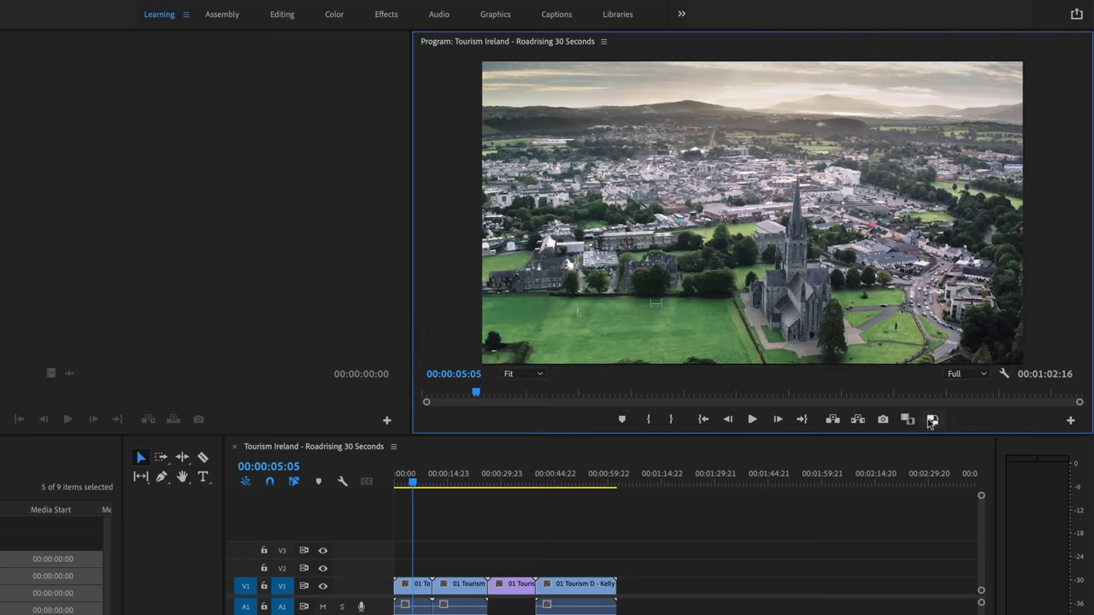
# Step: Toggle proxy viewing again, then show the Footage folder's proxies in Finder
pyautogui.click(932, 422)
pyautogui.click(933, 422)
pyautogui.click(931, 423)
pyautogui.press('super+Tab')
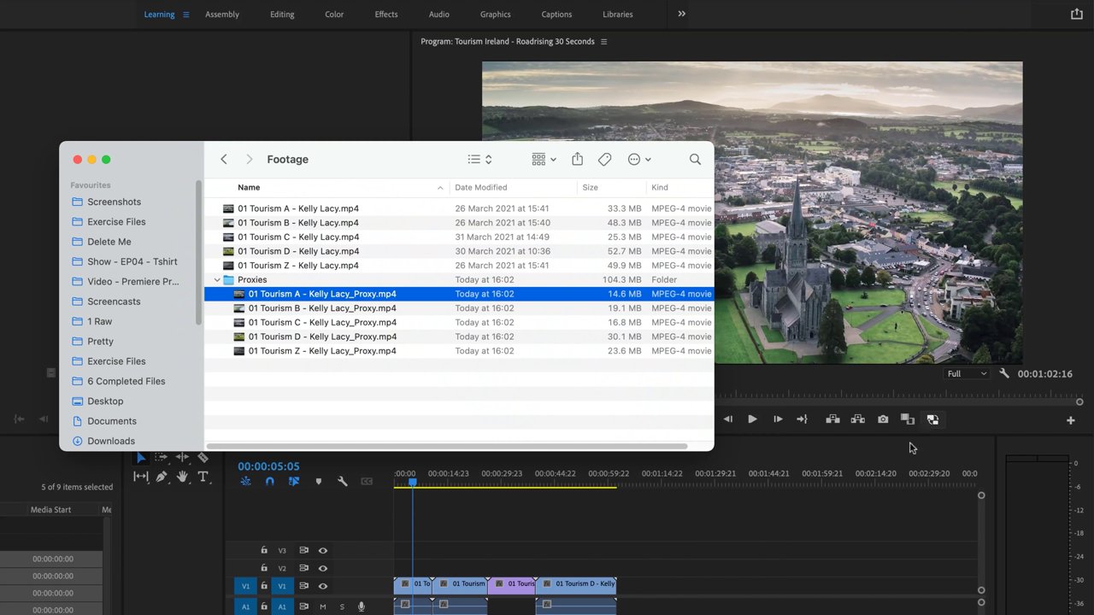
# Step: Select the Proxies folder in Finder, then close the Finder window to return to Premiere
pyautogui.click(249, 284)
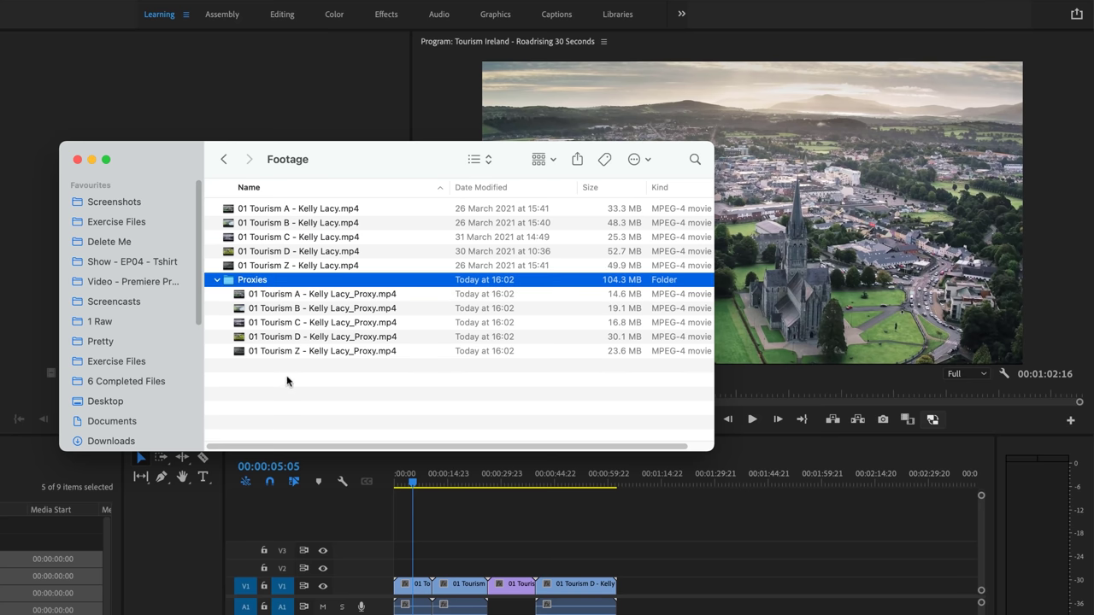
pyautogui.click(453, 523)
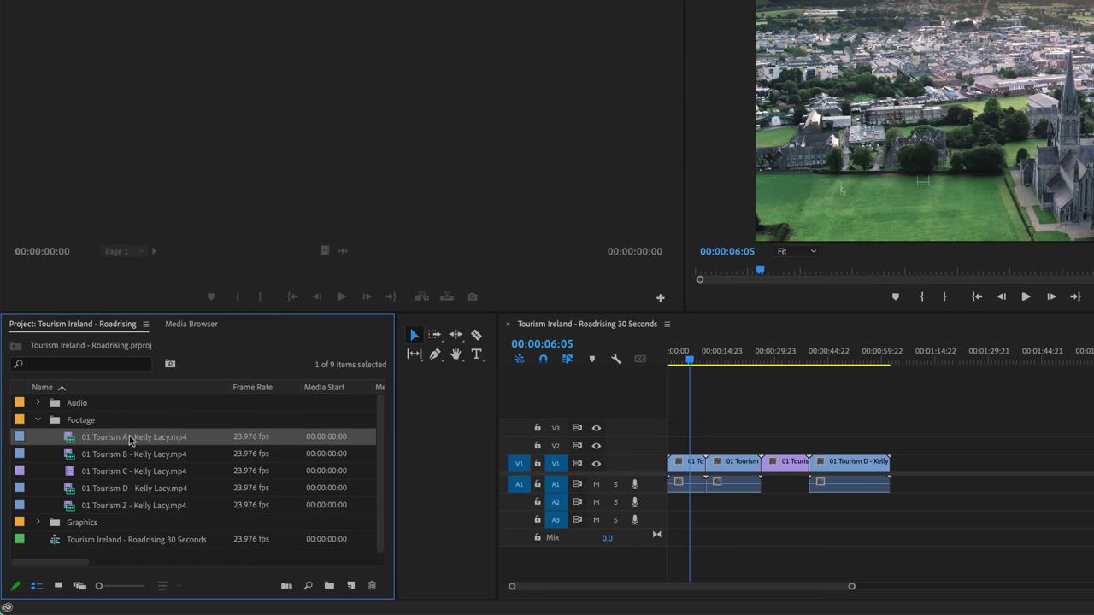
# Step: Select the five footage clips and open Create Proxies for them
pyautogui.keyDown('shift'); pyautogui.click(128, 506); pyautogui.keyUp('shift')
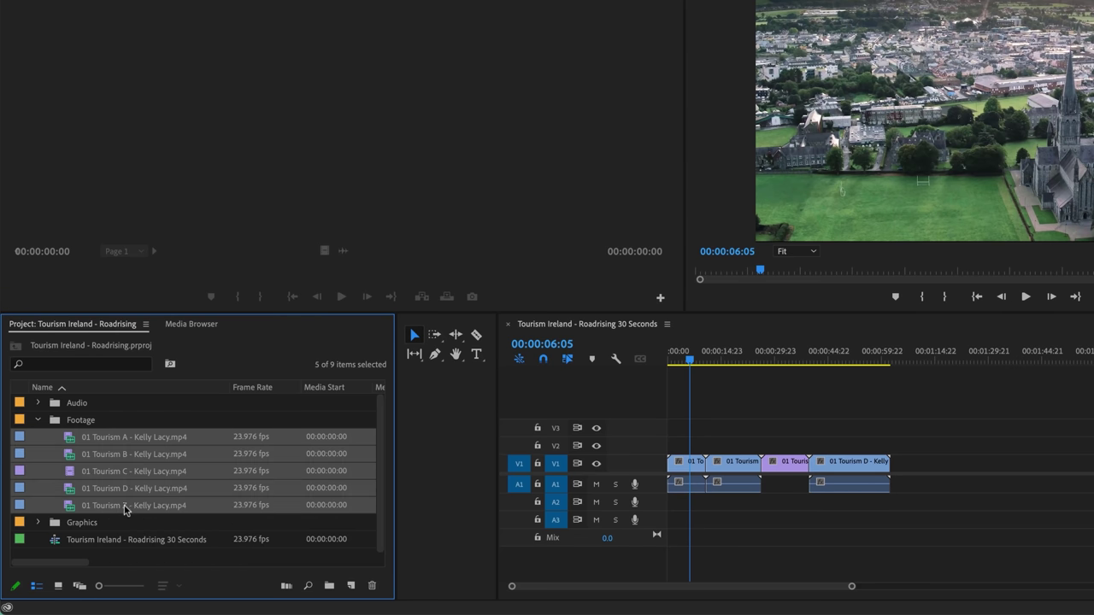
pyautogui.rightClick(121, 441)
pyautogui.moveTo(329, 429)
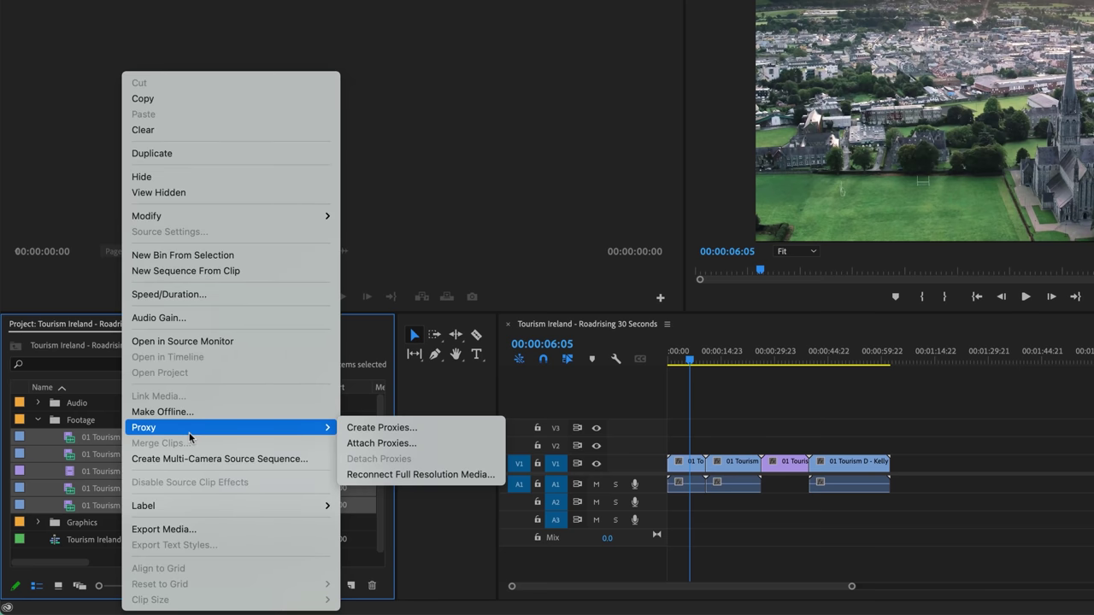
pyautogui.click(386, 435)
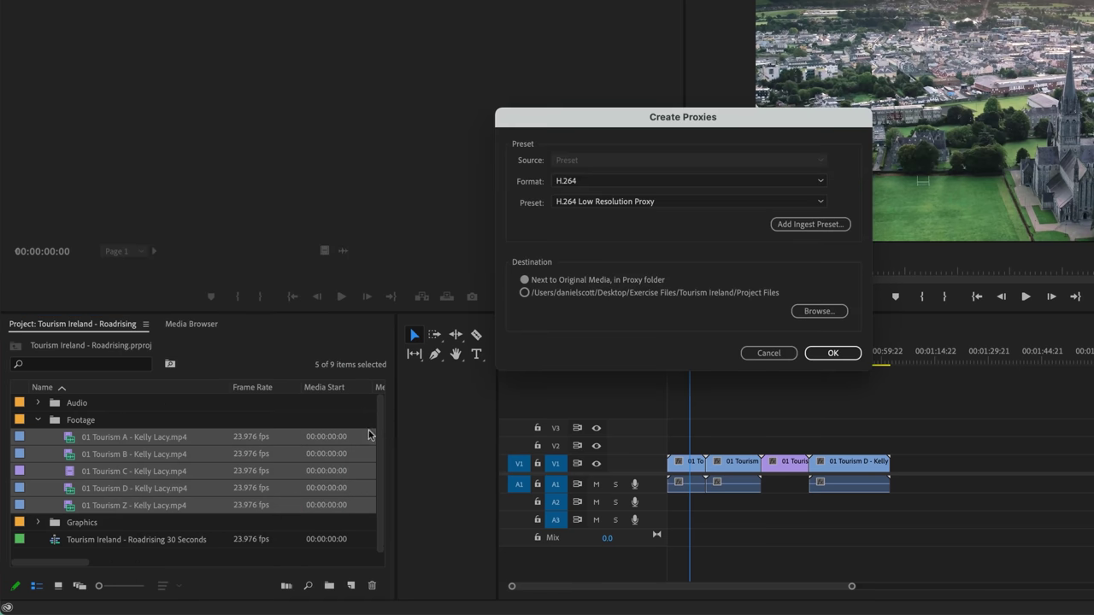
# Step: Set the proxy format to H.264 after briefly trying QuickTime
pyautogui.click(568, 187)
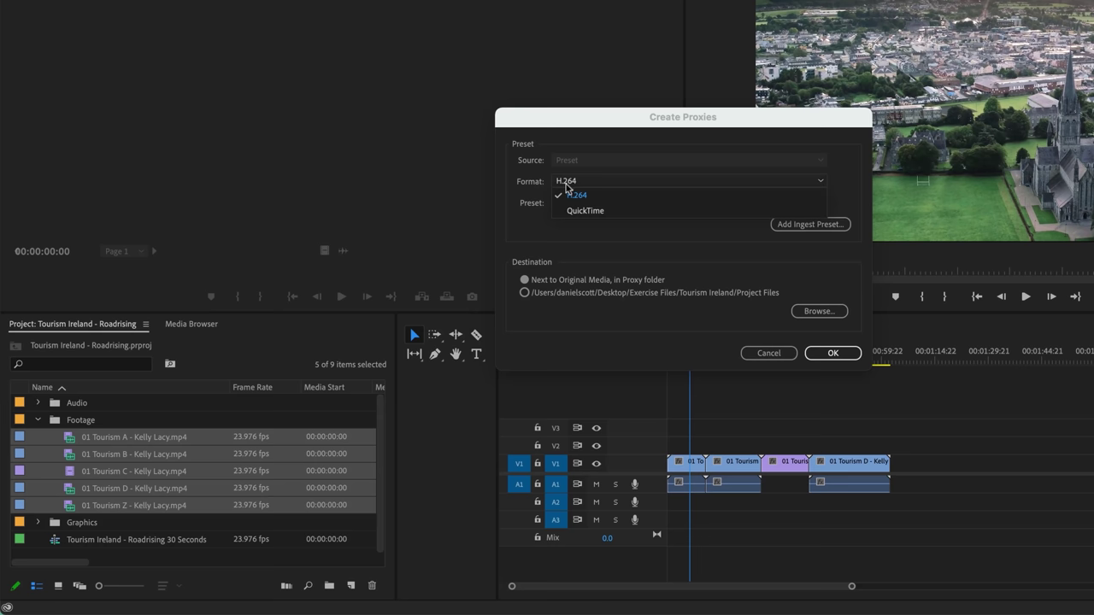
pyautogui.click(581, 212)
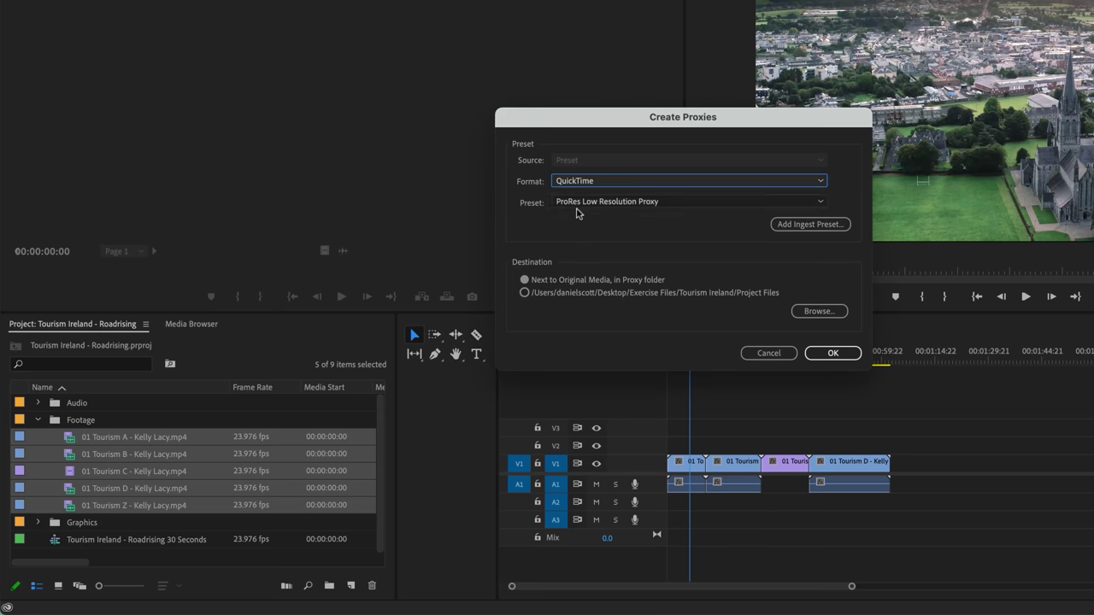
pyautogui.click(578, 203)
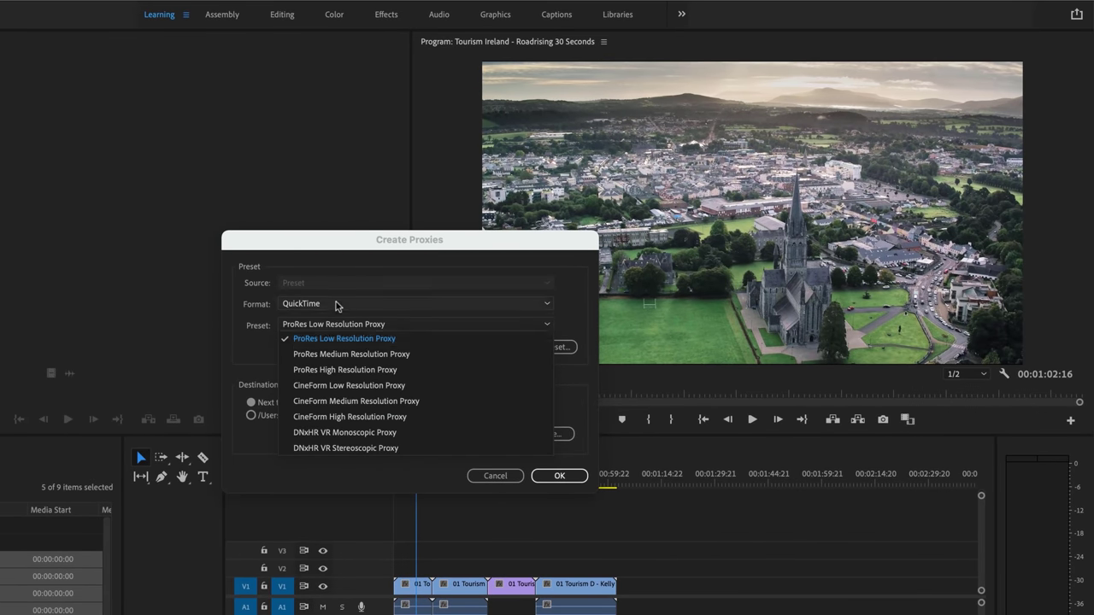
pyautogui.click(305, 303)
pyautogui.click(306, 303)
pyautogui.click(306, 318)
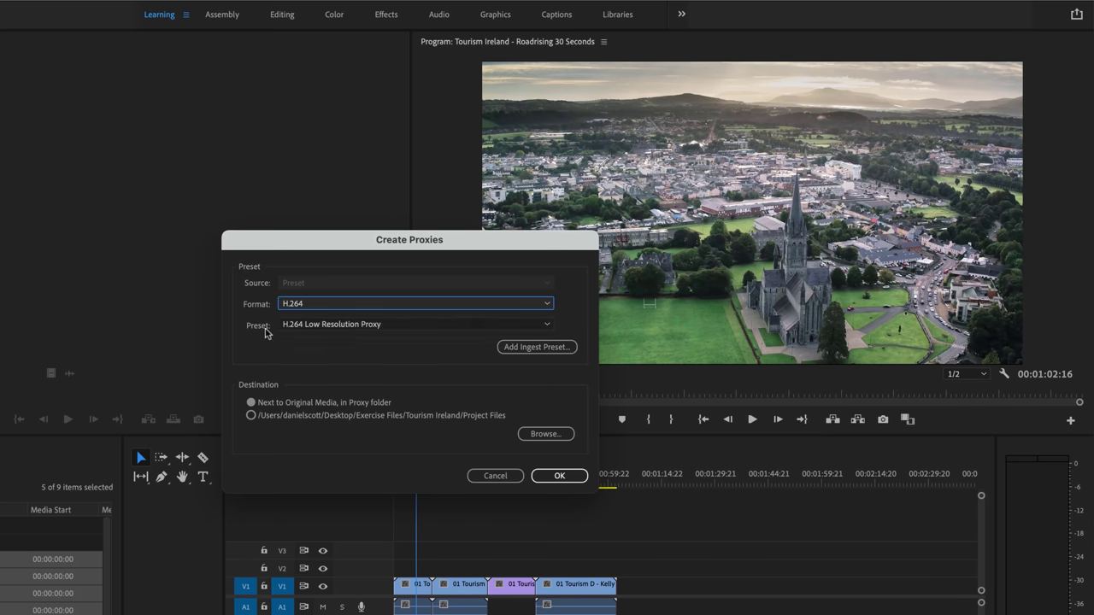
# Step: Choose the H.264 Medium Resolution Proxy preset and confirm creating the proxies
pyautogui.click(320, 325)
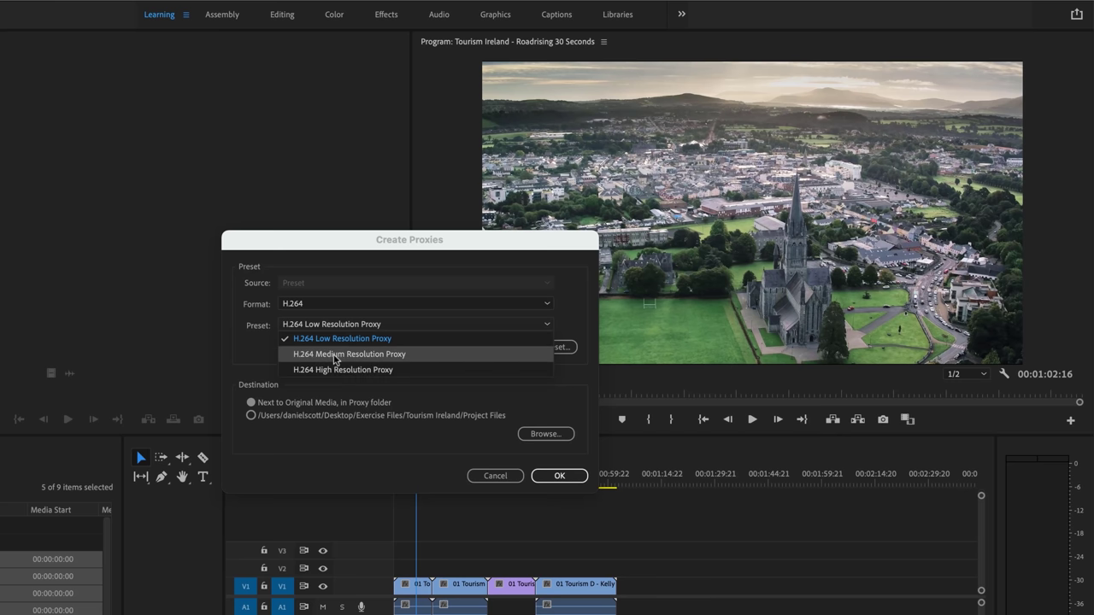
pyautogui.click(335, 355)
pyautogui.click(328, 329)
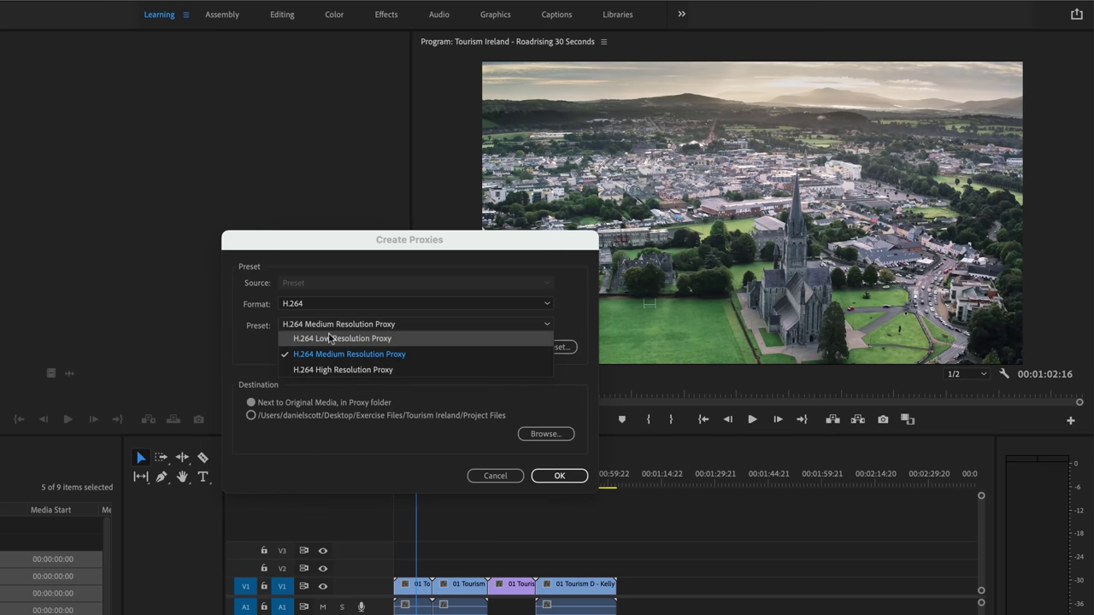
pyautogui.click(330, 340)
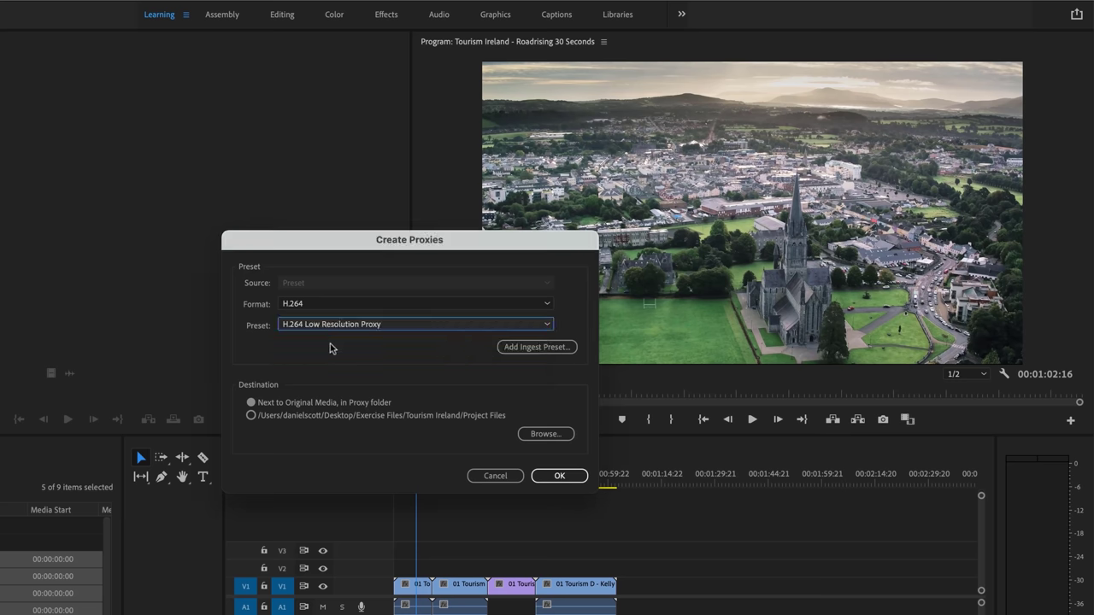
pyautogui.click(334, 327)
pyautogui.click(335, 353)
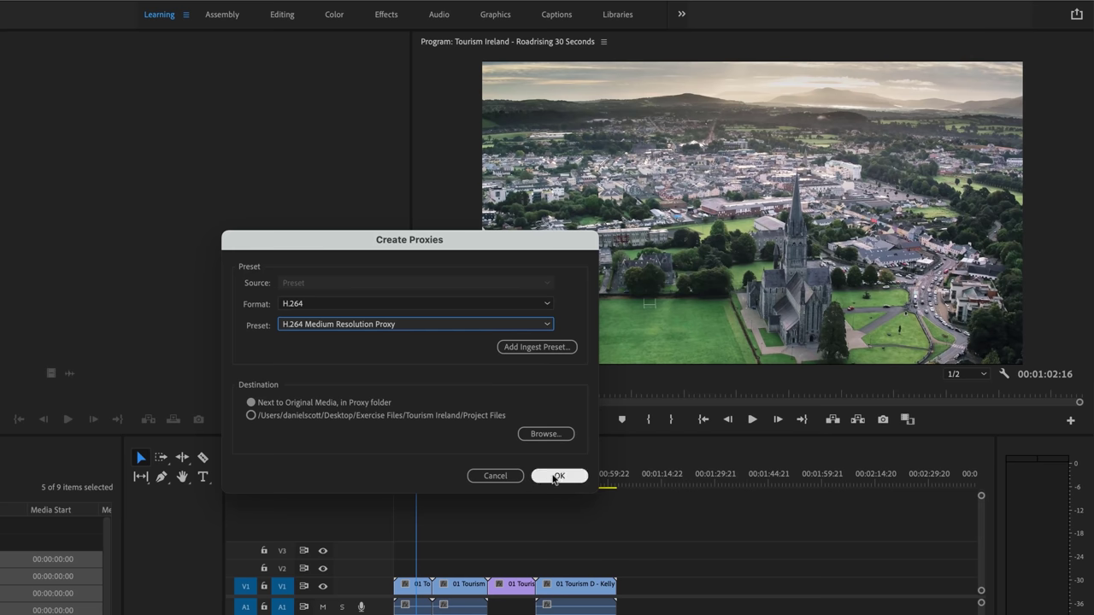
pyautogui.click(558, 477)
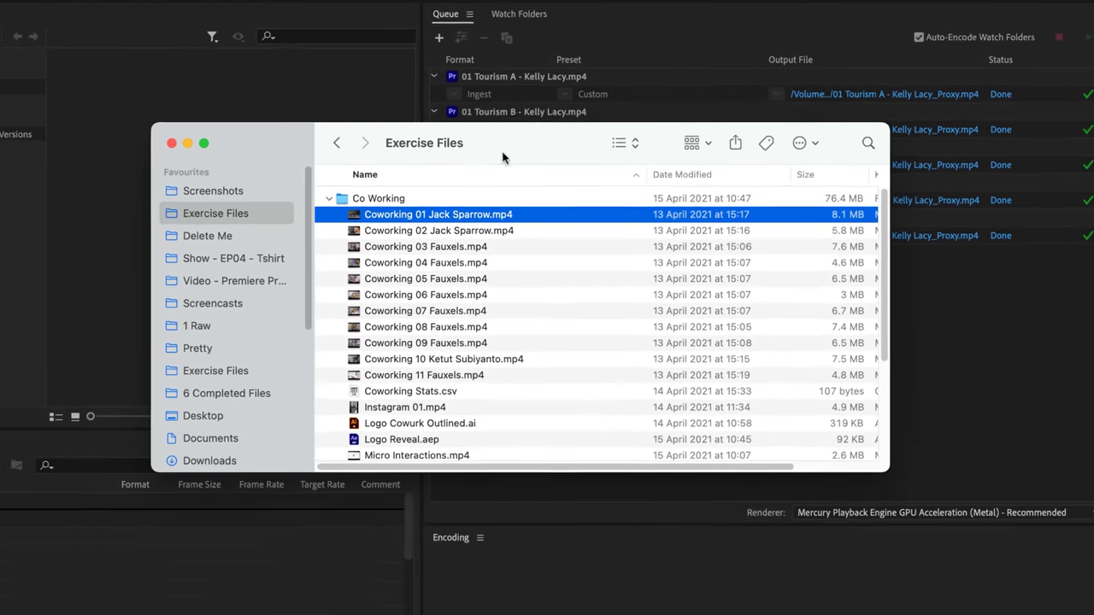
# Step: Collapse the Co Working folder and open the Tourism Ireland folder
pyautogui.click(315, 200)
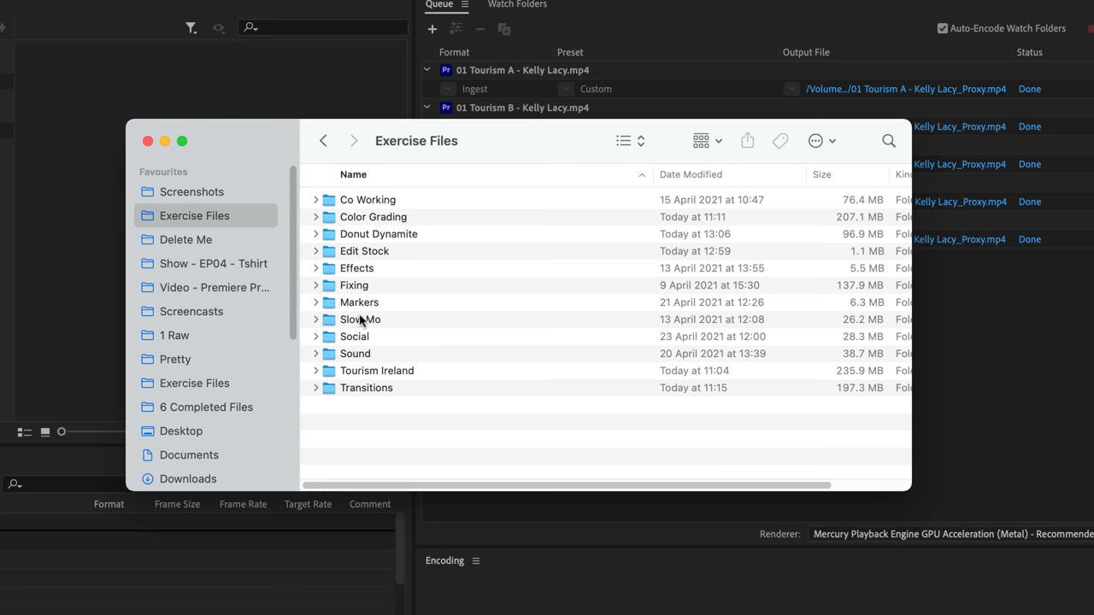
pyautogui.click(363, 376)
pyautogui.doubleClick(335, 376)
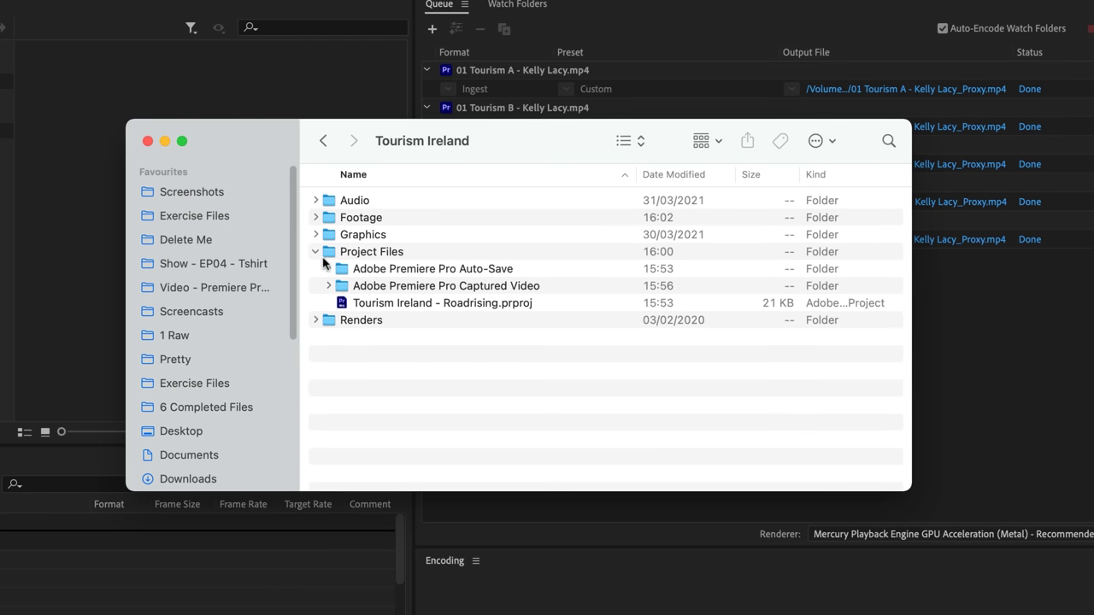
# Step: Open the Footage folder and expand Proxies to select the 01 Tourism A proxy
pyautogui.click(316, 252)
pyautogui.click(324, 217)
pyautogui.doubleClick(325, 217)
pyautogui.click(315, 287)
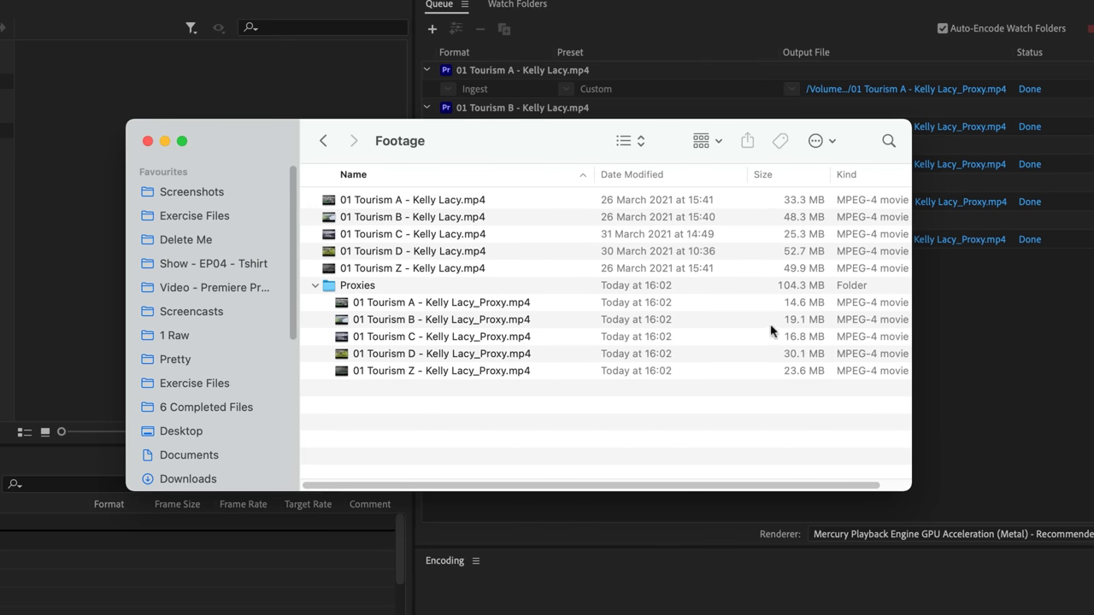
pyautogui.click(819, 307)
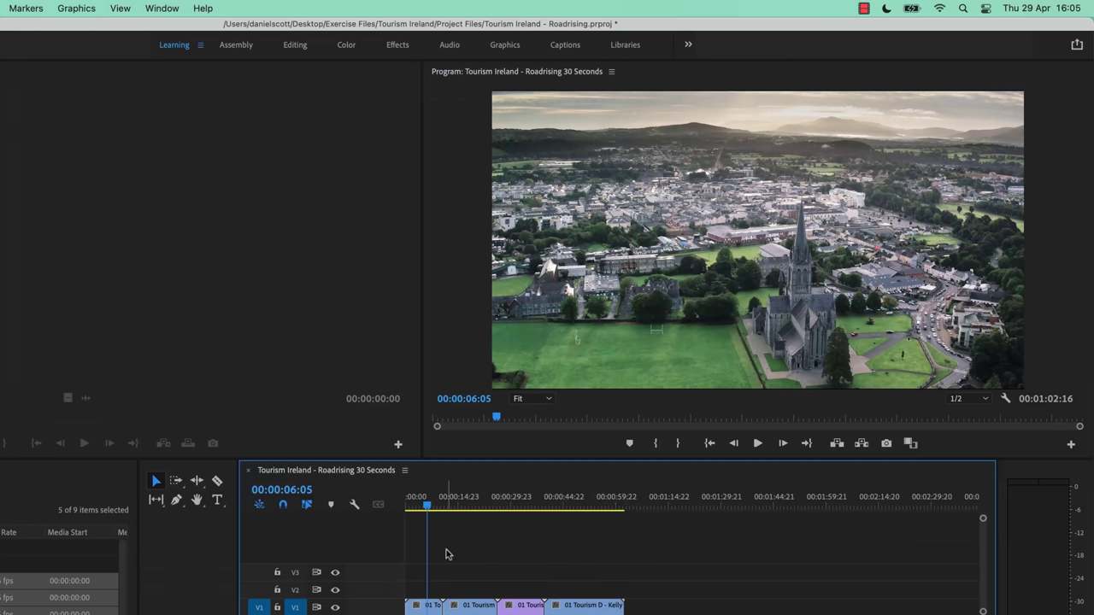
# Step: Play the sequence at 1/2 playback resolution and stop on the cliffs shot at 00:00:16:06
pyautogui.press('space')
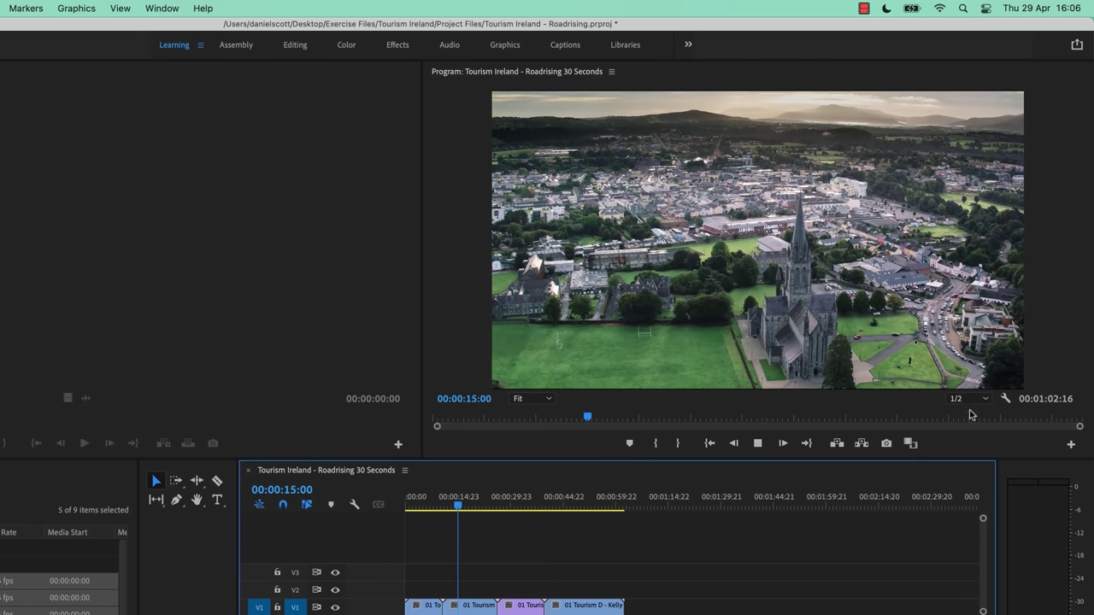
pyautogui.click(969, 403)
pyautogui.click(969, 400)
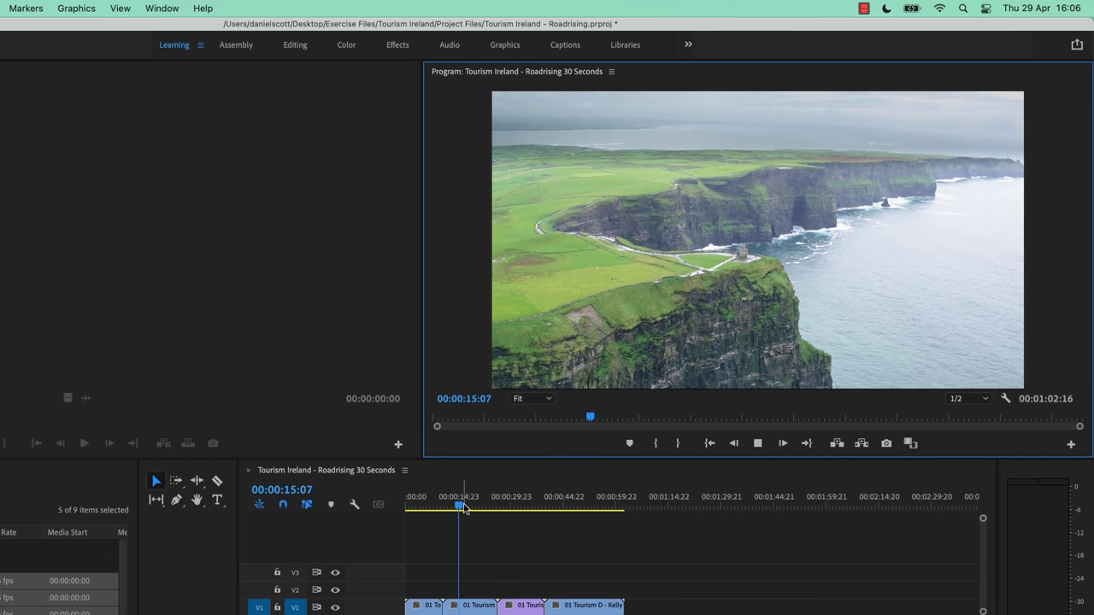
pyautogui.press('space')
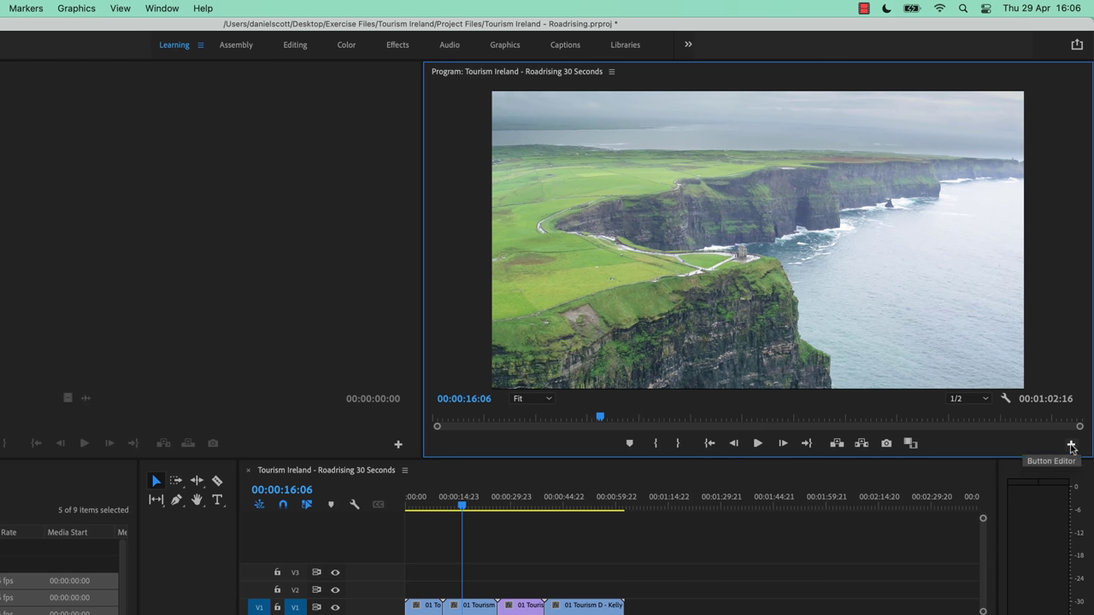
# Step: Add the Toggle Proxies button to the Program monitor's button bar through the Button Editor
pyautogui.click(1071, 446)
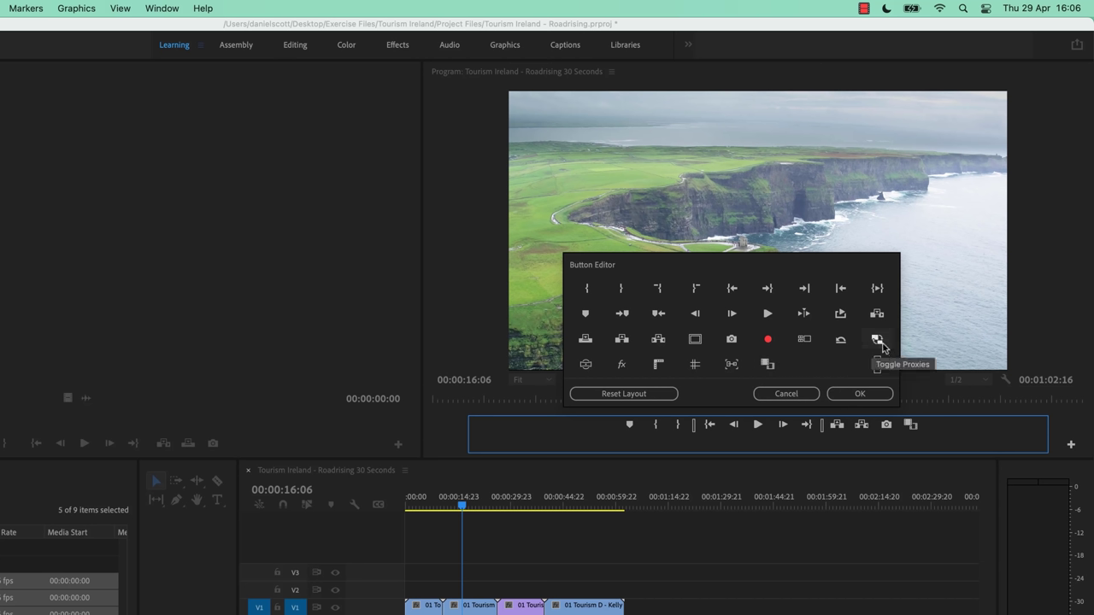
pyautogui.moveTo(880, 341); pyautogui.dragTo(934, 426)
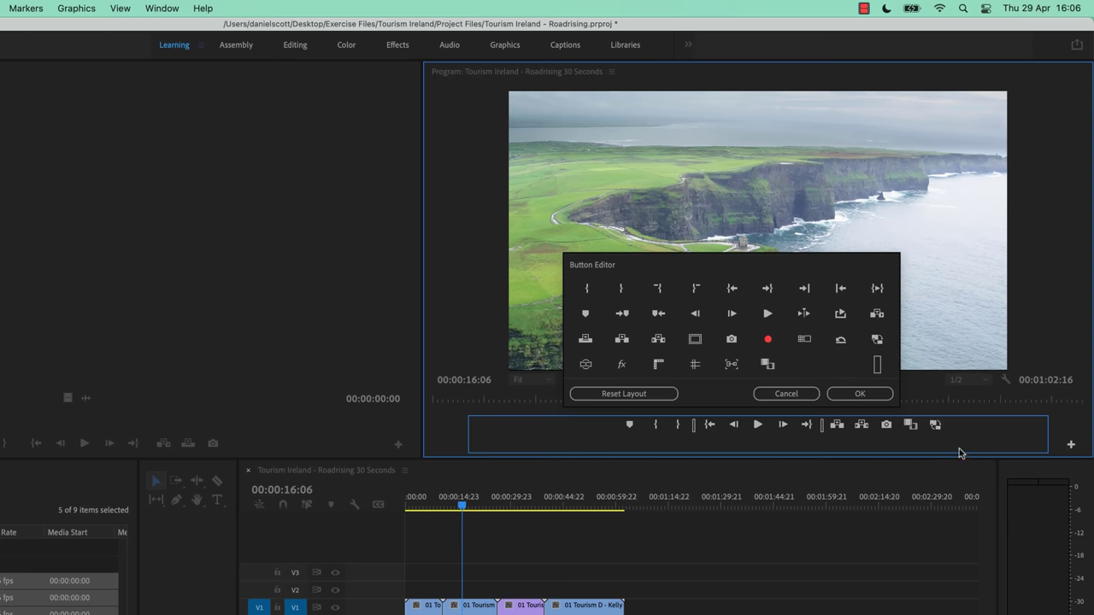
pyautogui.click(859, 394)
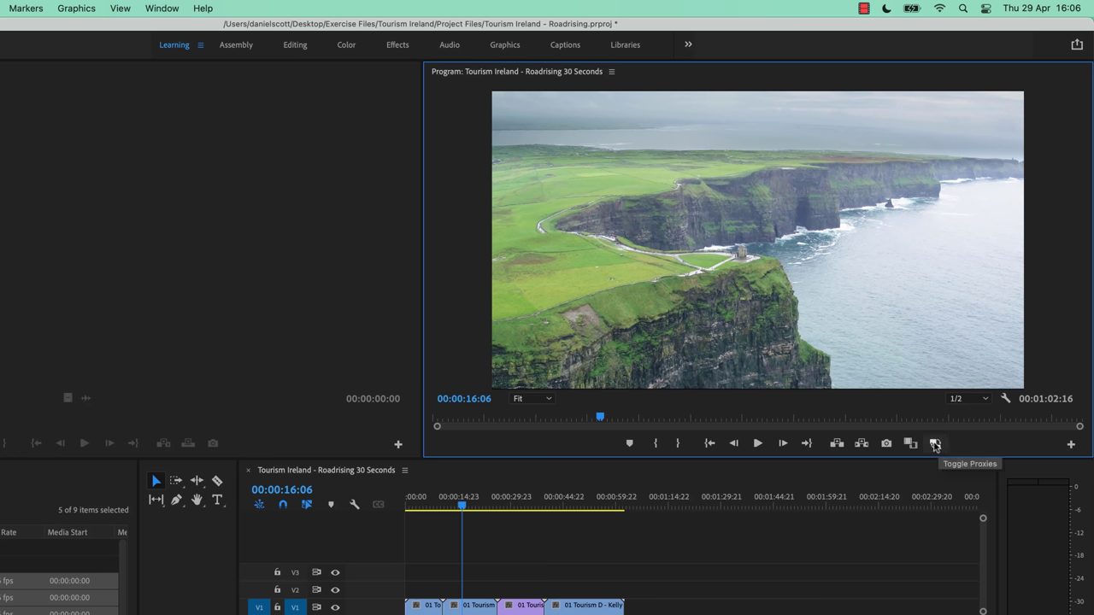
# Step: Move the playhead to 00:00:07:05 and view the maximized Program monitor at 400% zoom
pyautogui.click(935, 443)
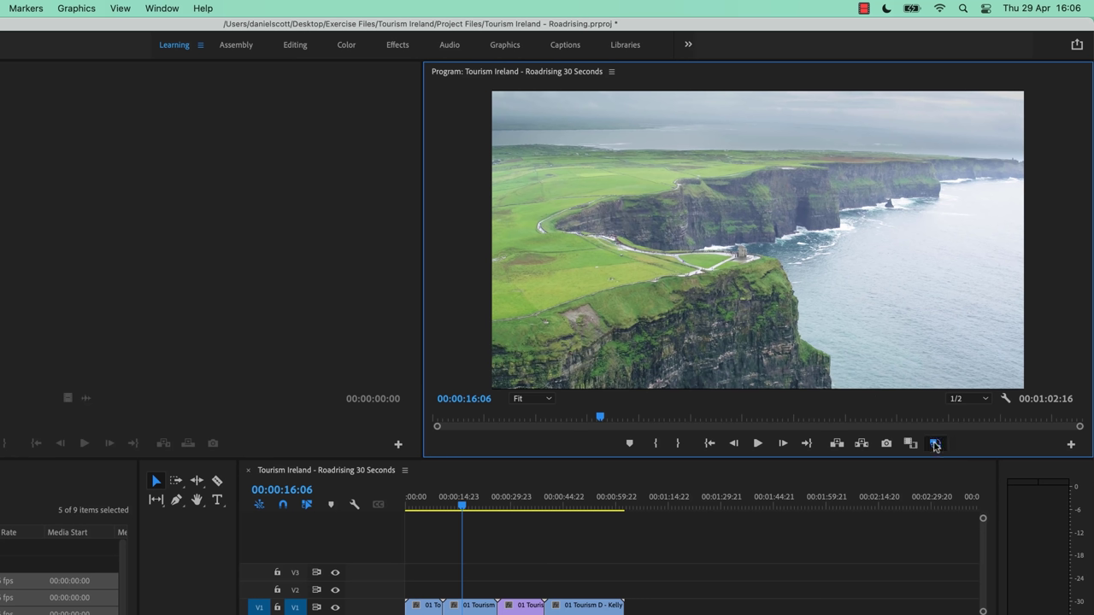
pyautogui.click(936, 444)
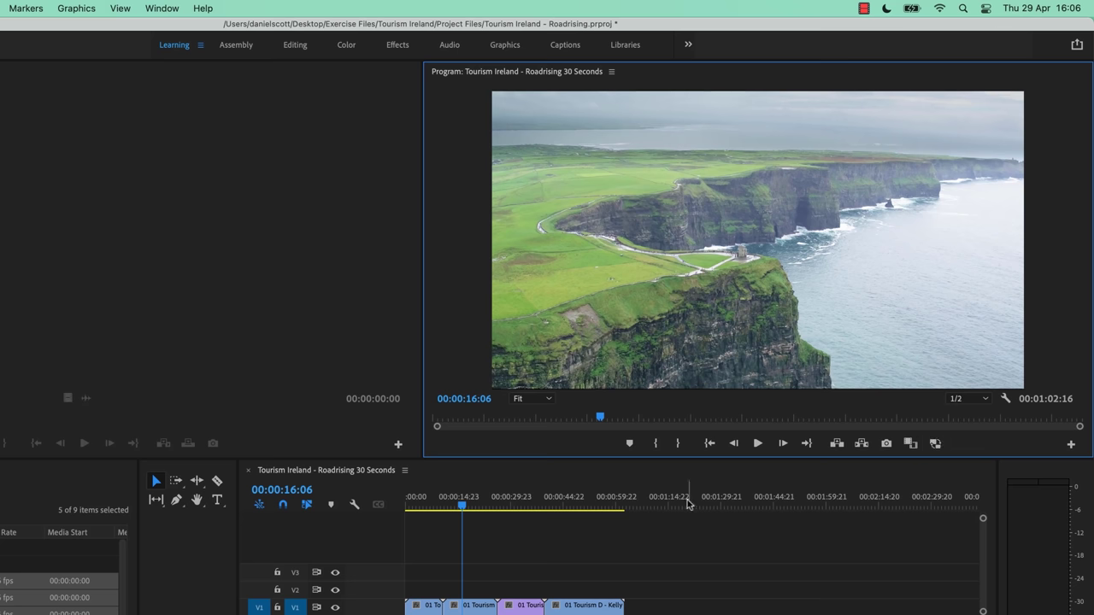
pyautogui.click(431, 499)
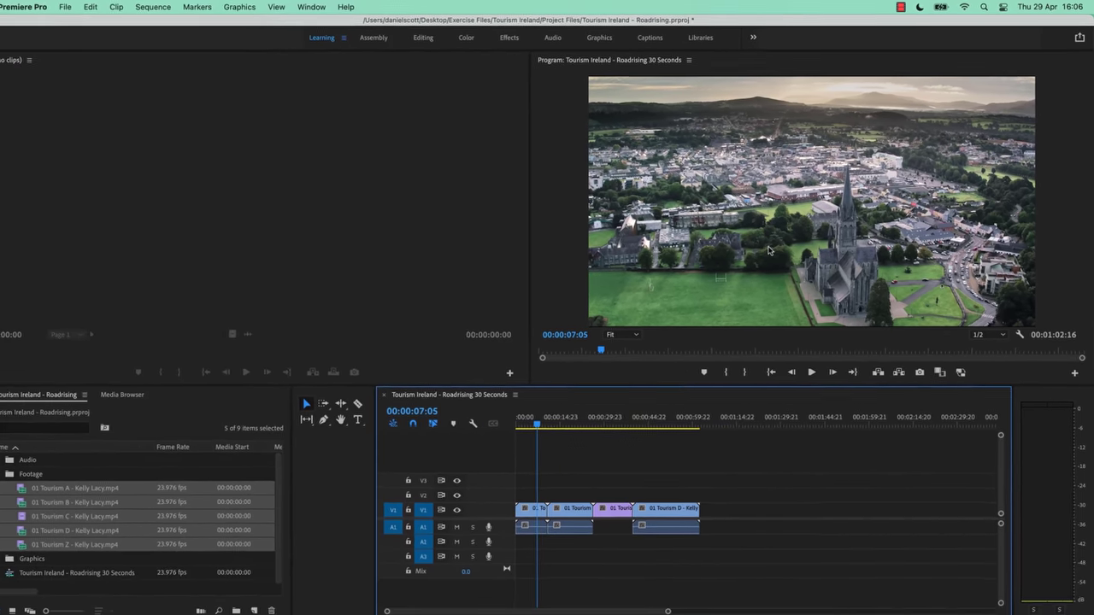
pyautogui.press('`')
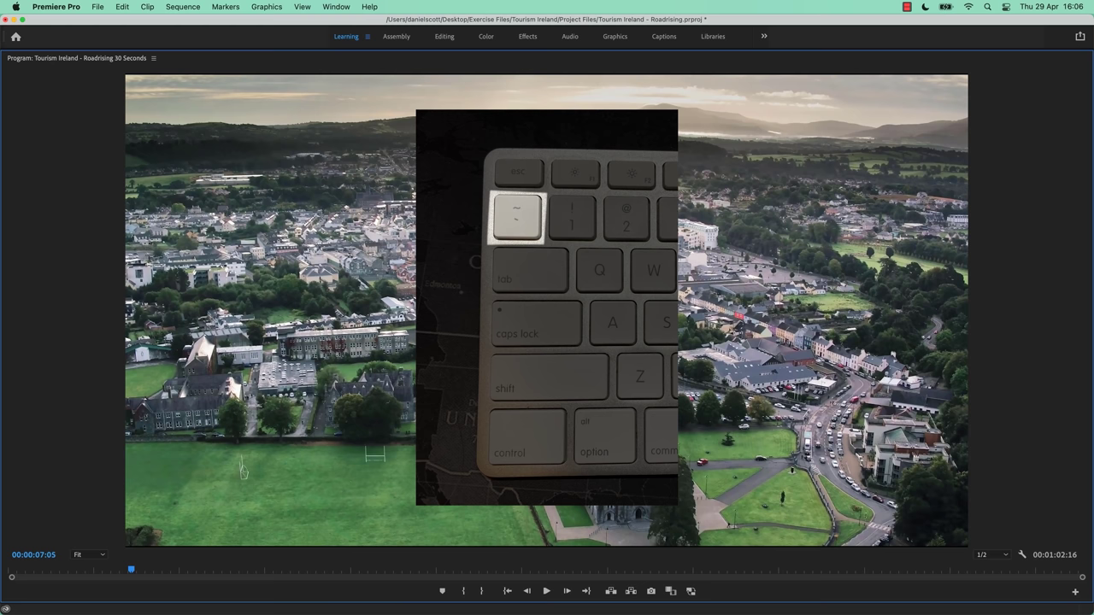
pyautogui.click(92, 556)
pyautogui.click(89, 544)
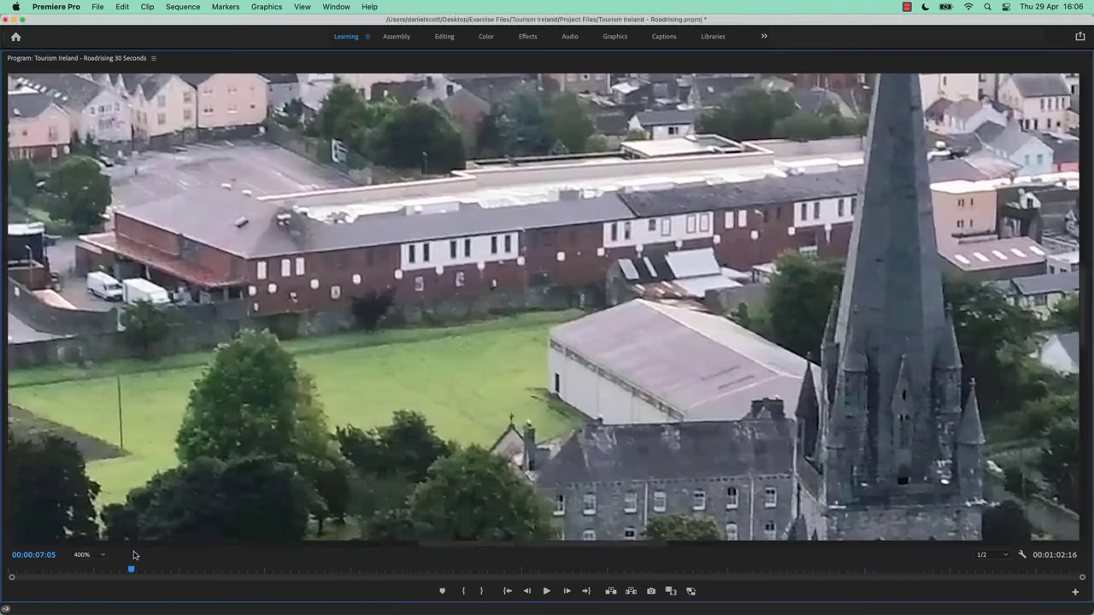
# Step: Flip between proxy and full-resolution pictures, ending on proxies, then restore the workspace
pyautogui.click(692, 593)
pyautogui.click(691, 592)
pyautogui.click(692, 592)
pyautogui.click(692, 592)
pyautogui.click(691, 591)
pyautogui.click(692, 592)
pyautogui.press('`')
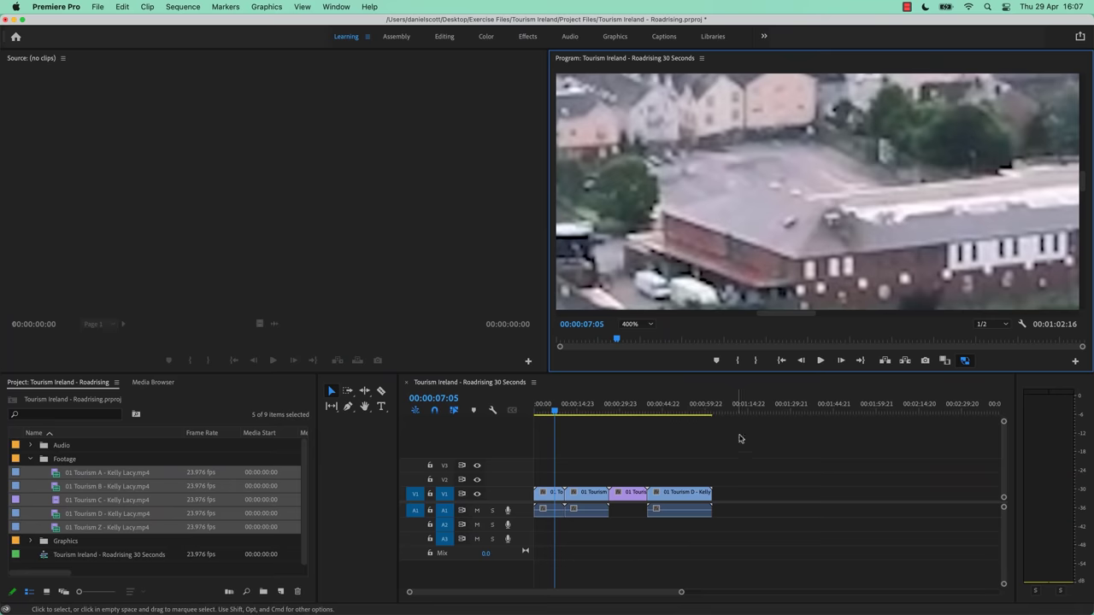
# Step: Set the Program monitor zoom to Fit and toggle proxies, leaving them on
pyautogui.click(633, 326)
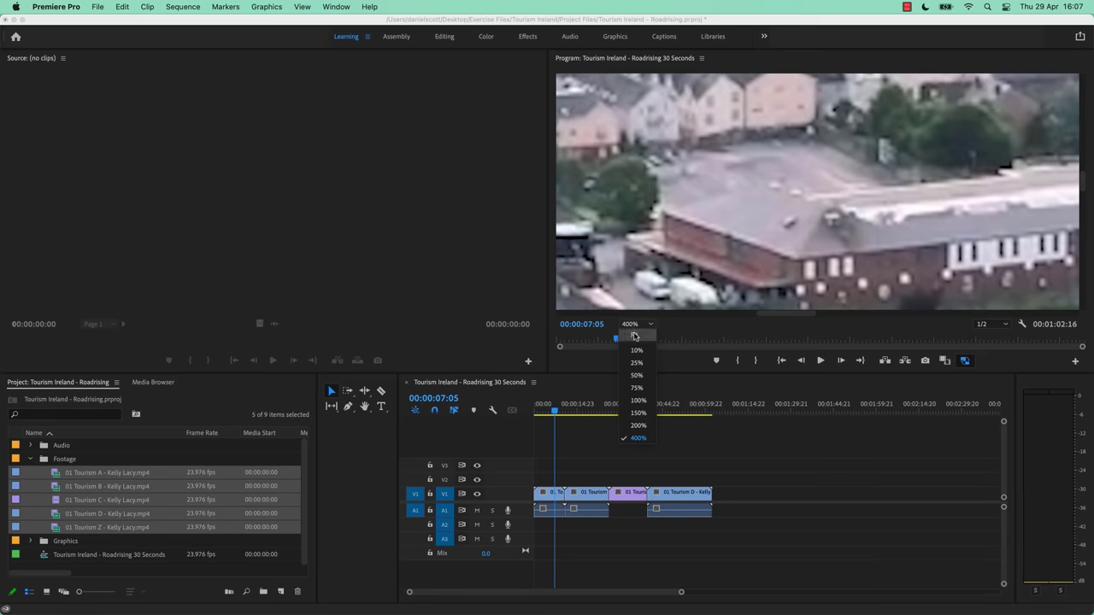
pyautogui.click(636, 337)
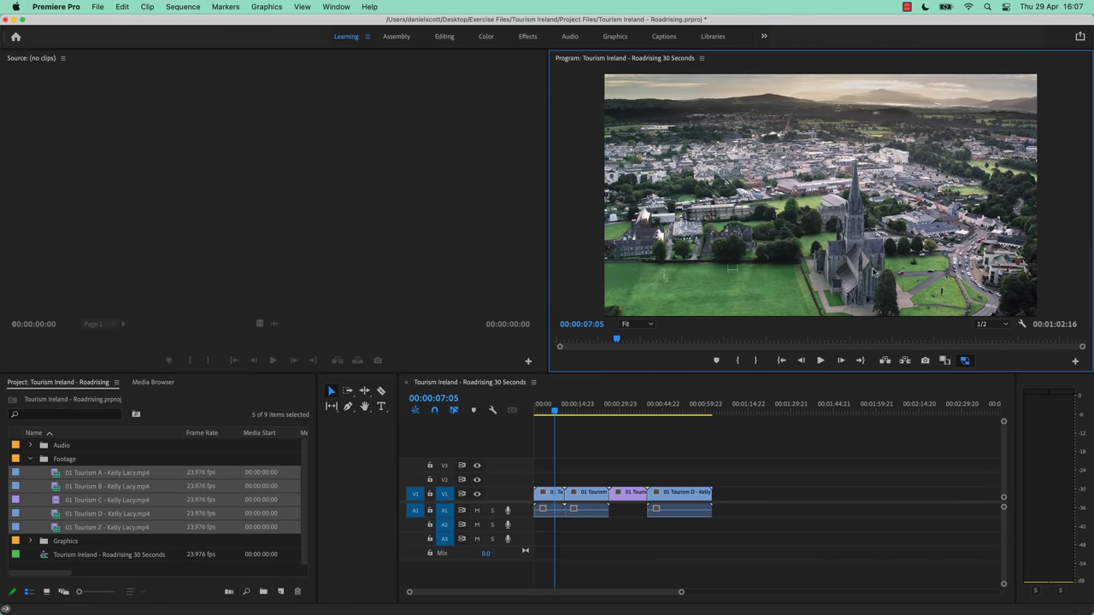
pyautogui.click(965, 361)
pyautogui.click(965, 361)
pyautogui.click(965, 361)
pyautogui.click(965, 361)
pyautogui.click(965, 362)
pyautogui.click(965, 362)
# Step: Play and stop the sequence with proxies on, then save the project
pyautogui.press('space')
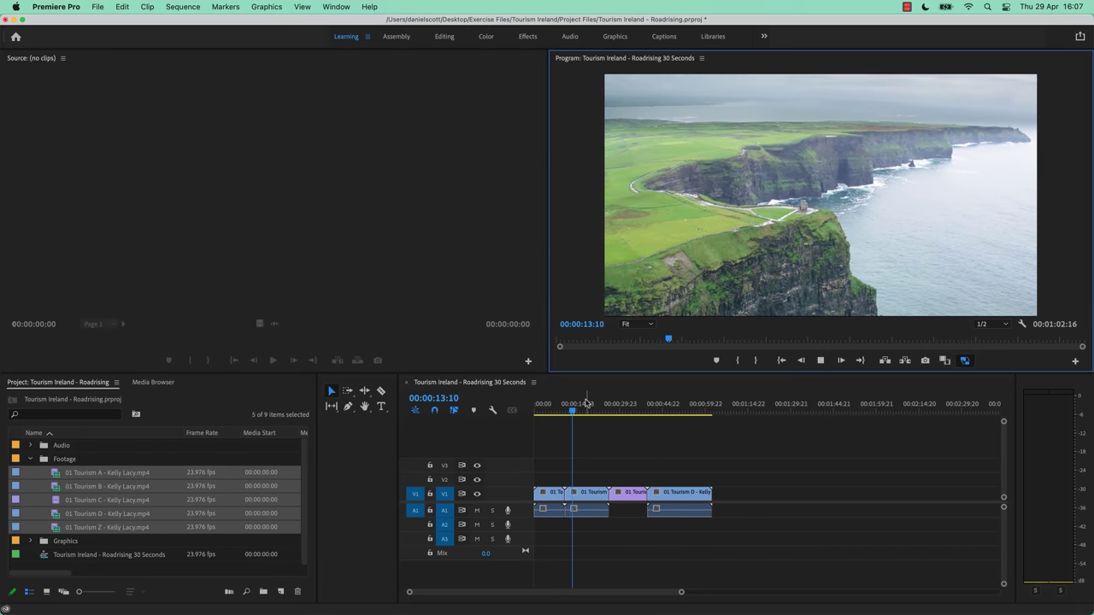
pyautogui.press('space')
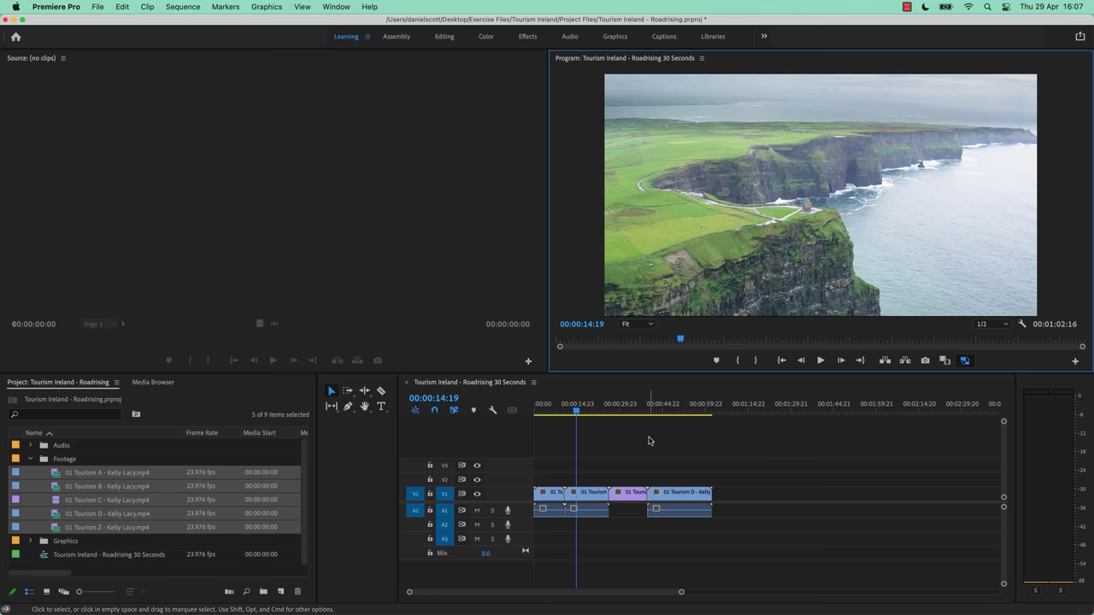
pyautogui.press('super+s')
# Step: Switch proxy viewing off and back on, then make the timeline the active panel
pyautogui.click(965, 359)
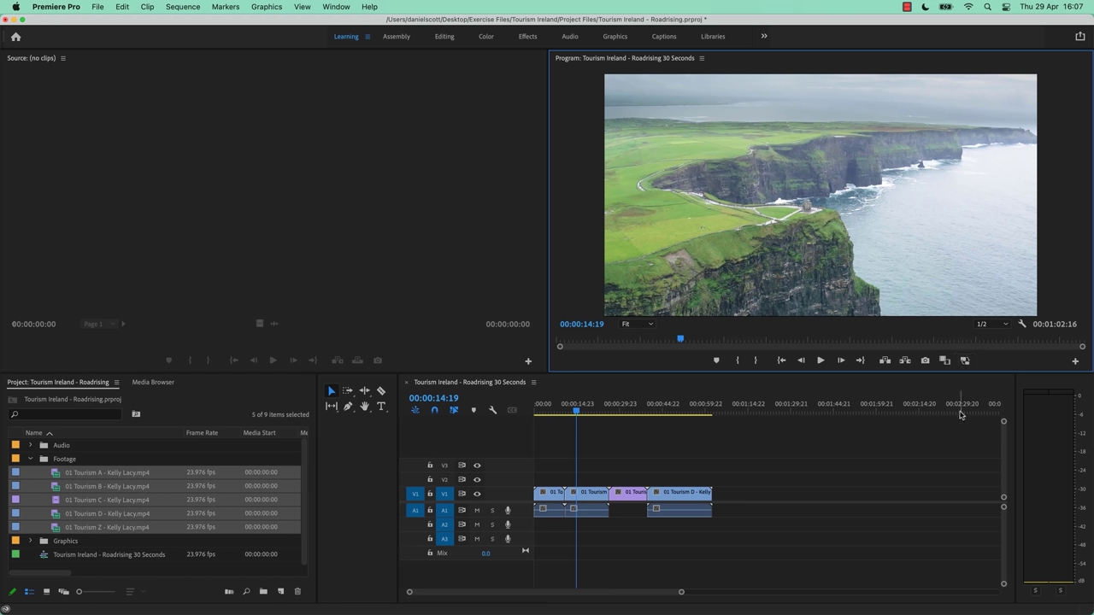
pyautogui.click(965, 359)
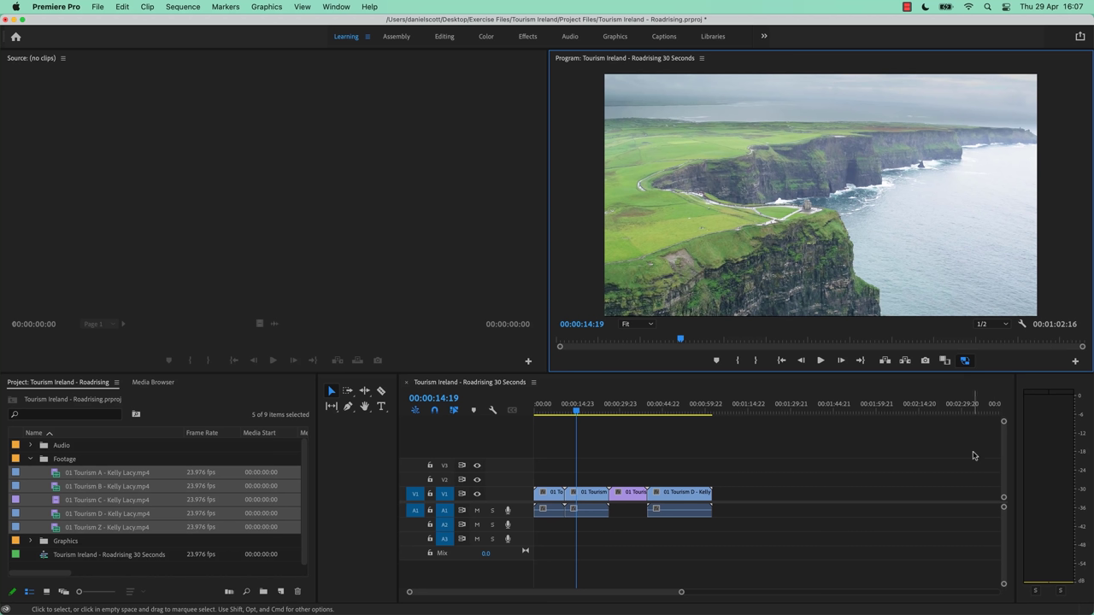
pyautogui.click(677, 389)
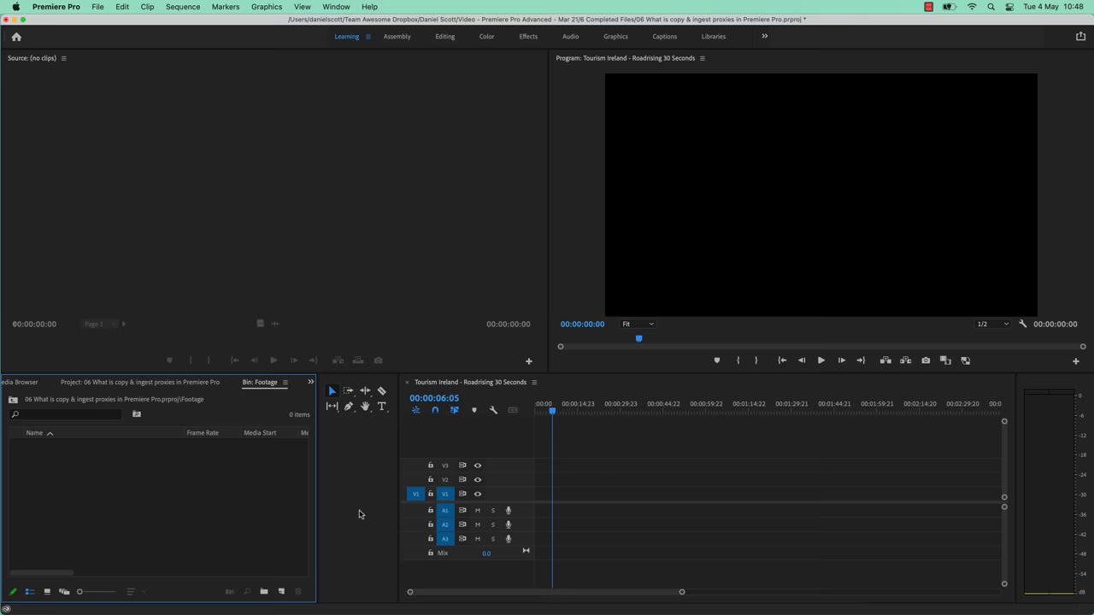
# Step: Move the three selected clips into the Footage bin, close the Roadrising project, and start a new project
pyautogui.press('super+Tab')
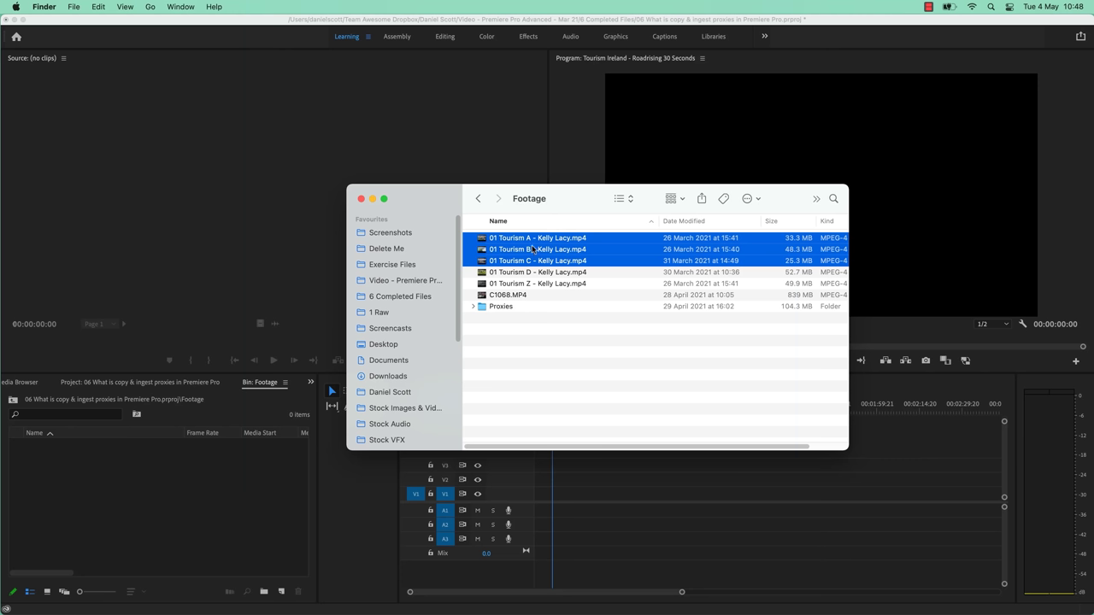
pyautogui.moveTo(537, 244); pyautogui.dragTo(157, 483)
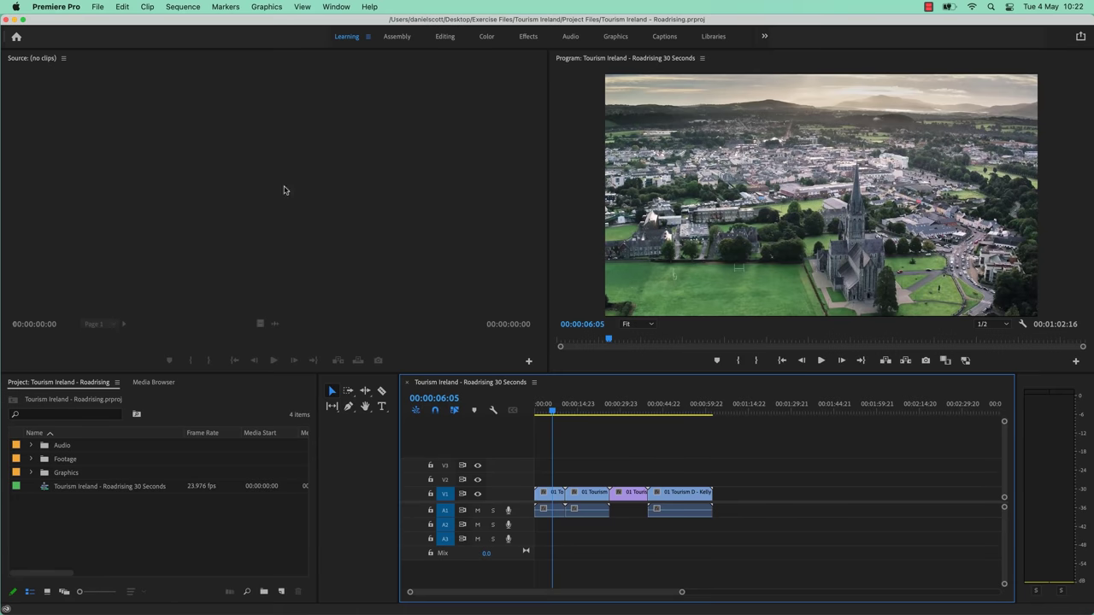
pyautogui.click(101, 7)
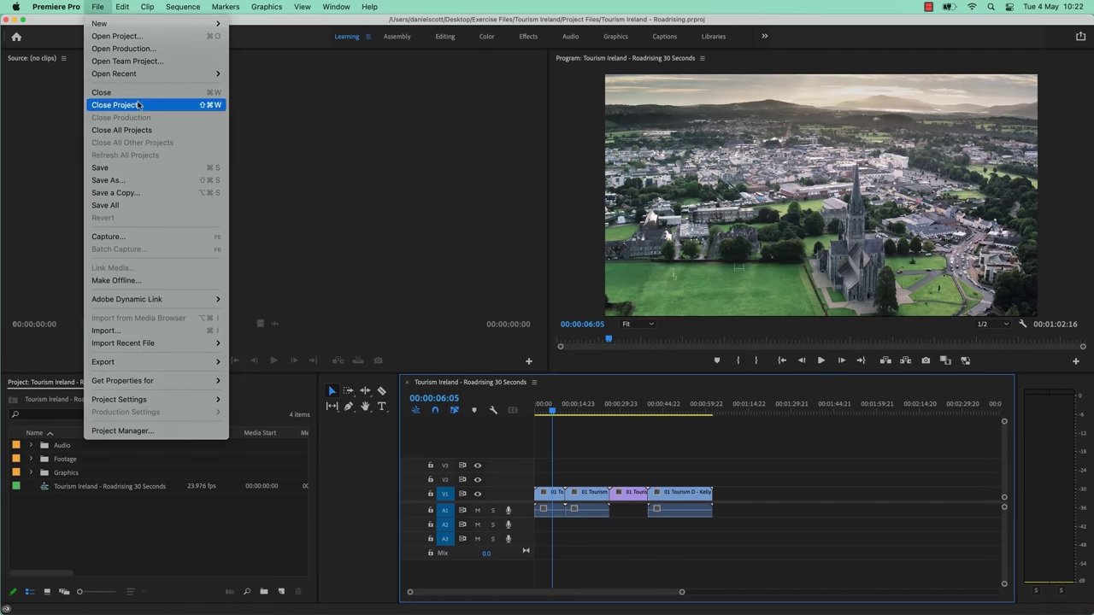
pyautogui.click(140, 103)
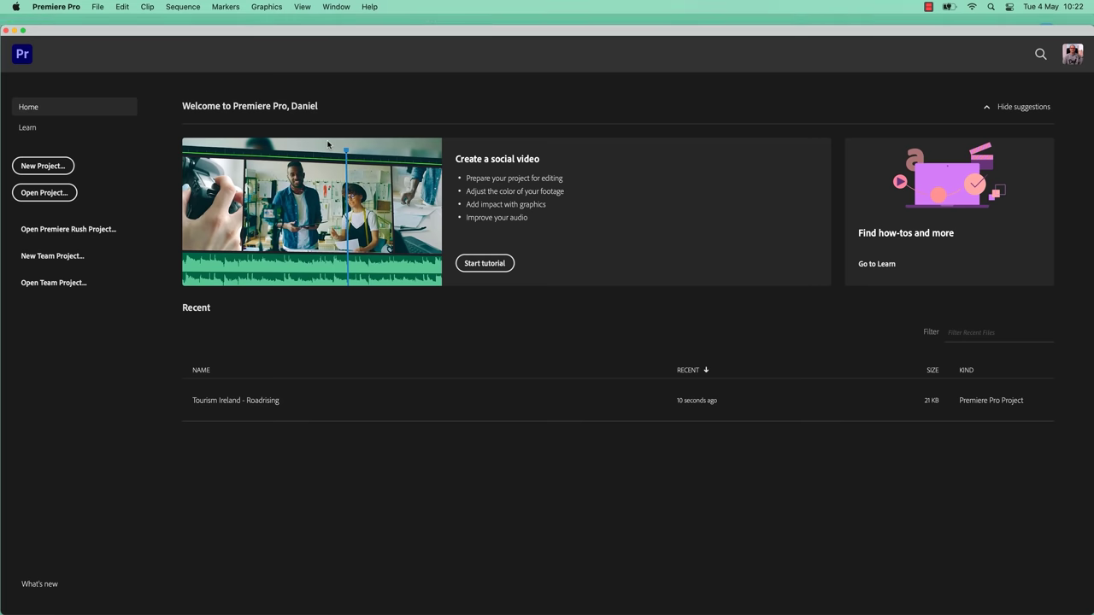
pyautogui.click(57, 170)
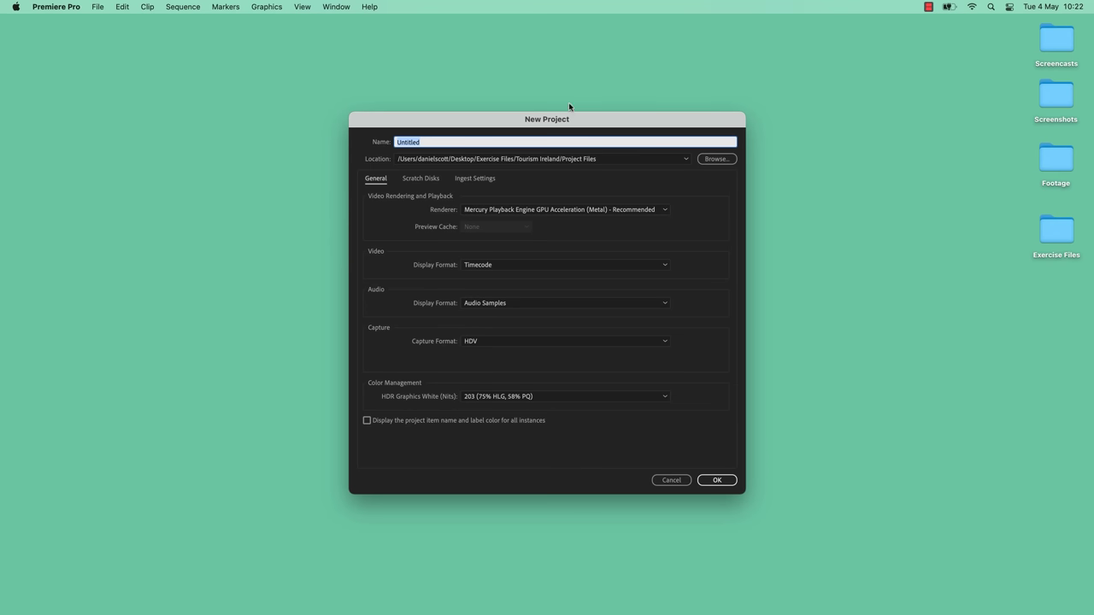
# Step: Name the new project 'Test Project' and set its location to Tourism Ireland's Project Files folder
pyautogui.moveTo(616, 122); pyautogui.dragTo(631, 100)
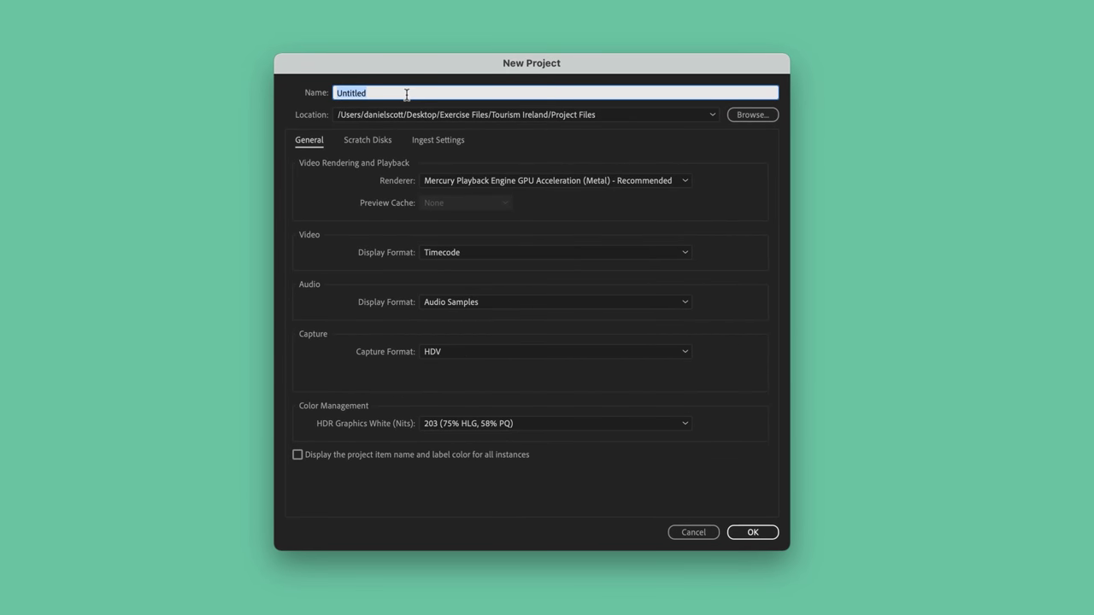
pyautogui.write('Test Project')
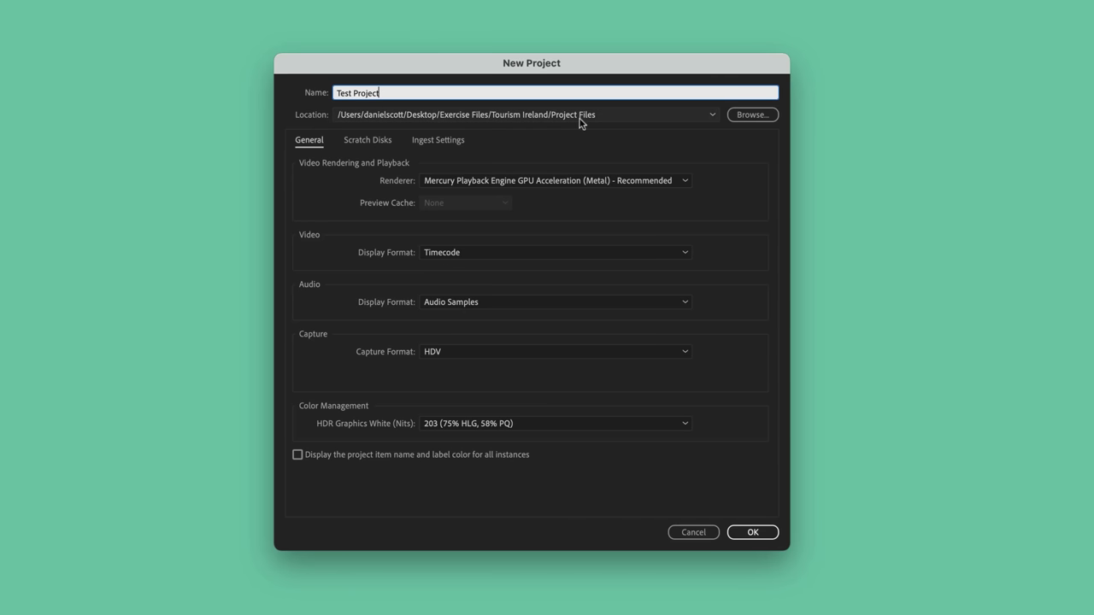
pyautogui.click(745, 116)
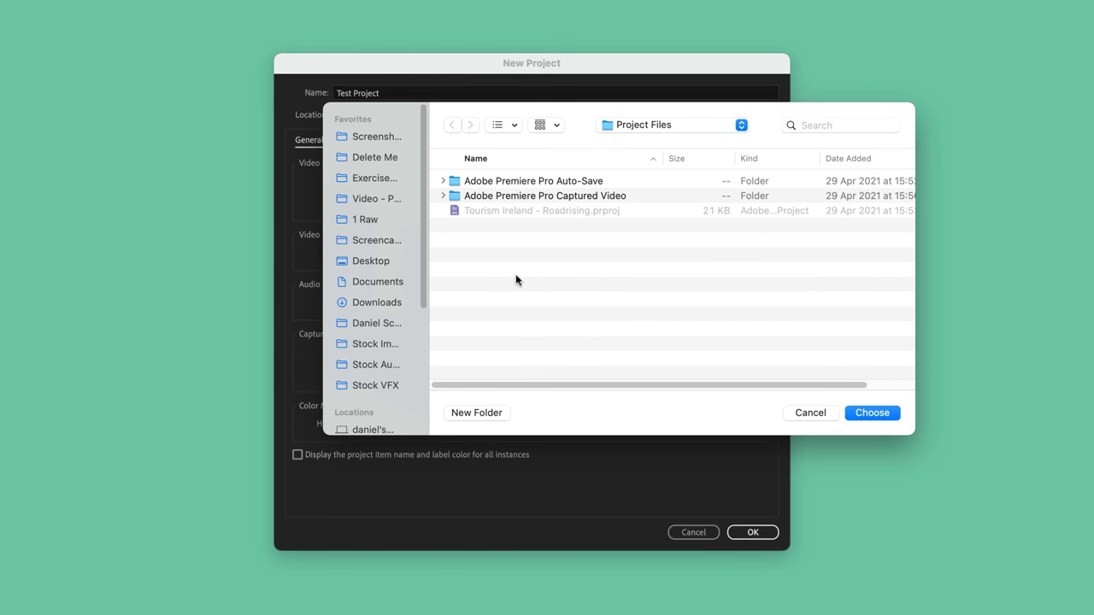
pyautogui.click(877, 415)
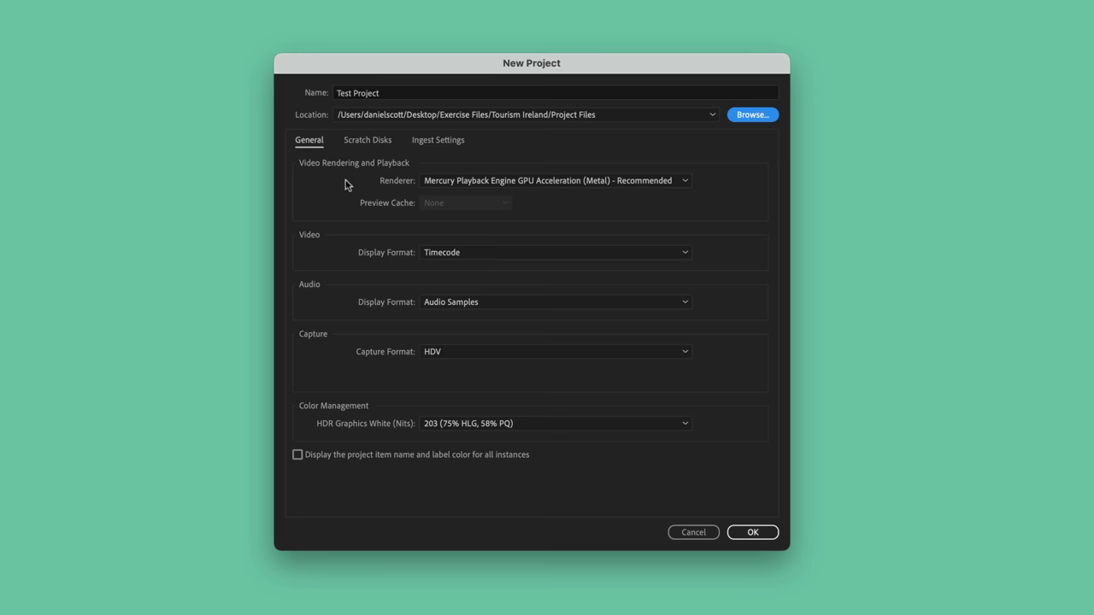
pyautogui.click(441, 140)
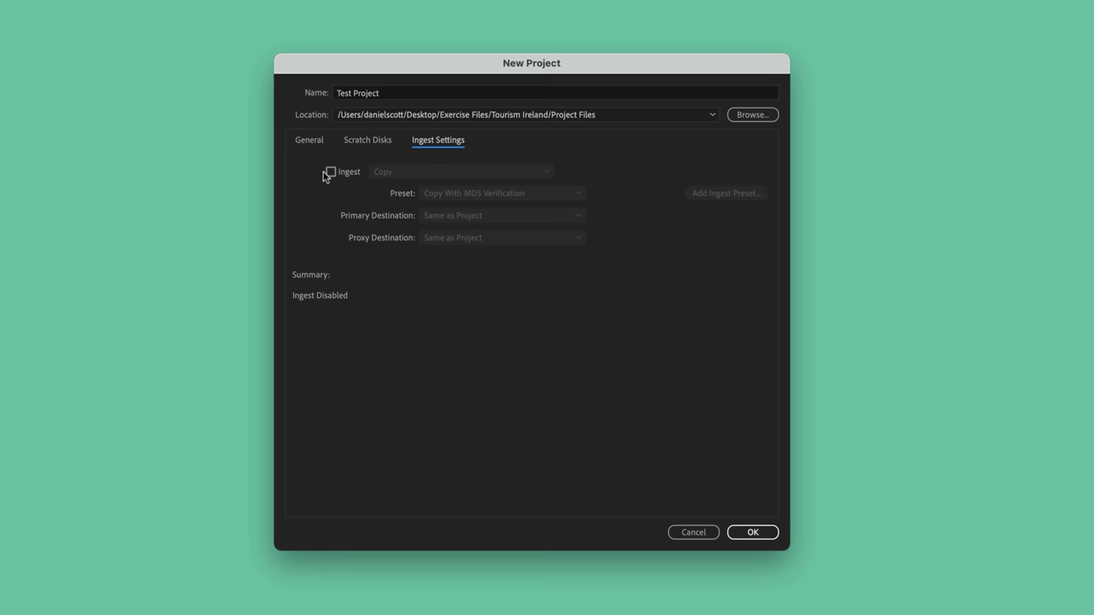
# Step: Enable ingest with Create Proxies using the H.264 Low Resolution Proxy preset, then create the project
pyautogui.click(330, 173)
pyautogui.click(405, 175)
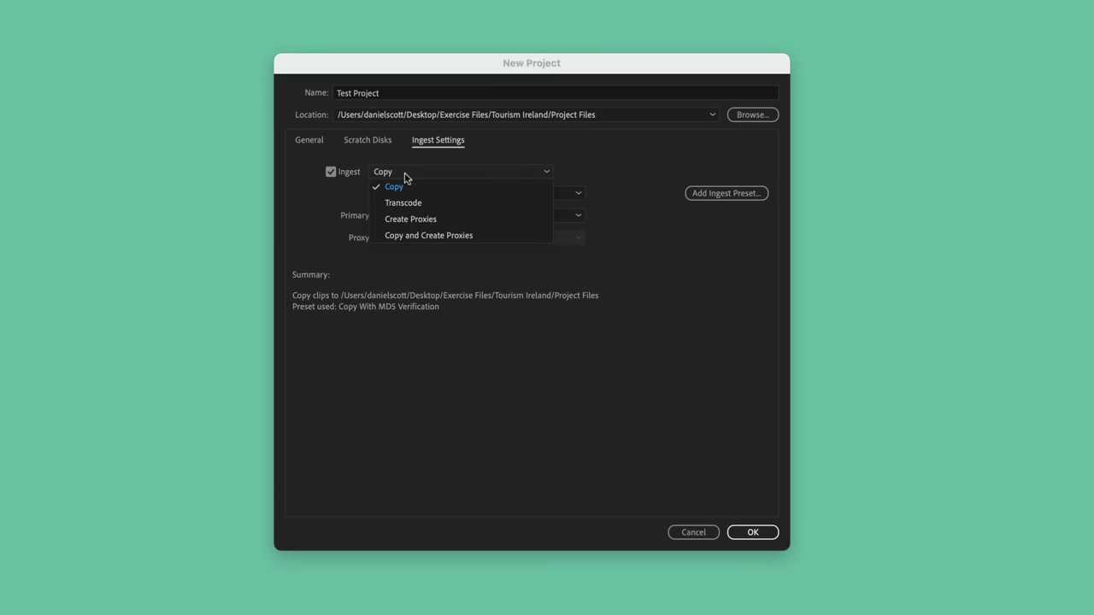
pyautogui.click(396, 222)
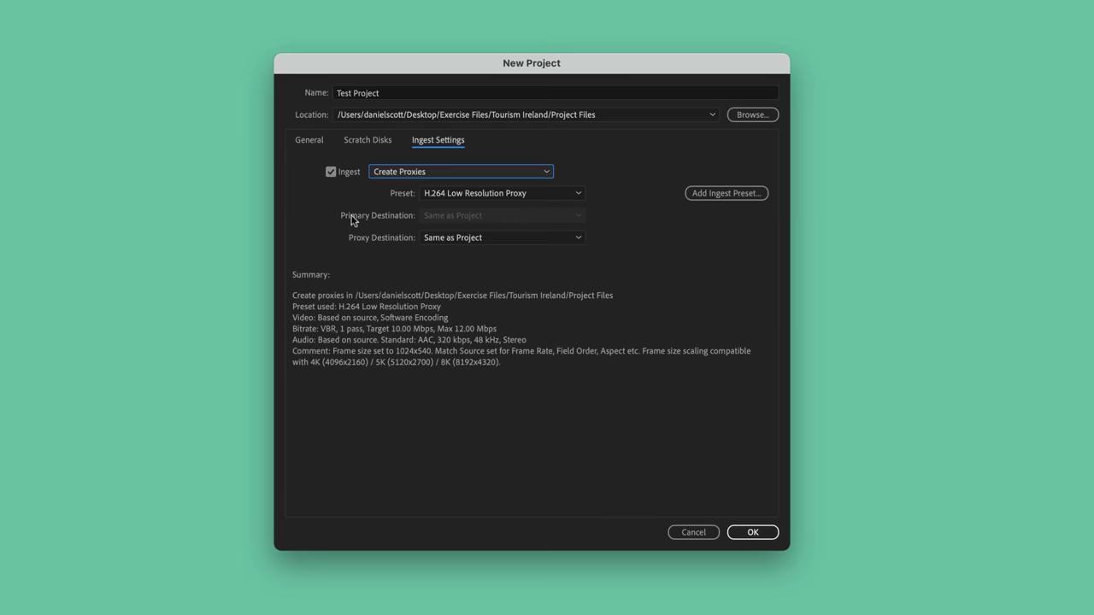
pyautogui.click(493, 198)
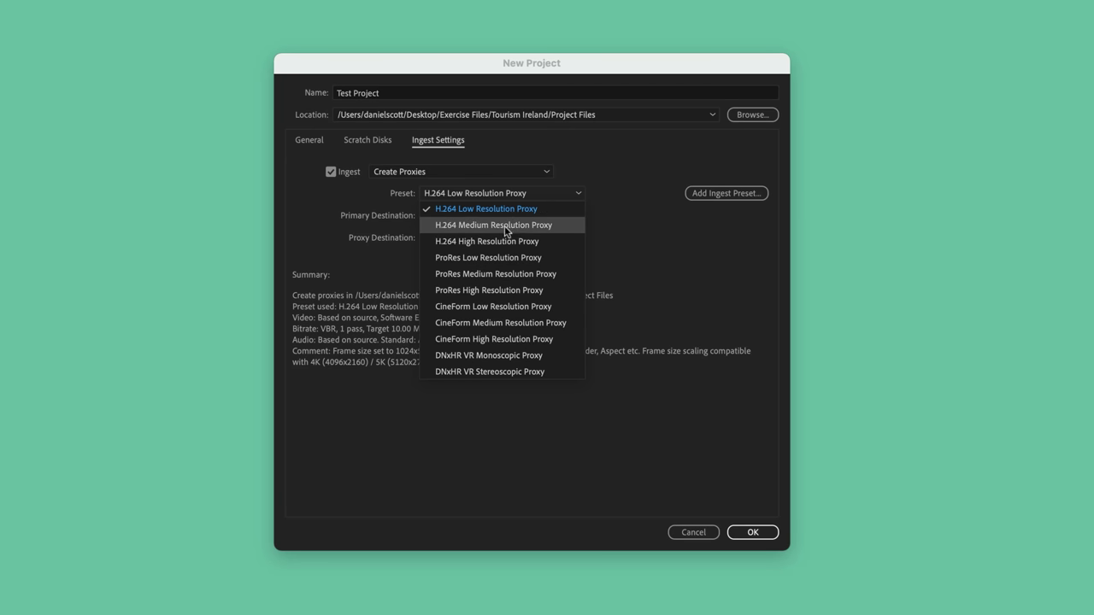
pyautogui.click(450, 213)
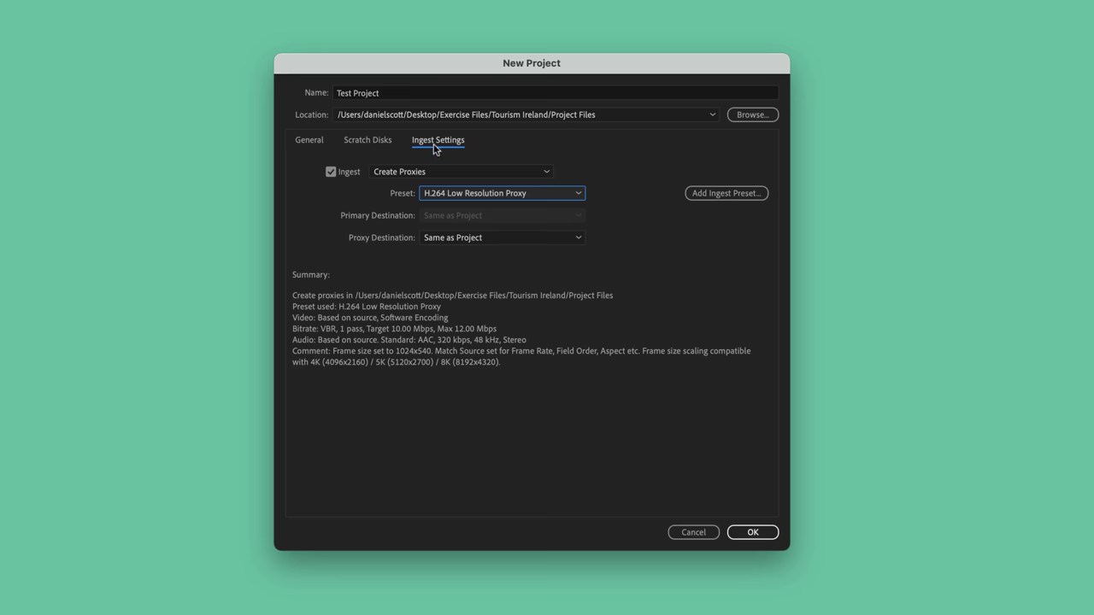
pyautogui.click(752, 533)
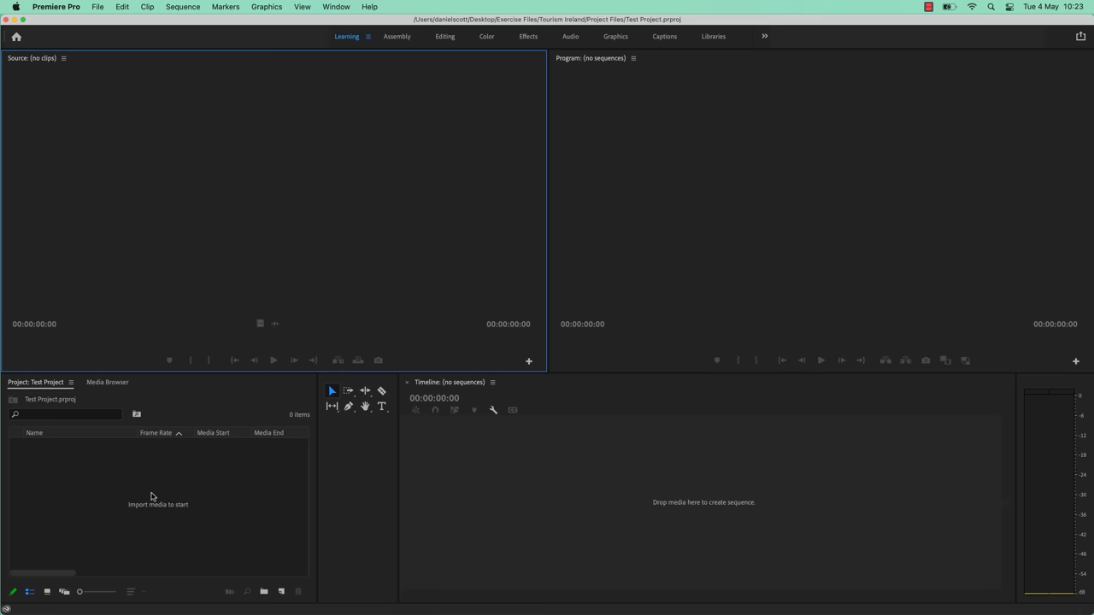
# Step: Import the Footage folder from Exercise Files > Tourism Ireland and expand its bin
pyautogui.doubleClick(167, 484)
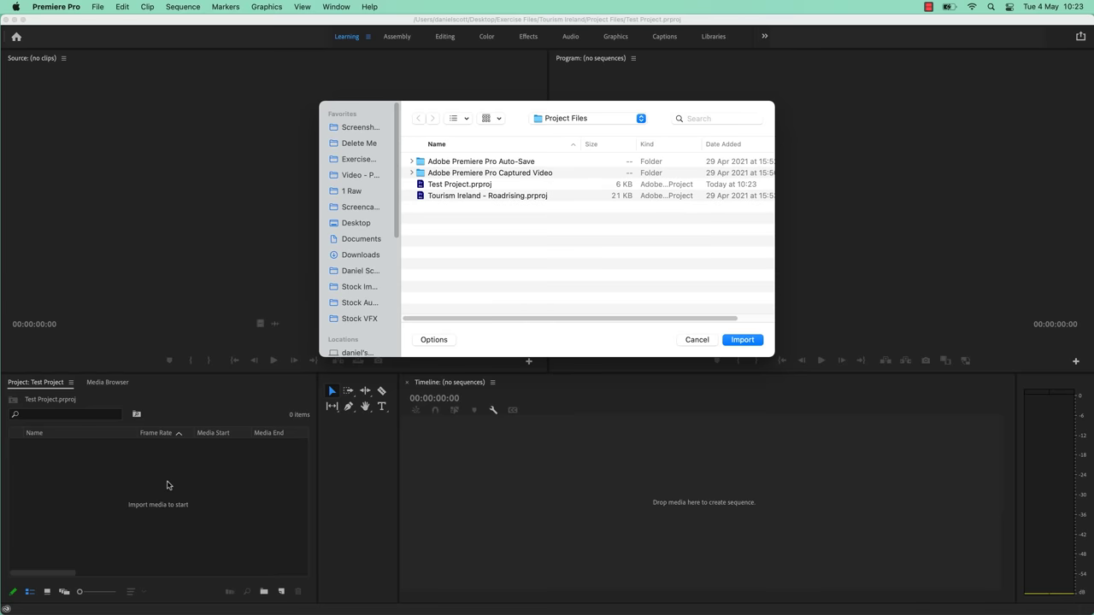
pyautogui.click(359, 159)
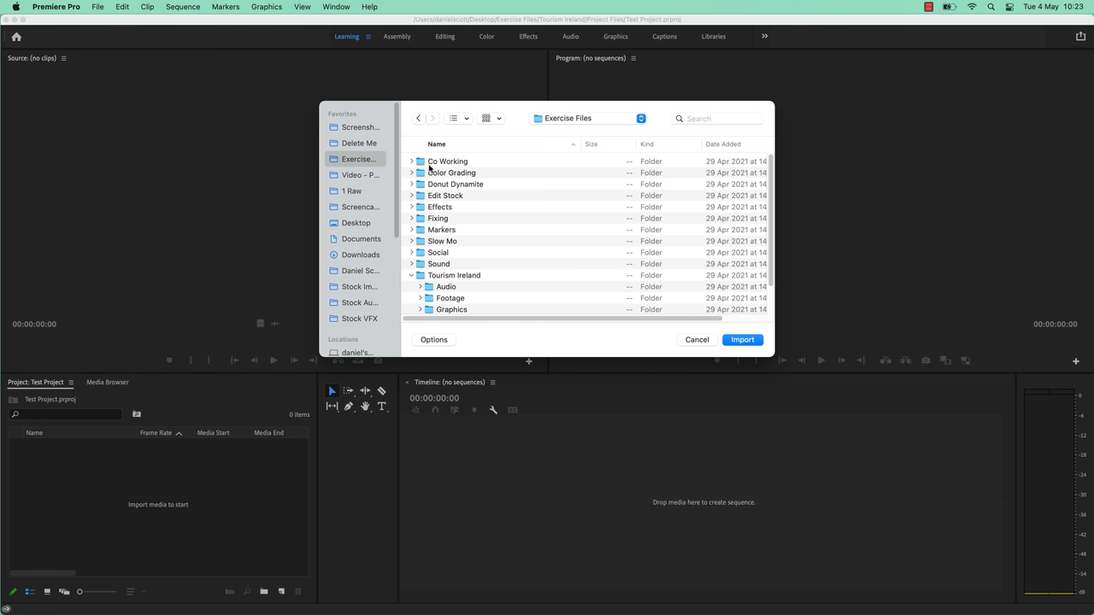
pyautogui.doubleClick(445, 277)
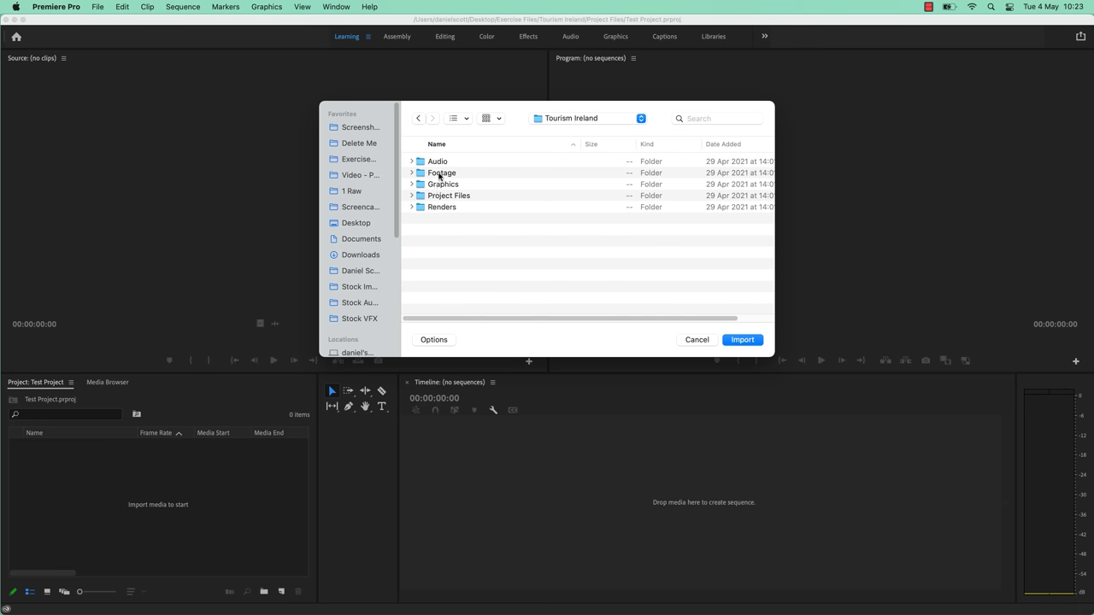
pyautogui.click(439, 173)
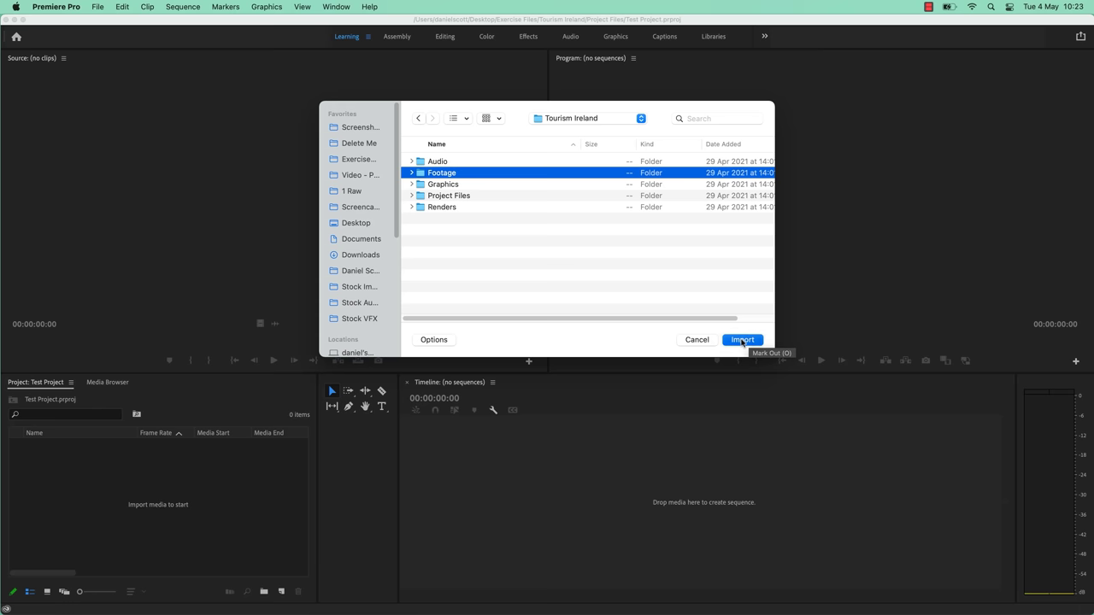
pyautogui.click(741, 341)
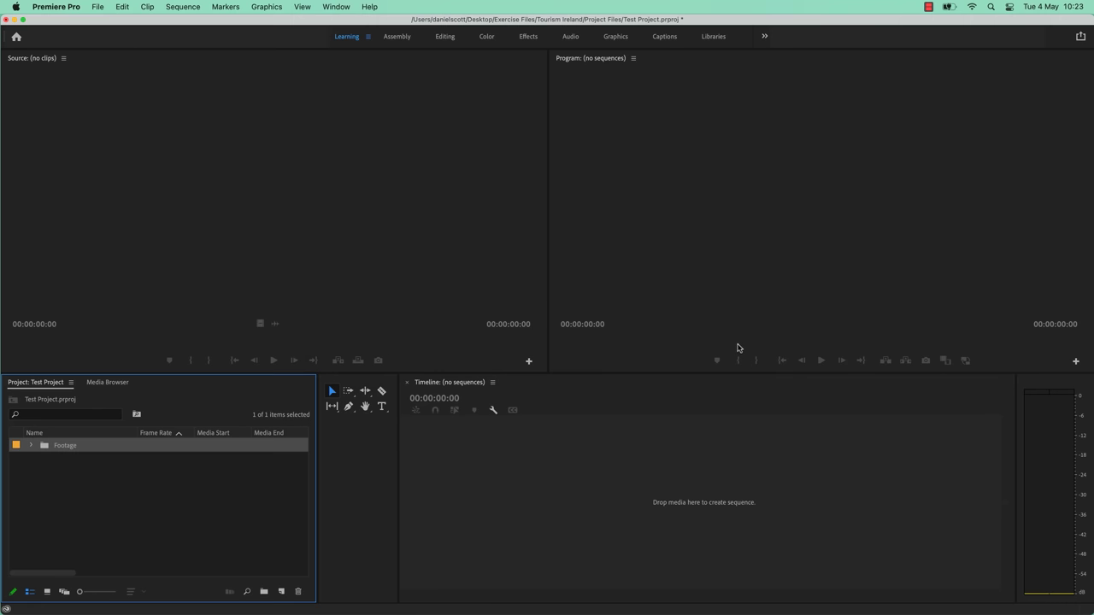
pyautogui.click(31, 446)
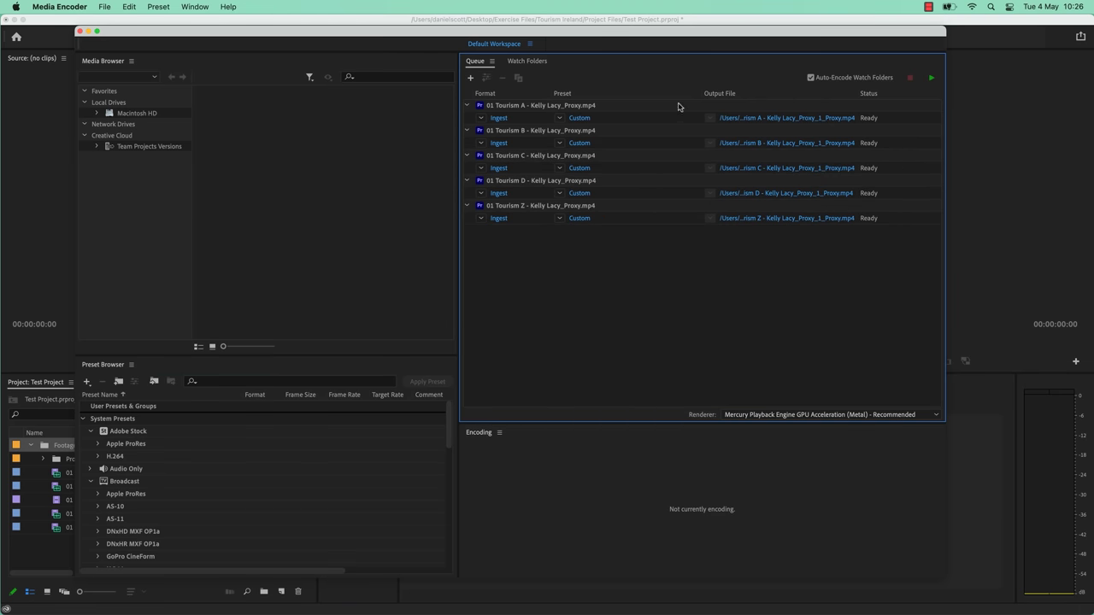
# Step: Let Media Encoder run the five queued proxy encodes, then return to Premiere Pro
pyautogui.press('super+Tab')
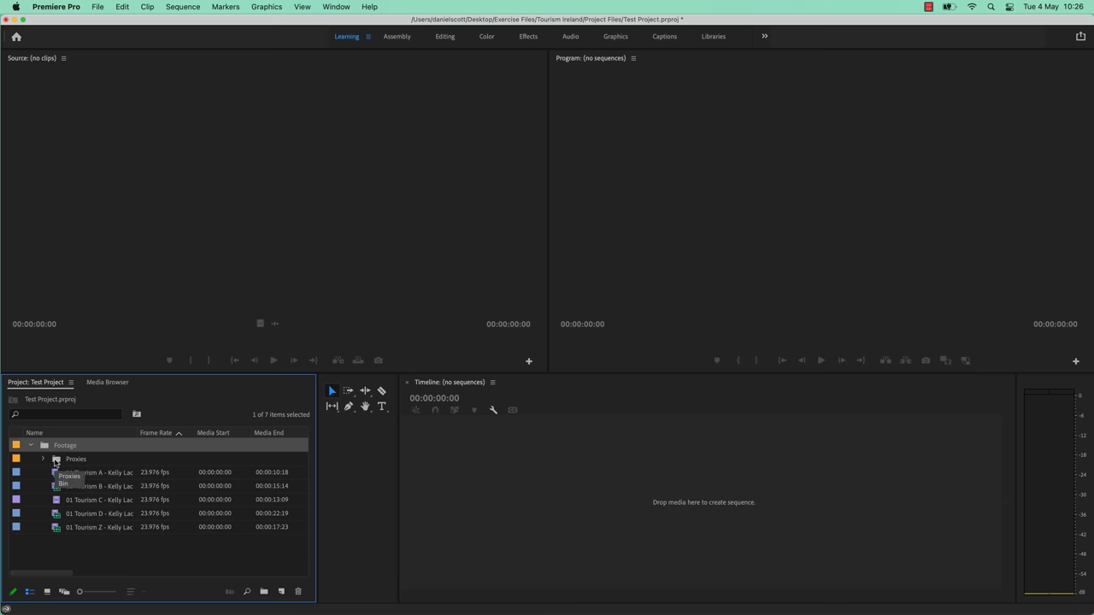
pyautogui.moveTo(73, 576)
pyautogui.mouseDown()
pyautogui.moveTo(297, 580)
pyautogui.moveTo(63, 577)
pyautogui.mouseUp()
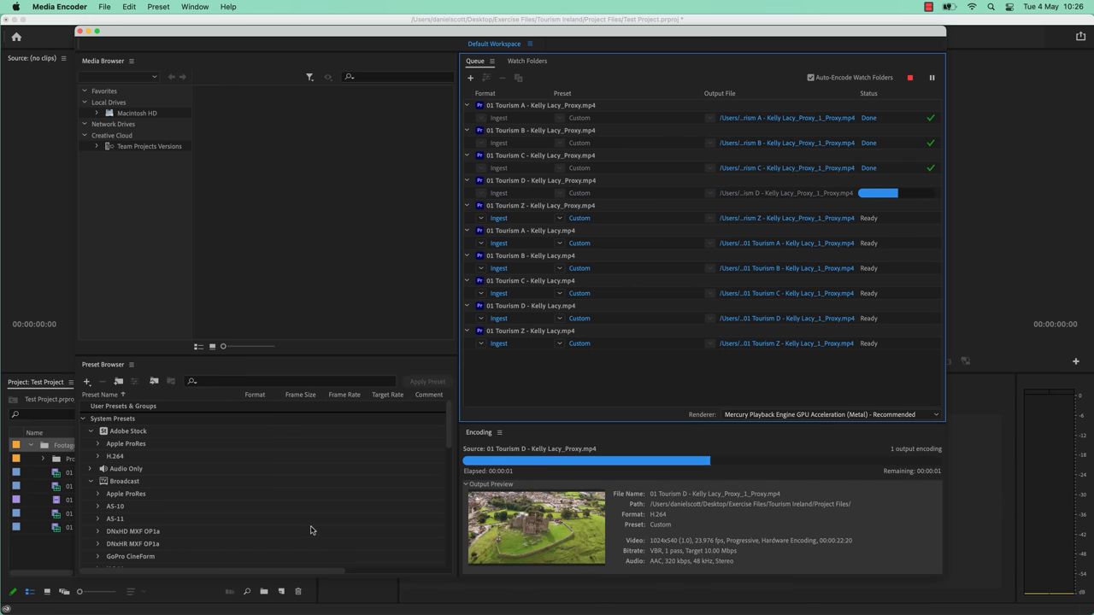
pyautogui.press('super+Tab')
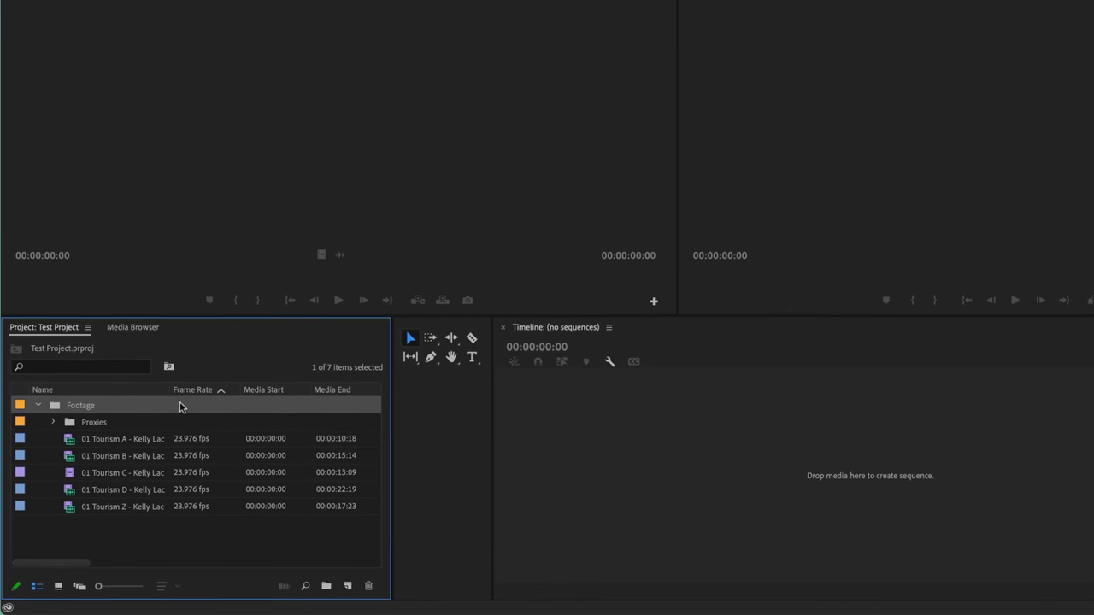
# Step: Add the Proxy column through Metadata Display and drag it left before Frame Rate
pyautogui.rightClick(181, 391)
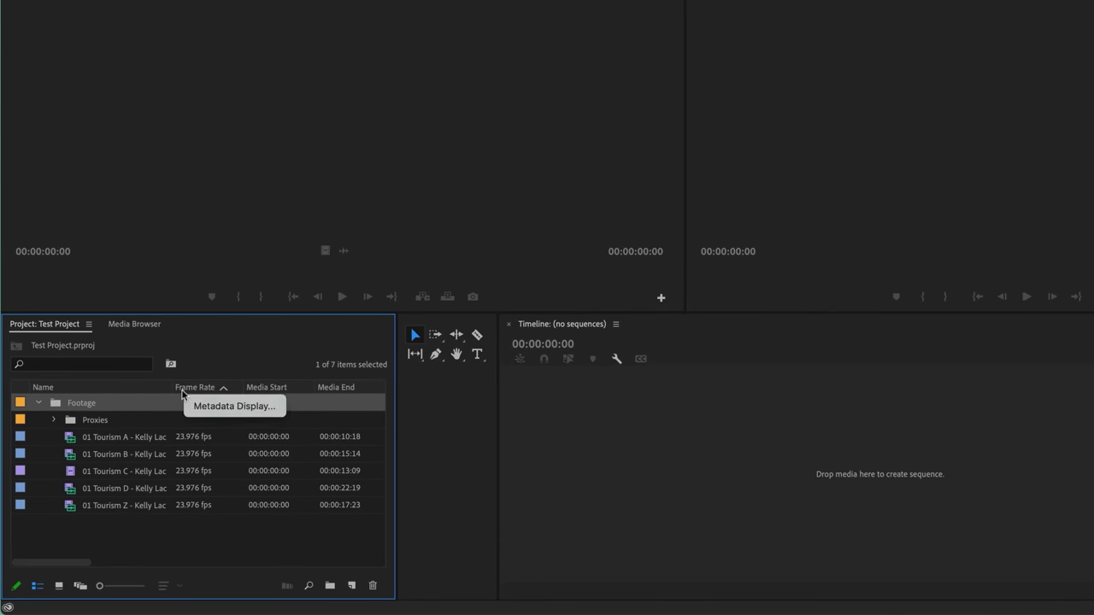
pyautogui.click(204, 407)
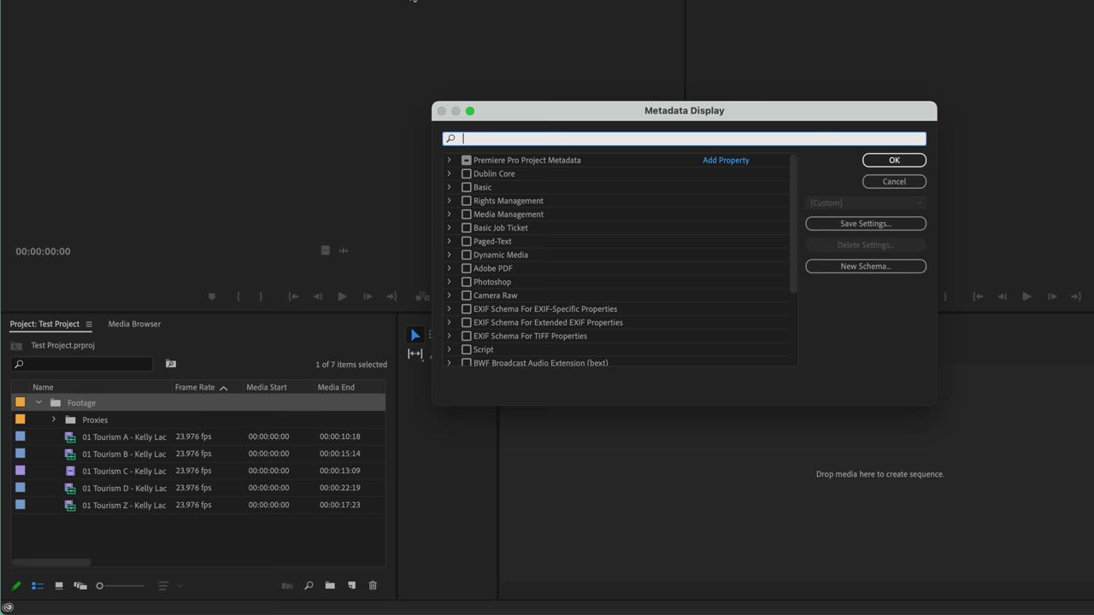
pyautogui.write('proxy')
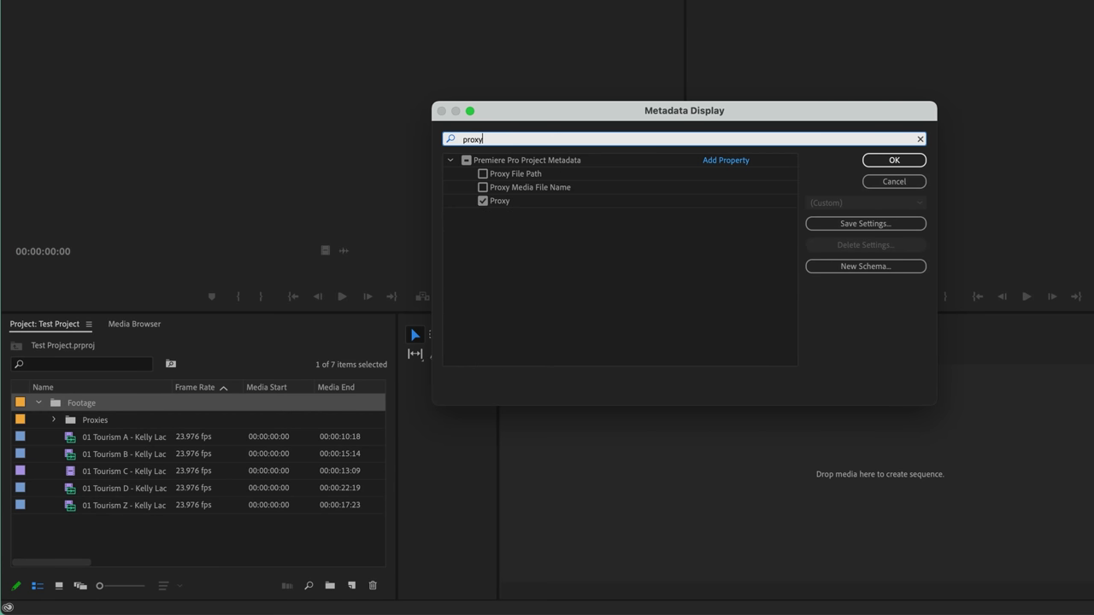
pyautogui.click(483, 201)
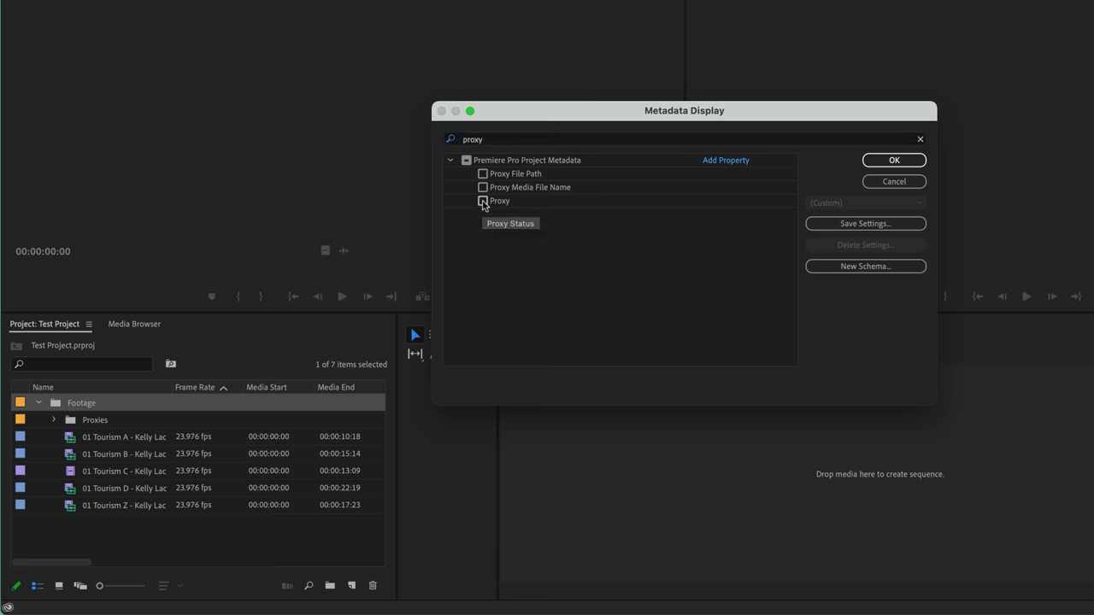
pyautogui.click(483, 201)
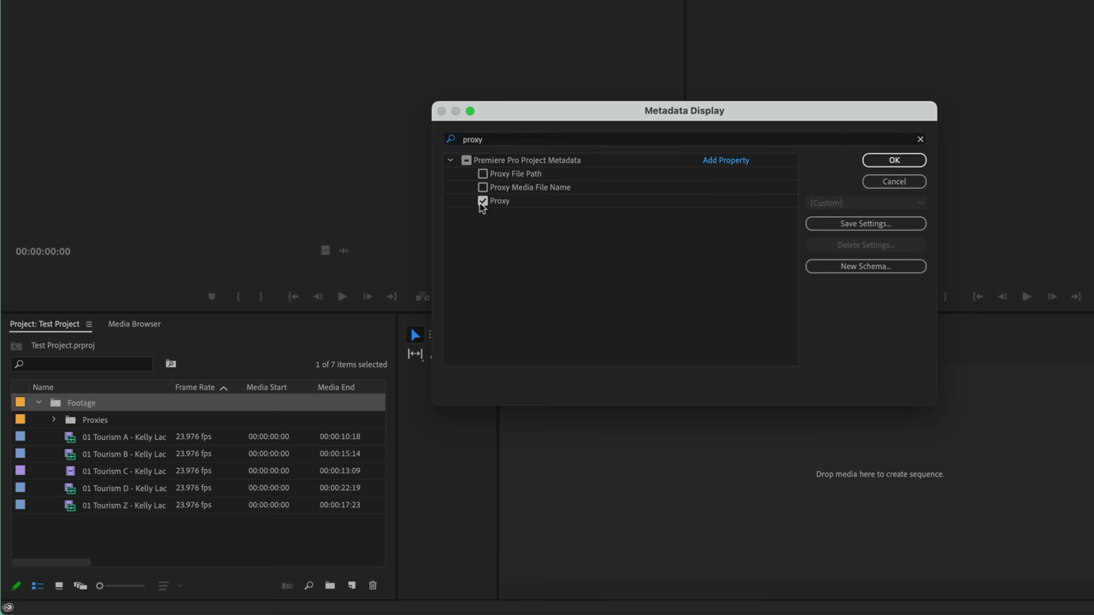
pyautogui.click(919, 164)
pyautogui.moveTo(80, 567); pyautogui.dragTo(178, 560)
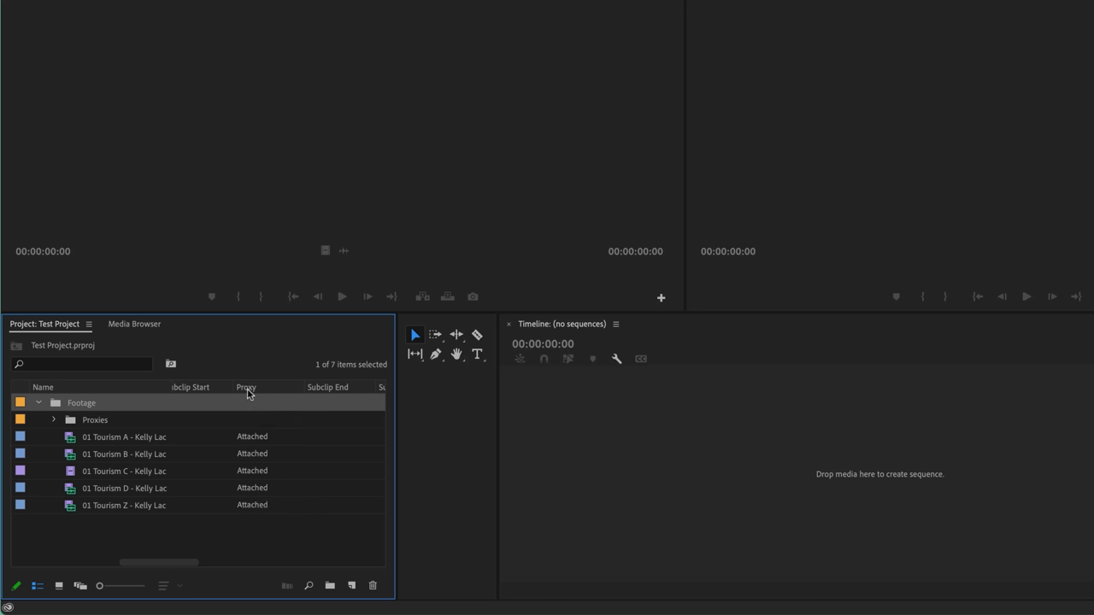
pyautogui.moveTo(246, 391); pyautogui.dragTo(167, 396)
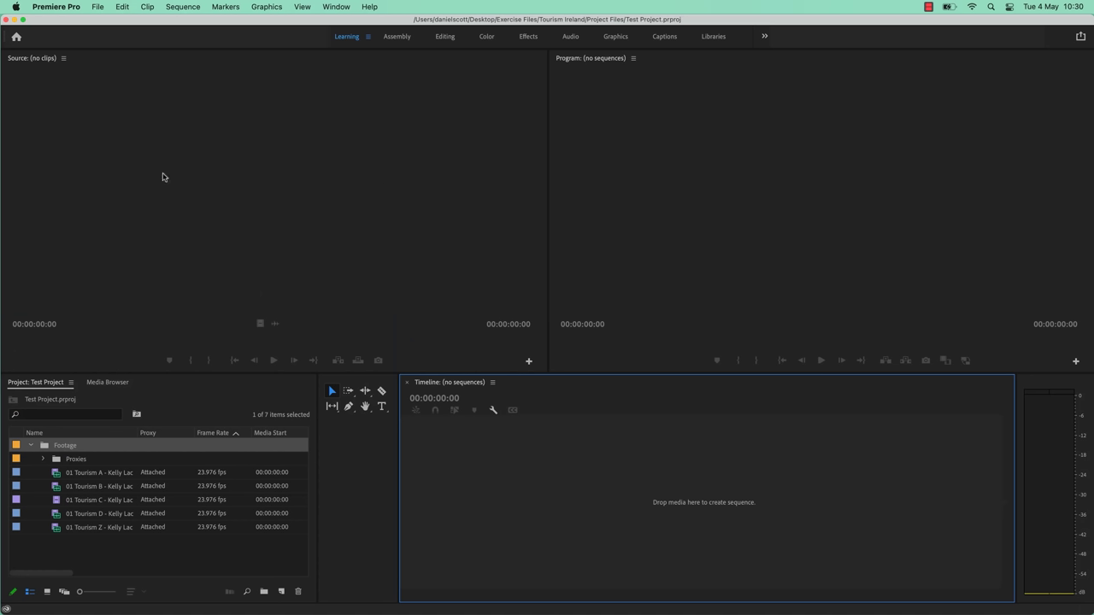
# Step: Close Test Project and open Tourism Ireland - Roadrising from the Recent list
pyautogui.click(98, 7)
pyautogui.moveTo(110, 23)
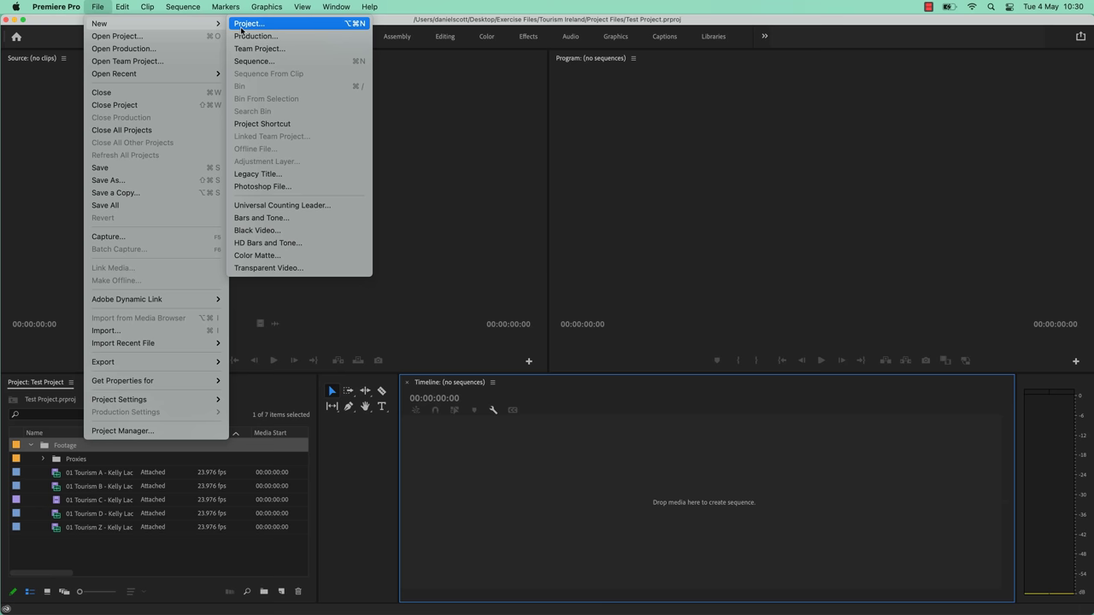
pyautogui.click(134, 106)
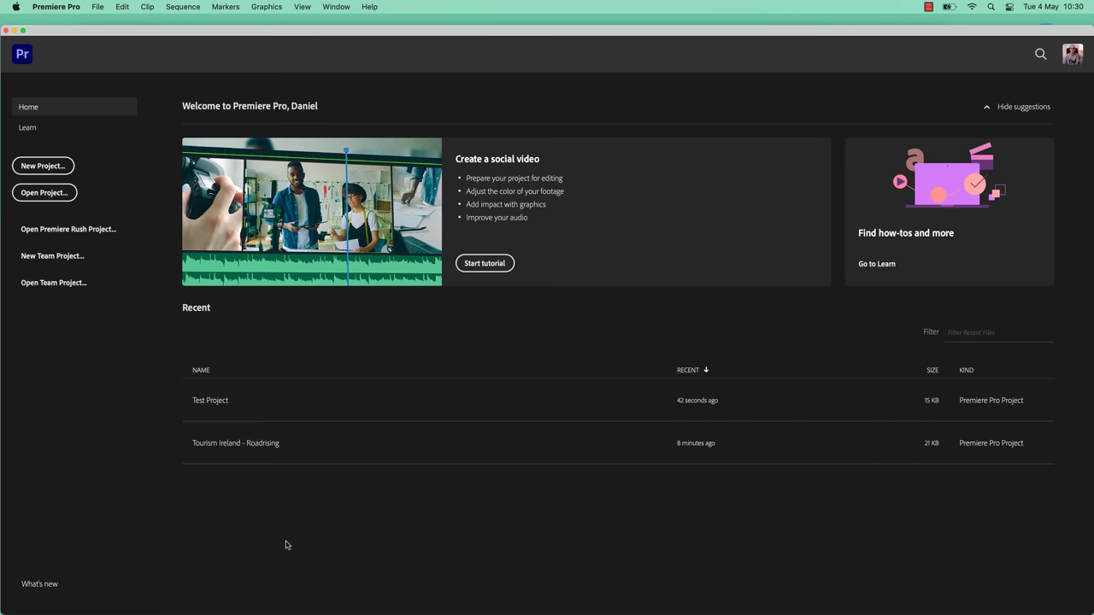
pyautogui.click(315, 445)
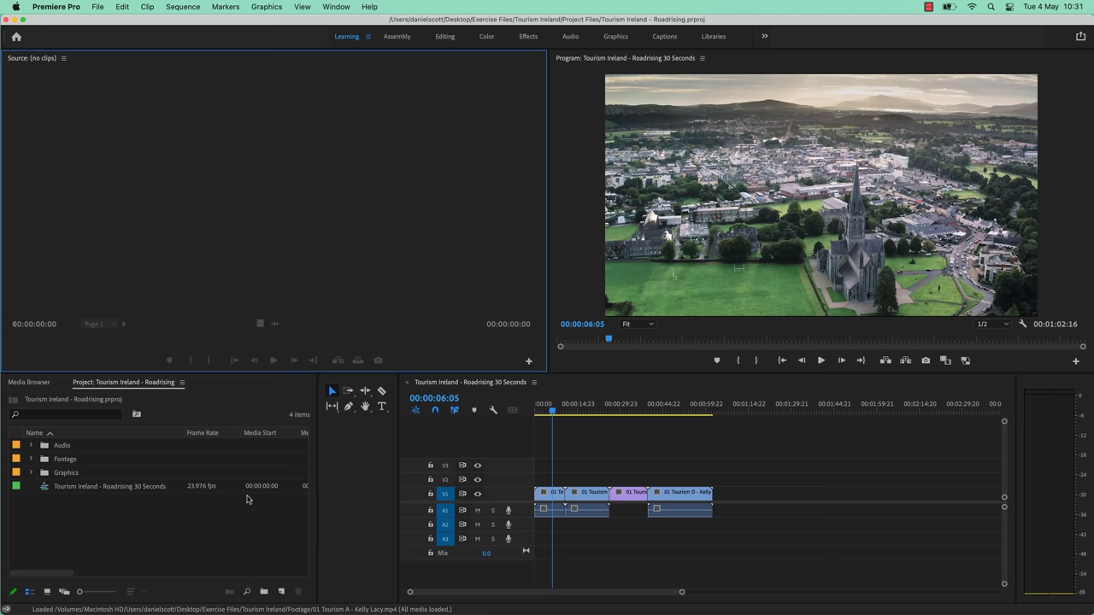
# Step: Open Project Settings, glance at General and Scratch Disks, and settle on Ingest Settings
pyautogui.click(100, 8)
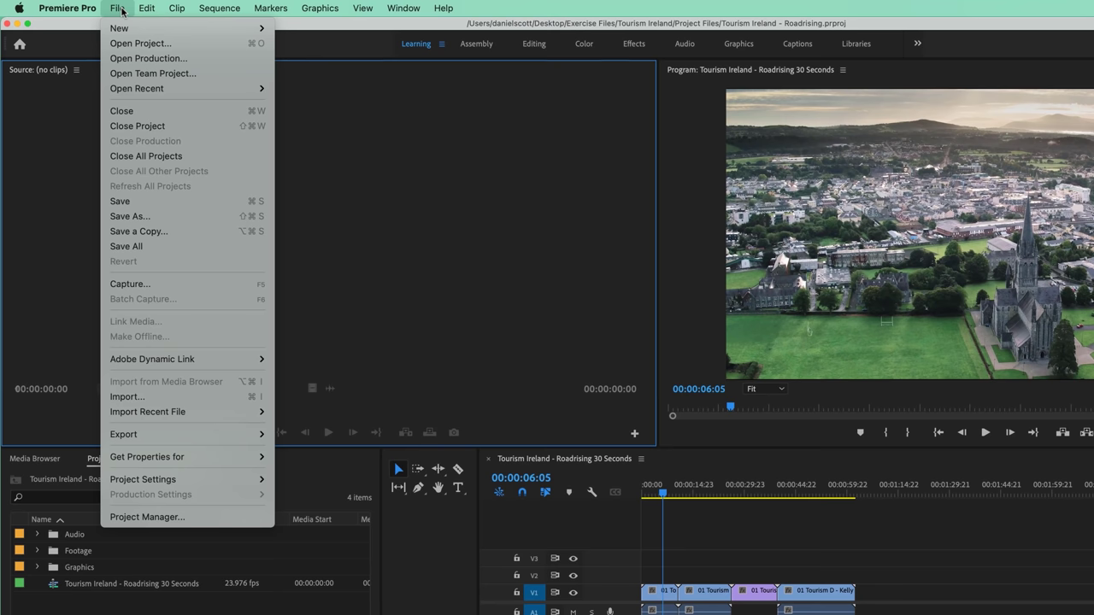
pyautogui.moveTo(167, 481)
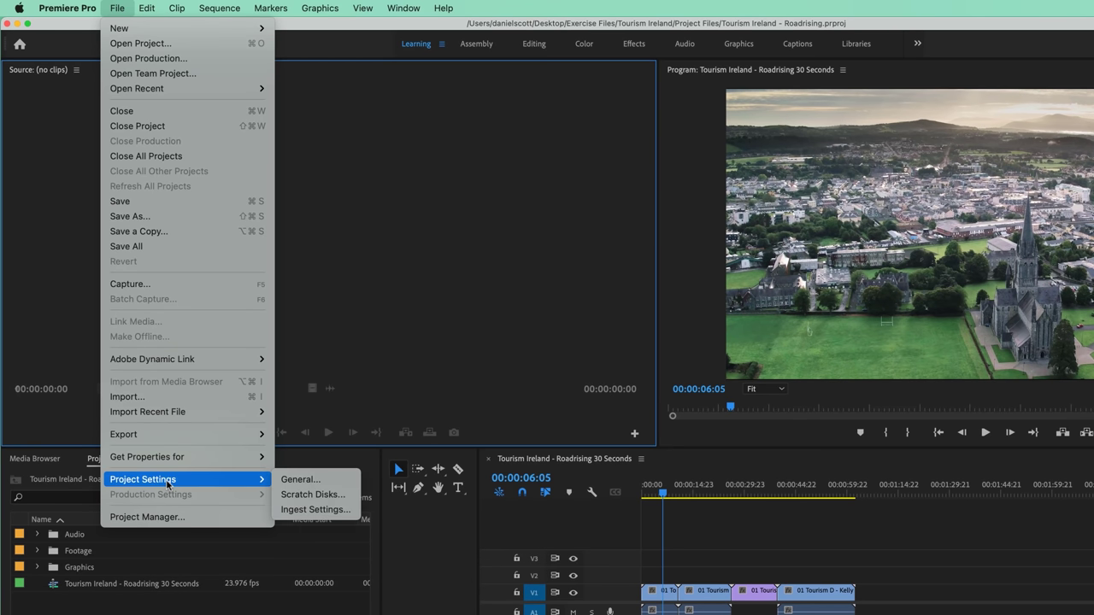
pyautogui.click(332, 511)
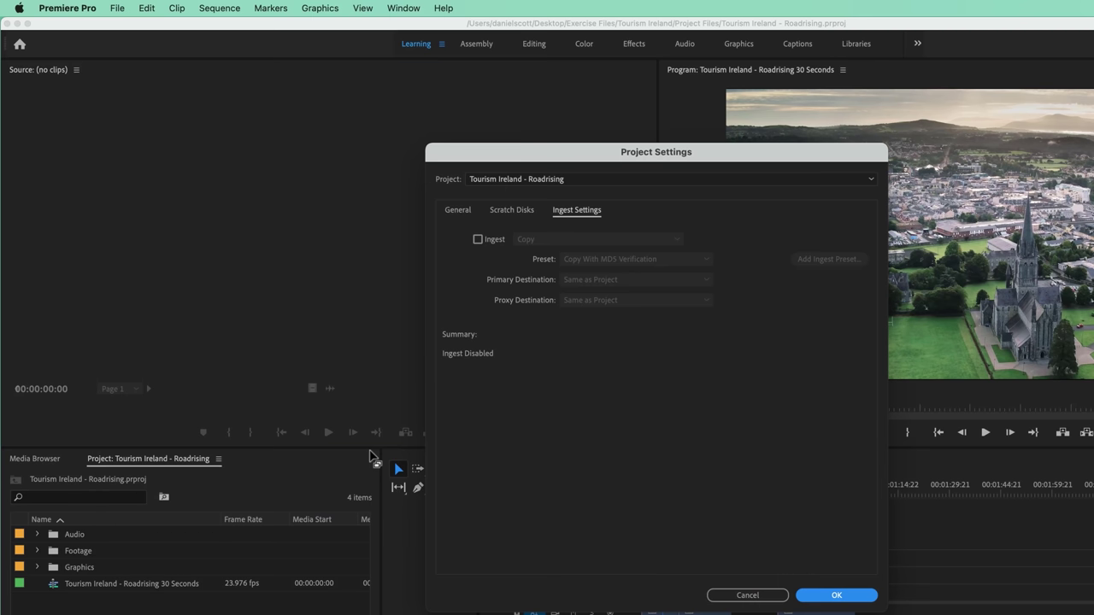
pyautogui.click(457, 209)
pyautogui.click(512, 209)
pyautogui.click(585, 212)
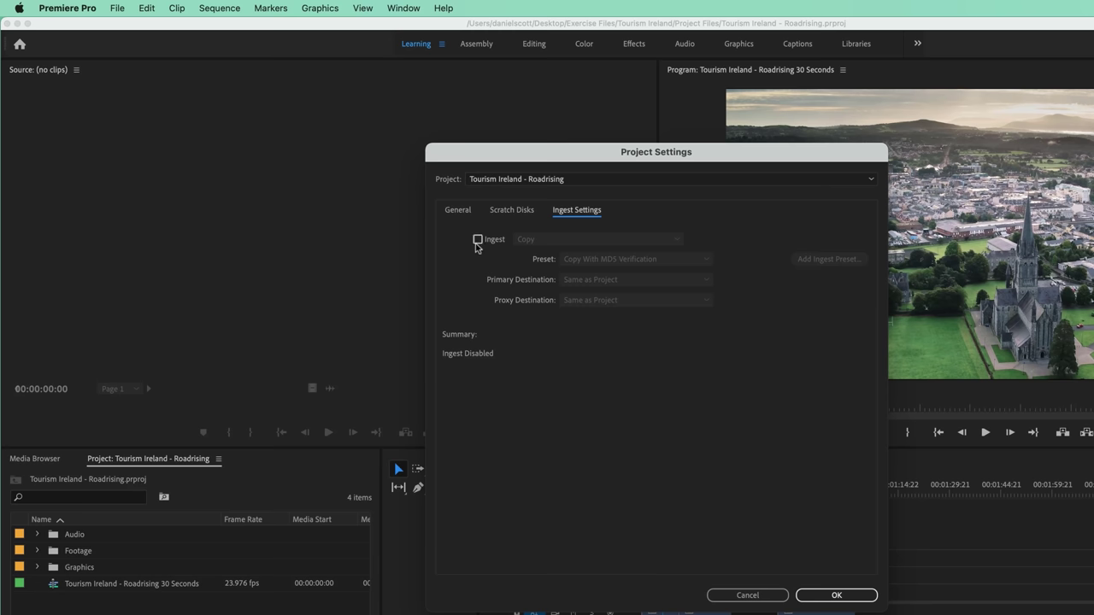
# Step: Enable ingest with Create Proxies, keeping the proxy destination same as project
pyautogui.click(477, 241)
pyautogui.click(560, 241)
pyautogui.click(554, 281)
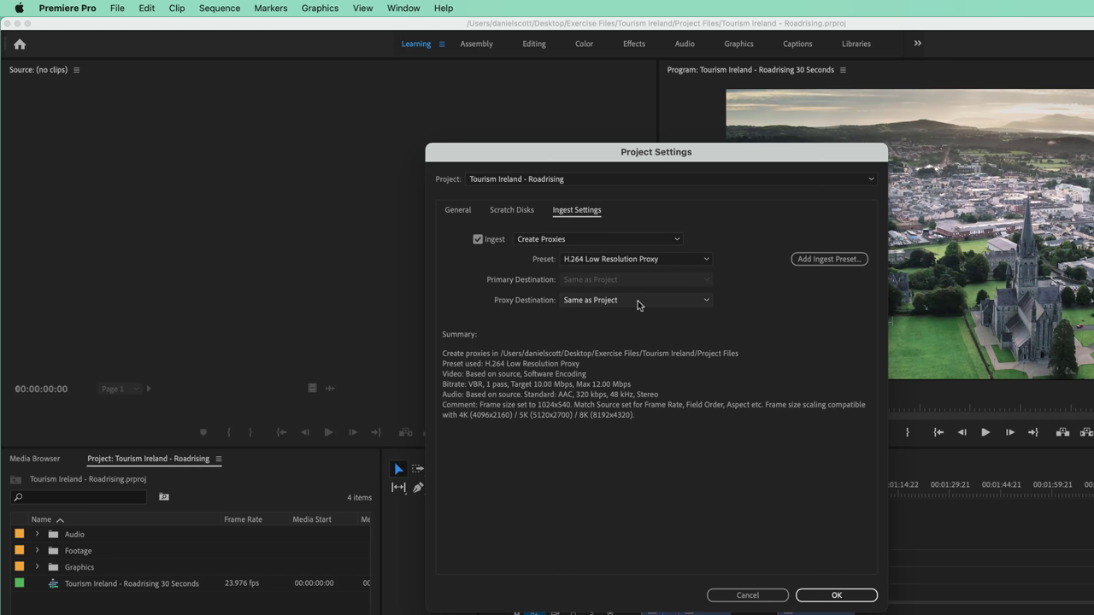
pyautogui.click(575, 302)
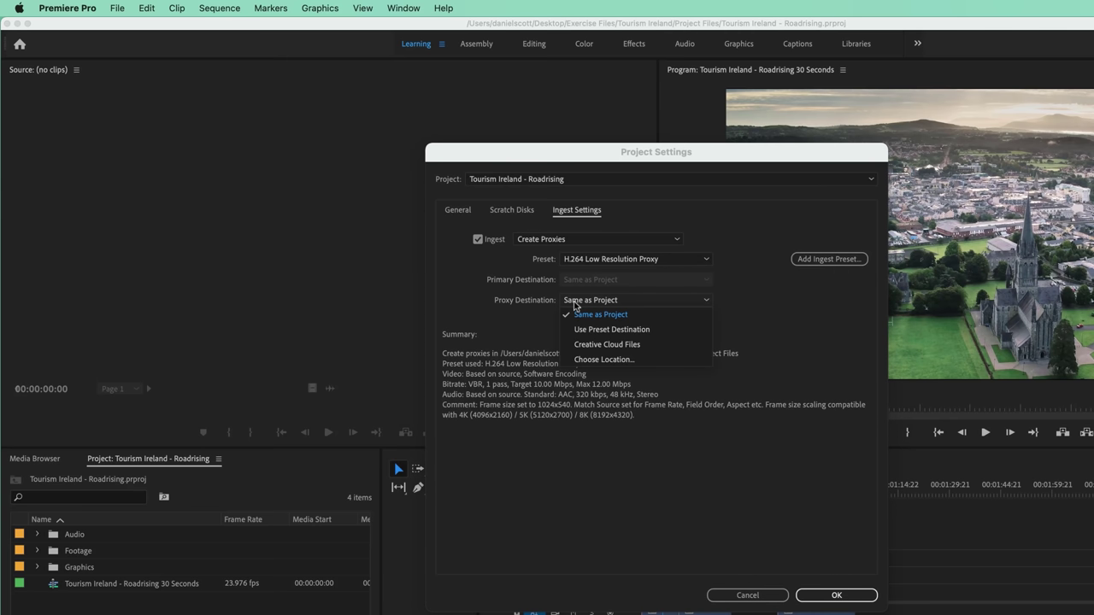
pyautogui.click(600, 361)
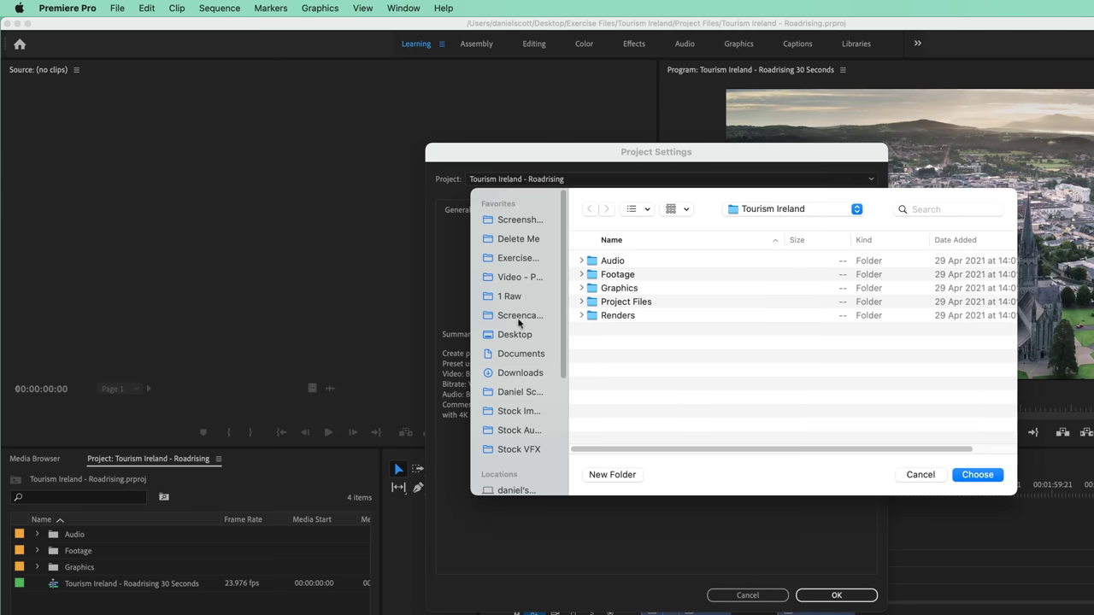
pyautogui.click(531, 360)
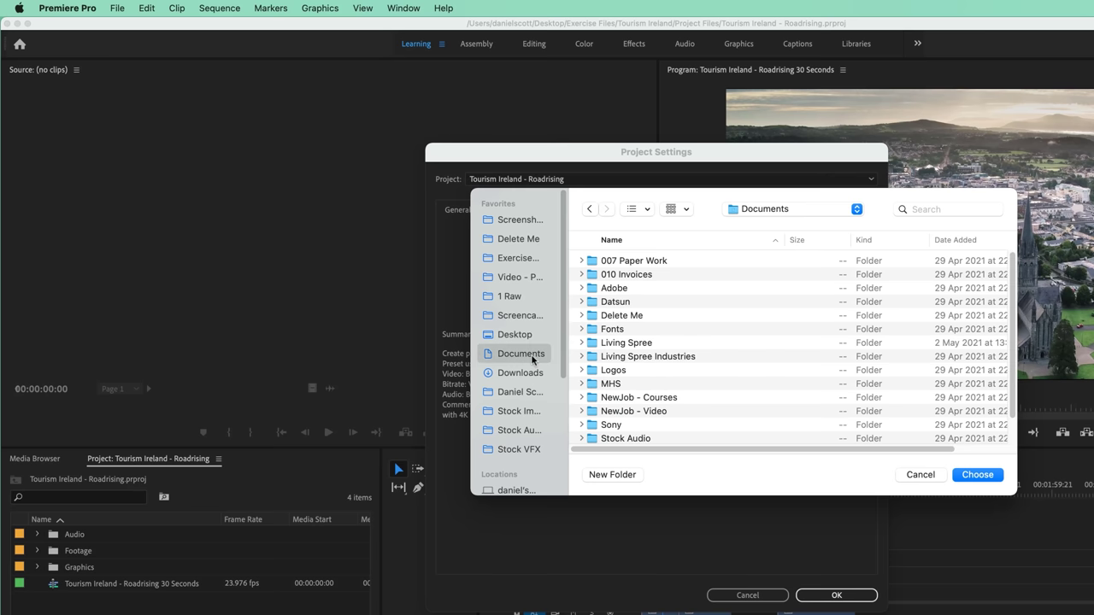
pyautogui.click(921, 474)
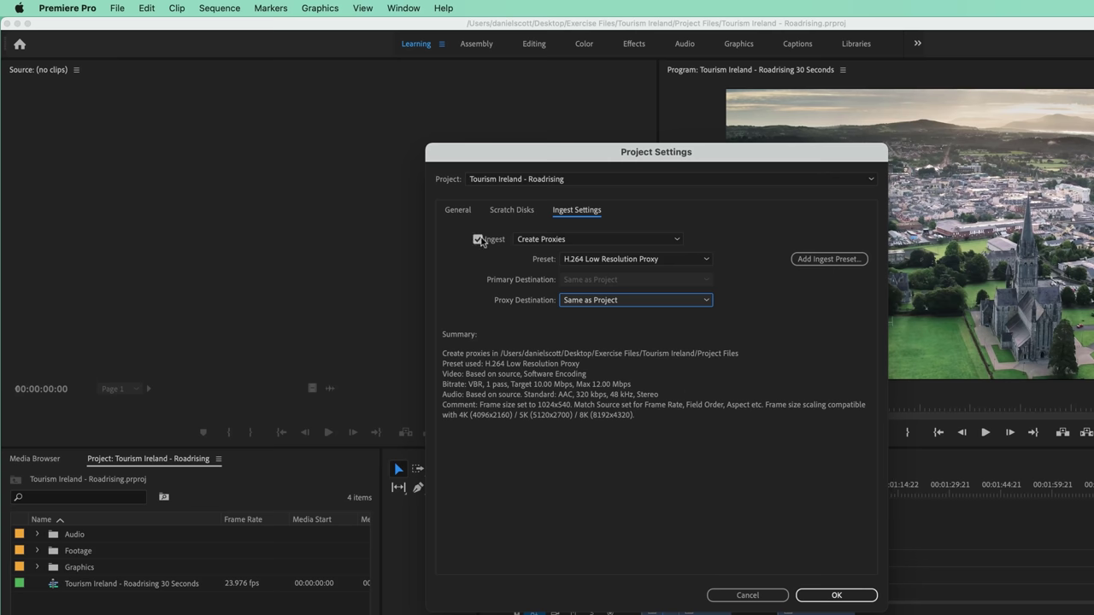
pyautogui.click(528, 242)
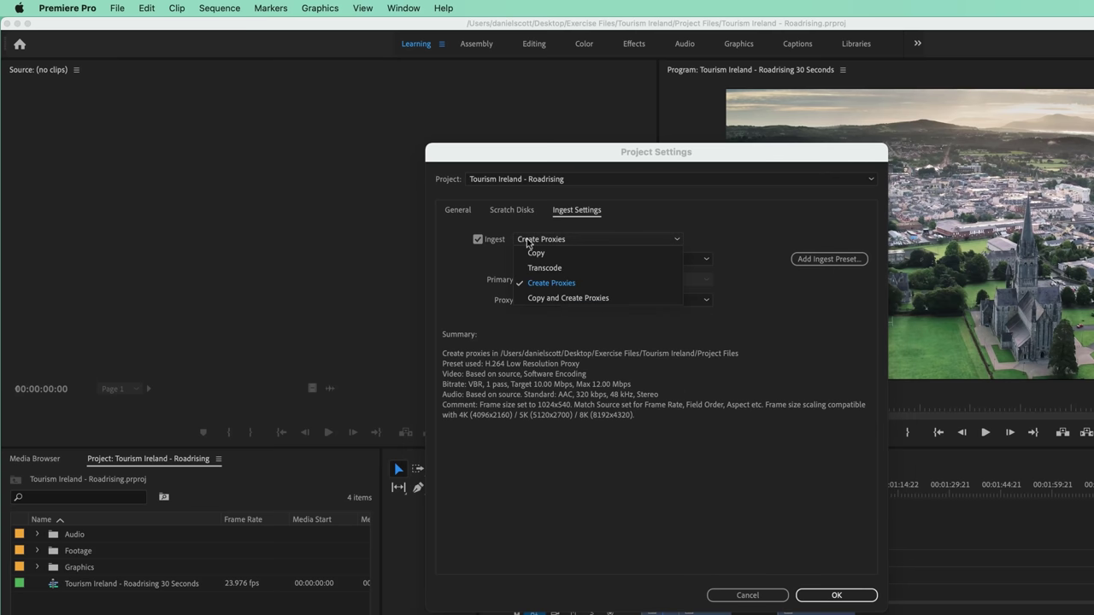
# Step: Switch ingest to Copy and Create Proxies, copying clips to Tourism Ireland/Footage
pyautogui.click(533, 301)
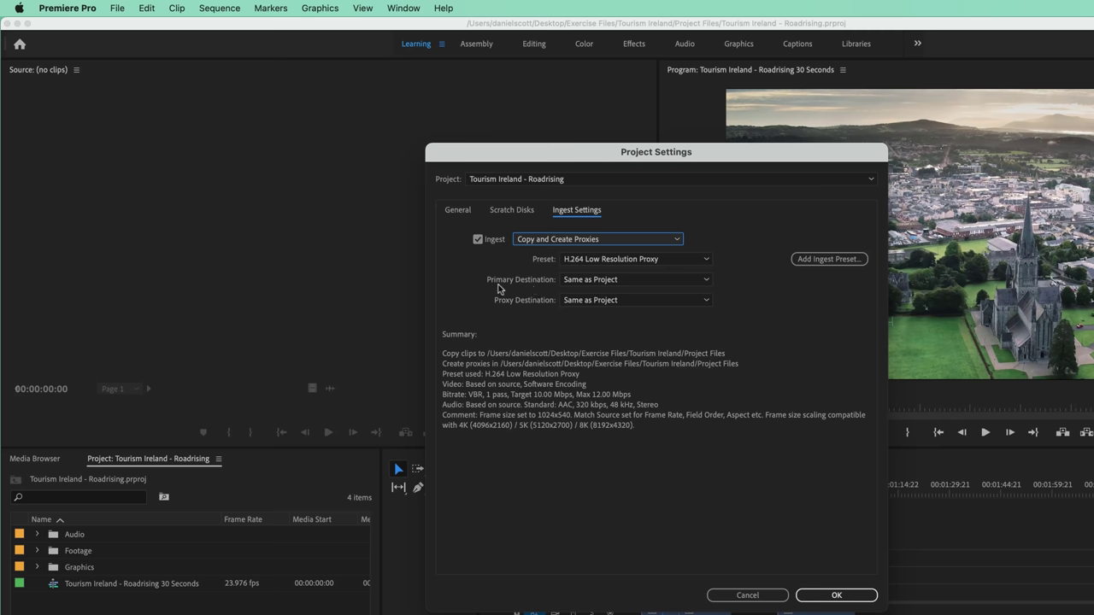
pyautogui.click(583, 281)
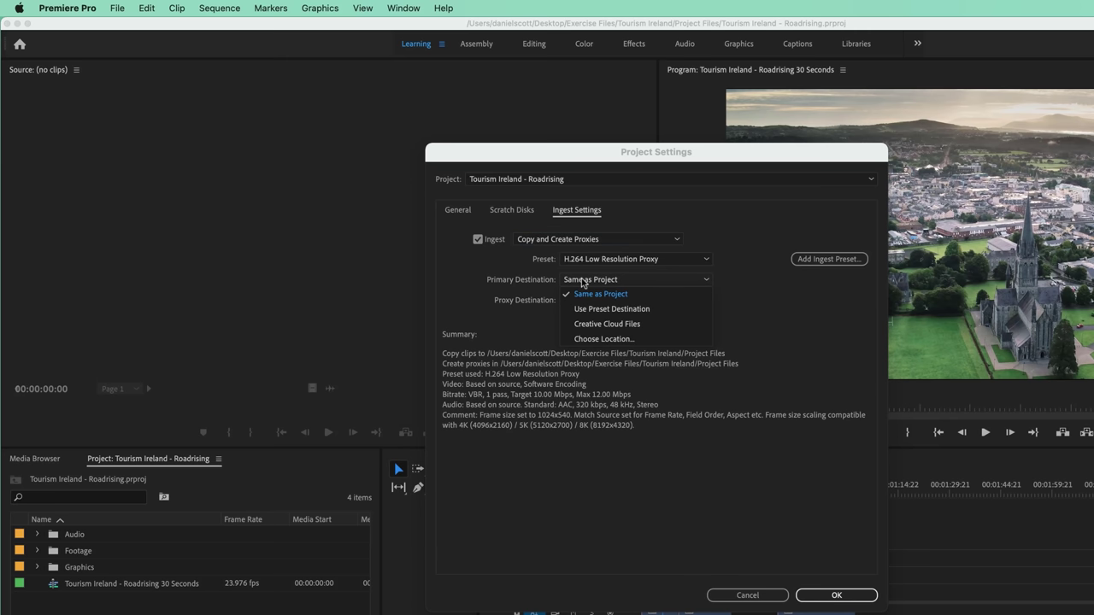
pyautogui.click(600, 339)
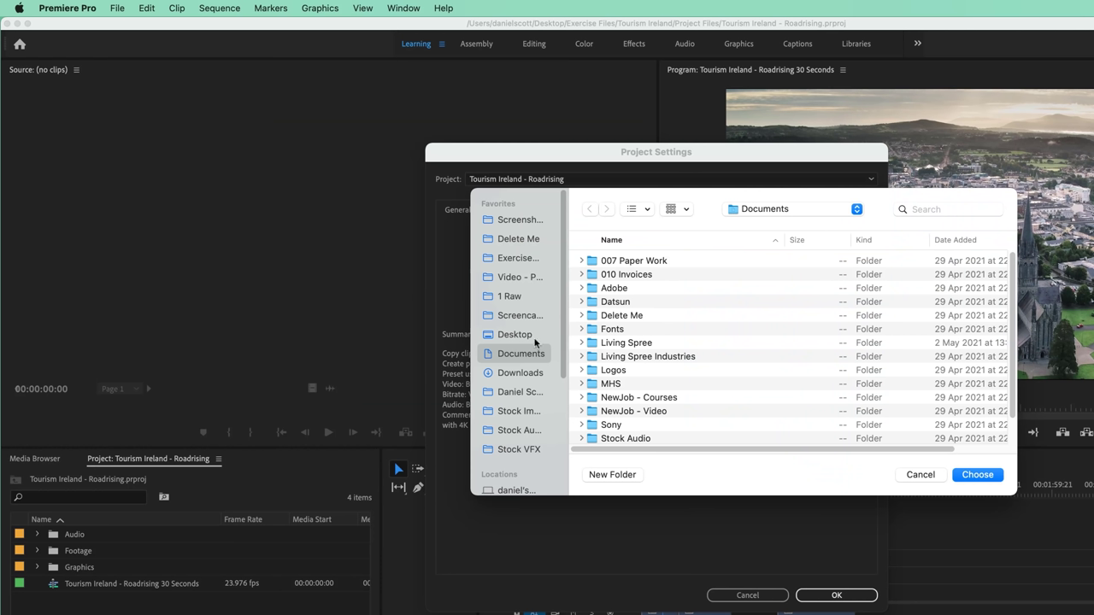
pyautogui.click(518, 258)
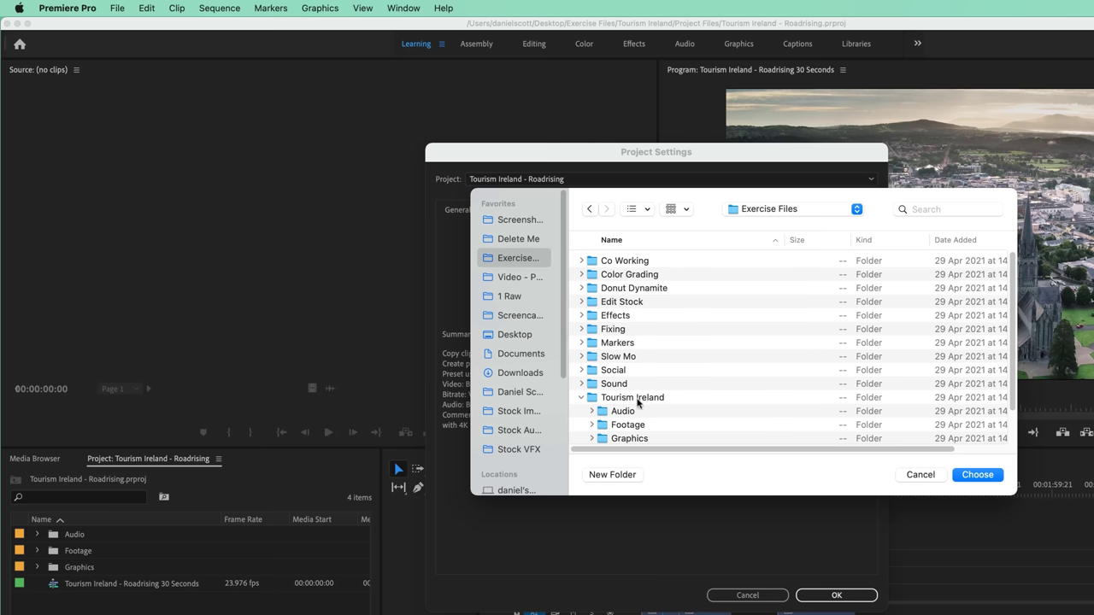
pyautogui.doubleClick(630, 425)
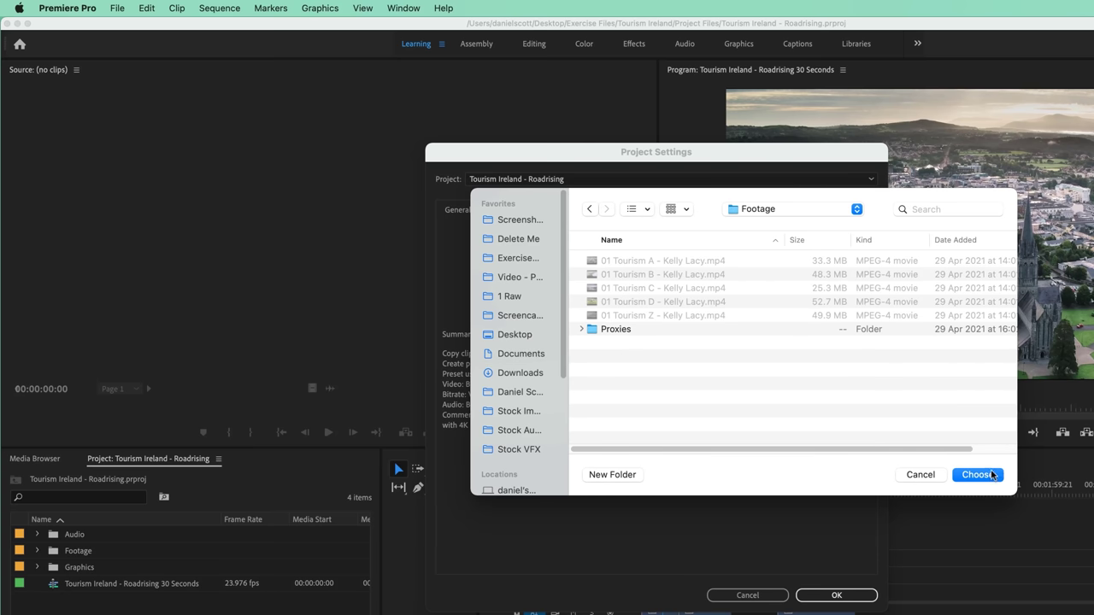
pyautogui.click(977, 474)
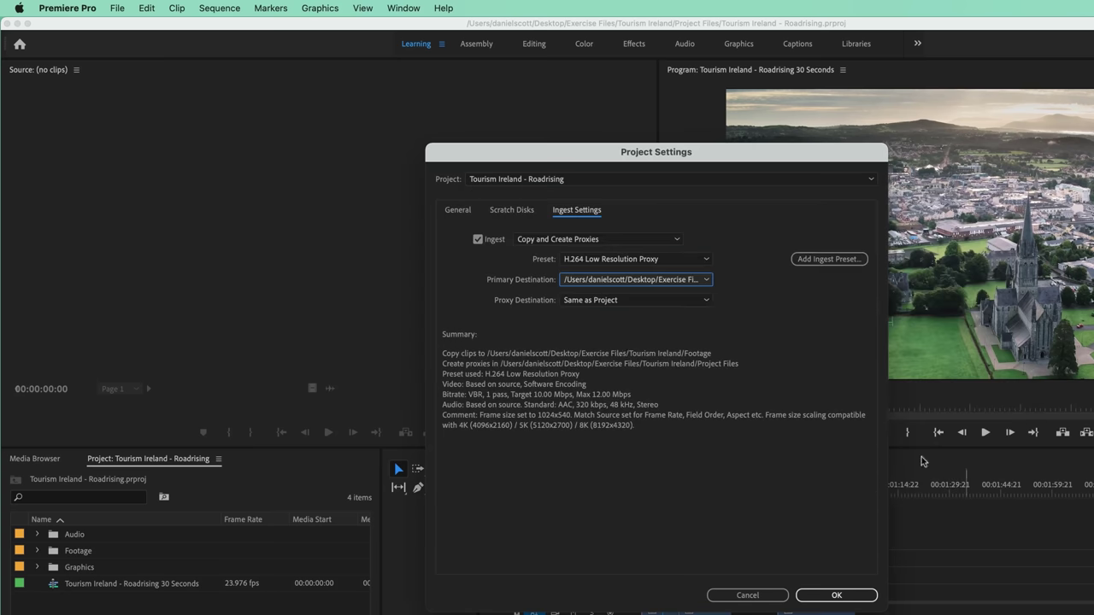
# Step: Keep proxies going to the project folder and confirm the ingest settings with OK
pyautogui.click(604, 302)
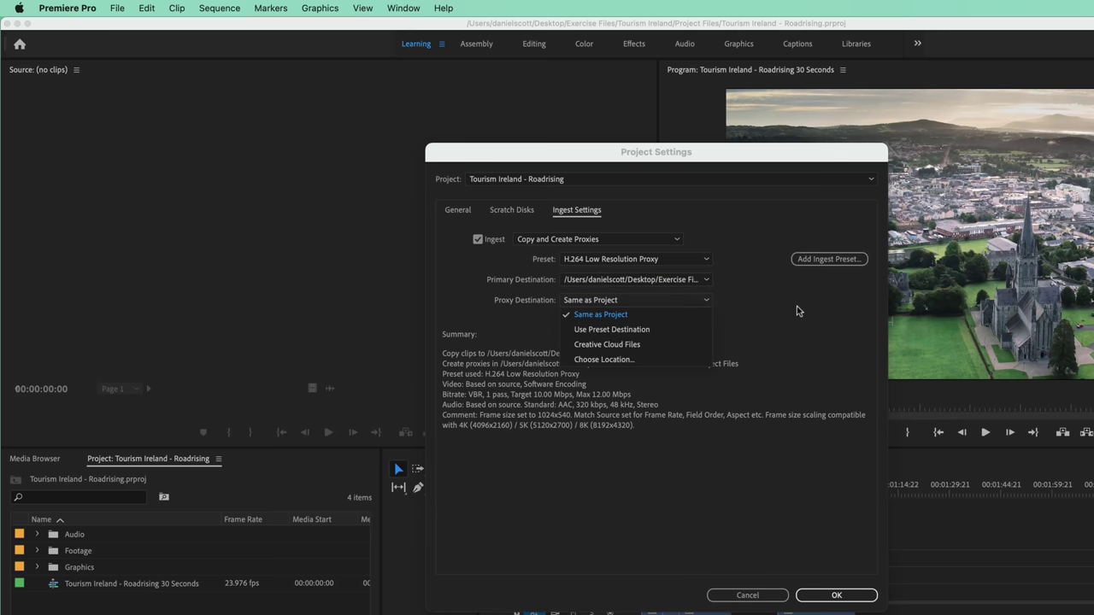
pyautogui.click(831, 304)
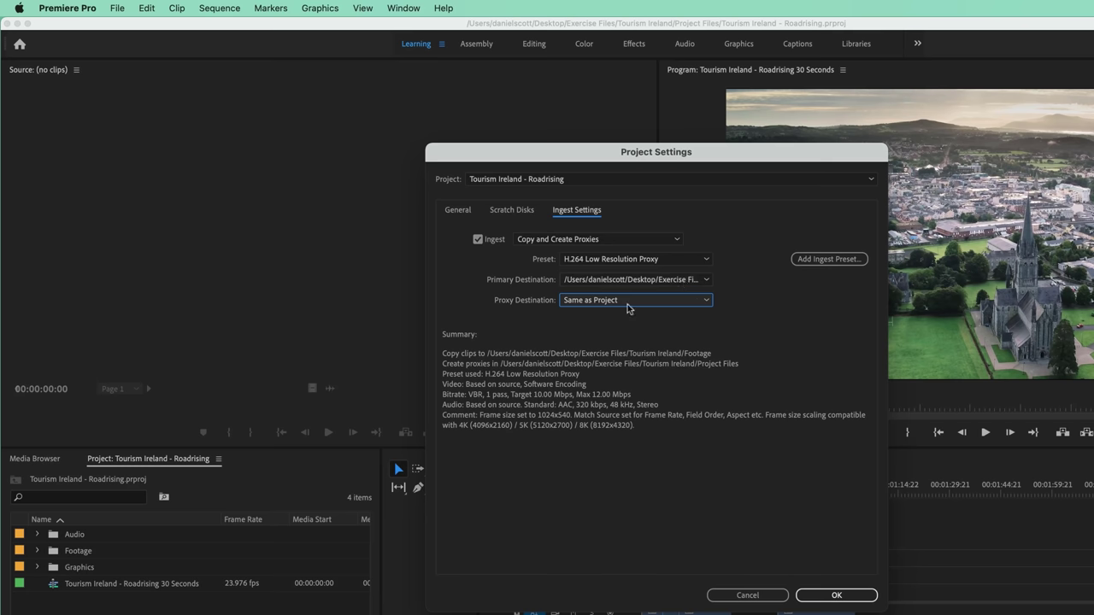
pyautogui.click(633, 247)
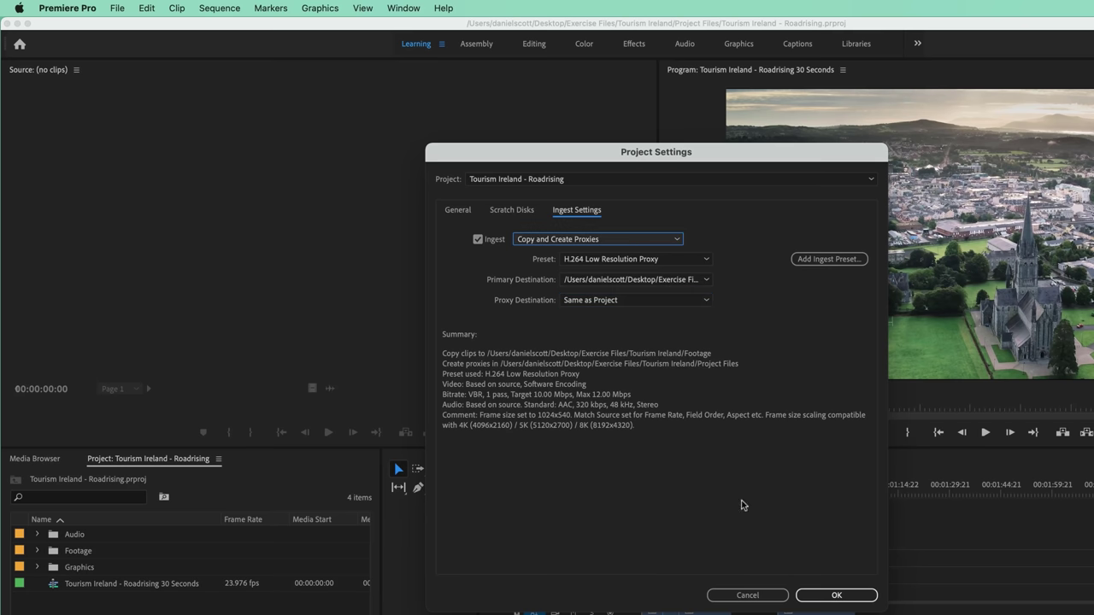
pyautogui.click(833, 595)
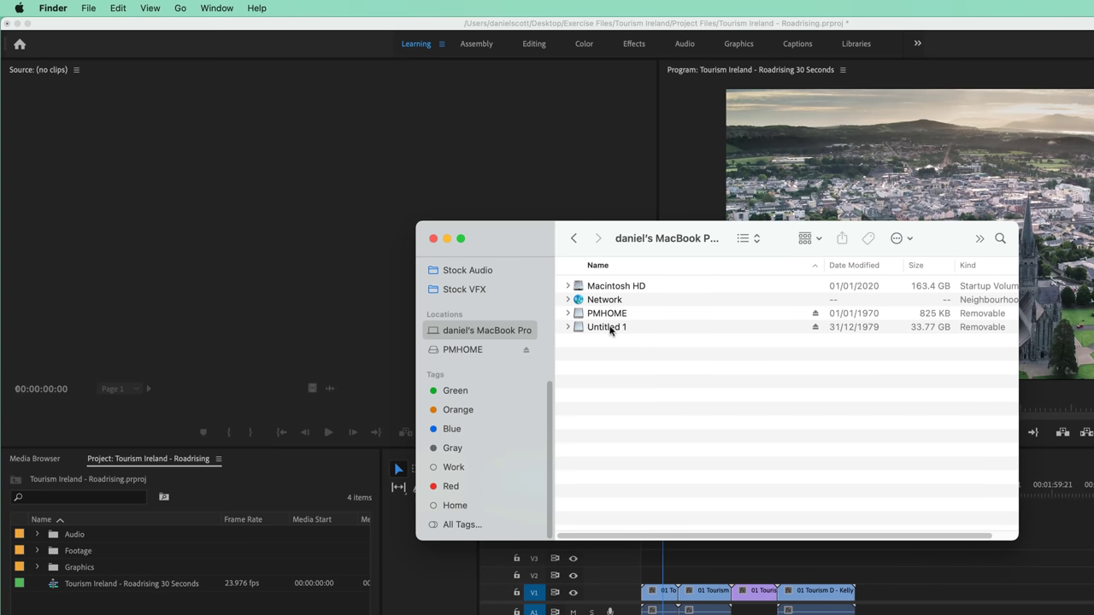
# Step: Drag C1068.MP4 from the card's PRIVATE > M4ROOT > CLIP folder into the Project panel
pyautogui.doubleClick(609, 329)
pyautogui.doubleClick(600, 301)
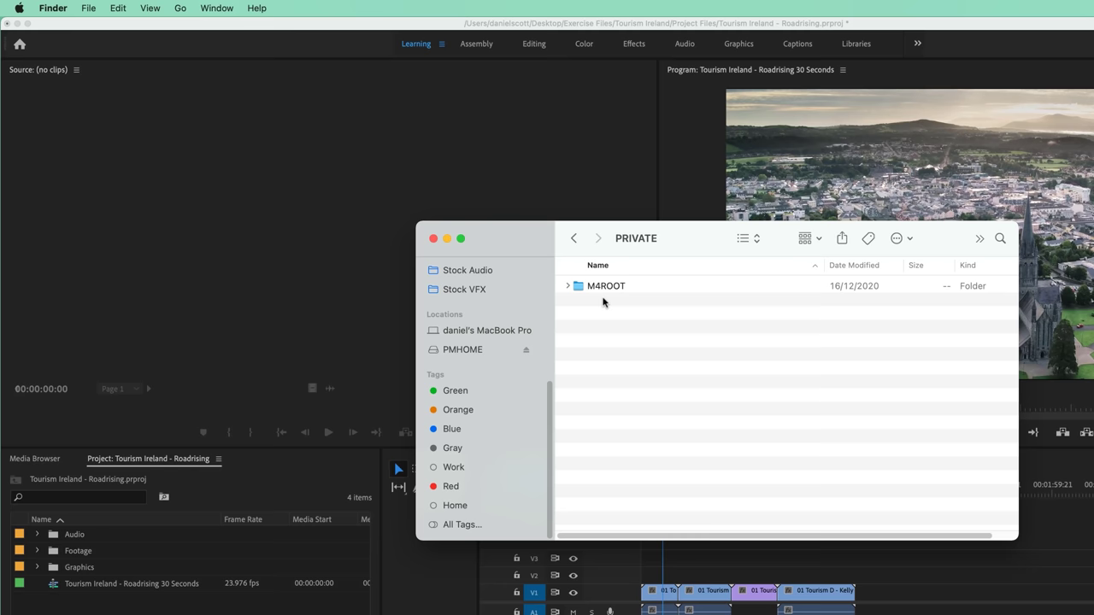
pyautogui.doubleClick(603, 287)
pyautogui.doubleClick(602, 287)
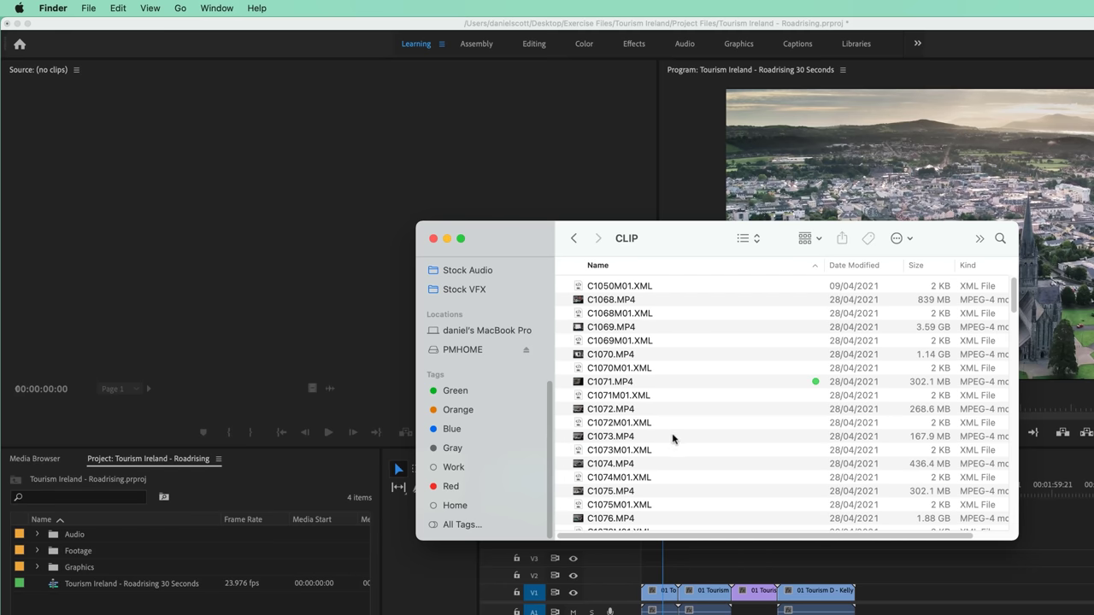
pyautogui.click(623, 302)
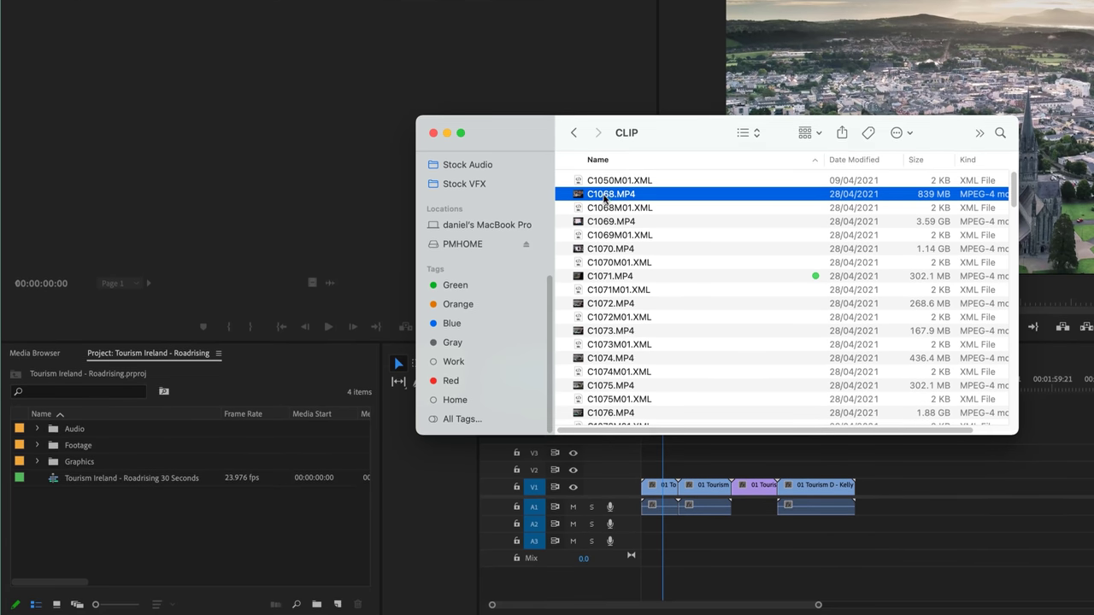
pyautogui.moveTo(604, 199); pyautogui.dragTo(240, 518)
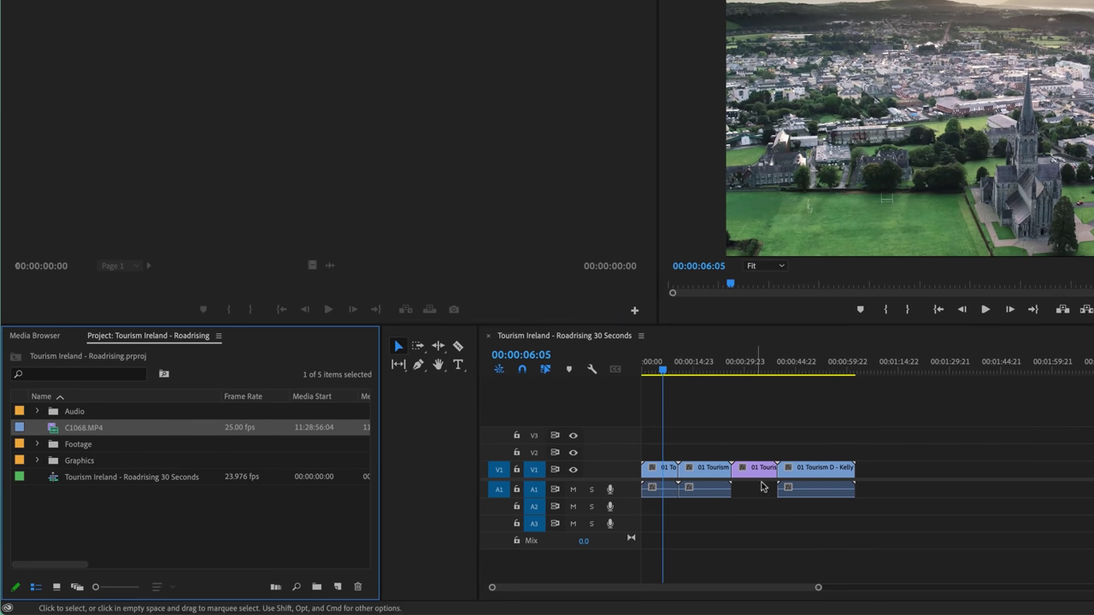
pyautogui.press('super+Tab')
pyautogui.scroll(1, 482, 212)
pyautogui.scroll(3, 482, 212)
# Step: In Finder, go to Exercise Files > Tourism Ireland > Footage and select the copied C1068.MP4
pyautogui.click(485, 215)
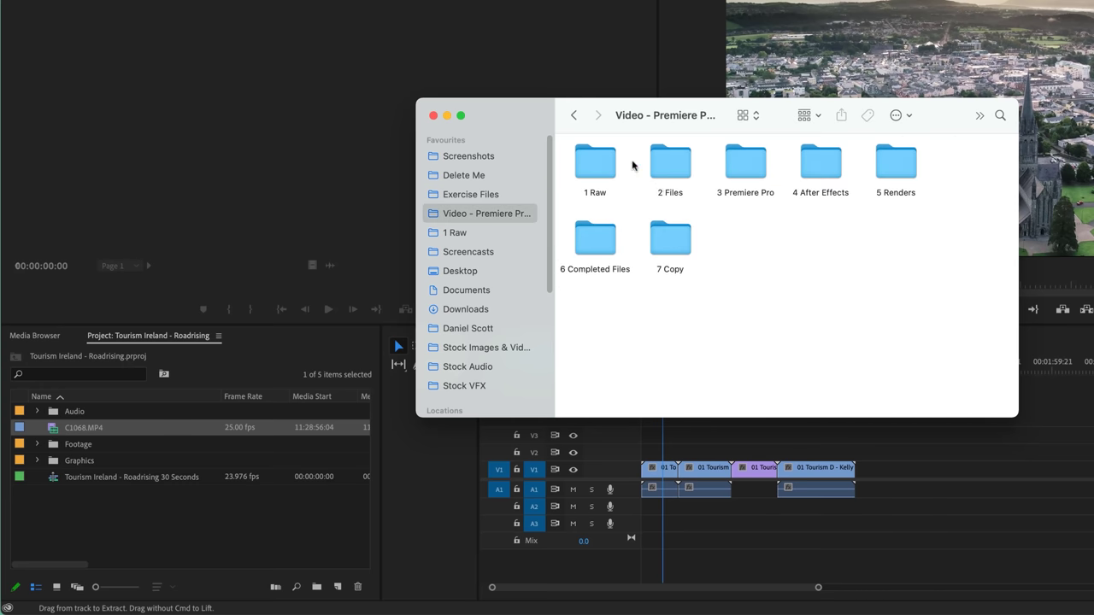
pyautogui.click(470, 195)
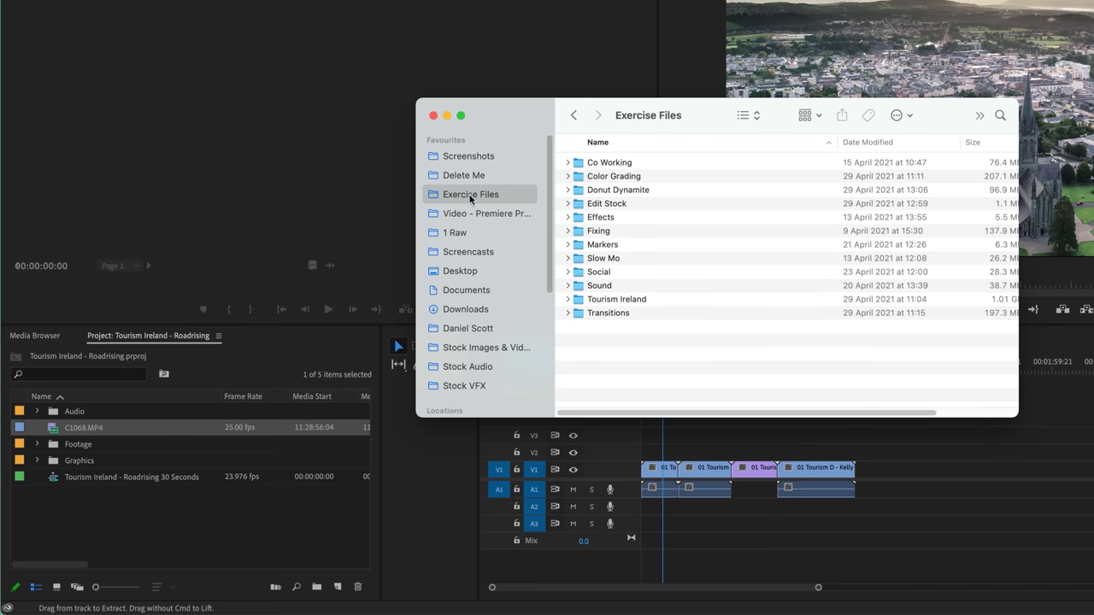
pyautogui.doubleClick(619, 300)
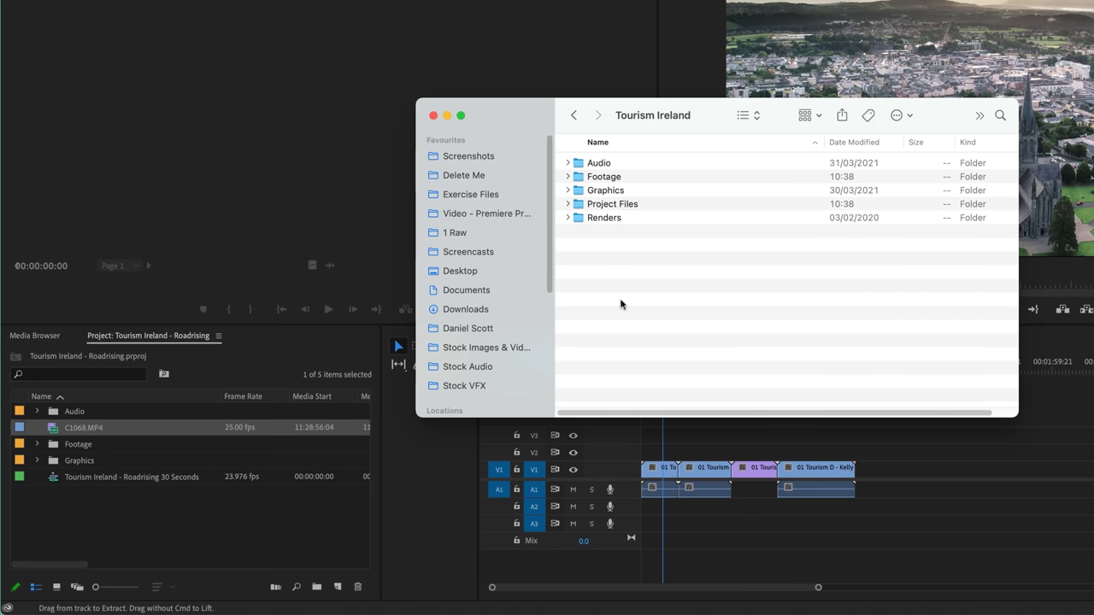
pyautogui.doubleClick(607, 177)
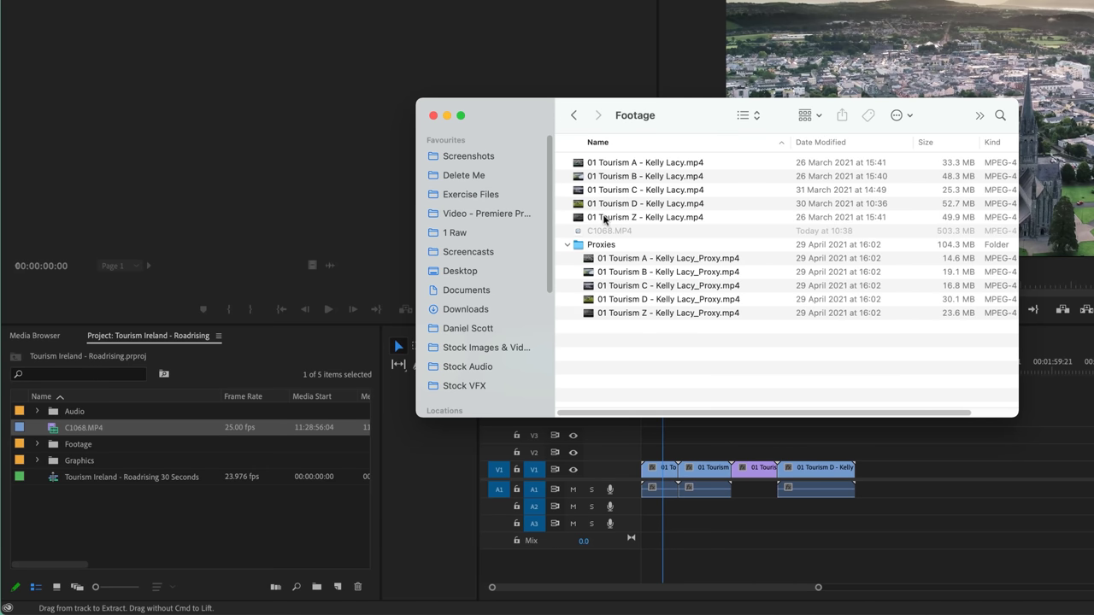
pyautogui.click(614, 231)
pyautogui.moveTo(670, 417); pyautogui.dragTo(731, 423)
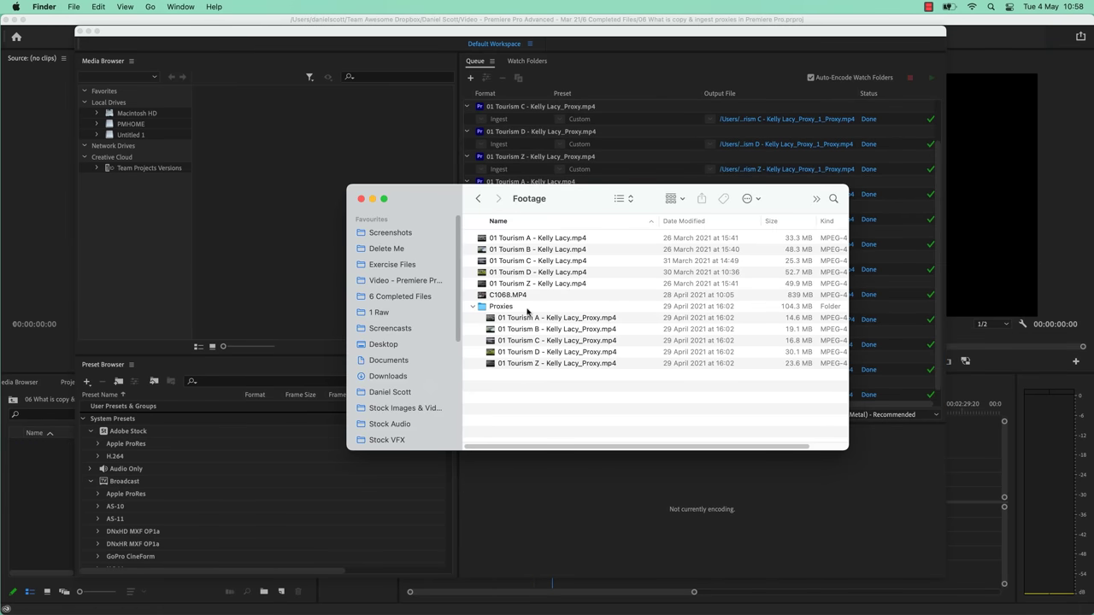
# Step: Check C1068.MP4 and the Proxies folder in Footage, then open Premiere's Ingest Settings
pyautogui.click(510, 296)
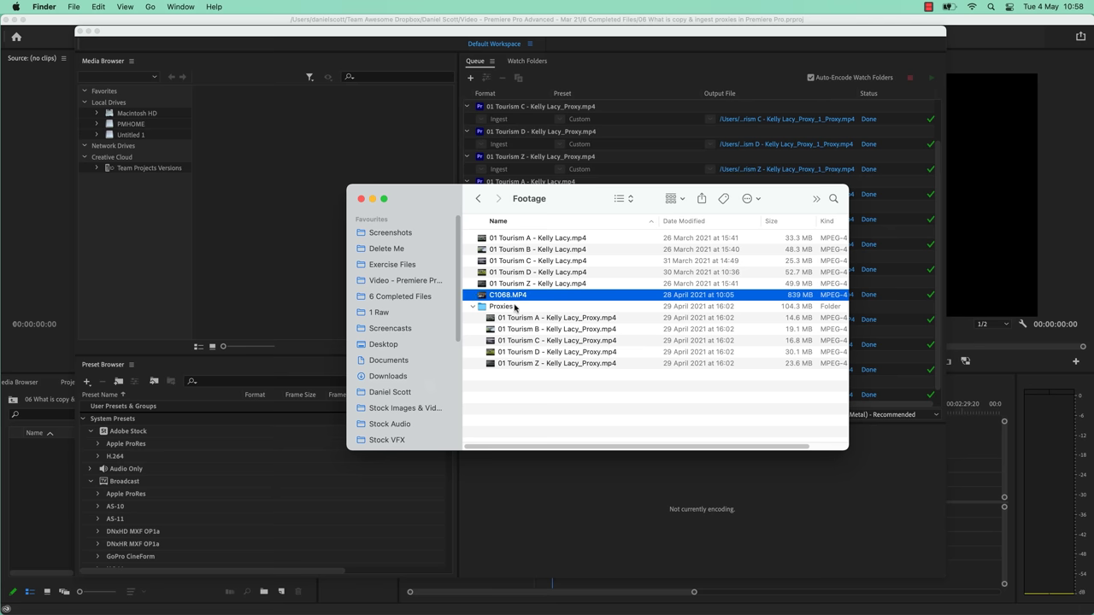
pyautogui.click(505, 306)
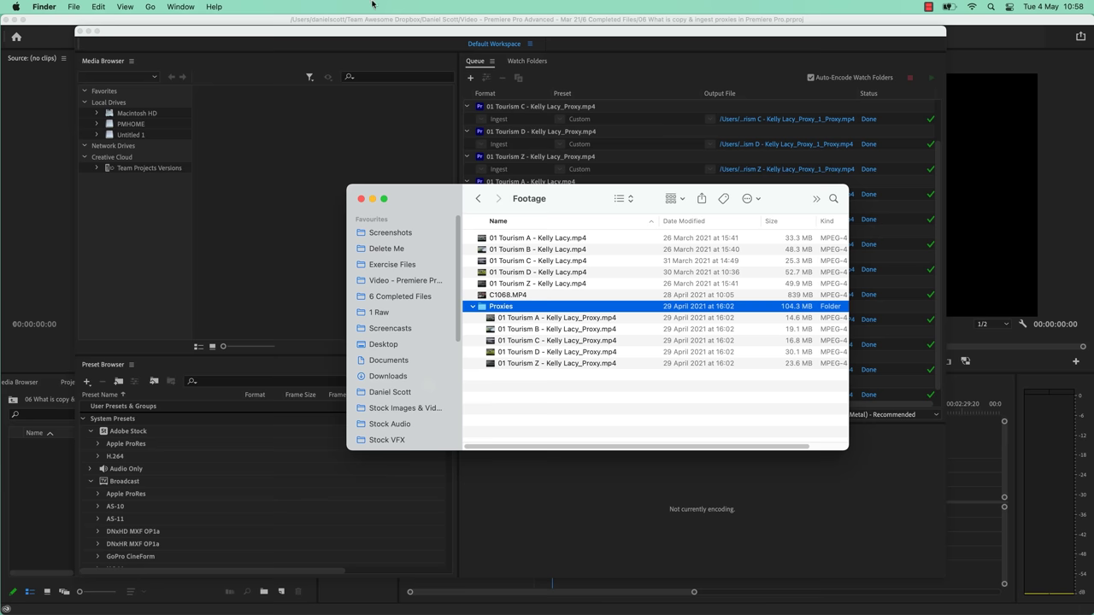
pyautogui.click(70, 28)
pyautogui.click(58, 7)
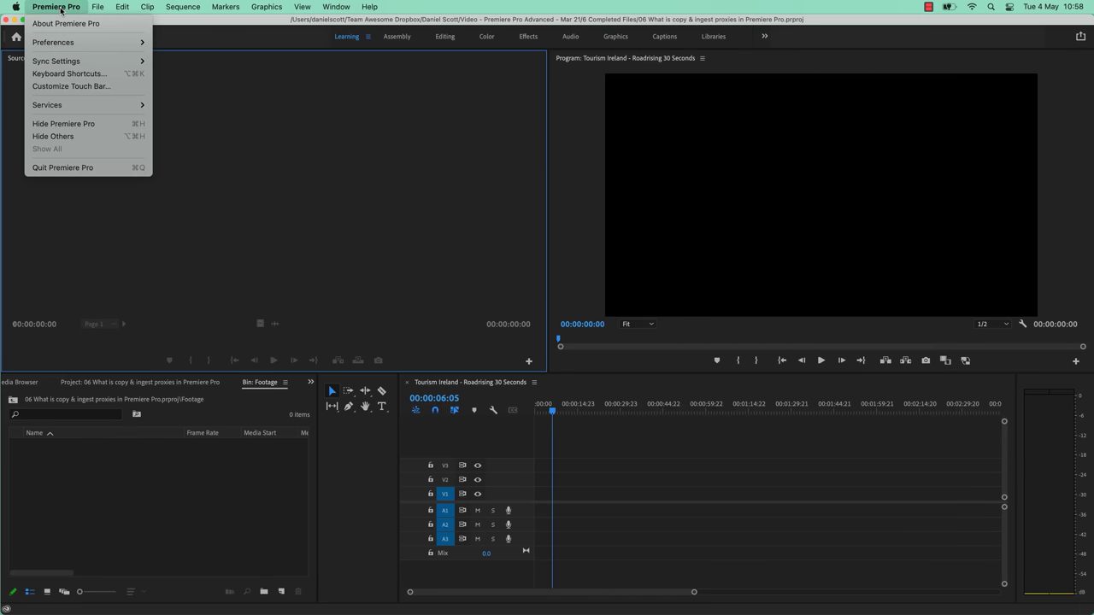
pyautogui.moveTo(98, 7)
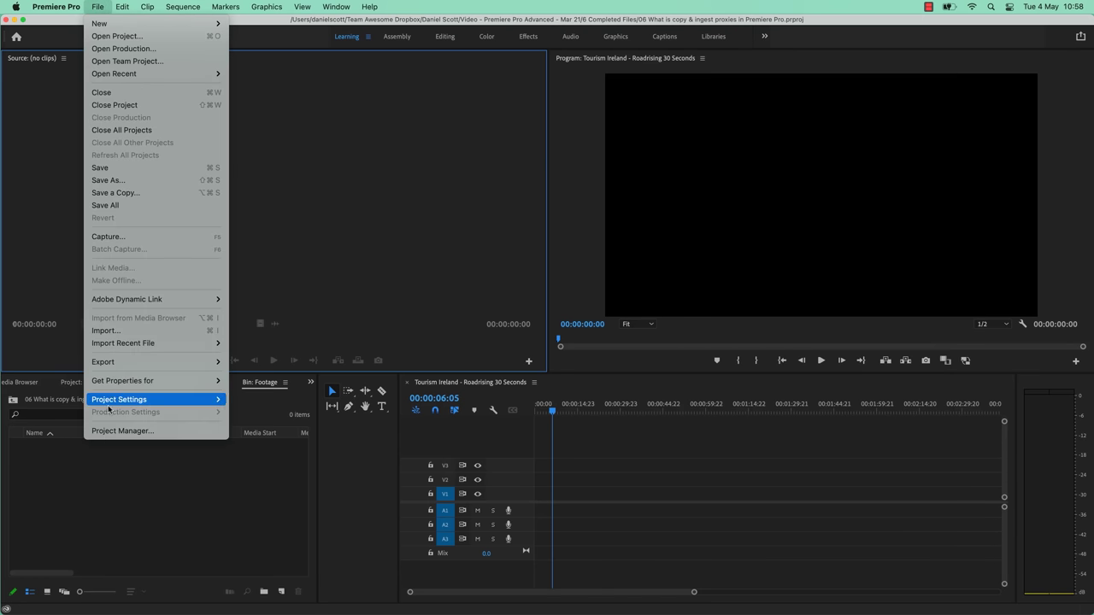
pyautogui.moveTo(111, 400)
pyautogui.click(261, 424)
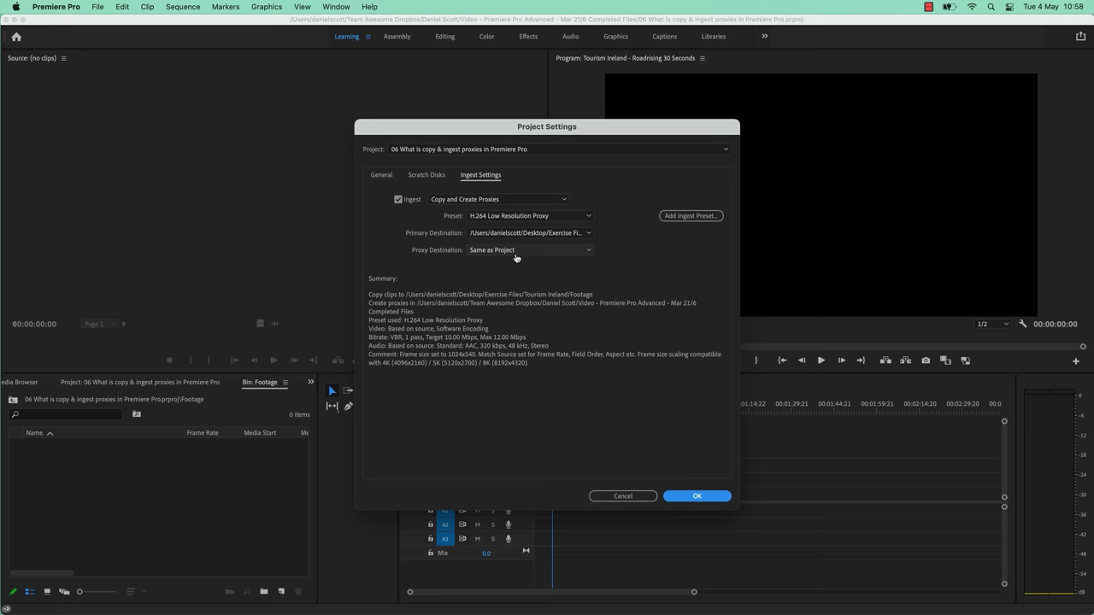
# Step: Find C1068_Proxy.mp4 in Tourism Ireland > Project Files, then return to Premiere's Project Settings
pyautogui.press('super+Tab')
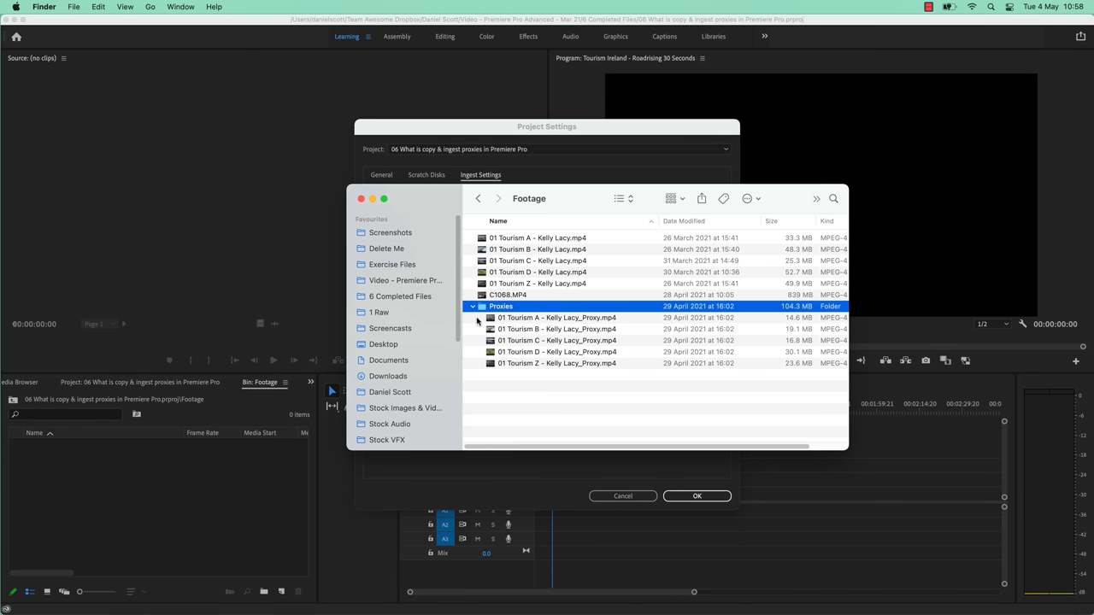
pyautogui.click(399, 272)
pyautogui.click(513, 355)
pyautogui.doubleClick(513, 356)
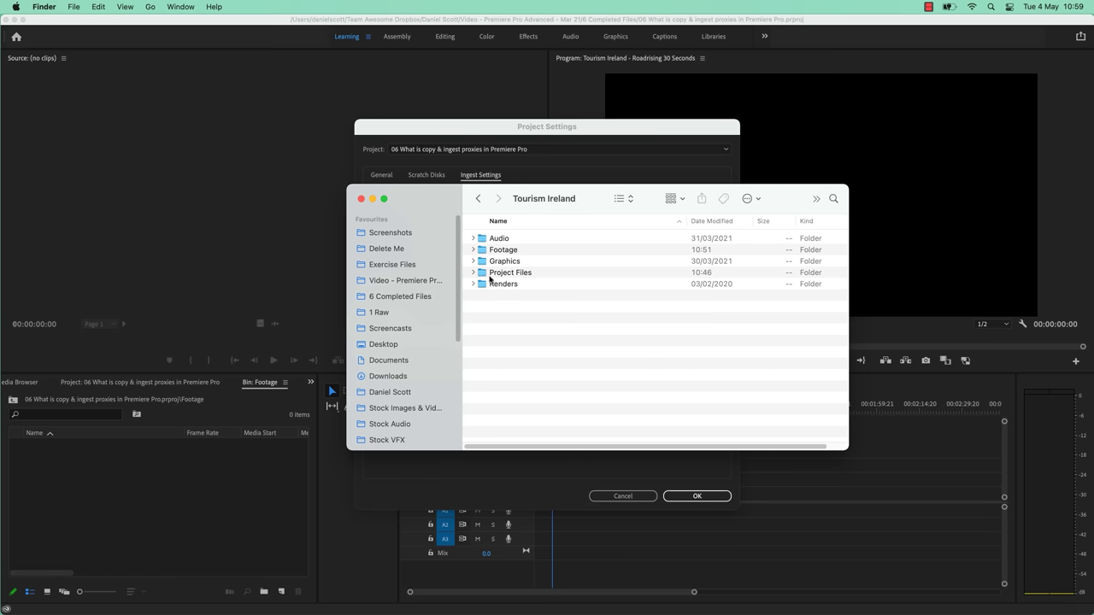
pyautogui.doubleClick(500, 273)
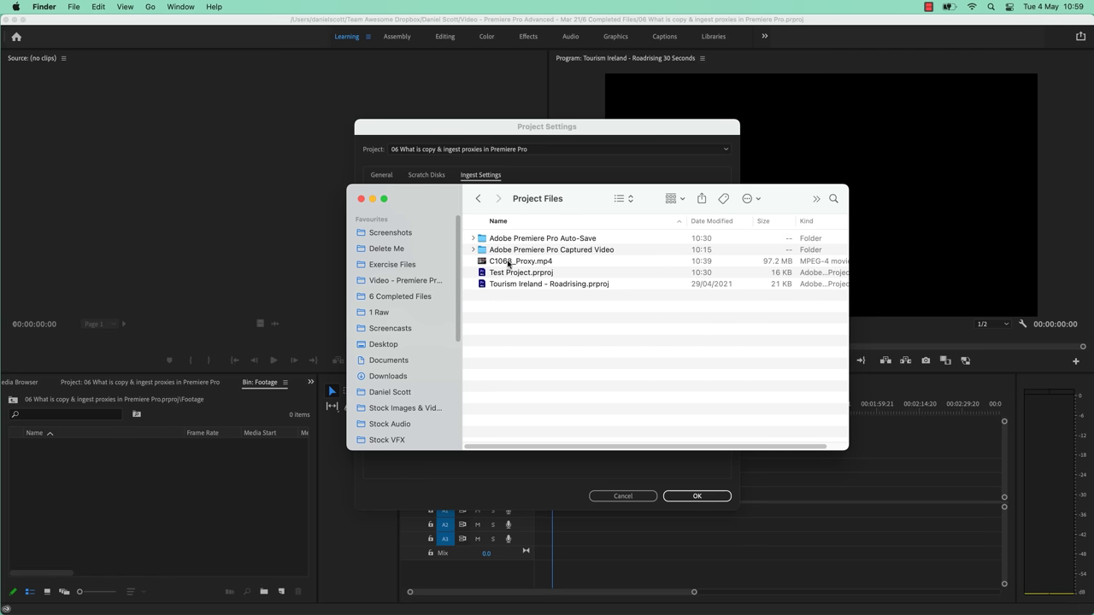
pyautogui.click(505, 263)
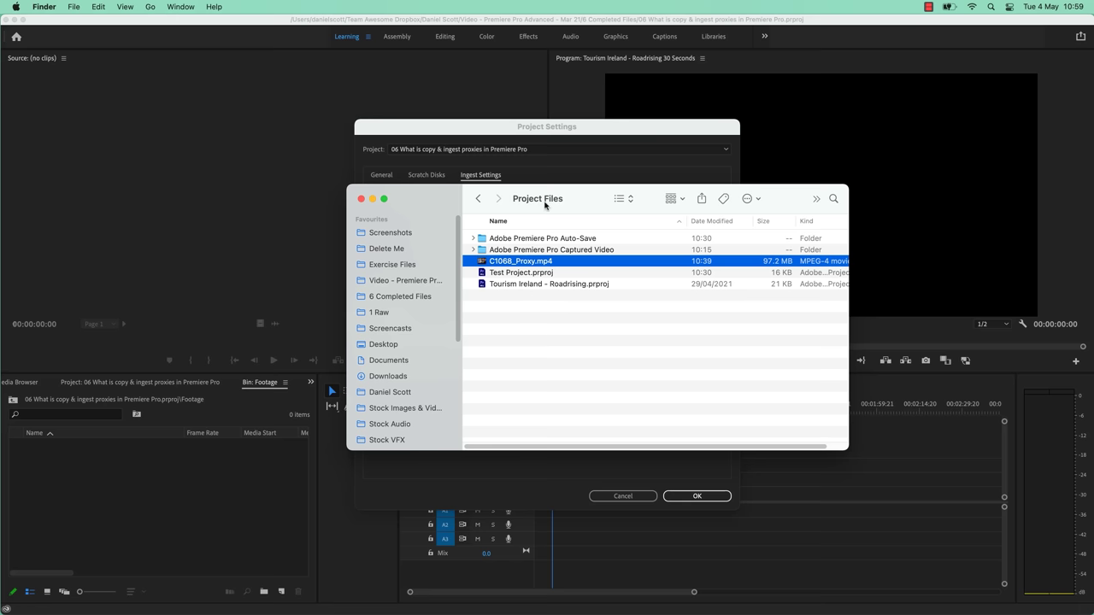
pyautogui.click(583, 133)
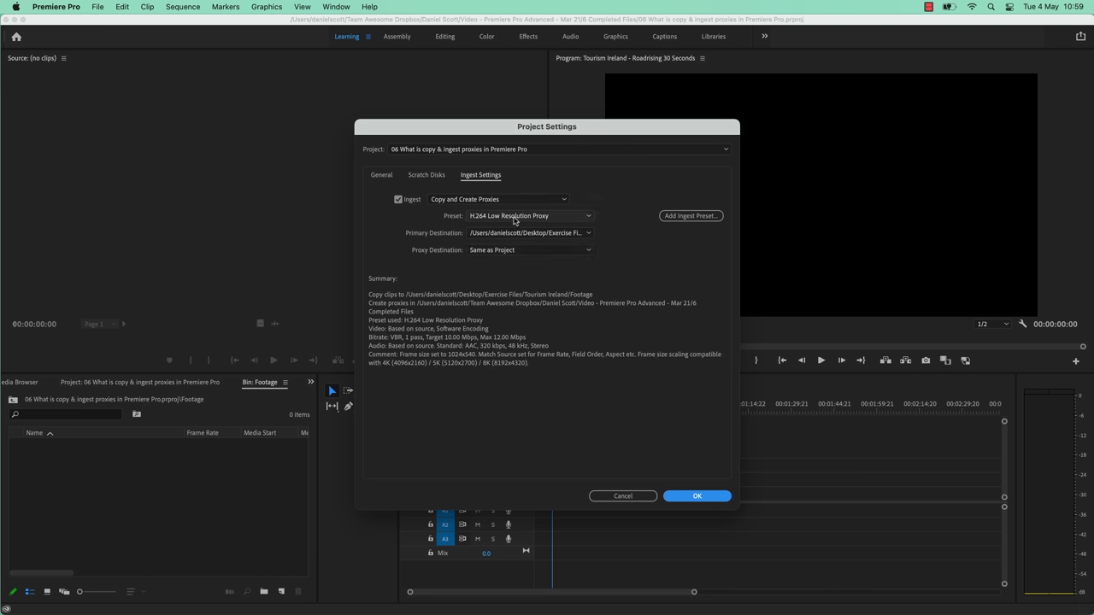
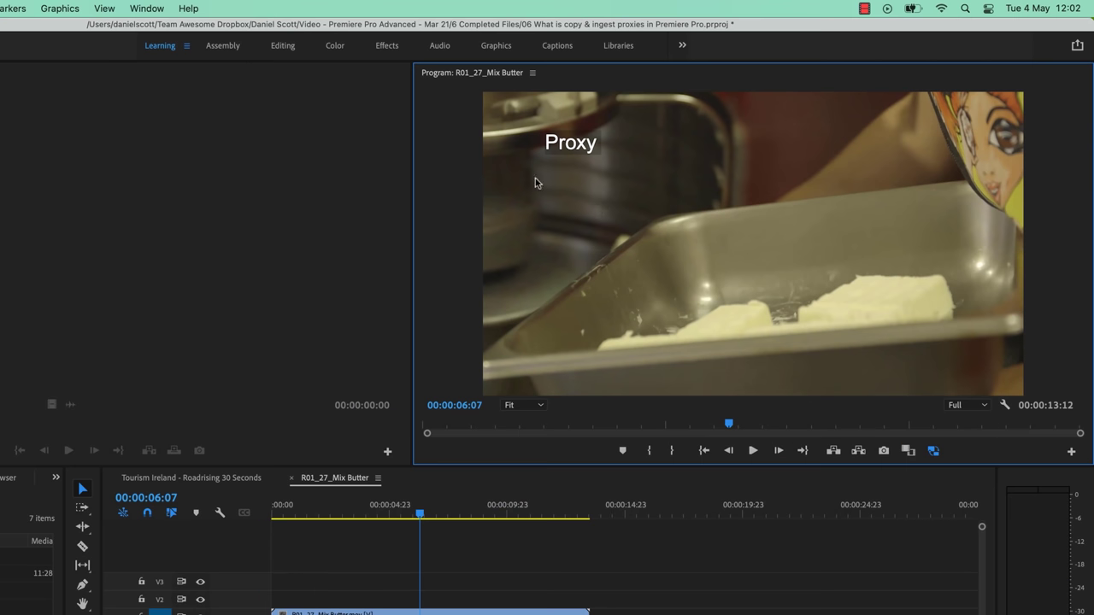
# Step: Toggle proxy playback off and on twice to compare full-resolution and proxy playback
pyautogui.click(933, 451)
pyautogui.click(933, 452)
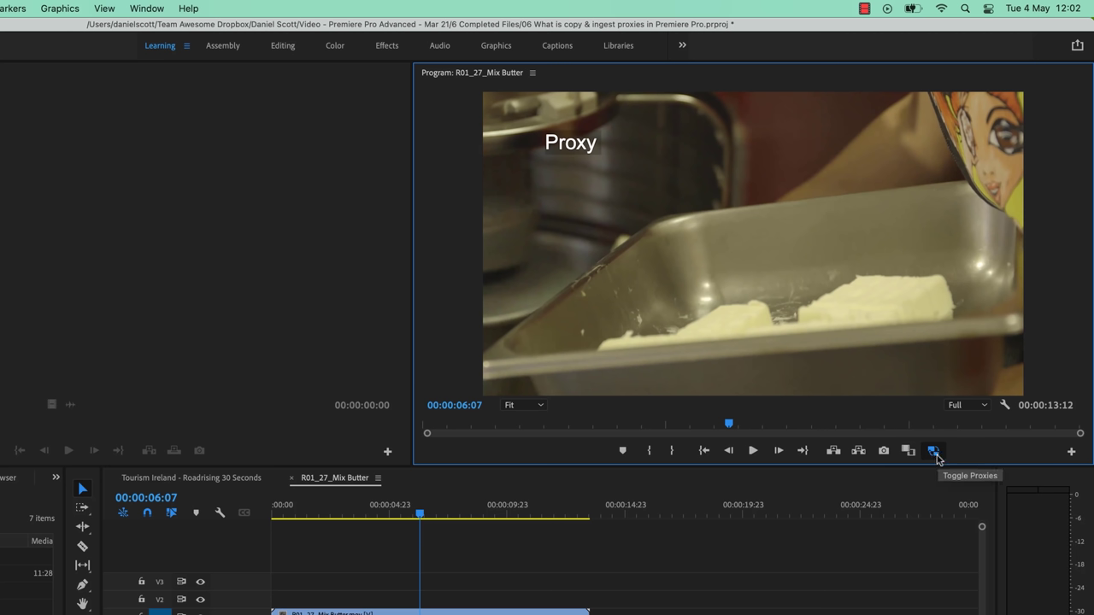
pyautogui.click(934, 453)
pyautogui.click(934, 453)
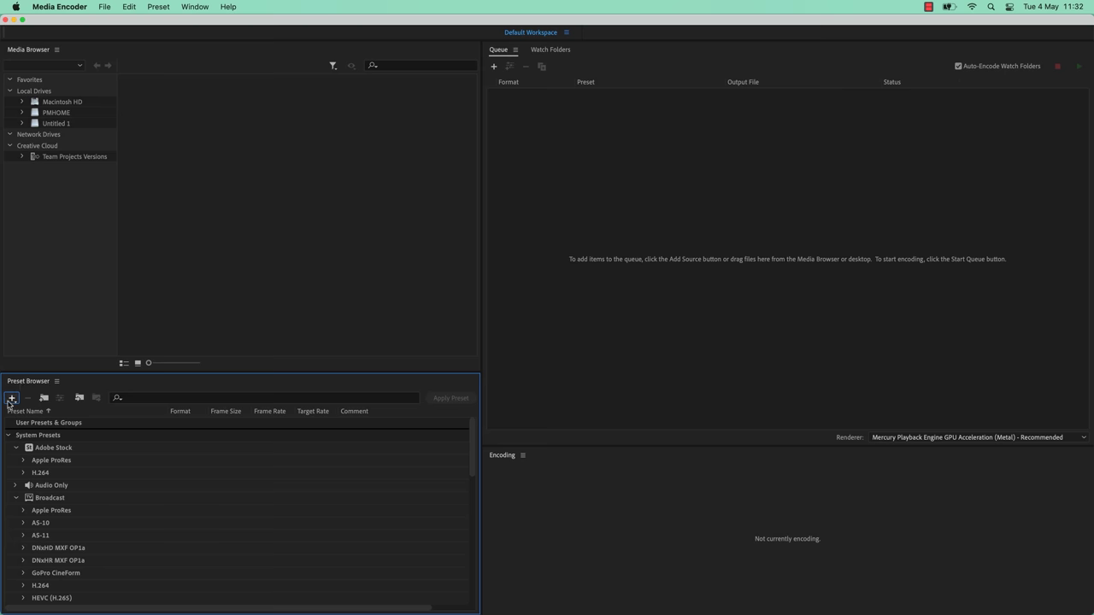
# Step: Bring up the Preset Browser's new-preset options in Media Encoder
pyautogui.click(193, 5)
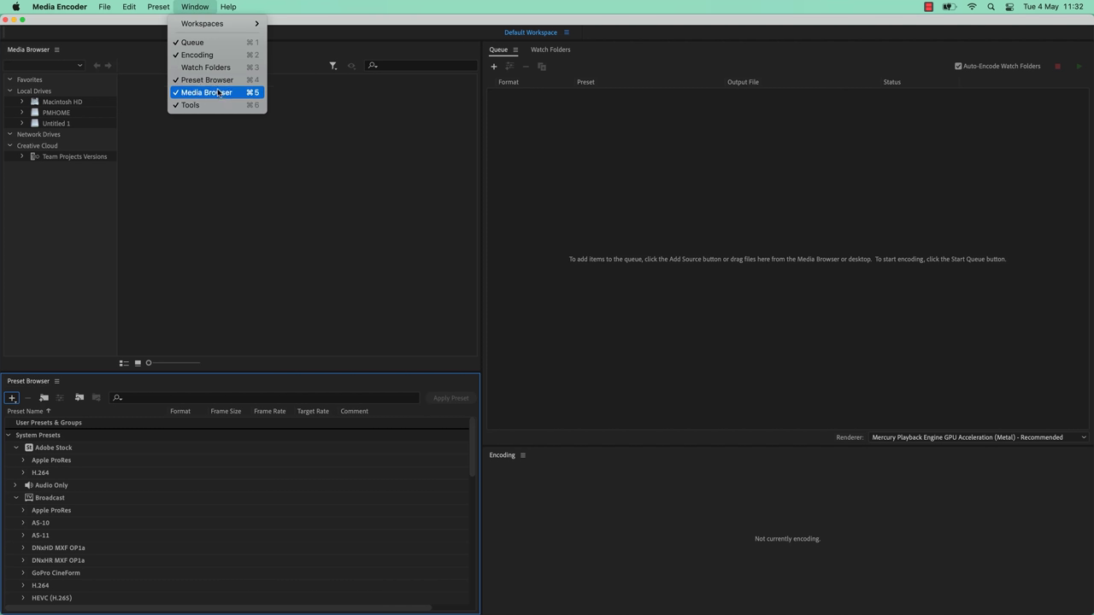
pyautogui.click(183, 6)
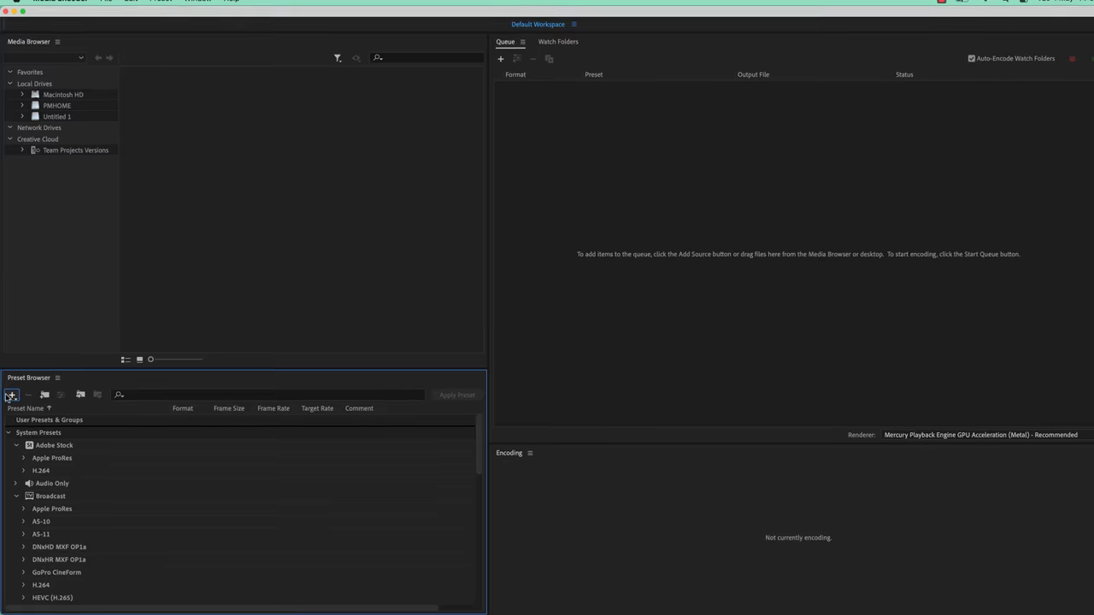
pyautogui.click(11, 398)
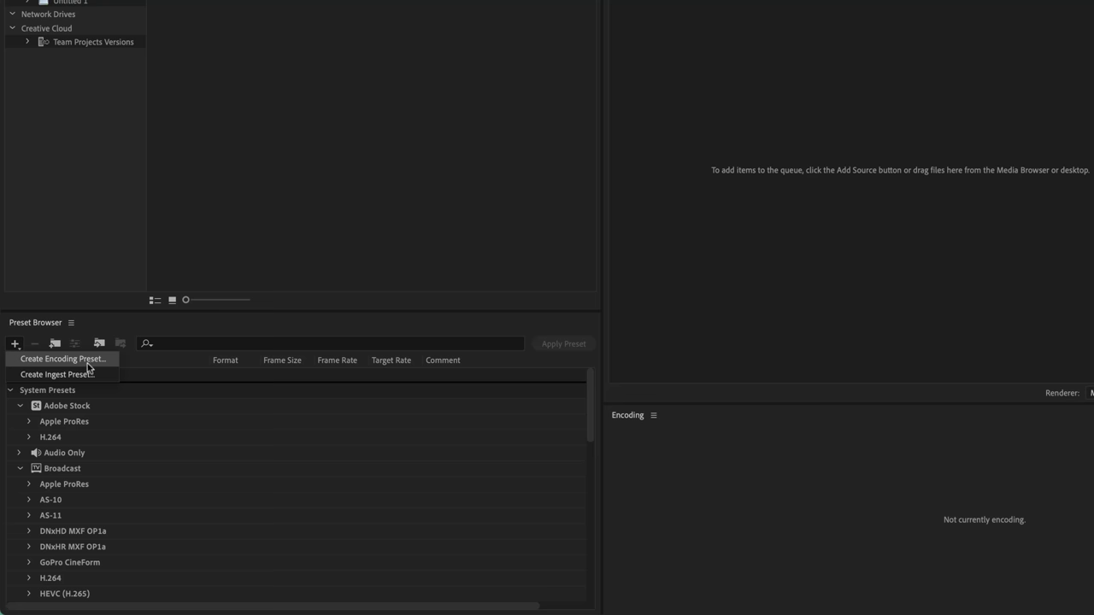
# Step: Create a new encoding preset named with the user's name plus '720p Apple Prores PROXY'
pyautogui.click(62, 359)
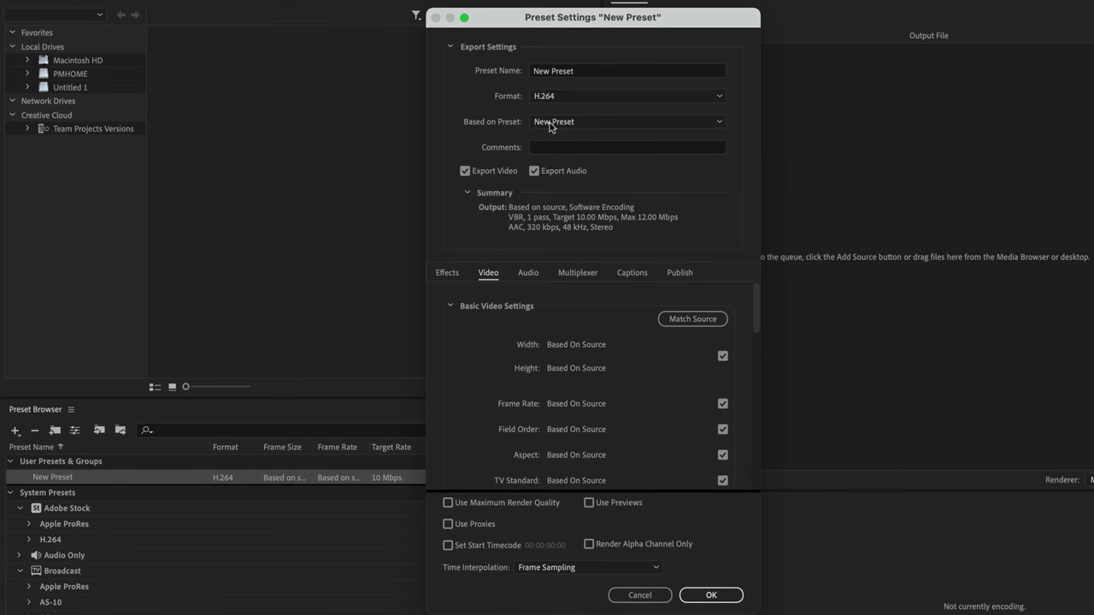
pyautogui.click(589, 143)
pyautogui.write('Dan')
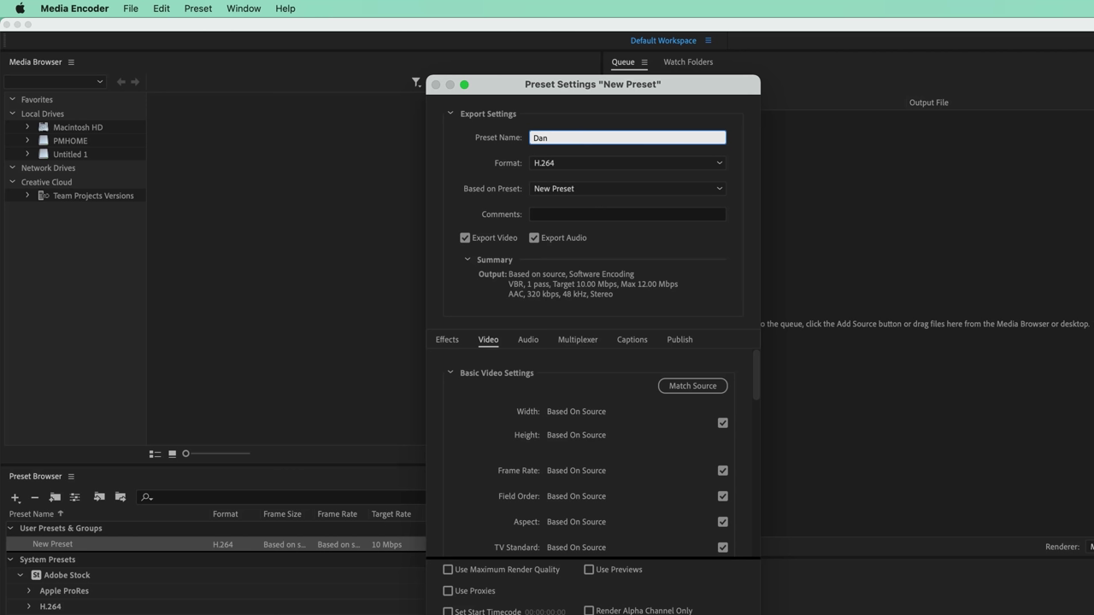
pyautogui.write('720p Apple Prores PROXY')
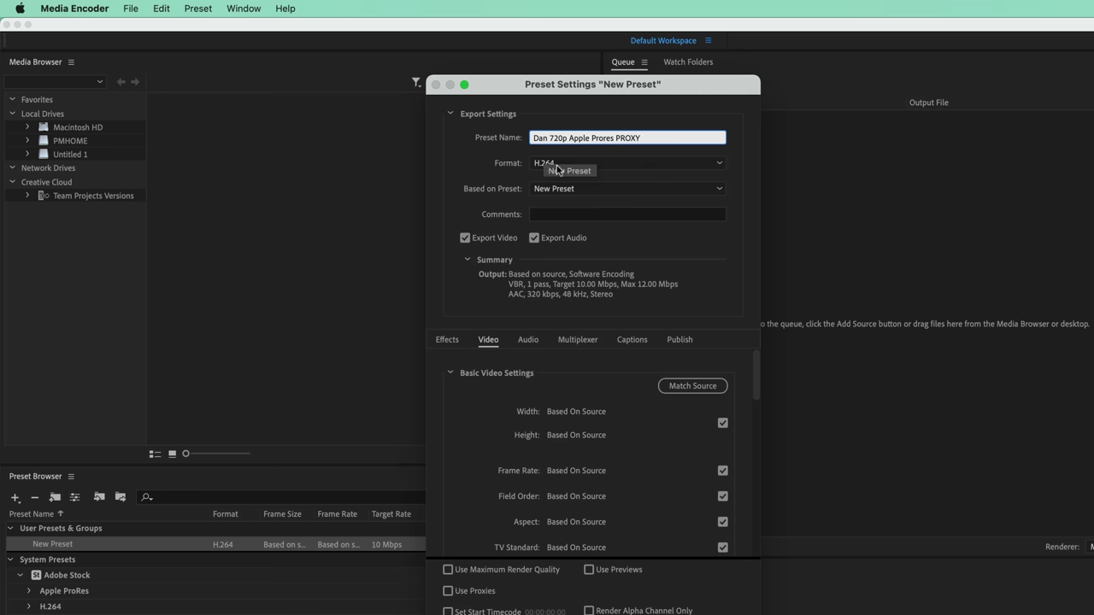
# Step: Set the preset format to QuickTime, based on the Apple ProRes 422 preset
pyautogui.click(709, 166)
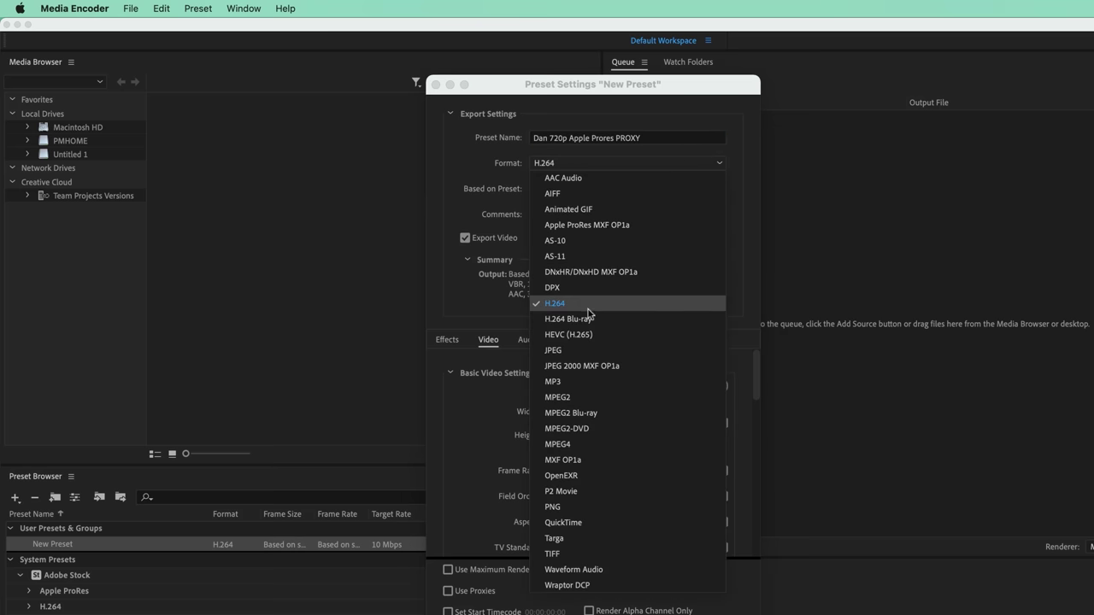
pyautogui.click(572, 522)
pyautogui.click(580, 188)
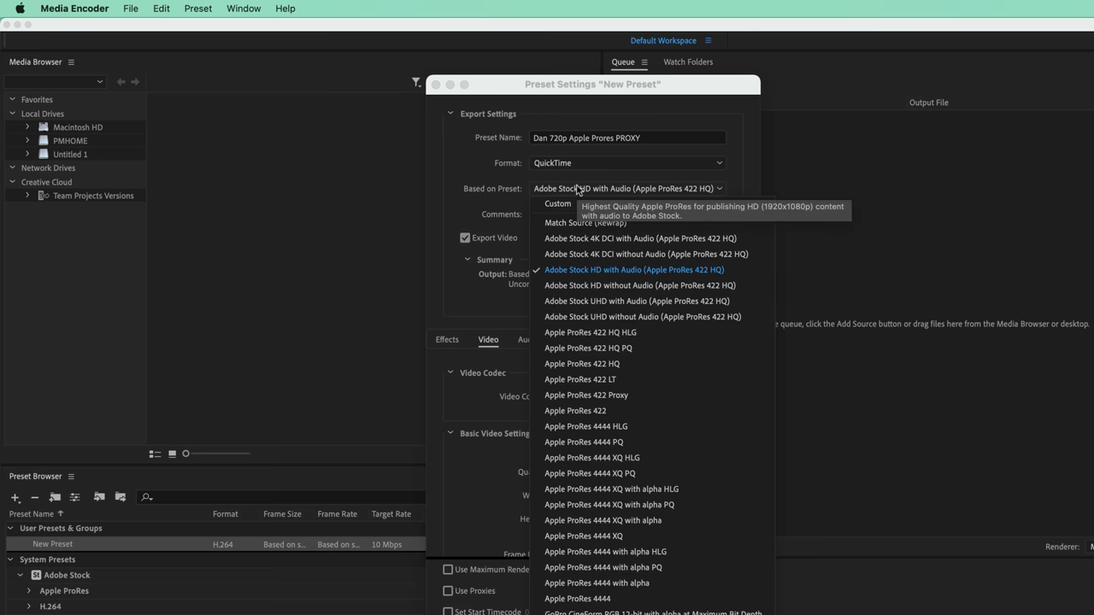
pyautogui.click(621, 414)
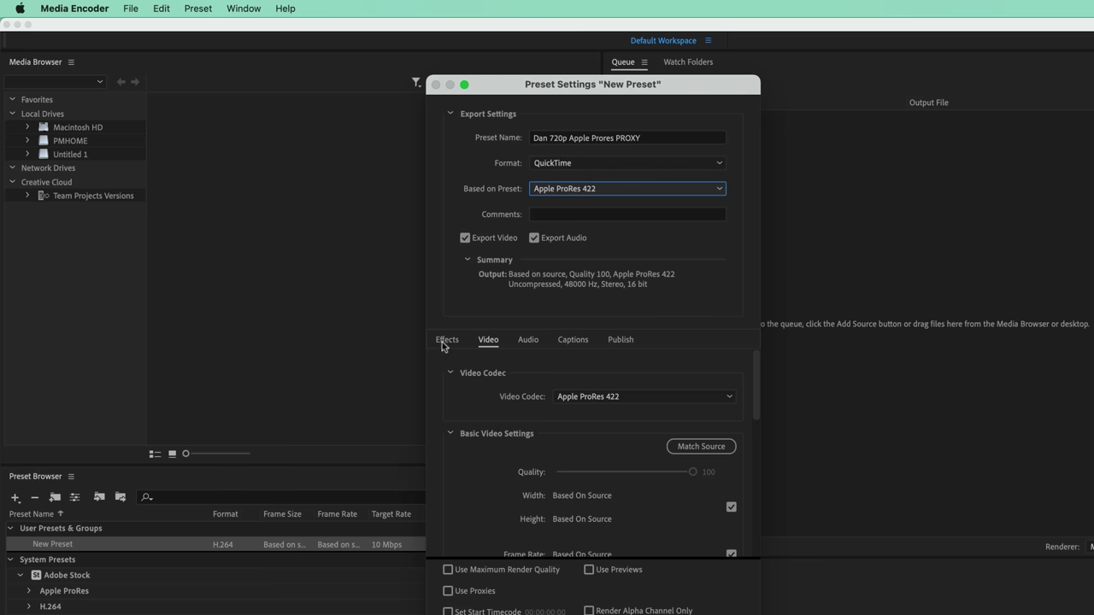
# Step: In the Video settings, stop matching the source size and set height to 720 for 1280×720
pyautogui.click(488, 342)
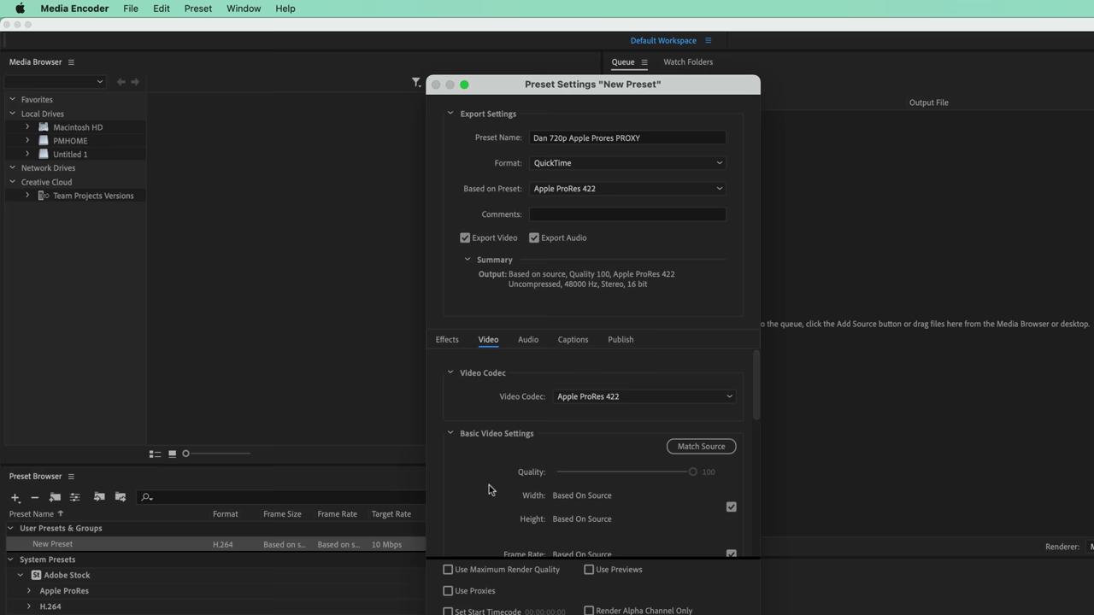
pyautogui.scroll(-1, 492, 490)
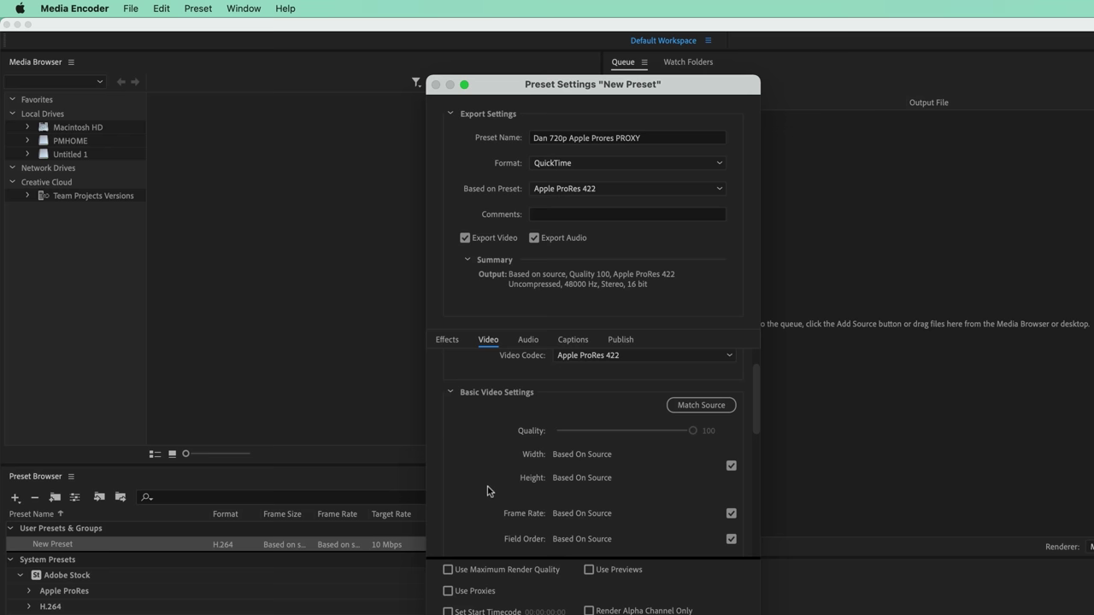
pyautogui.scroll(1, 498, 466)
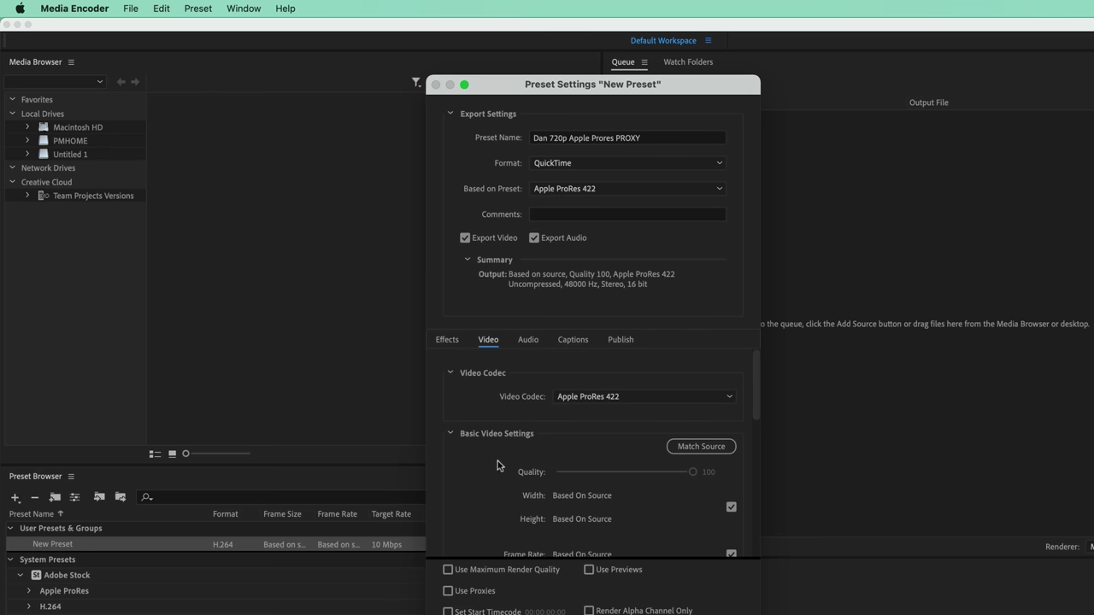
pyautogui.click(729, 507)
pyautogui.click(564, 518)
pyautogui.write('720')
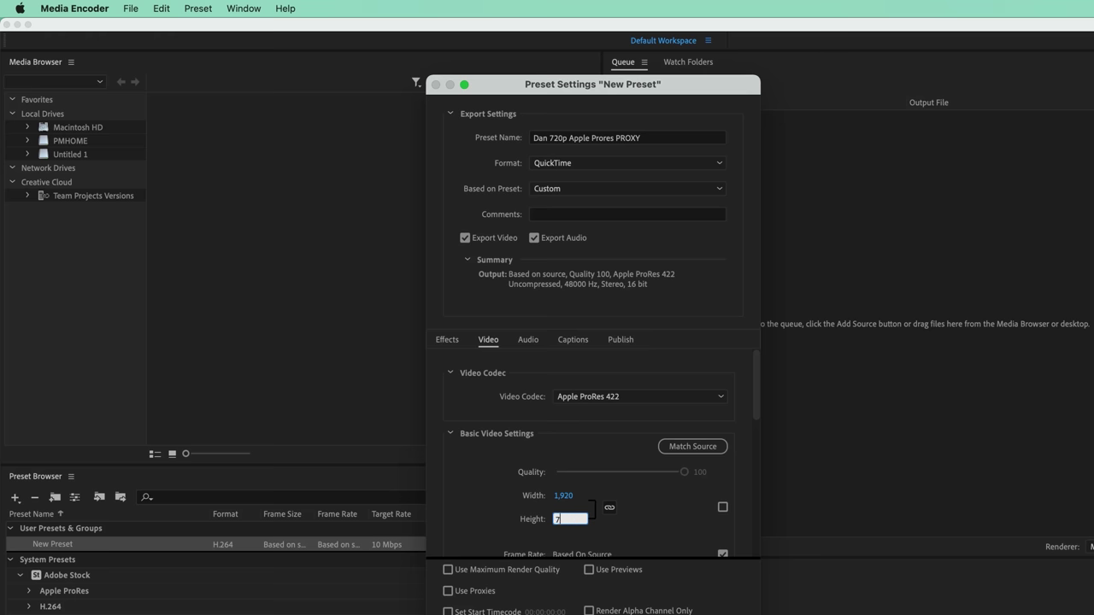
pyautogui.press('Return')
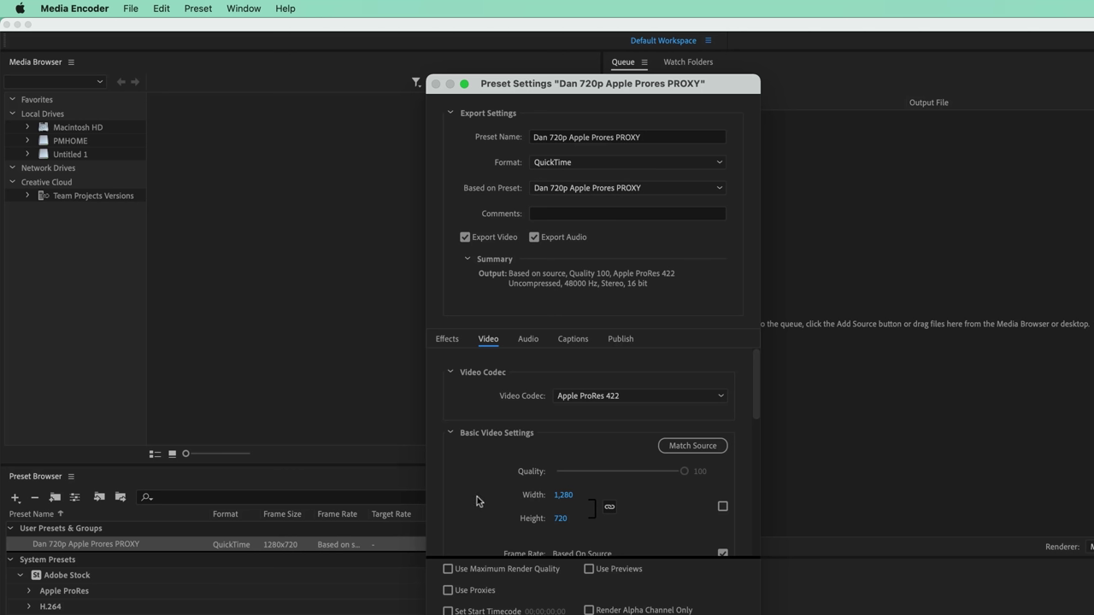
# Step: Enable a top-left Name Overlay showing only the prefix 'Proxy', then save the preset
pyautogui.click(446, 339)
pyautogui.scroll(-8, 446, 481)
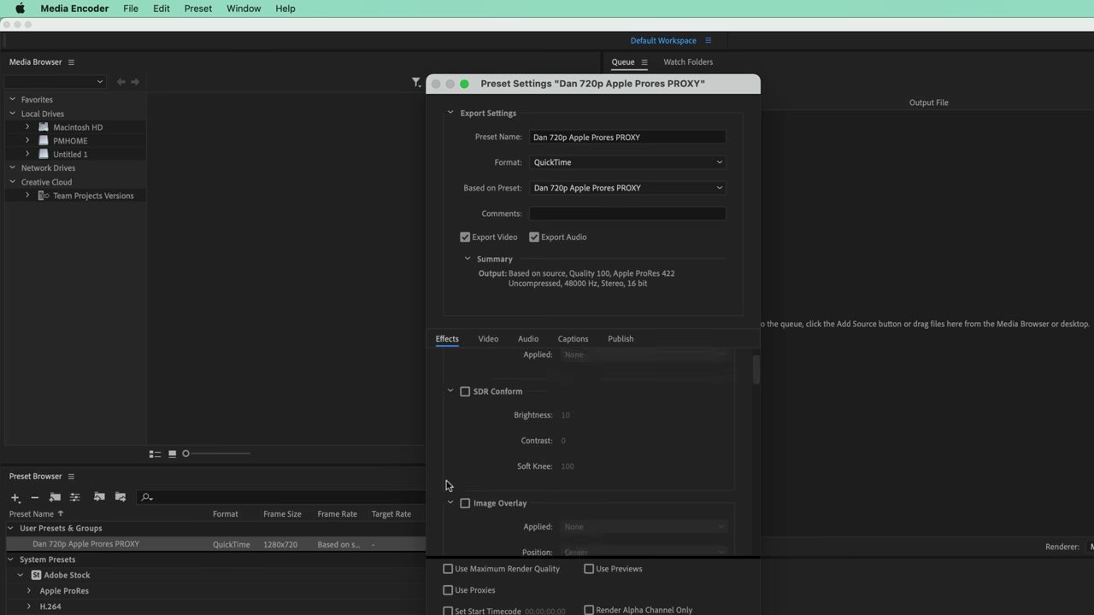
pyautogui.scroll(-4, 443, 484)
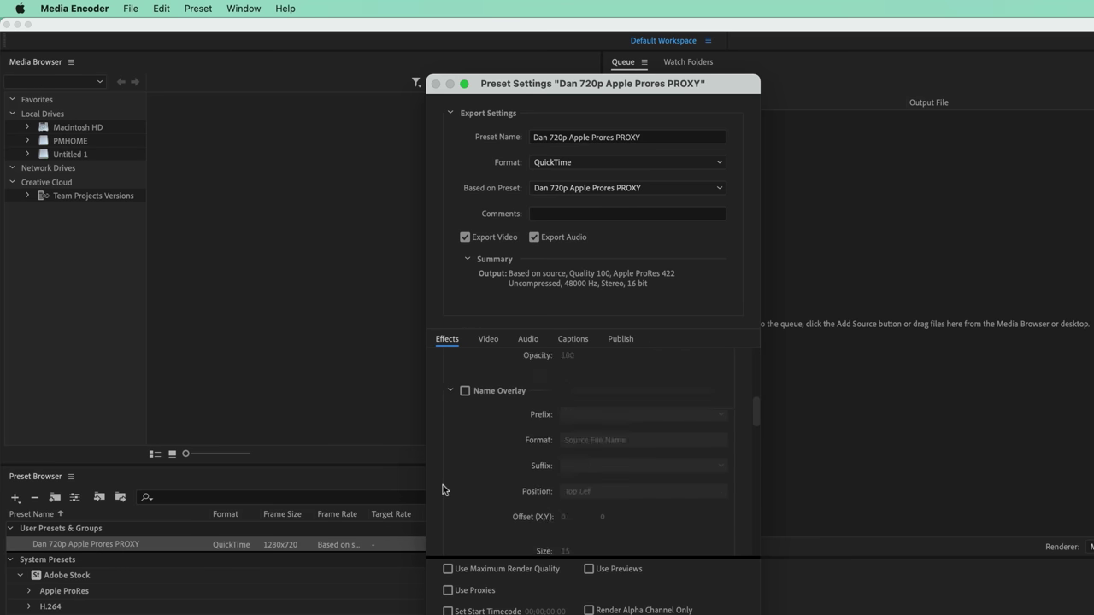
pyautogui.click(465, 370)
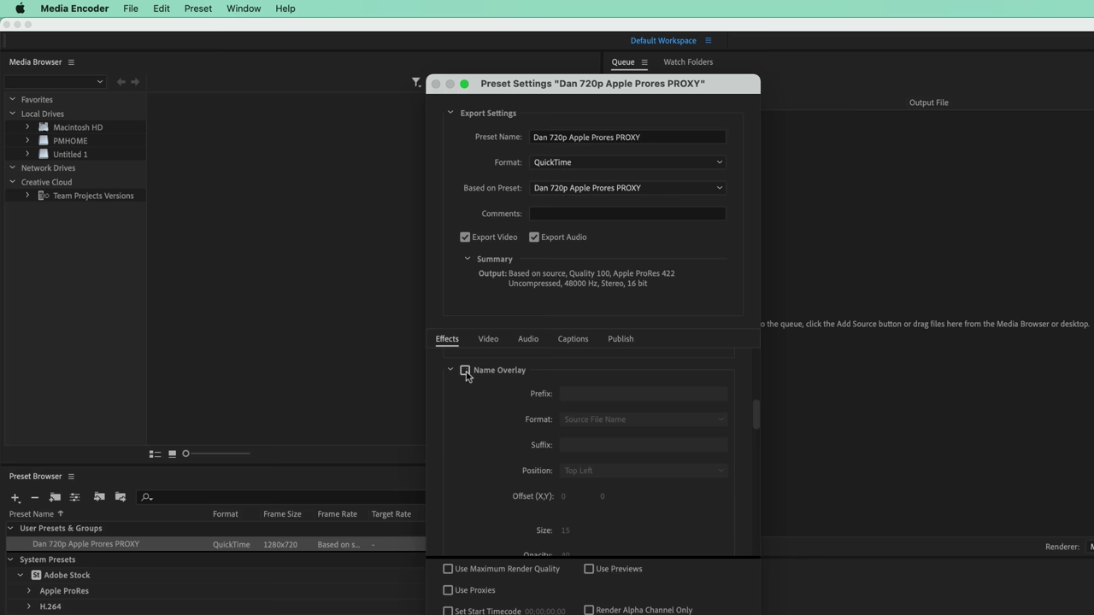
pyautogui.click(614, 421)
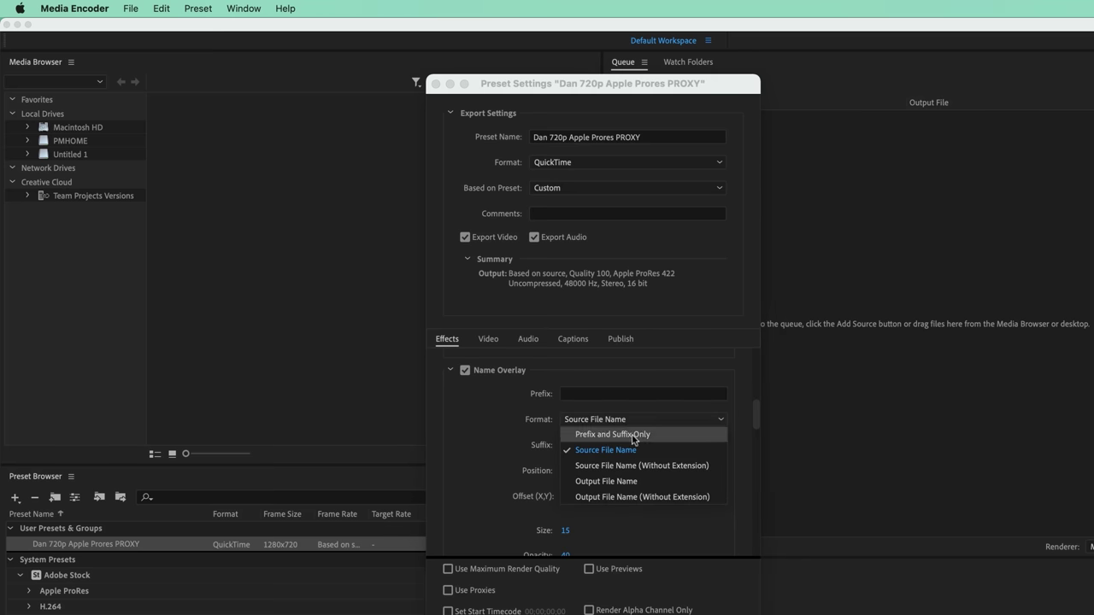
pyautogui.click(634, 435)
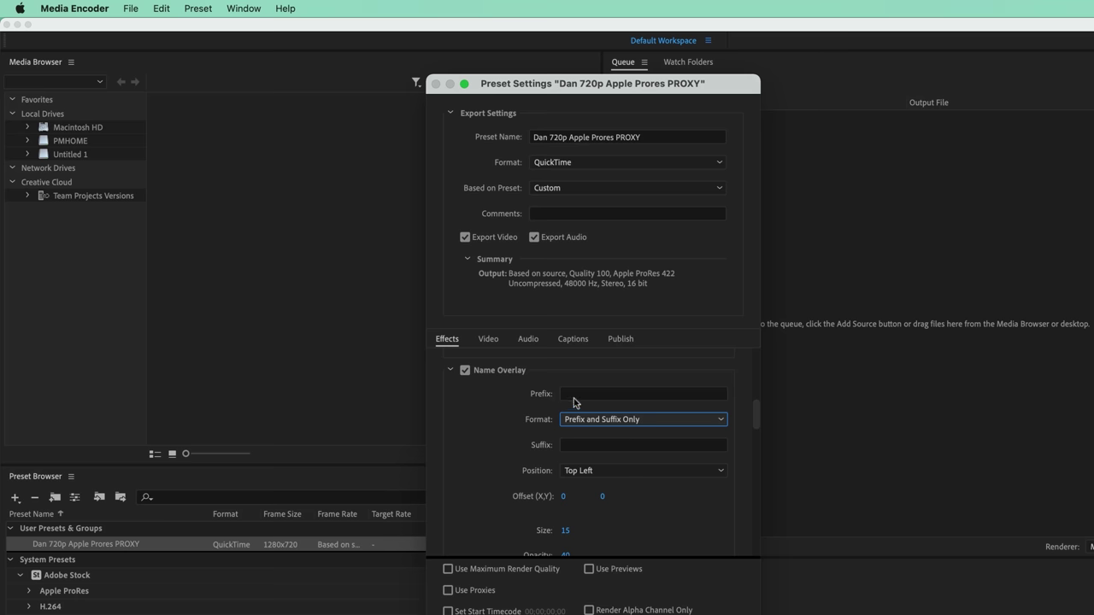
pyautogui.click(579, 395)
pyautogui.write('Proxy')
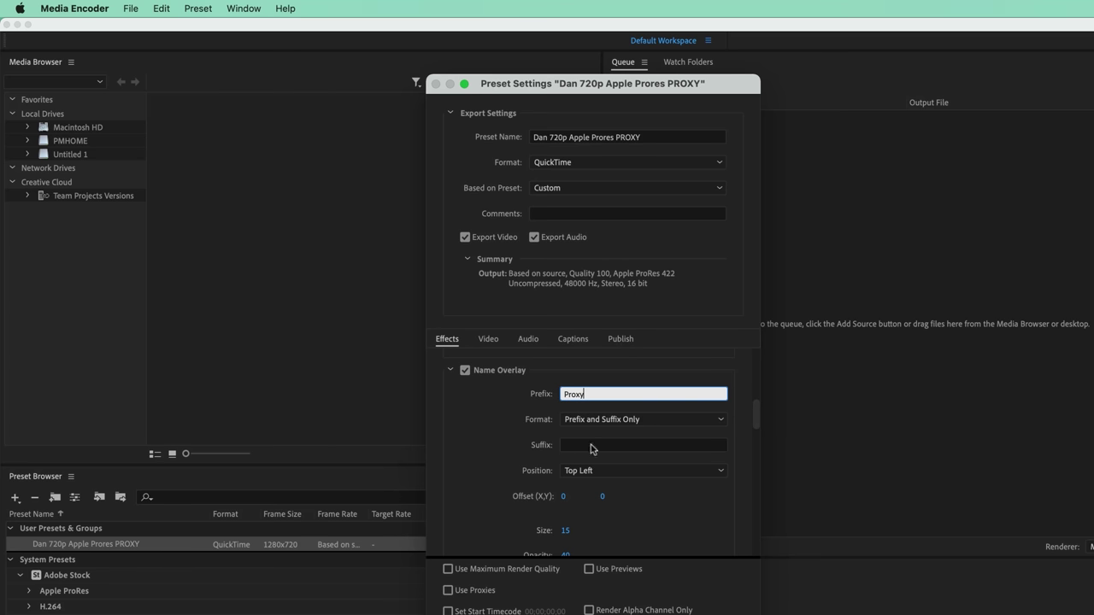
pyautogui.click(588, 473)
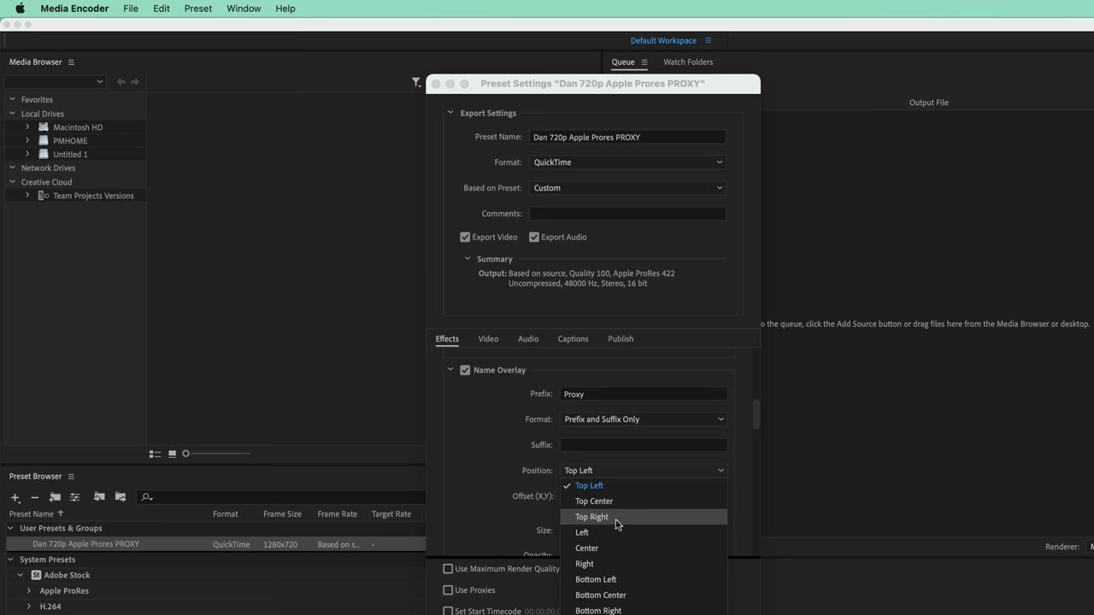
pyautogui.click(588, 486)
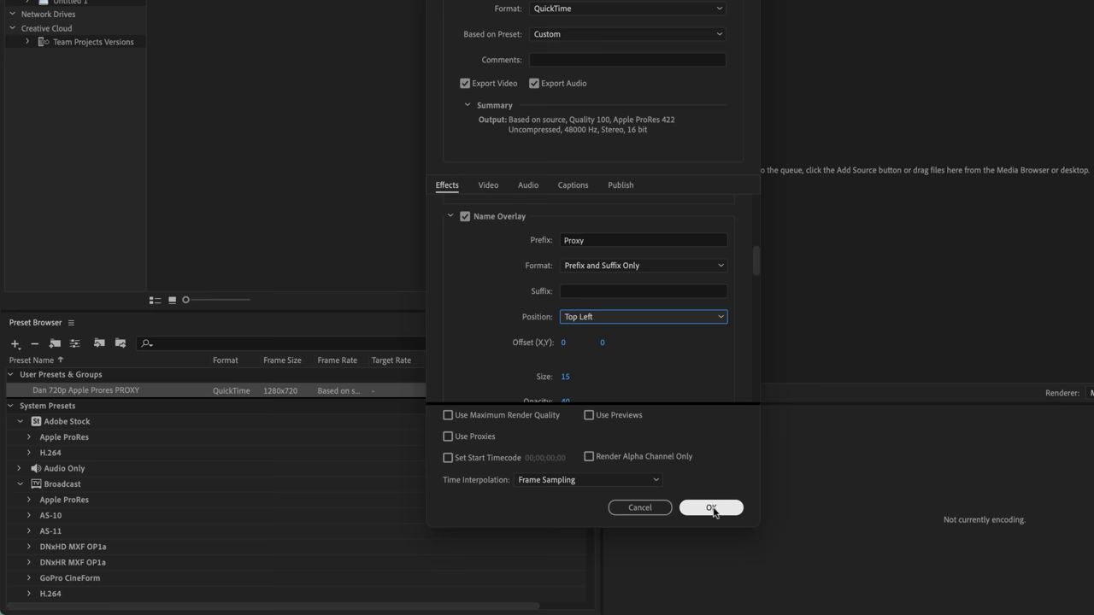
pyautogui.click(711, 509)
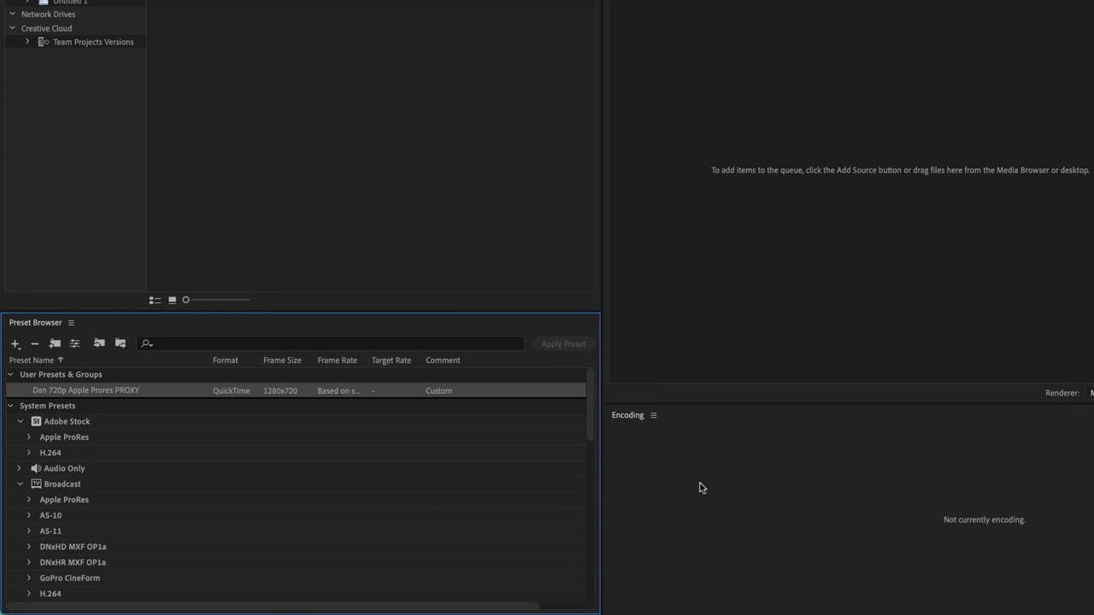
# Step: Start a new ingest preset from the Preset Browser's + menu
pyautogui.click(15, 344)
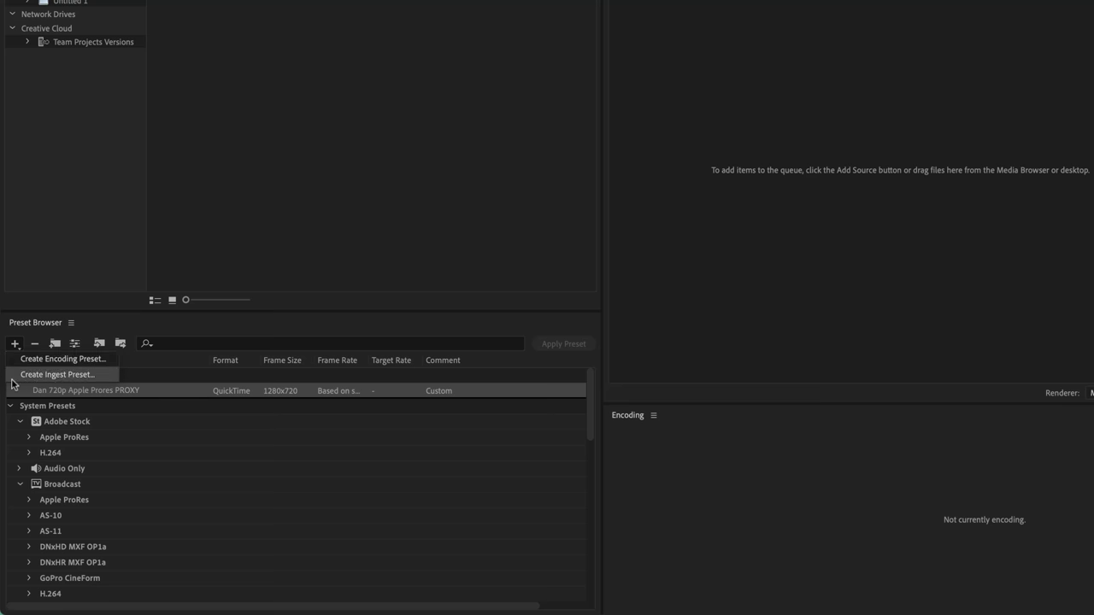
pyautogui.click(58, 376)
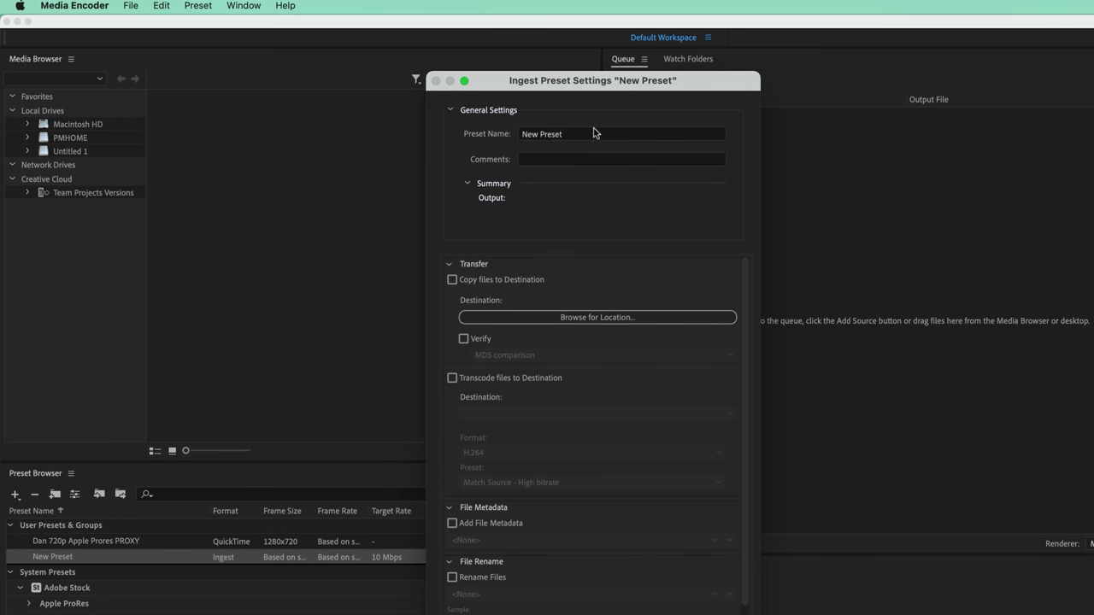
# Step: Name the ingest preset with the user's name plus 'INGEST' and enable Transcode files to Destination
pyautogui.click(593, 138)
pyautogui.write('Dan INGEST')
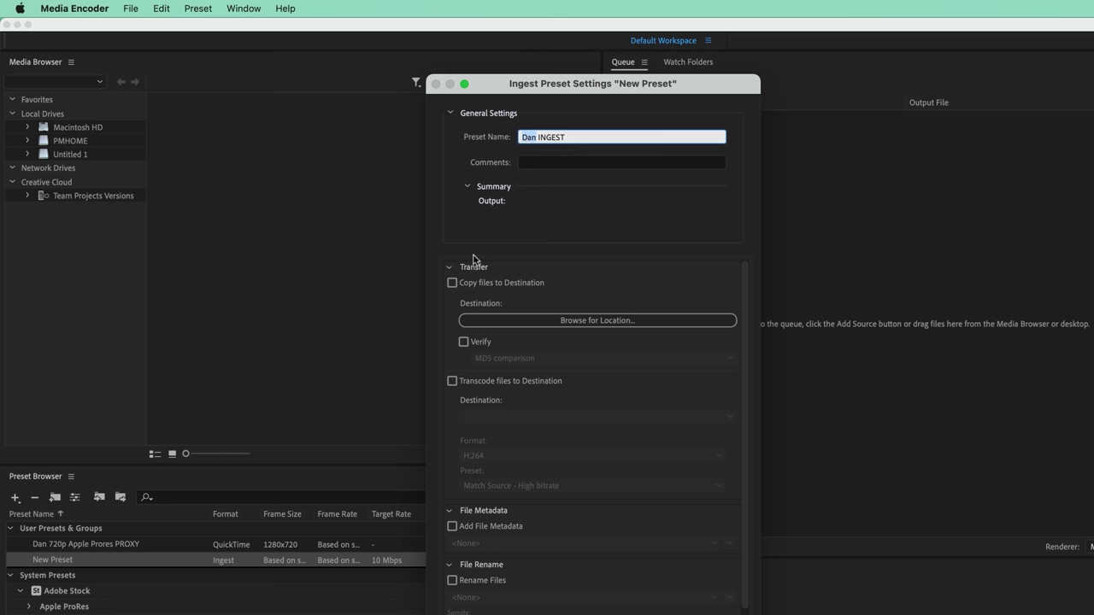
pyautogui.click(490, 385)
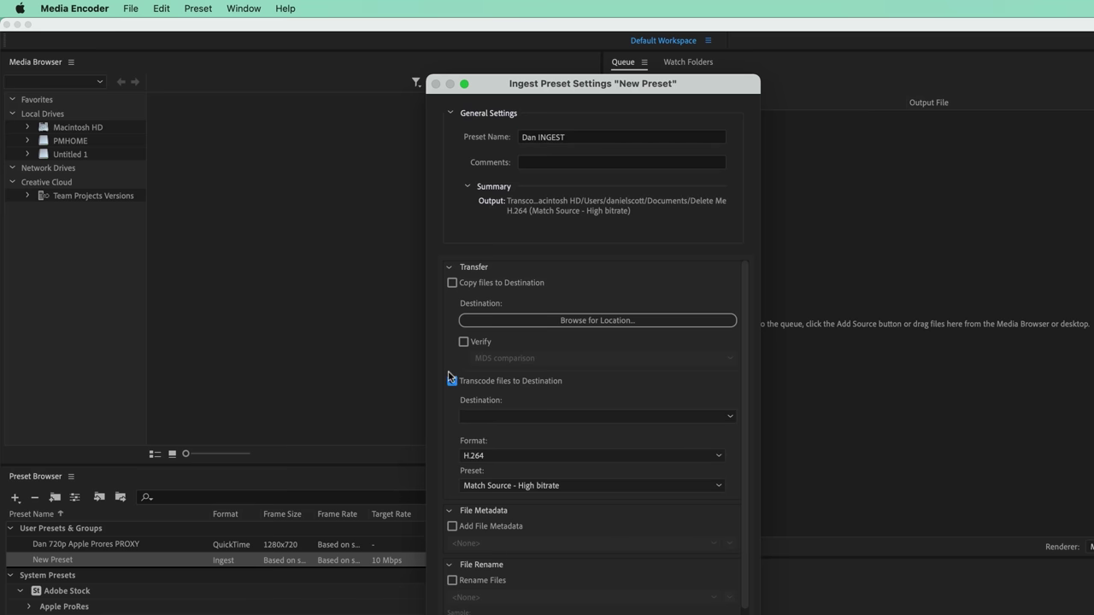
pyautogui.click(502, 416)
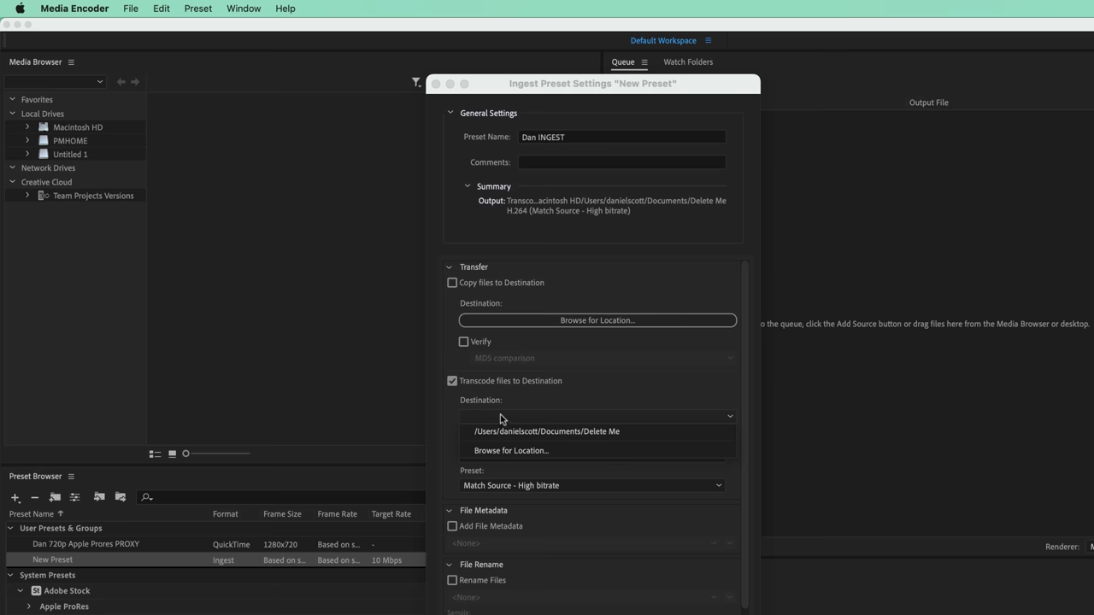
pyautogui.click(501, 414)
pyautogui.click(552, 382)
pyautogui.click(470, 381)
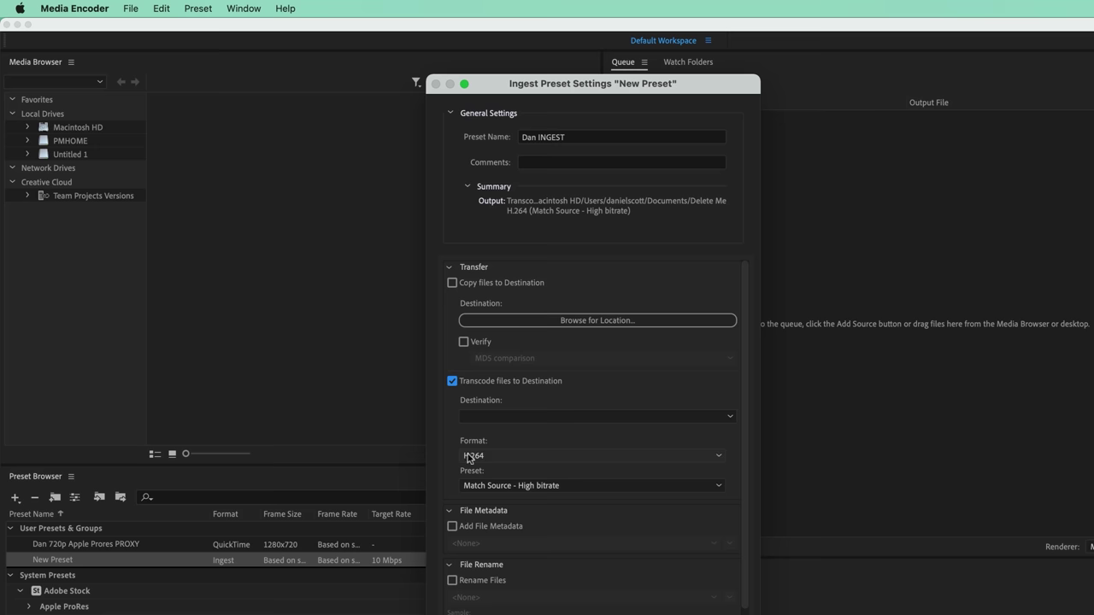
# Step: Transcode to QuickTime using the 720p Apple Prores PROXY preset, save, and switch to Premiere Pro
pyautogui.click(549, 459)
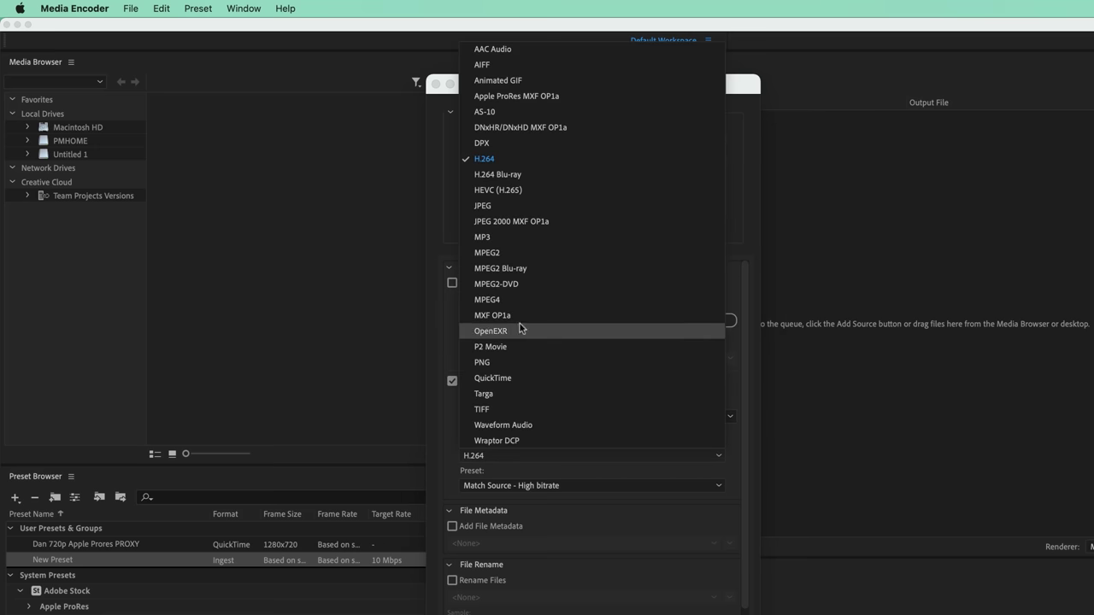
pyautogui.click(533, 379)
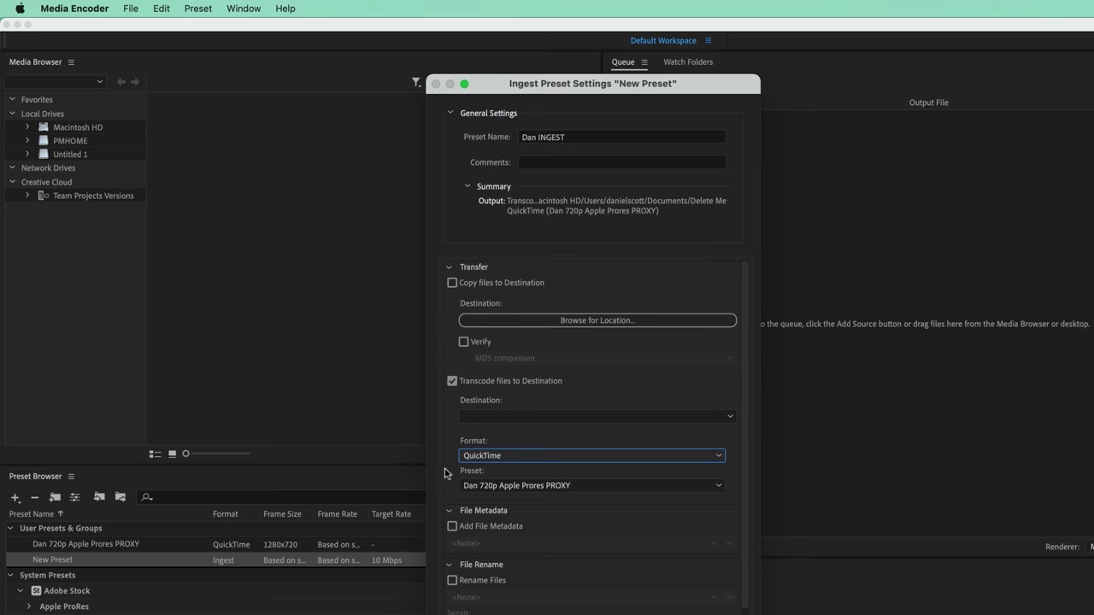
pyautogui.click(543, 487)
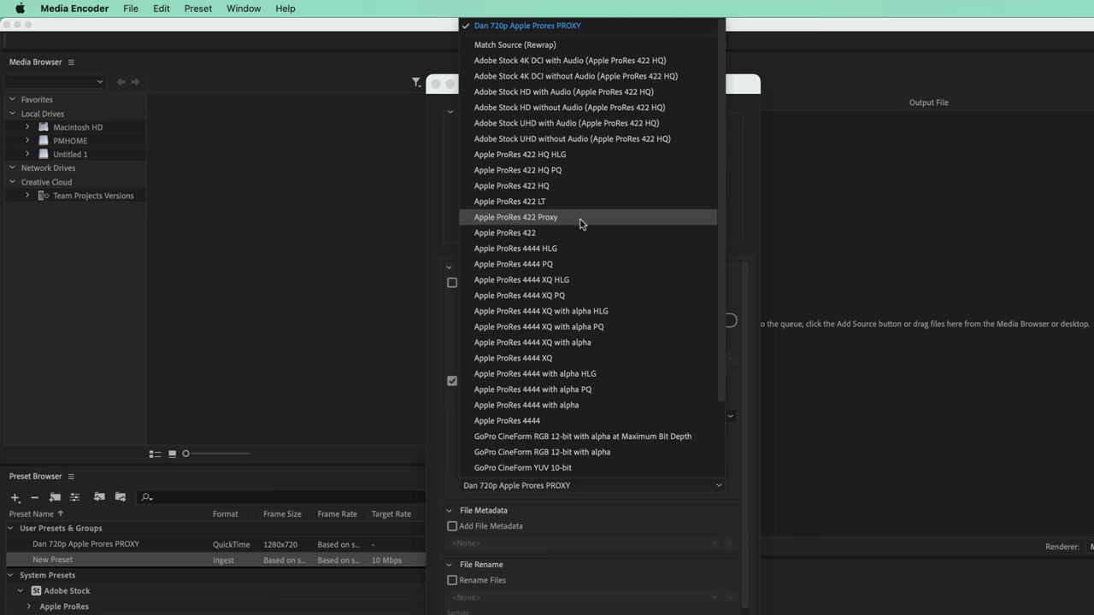
pyautogui.click(745, 93)
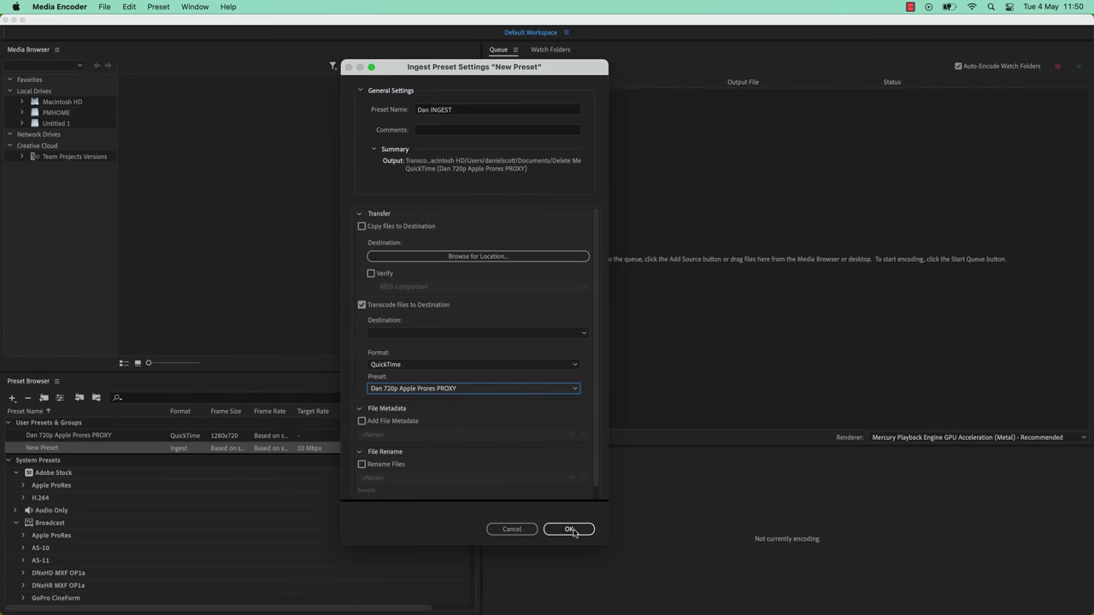
pyautogui.click(569, 529)
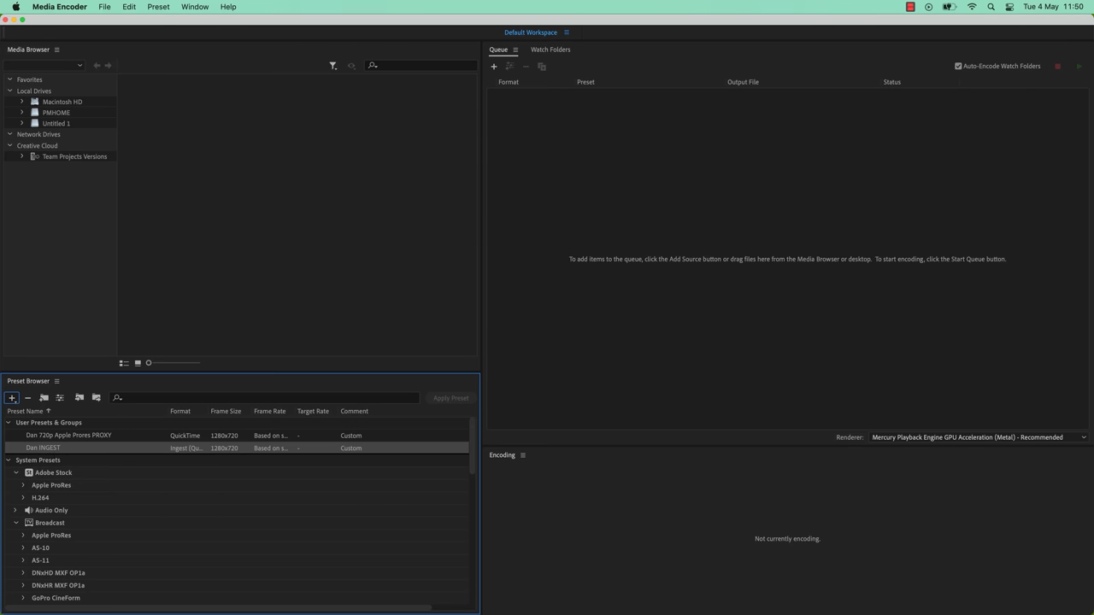
pyautogui.press('super+Tab')
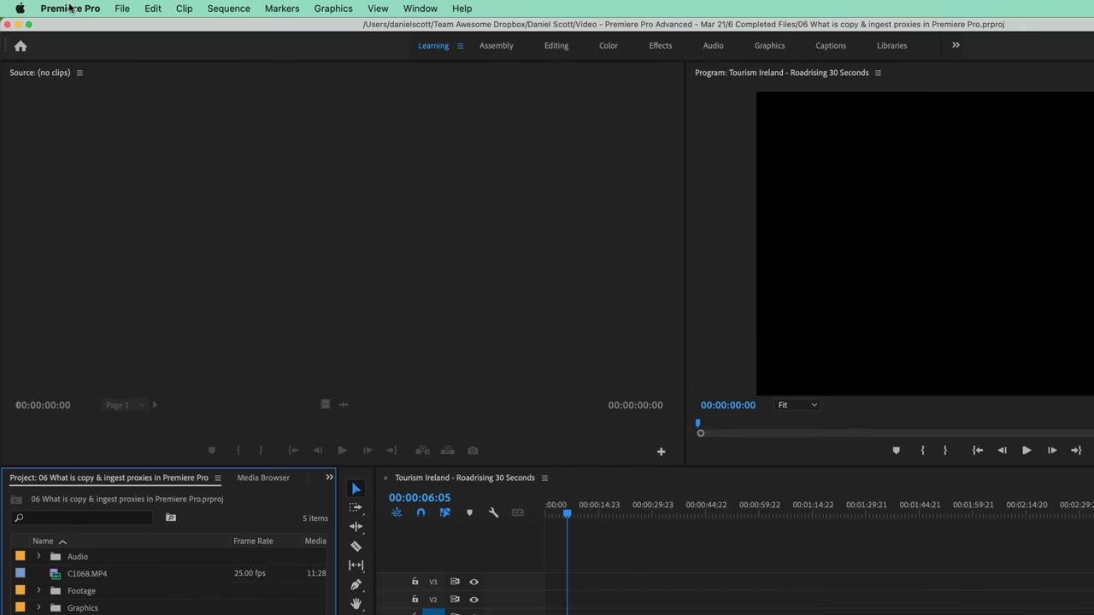
# Step: In Project Settings > Ingest Settings, set Ingest to Create Proxies and add a custom ingest preset
pyautogui.click(123, 10)
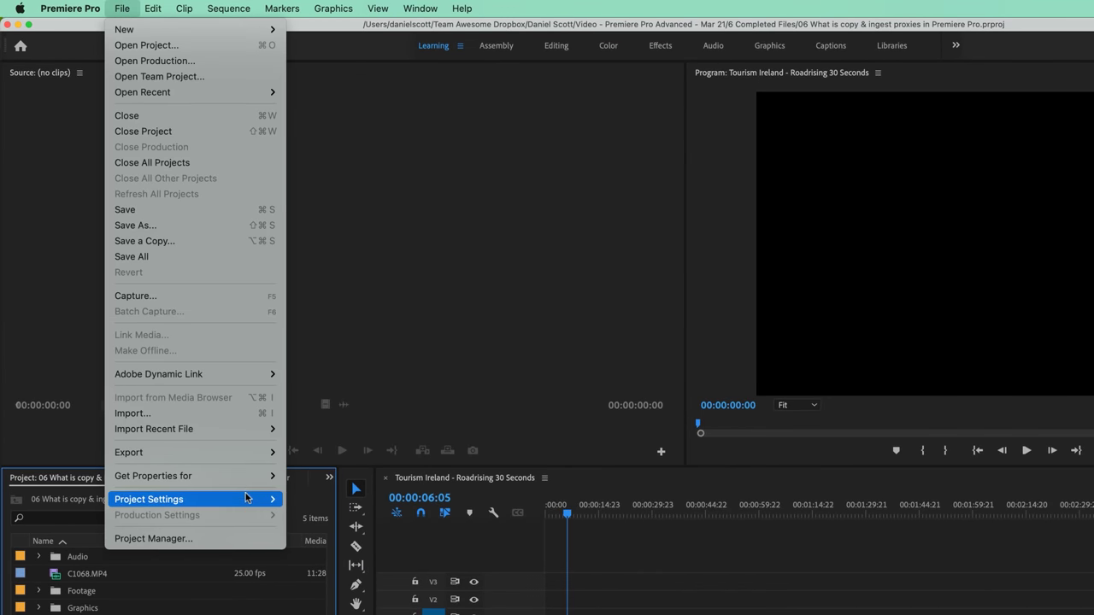
pyautogui.moveTo(245, 500)
pyautogui.click(329, 531)
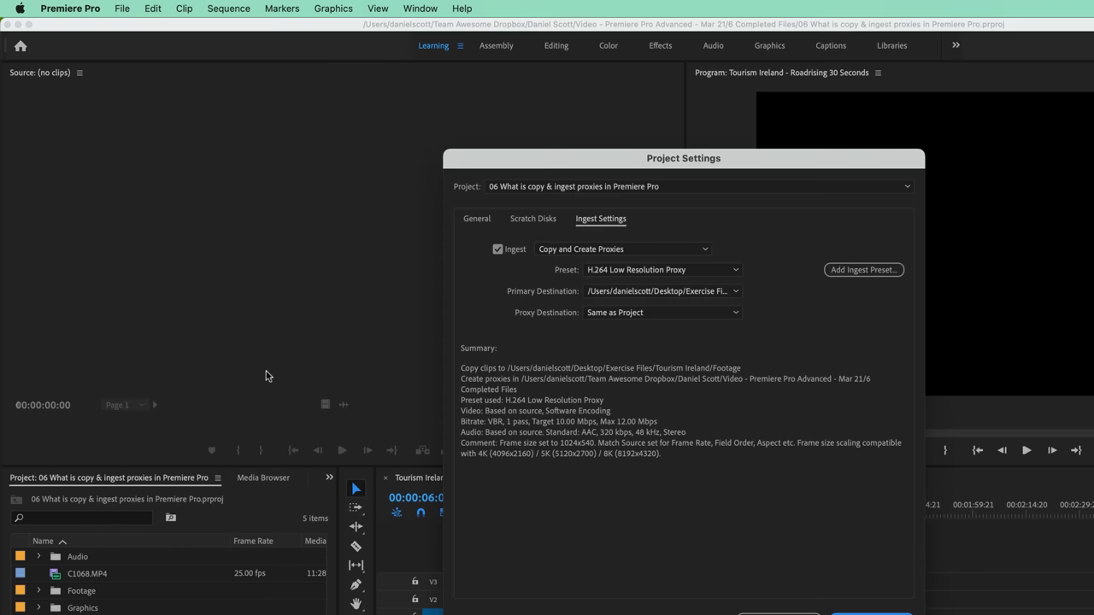
pyautogui.click(575, 252)
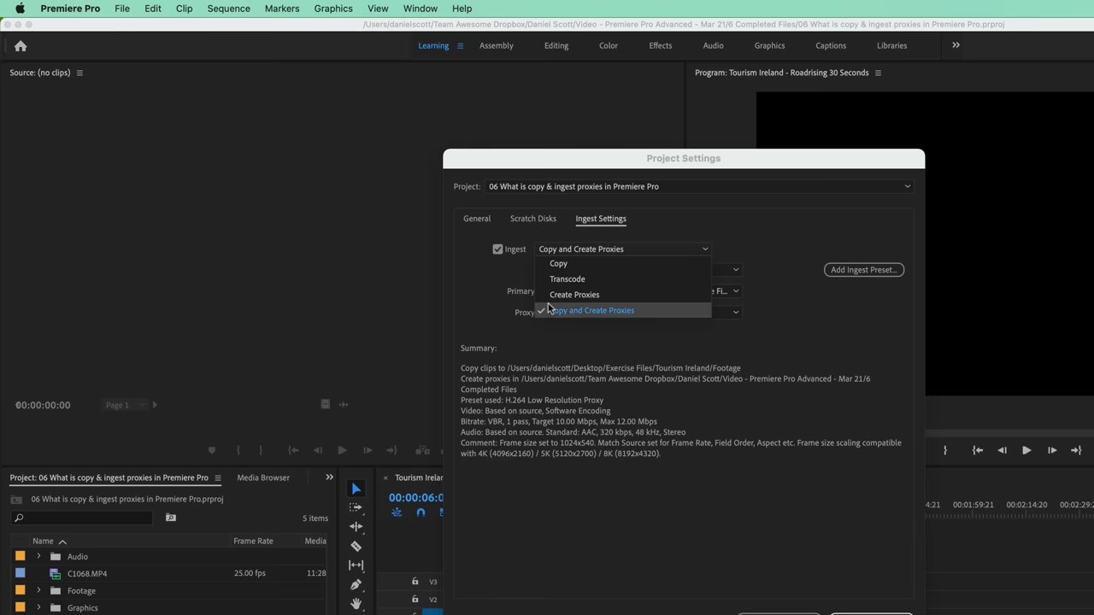
pyautogui.click(564, 296)
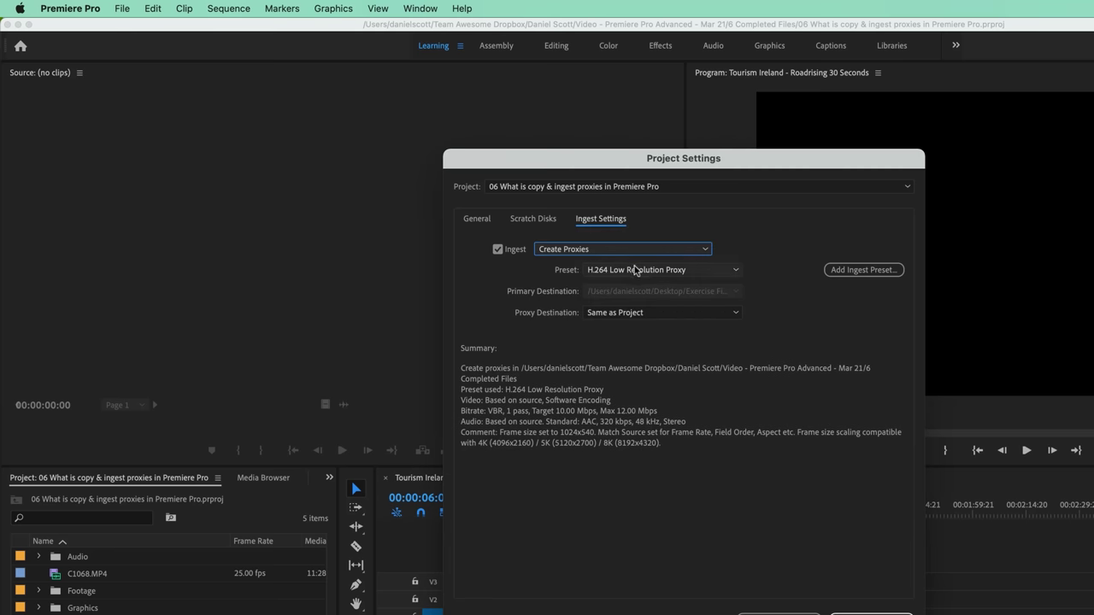
pyautogui.click(662, 270)
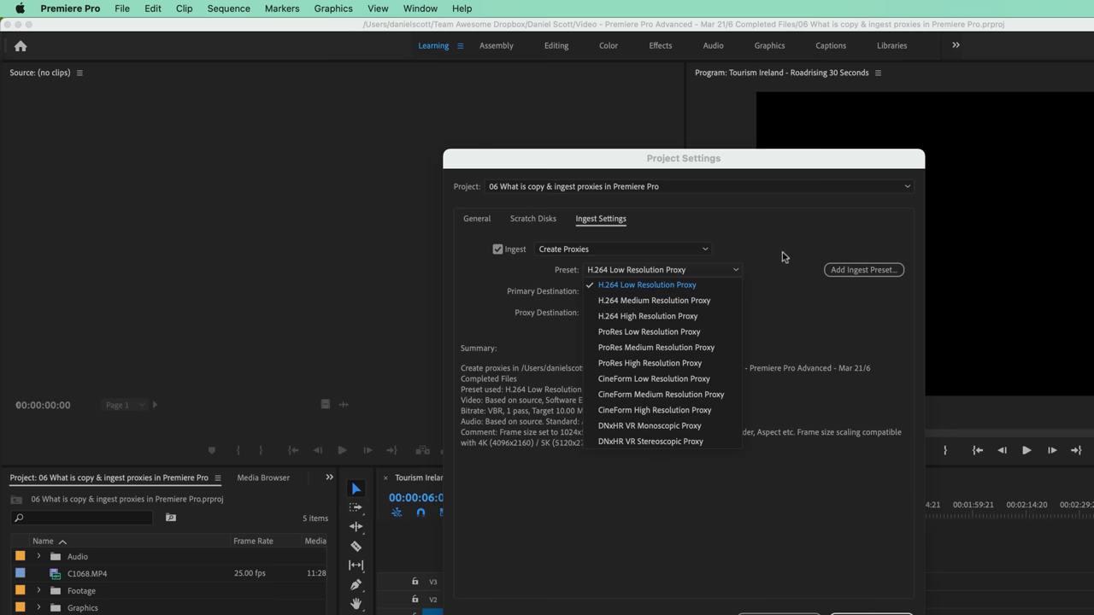
pyautogui.click(860, 270)
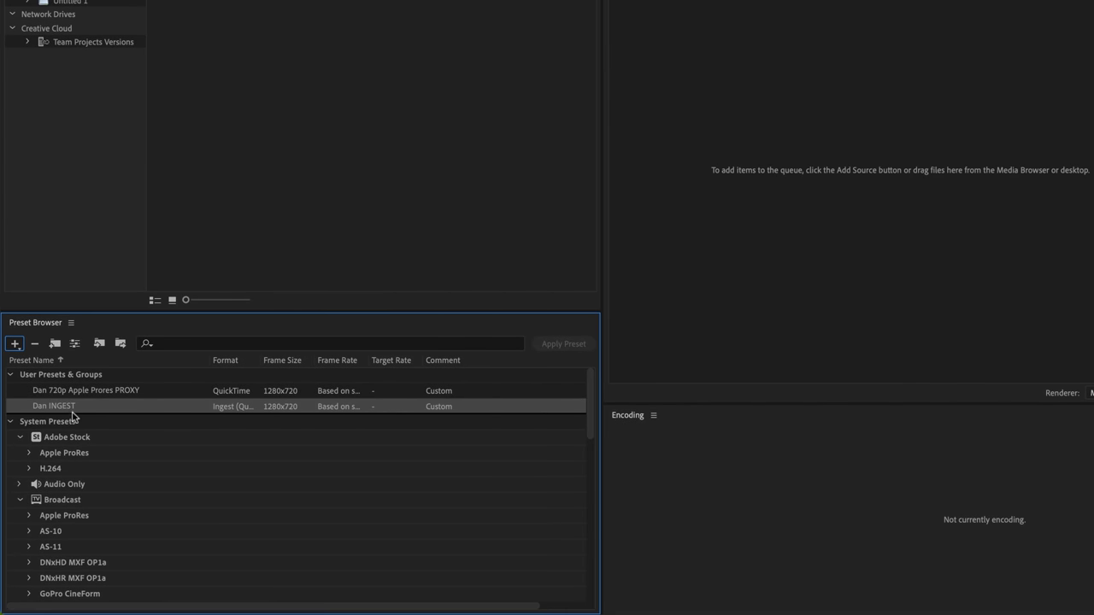
# Step: Reveal the INGEST preset file in Finder's Presets folder and select its file name to copy
pyautogui.rightClick(64, 411)
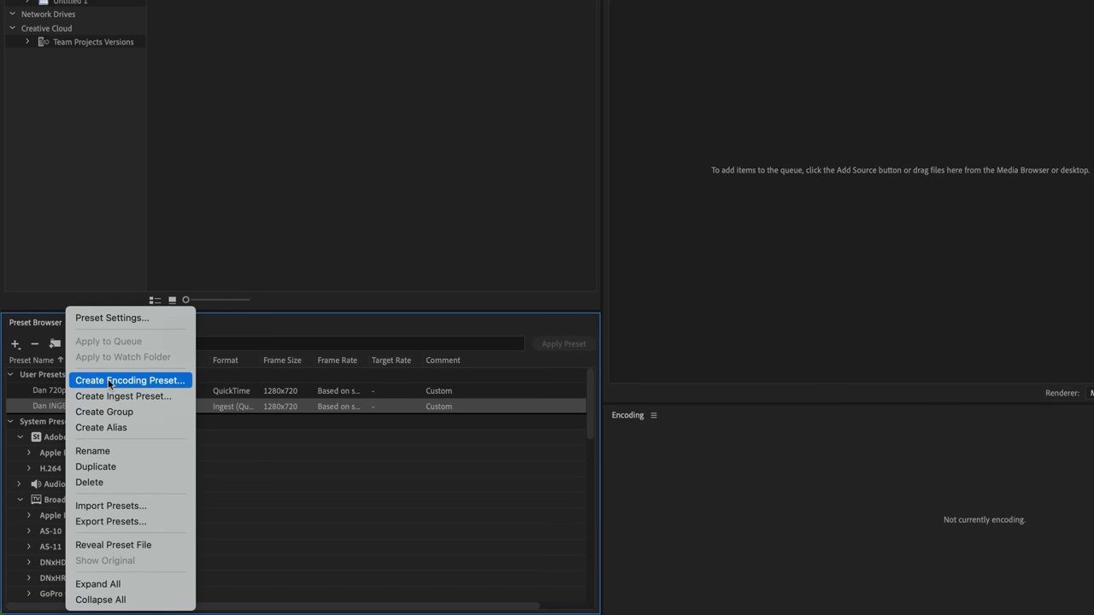
pyautogui.click(94, 546)
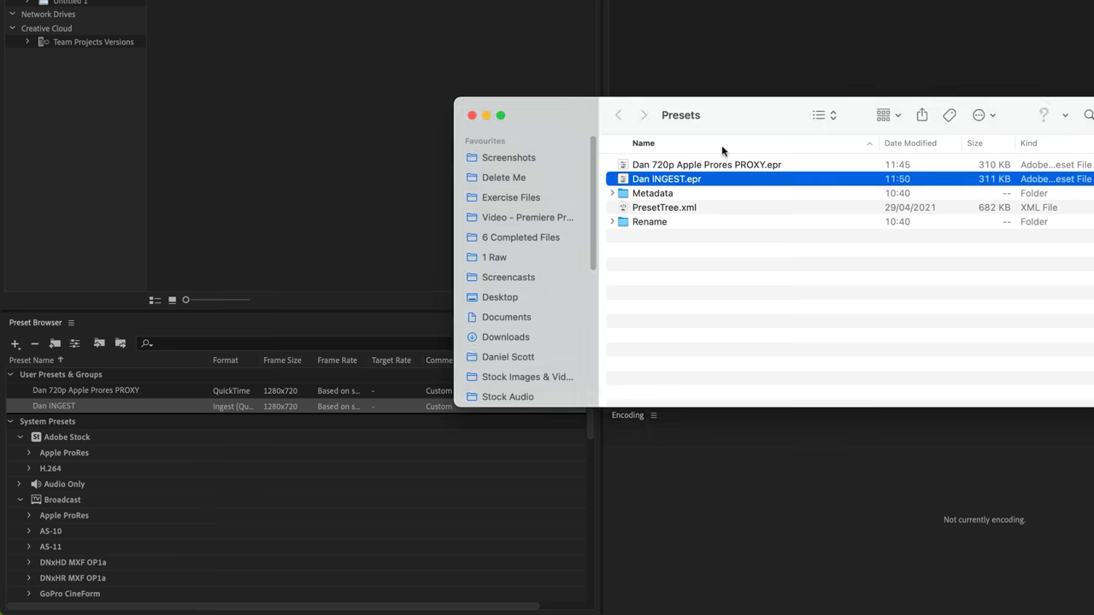
pyautogui.rightClick(673, 124)
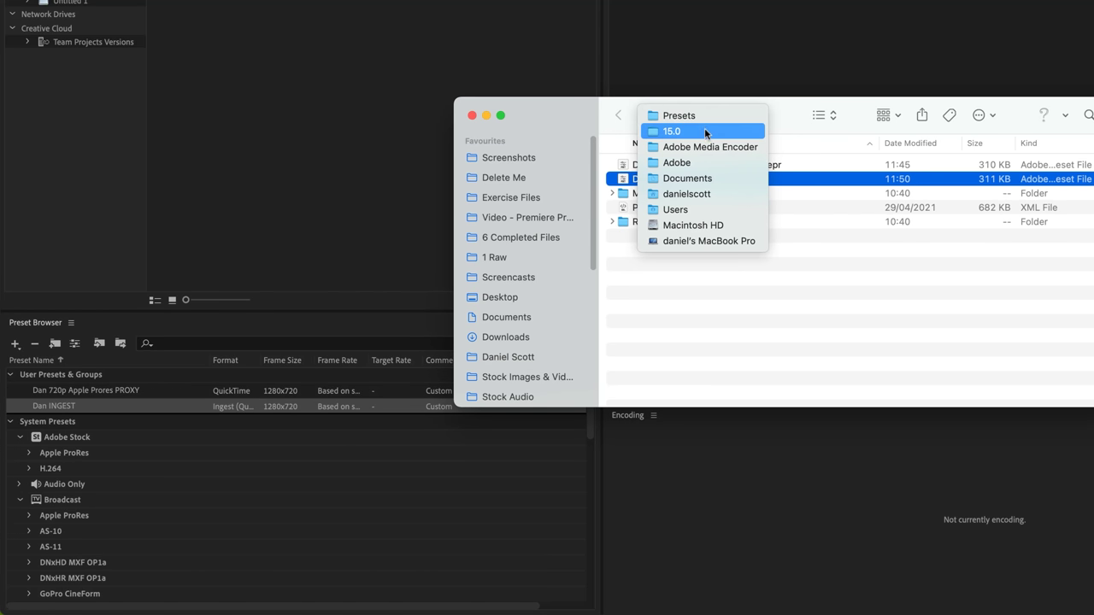
pyautogui.click(730, 317)
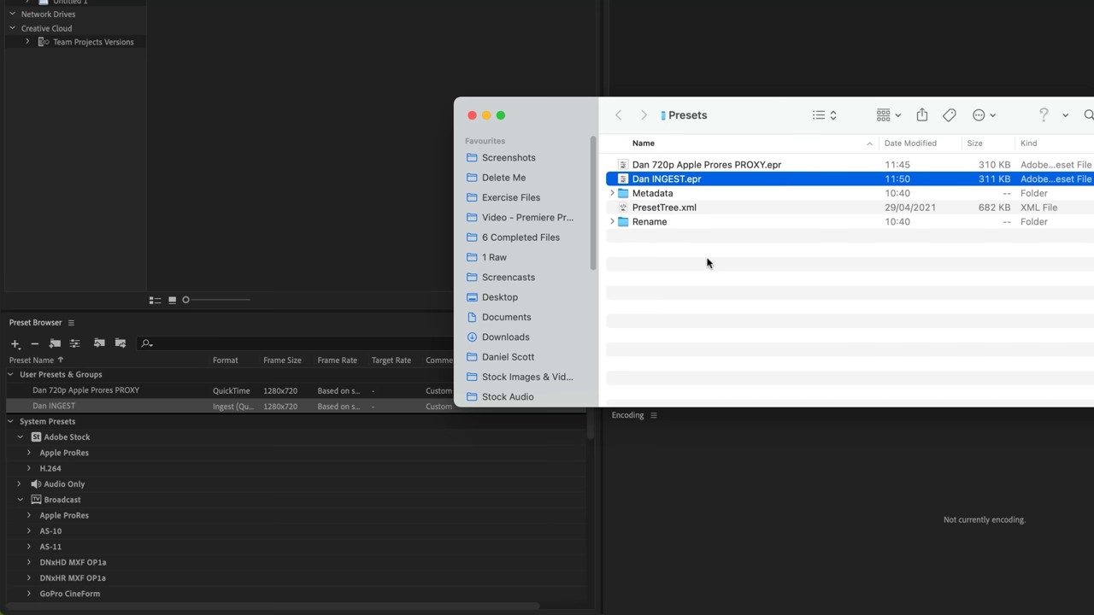
pyautogui.click(669, 180)
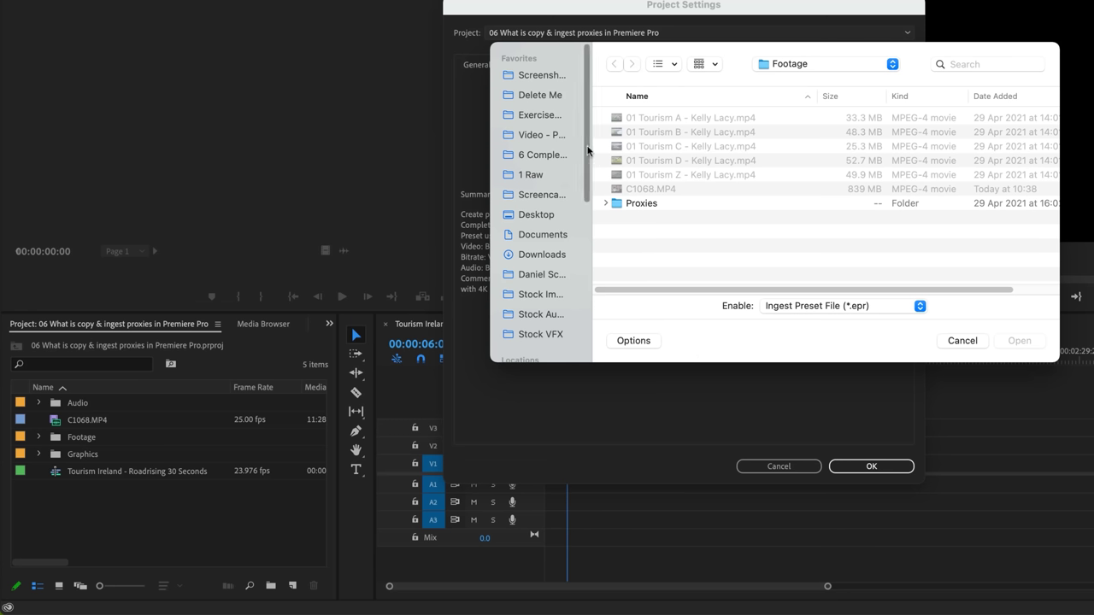
# Step: Search Macintosh HD for the INGEST .epr file and load it as the ingest preset
pyautogui.click(1005, 64)
pyautogui.click(858, 70)
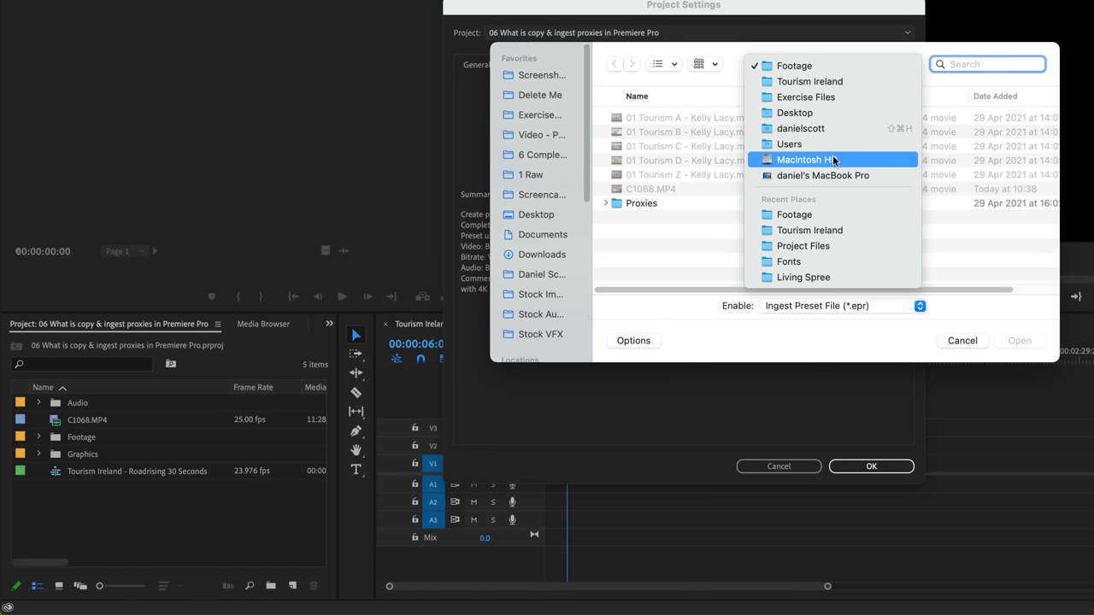
pyautogui.click(764, 161)
pyautogui.write('Dan INGEST.epr')
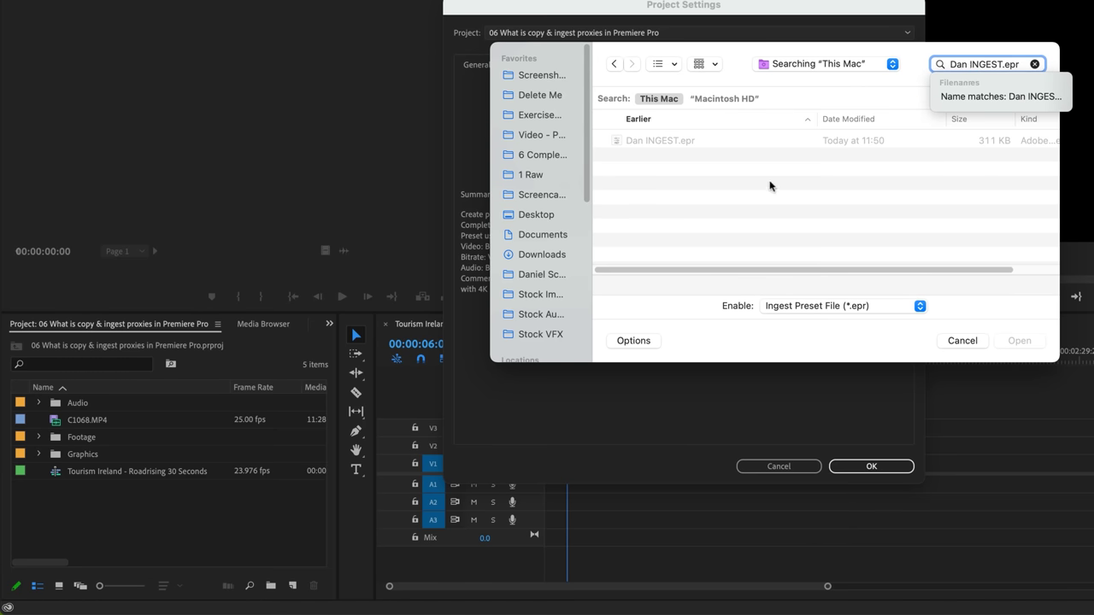
pyautogui.click(659, 142)
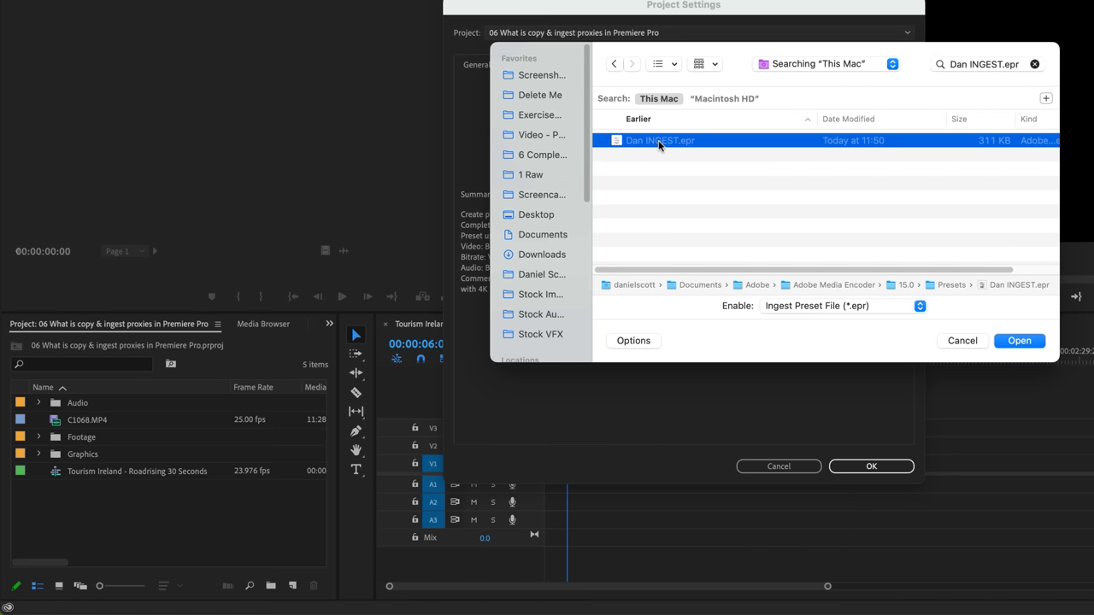
pyautogui.click(1020, 341)
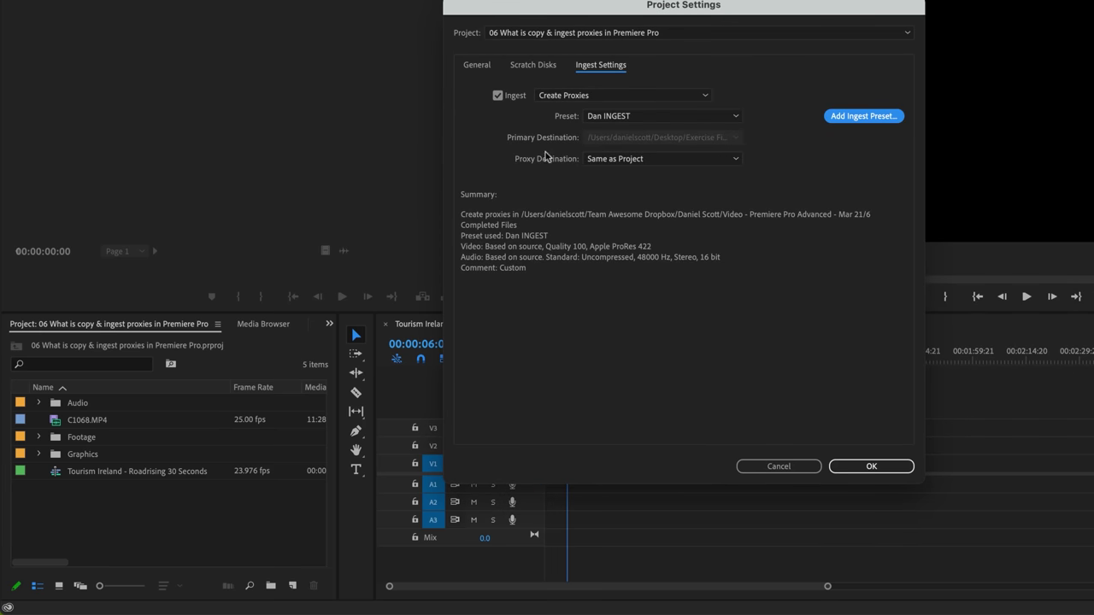
# Step: Confirm the current ingest settings and bring Premiere Pro back to the front
pyautogui.click(609, 121)
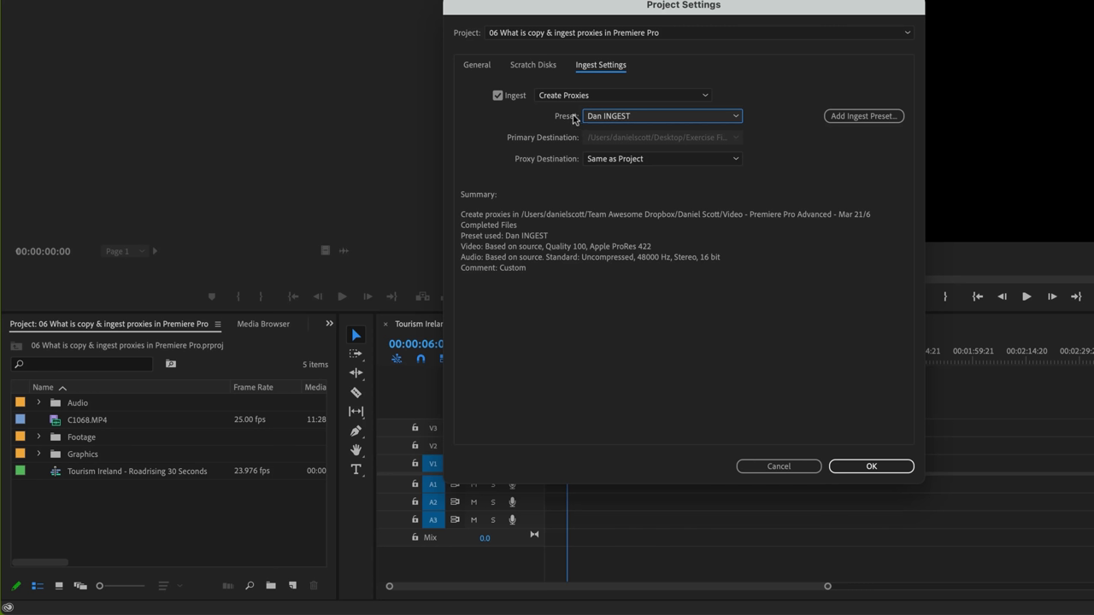
pyautogui.click(887, 467)
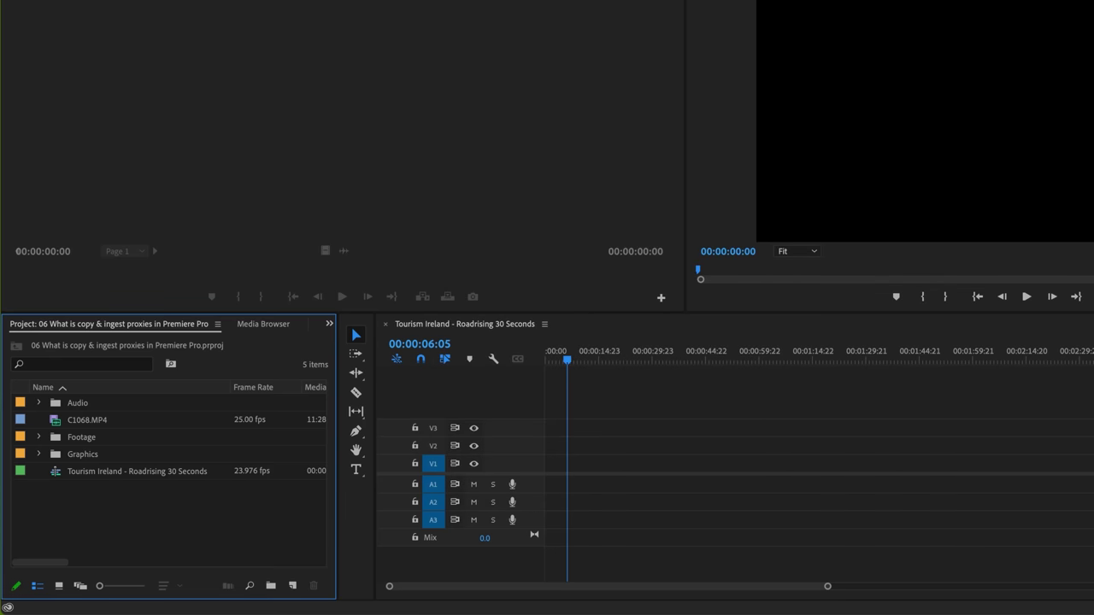
pyautogui.press('super+Tab')
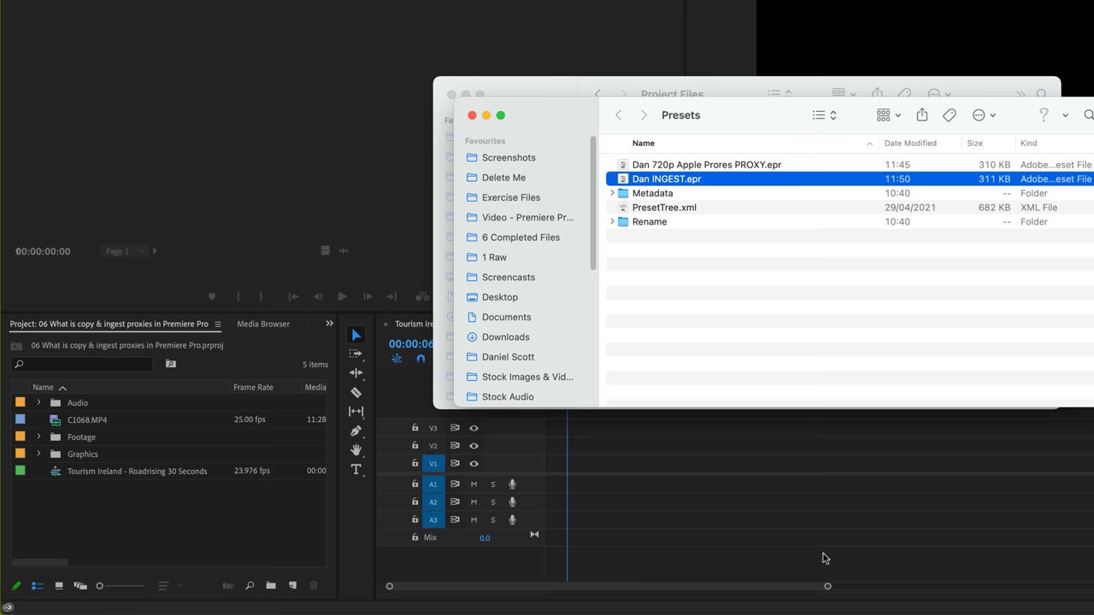
pyautogui.click(145, 501)
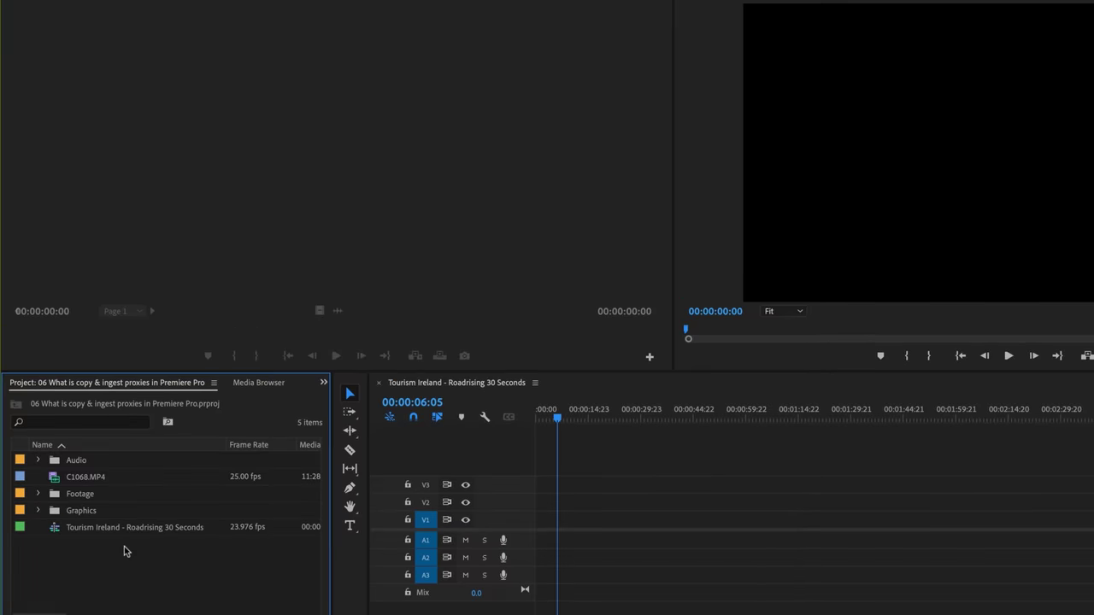
# Step: In Project Settings, set the ingest Proxy Destination to the Tourism Ireland Footage/Proxies folder
pyautogui.click(117, 8)
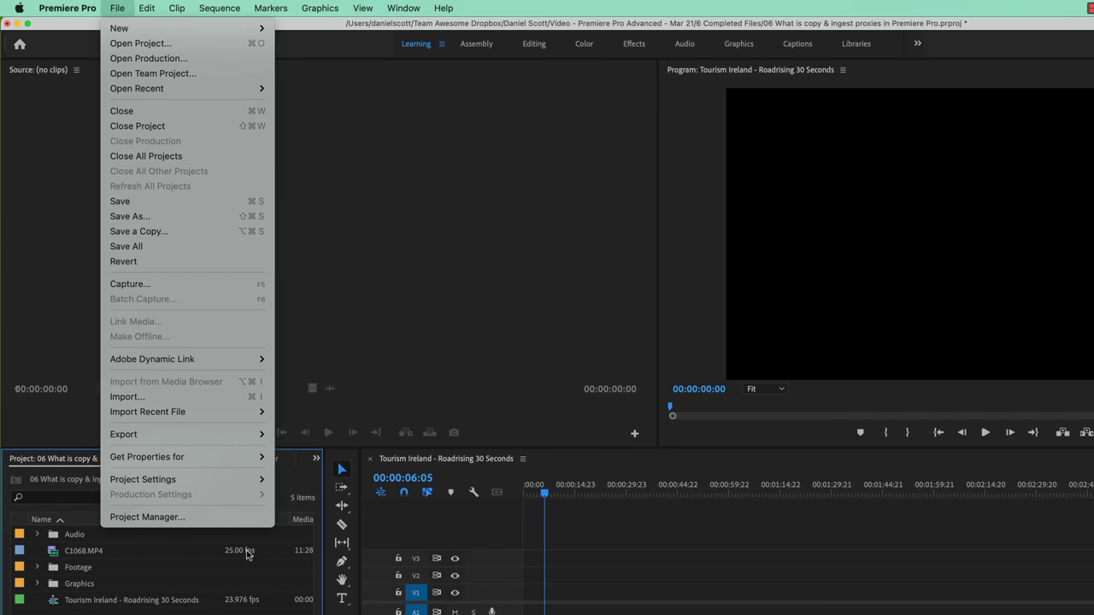
pyautogui.moveTo(248, 480)
pyautogui.click(344, 512)
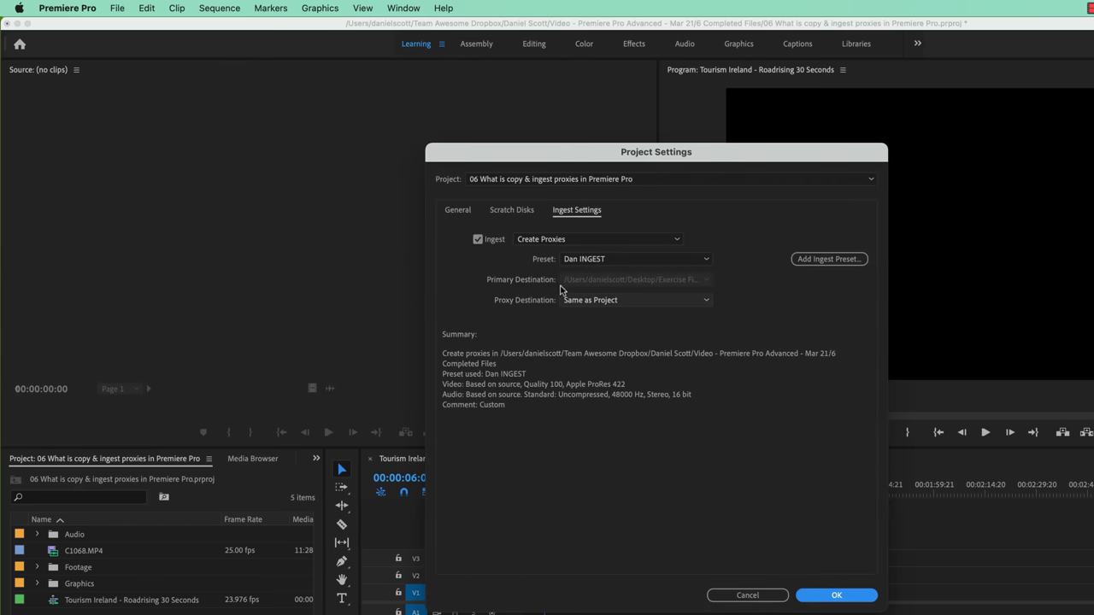
pyautogui.click(619, 304)
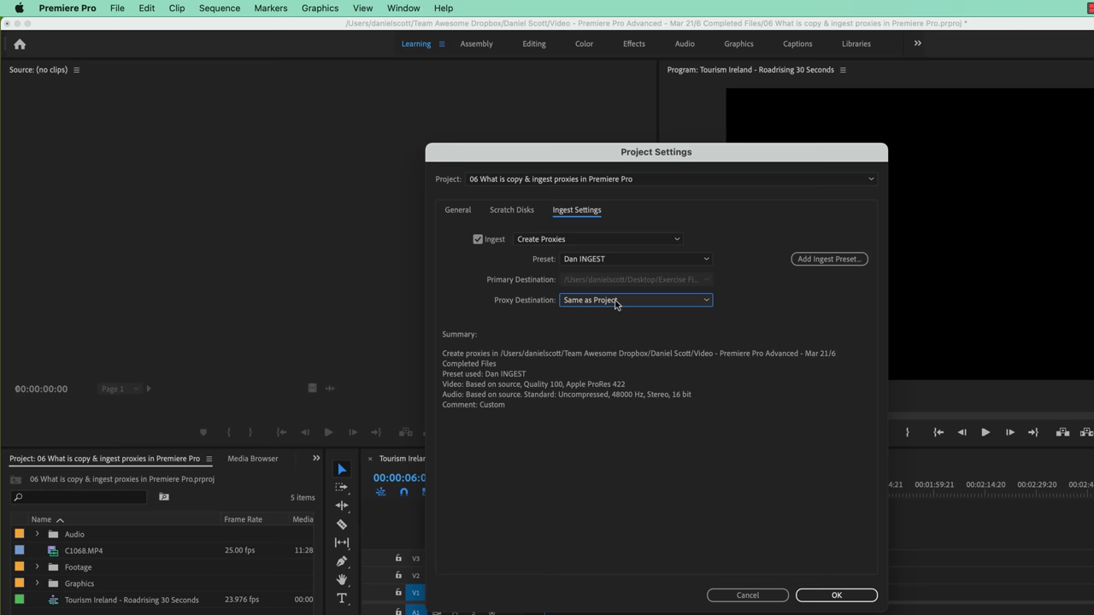
pyautogui.click(618, 302)
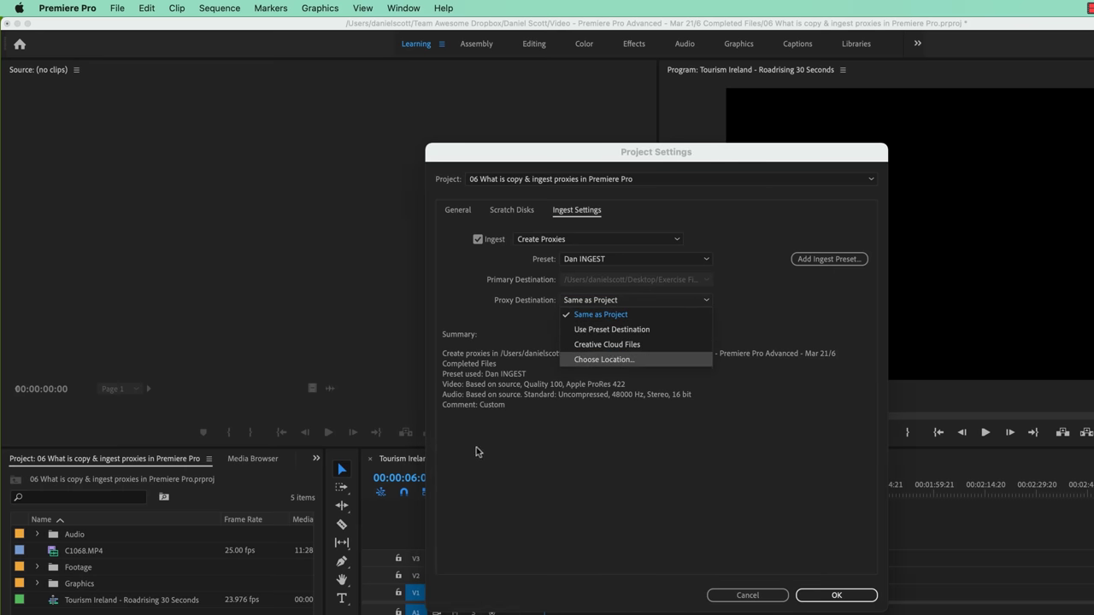
pyautogui.click(613, 359)
pyautogui.click(521, 259)
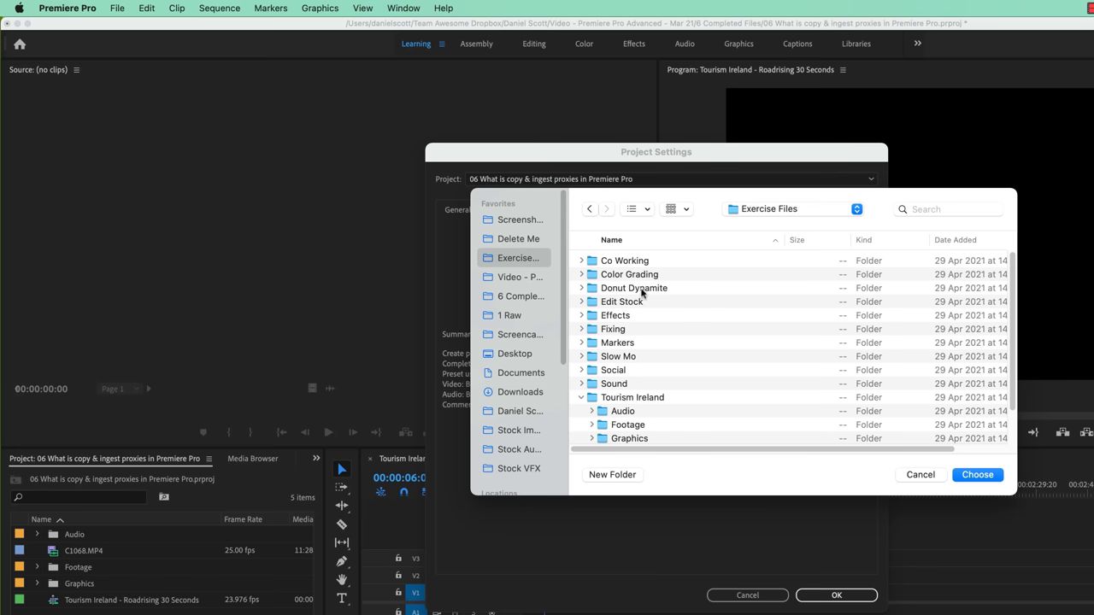
pyautogui.doubleClick(641, 421)
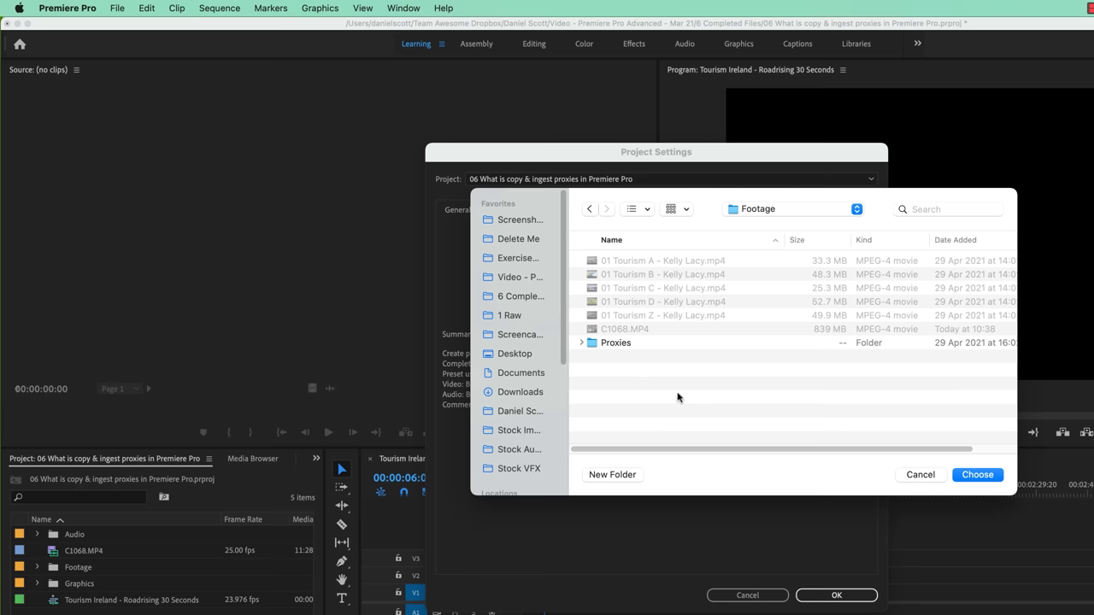
pyautogui.doubleClick(606, 344)
pyautogui.click(978, 476)
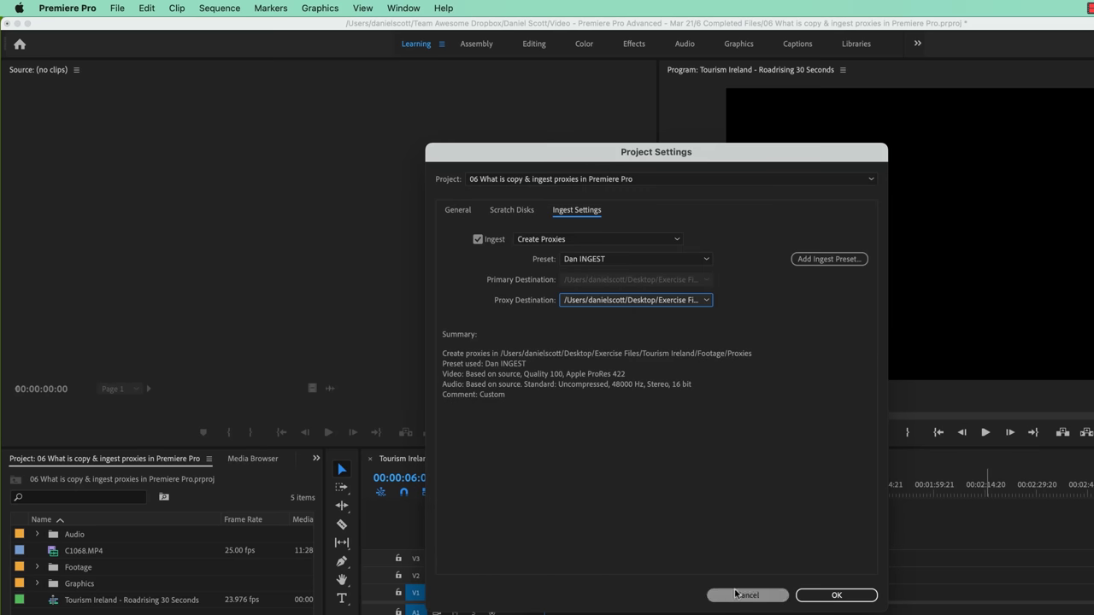
pyautogui.click(833, 595)
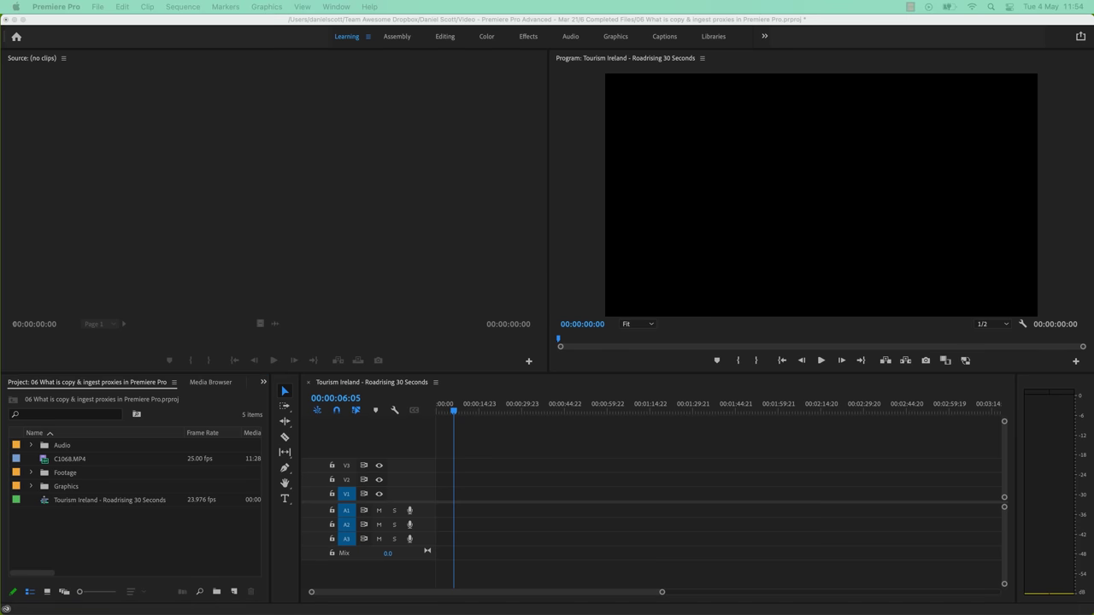
# Step: Drag R01_27_Mix Butter.mov from Exercise Files in Finder into Premiere's Project panel
pyautogui.press('super+Tab')
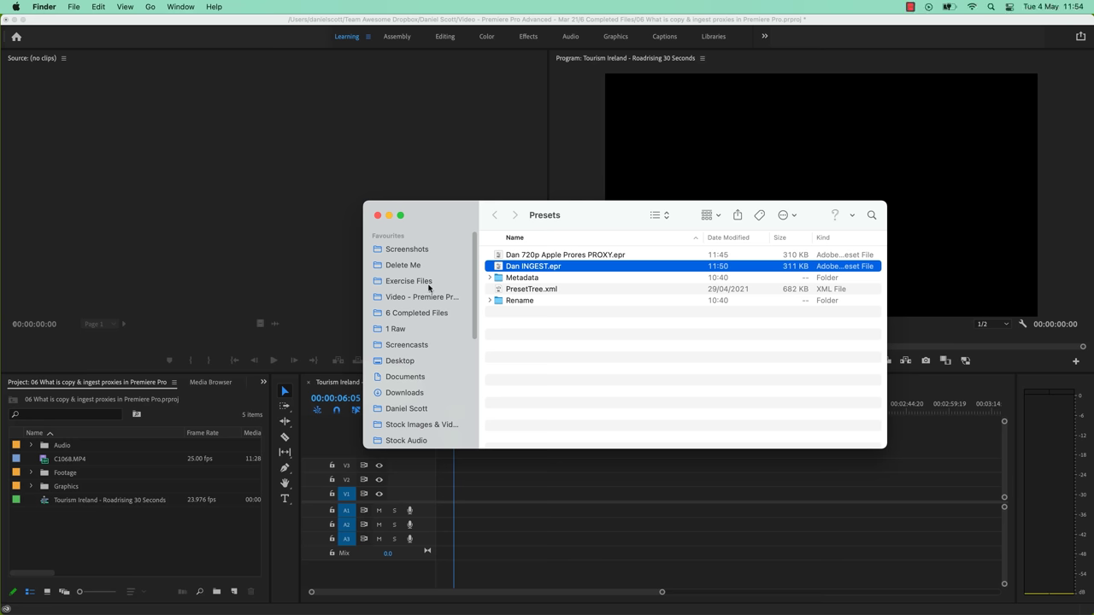
pyautogui.click(410, 282)
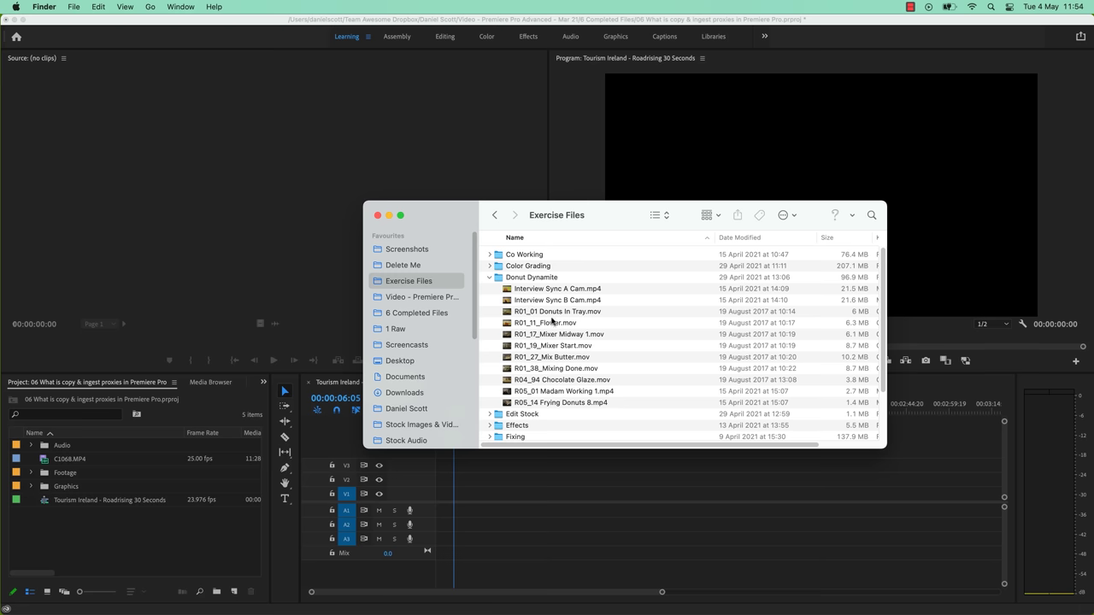
pyautogui.click(545, 357)
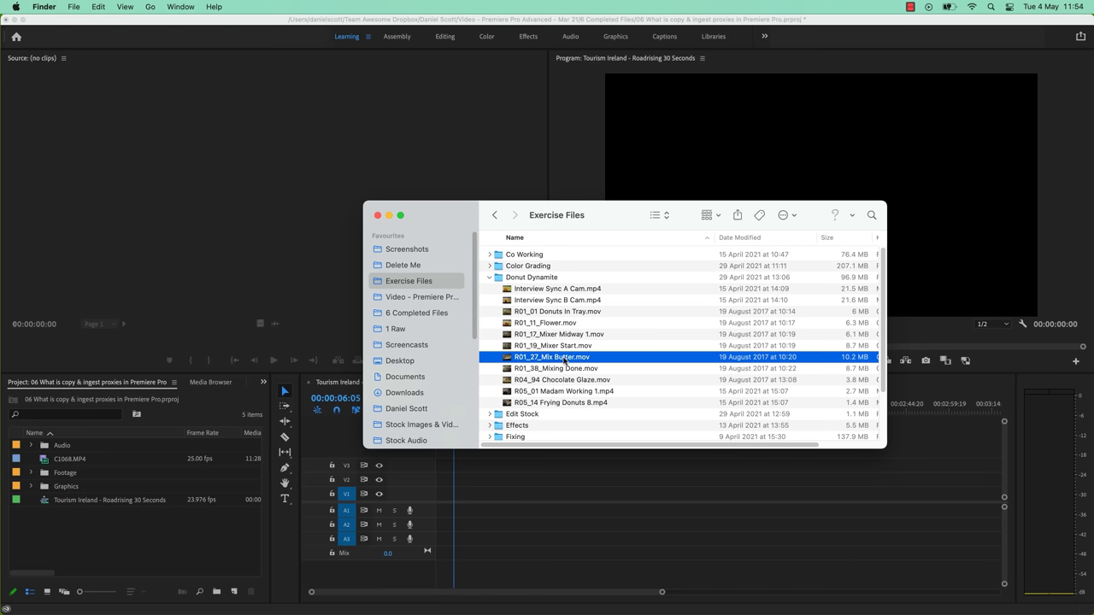
pyautogui.moveTo(570, 360); pyautogui.dragTo(182, 542)
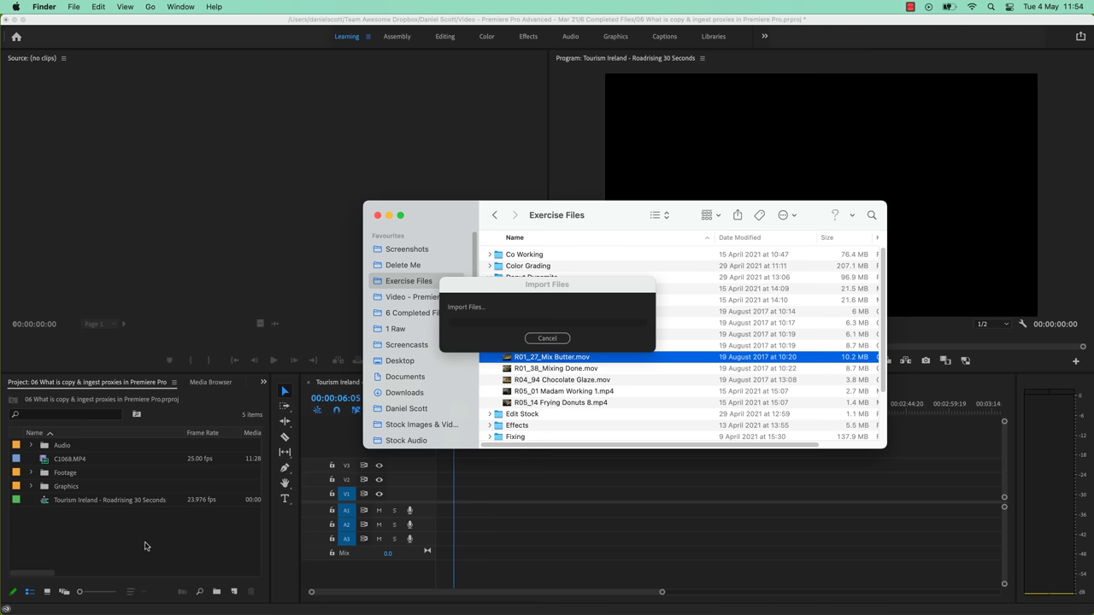
pyautogui.click(171, 545)
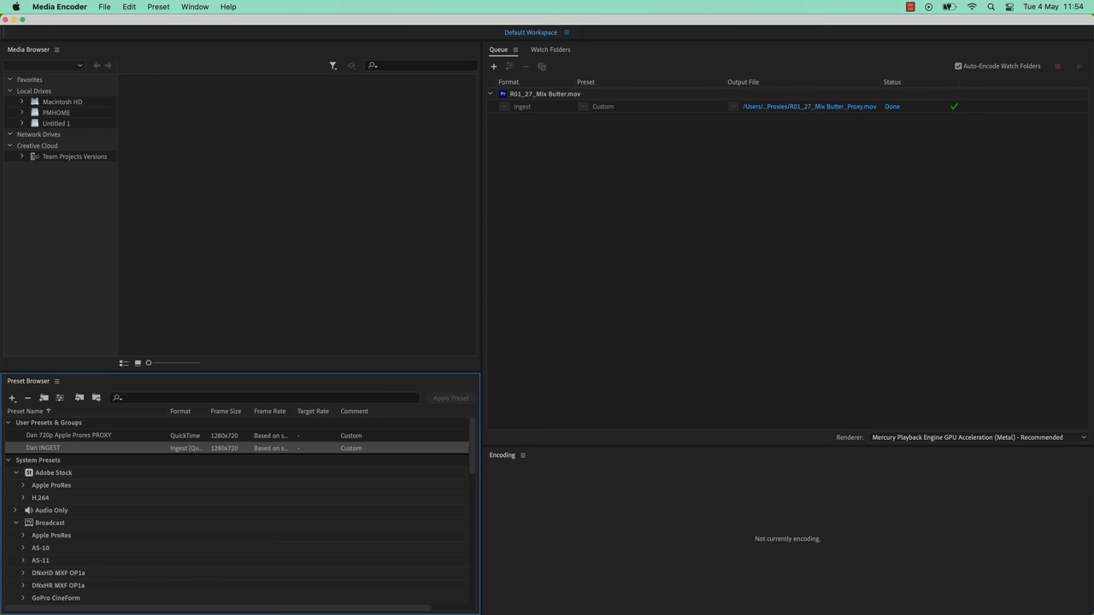
pyautogui.press('super+Tab')
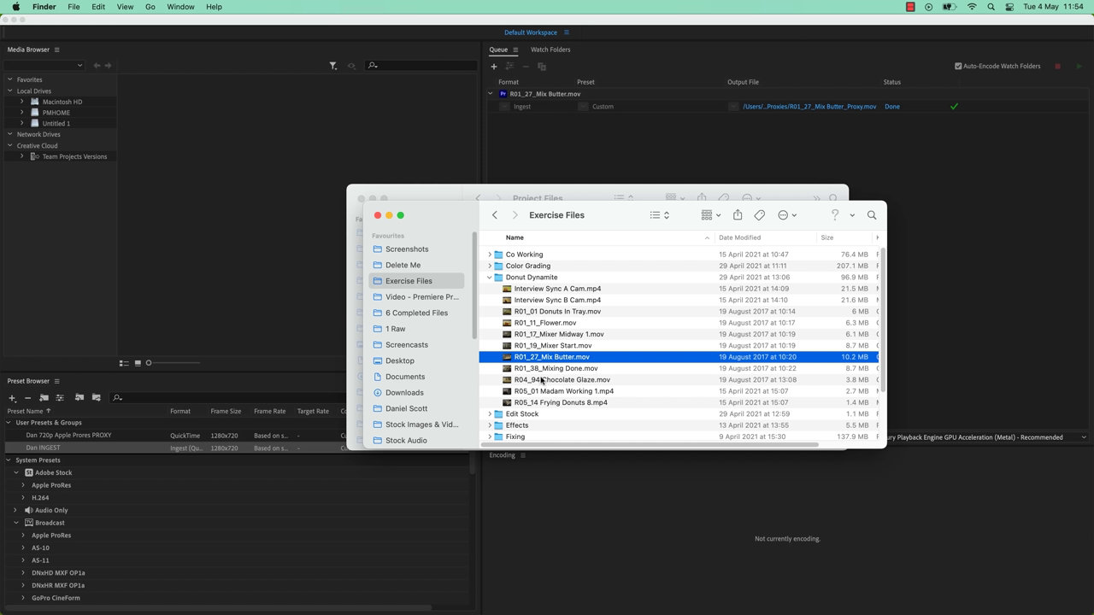
pyautogui.click(490, 279)
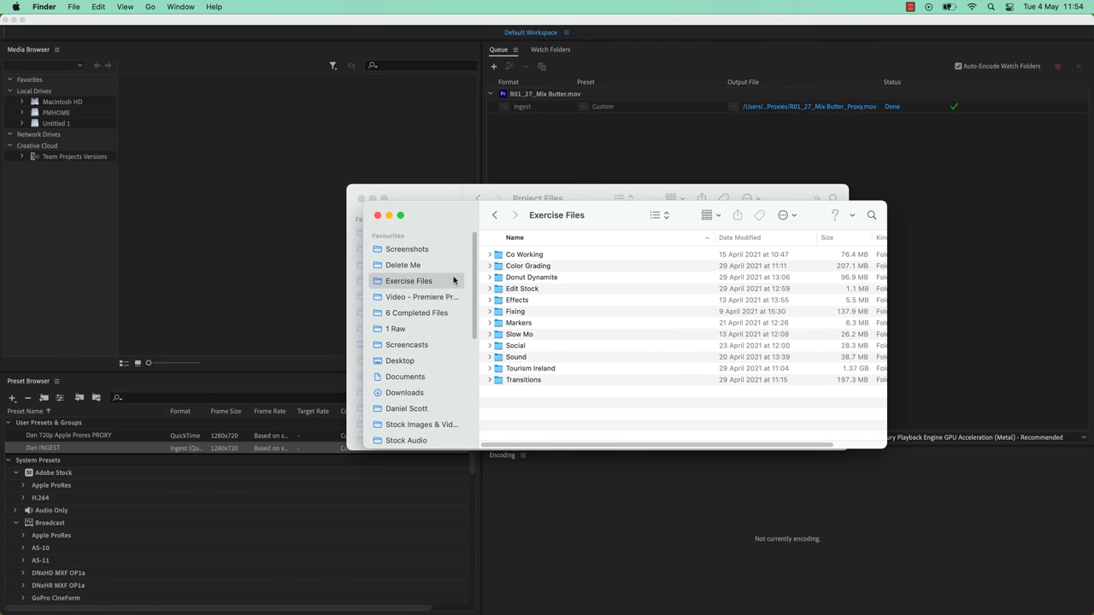
pyautogui.click(524, 380)
pyautogui.doubleClick(527, 369)
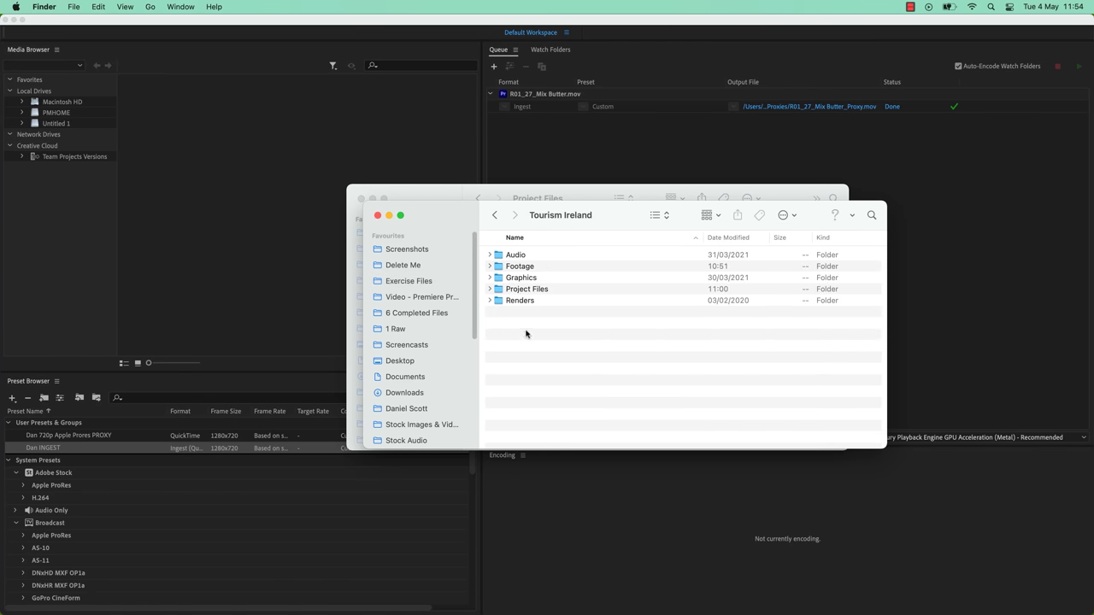
pyautogui.doubleClick(517, 266)
pyautogui.click(552, 393)
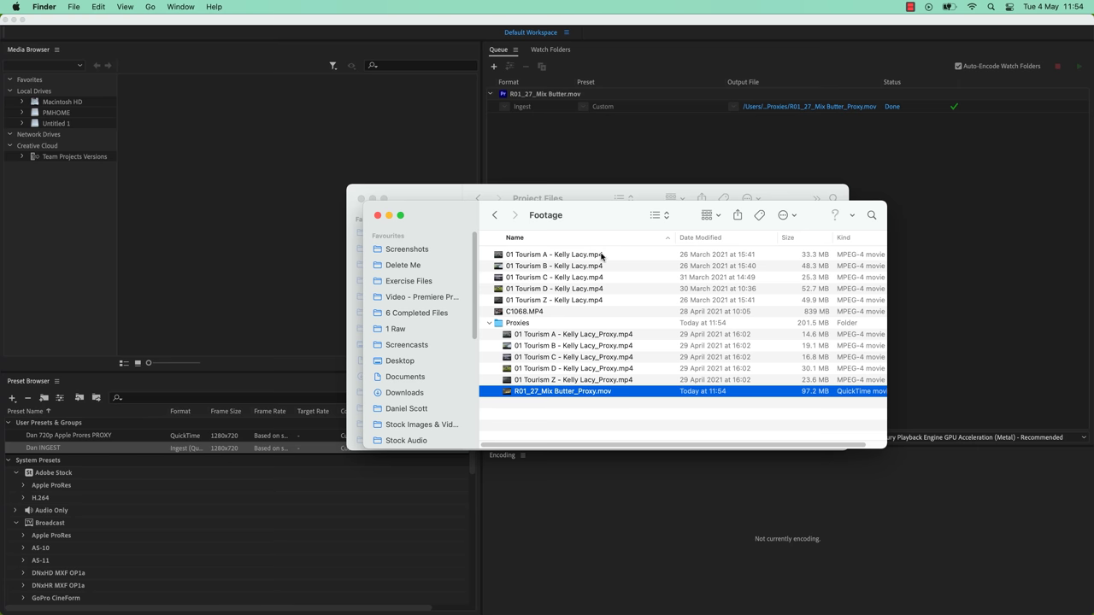
pyautogui.press('space')
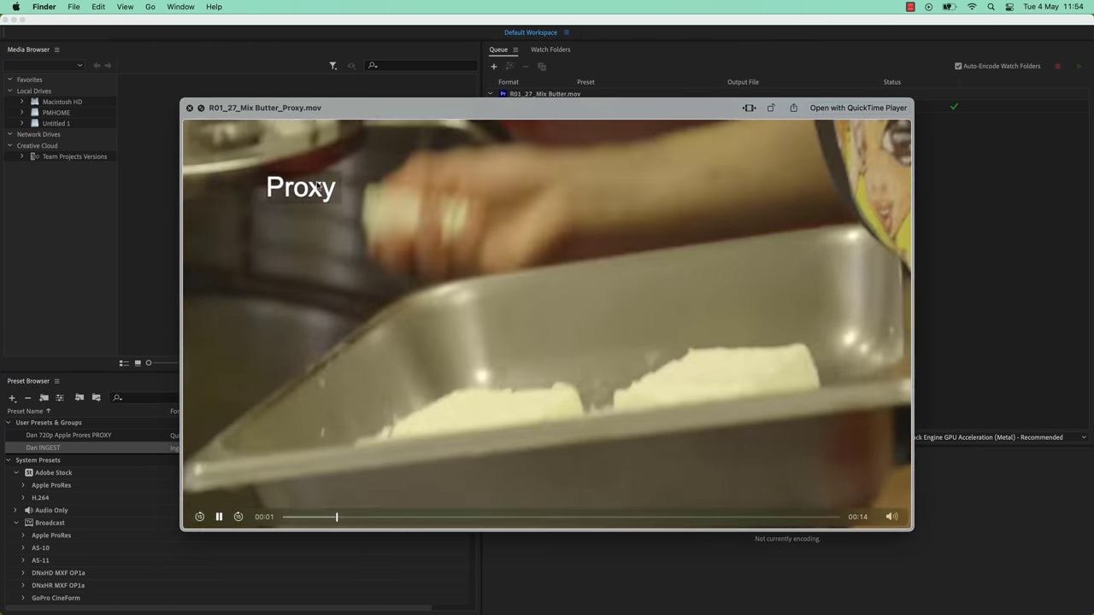
pyautogui.press('space')
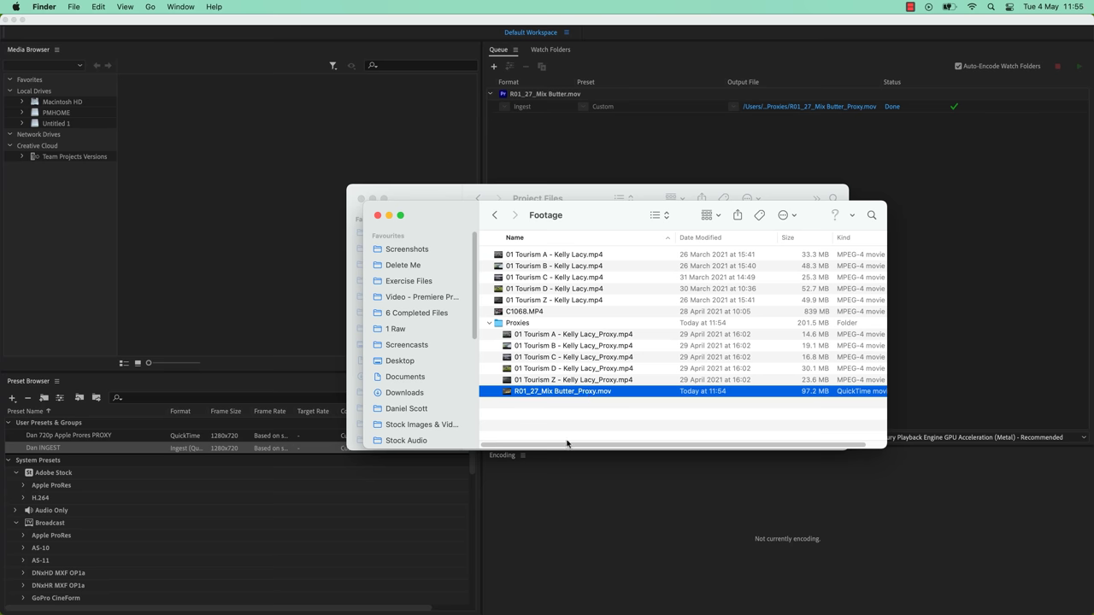
pyautogui.click(171, 367)
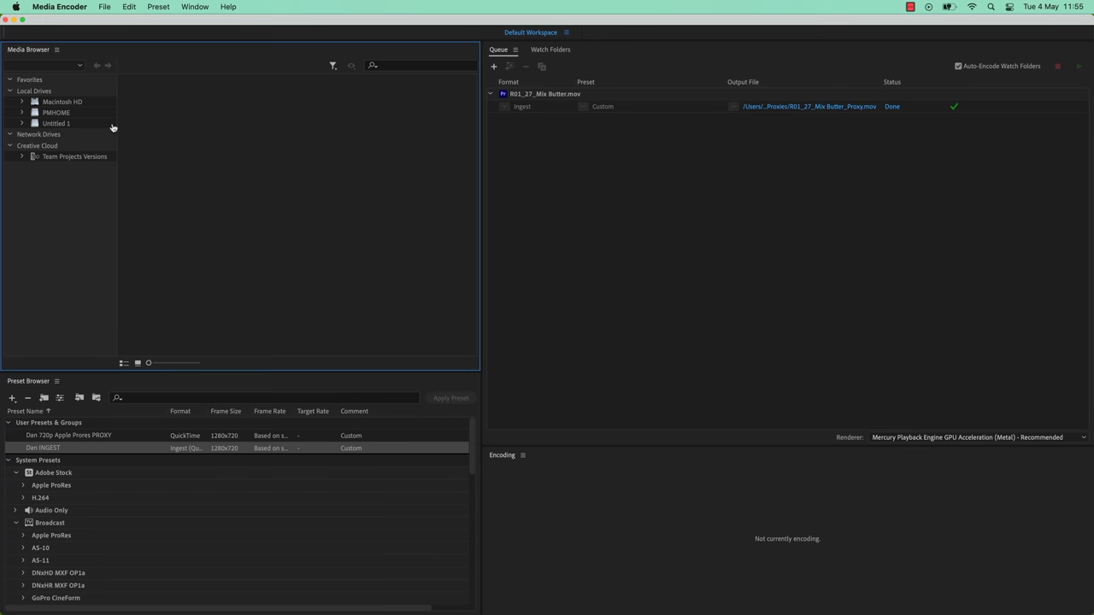
# Step: Create a new sequence from the Mix Butter clip and start playing it
pyautogui.press('super+Tab')
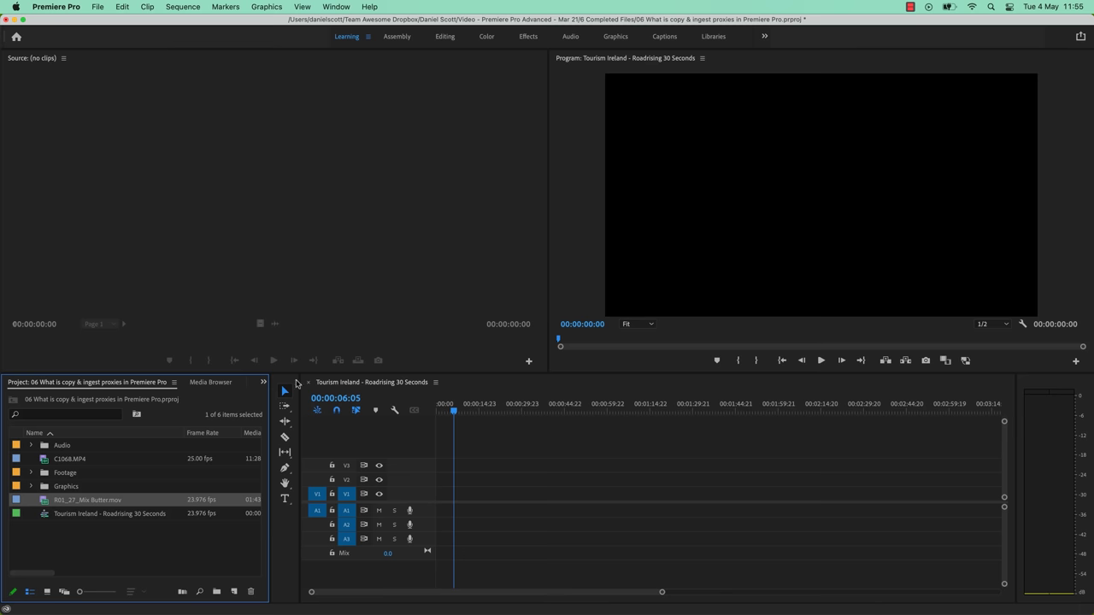
pyautogui.rightClick(49, 504)
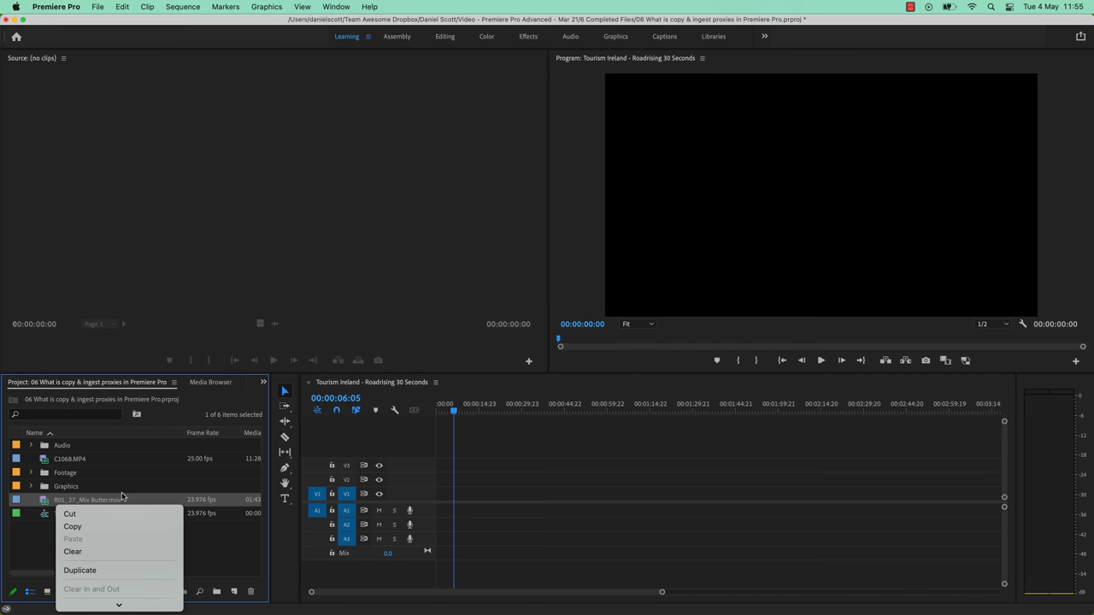
pyautogui.moveTo(137, 609)
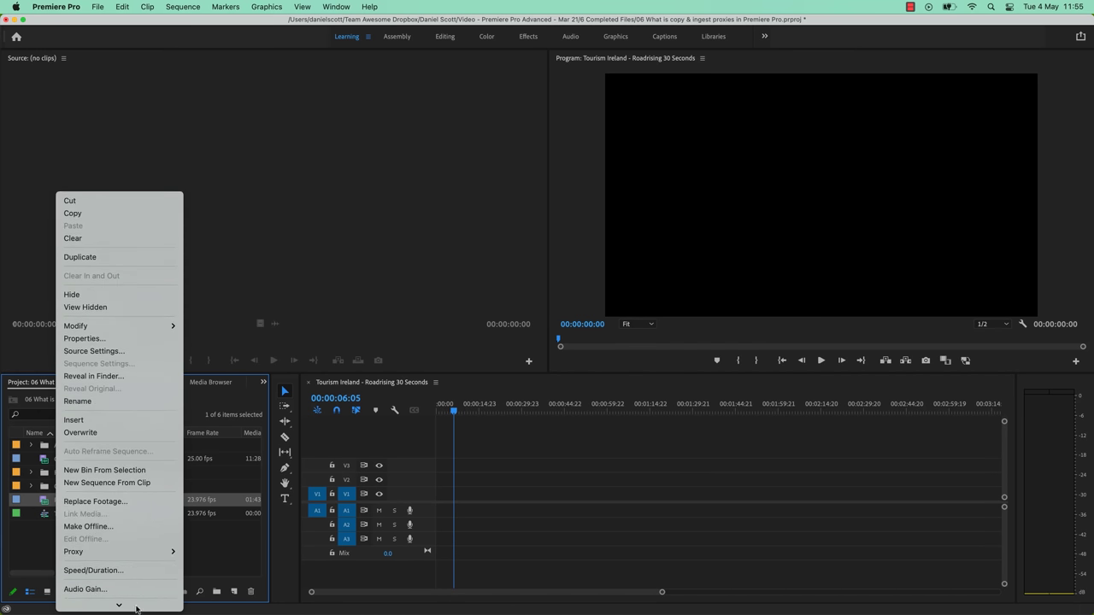
pyautogui.click(149, 486)
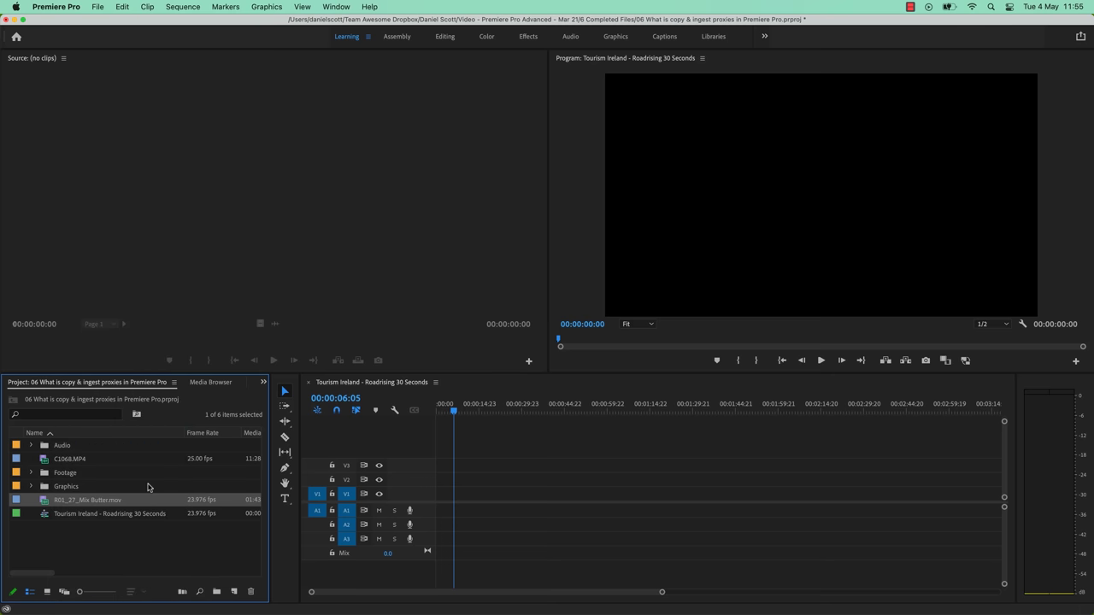
pyautogui.press('space')
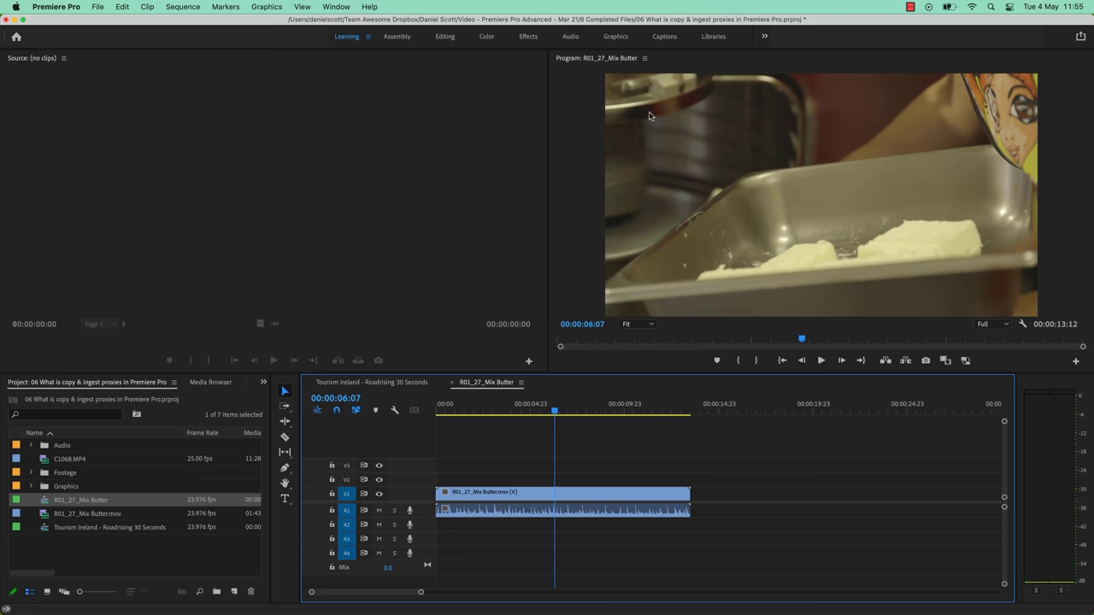
# Step: Turn Comparison View off and toggle proxy playback several times, leaving proxies on
pyautogui.click(944, 360)
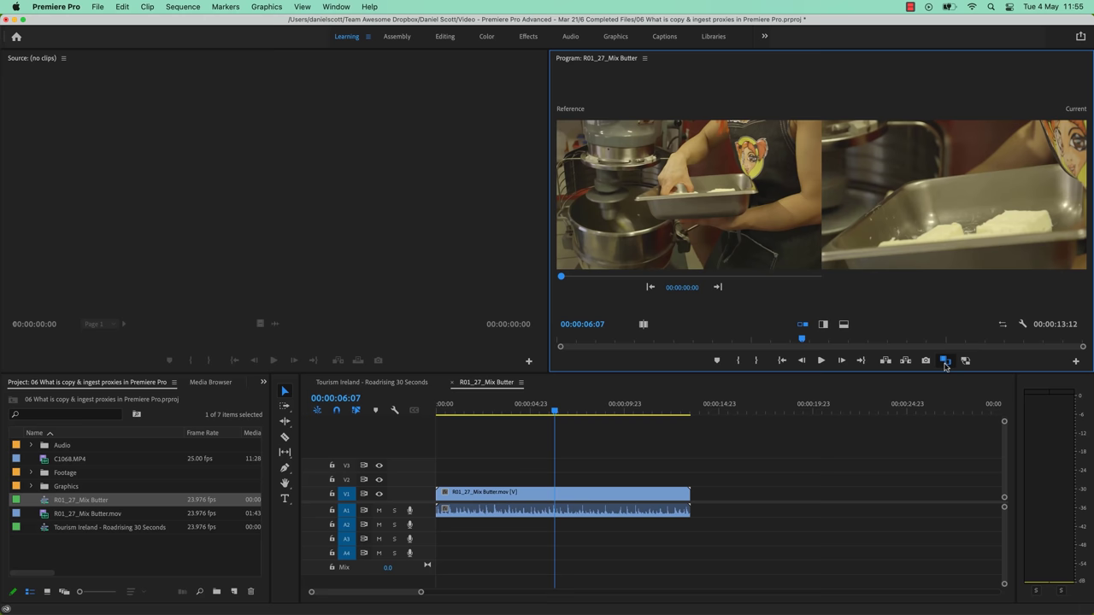
pyautogui.click(945, 361)
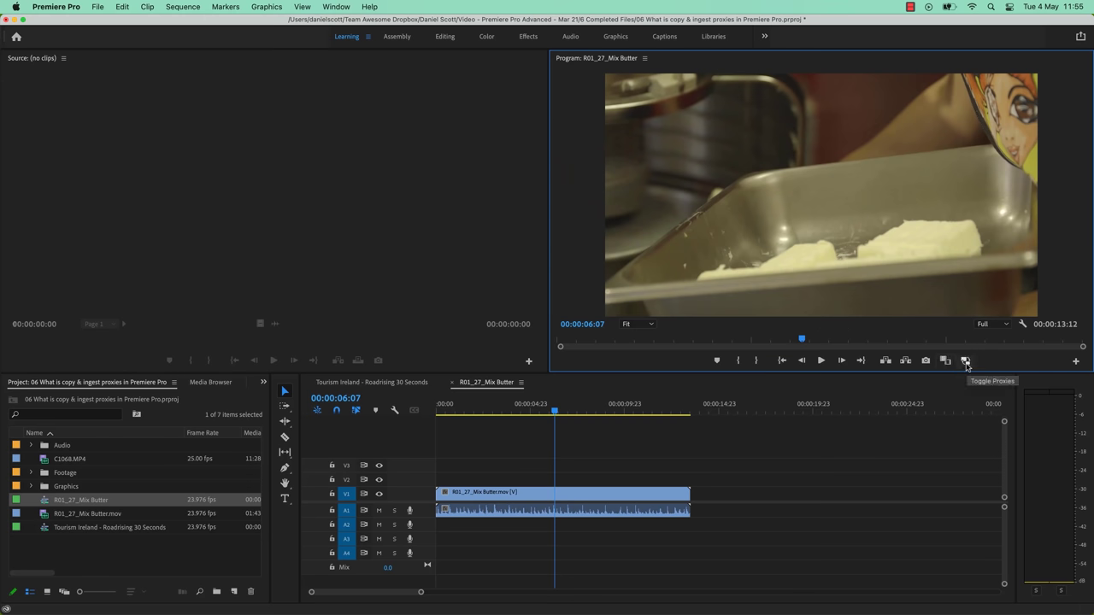
pyautogui.click(966, 361)
pyautogui.click(966, 362)
pyautogui.click(966, 362)
pyautogui.click(966, 362)
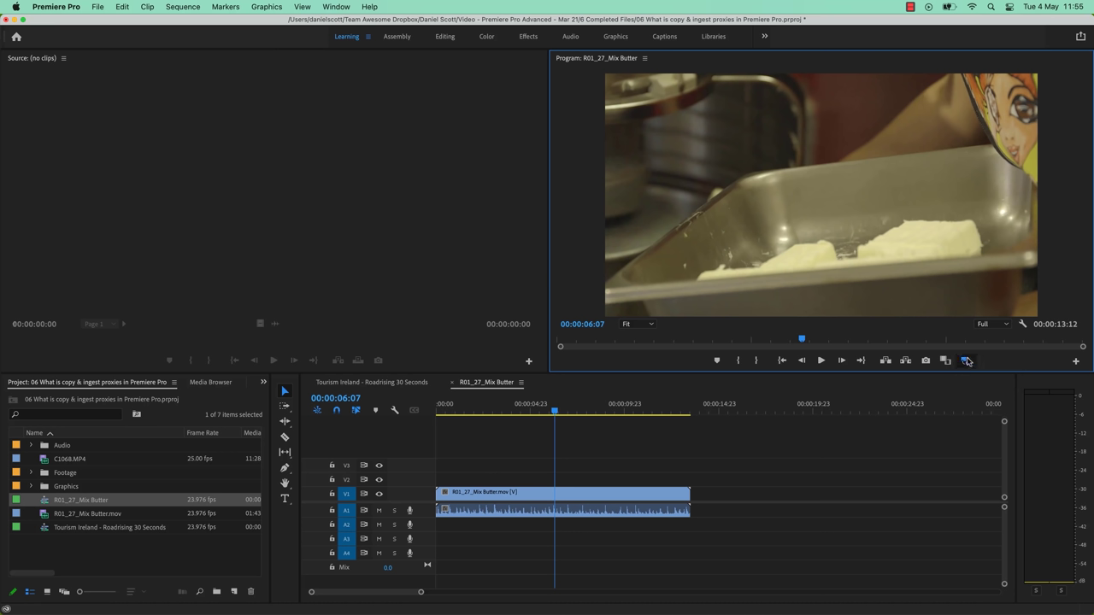
pyautogui.click(965, 361)
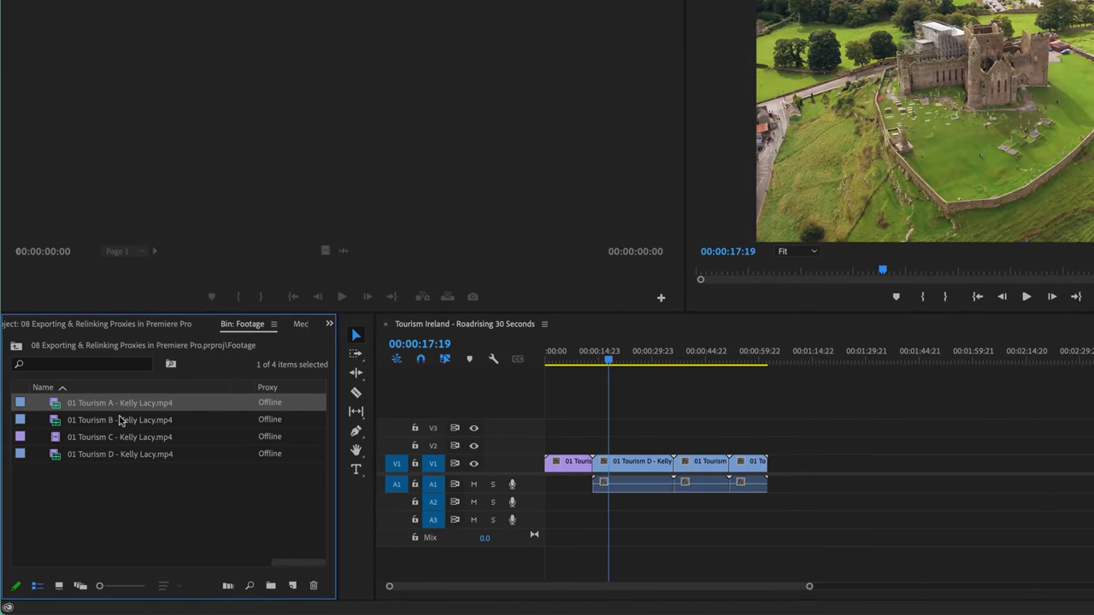
# Step: Browse the Proxy submenu (Create/Attach Proxies) for the 01 Tourism A clip
pyautogui.rightClick(116, 410)
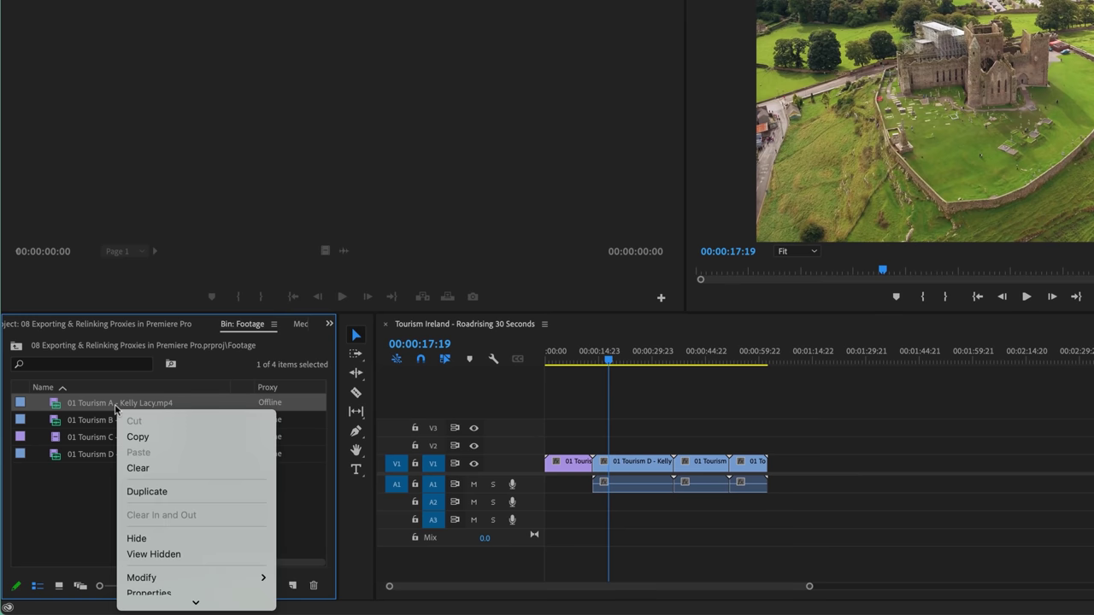
pyautogui.scroll(-2, 216, 562)
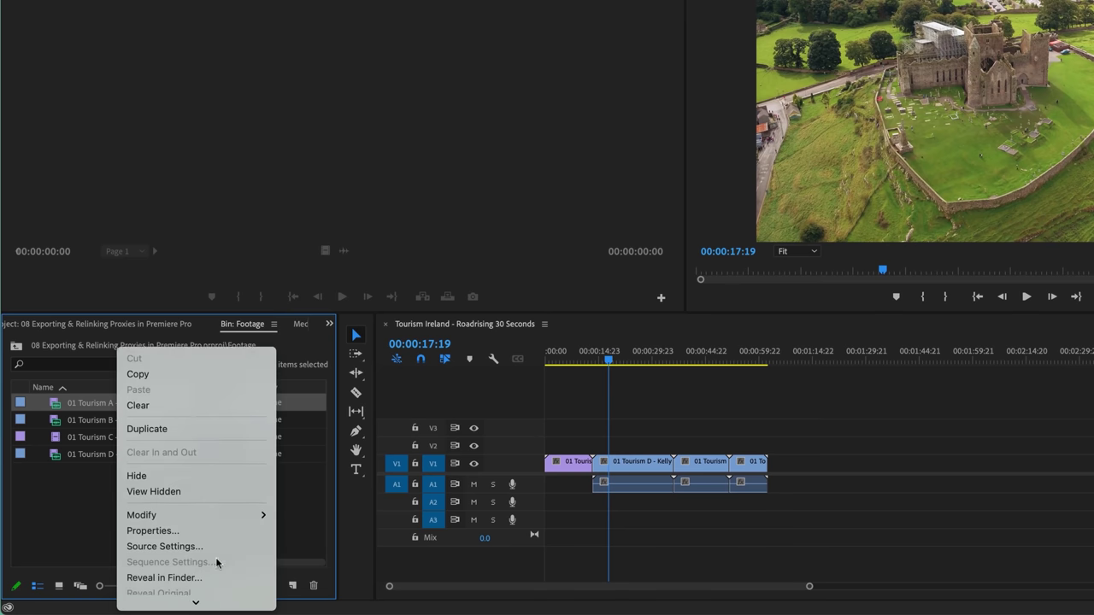
pyautogui.scroll(-5, 217, 562)
pyautogui.moveTo(216, 374)
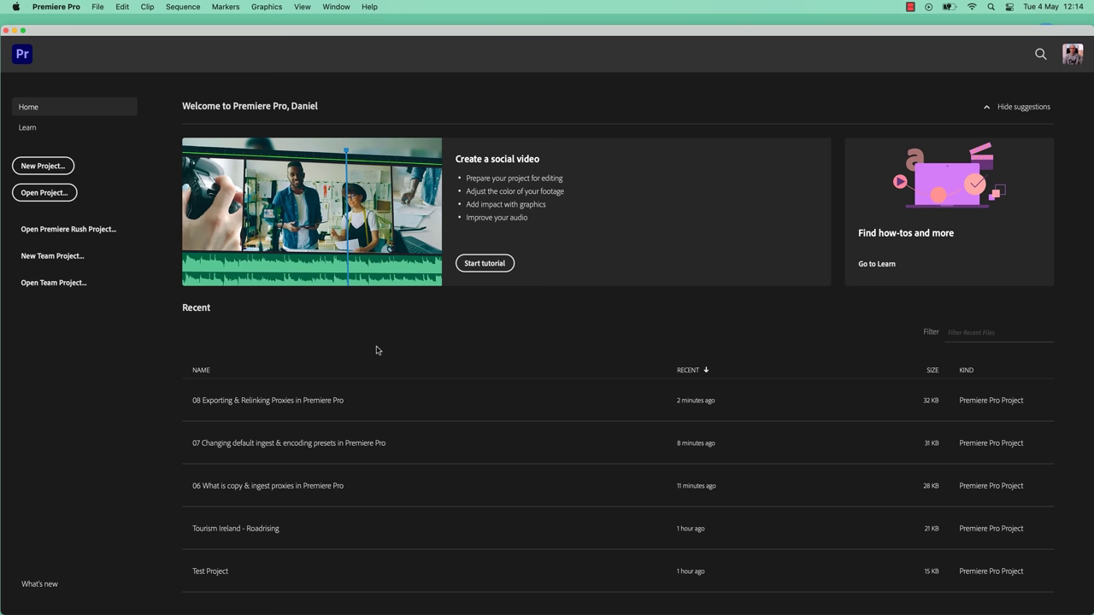
# Step: Open 08 Exporting & Relinking Proxies, set all missing proxies offline, and select Tourism clips A–D
pyautogui.click(342, 401)
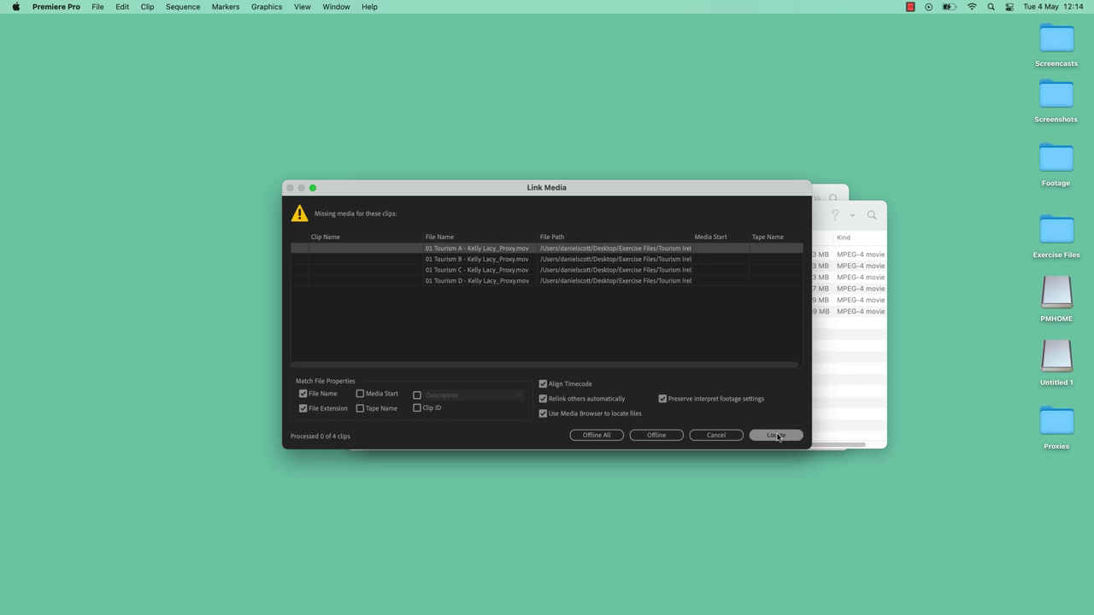
pyautogui.click(597, 435)
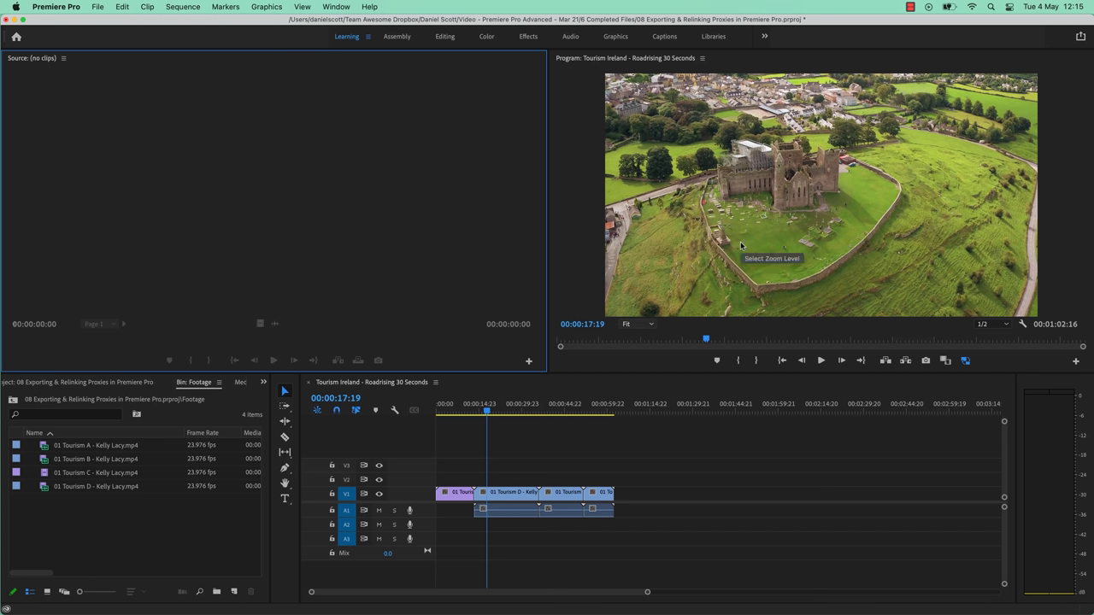
pyautogui.click(68, 448)
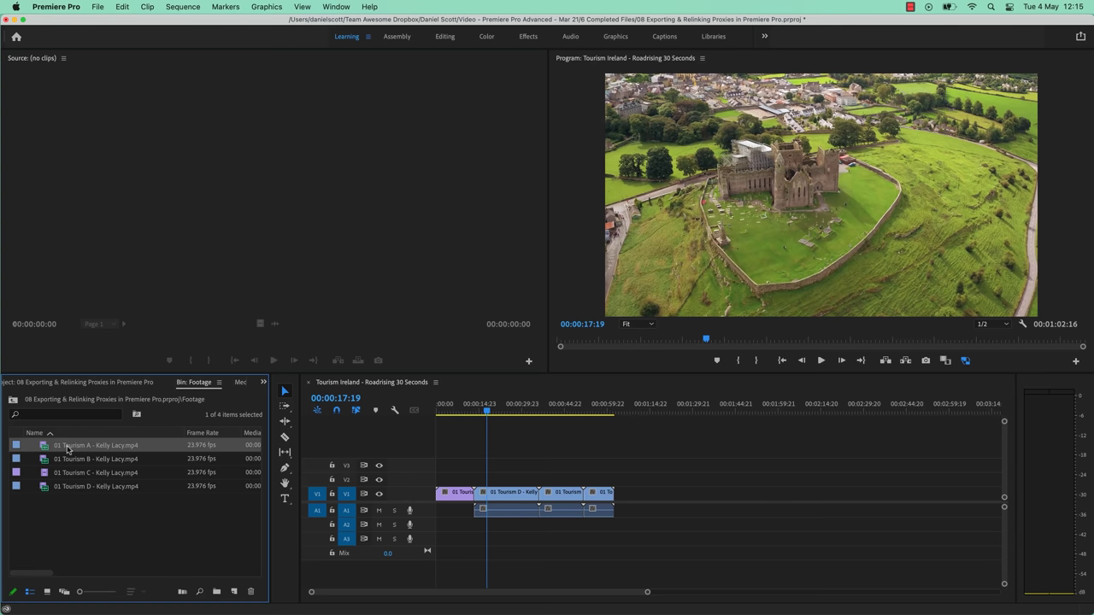
pyautogui.click(72, 460)
pyautogui.click(77, 475)
pyautogui.click(81, 486)
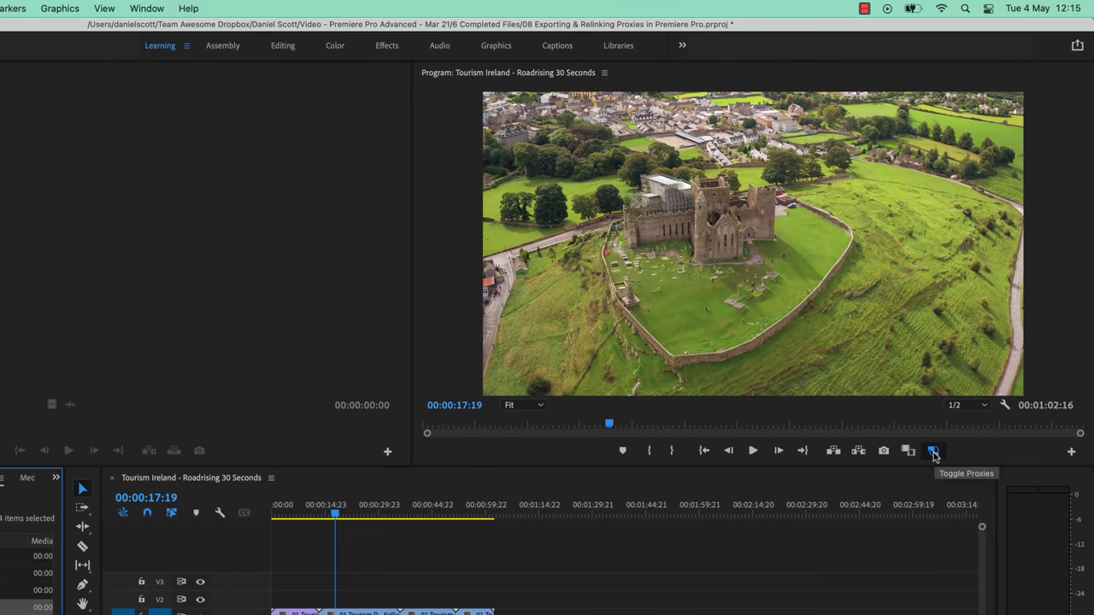
# Step: Toggle proxy playback off and back on, then scroll the bin to the Proxy column
pyautogui.click(966, 360)
pyautogui.click(934, 452)
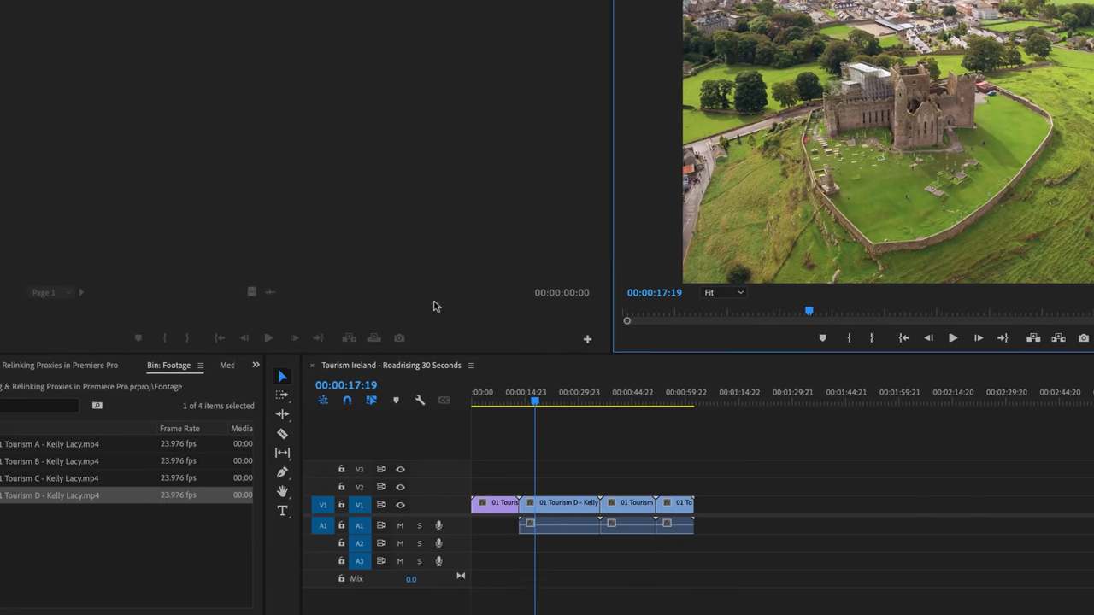
pyautogui.moveTo(54, 567); pyautogui.dragTo(323, 567)
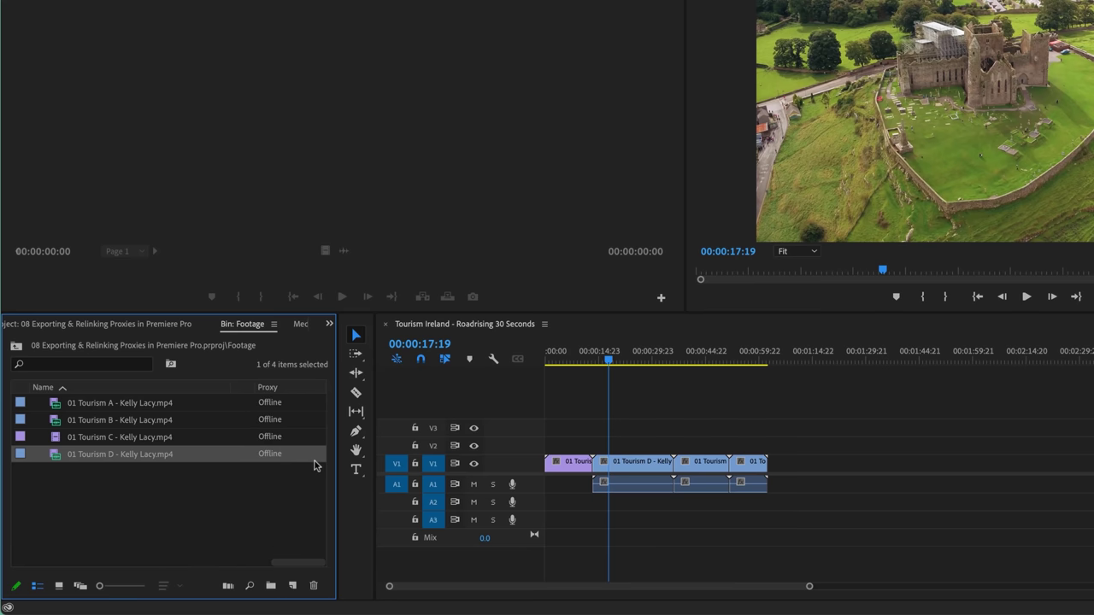
# Step: Tick Proxy in Metadata Display after searching 'prox', then select all four clips
pyautogui.rightClick(274, 391)
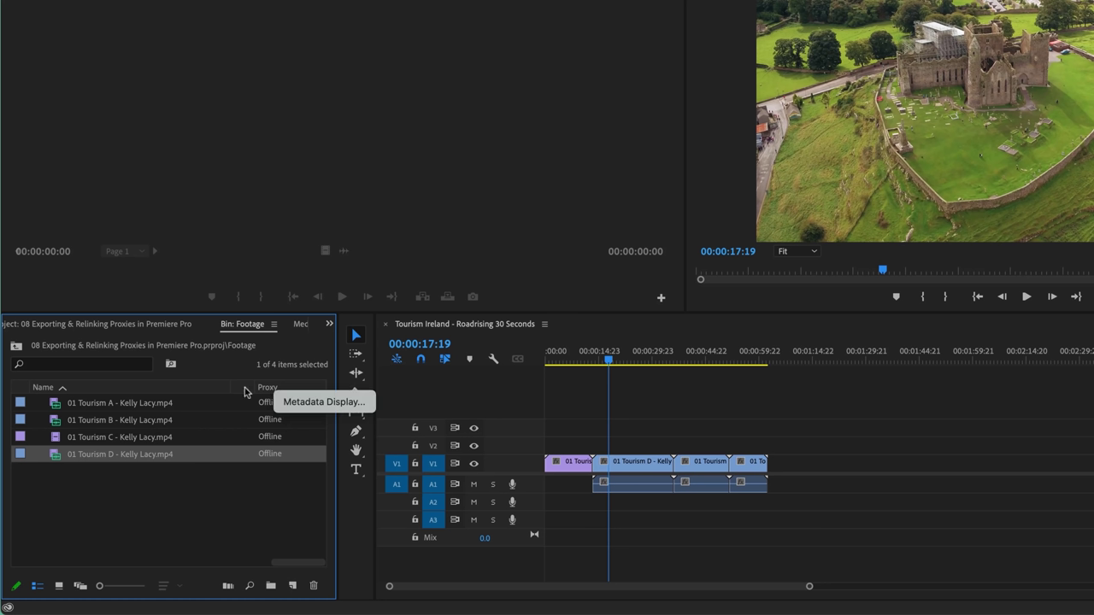
pyautogui.click(313, 402)
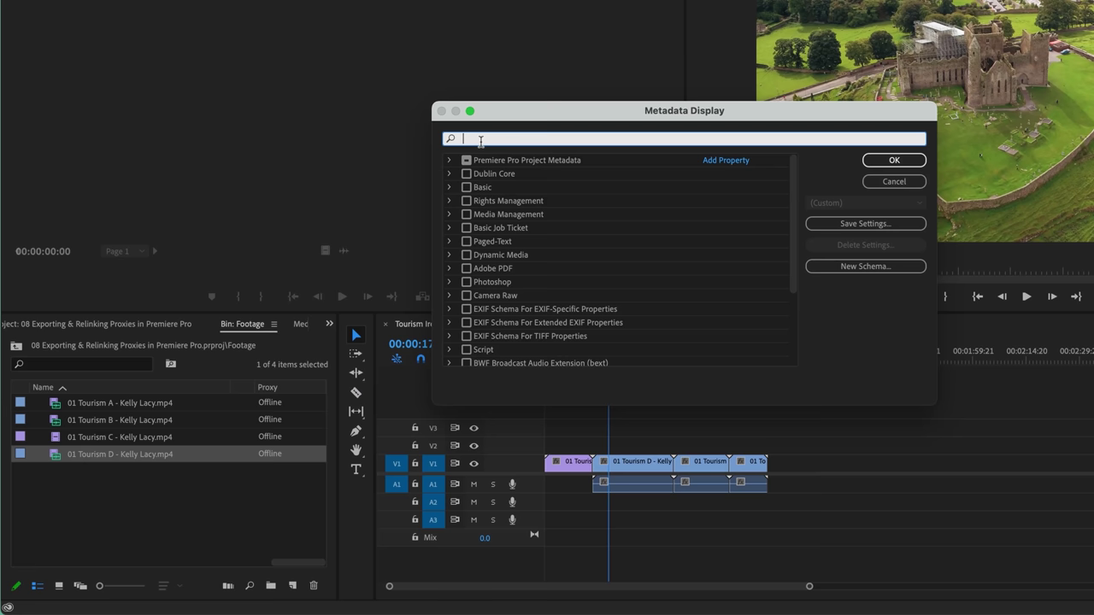
pyautogui.write('prox')
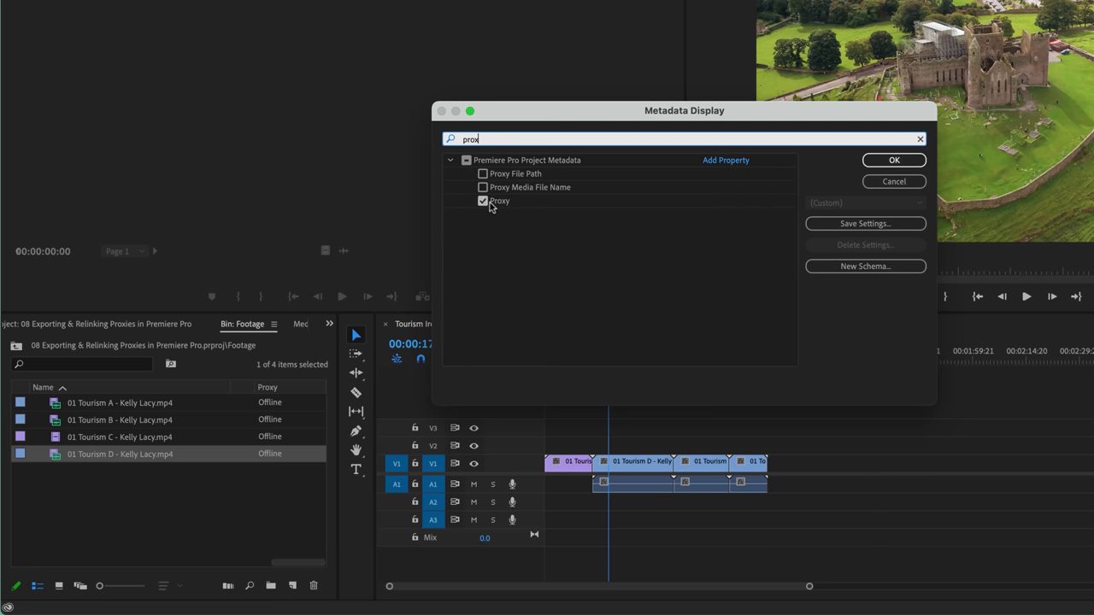
pyautogui.click(894, 160)
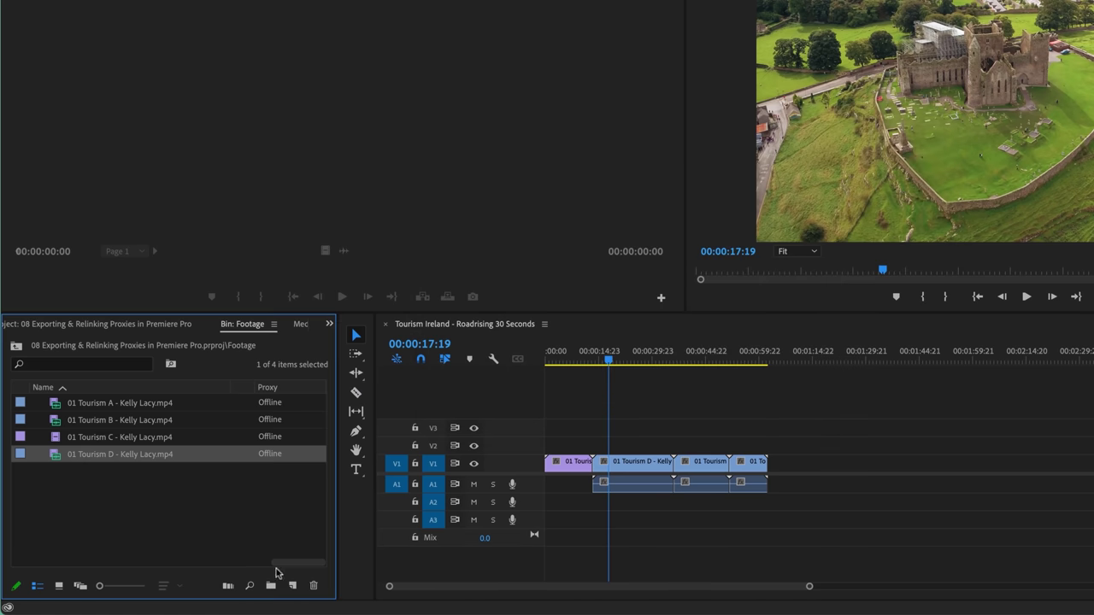
pyautogui.hotkey('ctrl', 'a')
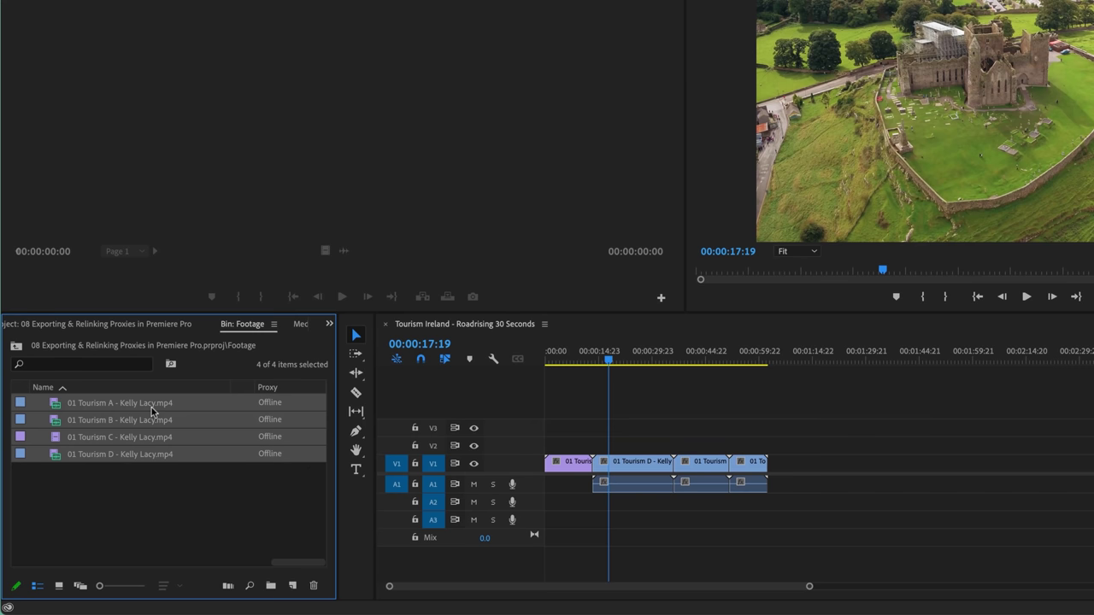
# Step: Attach the _Proxy.mov files from Desktop/Proxies to the four selected Tourism clips
pyautogui.rightClick(108, 407)
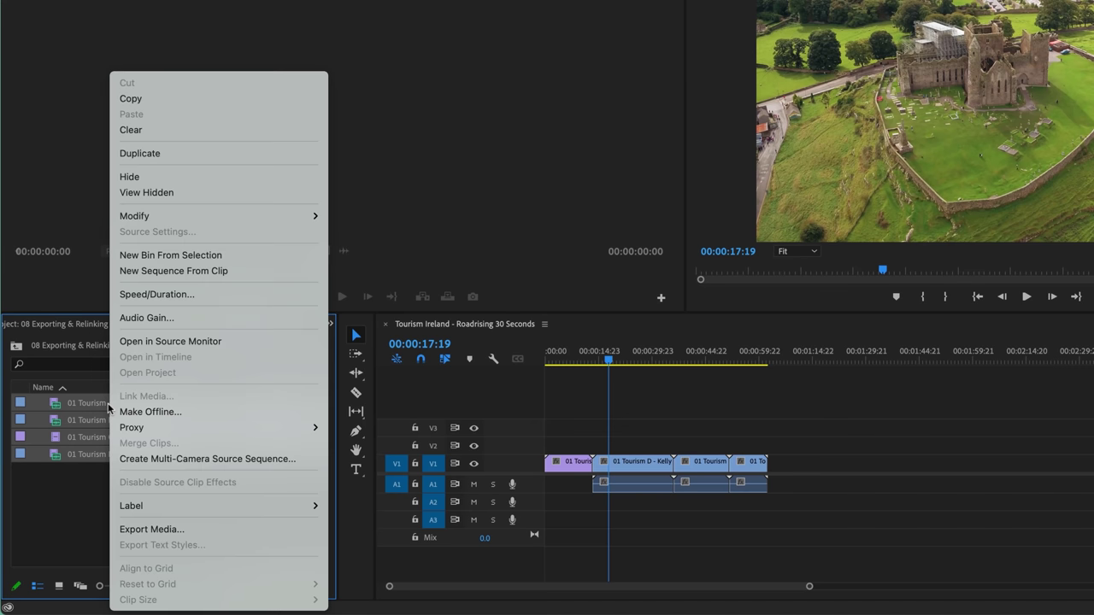
pyautogui.moveTo(145, 429)
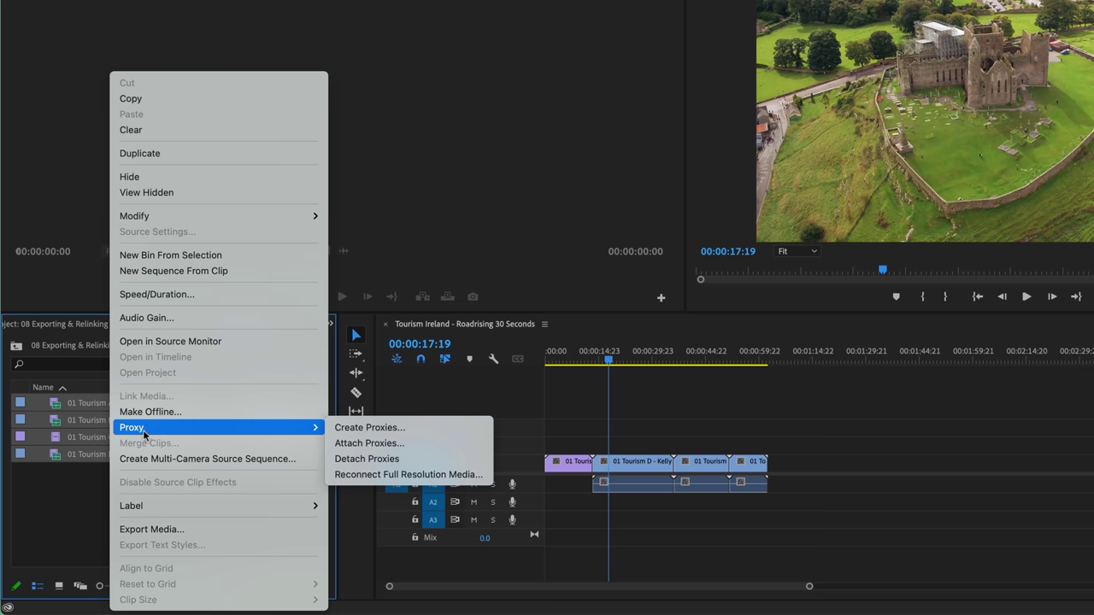
pyautogui.click(381, 445)
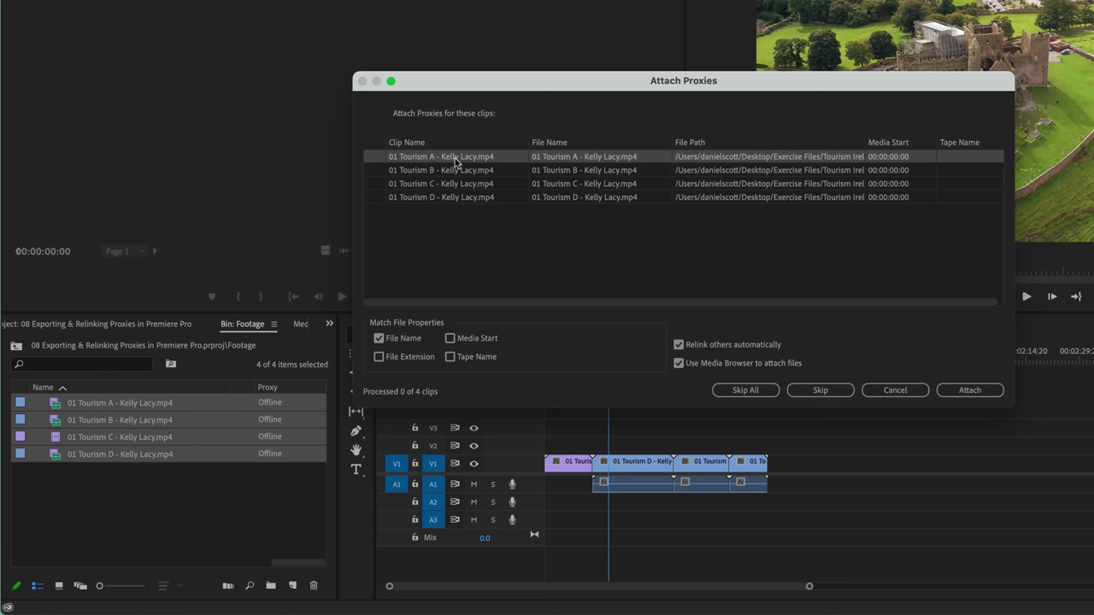
pyautogui.click(971, 390)
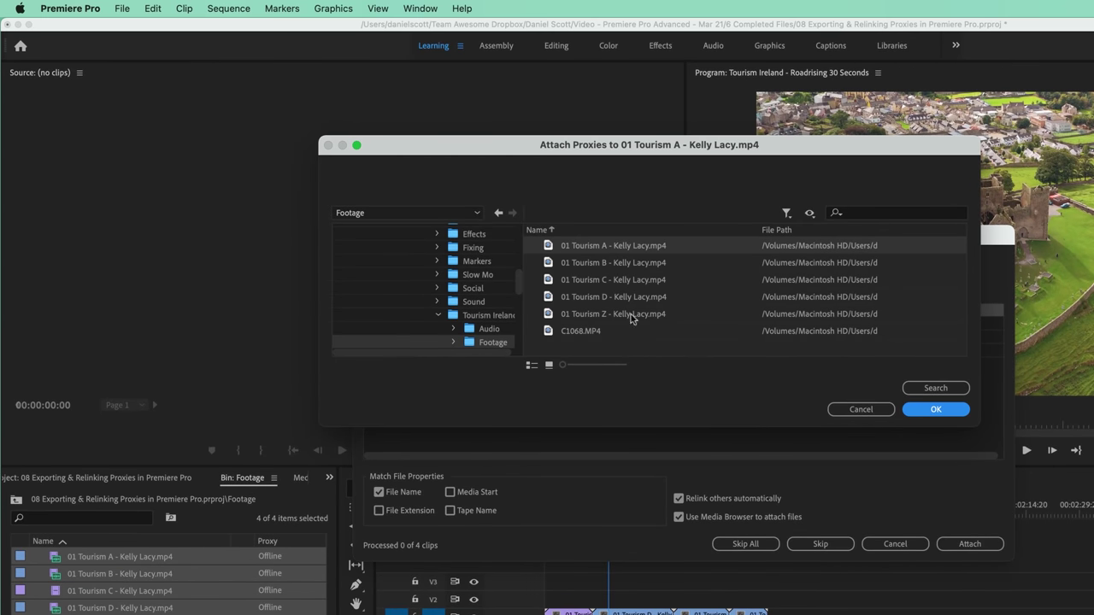
pyautogui.moveTo(516, 288)
pyautogui.mouseDown()
pyautogui.moveTo(520, 242)
pyautogui.moveTo(518, 267)
pyautogui.mouseUp()
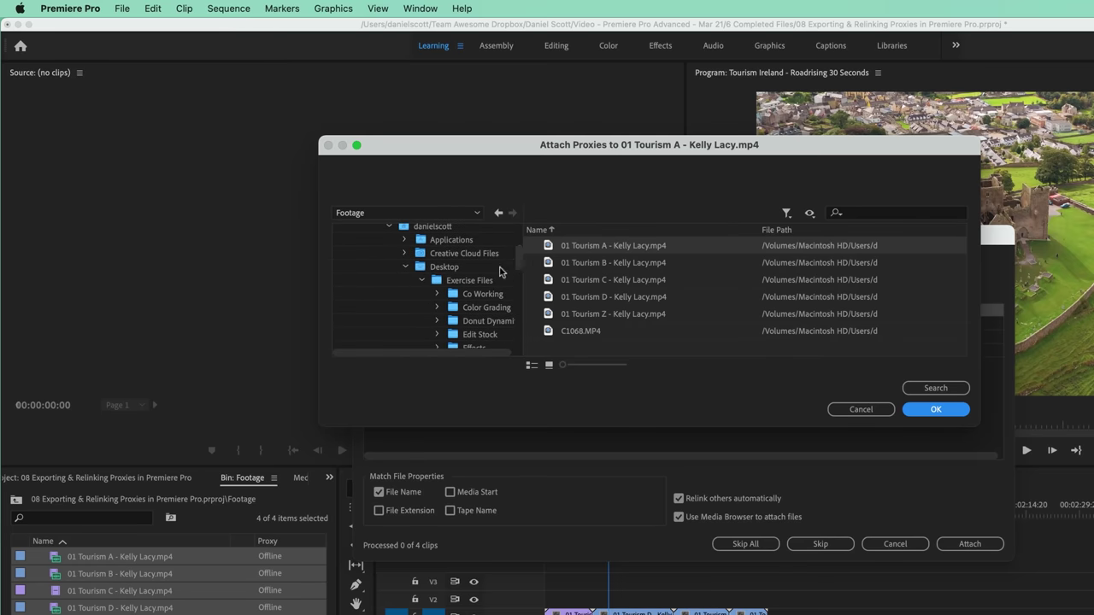
pyautogui.click(448, 268)
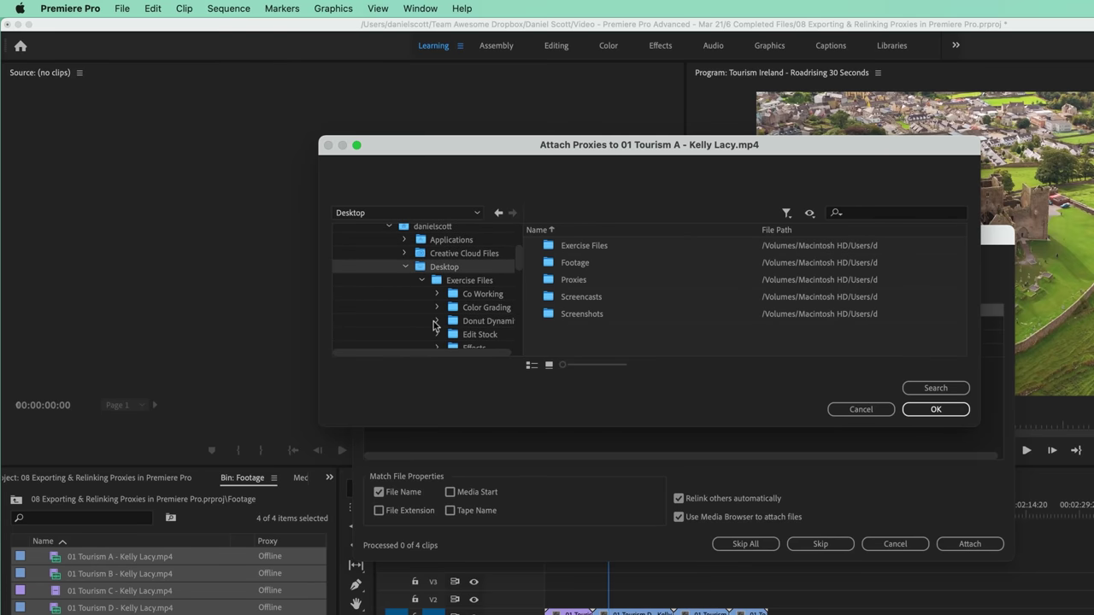
pyautogui.doubleClick(579, 281)
pyautogui.click(606, 249)
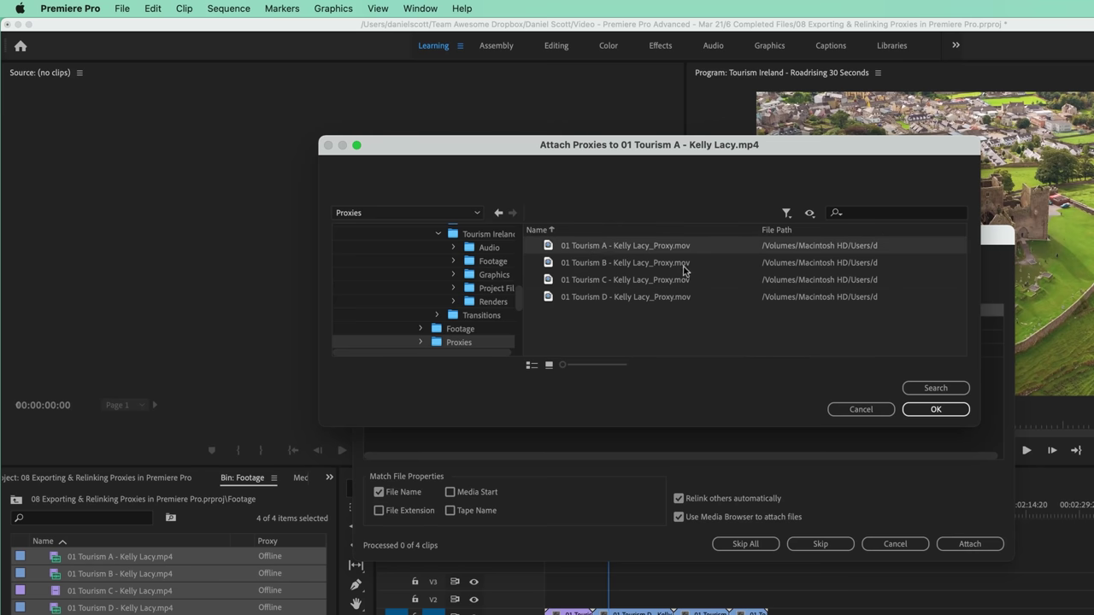
pyautogui.click(937, 410)
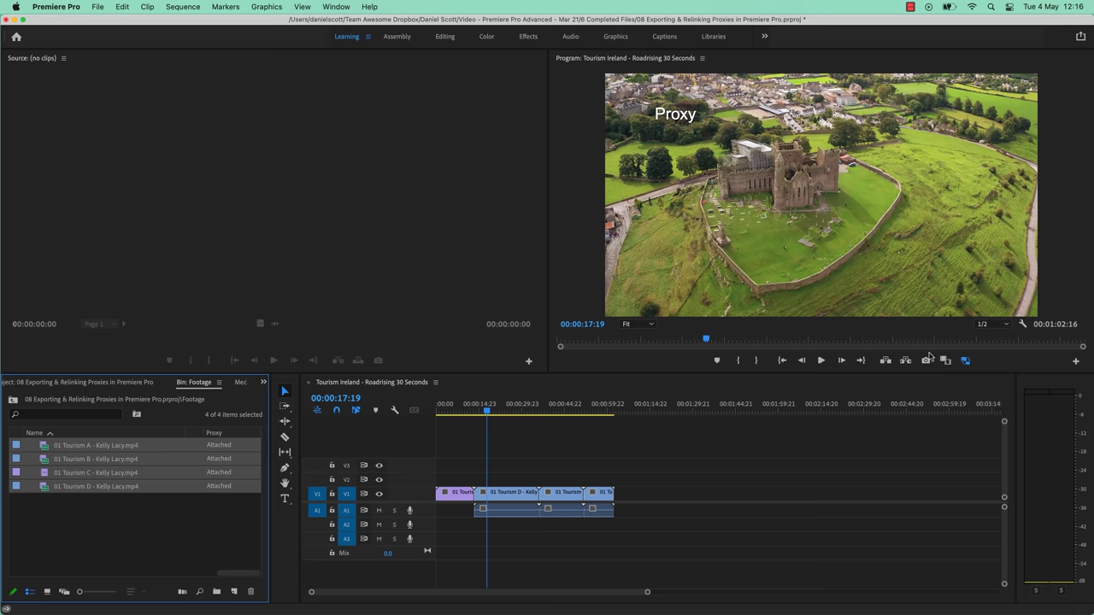
# Step: Toggle proxy playback off and on twice, ending with proxies enabled
pyautogui.click(966, 360)
pyautogui.click(966, 359)
pyautogui.click(966, 360)
pyautogui.click(967, 362)
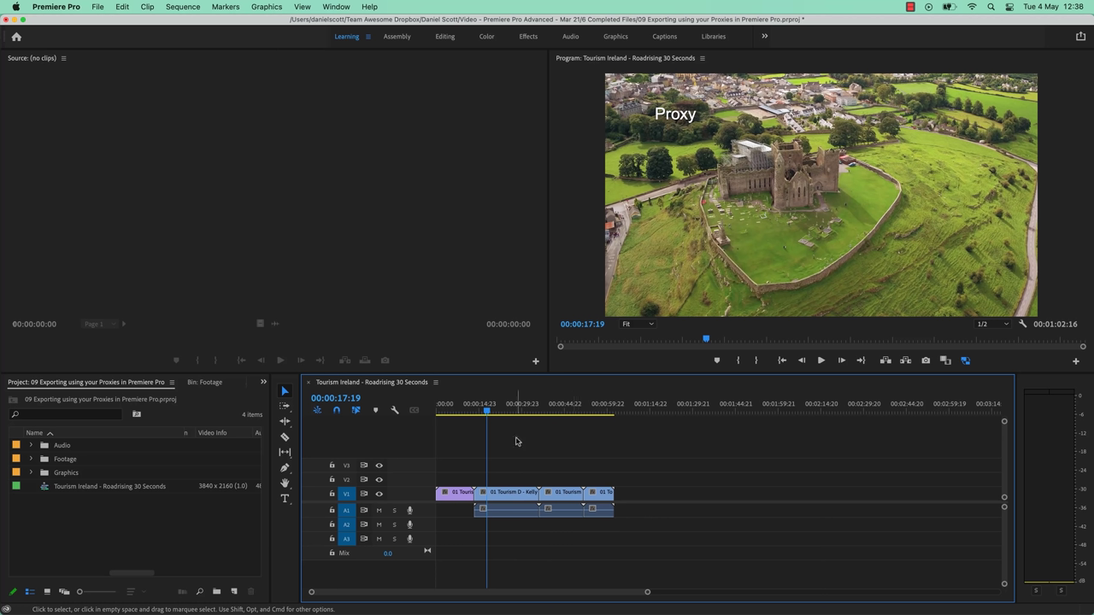
# Step: Open Export Settings with Cmd+M, recheck Use Proxies, and scroll through the options
pyautogui.press('super+m')
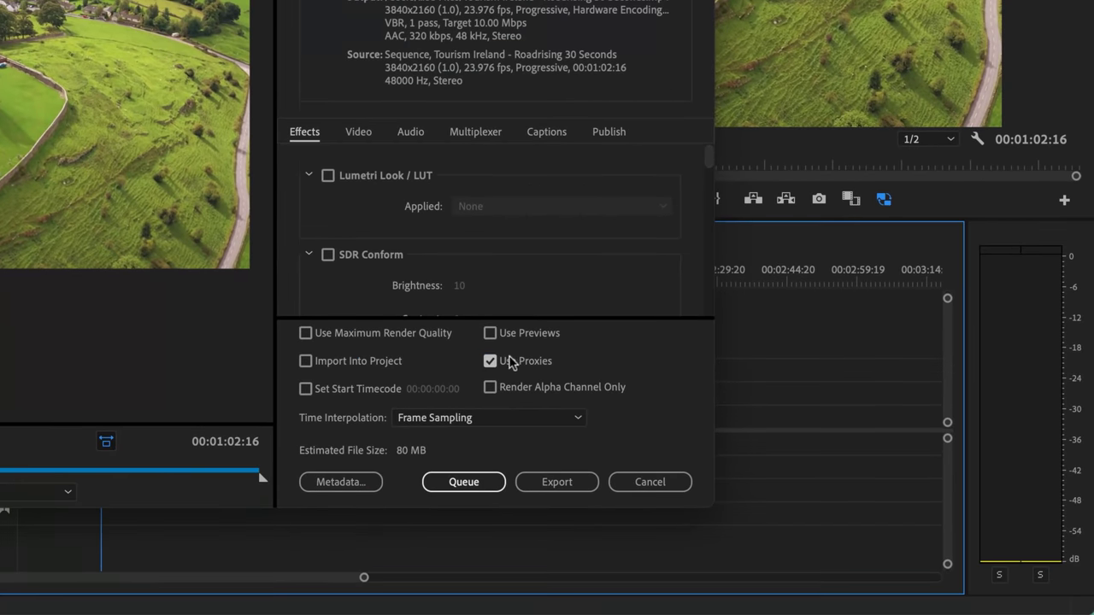
pyautogui.click(490, 361)
pyautogui.click(490, 361)
pyautogui.scroll(-2, 293, 305)
pyautogui.scroll(-2, 293, 305)
pyautogui.scroll(4, 293, 308)
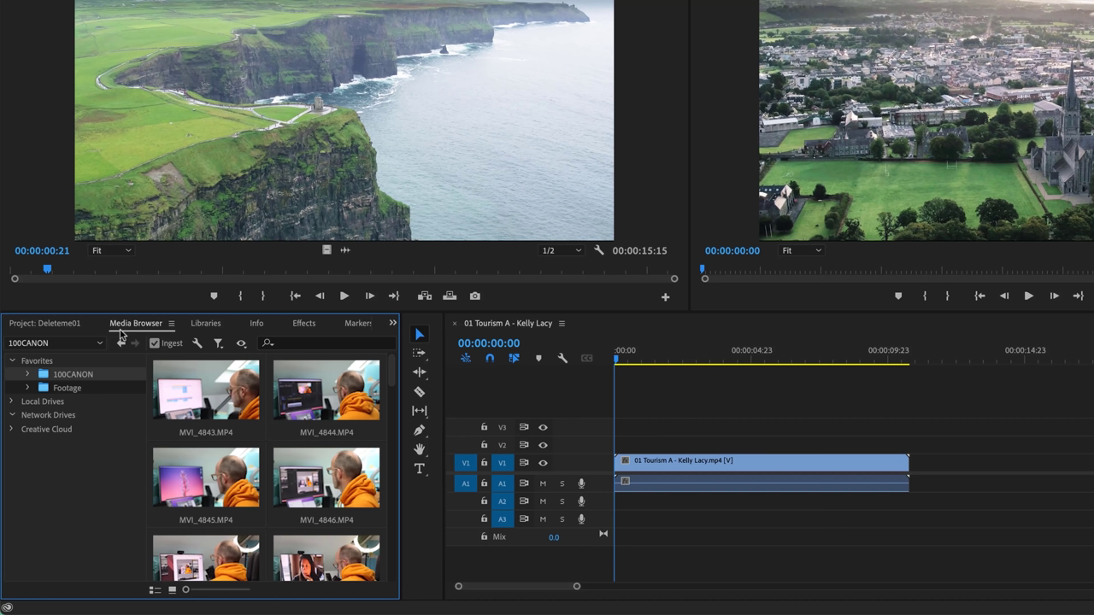
# Step: Switch to the Project: Deleteme01 panel to view its empty contents
pyautogui.click(51, 324)
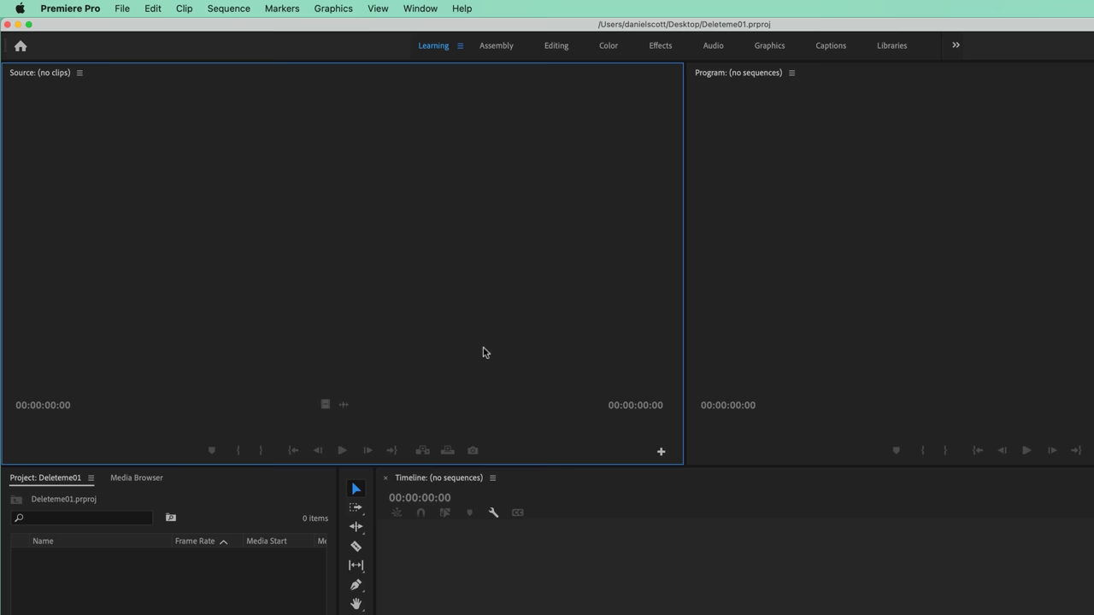
# Step: Switch to the Editing workspace and reset it to its saved layout
pyautogui.click(555, 45)
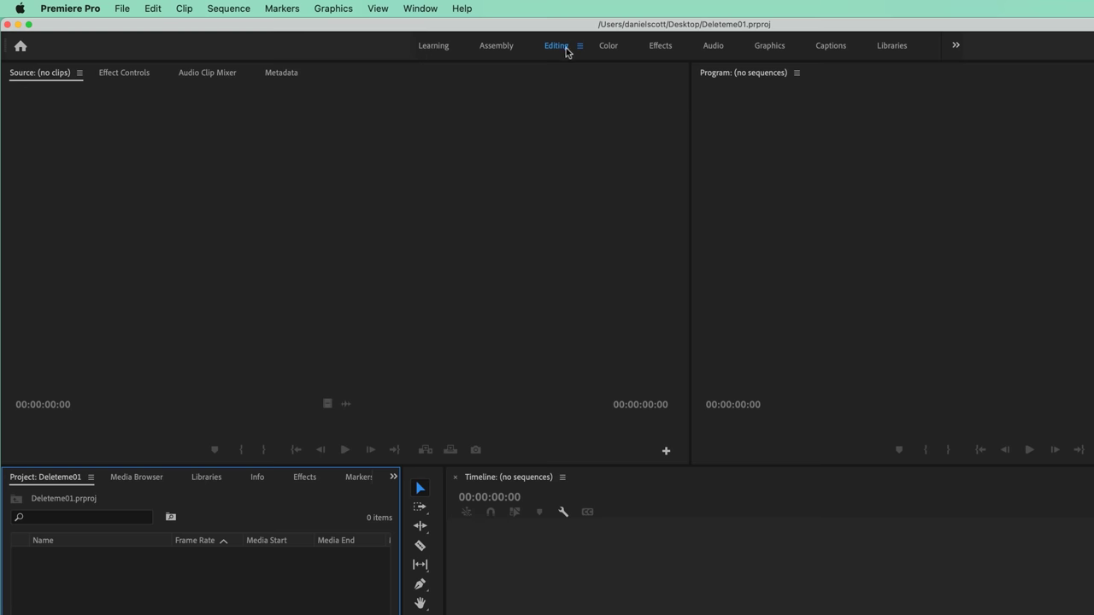
pyautogui.click(419, 9)
pyautogui.moveTo(537, 33)
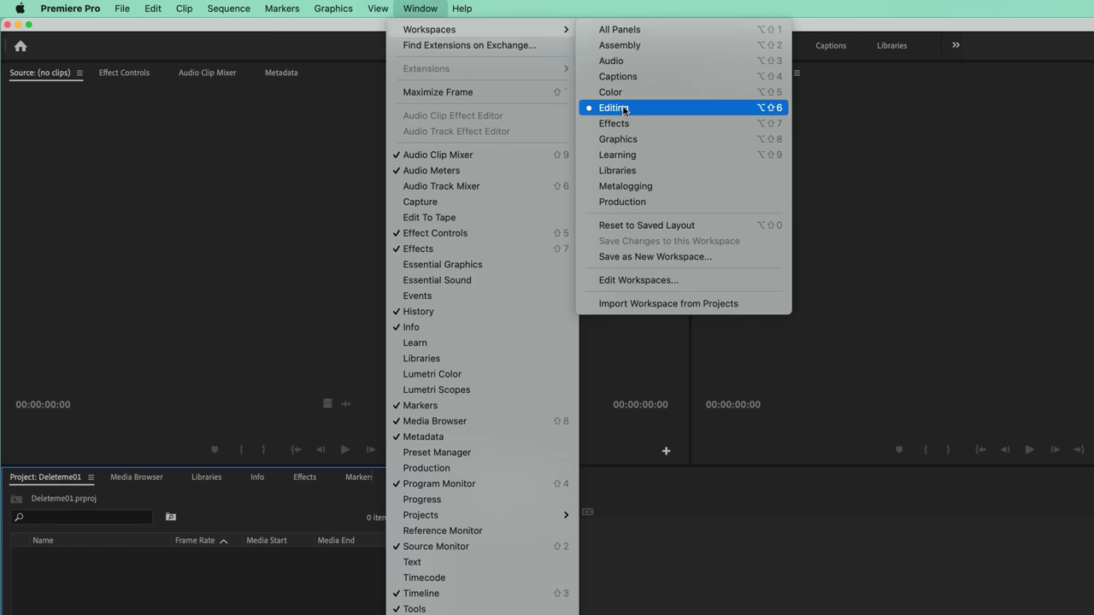
pyautogui.click(820, 29)
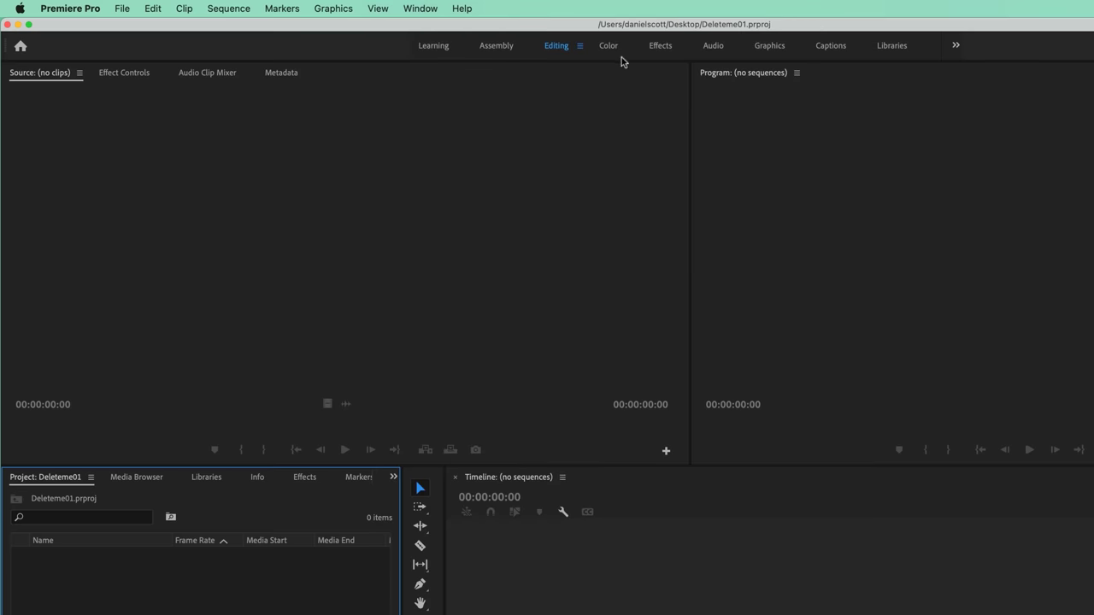
pyautogui.click(414, 10)
pyautogui.moveTo(423, 31)
pyautogui.click(639, 229)
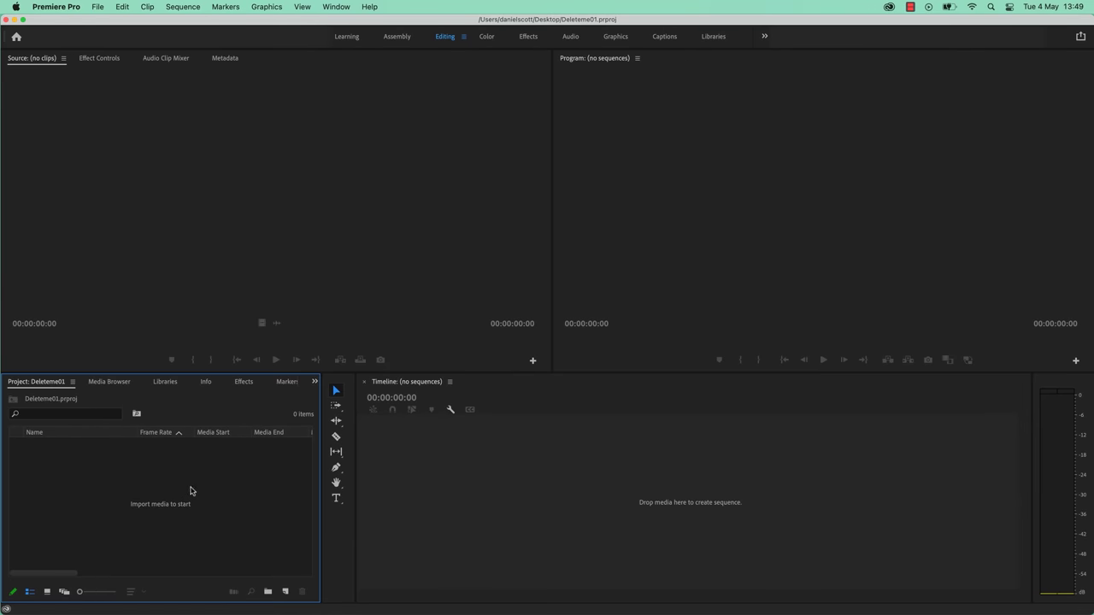
# Step: Show the computer's local drives in the Media Browser
pyautogui.click(106, 387)
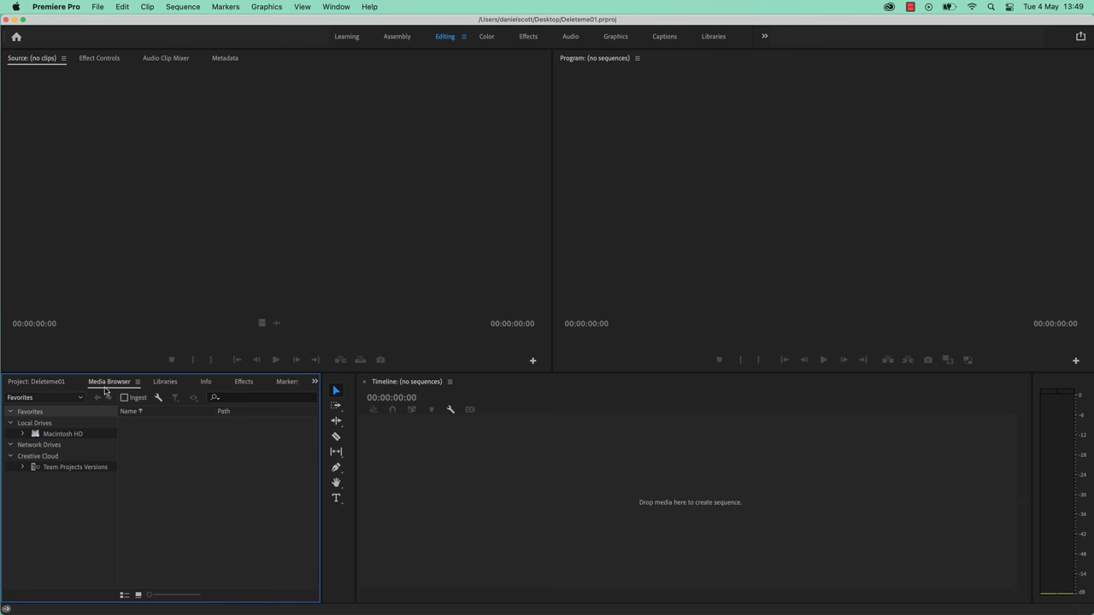
pyautogui.click(336, 6)
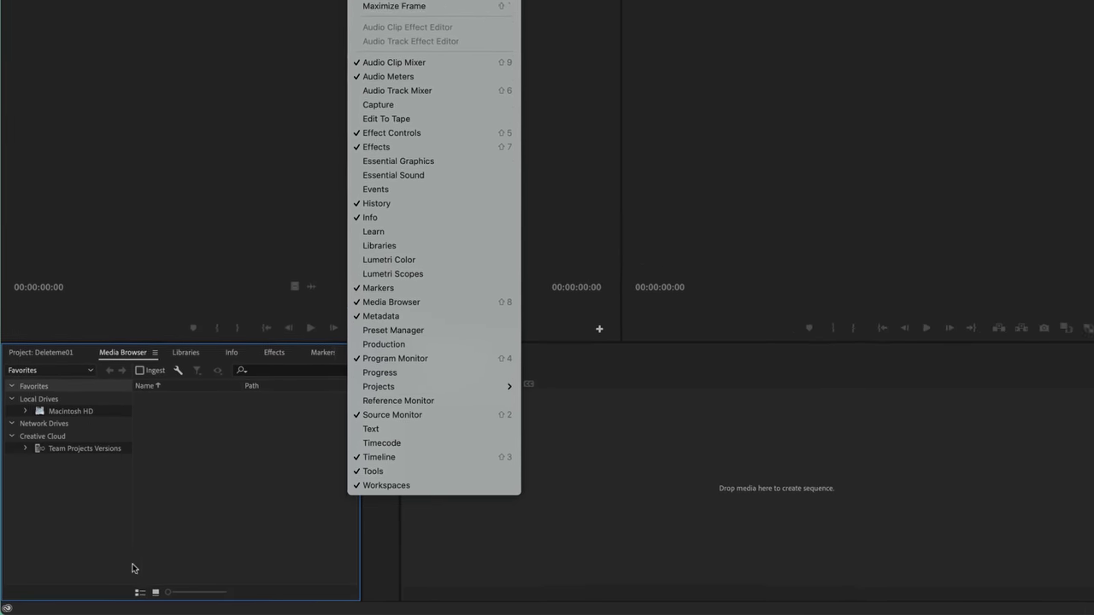
pyautogui.click(217, 500)
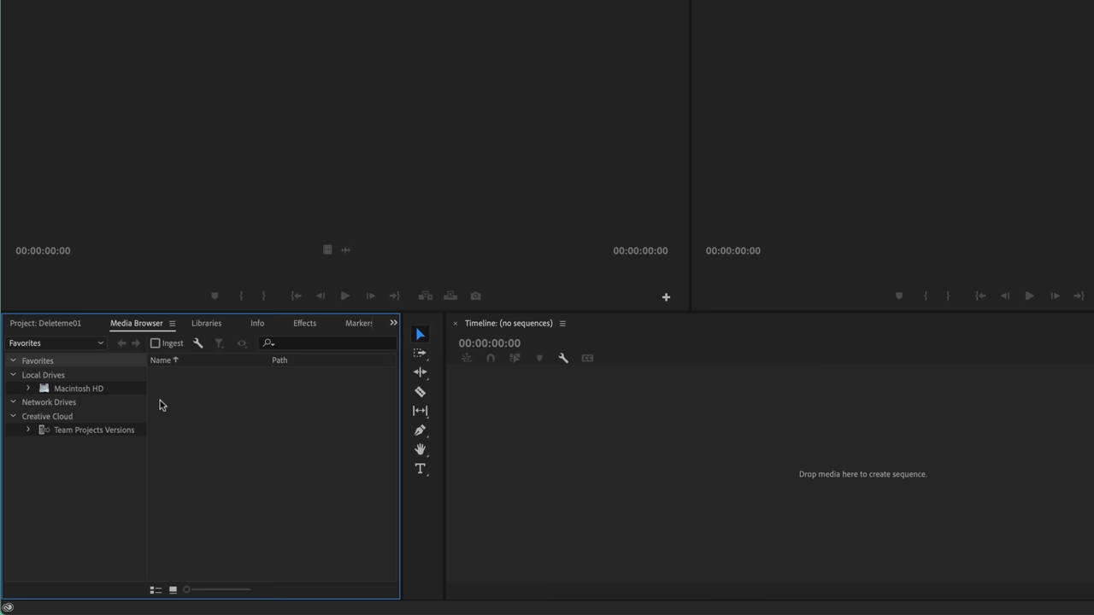
# Step: Reposition the Footage Finder window, then browse Macintosh HD to the home folder in Media Browser
pyautogui.press('super+Tab')
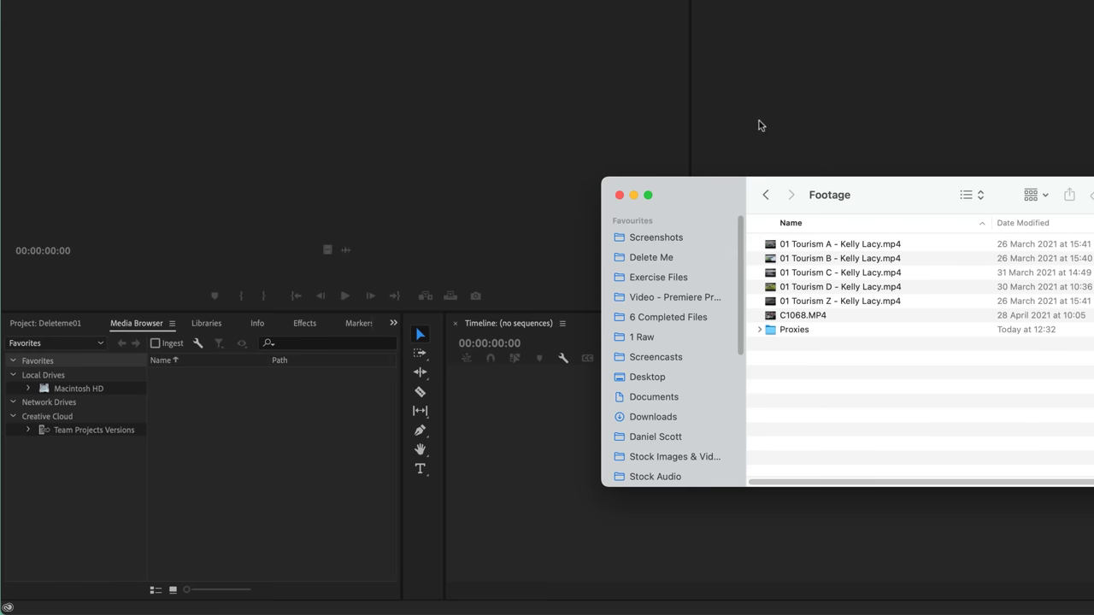
pyautogui.moveTo(898, 186); pyautogui.dragTo(789, 63)
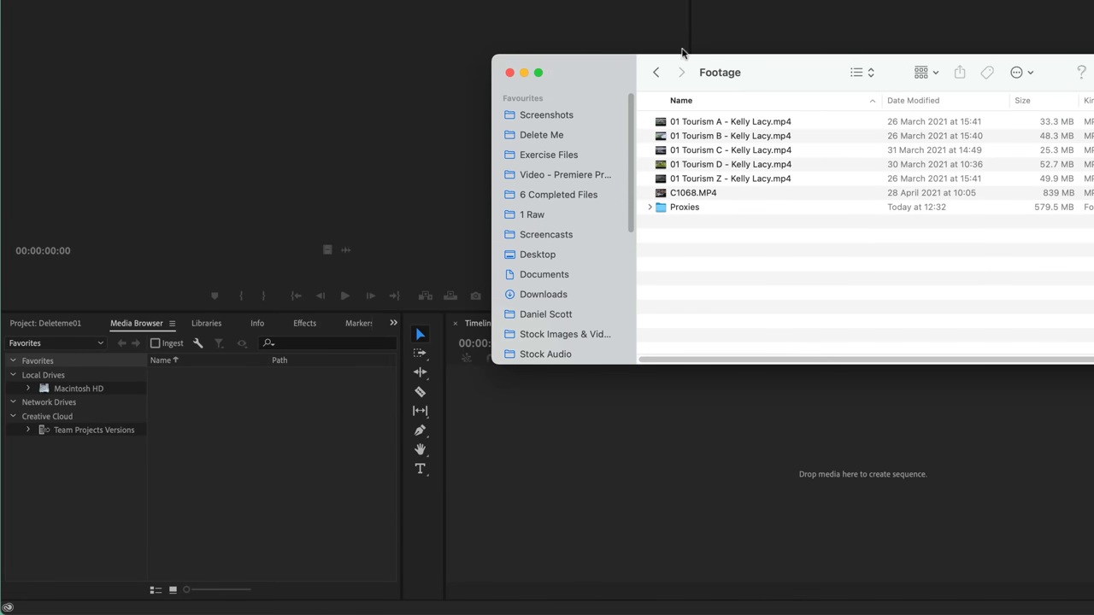
pyautogui.click(271, 484)
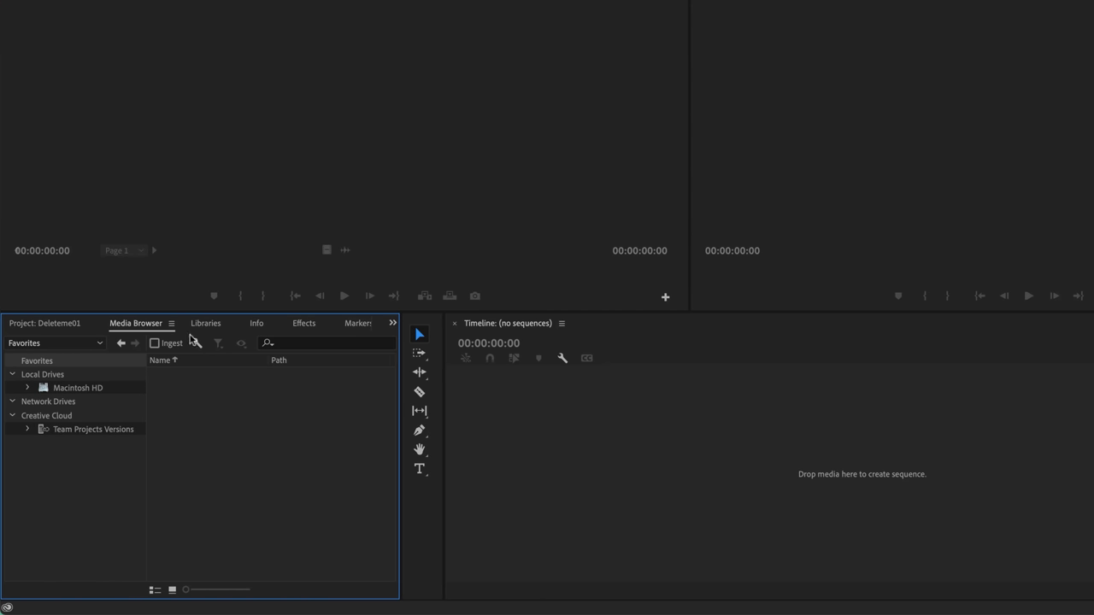
pyautogui.click(64, 392)
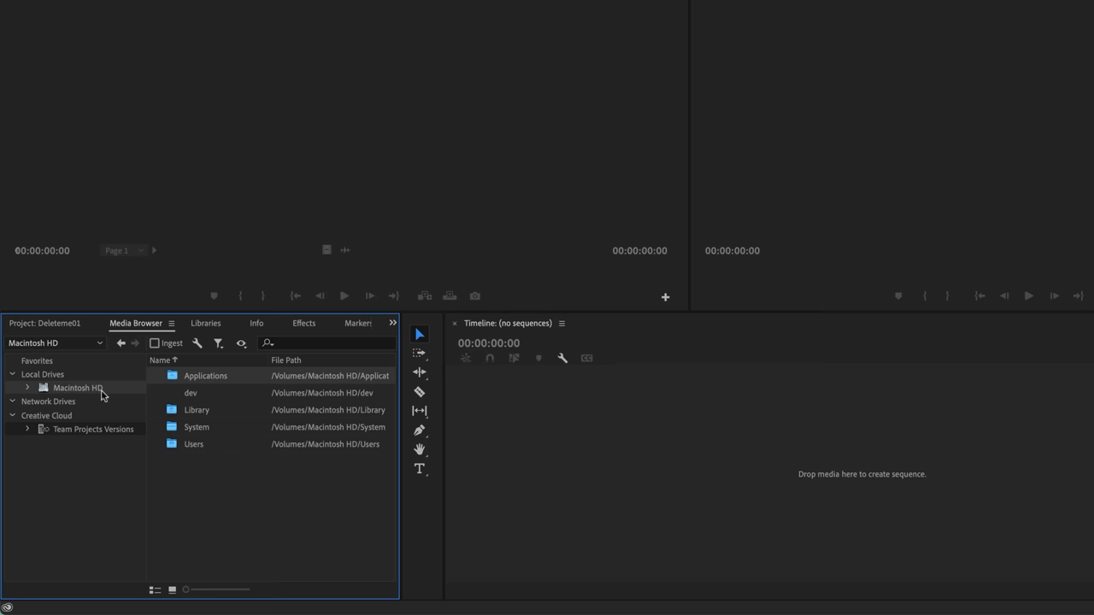
pyautogui.click(205, 446)
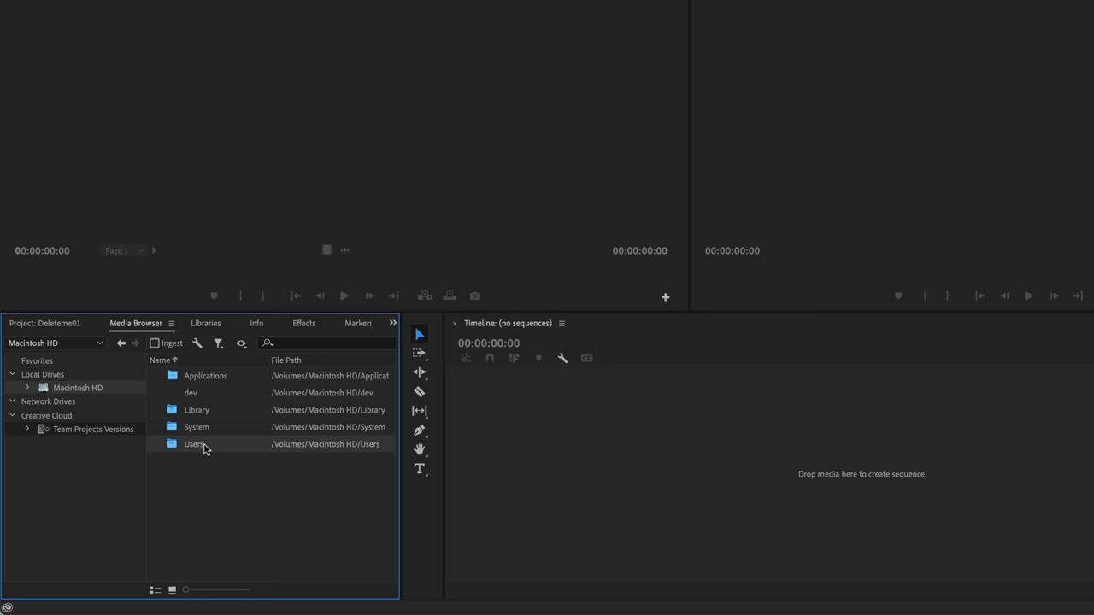
pyautogui.doubleClick(205, 446)
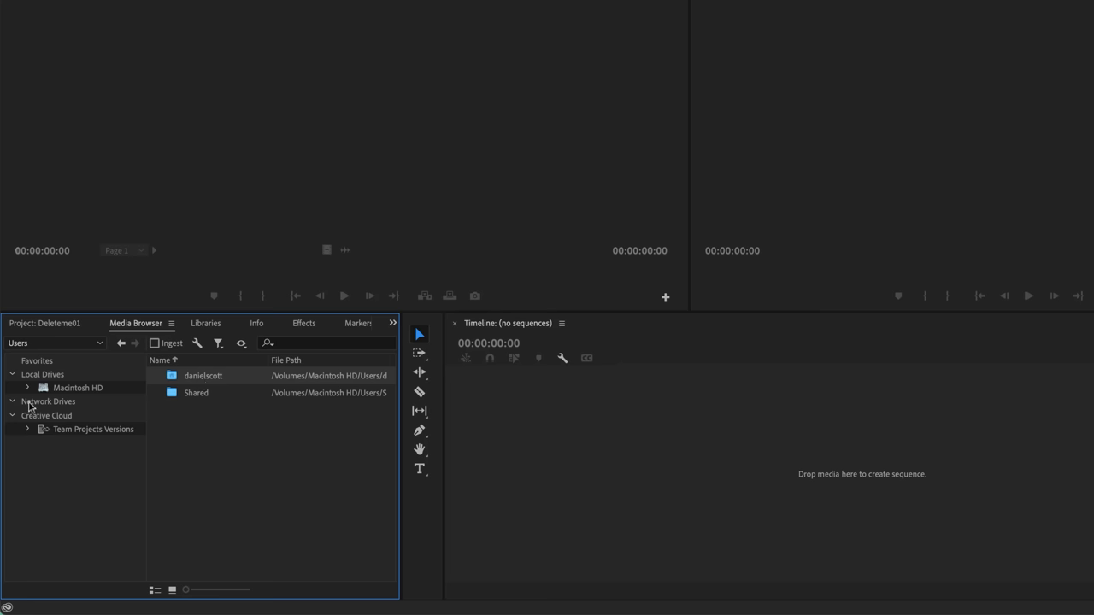
pyautogui.click(26, 345)
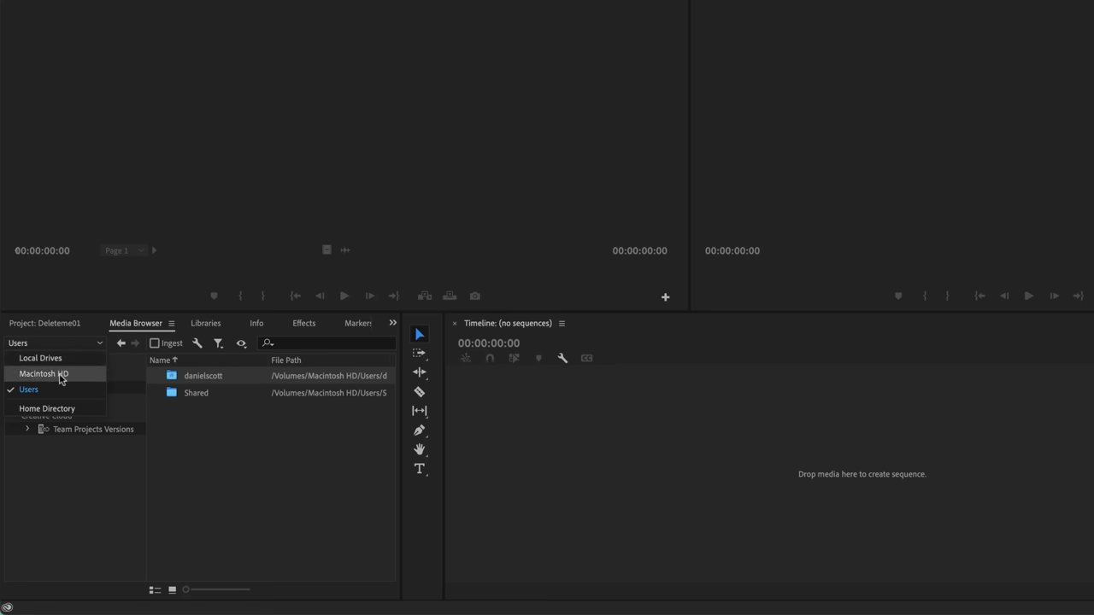
pyautogui.click(65, 411)
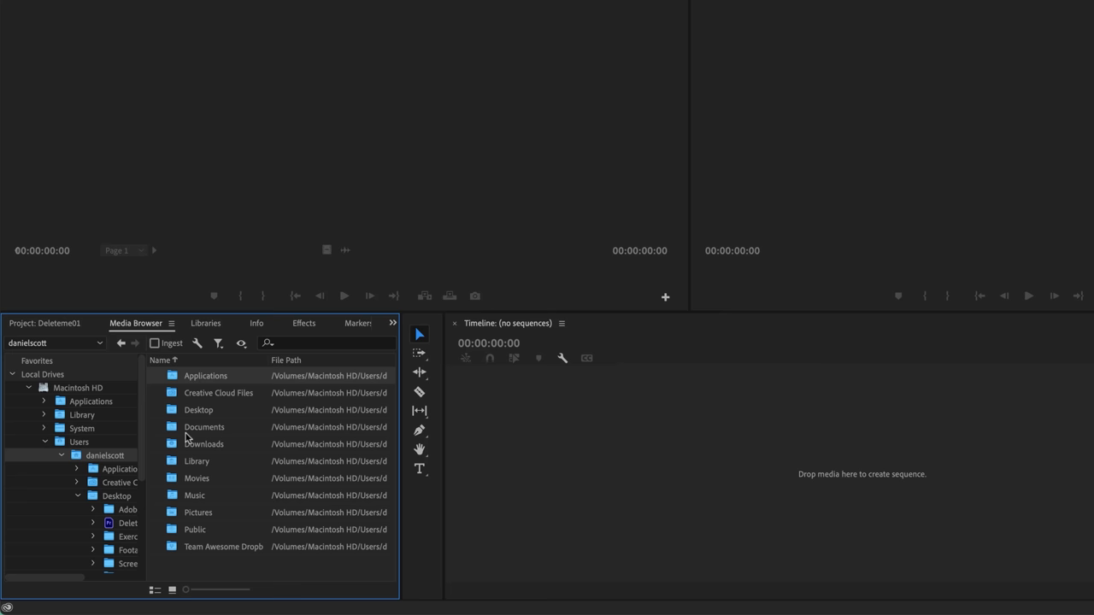
# Step: Open Desktop > Exercise Files > Tourism Ireland and add the Footage folder to Favorites
pyautogui.click(205, 410)
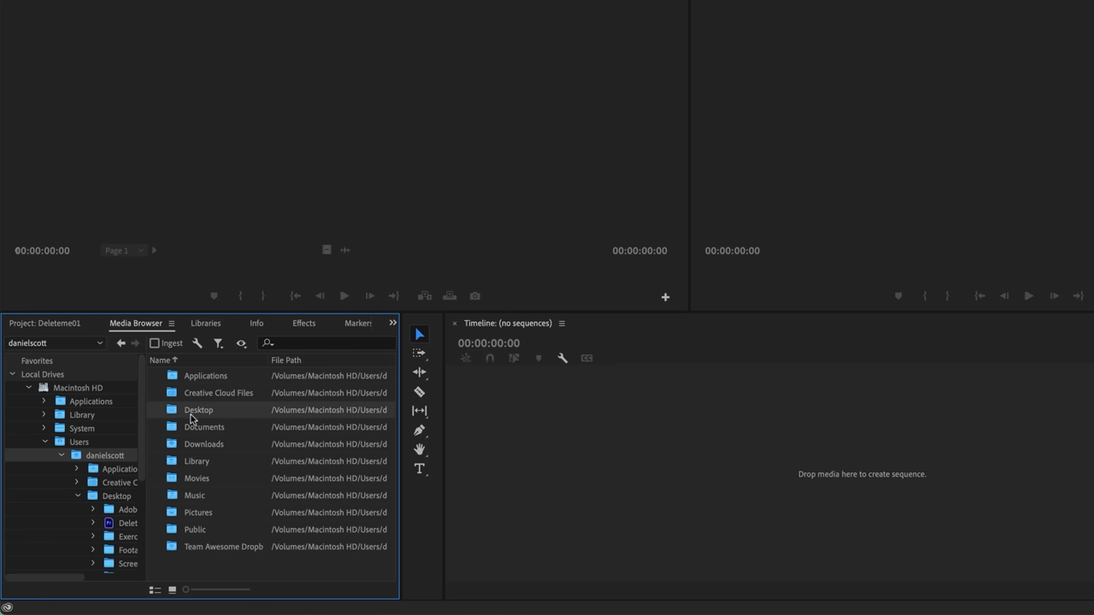
pyautogui.doubleClick(191, 418)
pyautogui.doubleClick(208, 417)
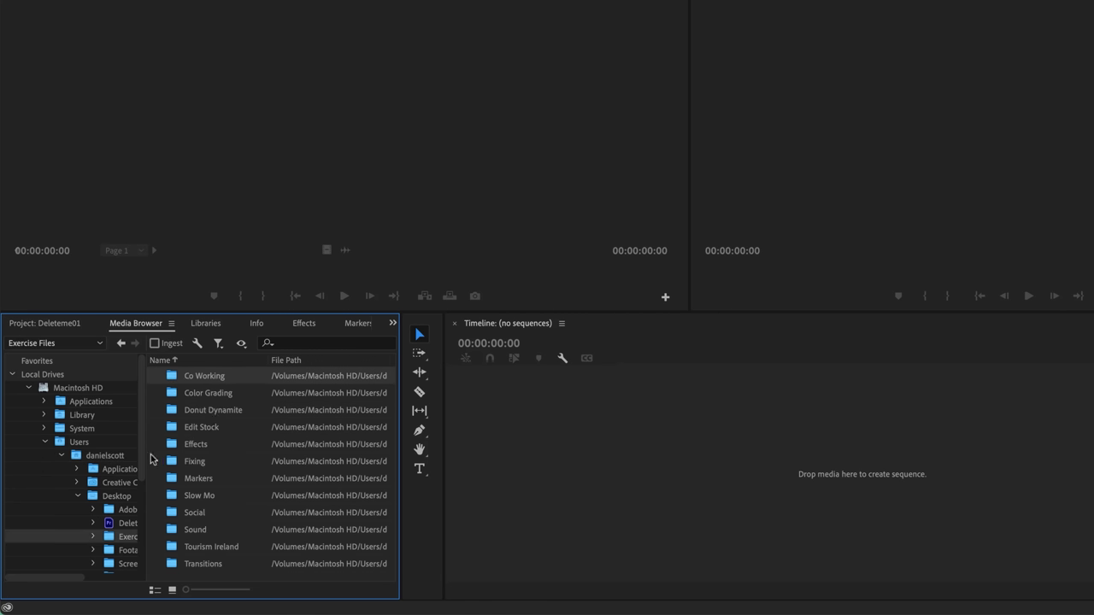
pyautogui.doubleClick(205, 549)
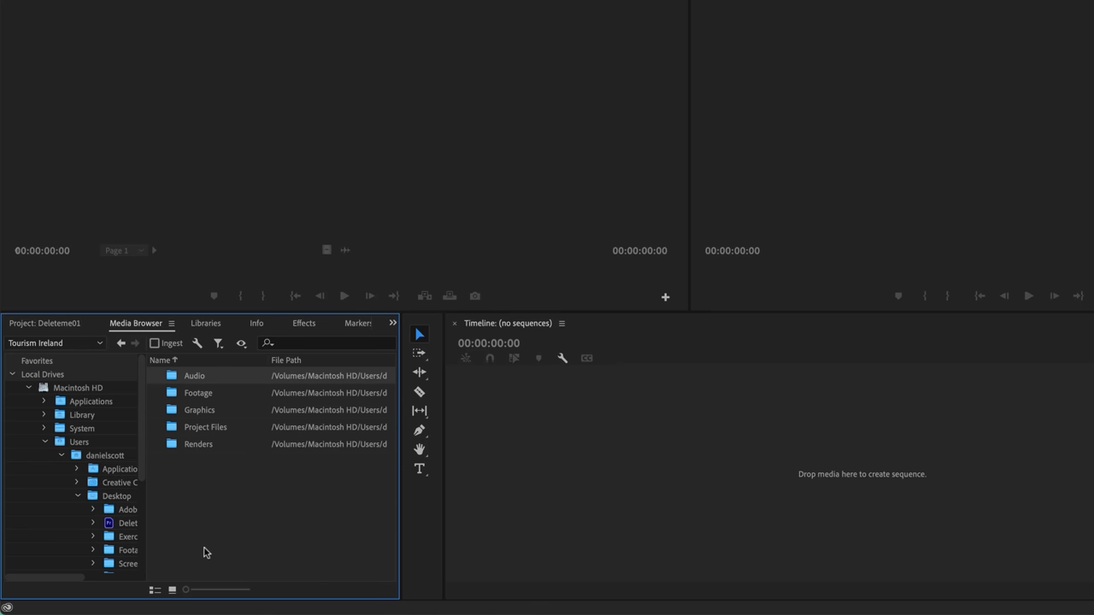
pyautogui.click(201, 395)
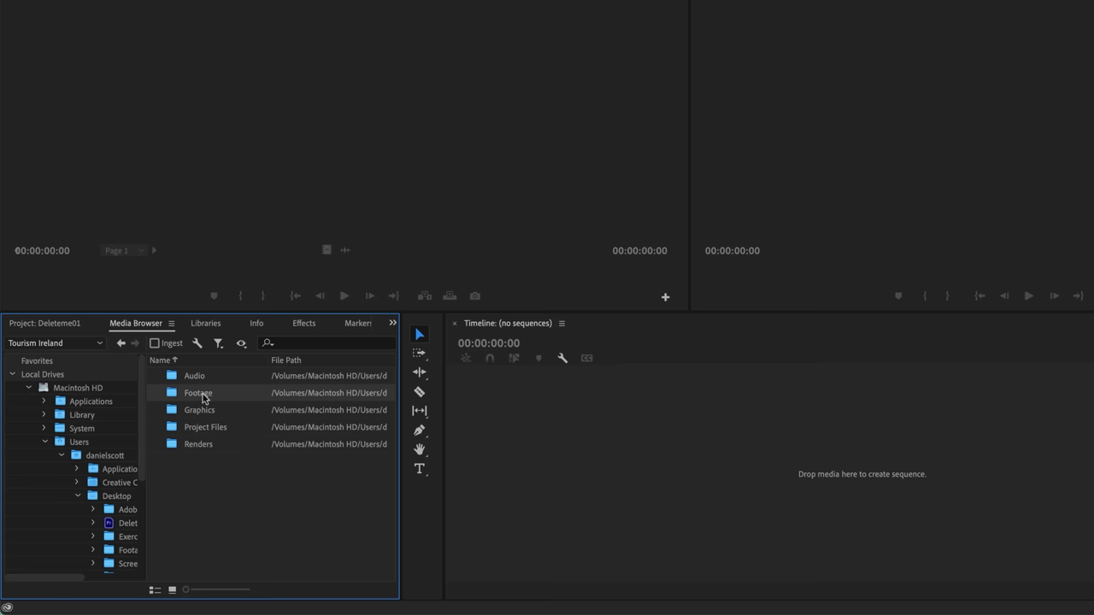
pyautogui.doubleClick(203, 397)
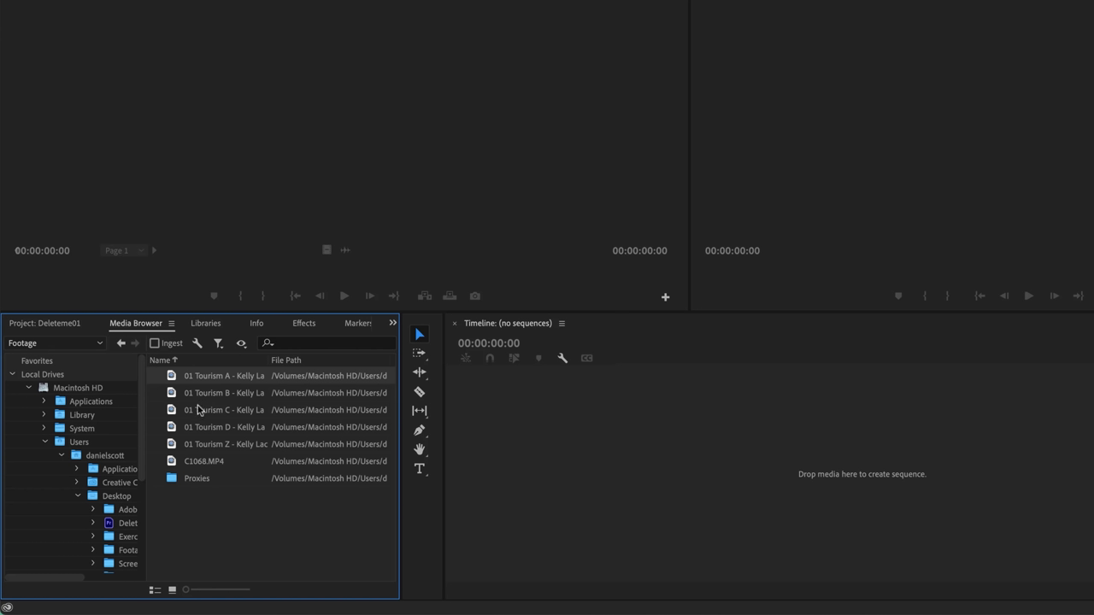
pyautogui.click(121, 345)
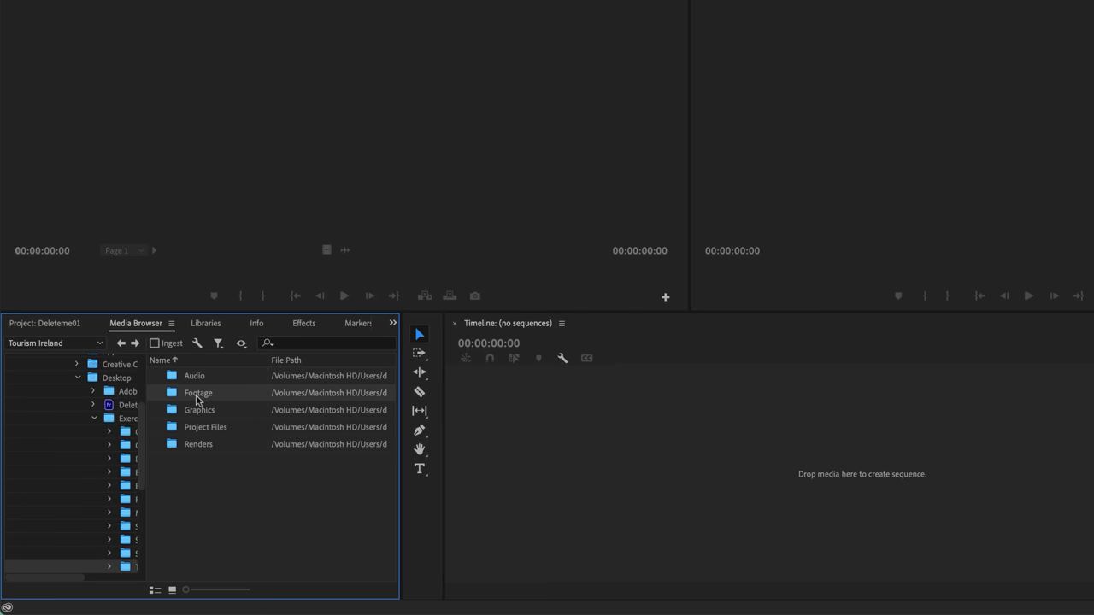
pyautogui.rightClick(206, 398)
pyautogui.click(252, 475)
pyautogui.scroll(-5, 146, 541)
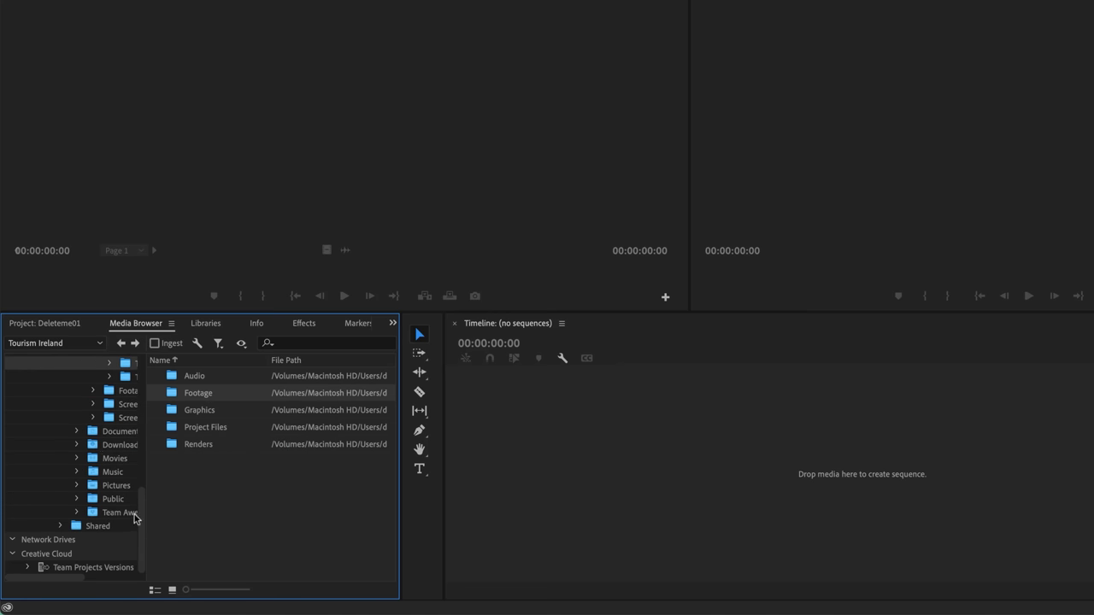
pyautogui.scroll(5, 135, 519)
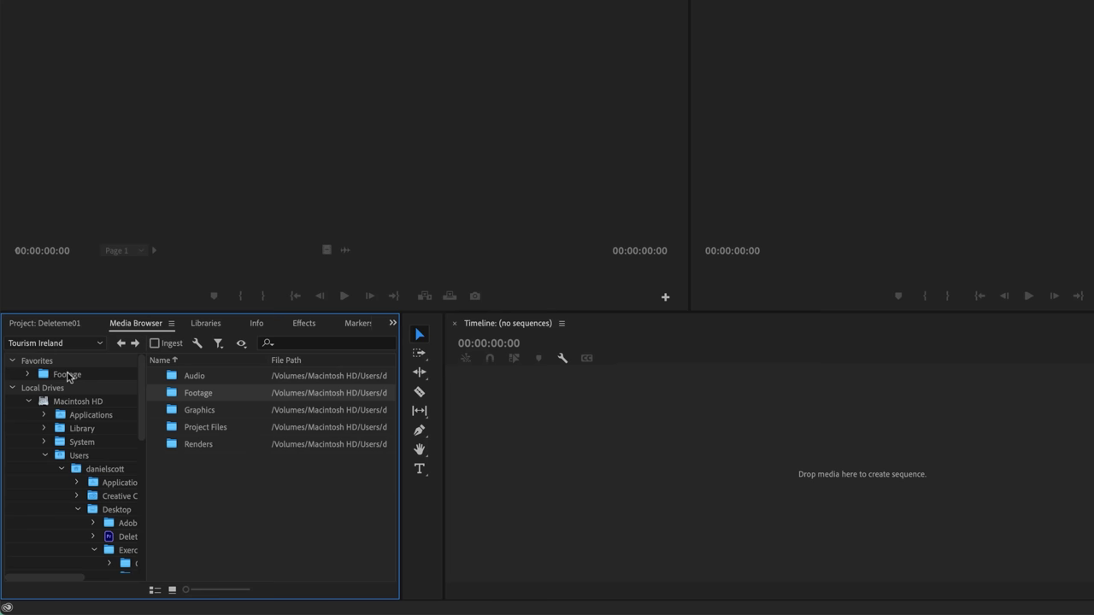
# Step: Open the Footage favorite, collapse Local Drives and Creative Cloud, and switch to Thumbnail View
pyautogui.click(68, 376)
pyautogui.click(12, 388)
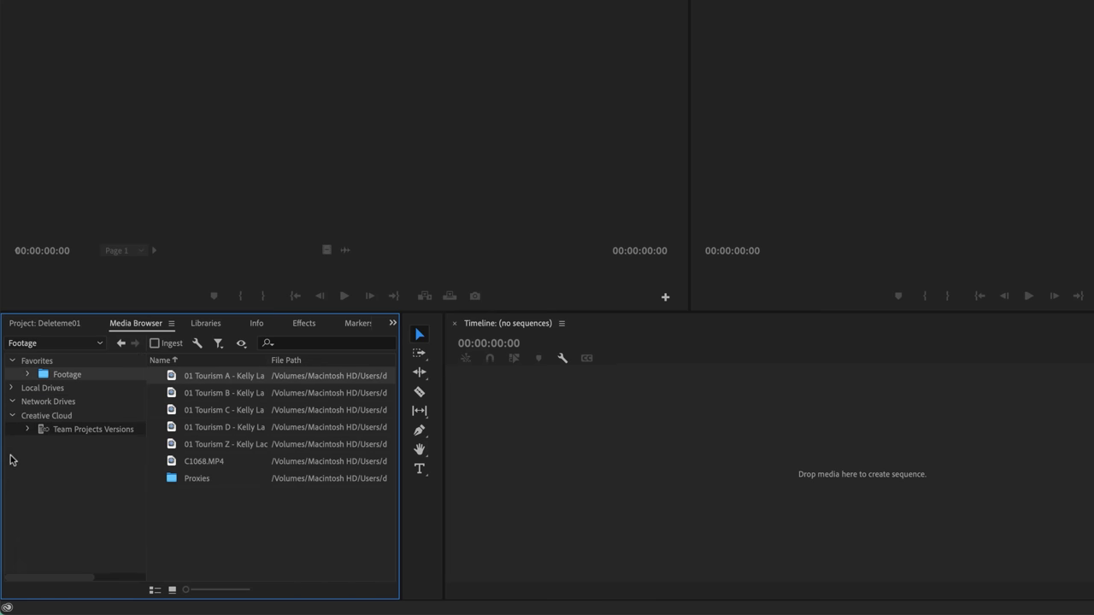
pyautogui.click(12, 415)
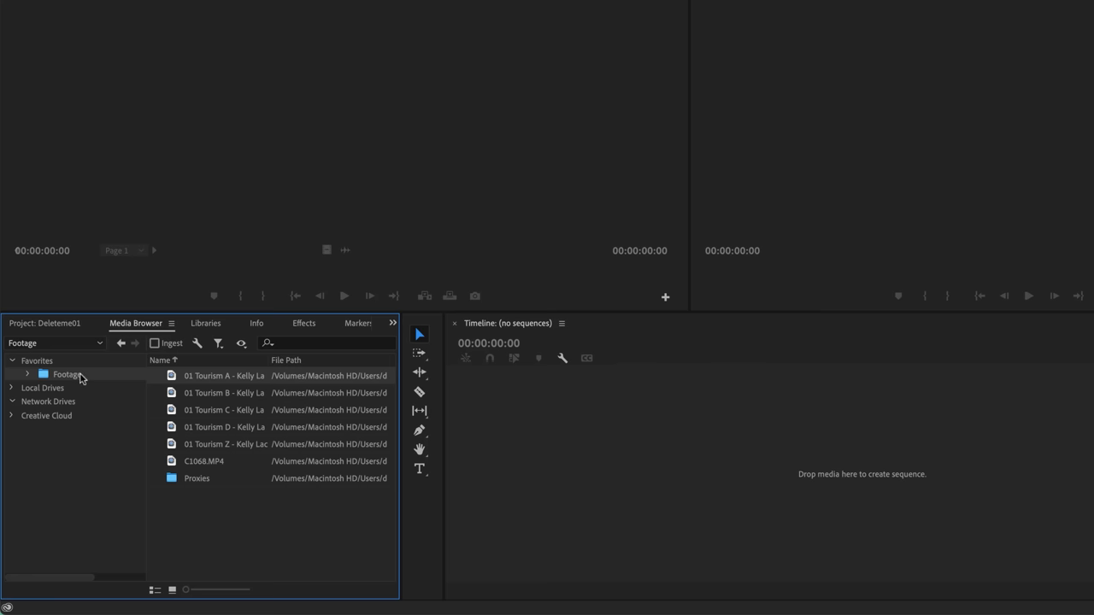
pyautogui.click(61, 346)
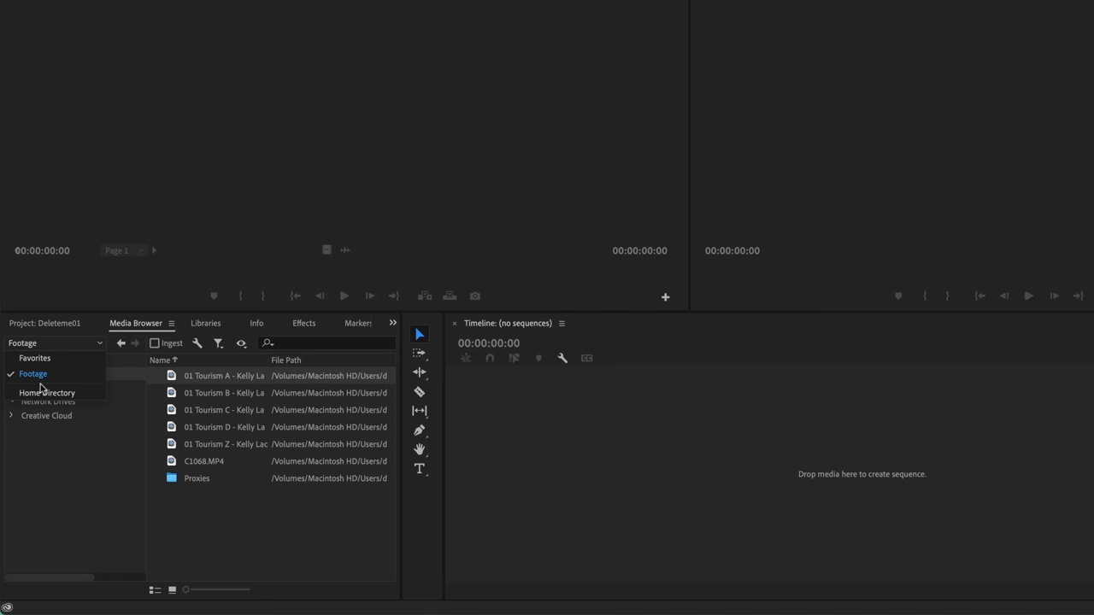
pyautogui.click(59, 515)
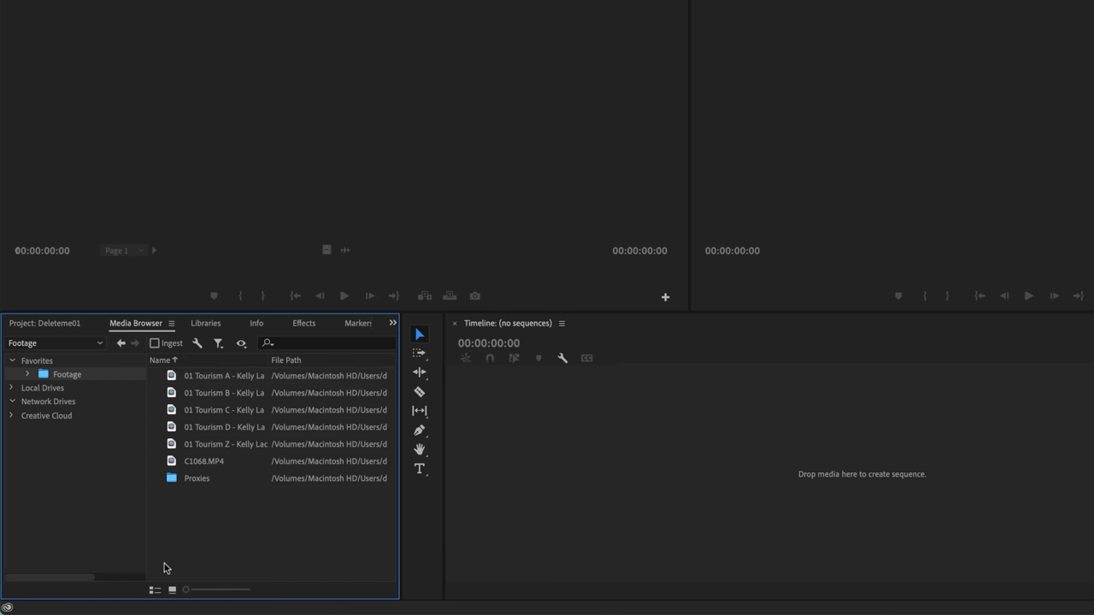
pyautogui.click(172, 590)
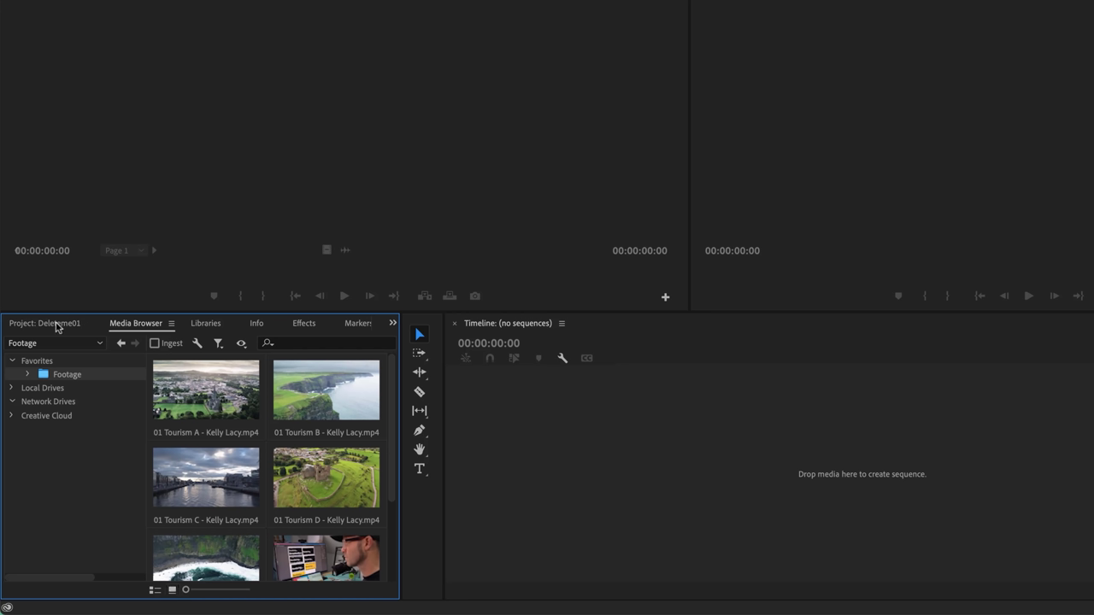
# Step: Drag the 01 Tourism A clip into the empty Timeline to make a sequence, then check the Project panel
pyautogui.click(41, 325)
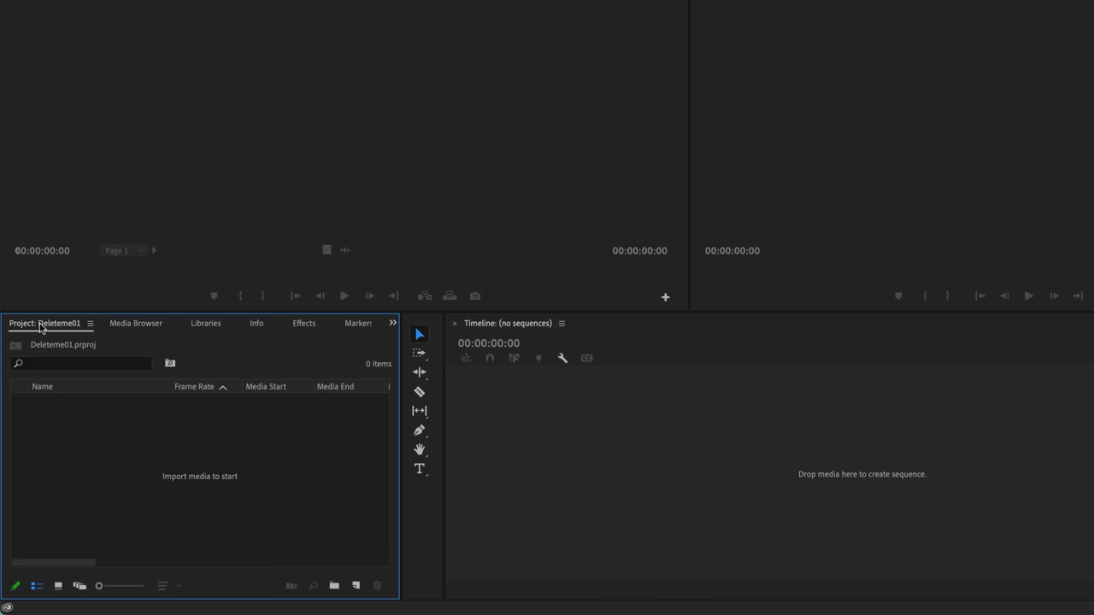
pyautogui.click(126, 326)
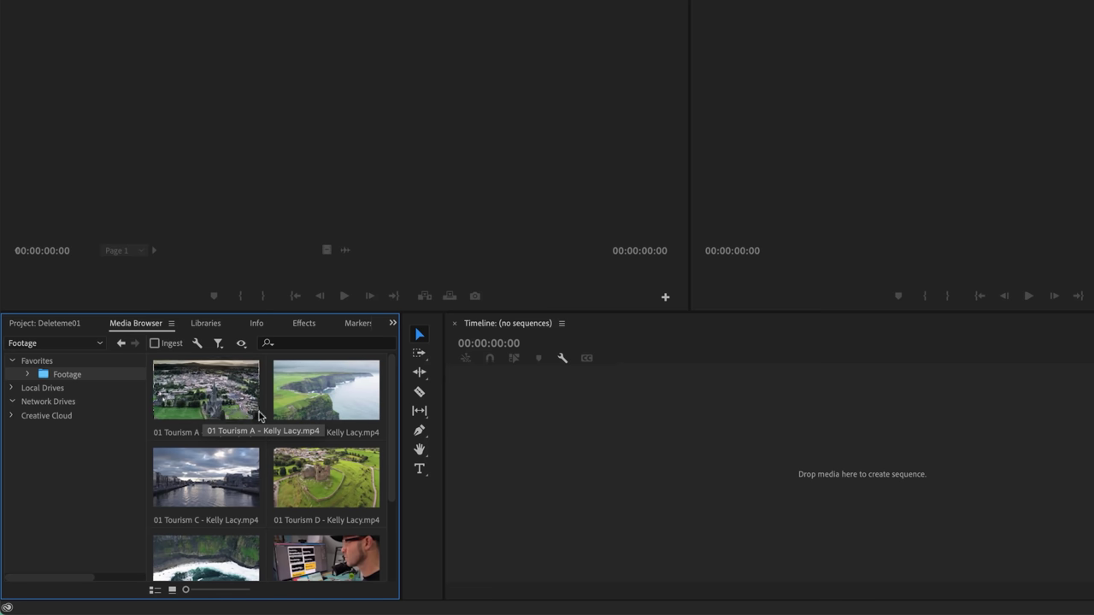
pyautogui.click(299, 411)
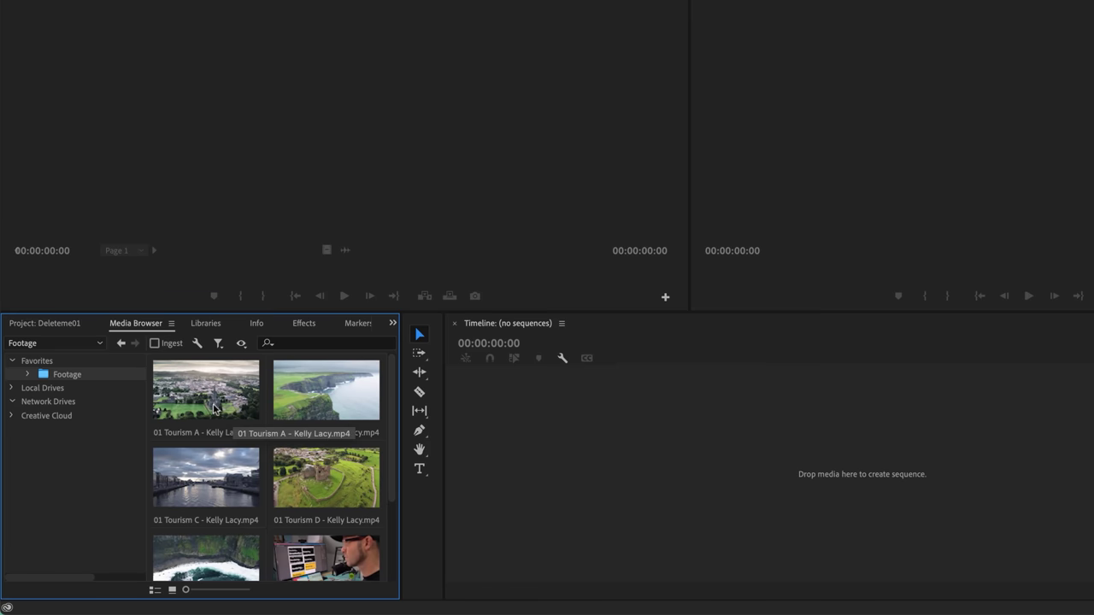
pyautogui.moveTo(200, 393); pyautogui.dragTo(574, 454)
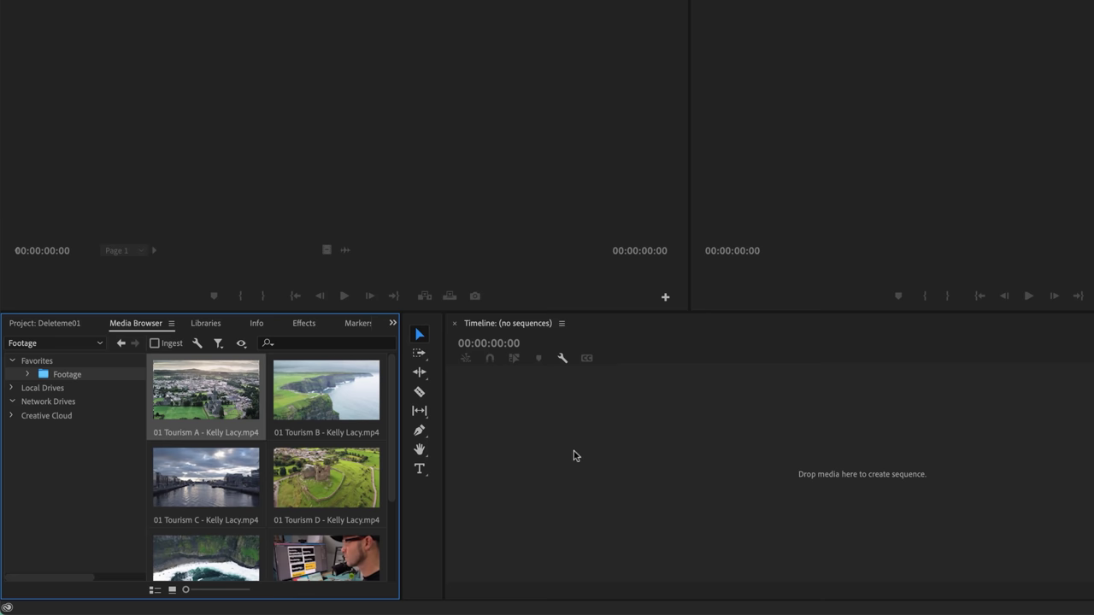
pyautogui.click(37, 326)
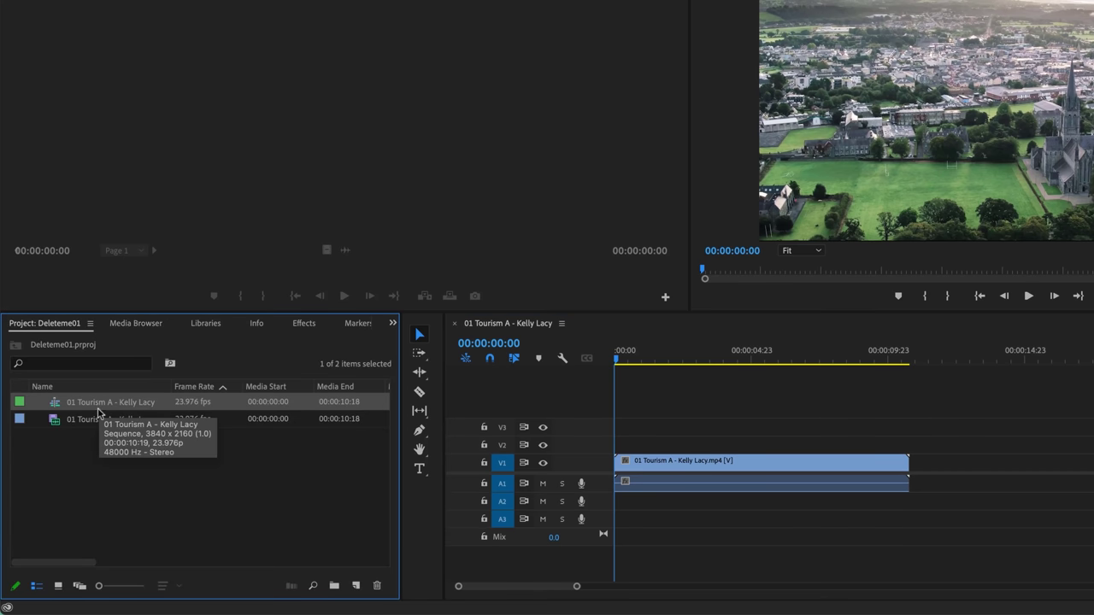
pyautogui.click(97, 421)
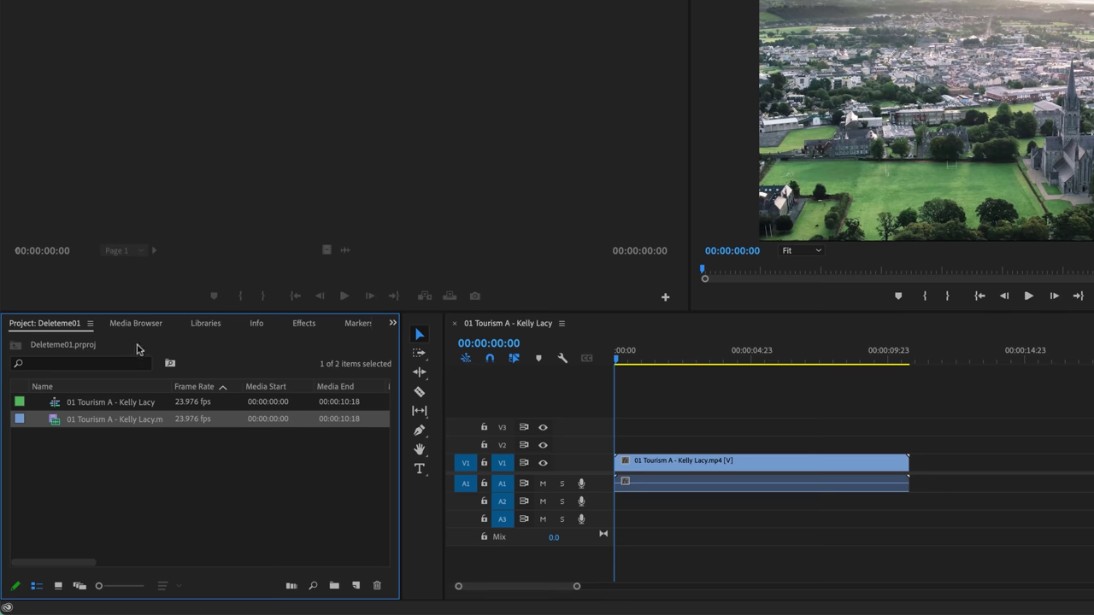
pyautogui.press('super+Tab')
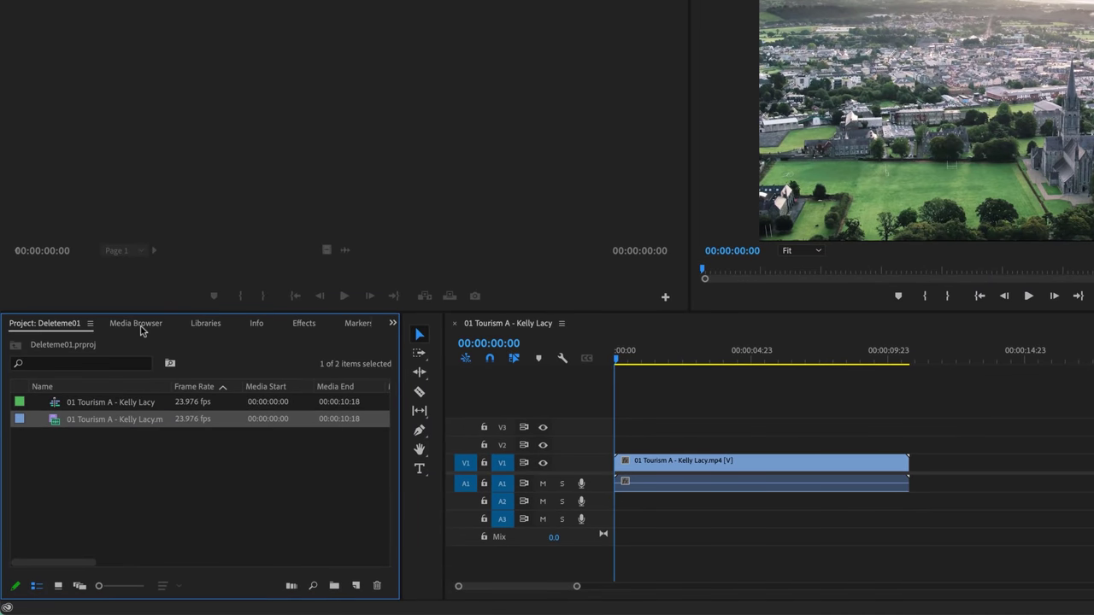
# Step: Return to Favorites > Footage in the Media Browser and select the 01 Tourism B clip
pyautogui.click(137, 325)
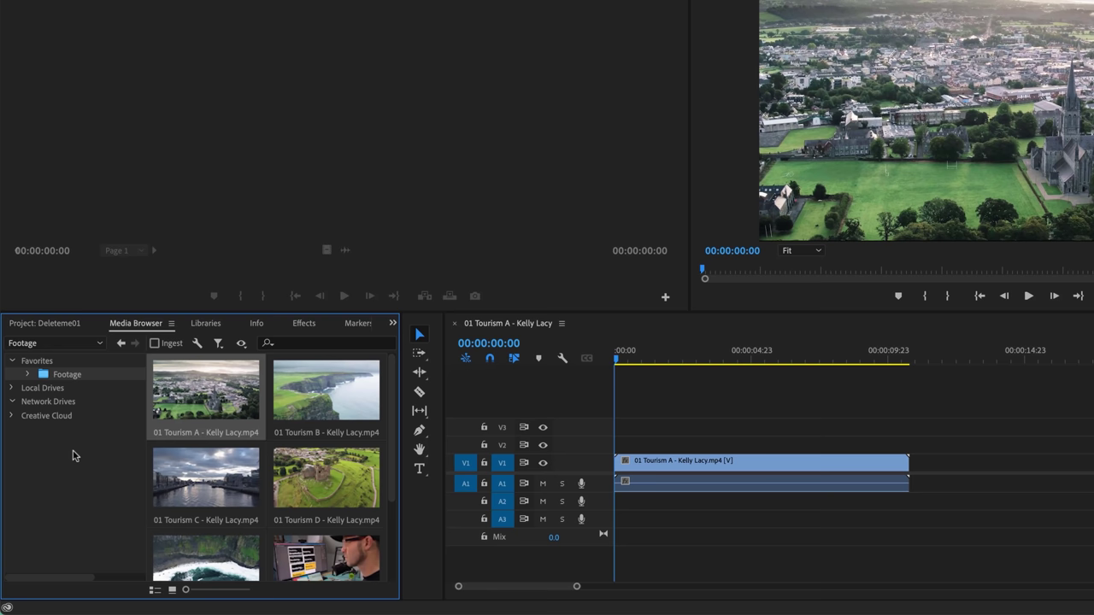
pyautogui.click(77, 344)
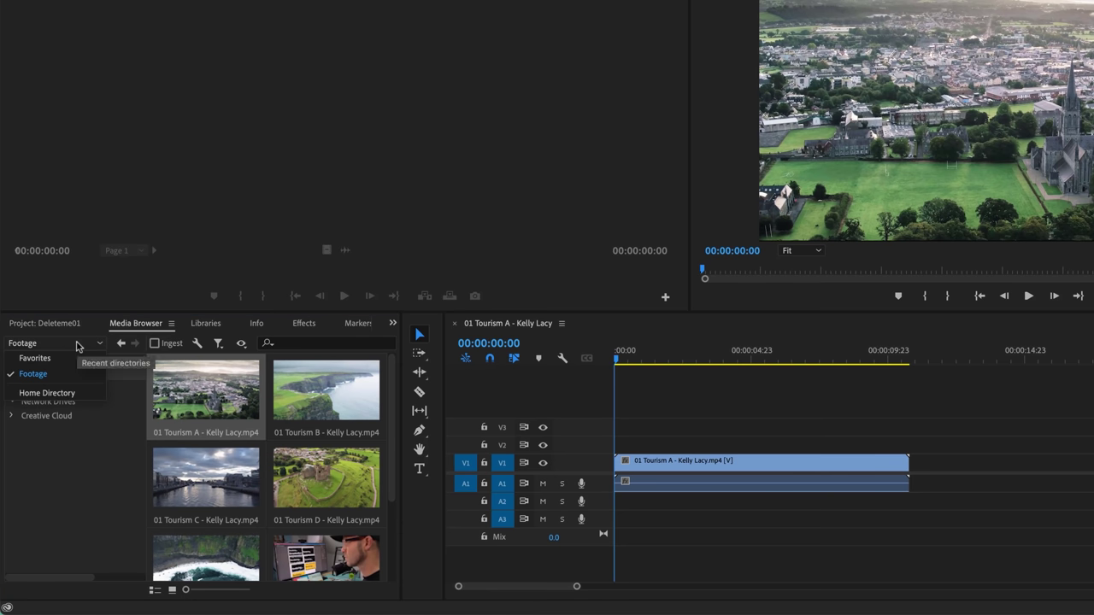
pyautogui.click(42, 409)
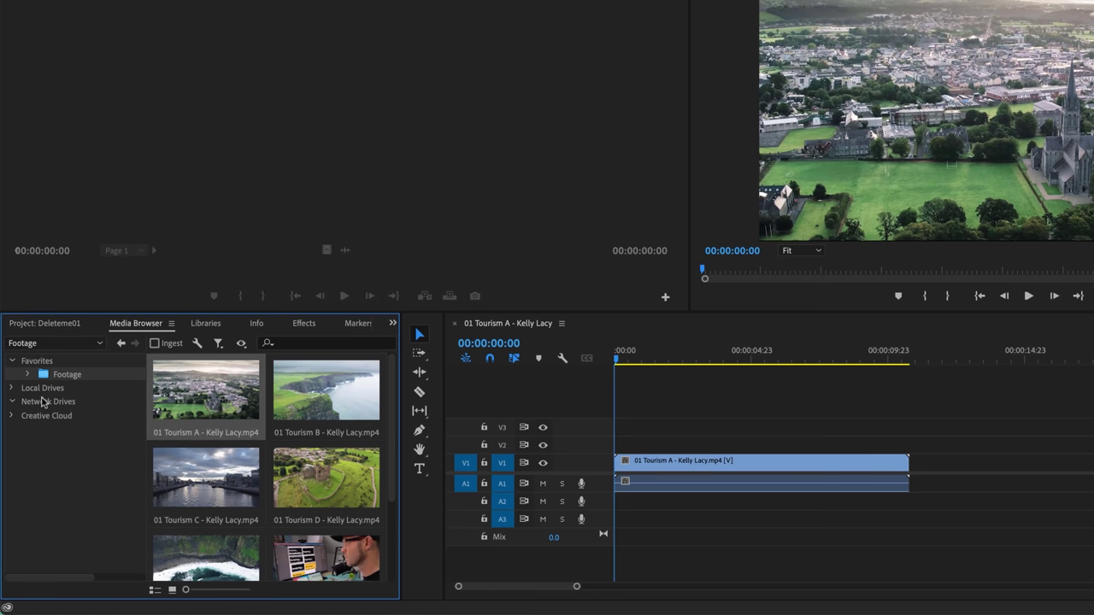
pyautogui.click(45, 391)
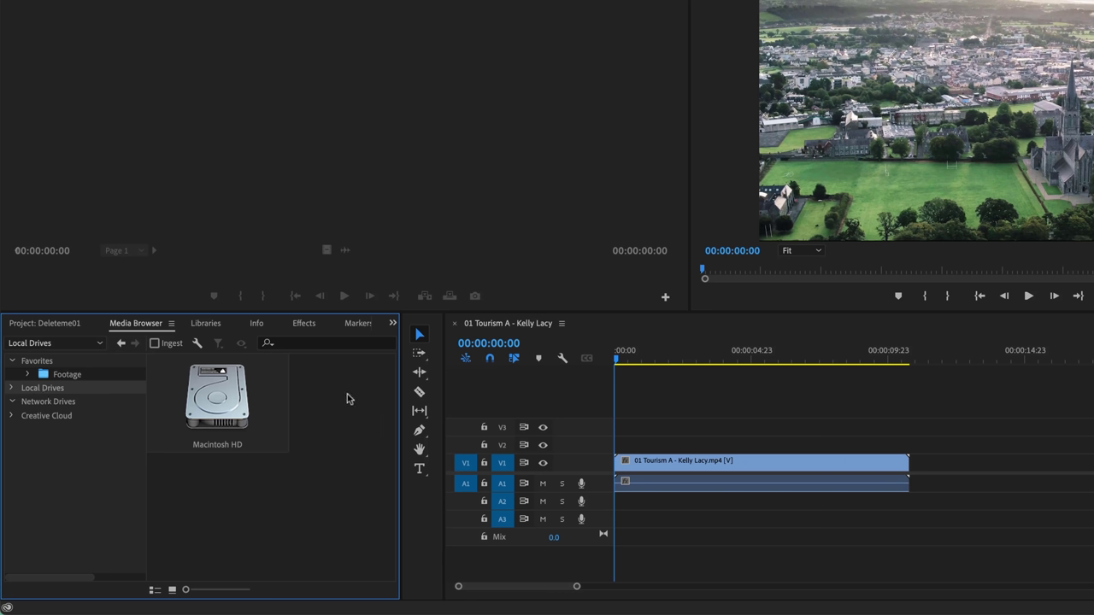
pyautogui.click(41, 326)
pyautogui.click(134, 325)
pyautogui.click(67, 375)
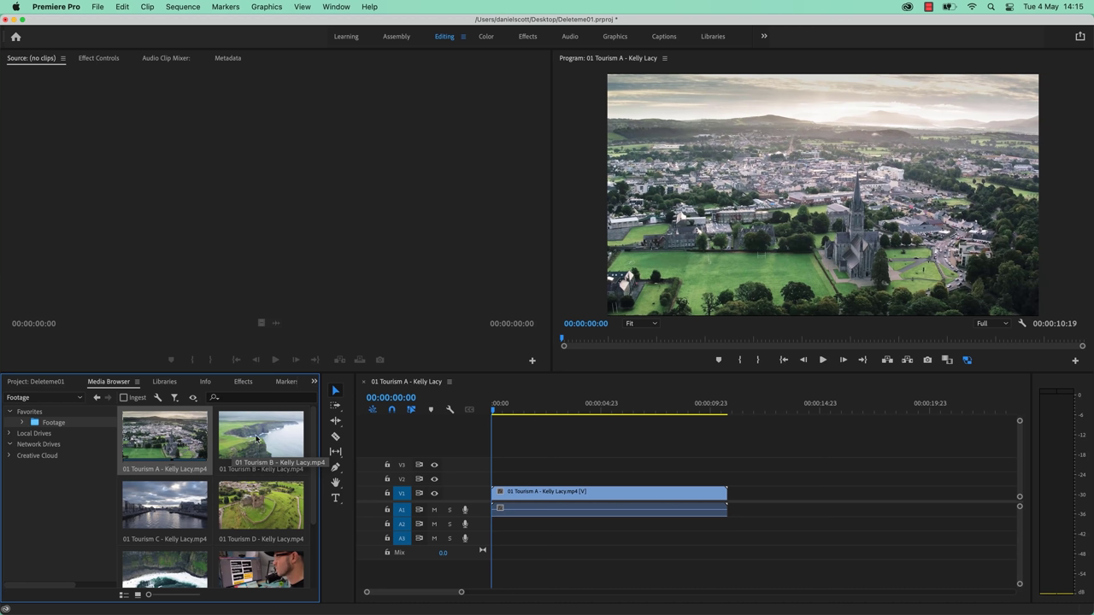
pyautogui.click(256, 440)
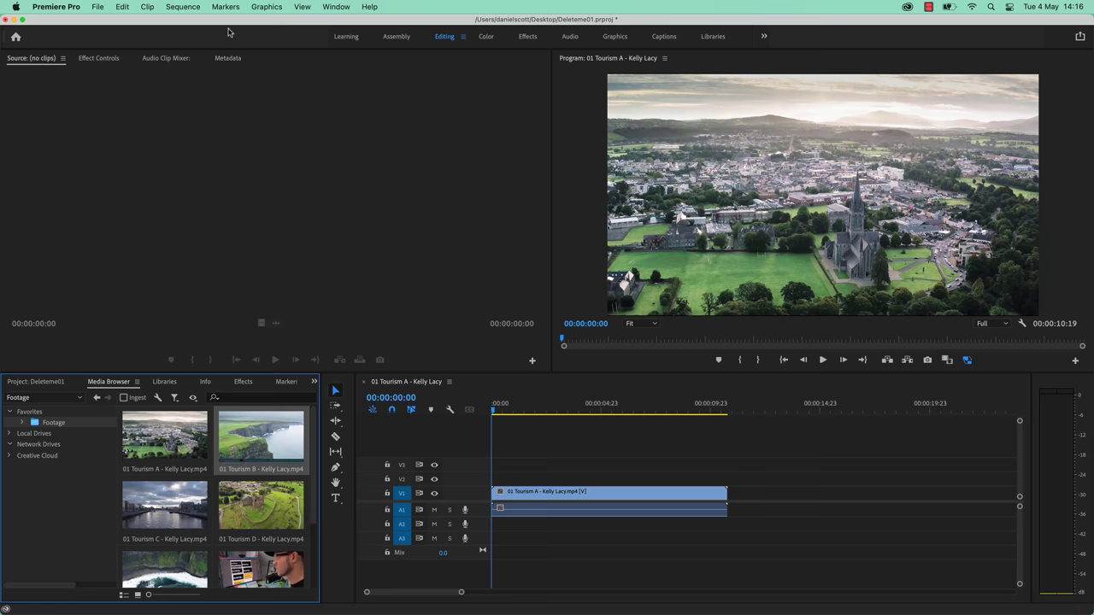
# Step: Load 01 Tourism B into the Source Monitor and play it briefly, stopping at 00:00:00:21
pyautogui.click(332, 6)
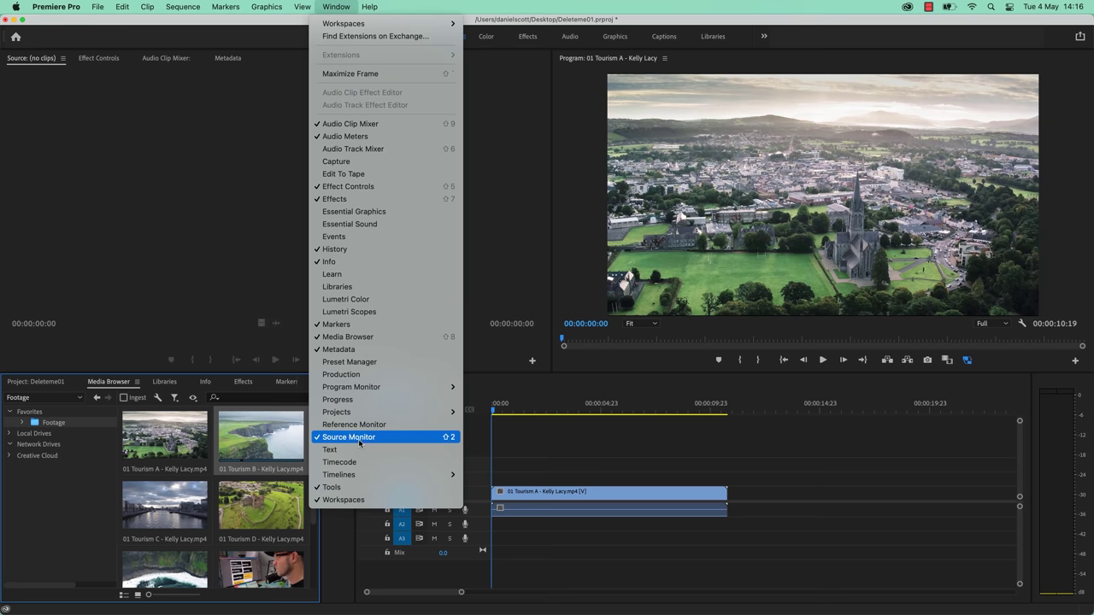
pyautogui.click(258, 454)
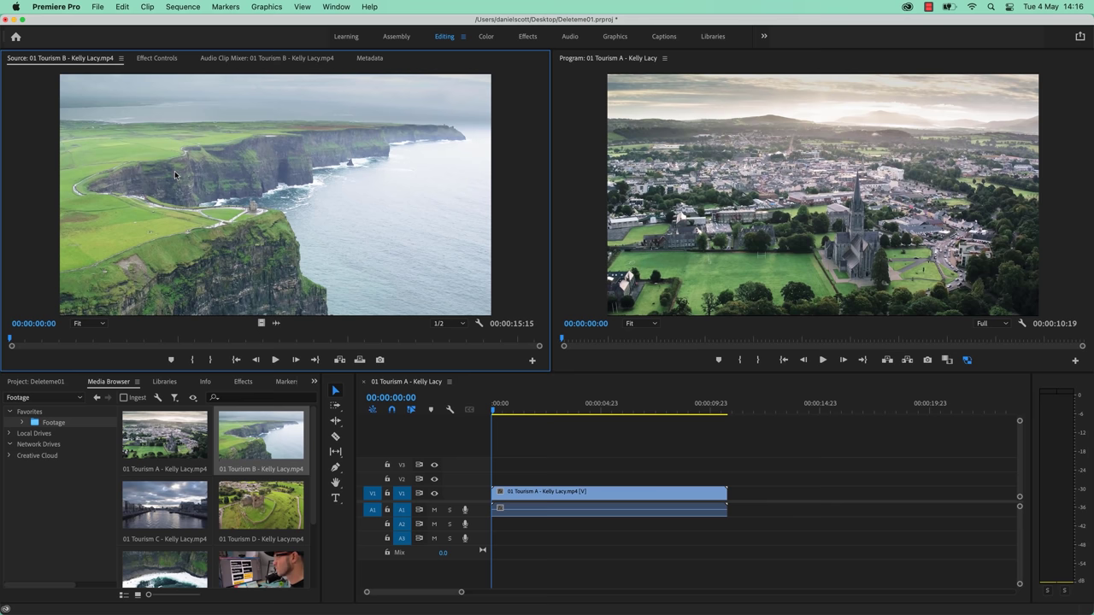
pyautogui.moveTo(248, 475); pyautogui.dragTo(226, 476)
pyautogui.click(43, 382)
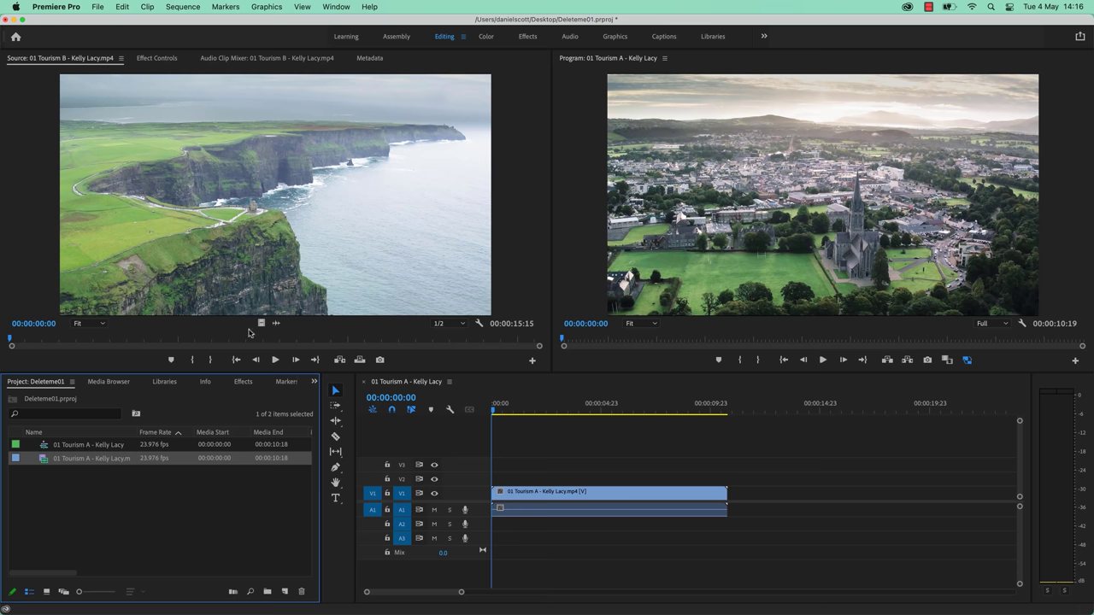
pyautogui.click(275, 360)
pyautogui.click(276, 359)
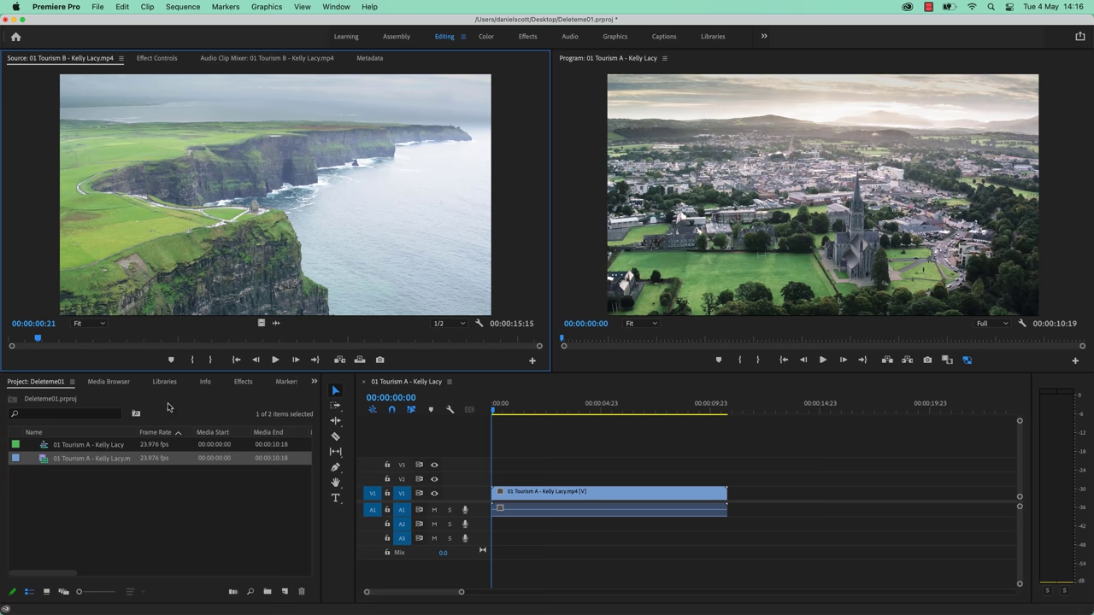
pyautogui.click(123, 384)
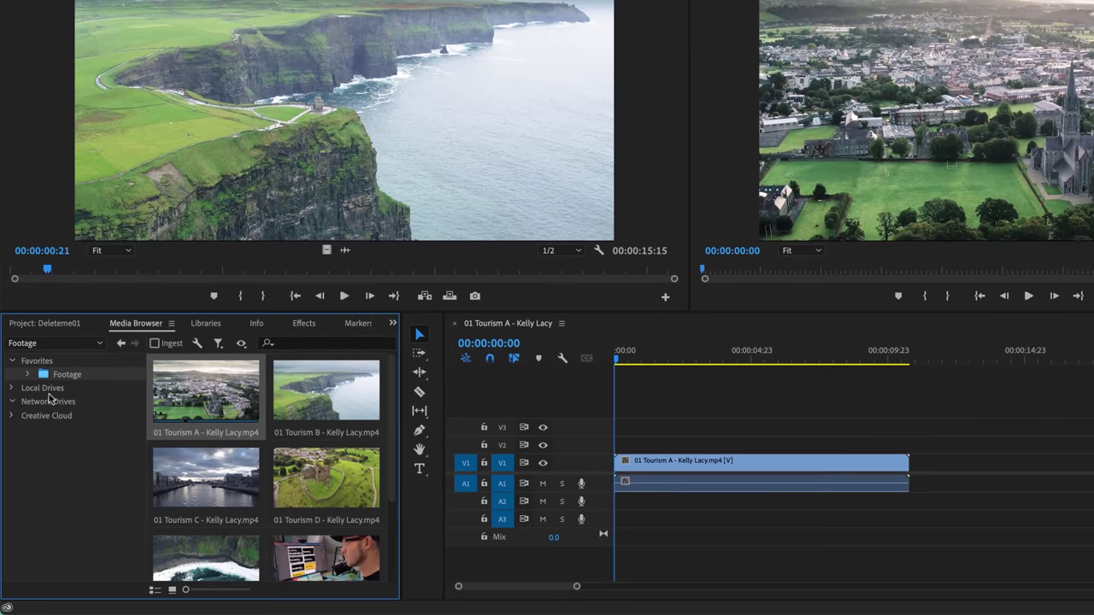
# Step: Open the NO NAME card's DCIM folder and add 100CANON to Favorites
pyautogui.click(47, 390)
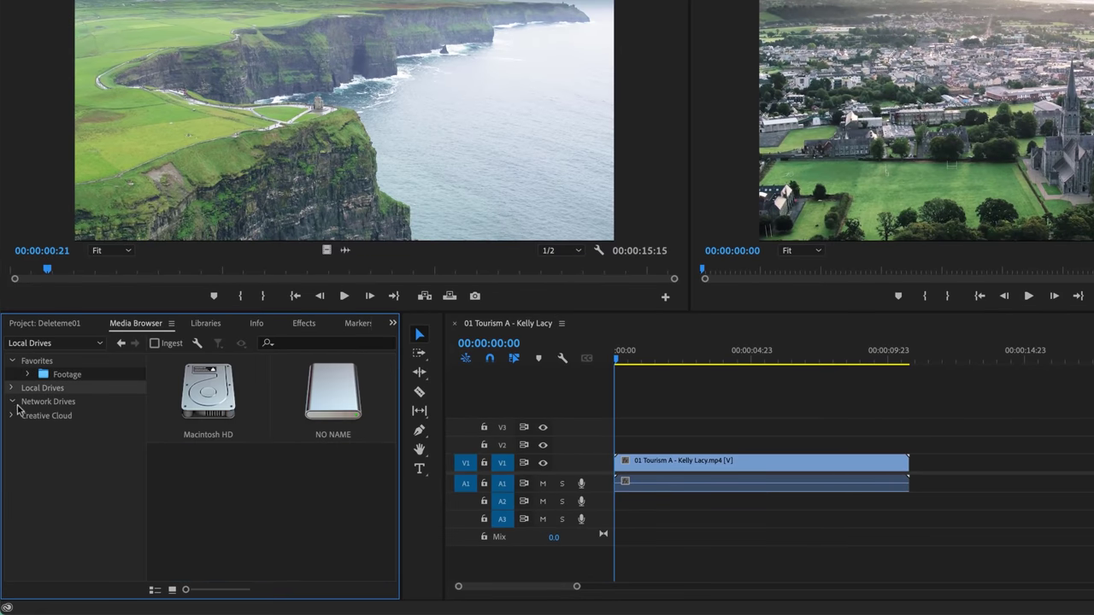
pyautogui.click(329, 407)
pyautogui.doubleClick(348, 392)
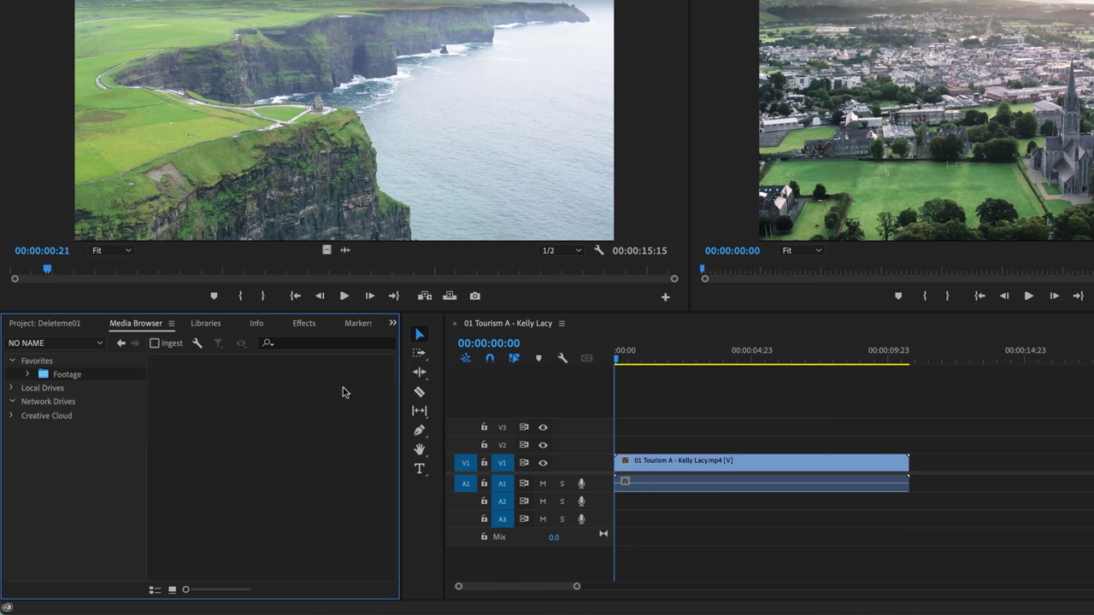
pyautogui.doubleClick(220, 410)
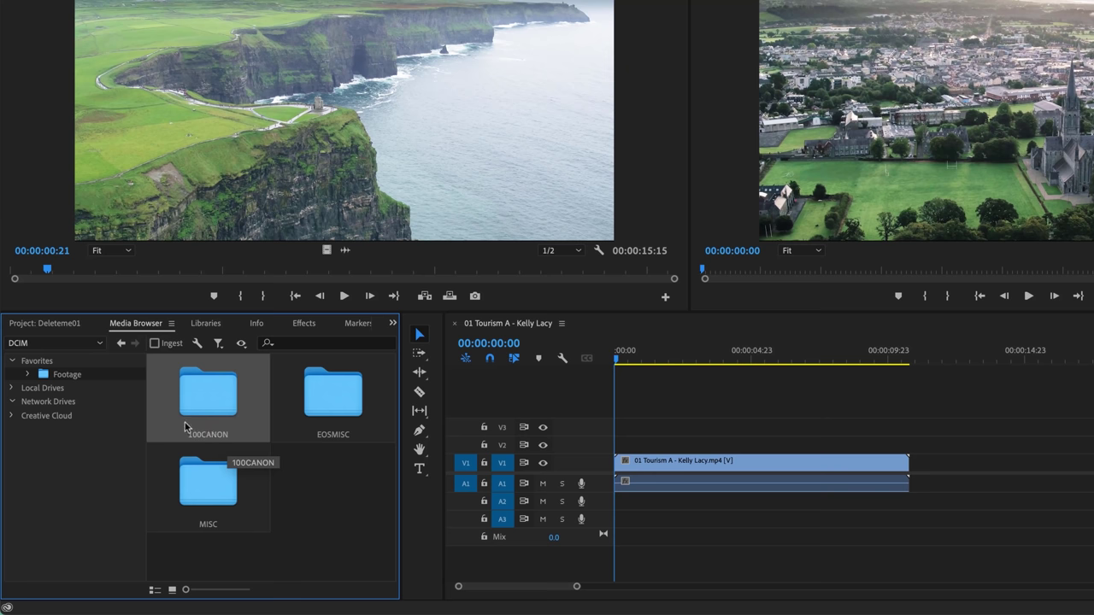
pyautogui.rightClick(209, 397)
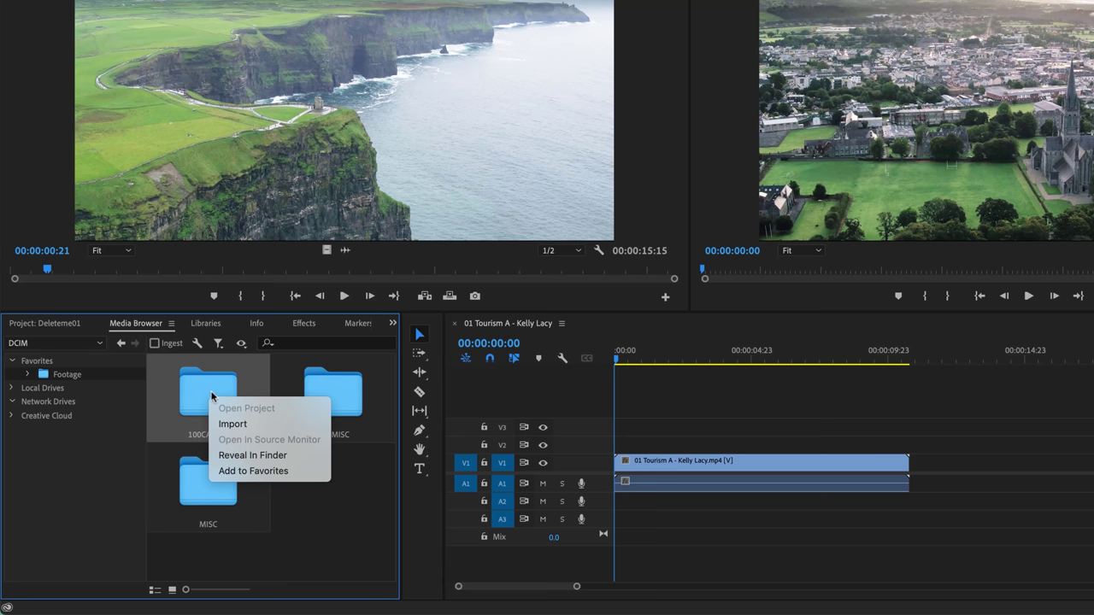
pyautogui.click(267, 471)
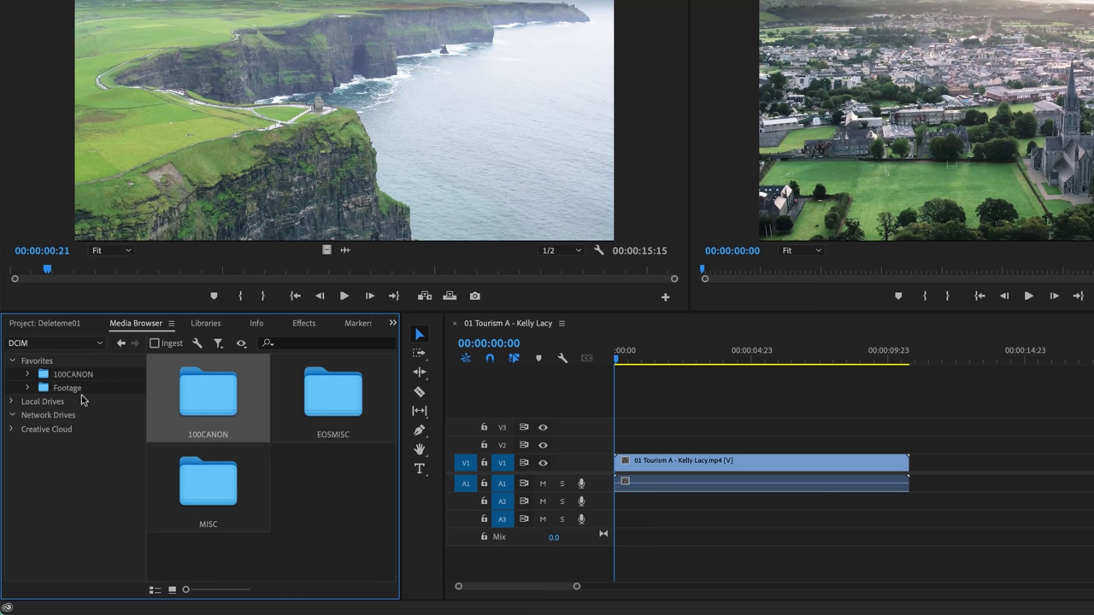
pyautogui.doubleClick(229, 416)
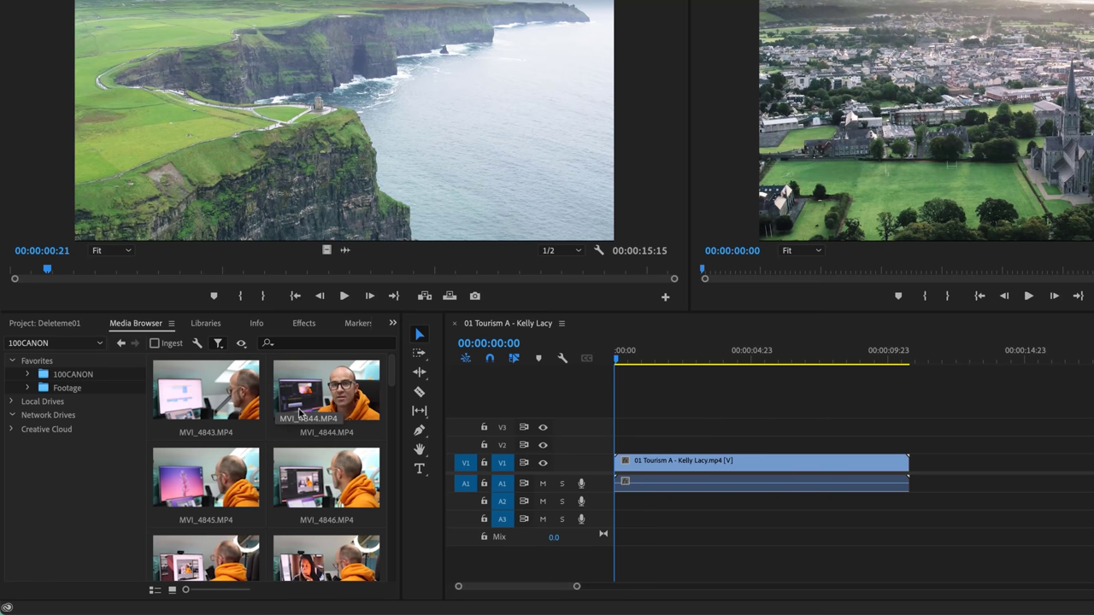
pyautogui.click(219, 348)
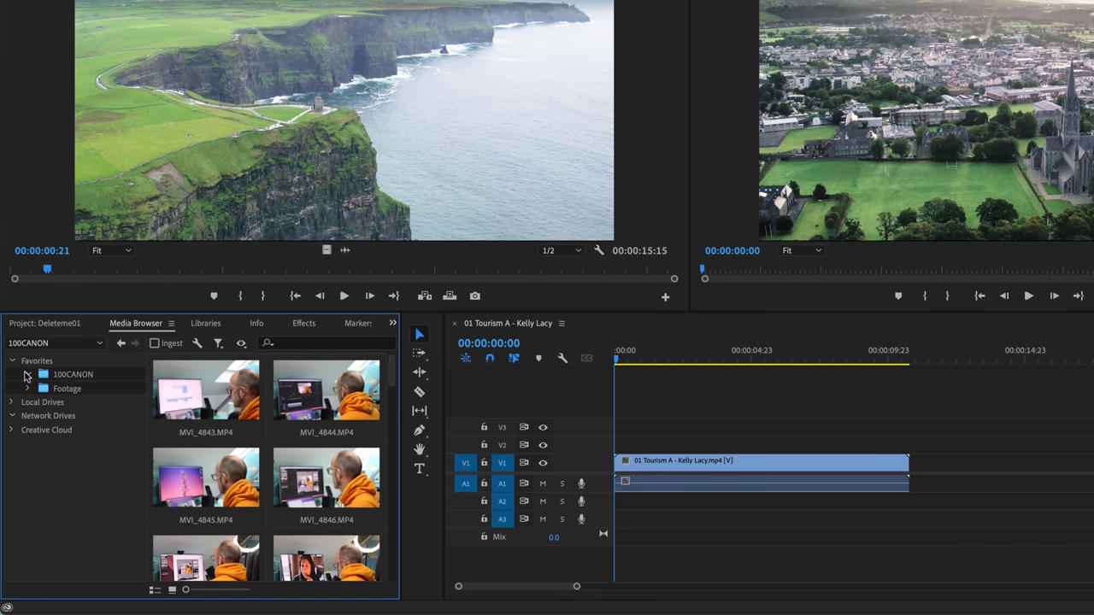
# Step: Browse back to the NO NAME card's DCIM and MISC folders and list the directory viewer formats
pyautogui.click(49, 402)
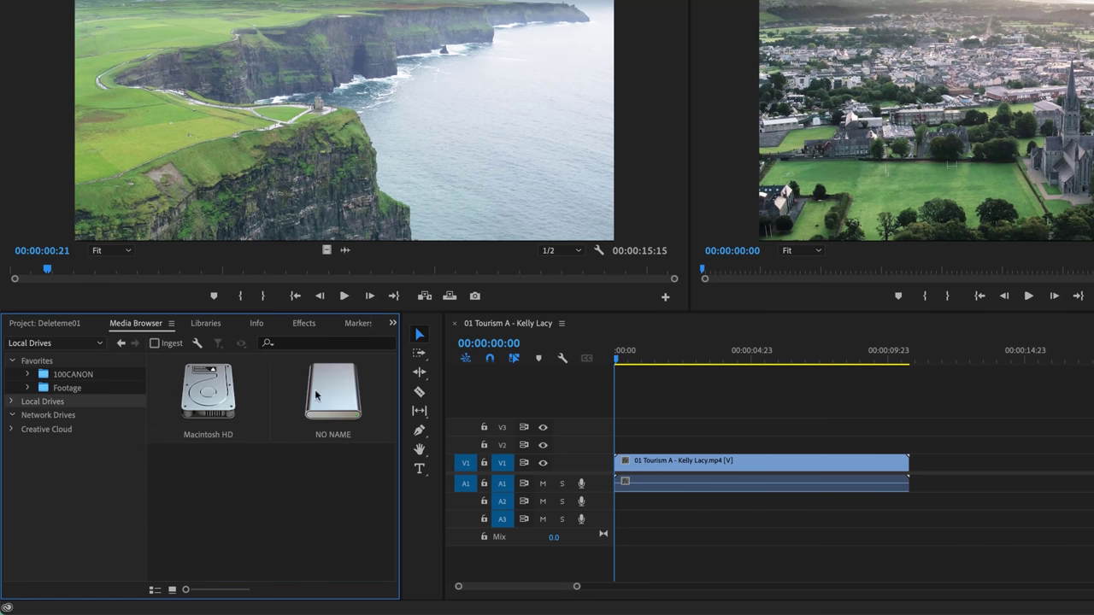
pyautogui.doubleClick(347, 405)
pyautogui.doubleClick(225, 403)
pyautogui.doubleClick(205, 419)
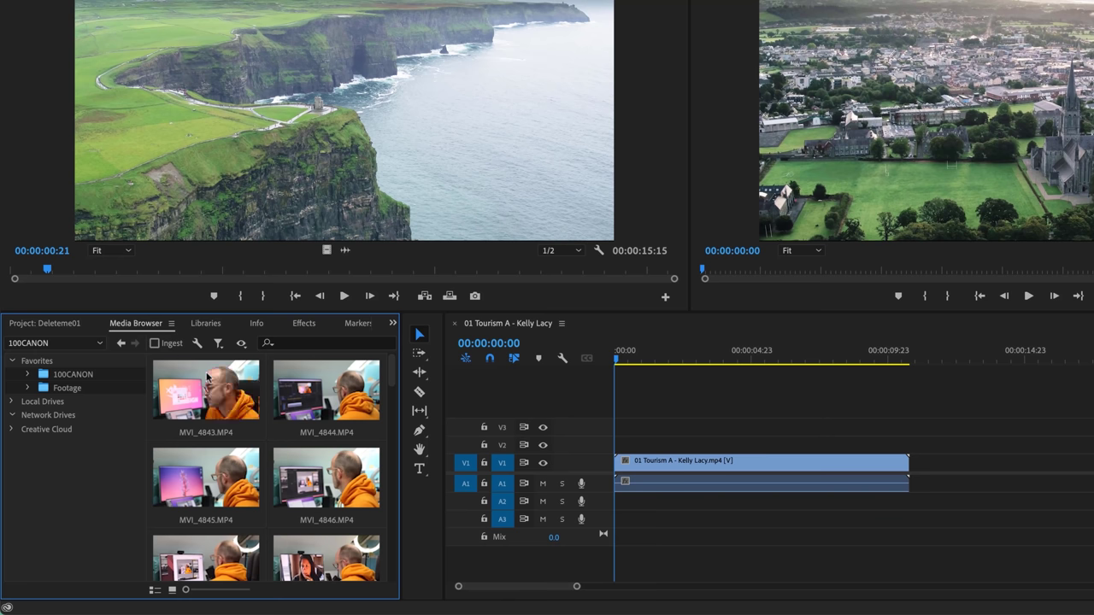
pyautogui.click(49, 402)
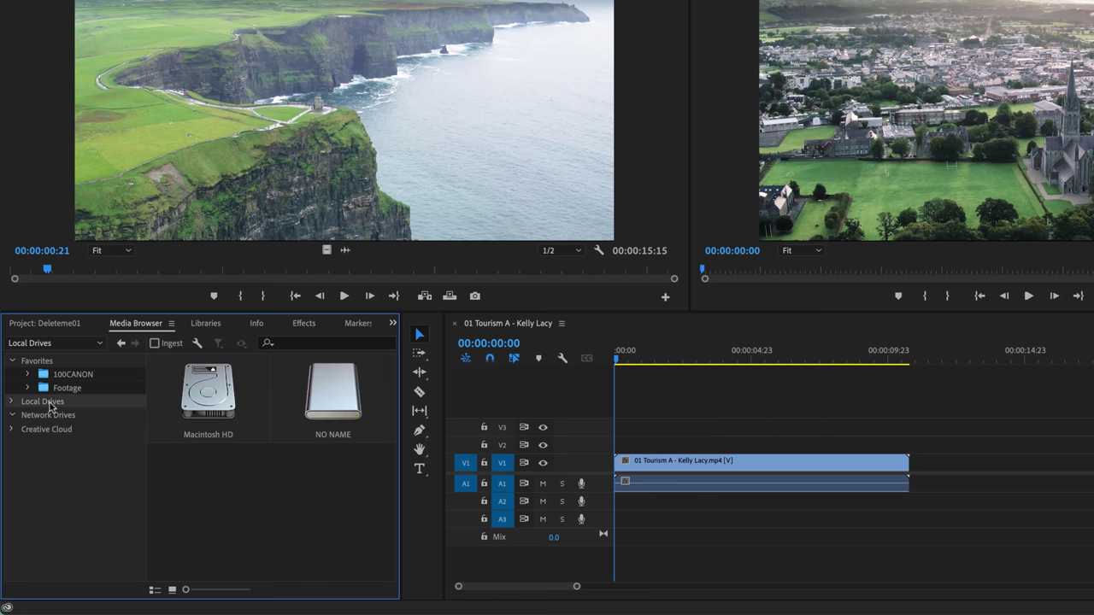
pyautogui.click(330, 405)
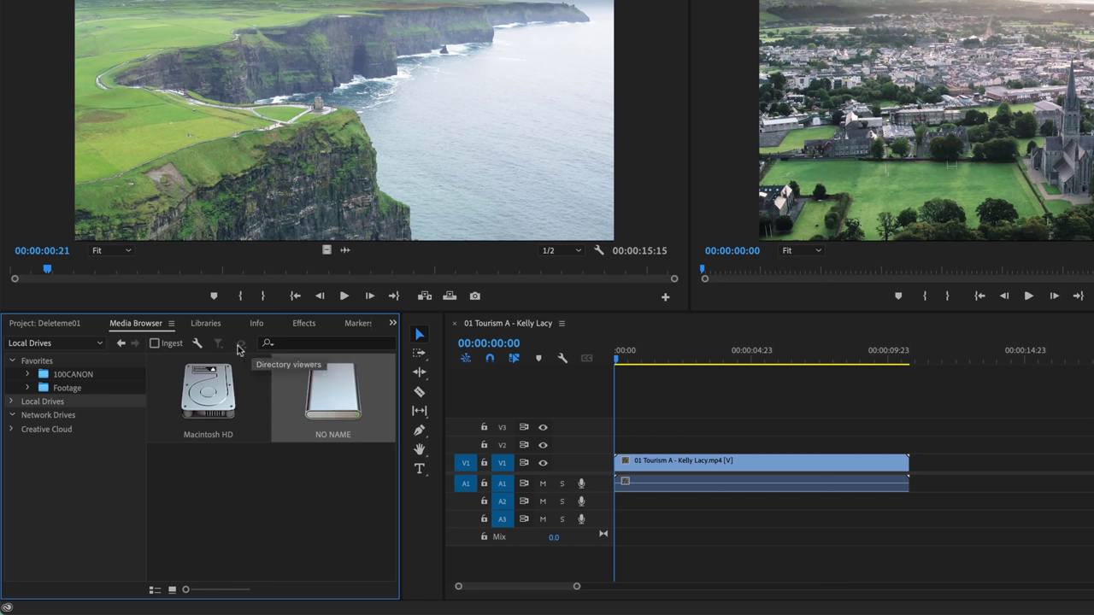
pyautogui.doubleClick(330, 392)
pyautogui.click(241, 343)
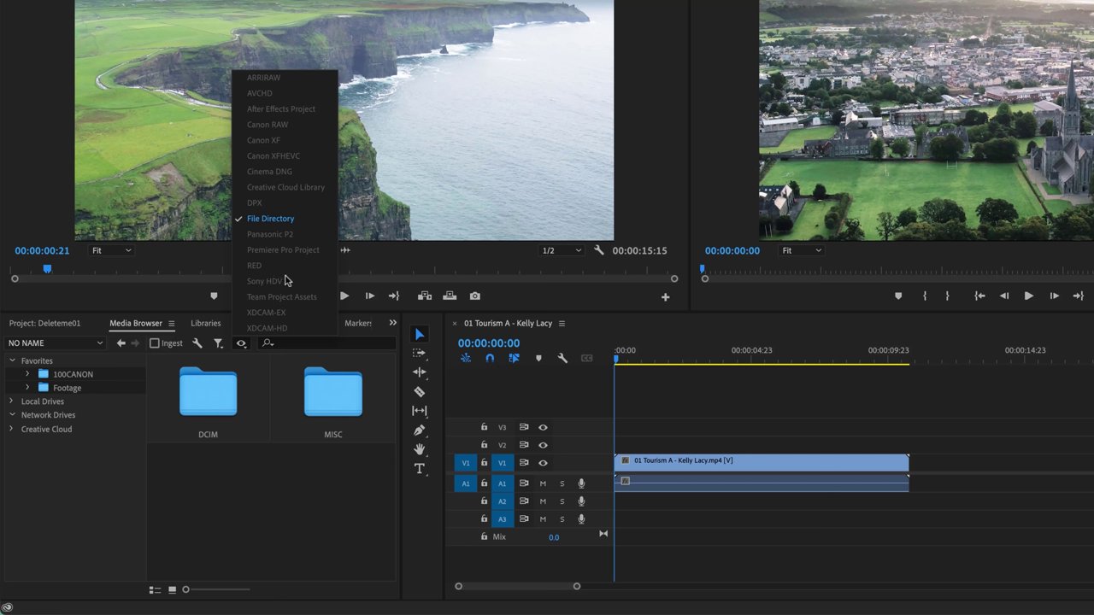
# Step: Close the viewers dropdown, show the 100CANON favorite's MVI clips and tick Ingest
pyautogui.click(232, 346)
pyautogui.click(244, 346)
pyautogui.click(134, 454)
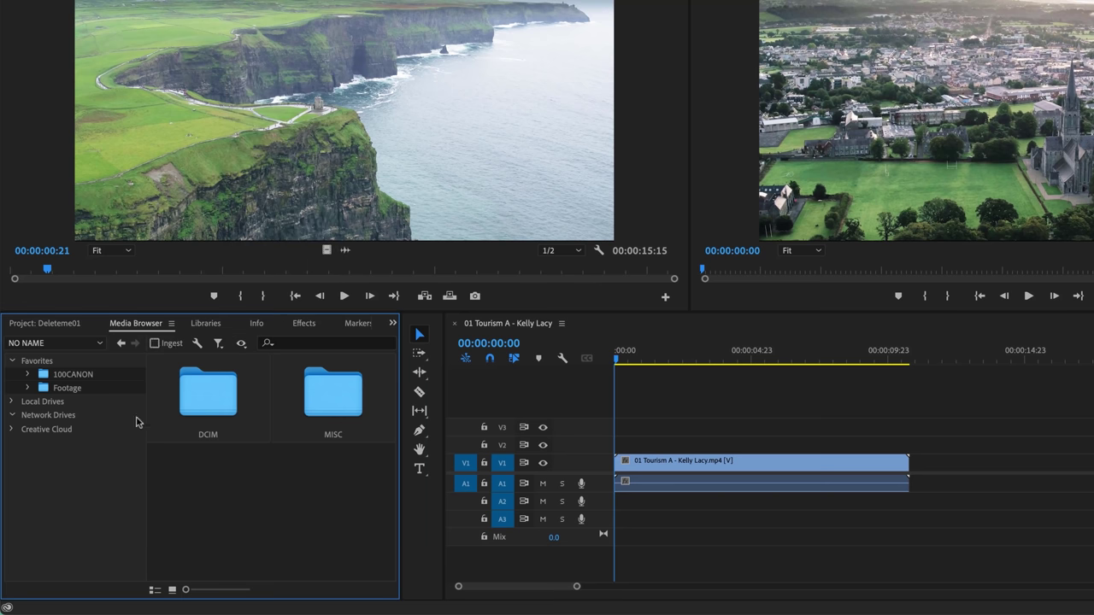
pyautogui.click(218, 409)
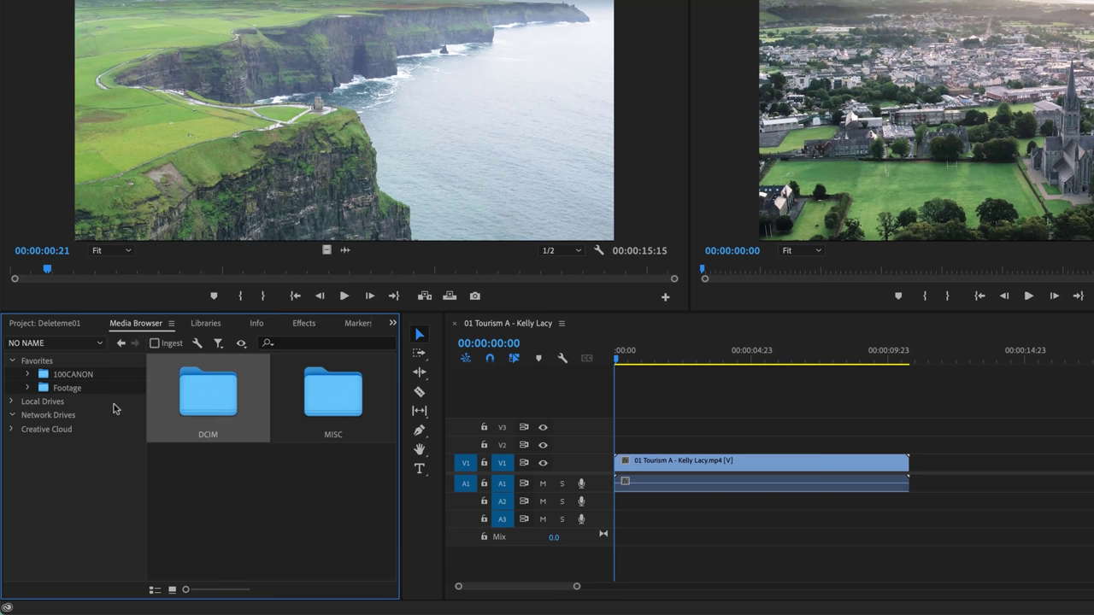
pyautogui.click(70, 379)
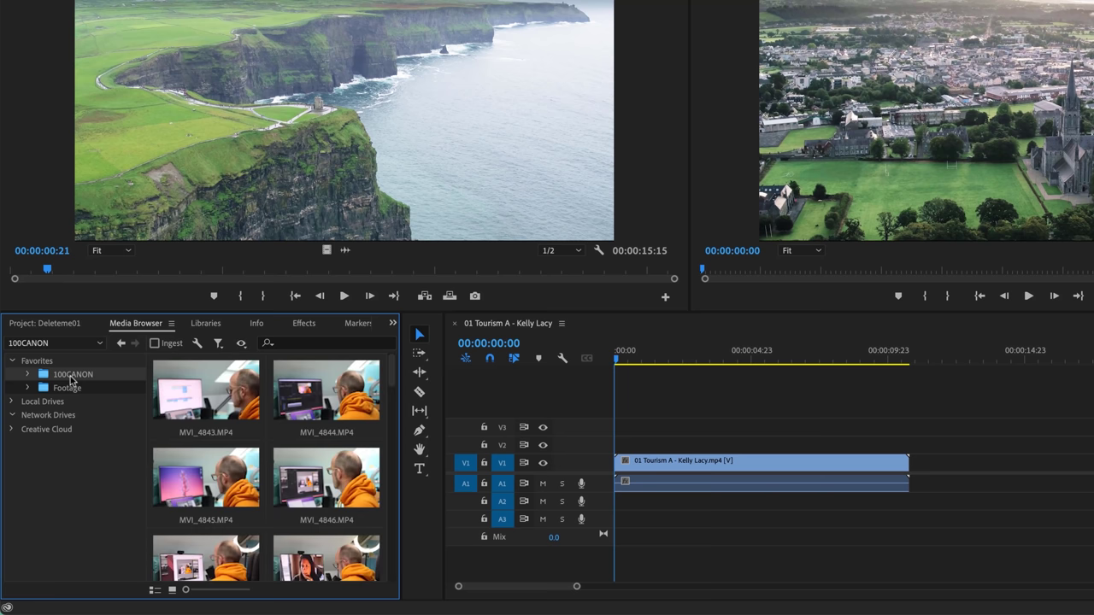
pyautogui.click(154, 343)
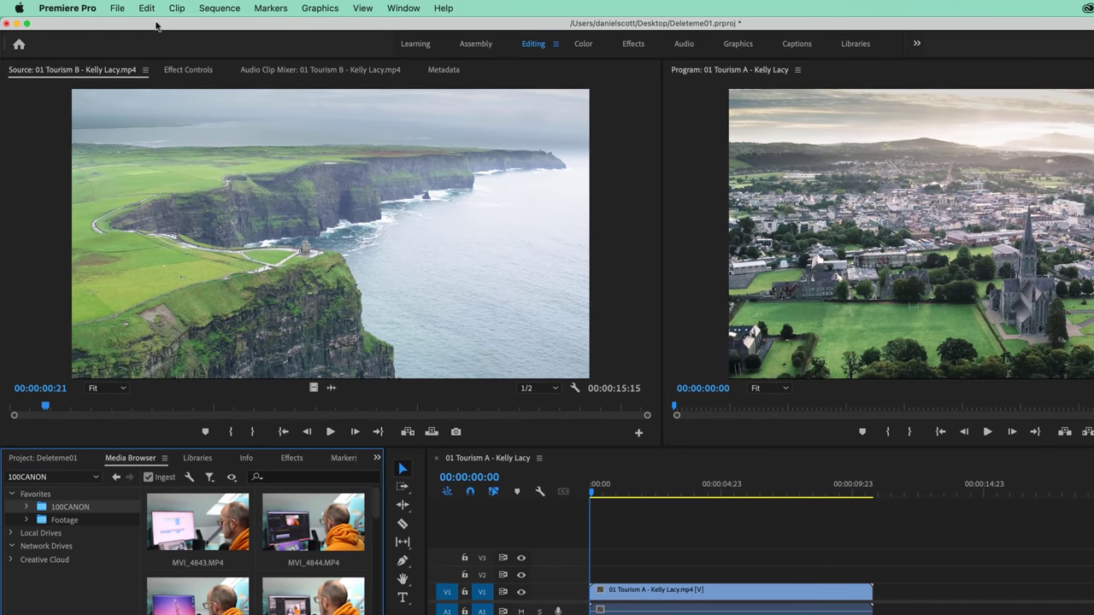
pyautogui.click(119, 9)
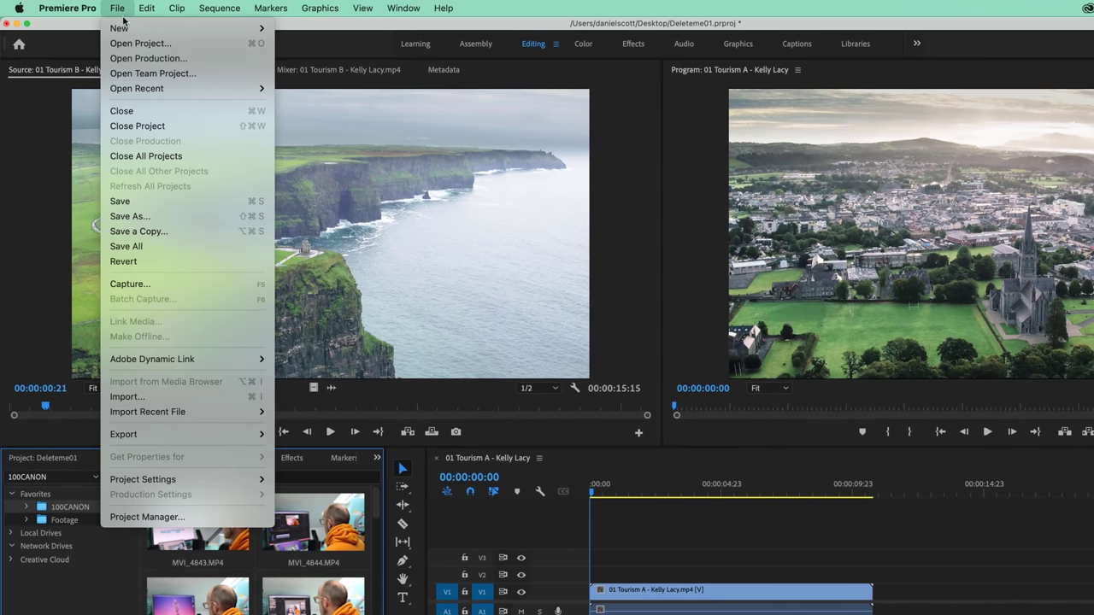
pyautogui.moveTo(166, 441)
pyautogui.moveTo(231, 487)
pyautogui.click(330, 510)
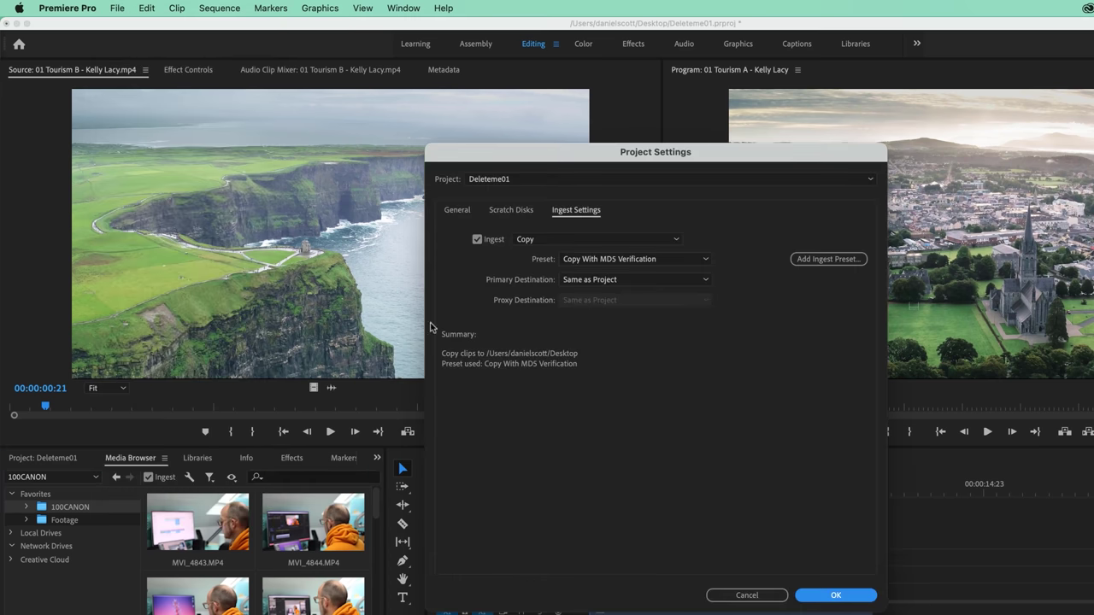
pyautogui.click(538, 242)
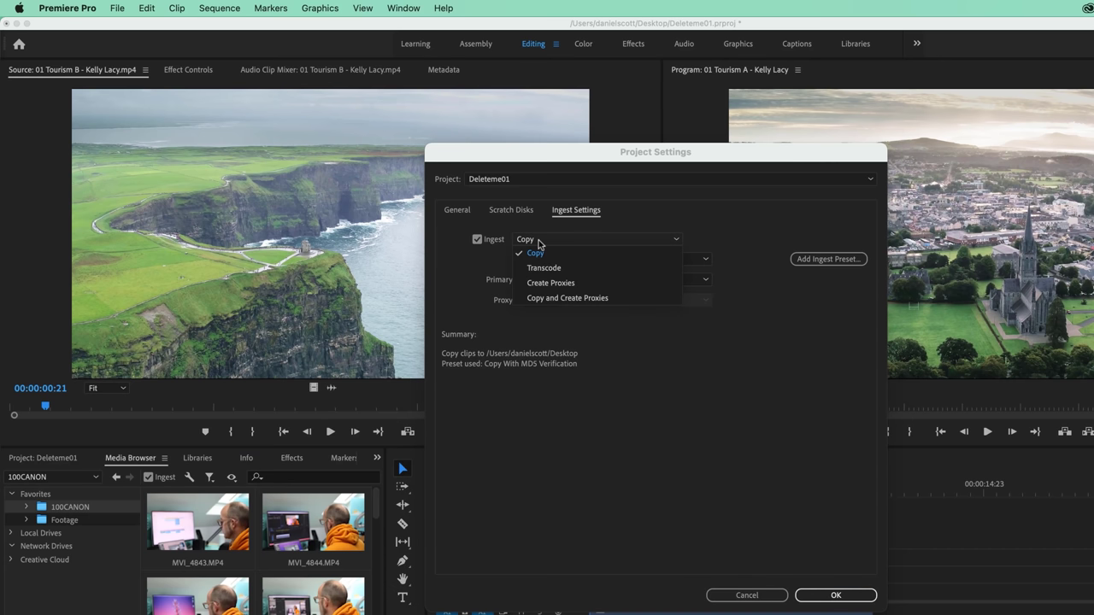
pyautogui.click(539, 243)
pyautogui.click(540, 242)
pyautogui.click(541, 242)
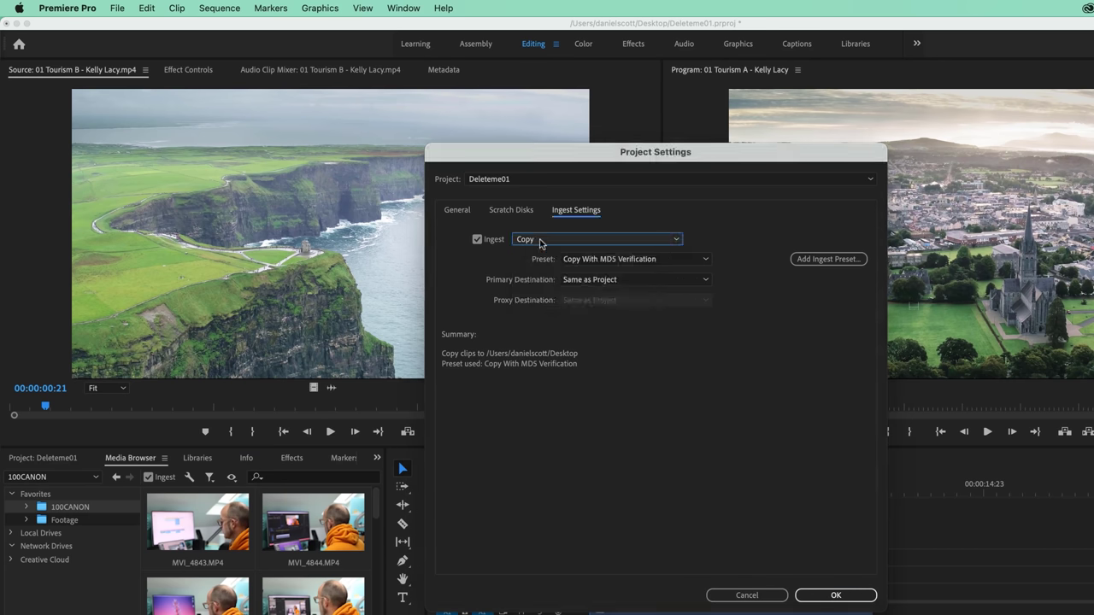
pyautogui.click(590, 282)
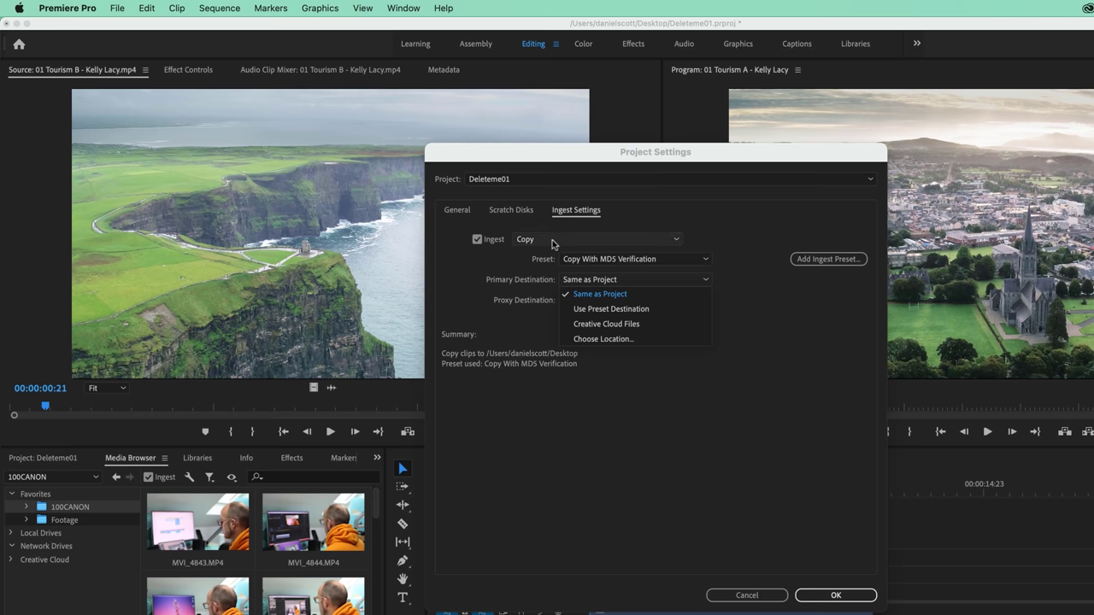
pyautogui.click(595, 340)
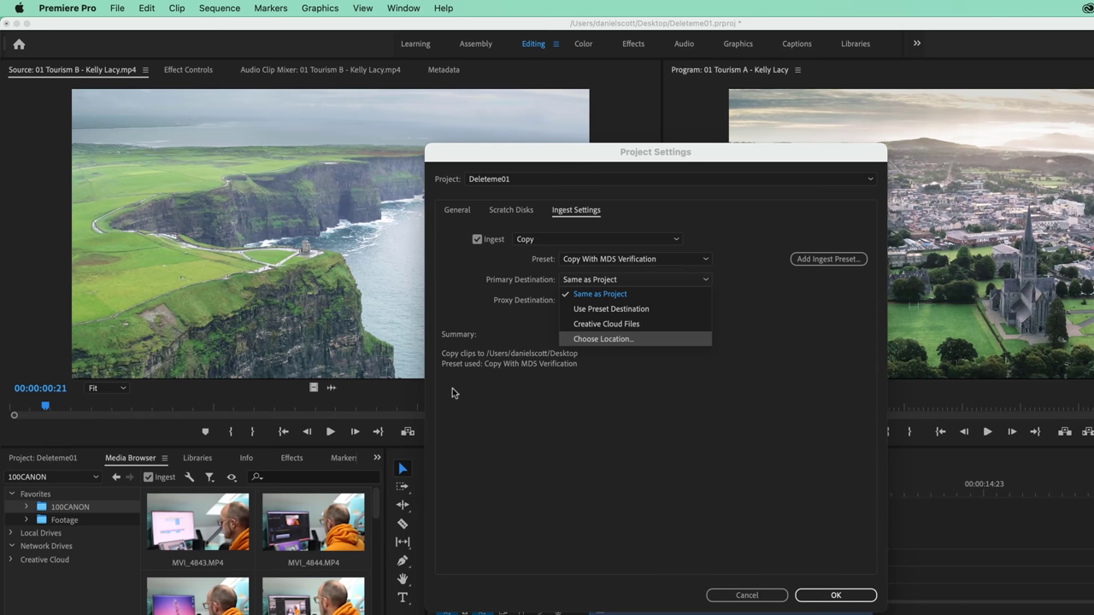
pyautogui.click(625, 304)
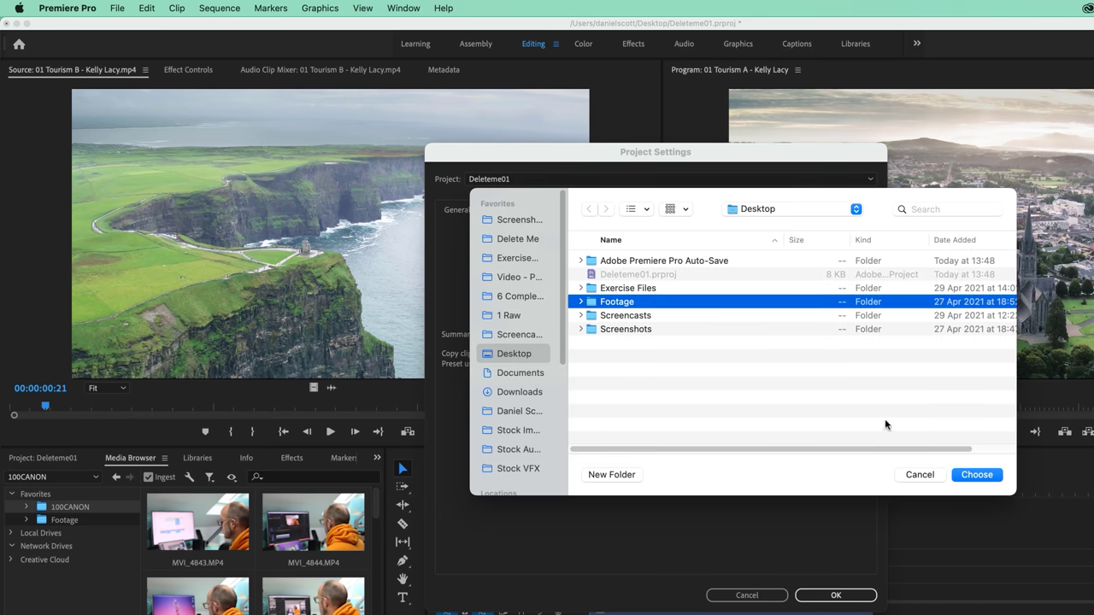
pyautogui.click(920, 475)
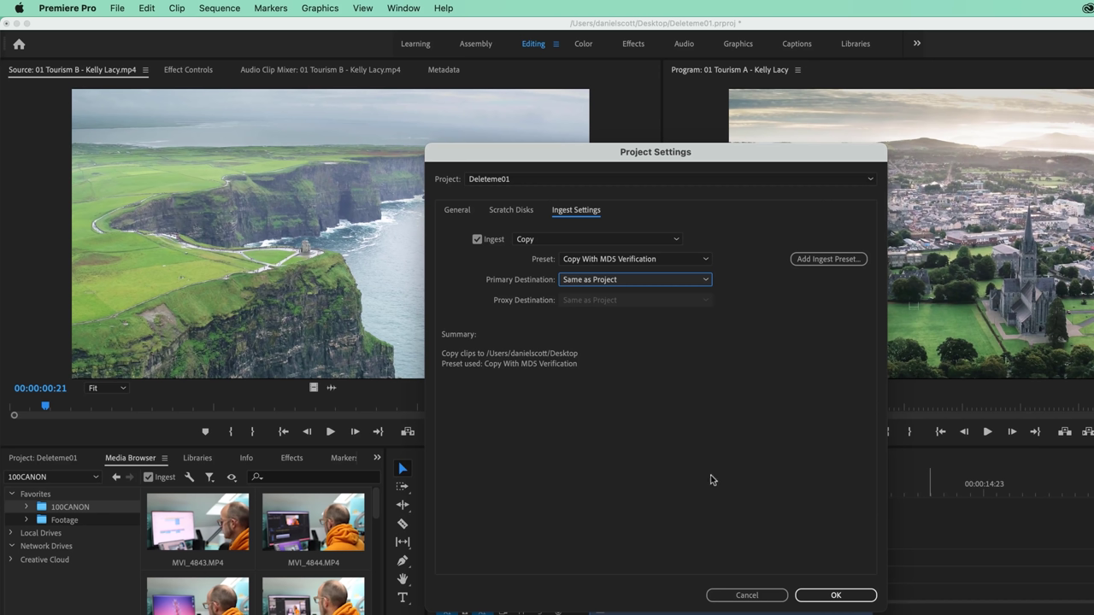
pyautogui.click(754, 596)
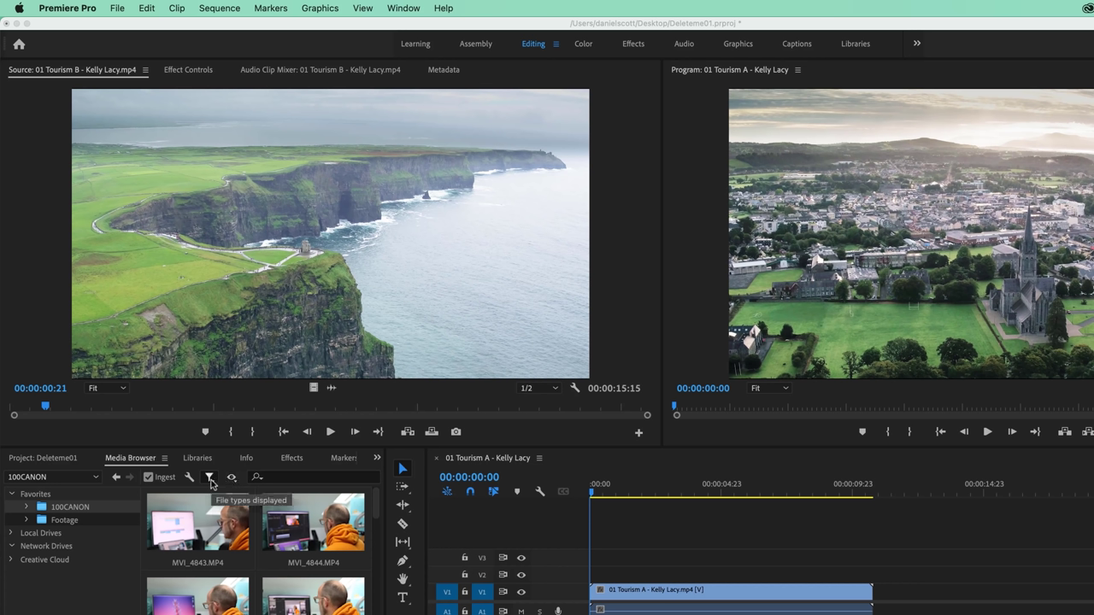
pyautogui.click(210, 480)
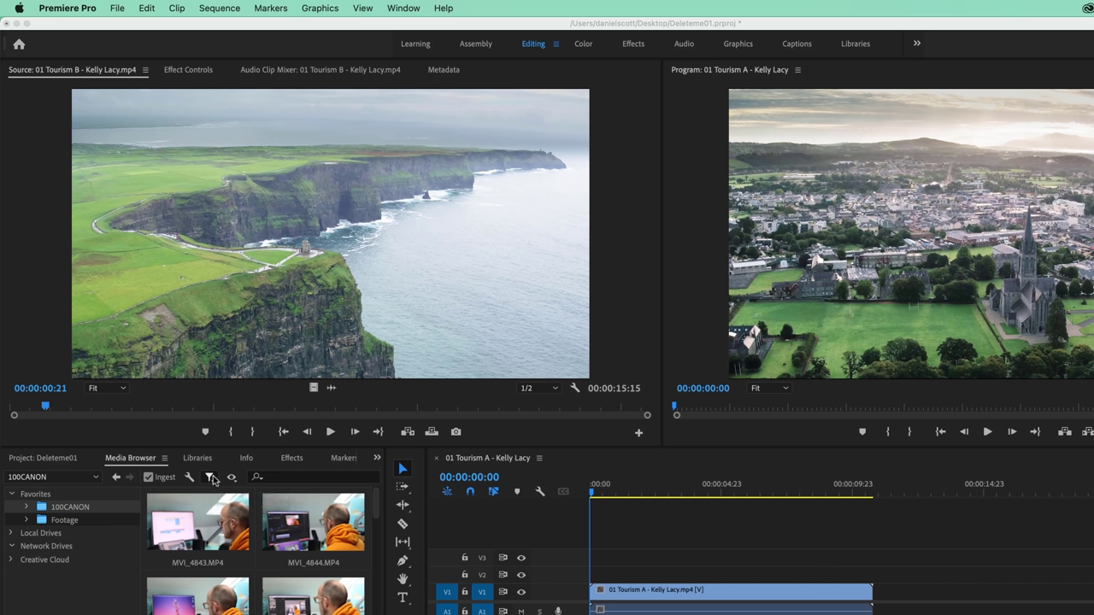
pyautogui.click(75, 521)
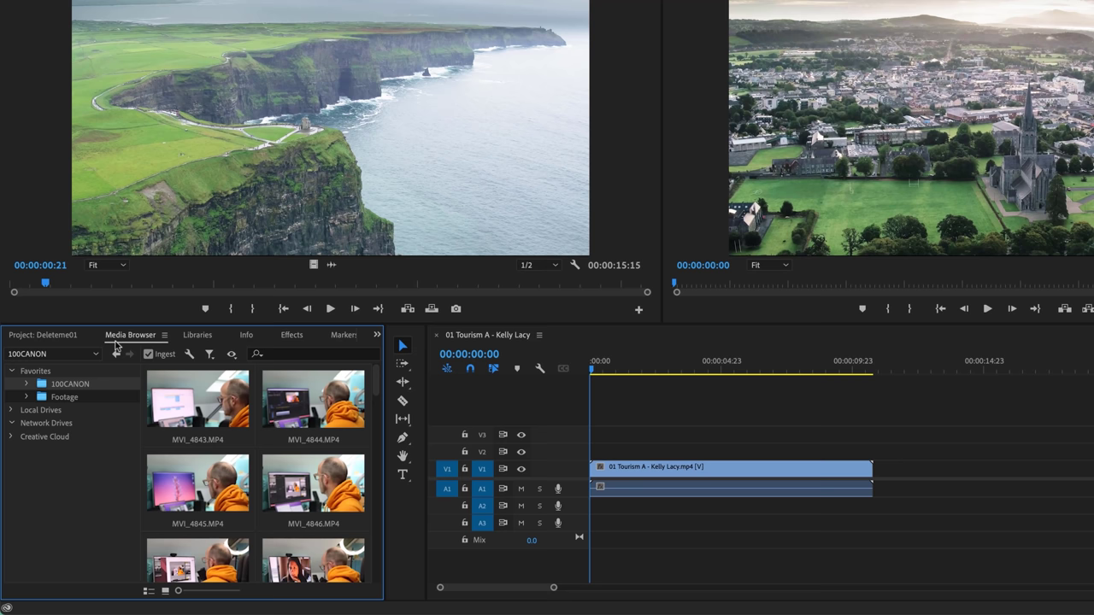
# Step: Show the items in the Project: Deleteme01 panel
pyautogui.click(45, 335)
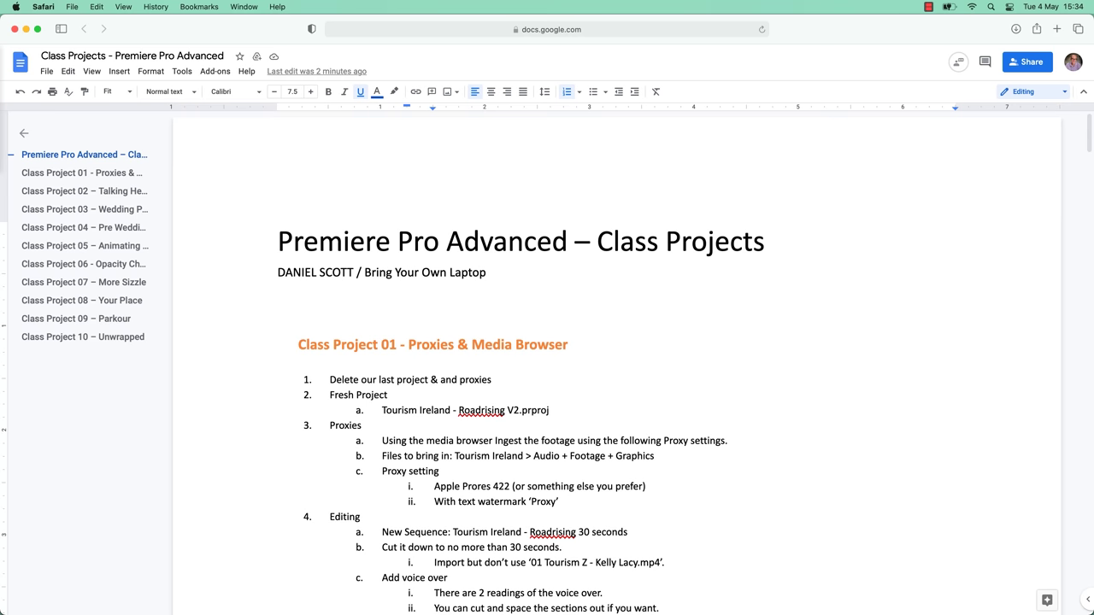
# Step: Check Exercise Files in Finder, highlight step 1 of the brief, then bring up the Footage folder
pyautogui.press('super+Tab')
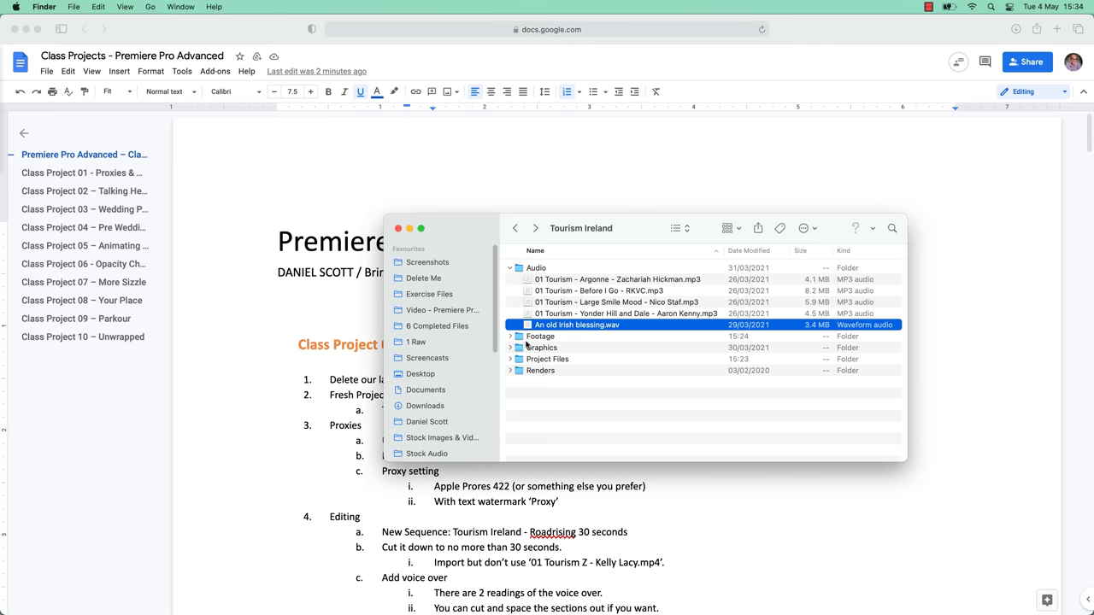
pyautogui.click(446, 299)
pyautogui.click(558, 272)
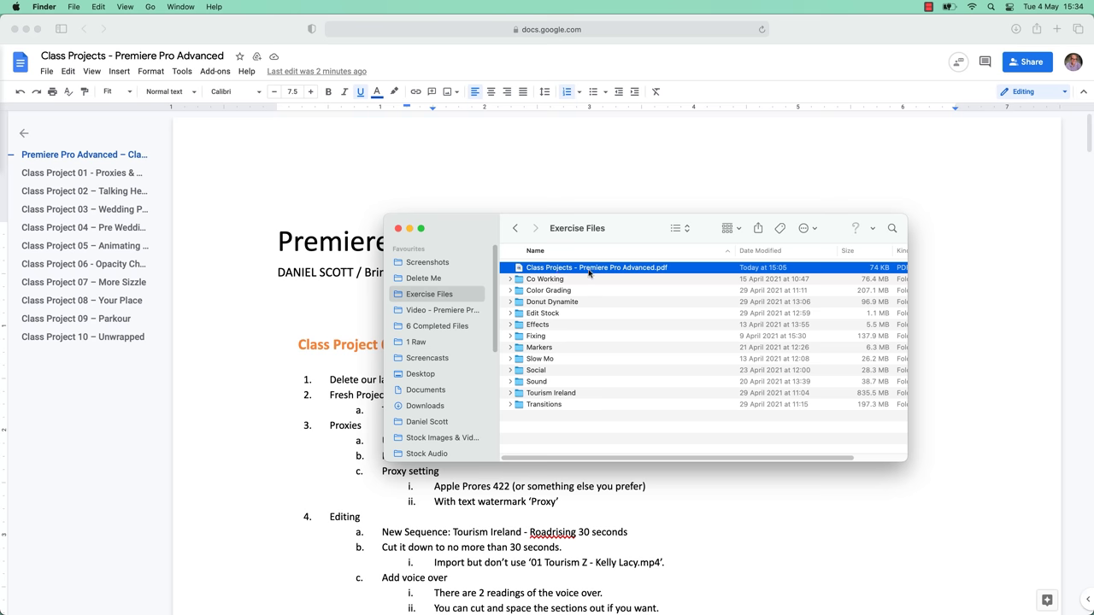
pyautogui.click(342, 382)
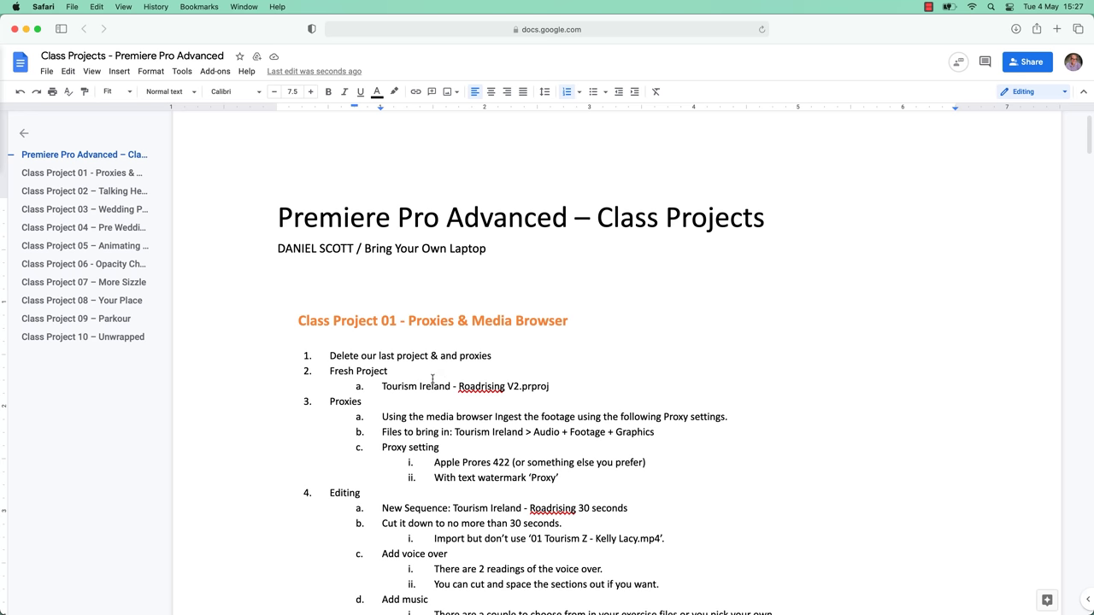
pyautogui.scroll(-1, 432, 385)
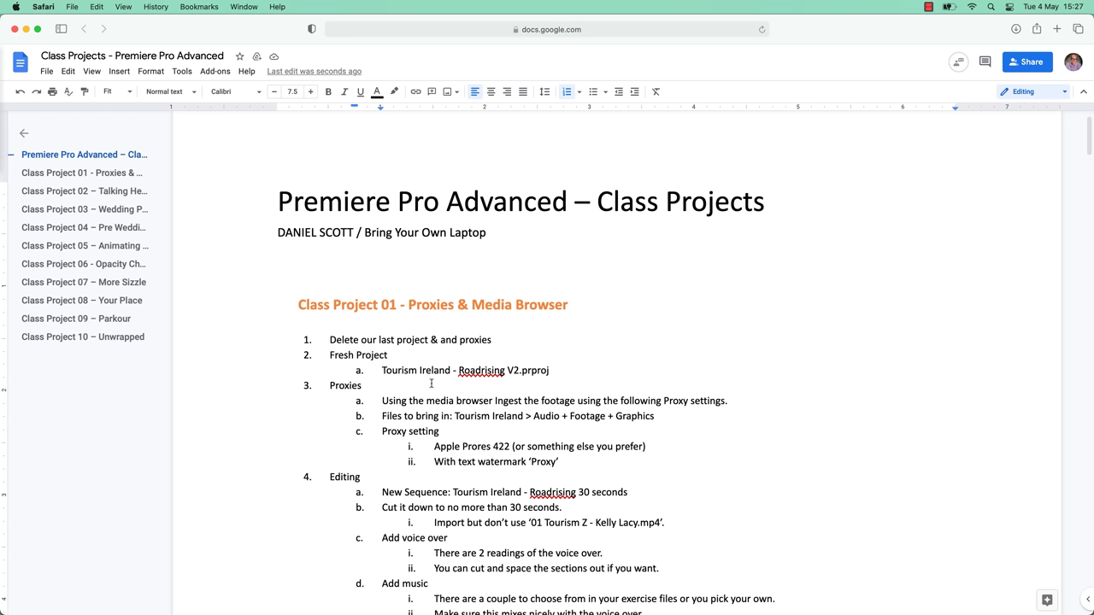
pyautogui.tripleClick(395, 340)
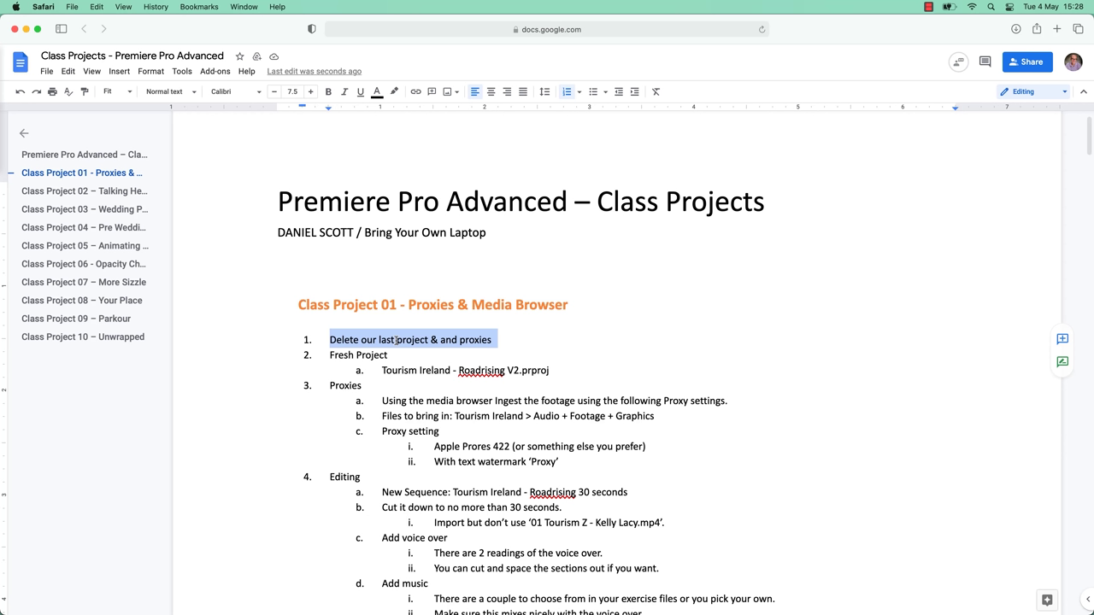
pyautogui.press('super+Tab')
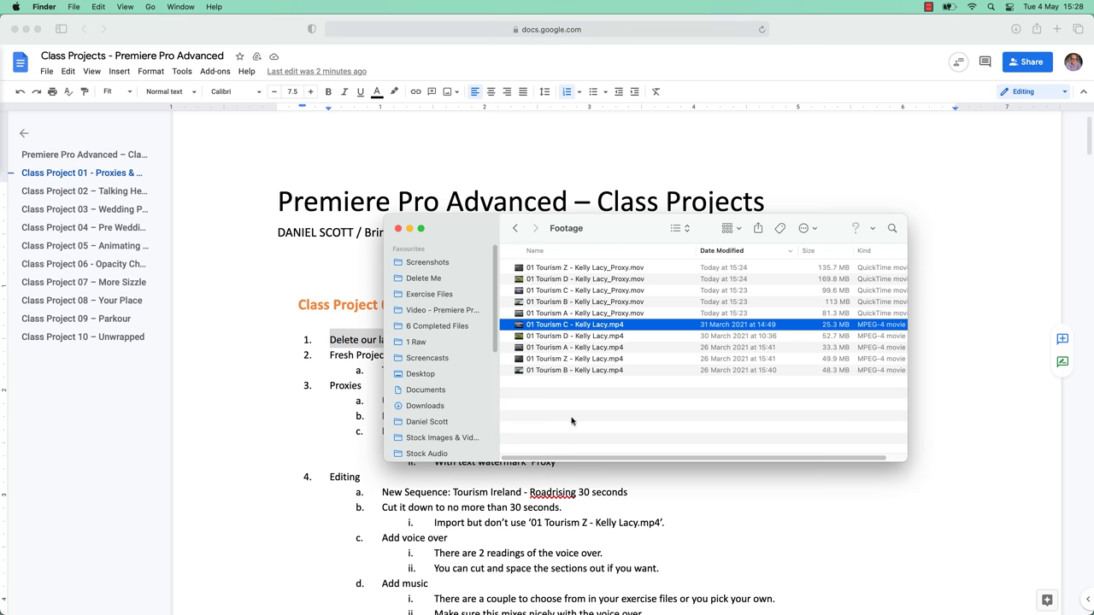
# Step: Select the five proxy .mov files and go up to the Tourism Ireland folder
pyautogui.click(591, 313)
pyautogui.keyDown('shift'); pyautogui.click(600, 269); pyautogui.keyUp('shift')
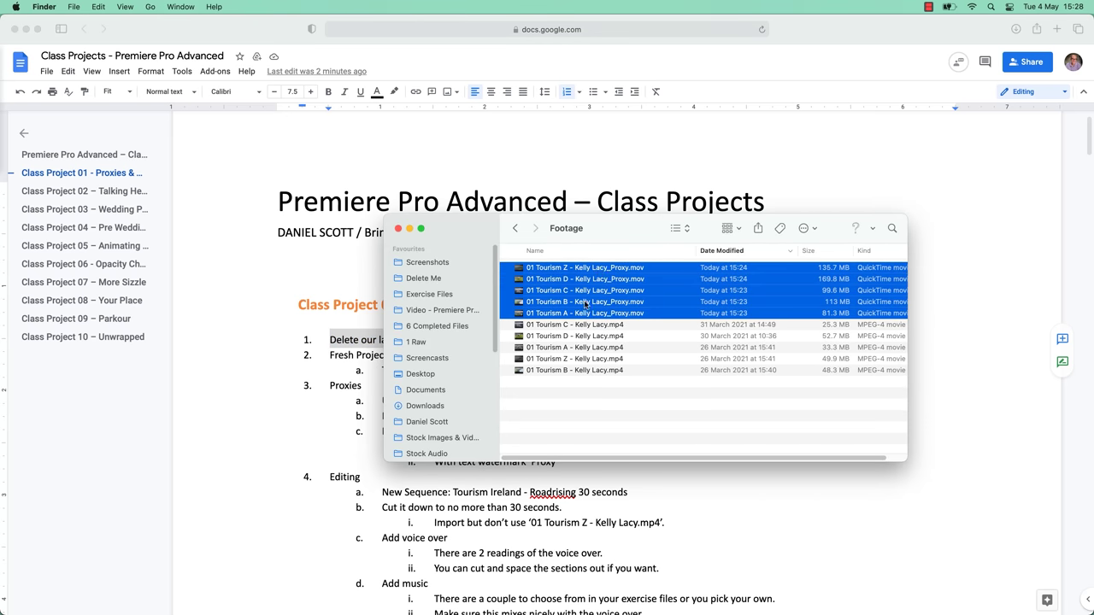
pyautogui.keyDown('super'); pyautogui.click(567, 228); pyautogui.keyUp('super')
pyautogui.click(578, 241)
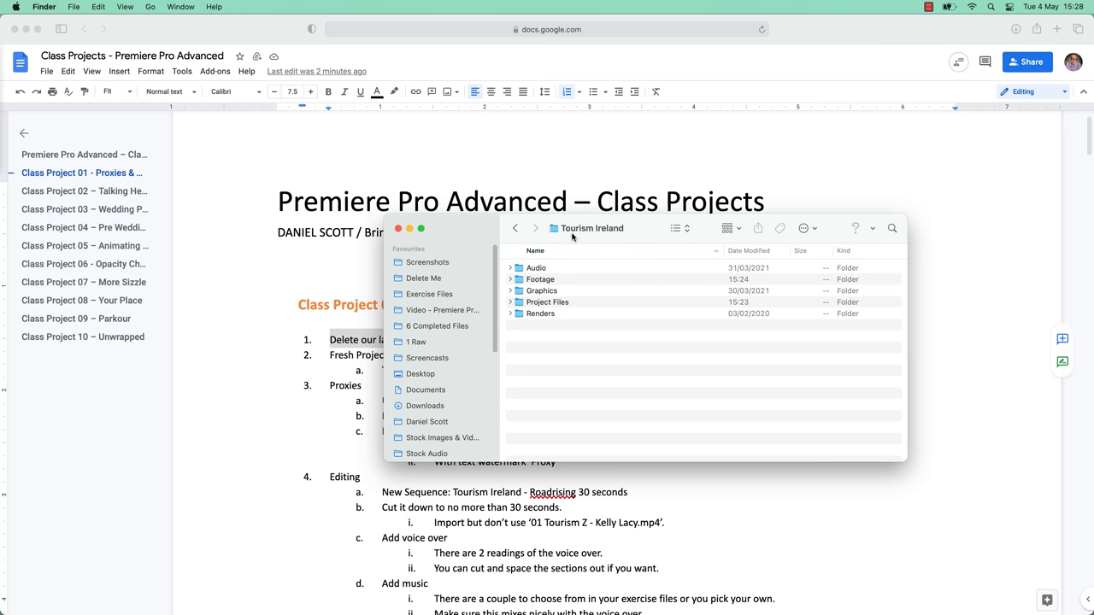
# Step: Look in Project Files, then open Footage and return to the class project brief in Safari
pyautogui.click(554, 303)
pyautogui.doubleClick(554, 303)
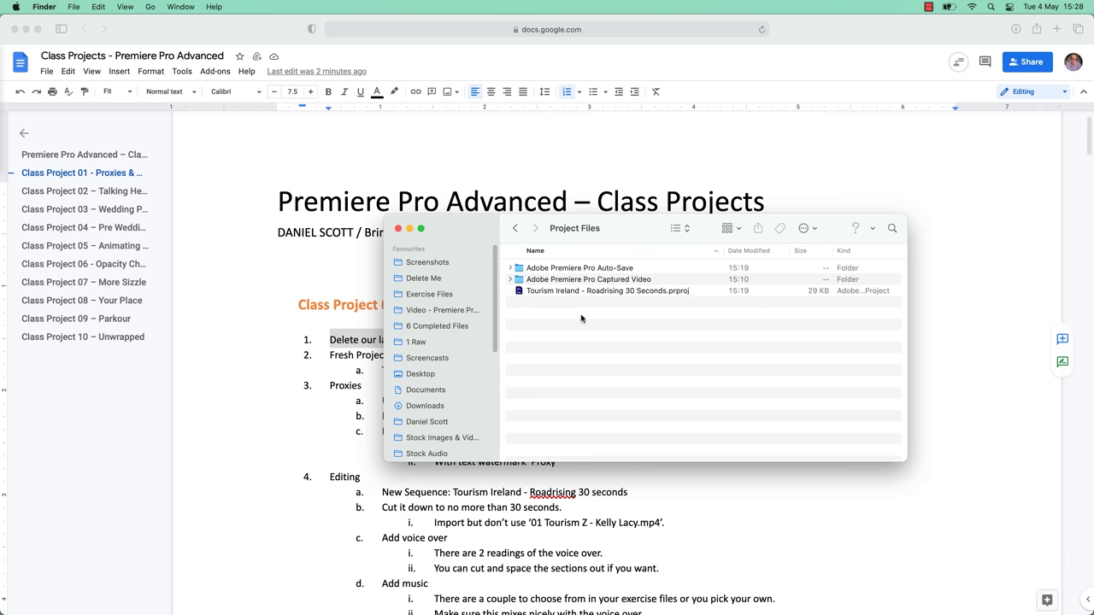
pyautogui.click(515, 228)
pyautogui.doubleClick(549, 280)
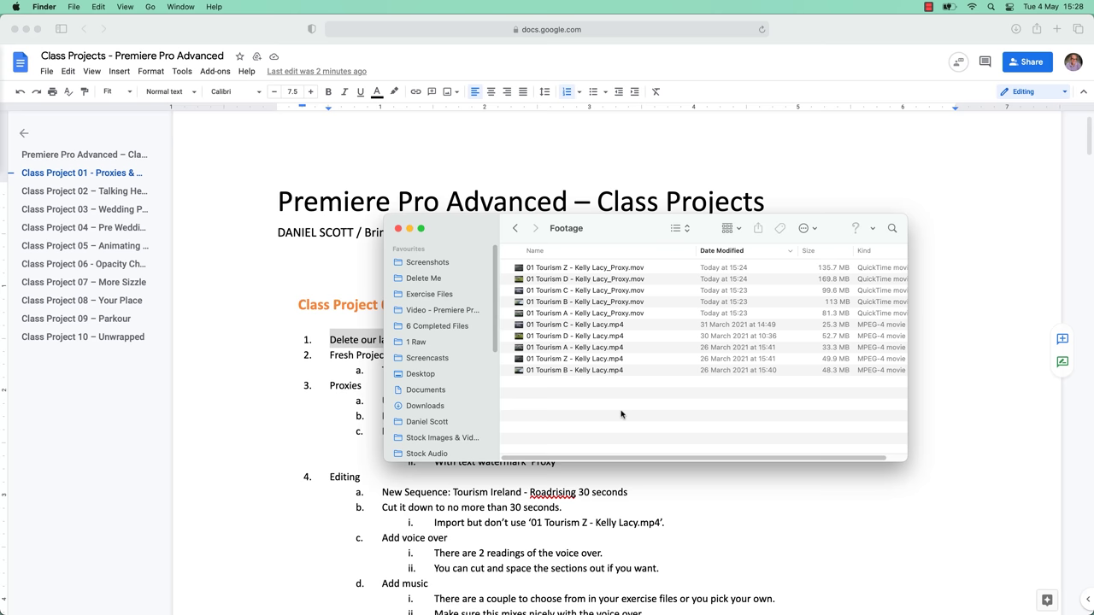
pyautogui.click(306, 419)
pyautogui.doubleClick(372, 355)
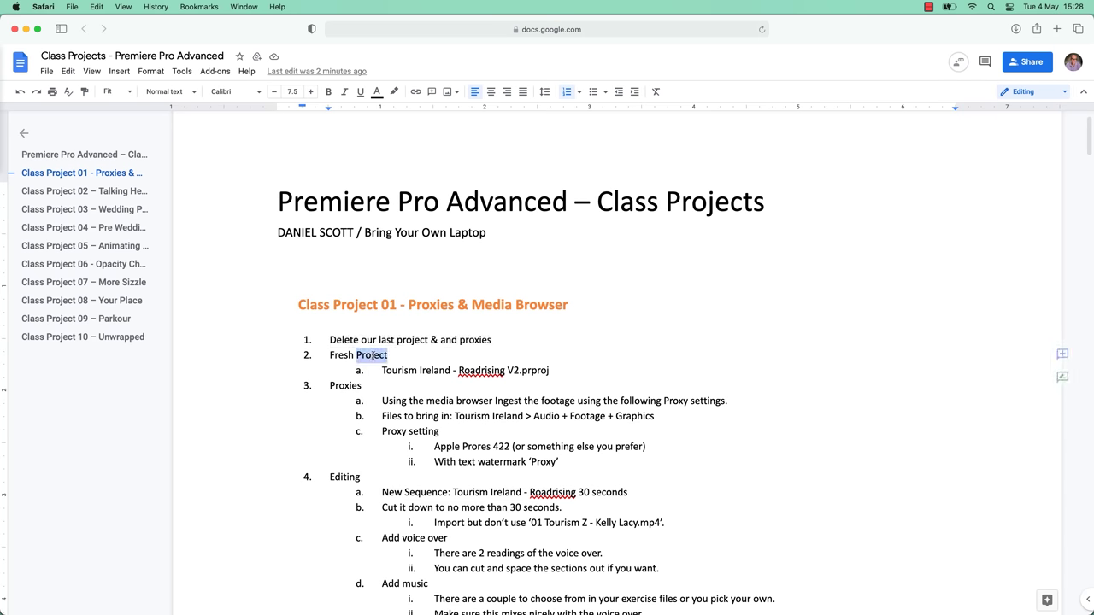
pyautogui.moveTo(382, 370); pyautogui.dragTo(552, 370)
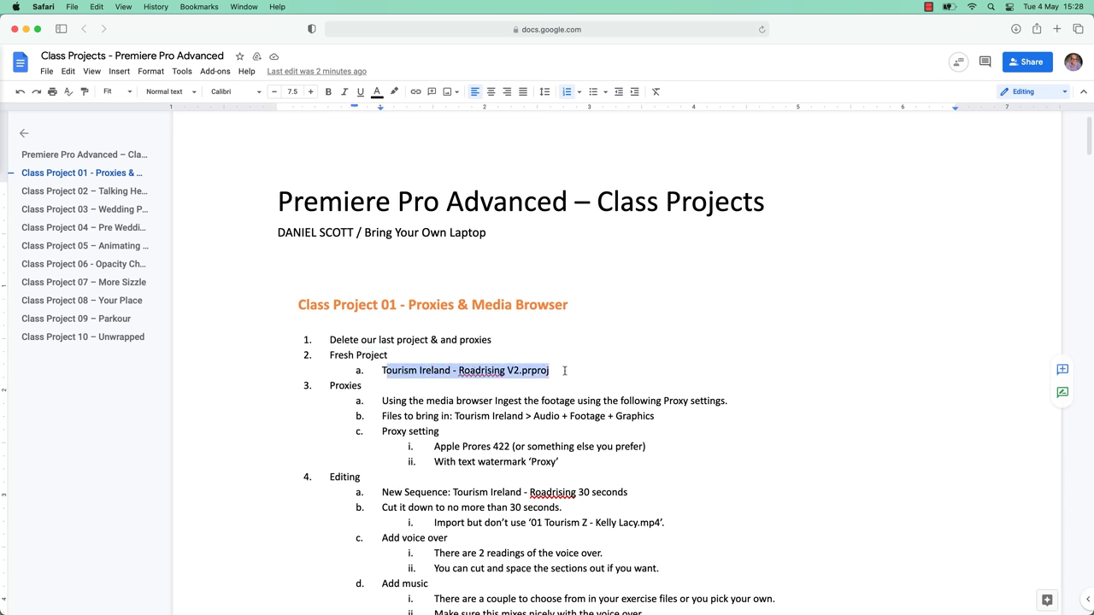
pyautogui.click(564, 370)
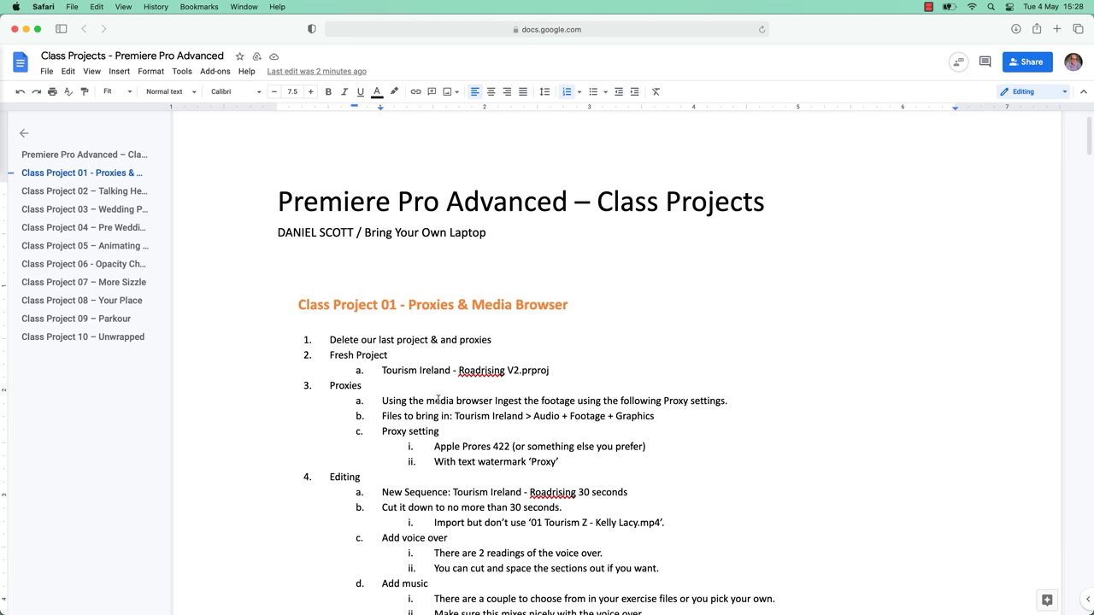
pyautogui.moveTo(382, 401); pyautogui.dragTo(575, 400)
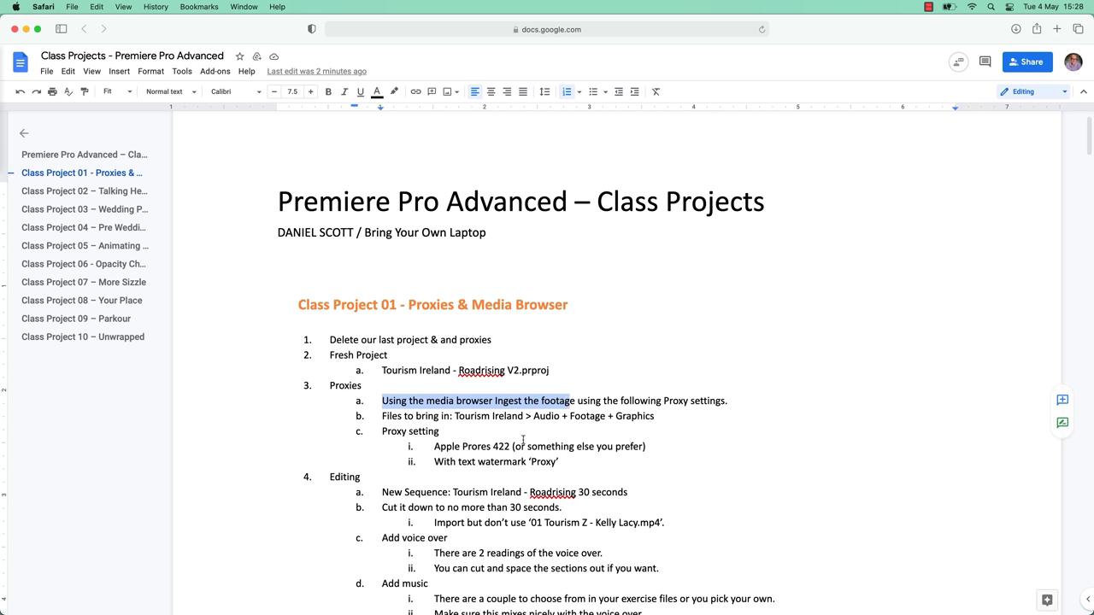
pyautogui.moveTo(426, 448); pyautogui.dragTo(560, 463)
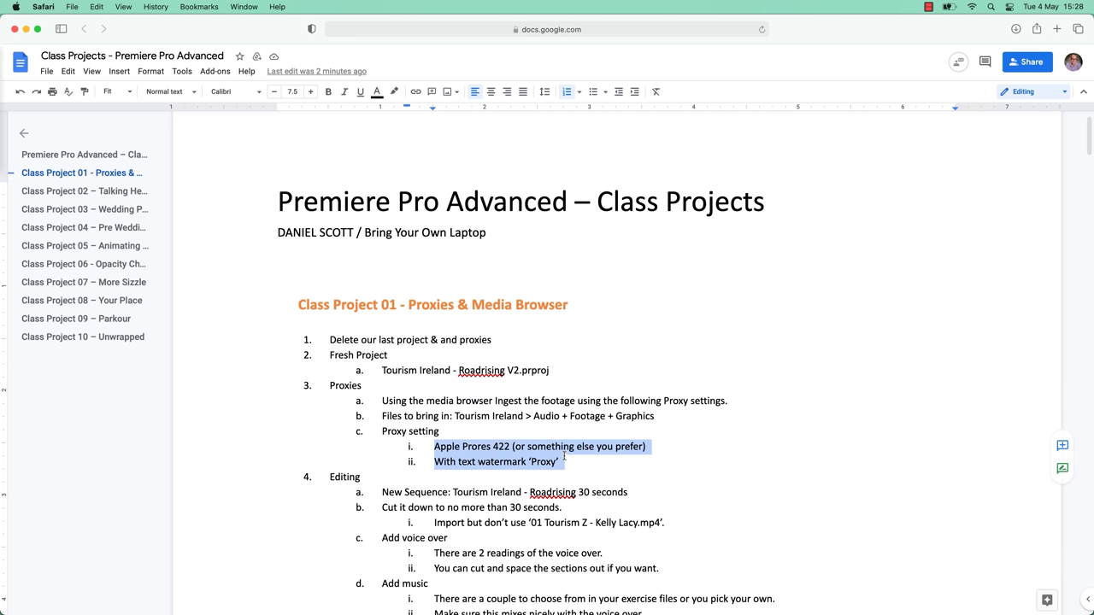
pyautogui.tripleClick(376, 355)
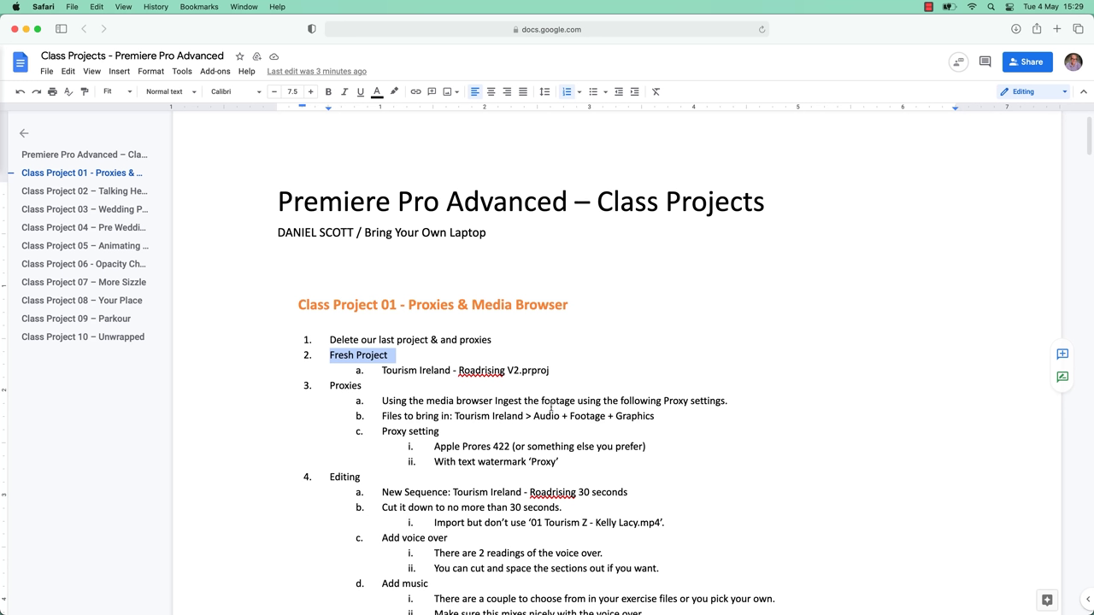
pyautogui.moveTo(434, 461); pyautogui.dragTo(561, 462)
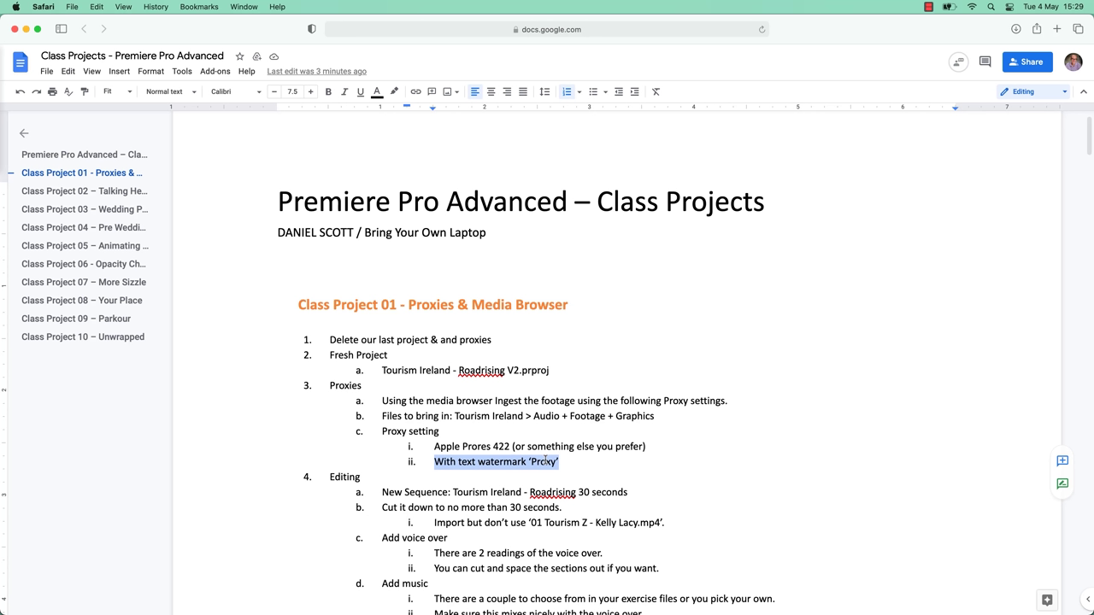
pyautogui.moveTo(433, 446); pyautogui.dragTo(511, 446)
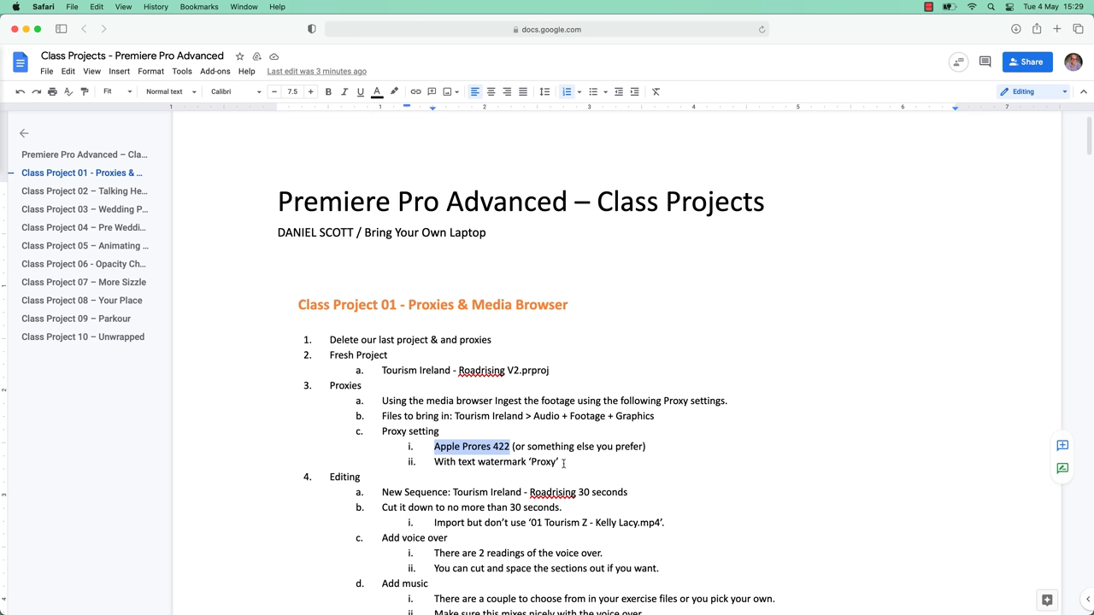
pyautogui.moveTo(563, 463); pyautogui.dragTo(427, 466)
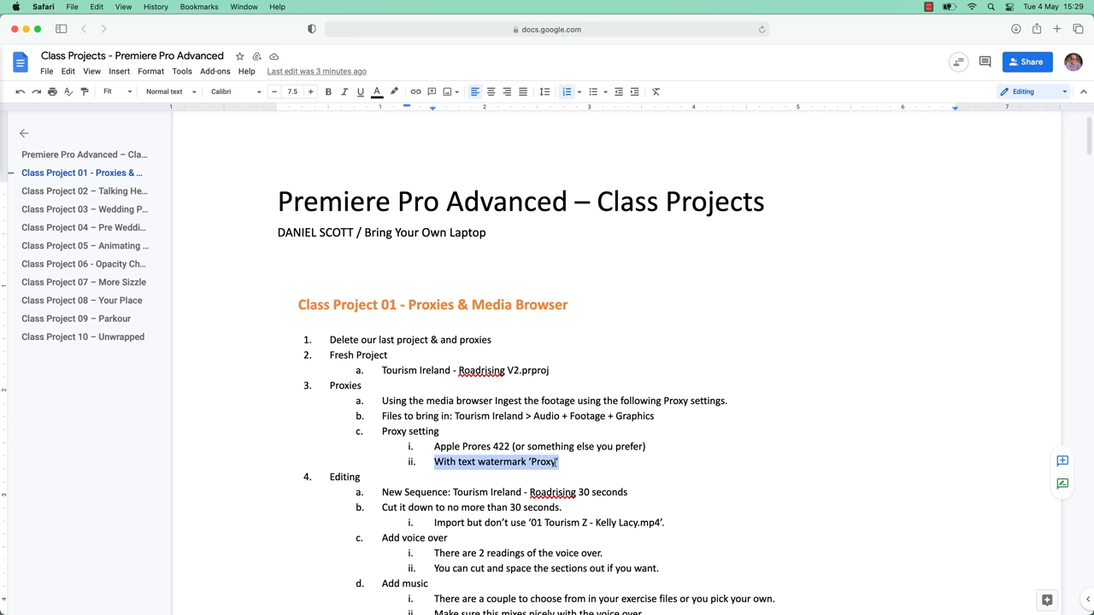
pyautogui.click(538, 417)
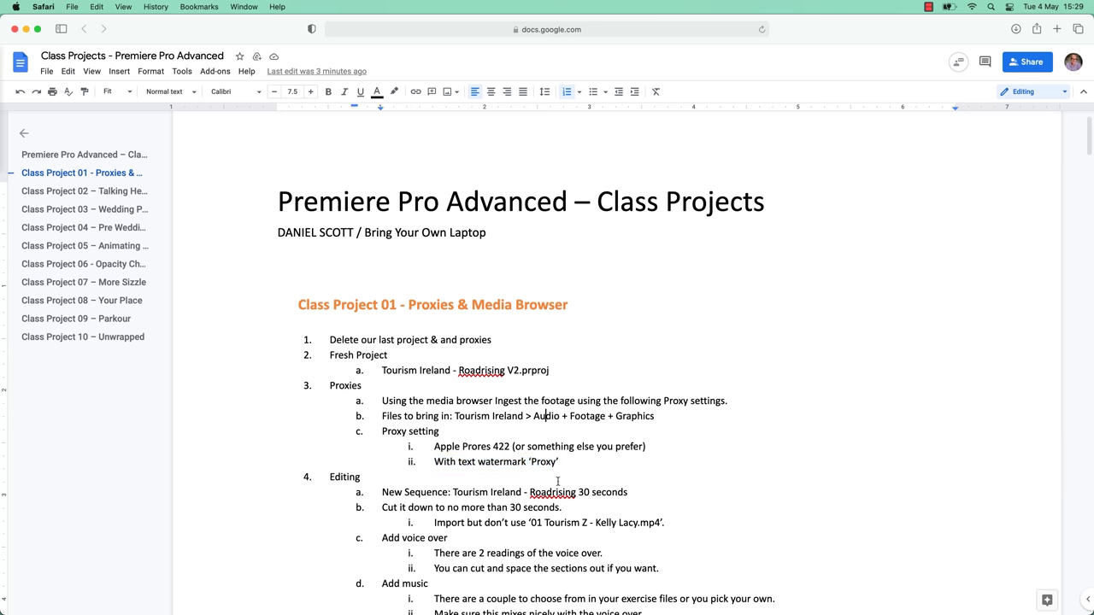
pyautogui.scroll(-1, 560, 484)
pyautogui.scroll(-2, 560, 484)
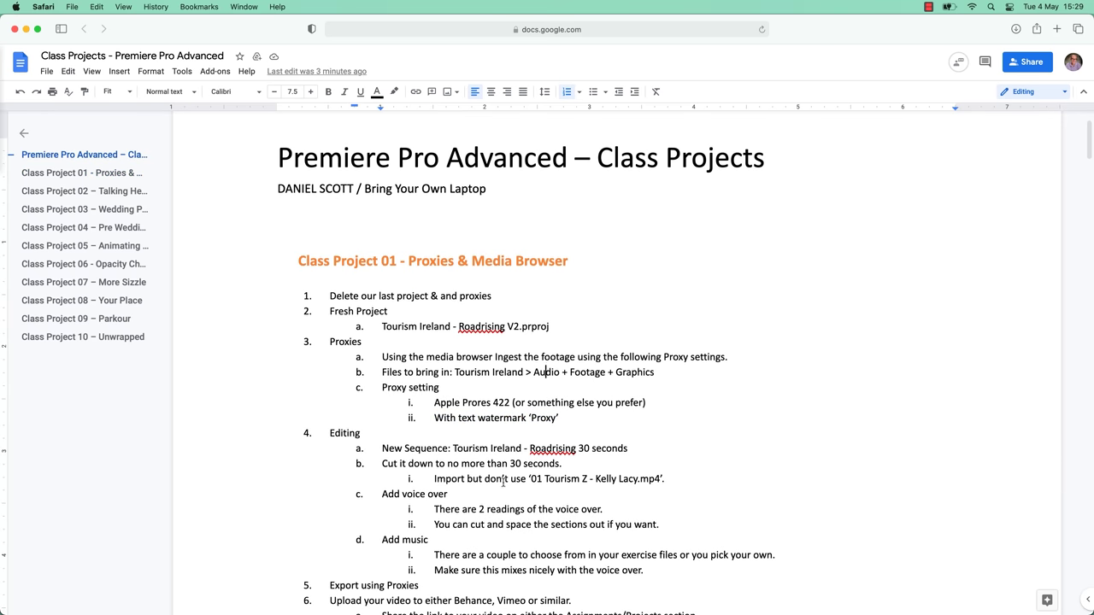
pyautogui.press('super+Tab')
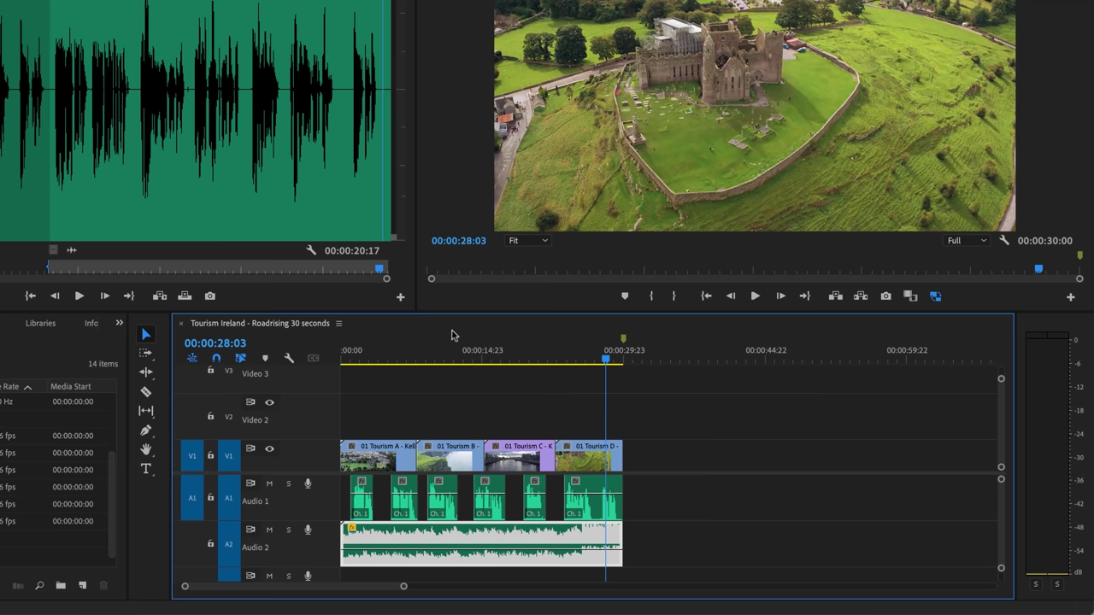
# Step: Move the playhead to the sequence end at 00:00:29:23 and switch to the Footage window
pyautogui.moveTo(615, 360); pyautogui.dragTo(623, 363)
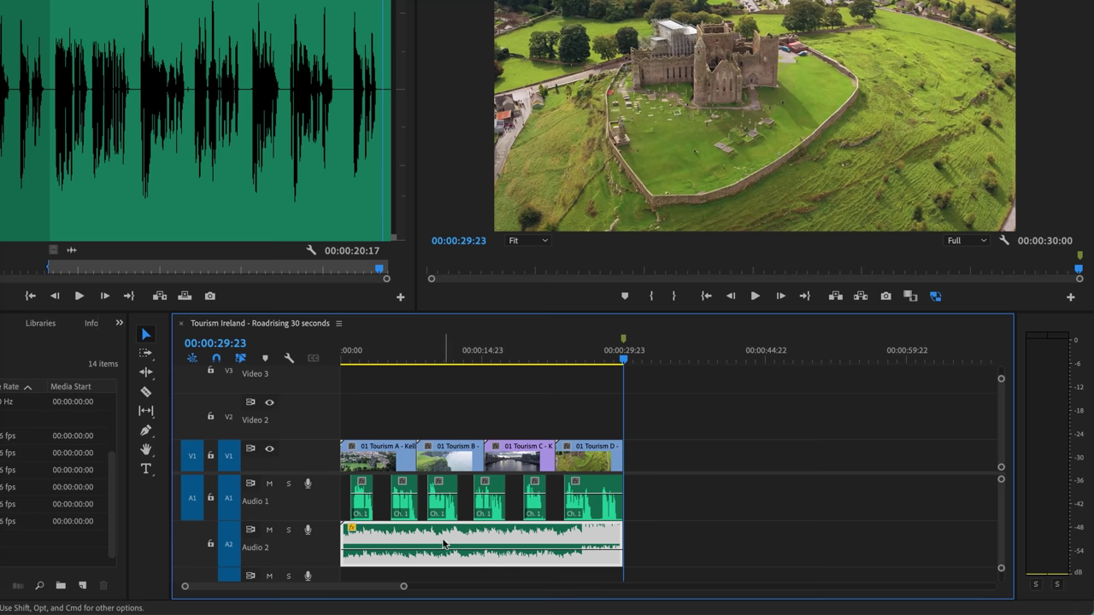
pyautogui.press('super+Tab')
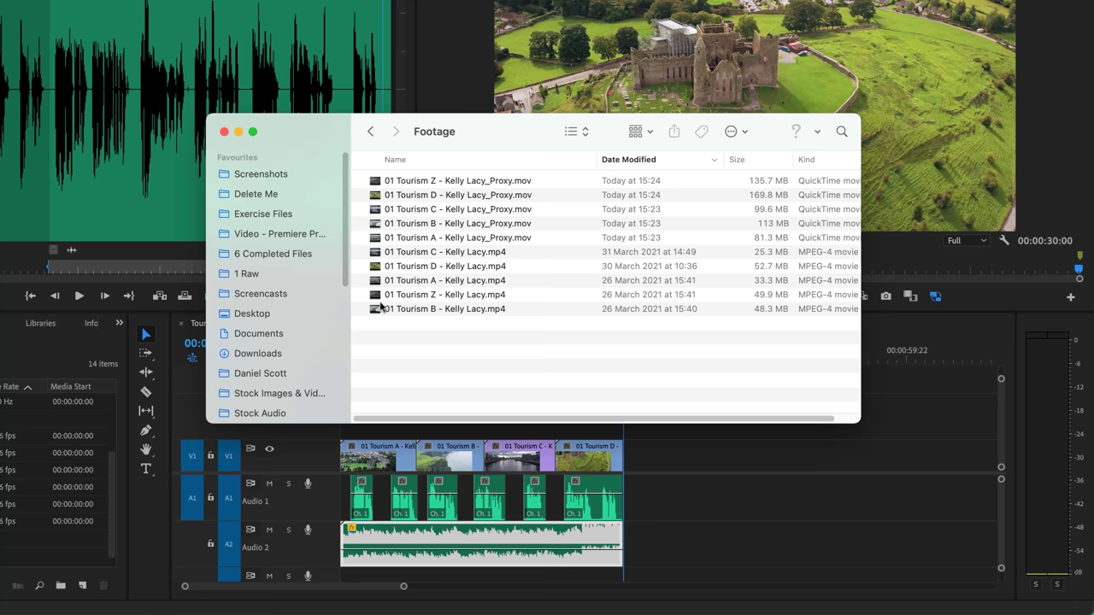
# Step: Go up to Tourism Ireland and select the Audio, Footage and Graphics folders
pyautogui.click(370, 131)
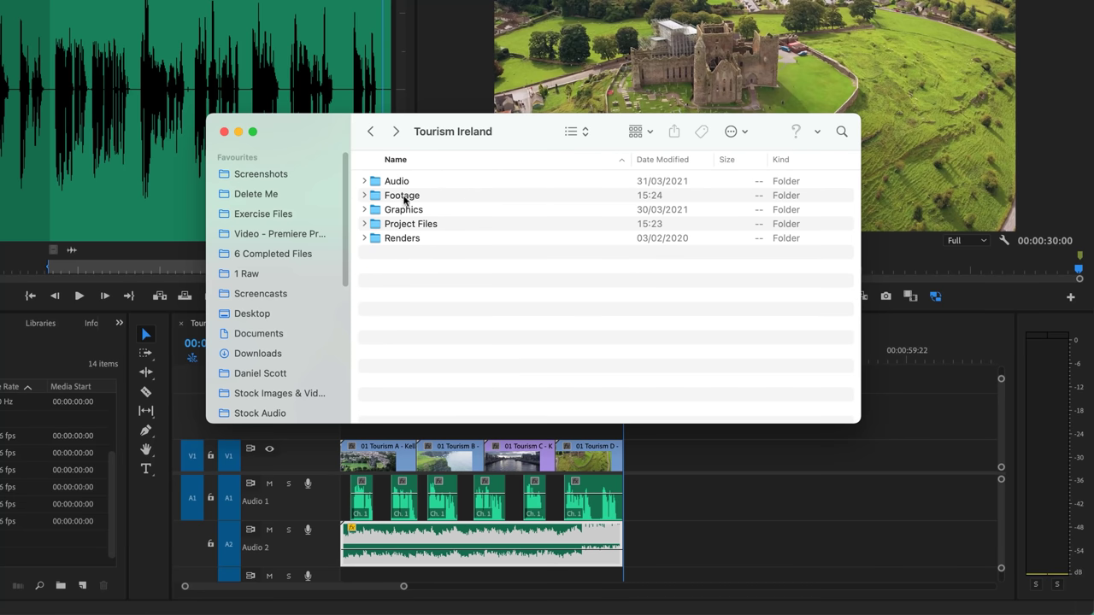
pyautogui.click(402, 181)
pyautogui.keyDown('super'); pyautogui.click(402, 195); pyautogui.keyUp('super')
pyautogui.keyDown('super'); pyautogui.click(405, 209); pyautogui.keyUp('super')
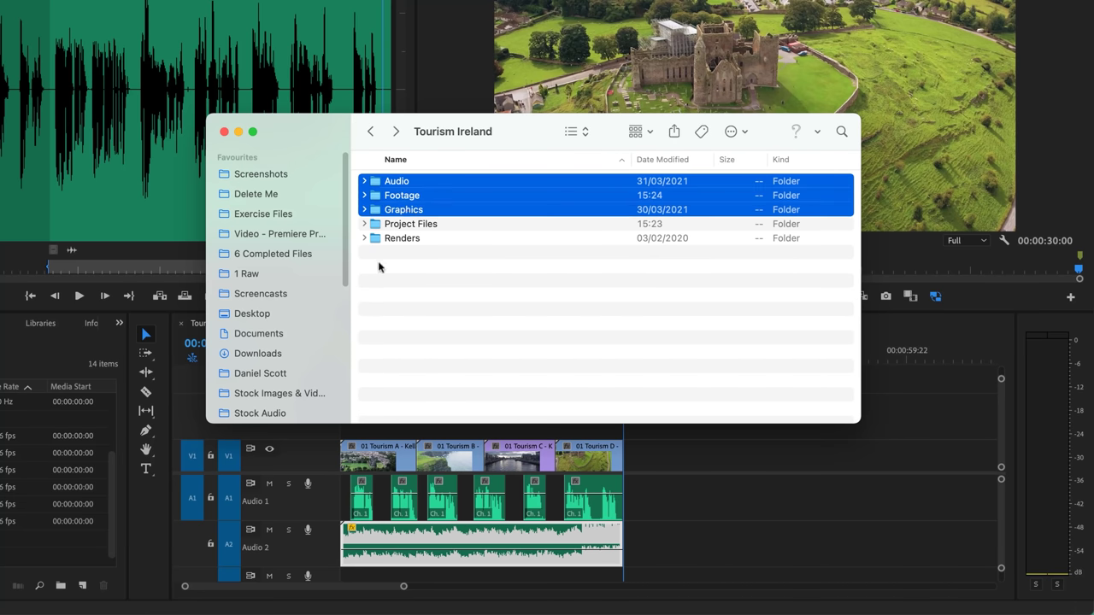
pyautogui.click(414, 258)
# Step: Expand Audio, select the four music MP3s and An old Irish blessing.wav, then return to Premiere
pyautogui.click(365, 182)
pyautogui.click(441, 195)
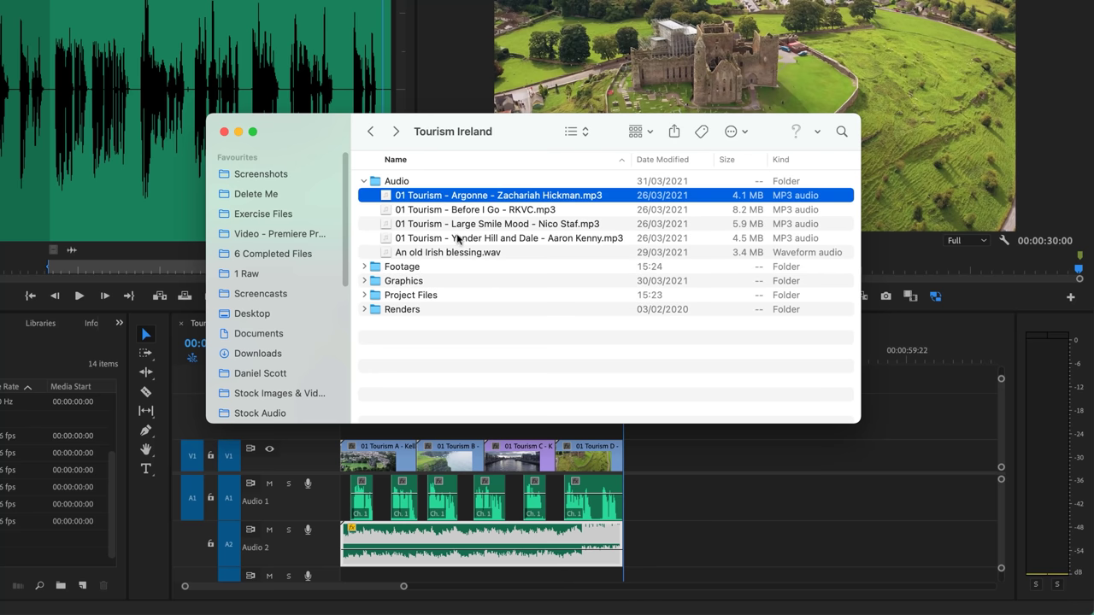
pyautogui.keyDown('shift'); pyautogui.click(457, 240); pyautogui.keyUp('shift')
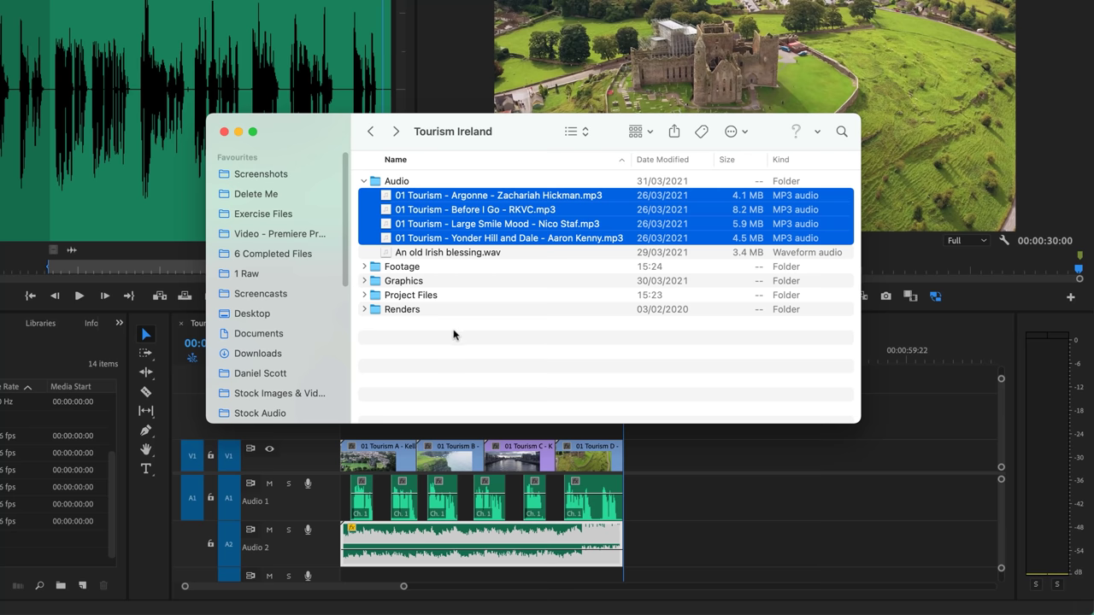
pyautogui.click(432, 253)
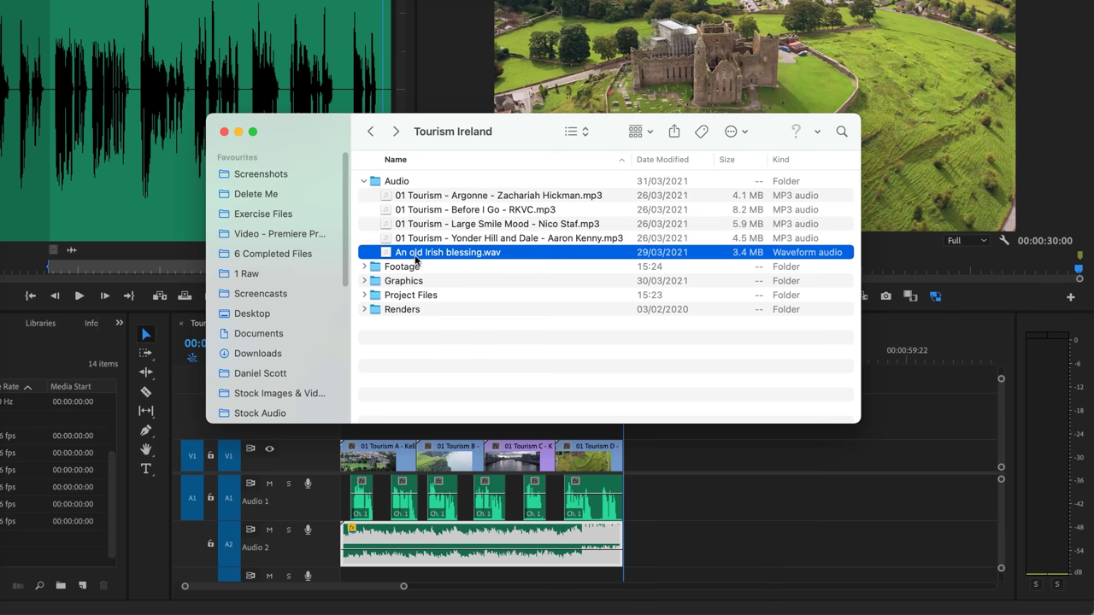
pyautogui.click(689, 489)
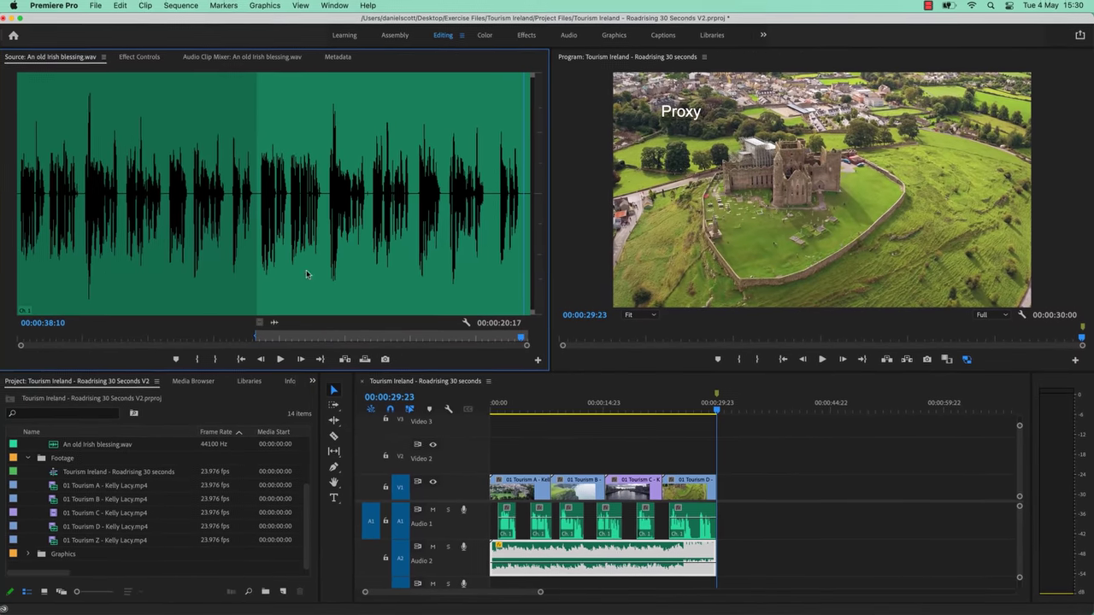
# Step: Scrub the voiceover to about 18 seconds and check clips 01 Tourism A through D
pyautogui.moveTo(25, 267); pyautogui.dragTo(258, 270)
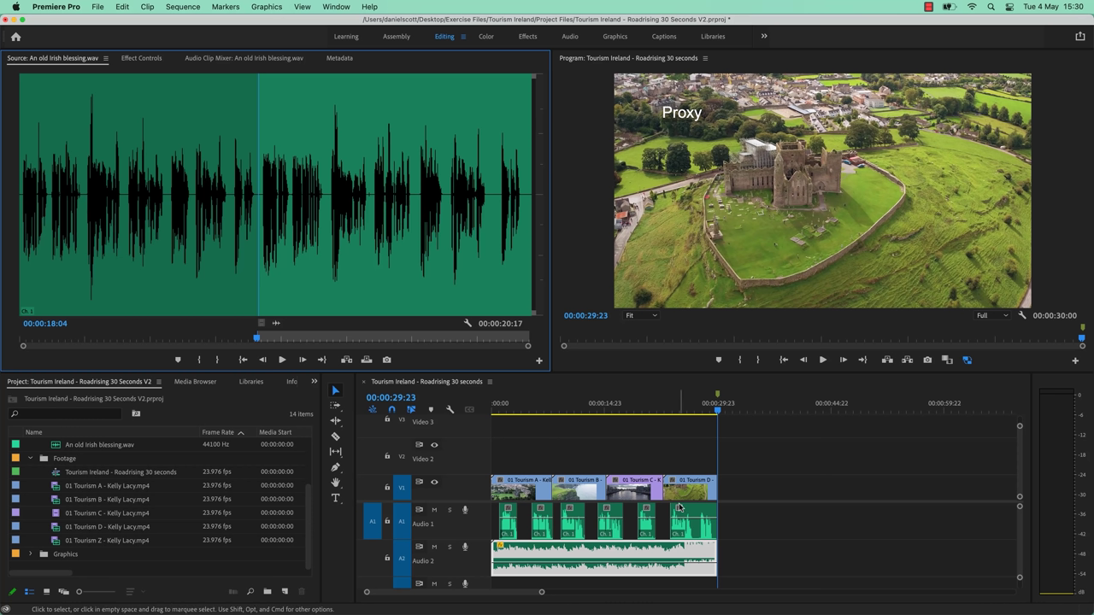
pyautogui.click(101, 489)
pyautogui.click(104, 501)
pyautogui.click(109, 514)
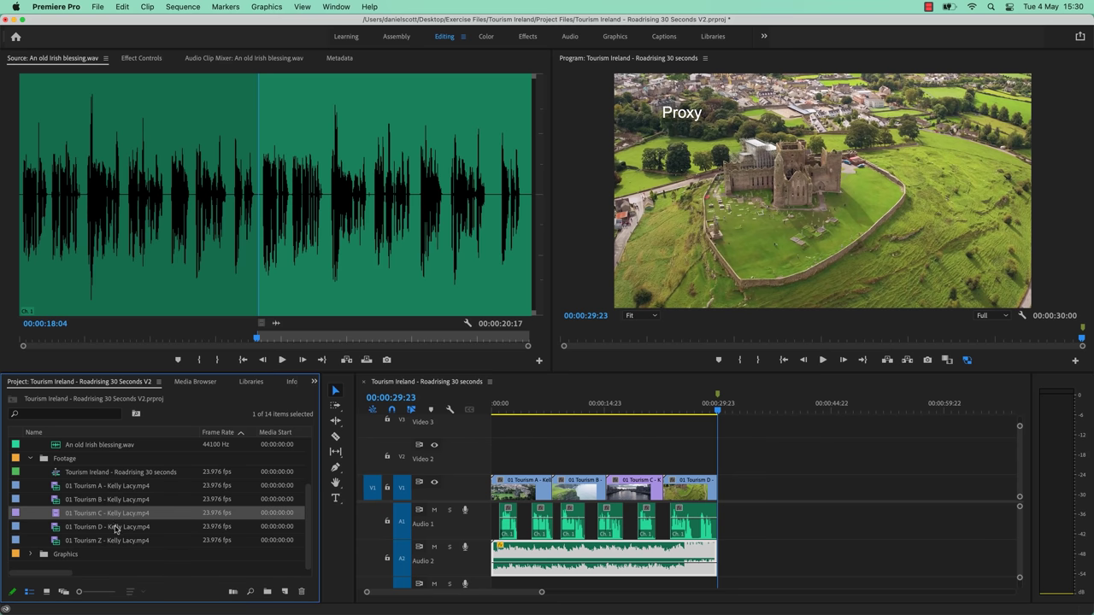
pyautogui.click(113, 527)
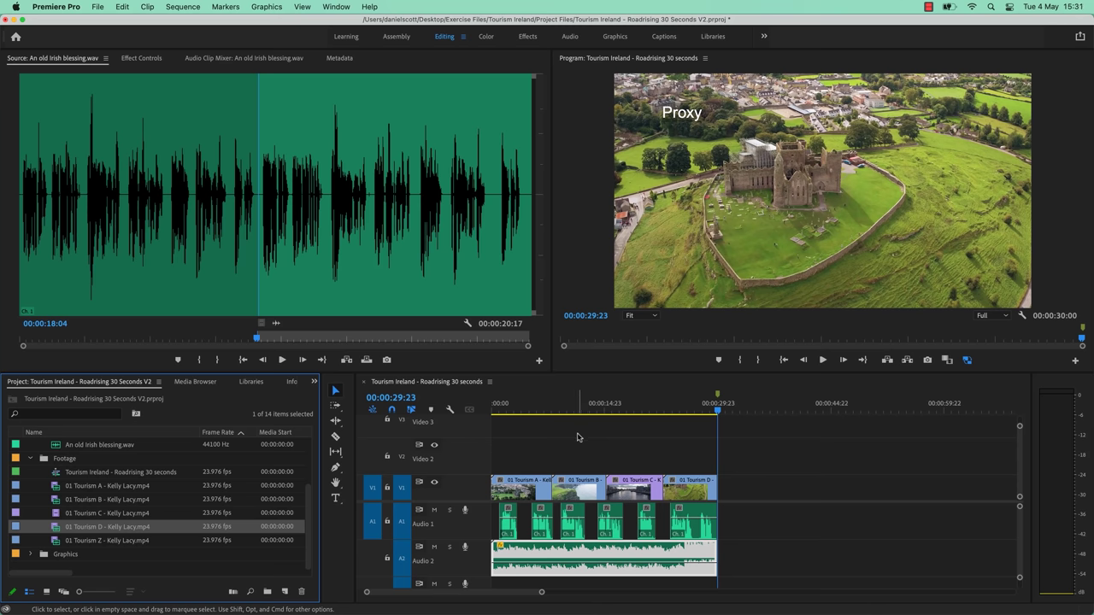
# Step: Confirm 01 Tourism Z is unused in the sequence, then switch back to the brief
pyautogui.click(112, 542)
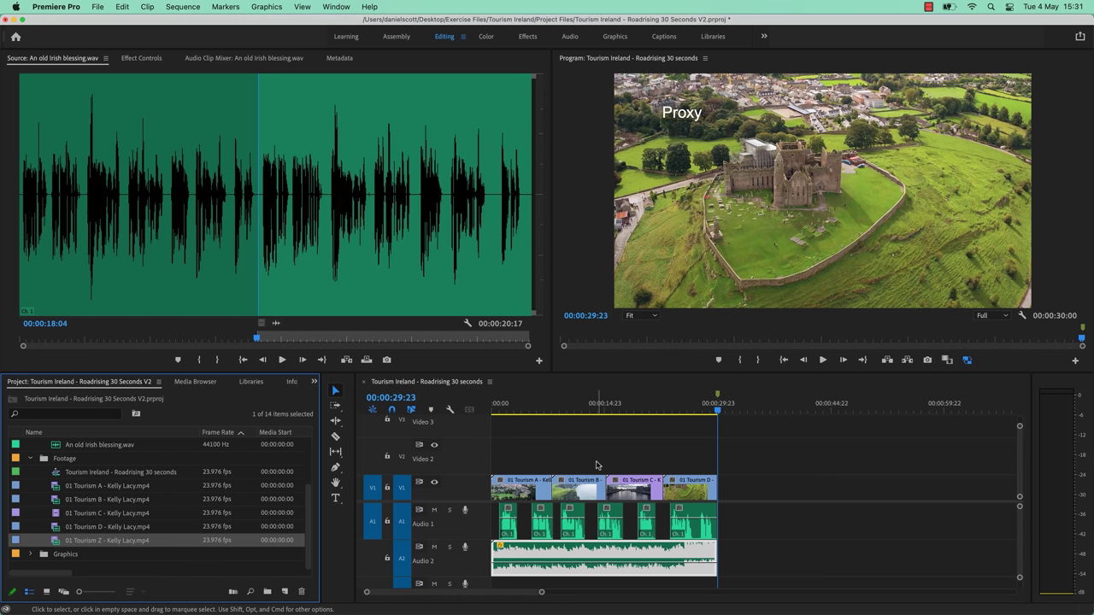
pyautogui.click(618, 532)
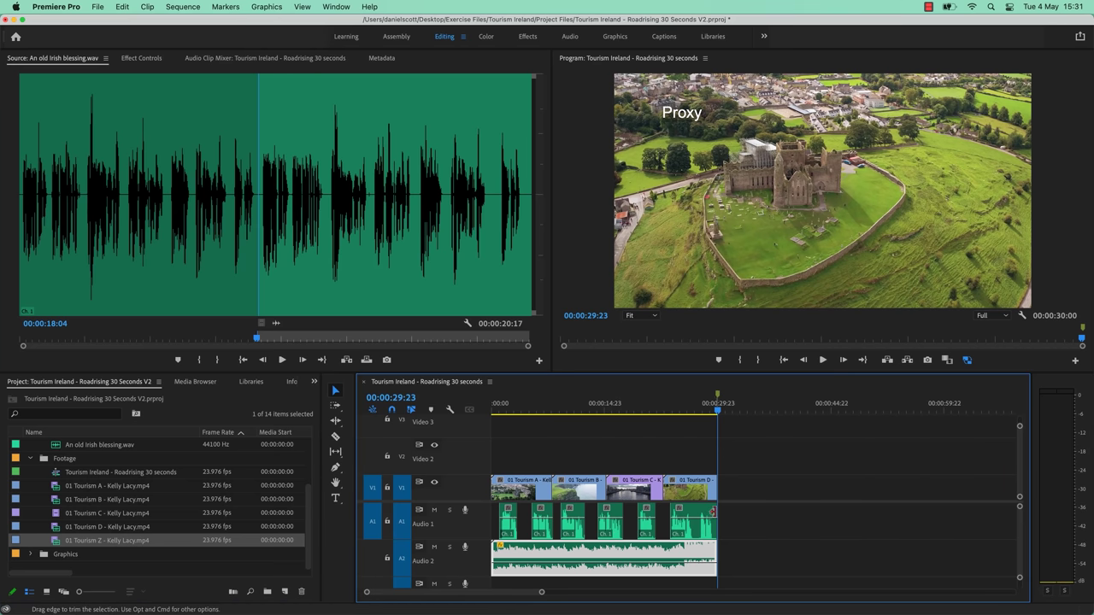
pyautogui.press('super+Tab')
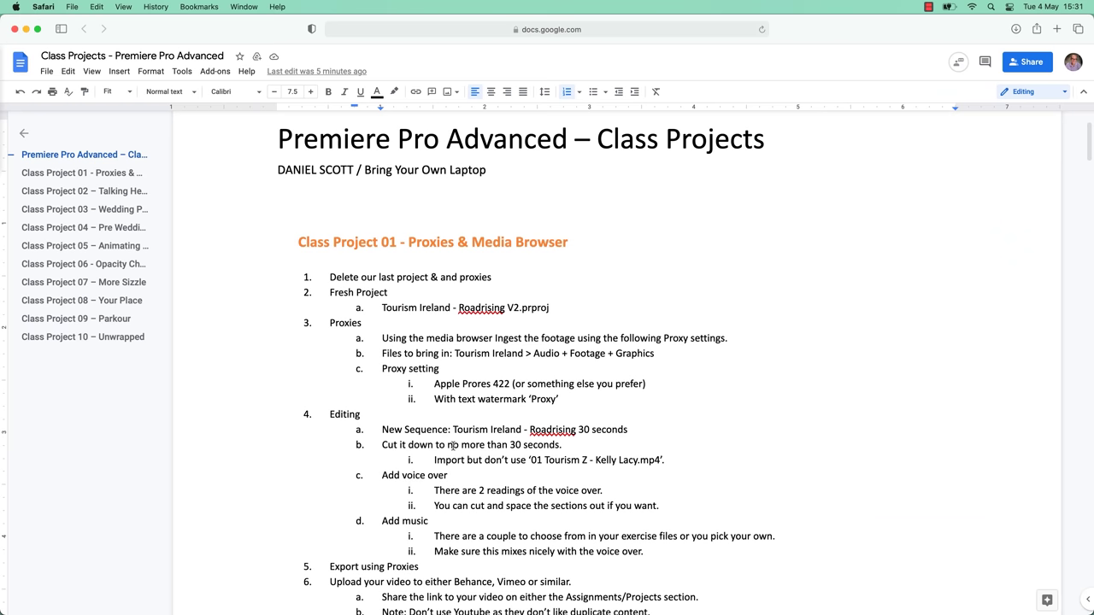
# Step: Mark the 30-second length requirement and the Export using Proxies step in the brief
pyautogui.tripleClick(495, 444)
pyautogui.click(415, 476)
pyautogui.scroll(-1, 422, 551)
pyautogui.scroll(-2, 425, 556)
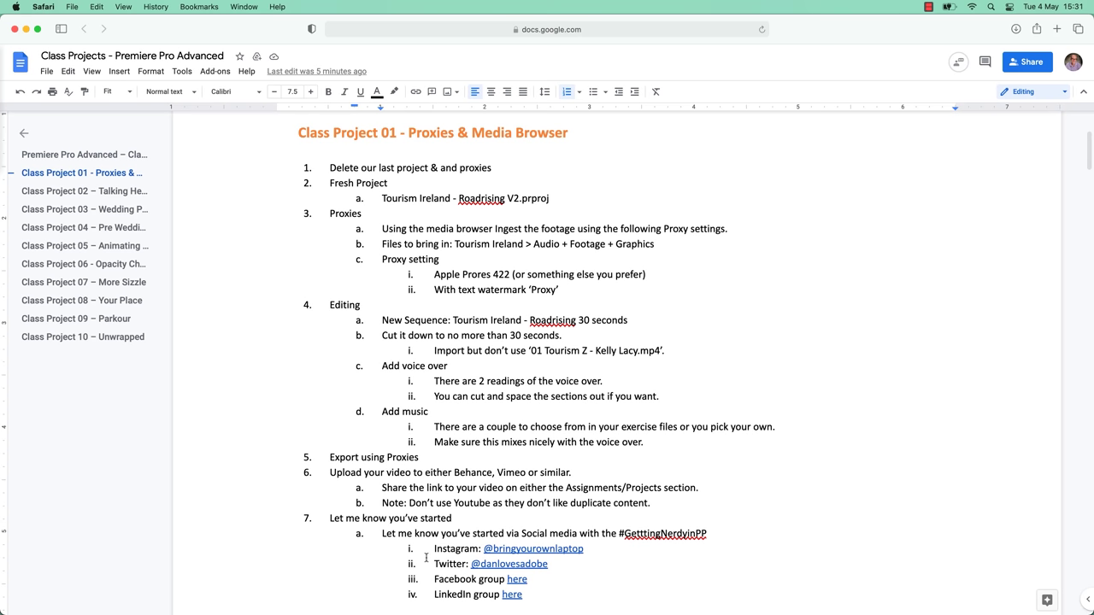
pyautogui.doubleClick(372, 457)
pyautogui.tripleClick(380, 459)
pyautogui.press('super+Tab')
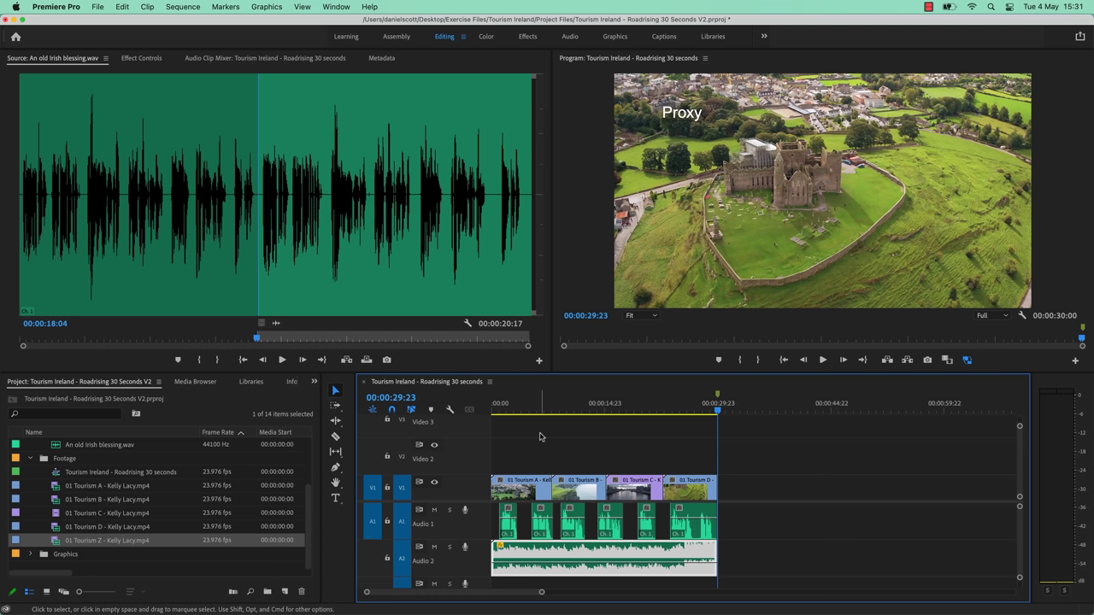
pyautogui.press('super+Tab')
# Step: Highlight 'either', 'Vimeo', 'Youtube' and the Assignments link-sharing instruction in step 6
pyautogui.doubleClick(438, 473)
pyautogui.click(471, 472)
pyautogui.doubleClick(514, 473)
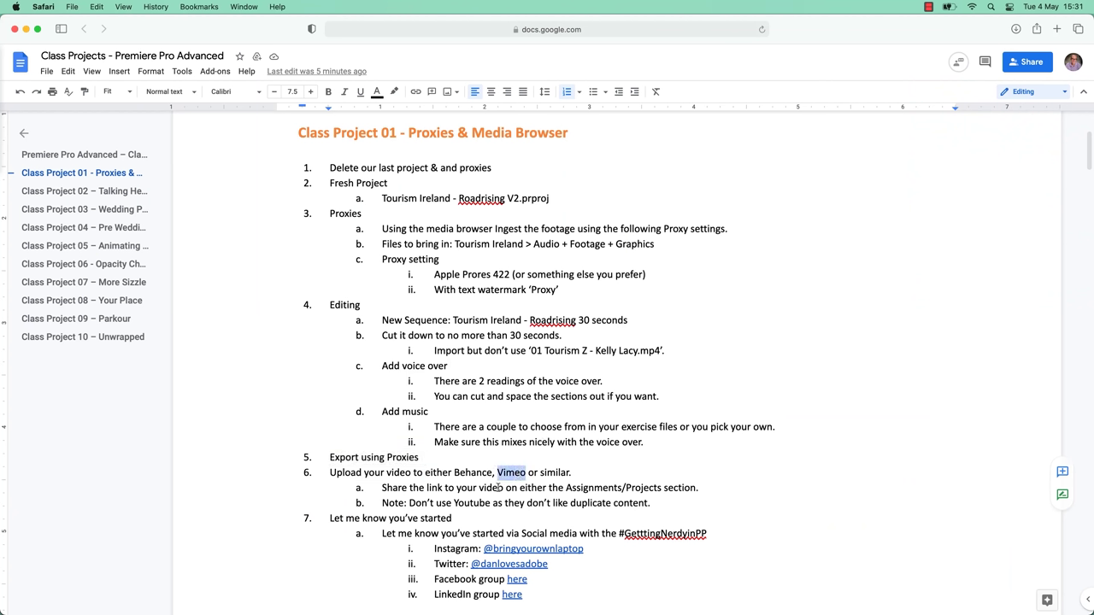
pyautogui.doubleClick(465, 503)
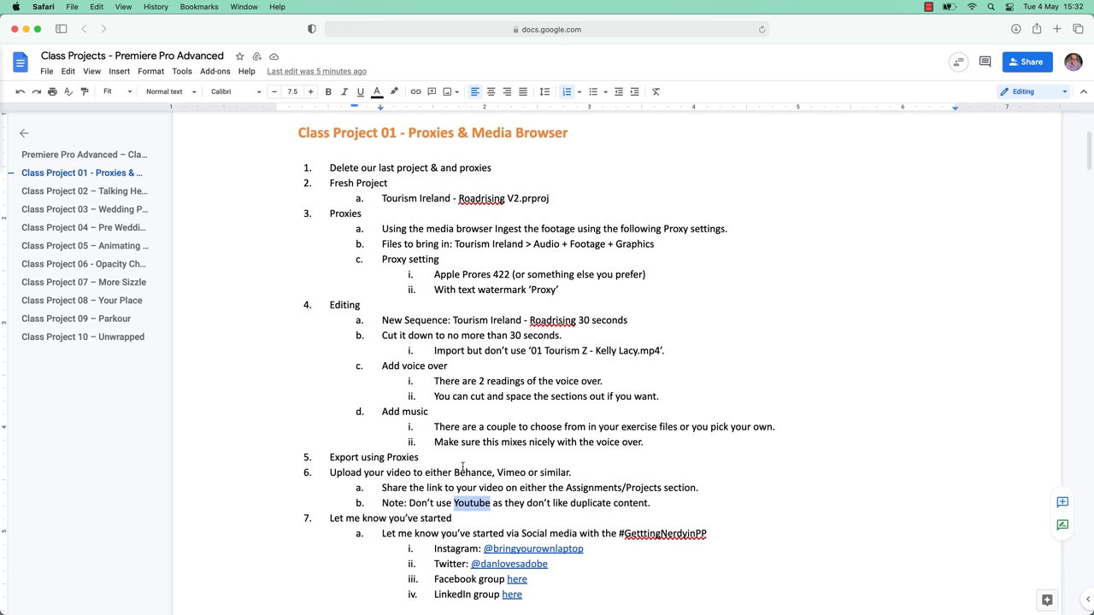
pyautogui.moveTo(382, 488); pyautogui.dragTo(692, 485)
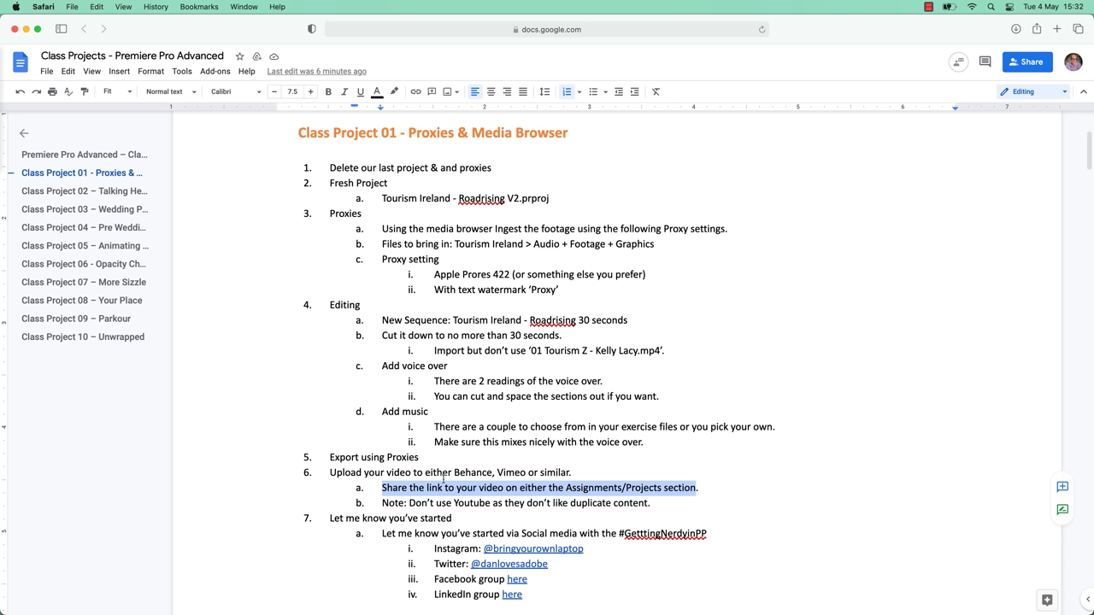
pyautogui.doubleClick(586, 490)
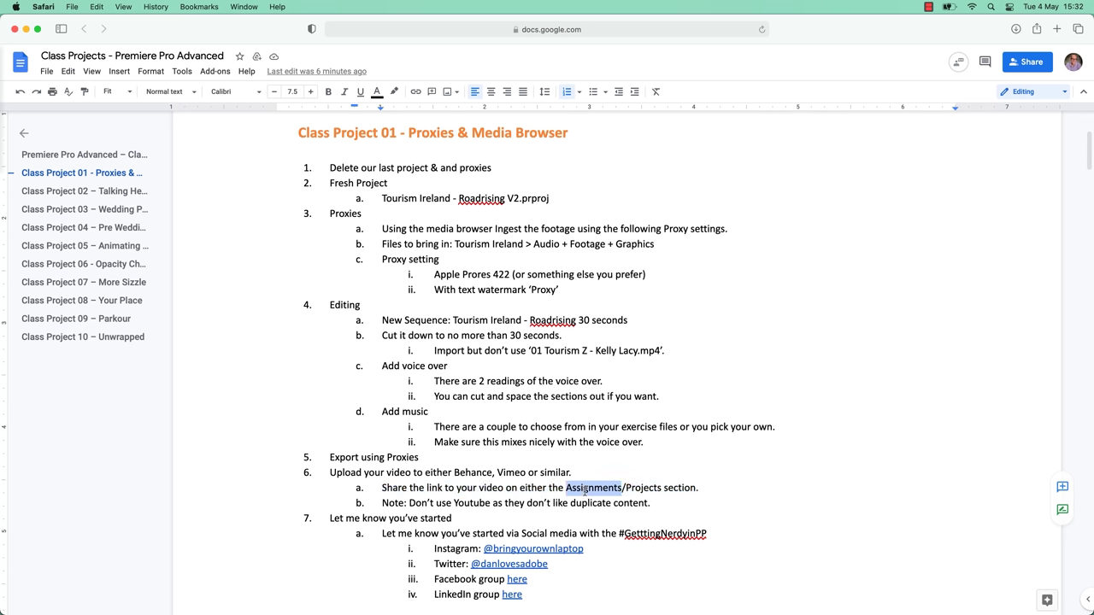
# Step: Delete the extra 't' from '#GetttingNerdyinPP' in step 7
pyautogui.scroll(-3, 451, 515)
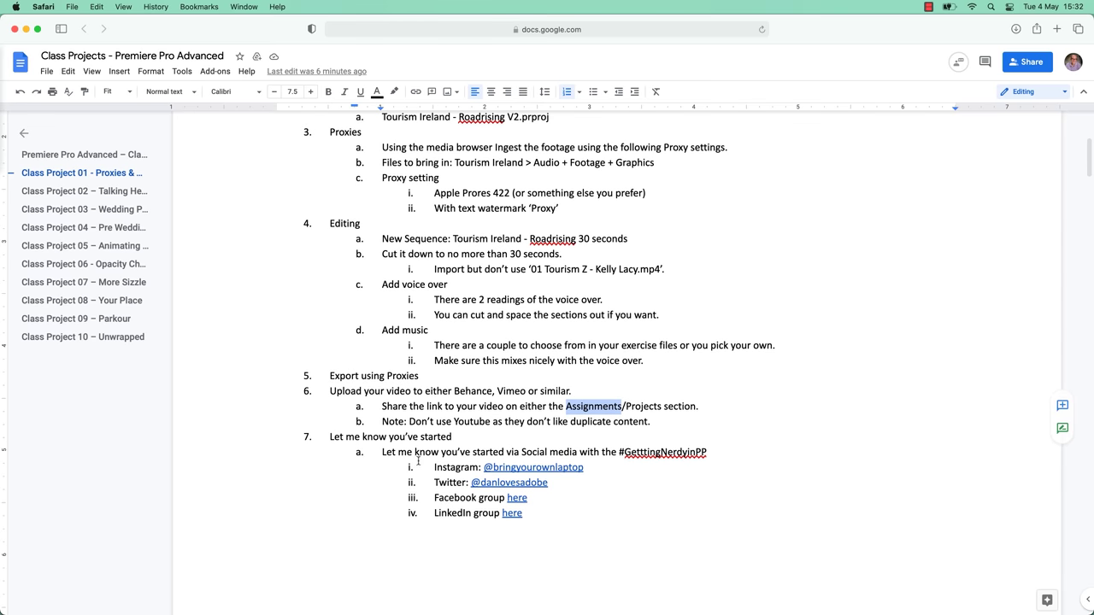
pyautogui.click(646, 453)
pyautogui.press('BackSpace')
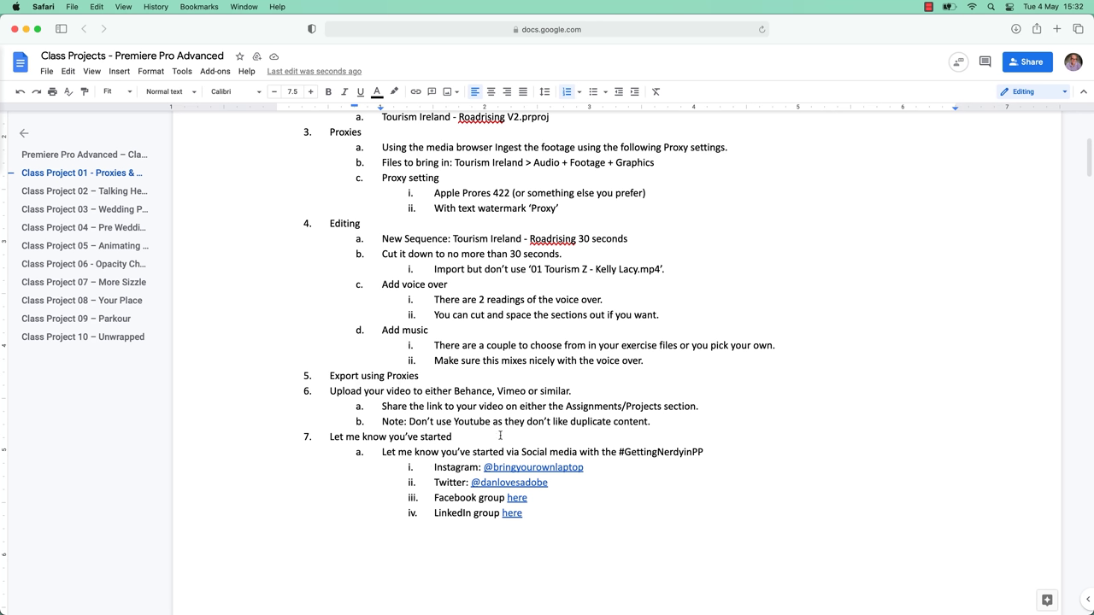
# Step: Highlight the hashtag and the upload sub-items, and copy the 'Let me know you've started' line
pyautogui.moveTo(619, 452); pyautogui.dragTo(740, 460)
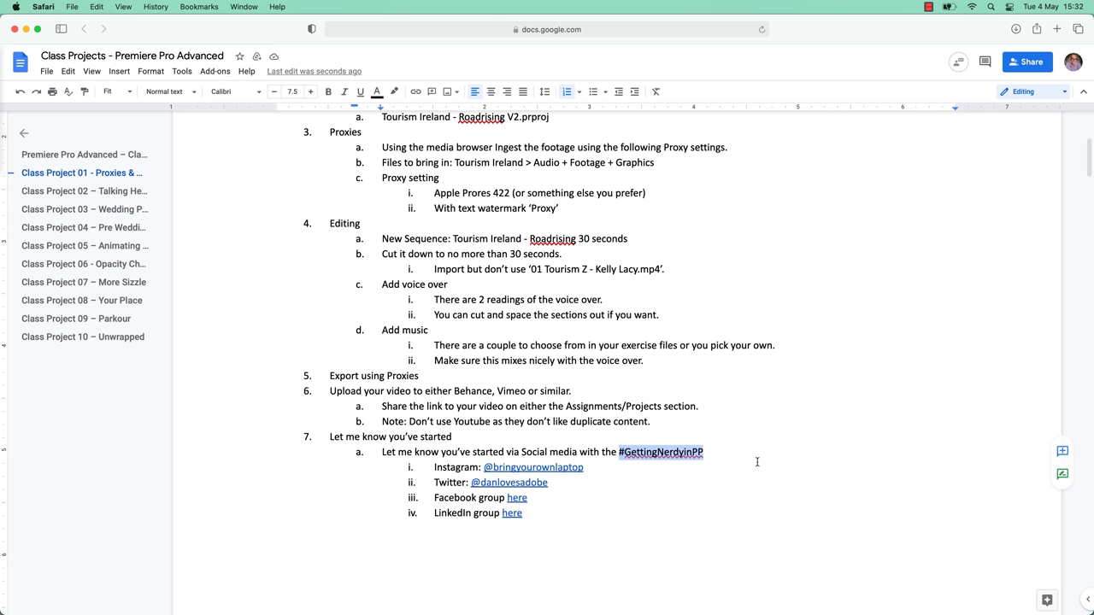
pyautogui.moveTo(662, 419); pyautogui.dragTo(313, 387)
pyautogui.tripleClick(357, 437)
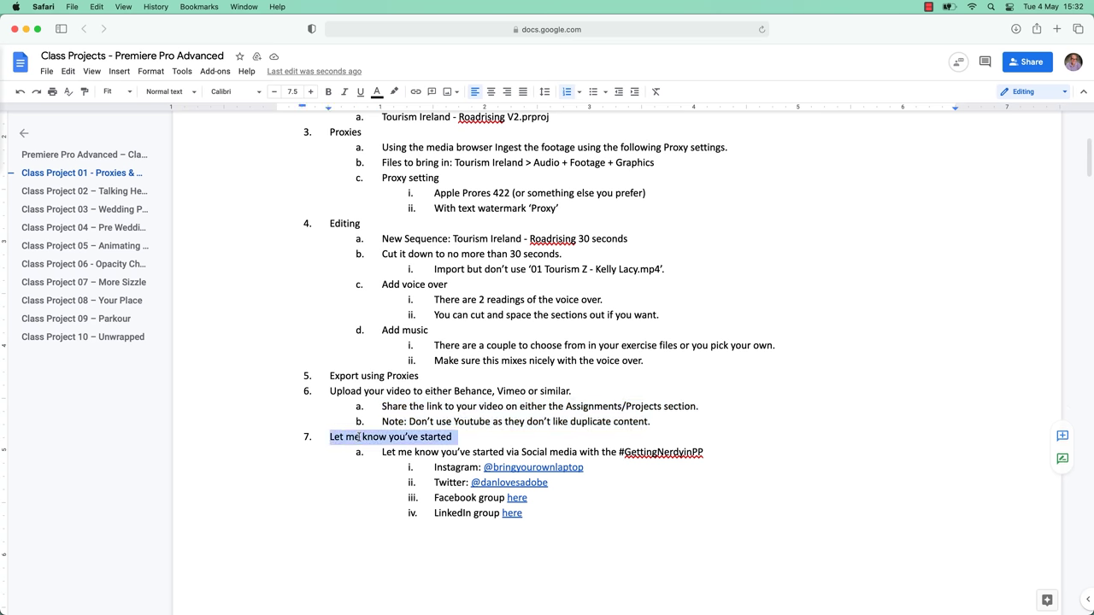
pyautogui.press('super+c')
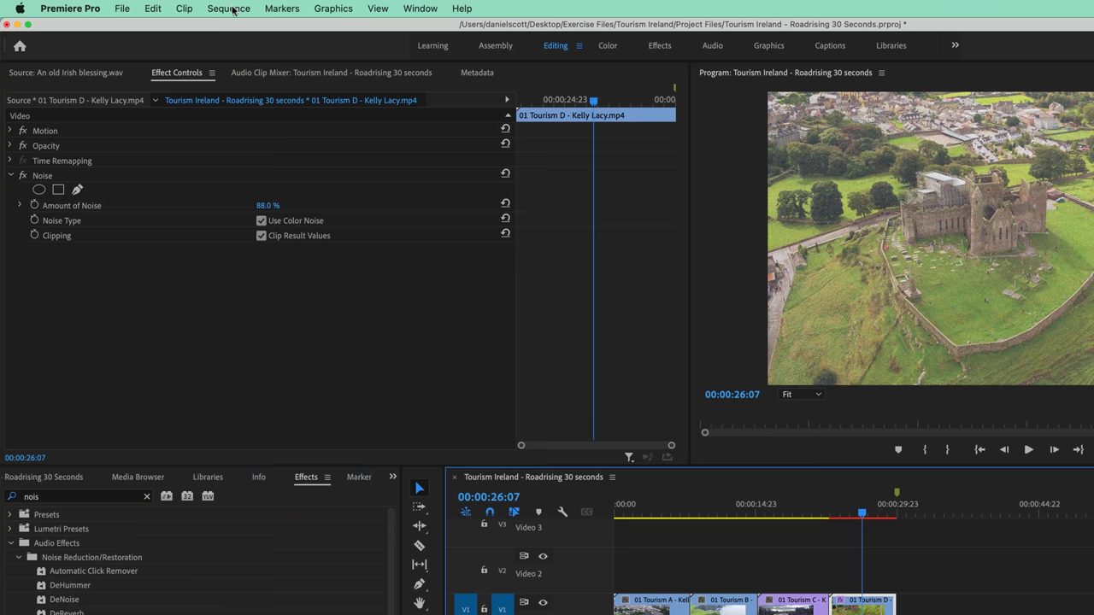
# Step: Render effects In to Out, turn proxy playback off, and select the Tourism D clip
pyautogui.click(229, 8)
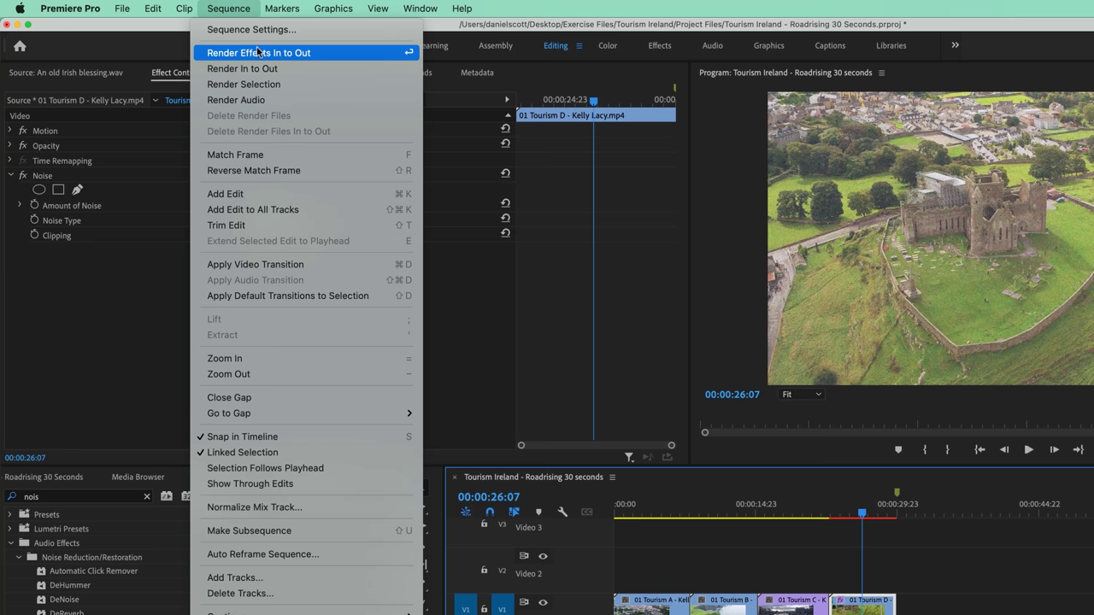
pyautogui.click(235, 7)
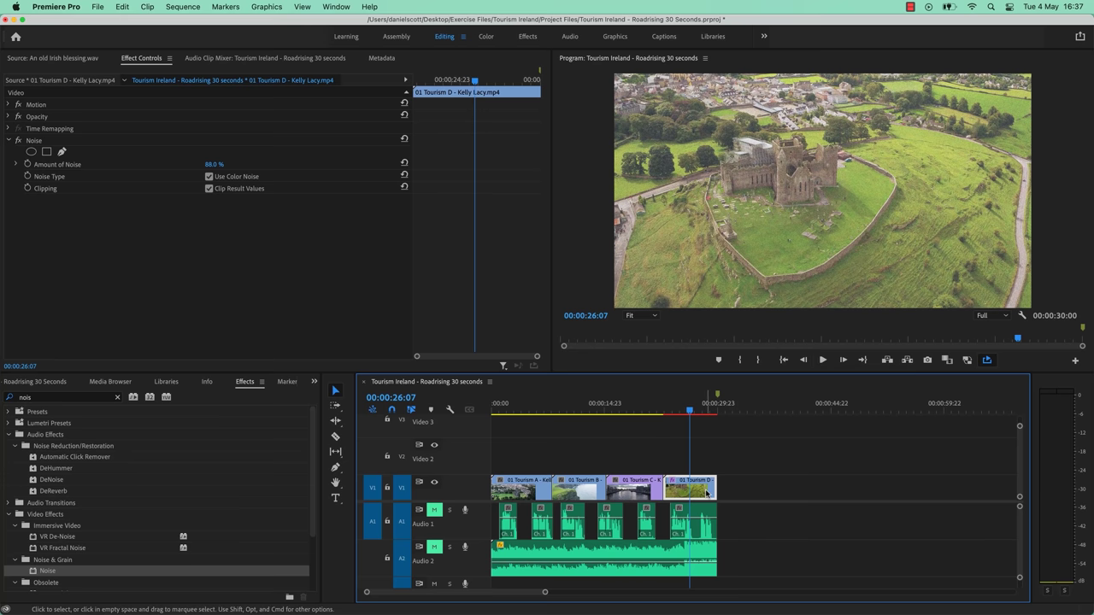
pyautogui.click(183, 6)
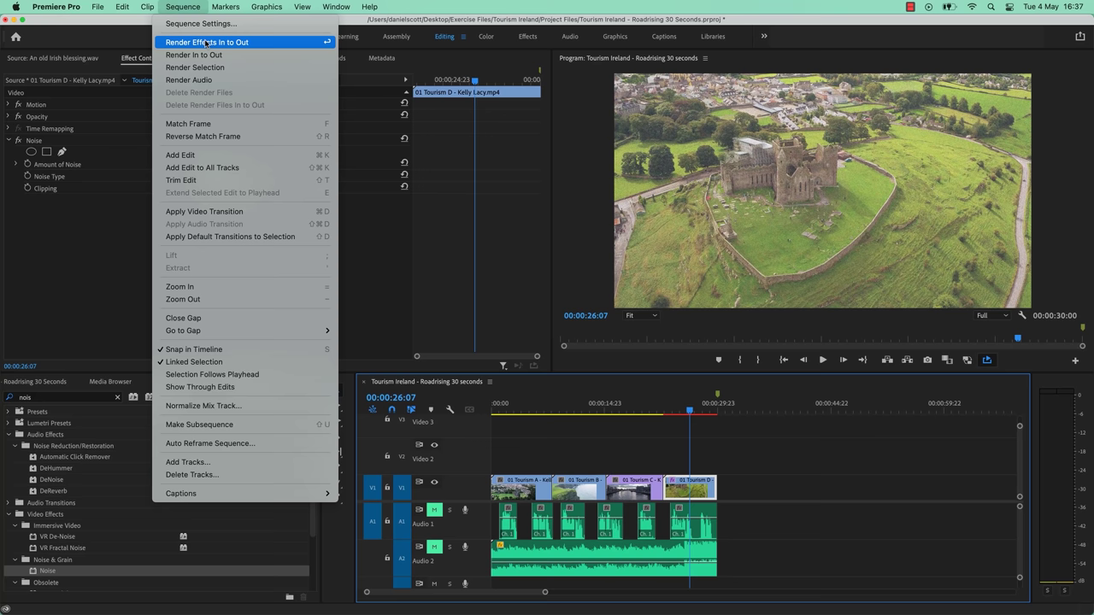
pyautogui.click(206, 43)
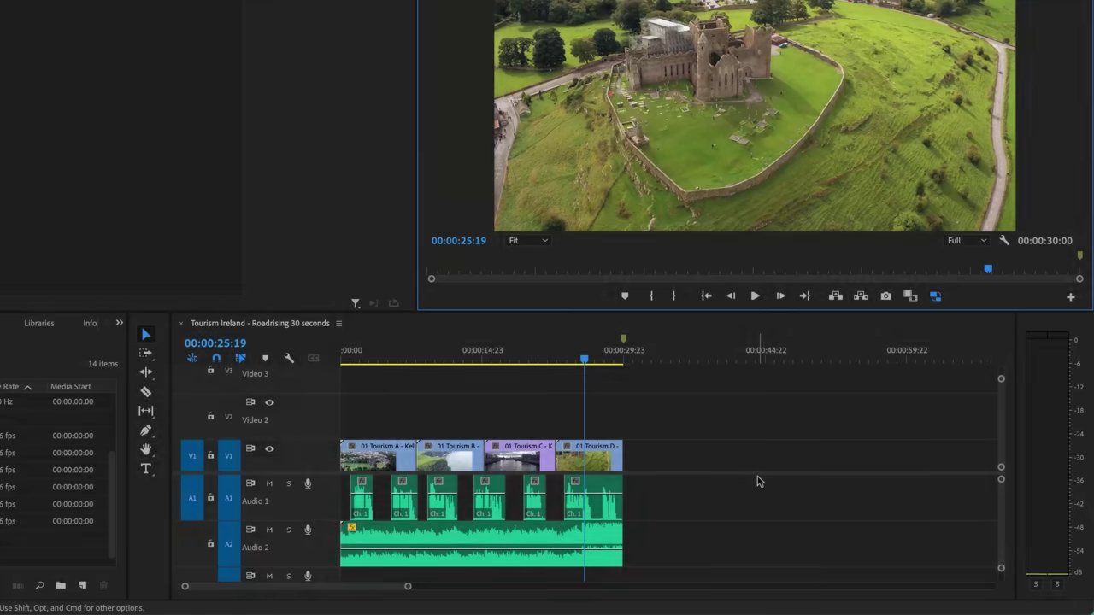
pyautogui.click(936, 297)
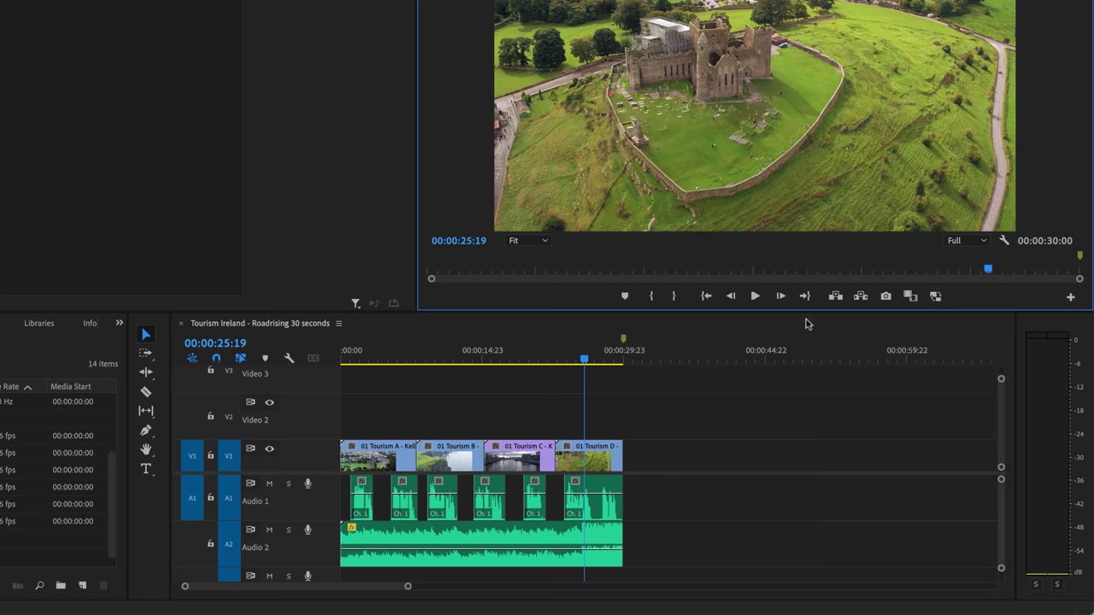
pyautogui.click(592, 462)
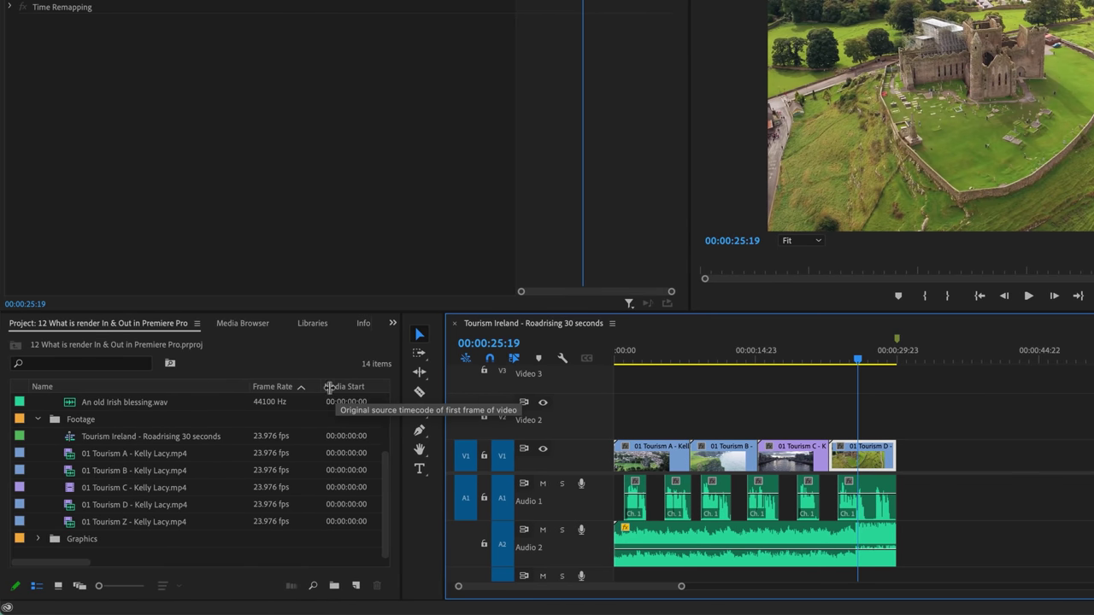
# Step: Apply the Noise effect to Tourism D with Amount of Noise at 100%
pyautogui.click(394, 325)
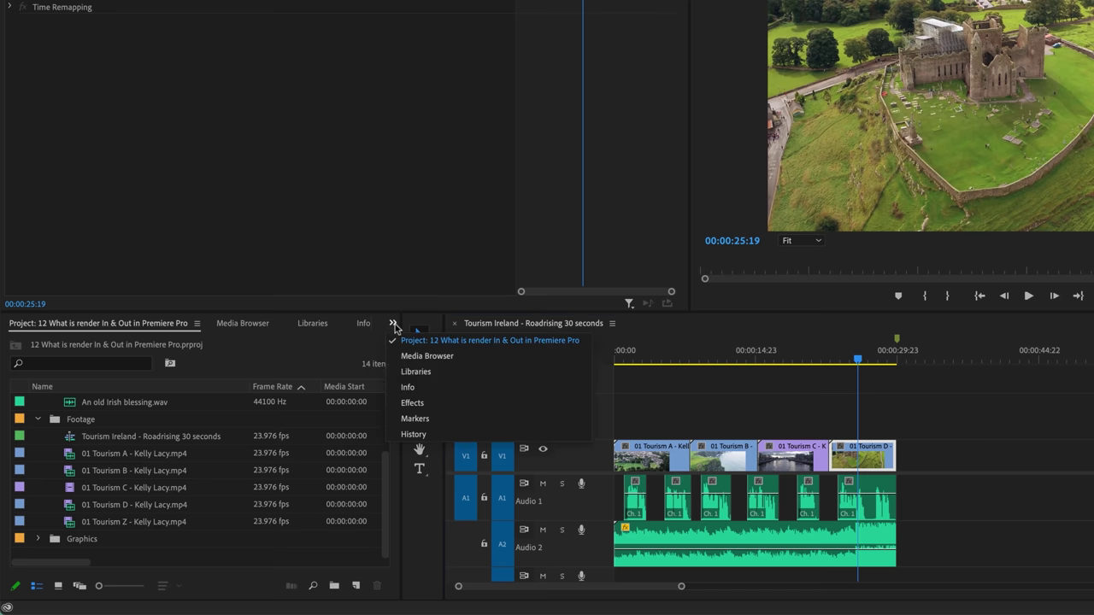
pyautogui.click(421, 403)
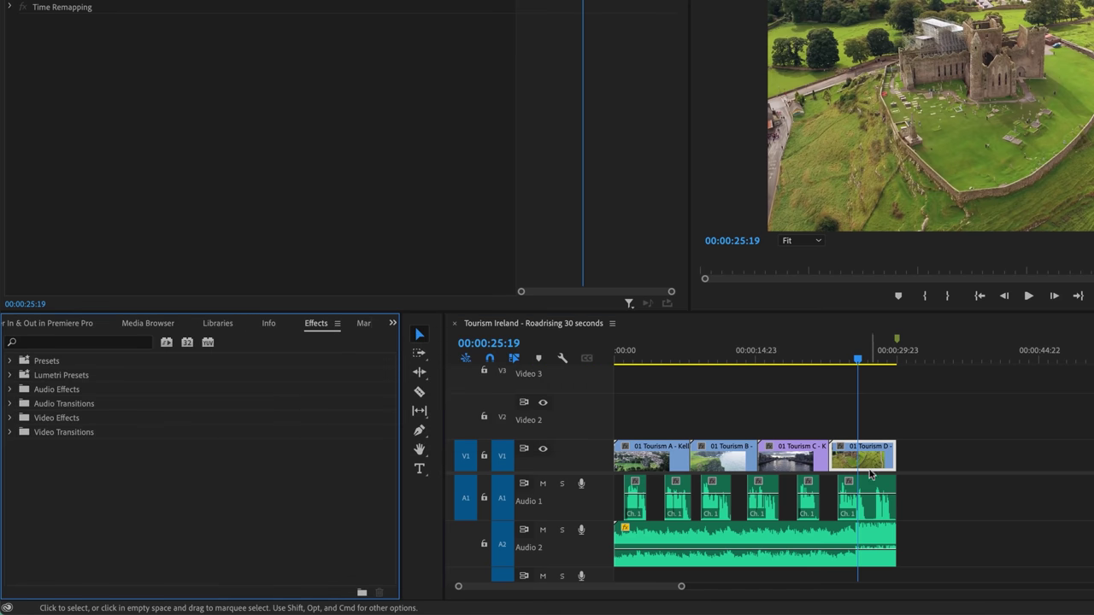
pyautogui.click(65, 344)
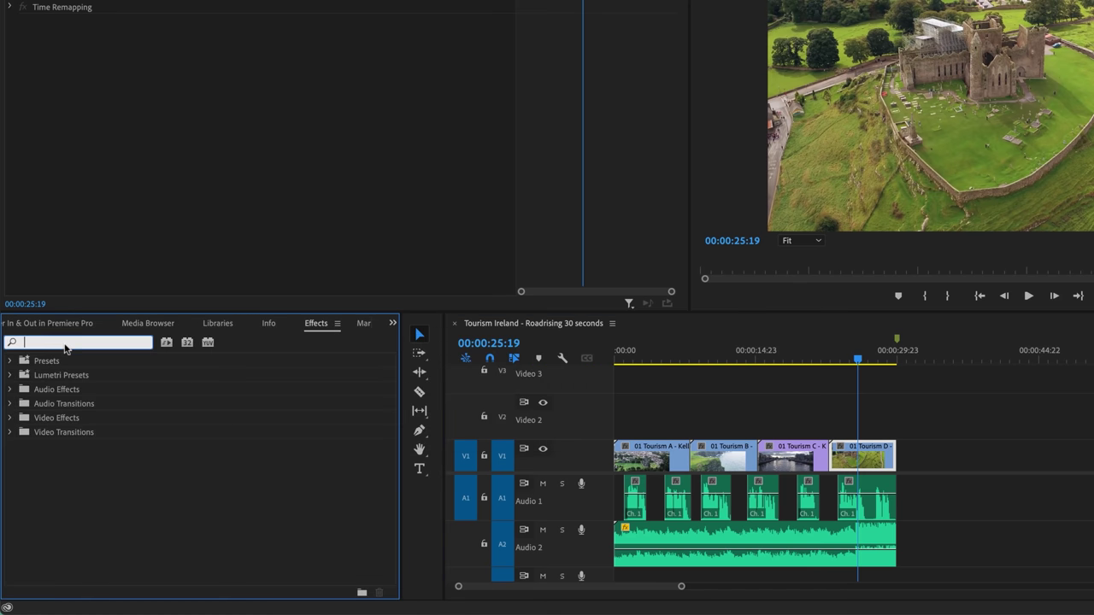
pyautogui.write('nois')
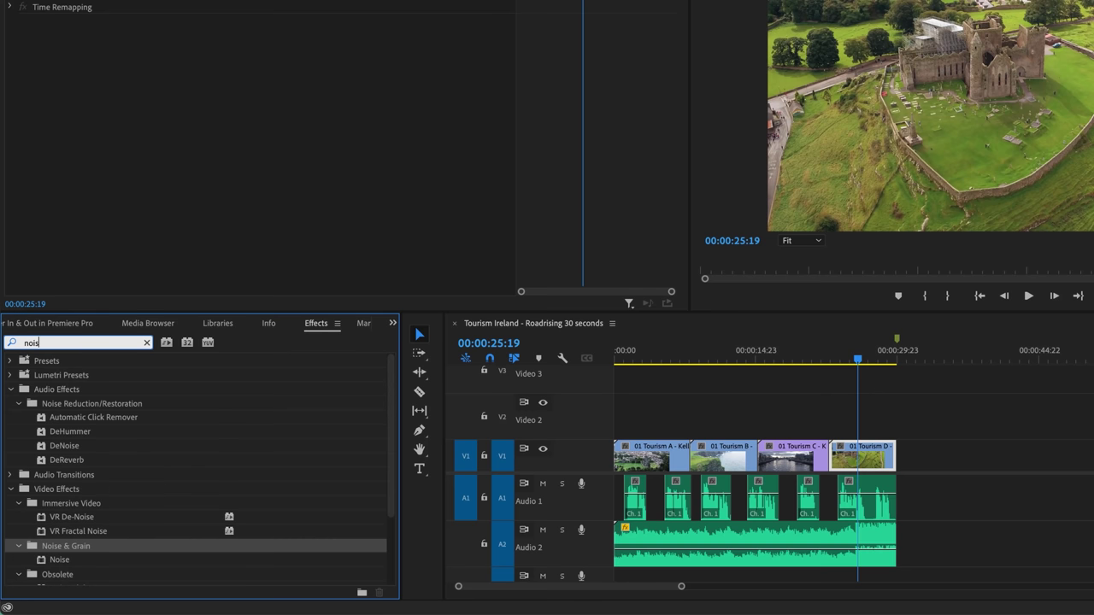
pyautogui.moveTo(61, 564); pyautogui.dragTo(870, 457)
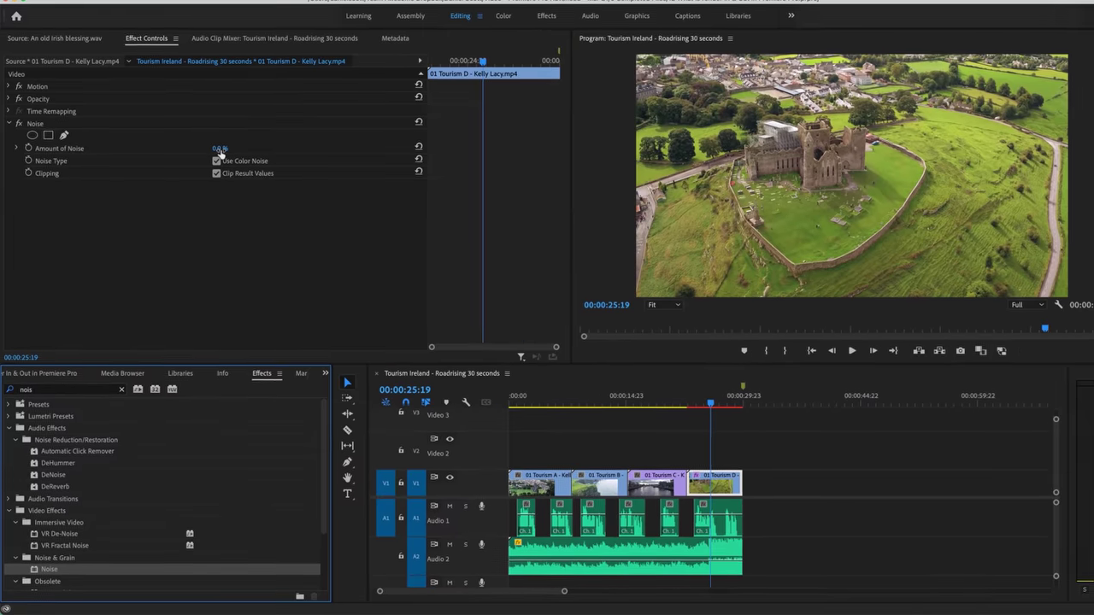
pyautogui.moveTo(219, 151); pyautogui.dragTo(155, 345)
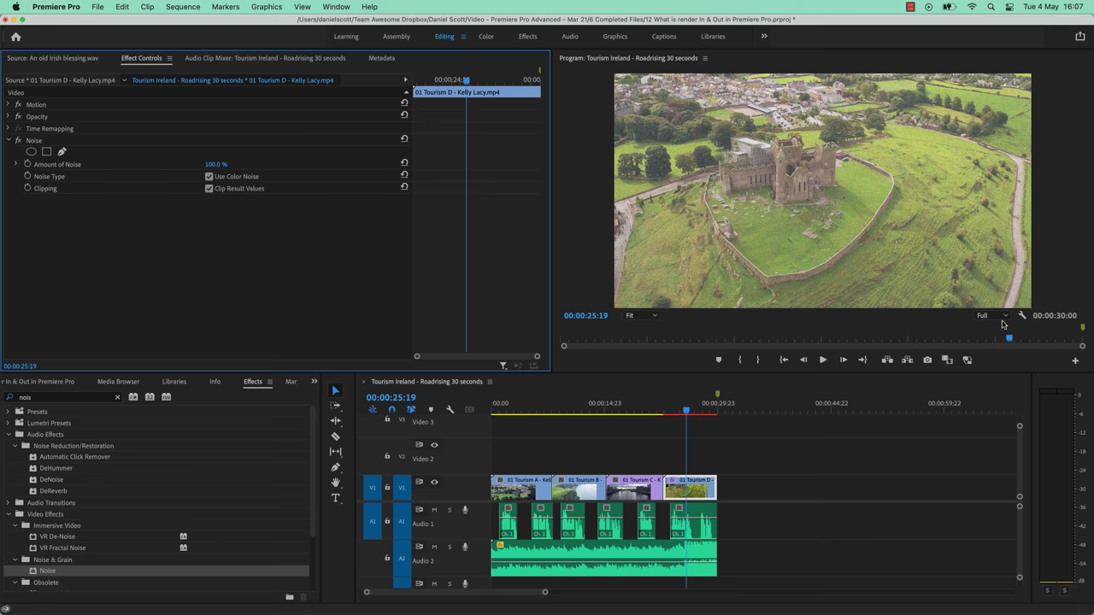
# Step: Play back the end of the sequence from 00:00:23:02 to 00:00:27:08
pyautogui.click(666, 409)
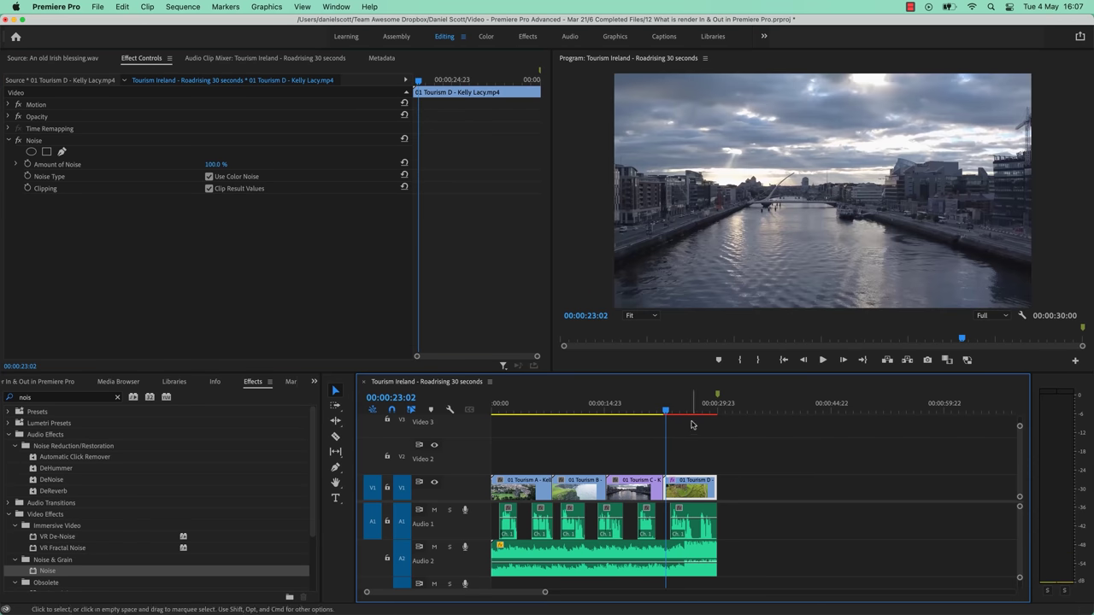
pyautogui.press('c')
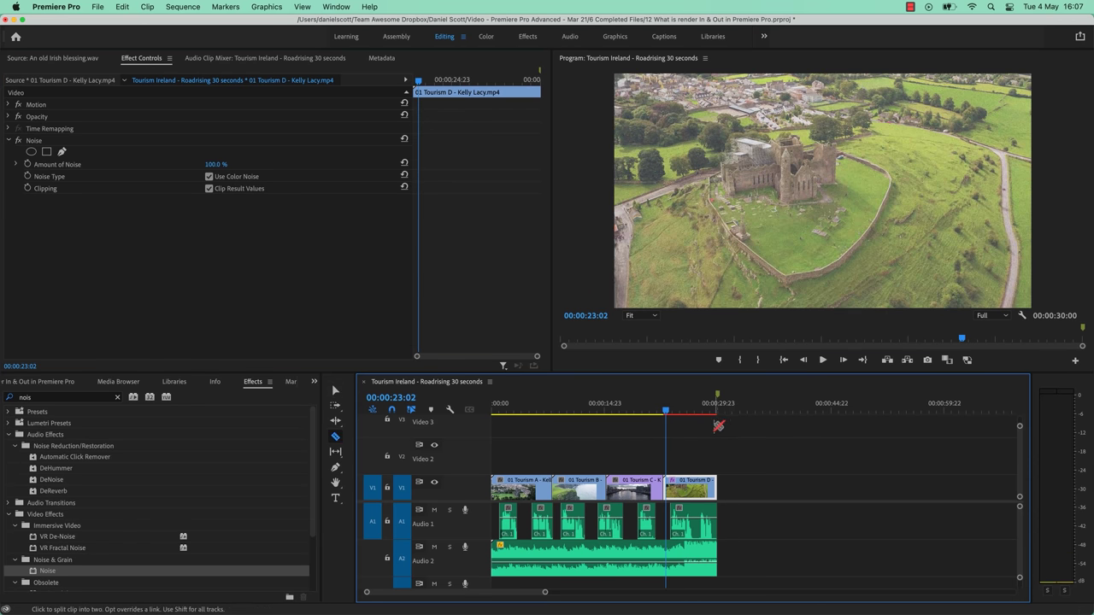
pyautogui.press('space')
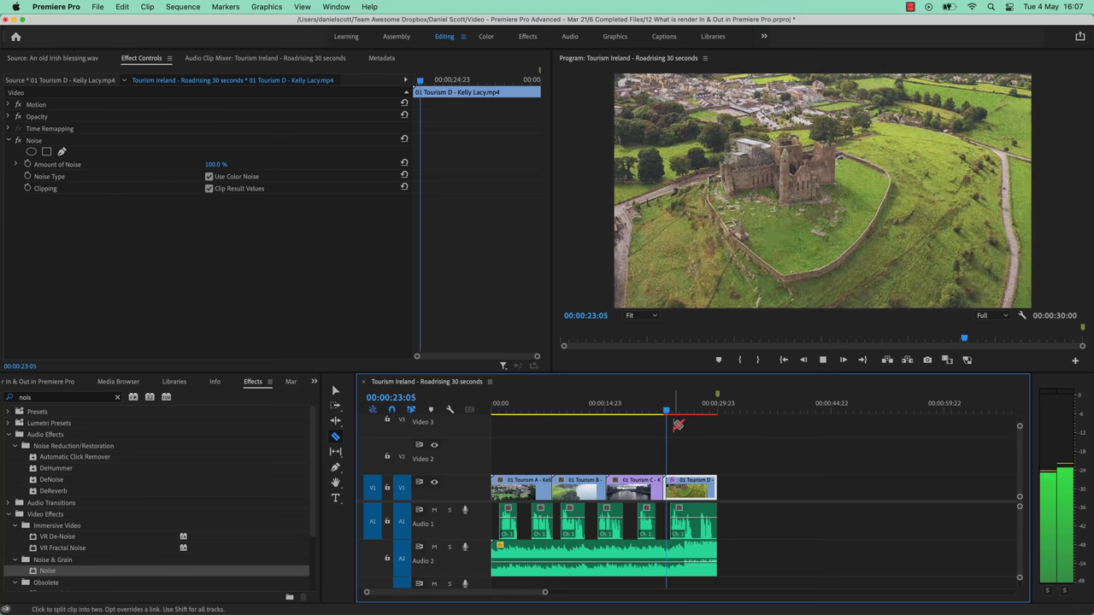
pyautogui.press('v')
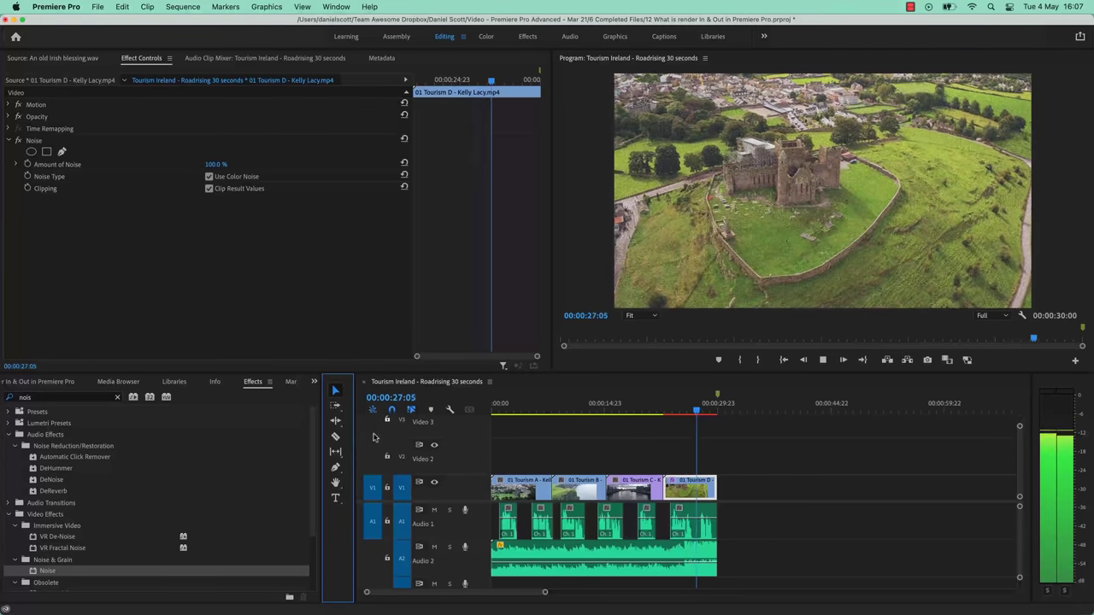
pyautogui.press('space')
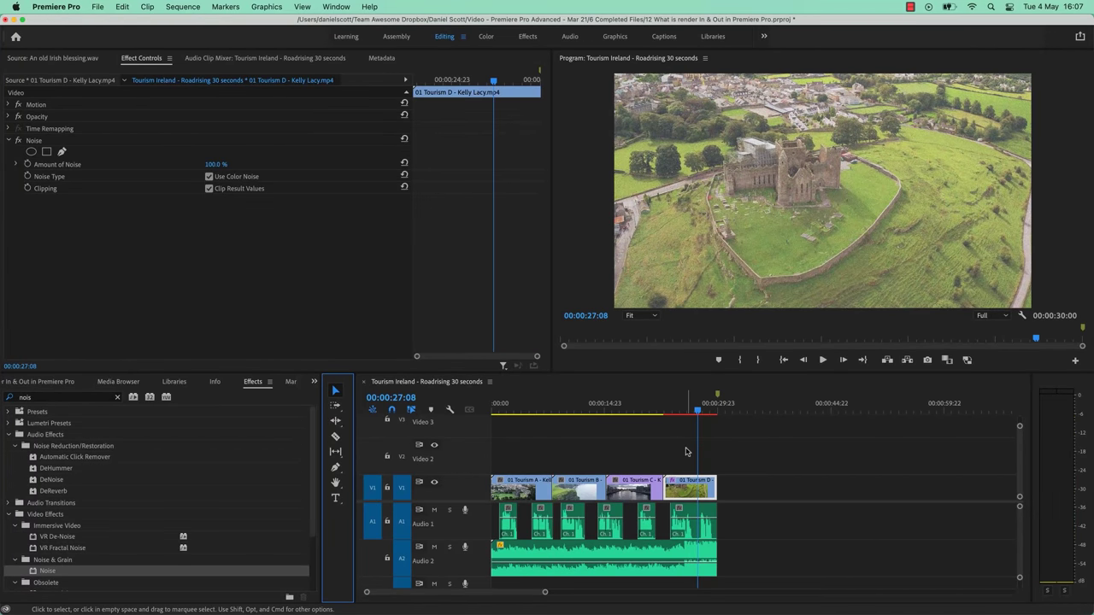
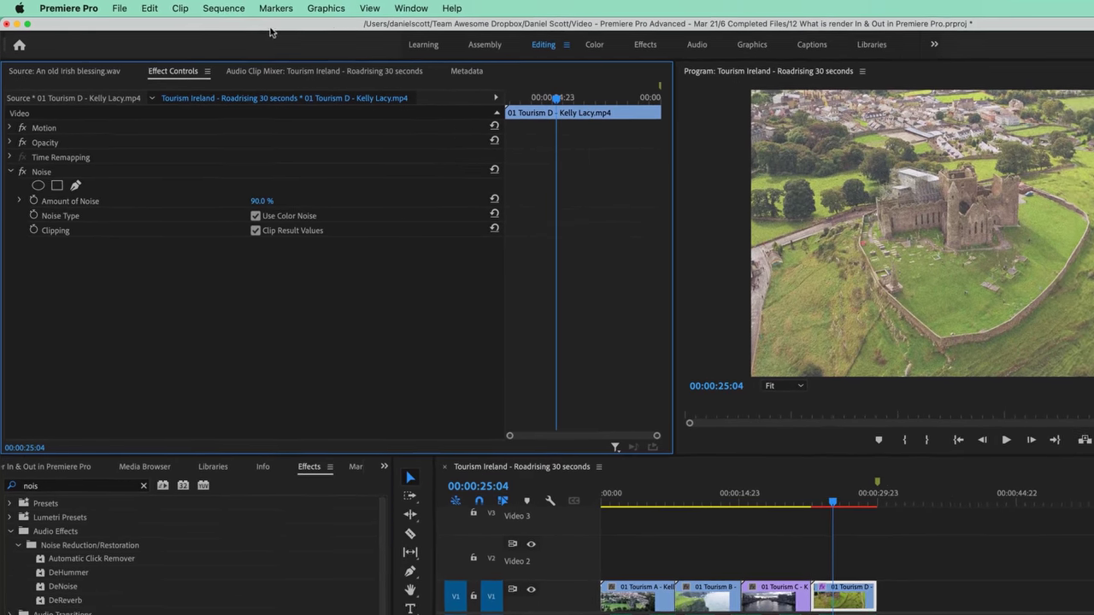
# Step: Render the sequence's effects In to Out so the 90% Noise clip plays smoothly
pyautogui.click(191, 7)
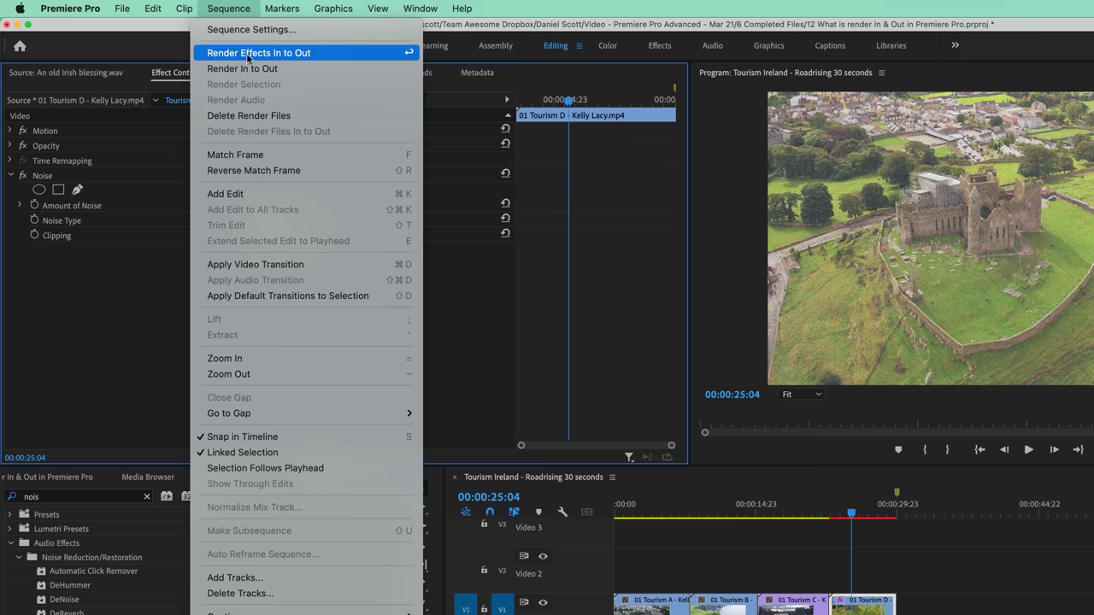
pyautogui.click(402, 50)
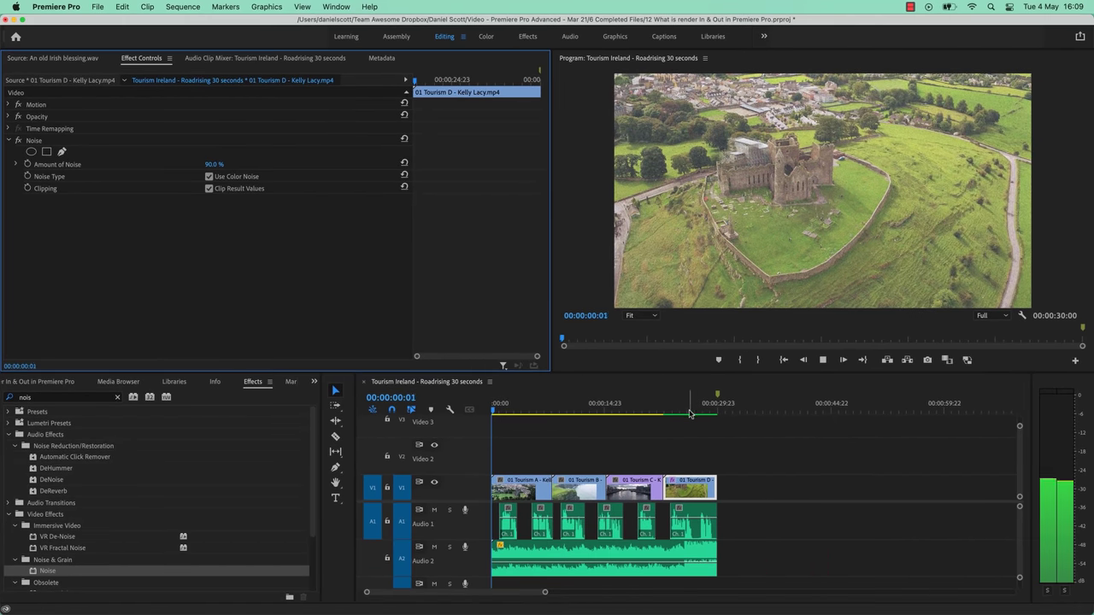
pyautogui.click(671, 411)
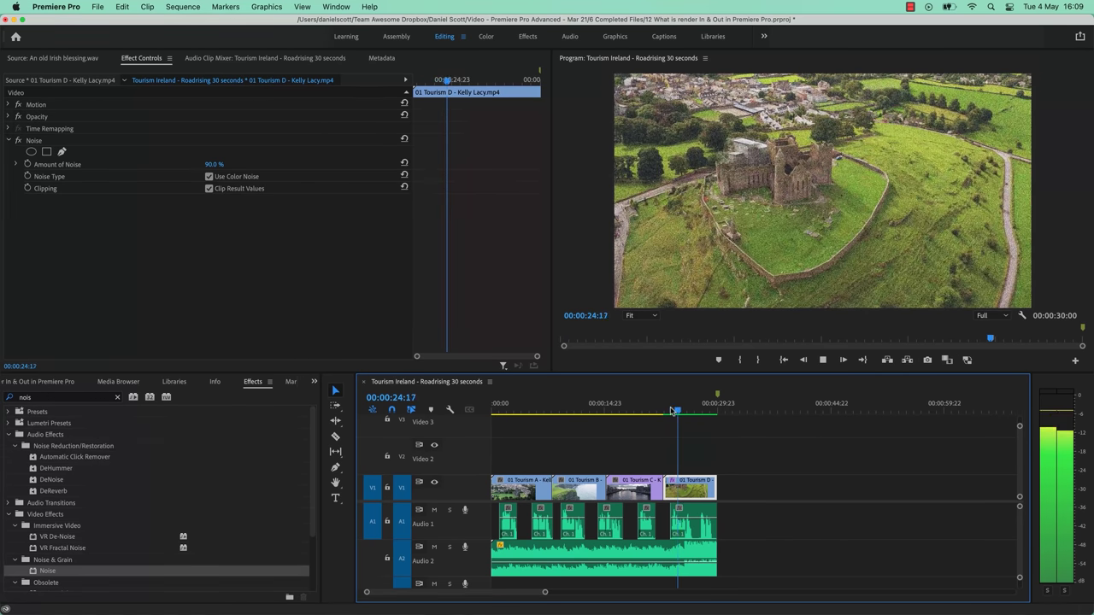
pyautogui.press('space')
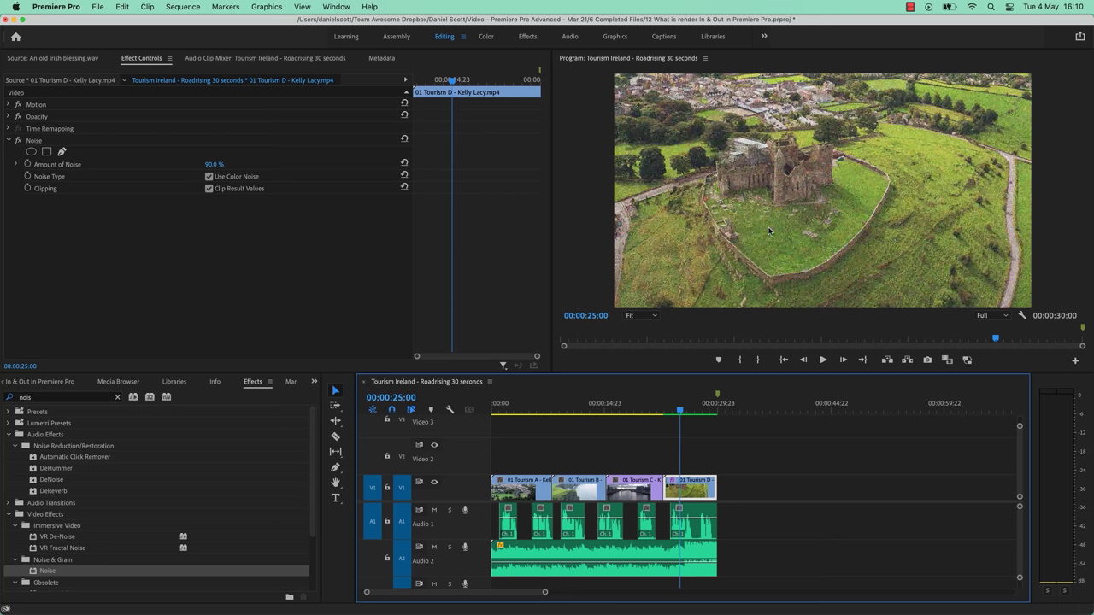
pyautogui.click(991, 316)
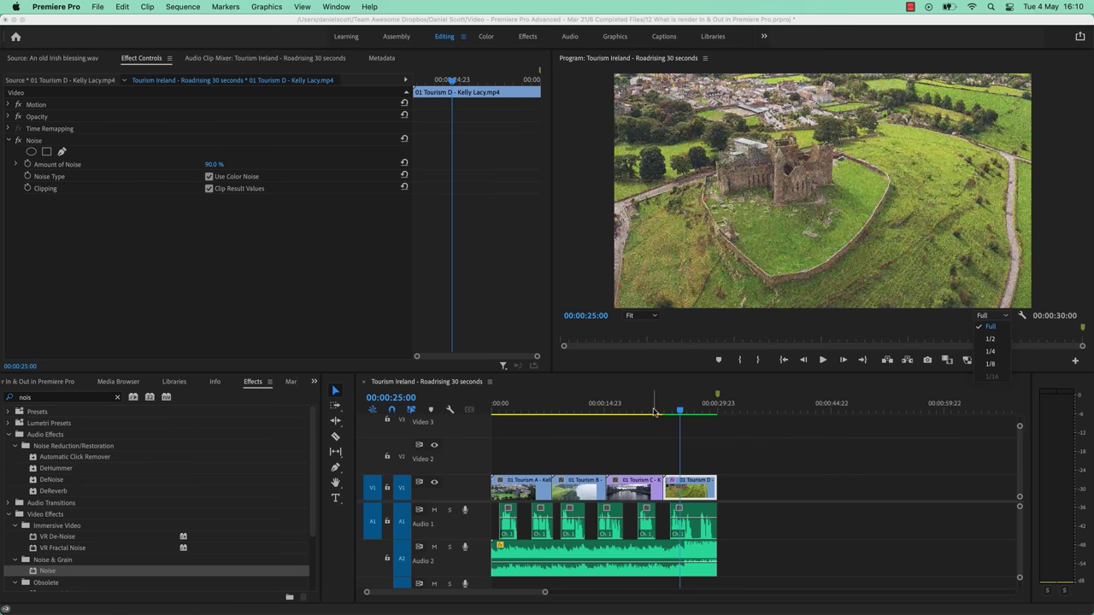
pyautogui.click(722, 420)
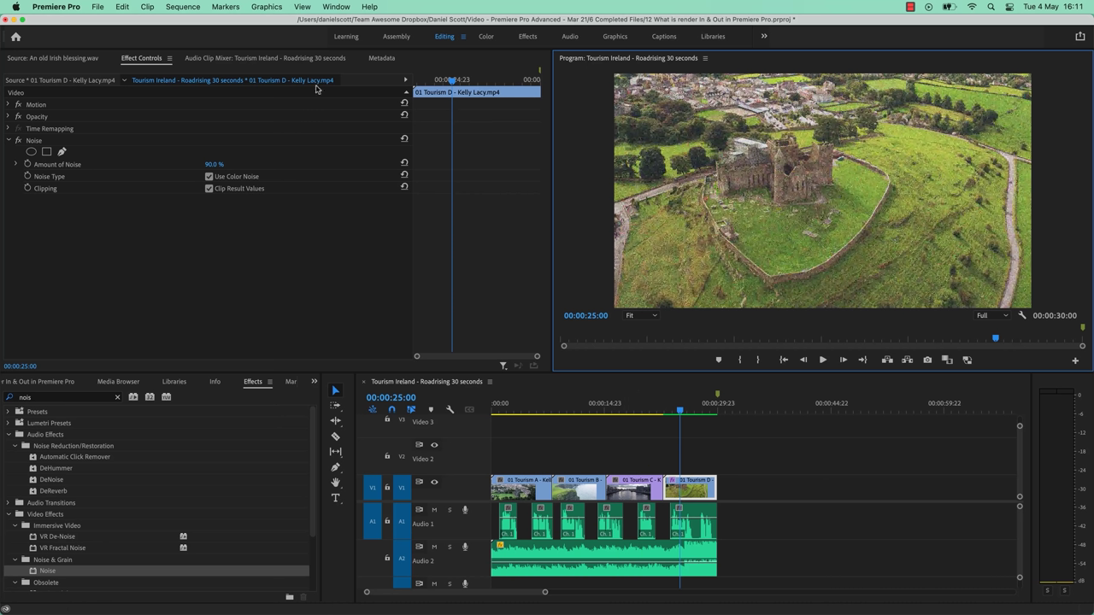
pyautogui.click(196, 8)
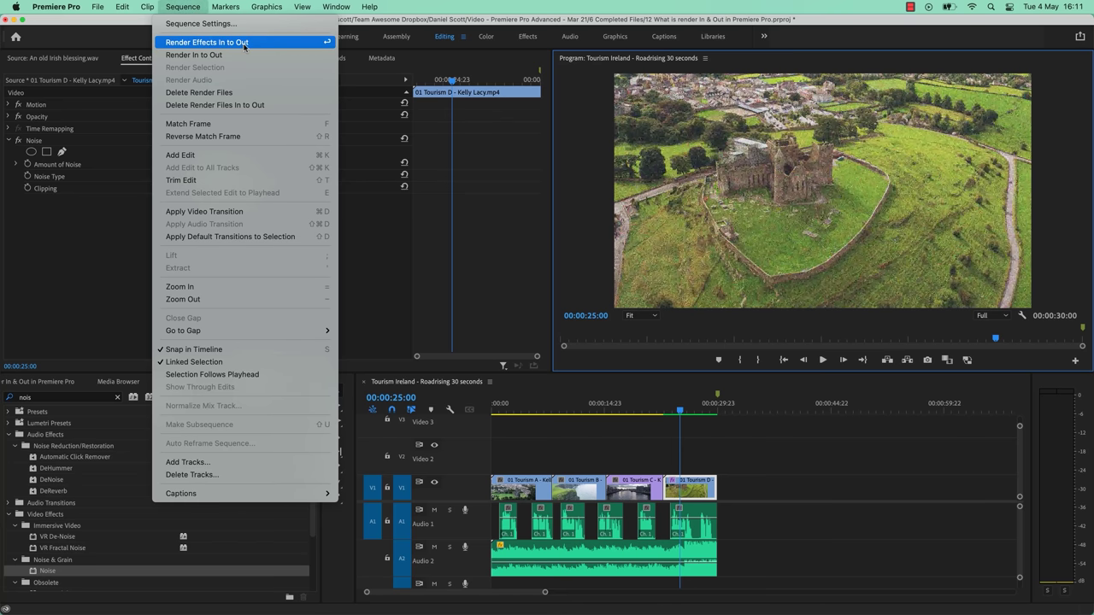
# Step: Mark an In point near 00:00:21 and an Out at 00:00:30:13, then preview the range
pyautogui.press('Escape')
pyautogui.moveTo(677, 412); pyautogui.dragTo(654, 414)
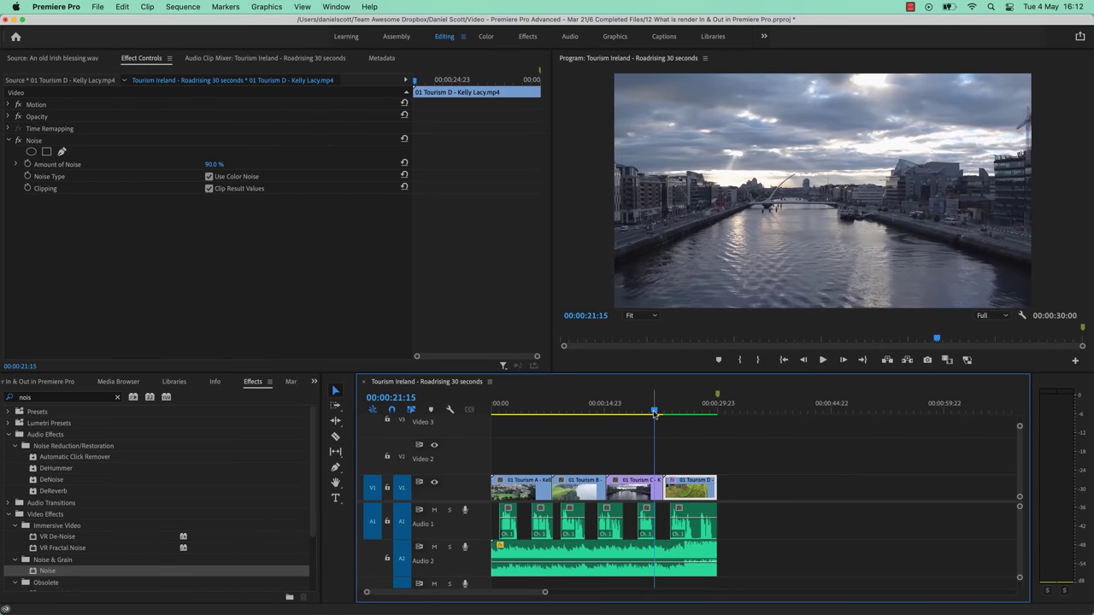
pyautogui.press('i')
pyautogui.moveTo(654, 414); pyautogui.dragTo(720, 413)
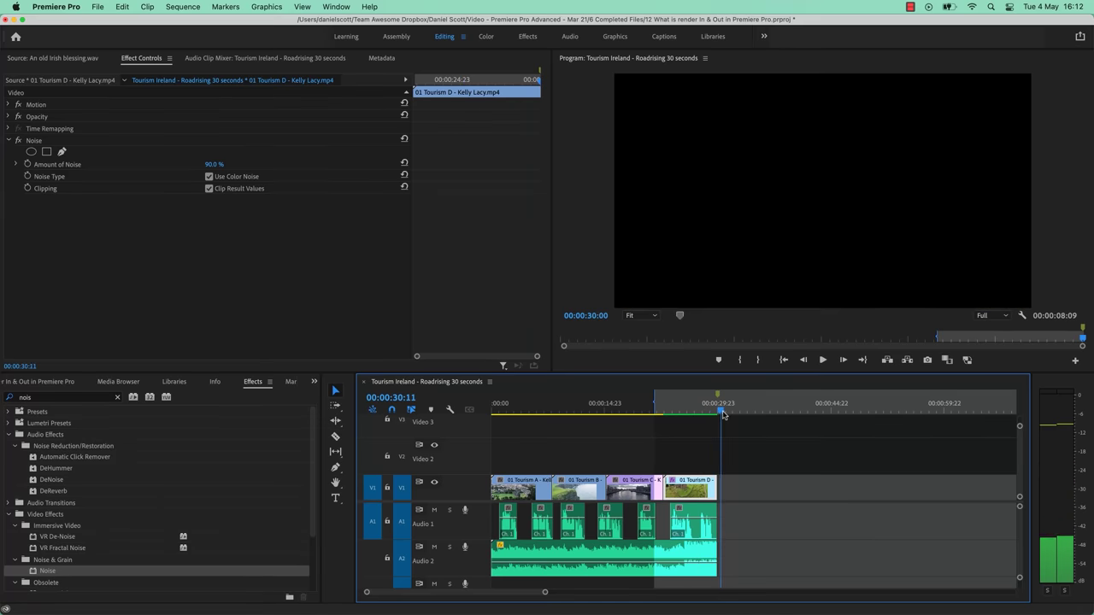
pyautogui.press('o')
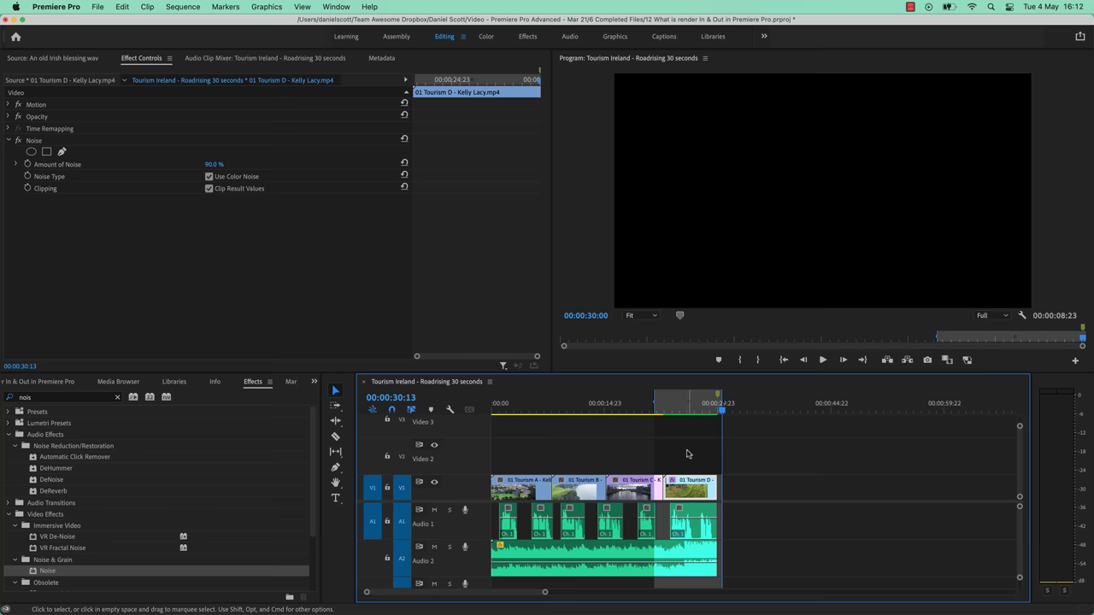
pyautogui.press('space')
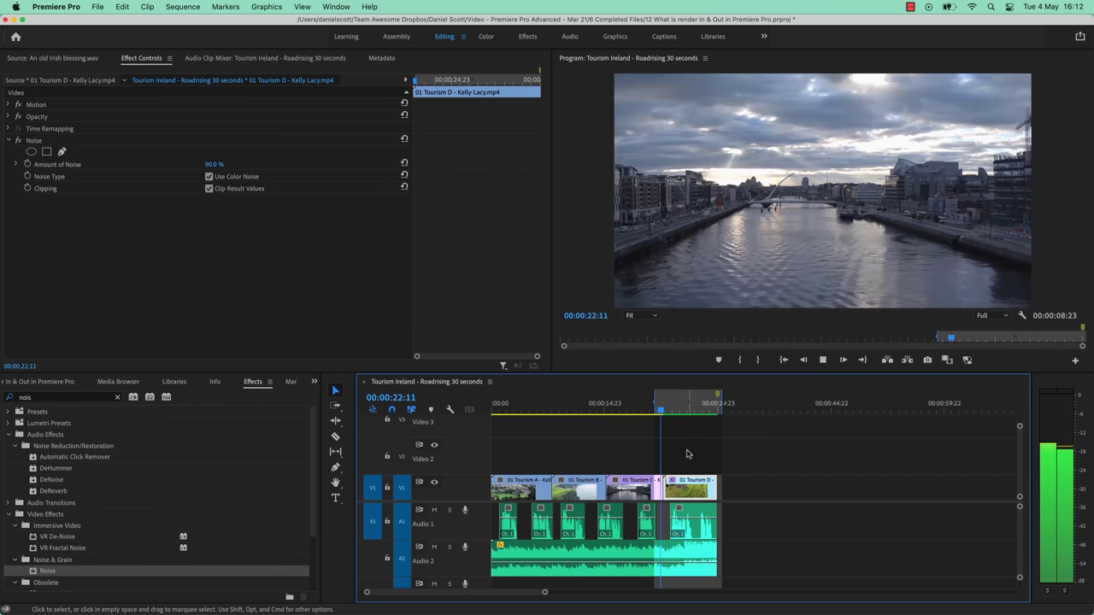
# Step: Reselect the Tourism D clip and start adjusting its Amount of Noise
pyautogui.click(744, 495)
pyautogui.click(690, 493)
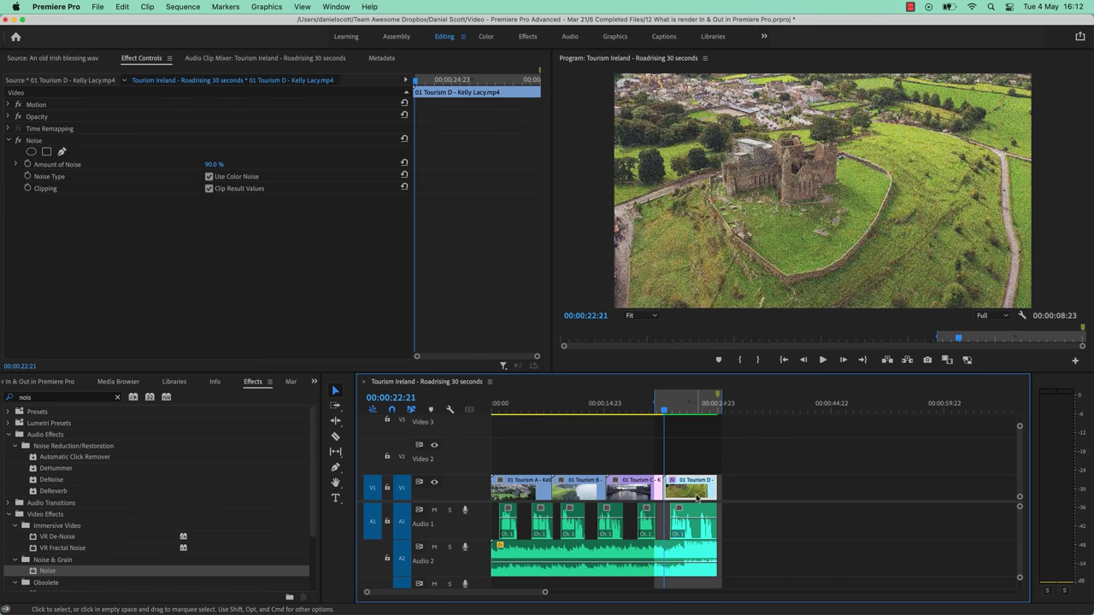
pyautogui.click(216, 165)
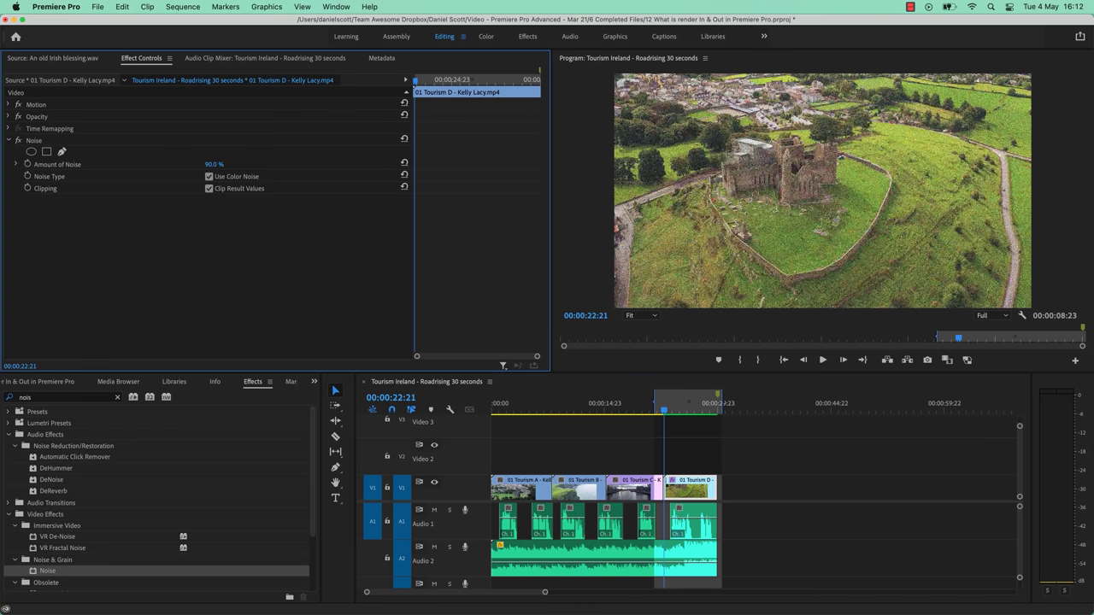
# Step: Lower the Tourism D clip's Amount of Noise to 56% and clear the In/Out marks
pyautogui.moveTo(214, 164); pyautogui.dragTo(210, 164)
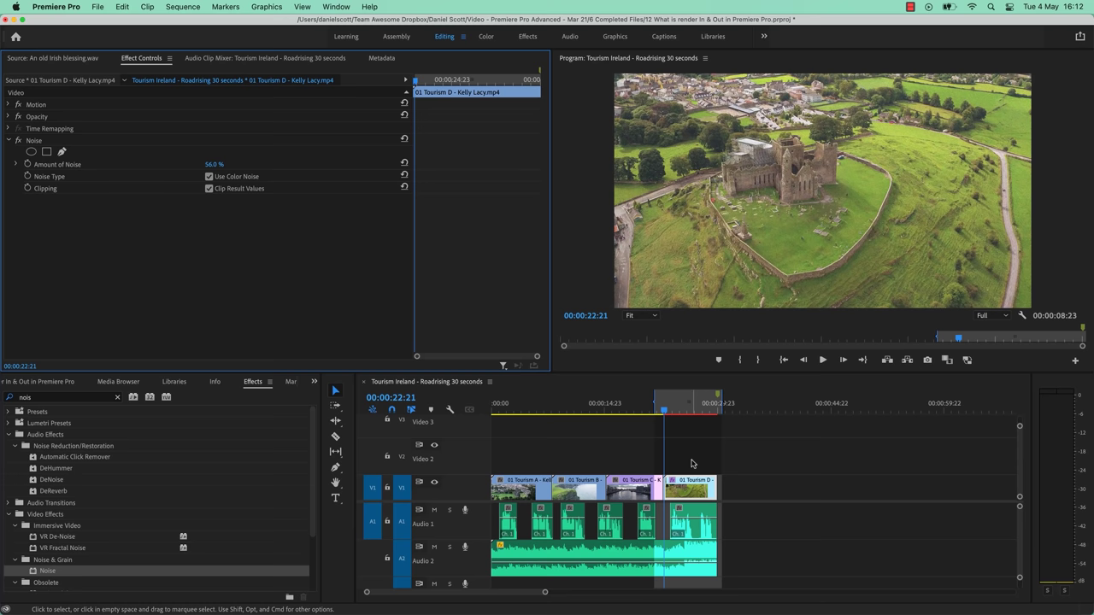
pyautogui.rightClick(689, 406)
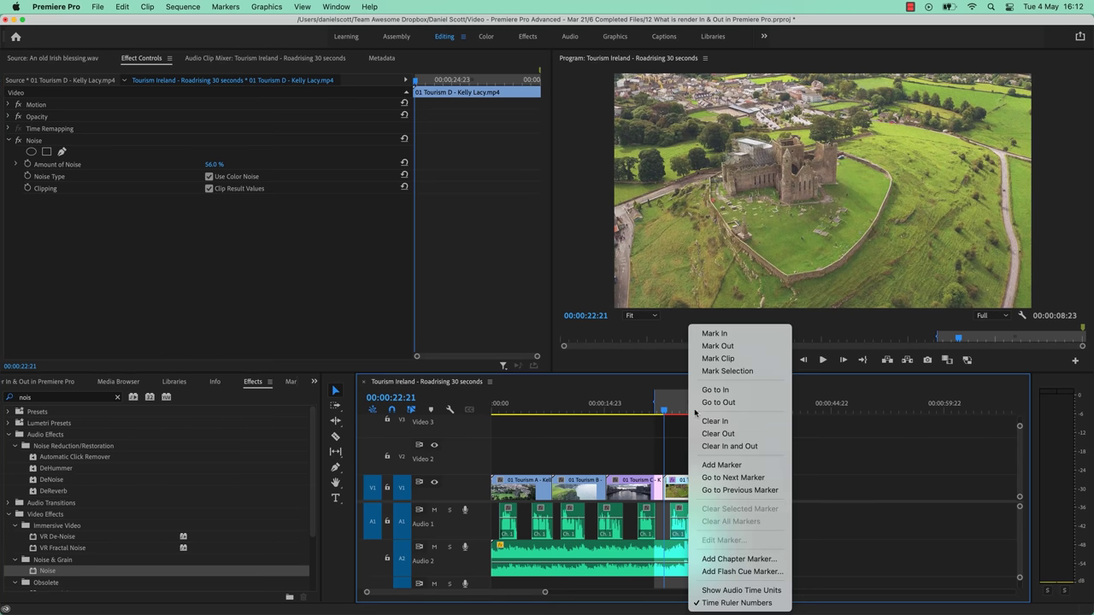
pyautogui.click(724, 447)
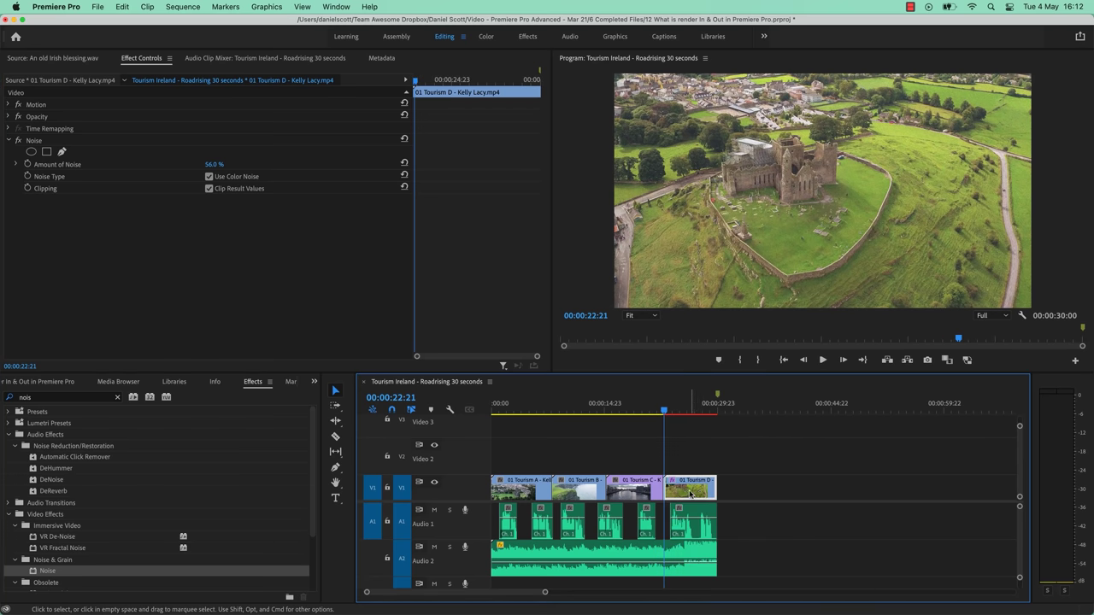
# Step: Render only the selected clip, stop playback, and park the playhead at 00:00:23:22
pyautogui.click(192, 7)
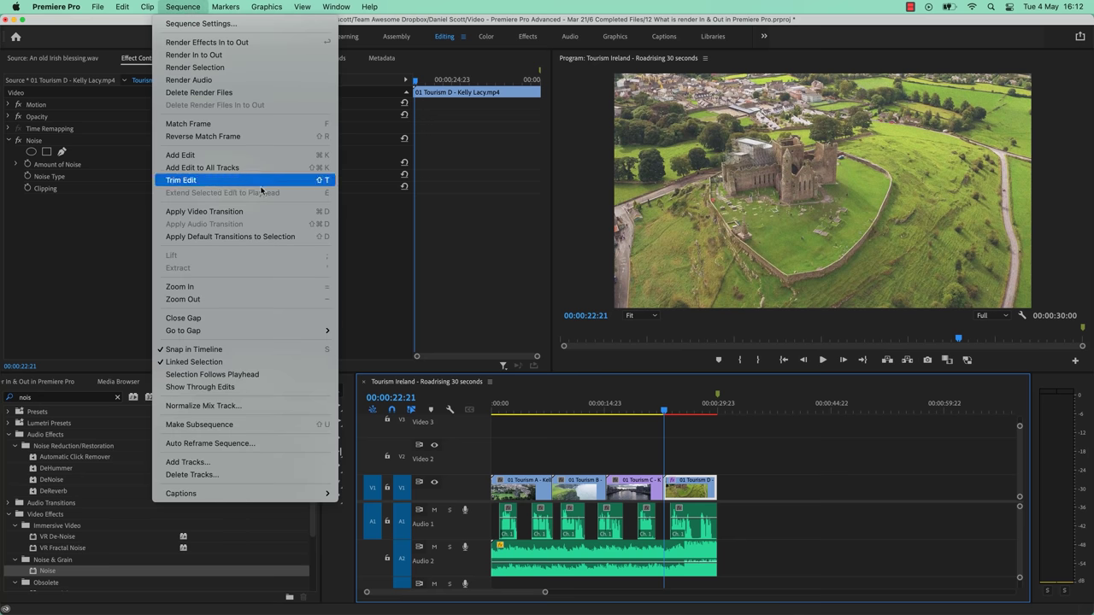
pyautogui.click(212, 68)
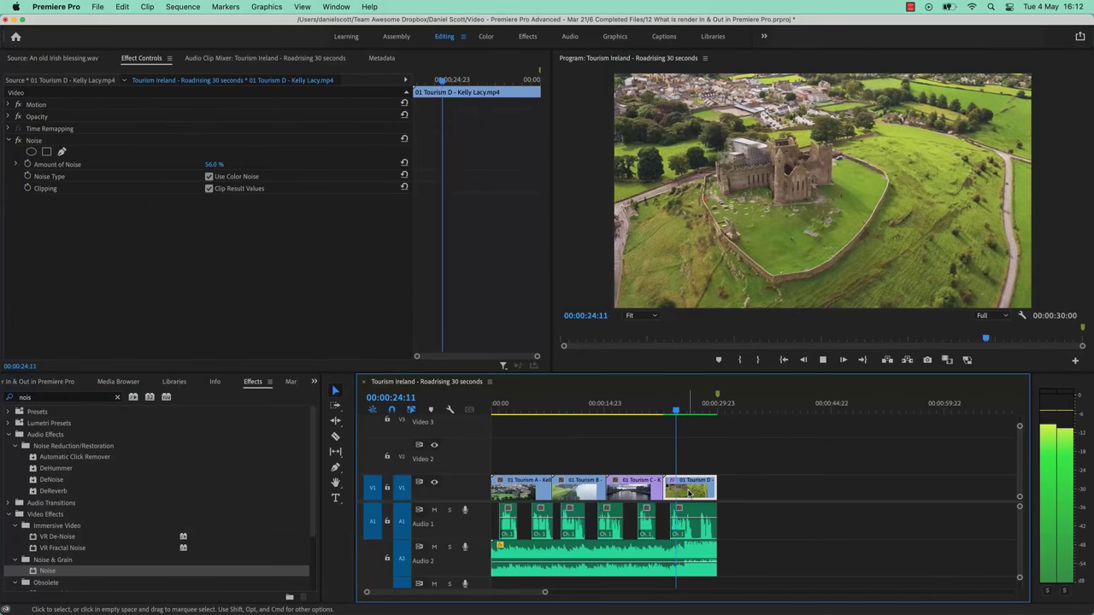
pyautogui.click(822, 360)
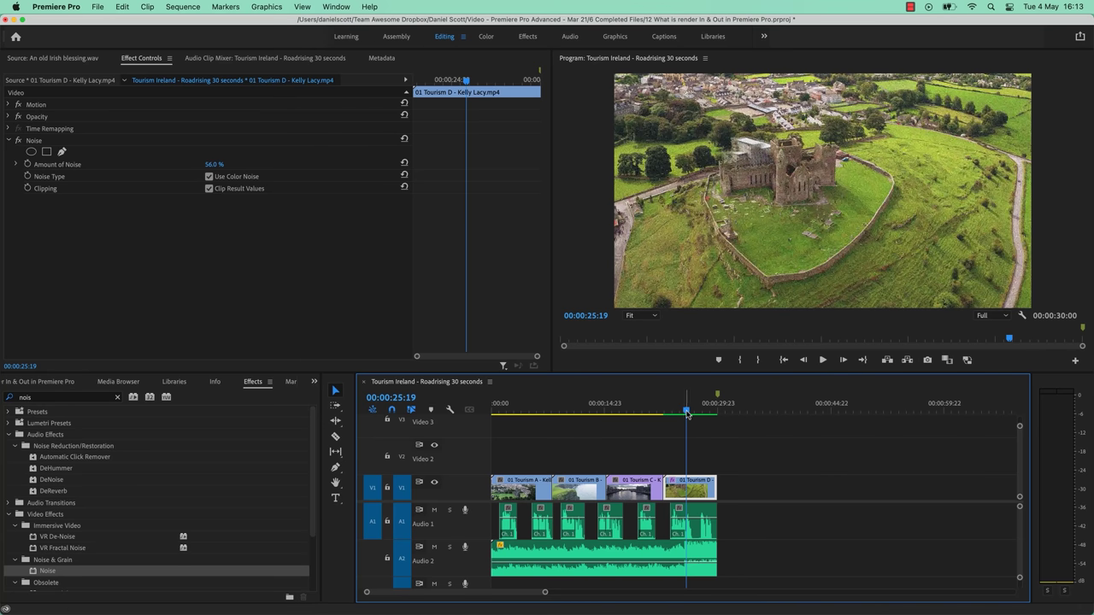
pyautogui.moveTo(688, 413); pyautogui.dragTo(672, 413)
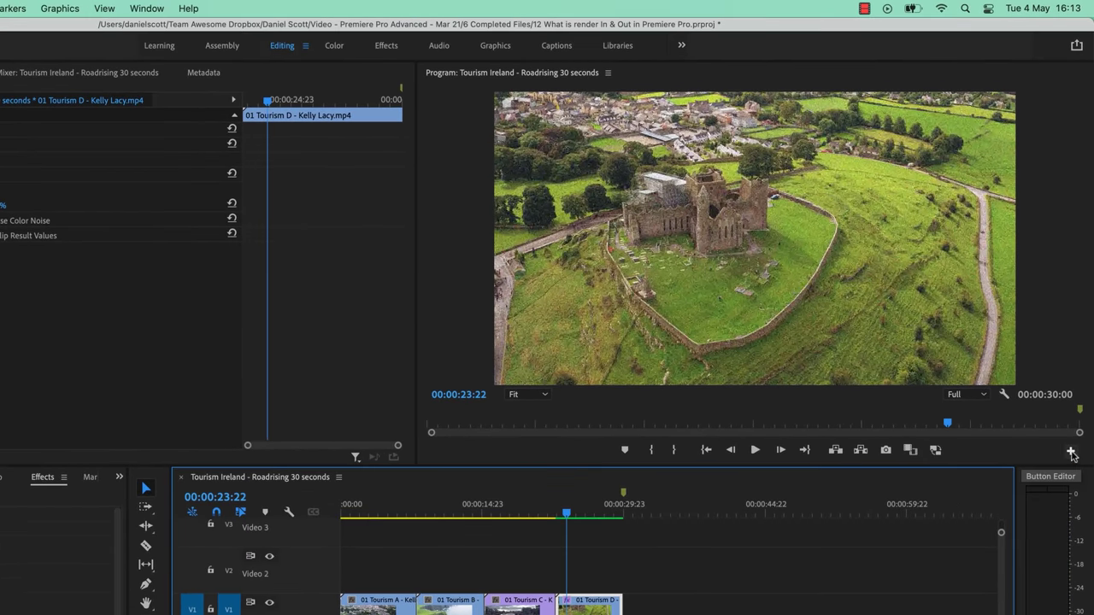
# Step: Add the Loop Playback button to the Program monitor's button bar
pyautogui.click(1071, 453)
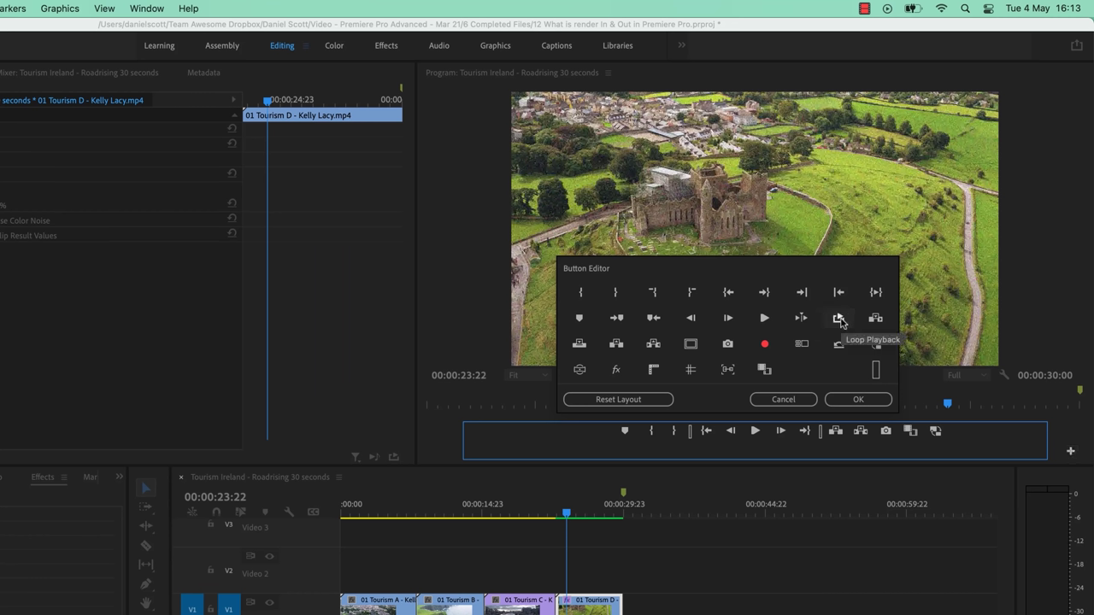
pyautogui.moveTo(840, 319); pyautogui.dragTo(962, 434)
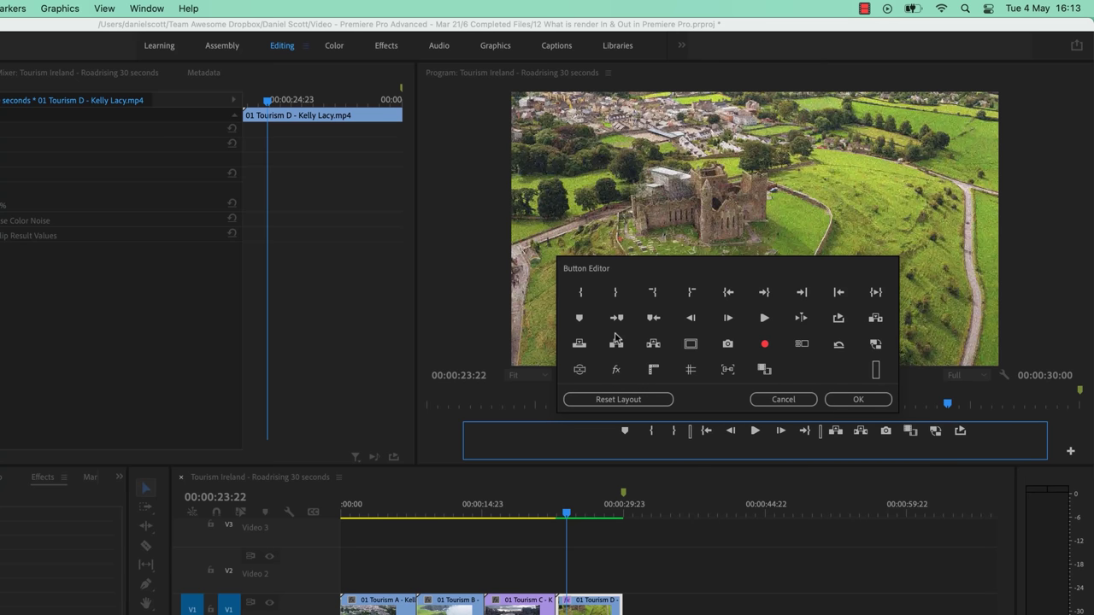
pyautogui.click(863, 401)
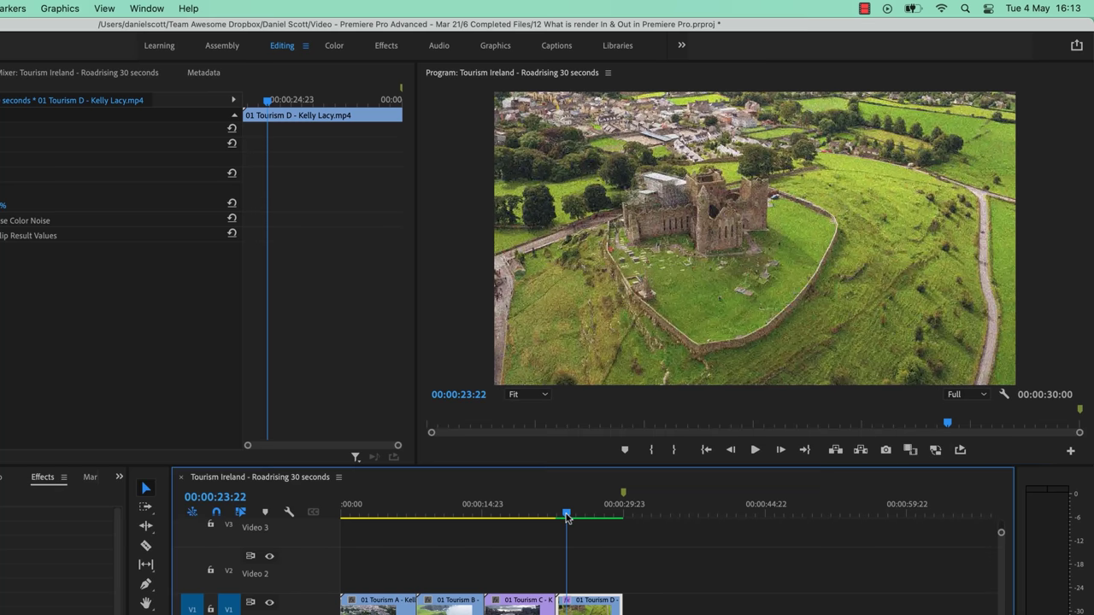
# Step: Mark an In point around 00:00:23:11 and an Out point at 00:00:24:09
pyautogui.click(564, 513)
pyautogui.press('i')
pyautogui.moveTo(577, 518); pyautogui.dragTo(573, 523)
pyautogui.press('o')
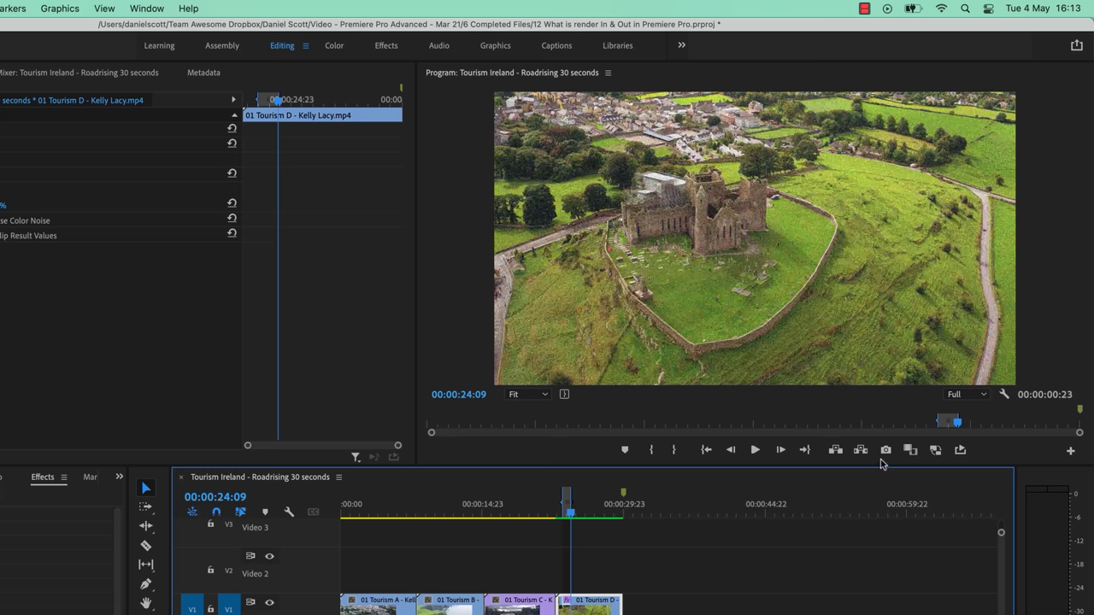
# Step: Turn on loop playback and loop-play the short range from around 00:00:23:18
pyautogui.click(959, 450)
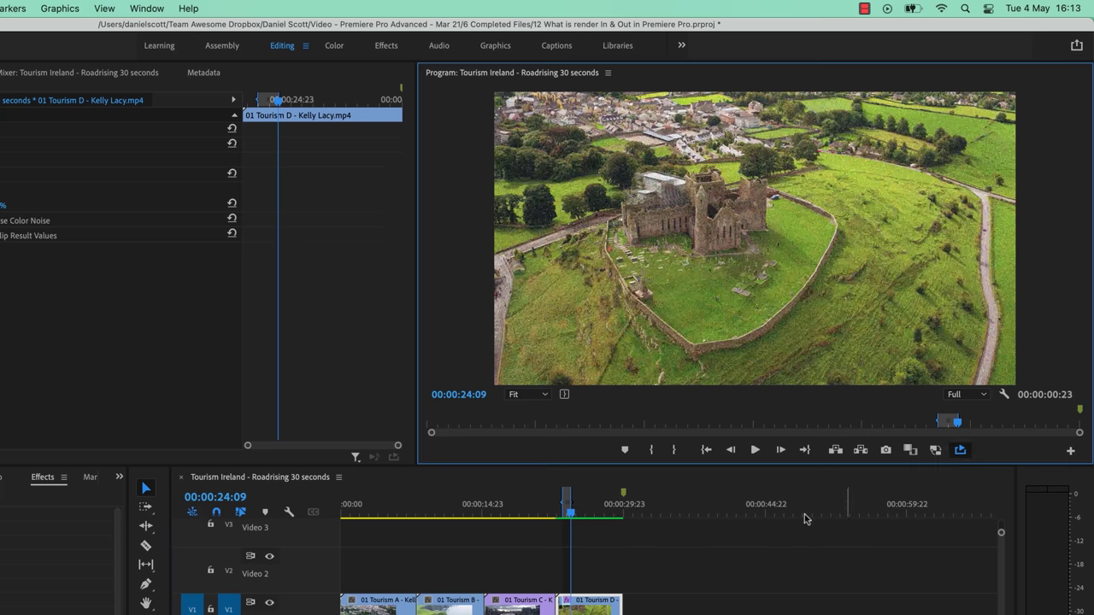
pyautogui.click(567, 514)
pyautogui.moveTo(568, 518); pyautogui.dragTo(566, 519)
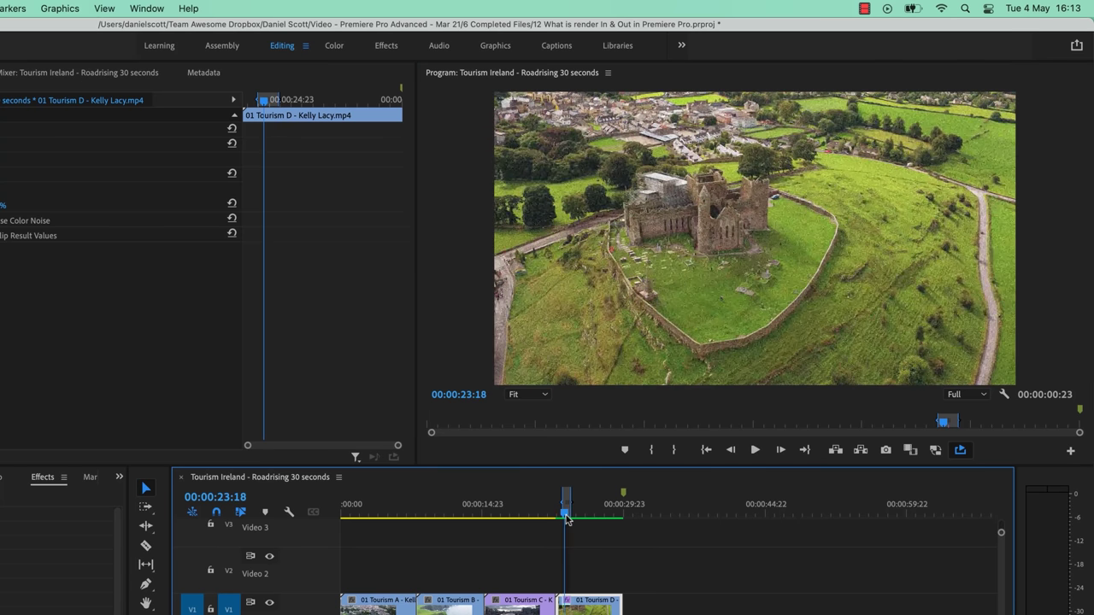
pyautogui.press('space')
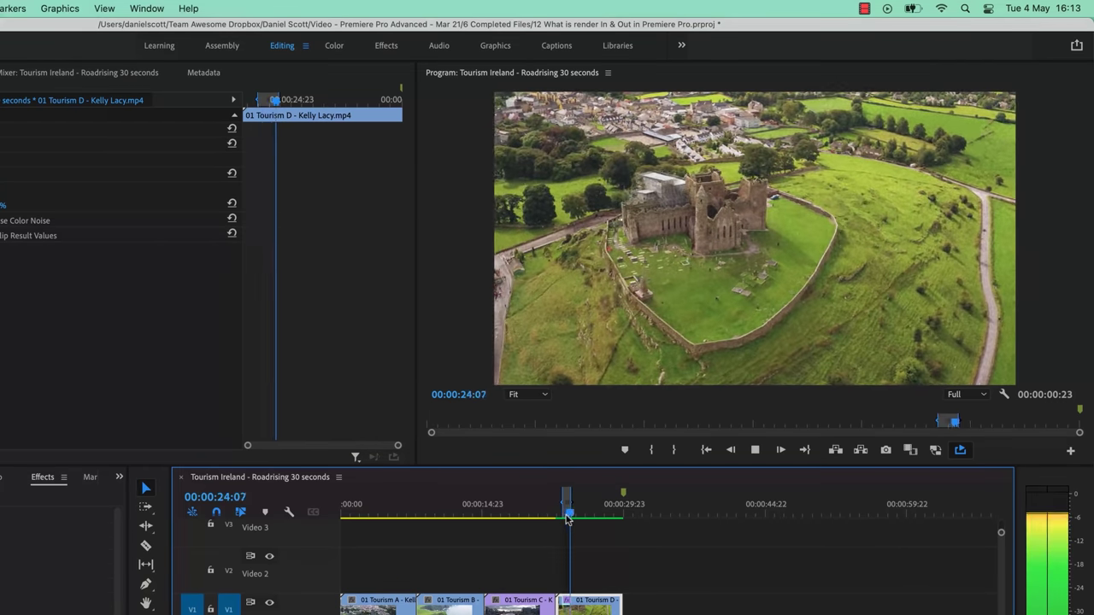
pyautogui.click(564, 516)
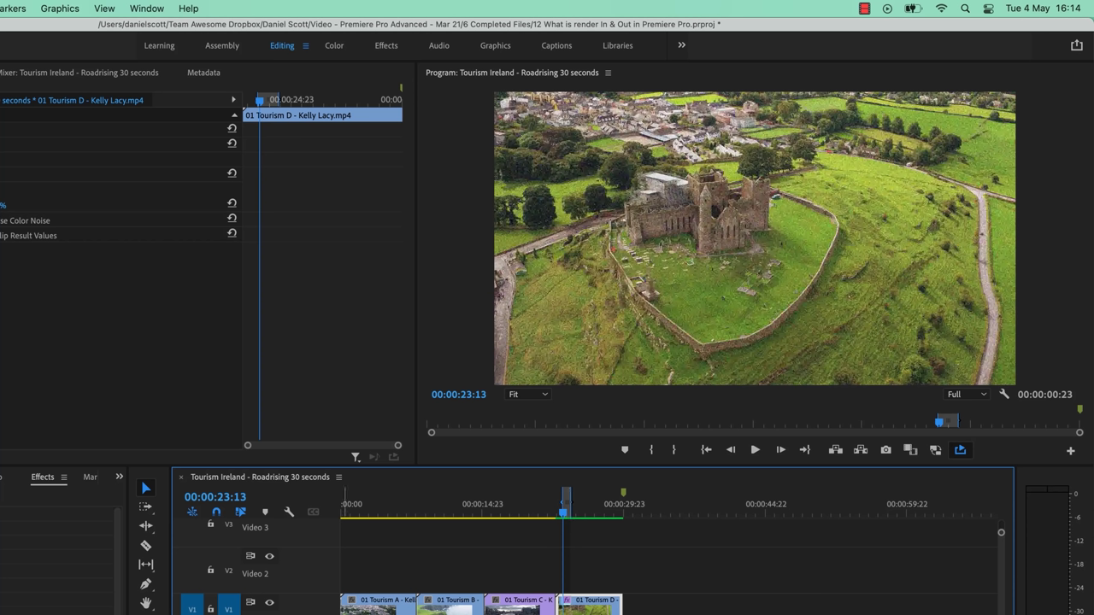
pyautogui.press('space')
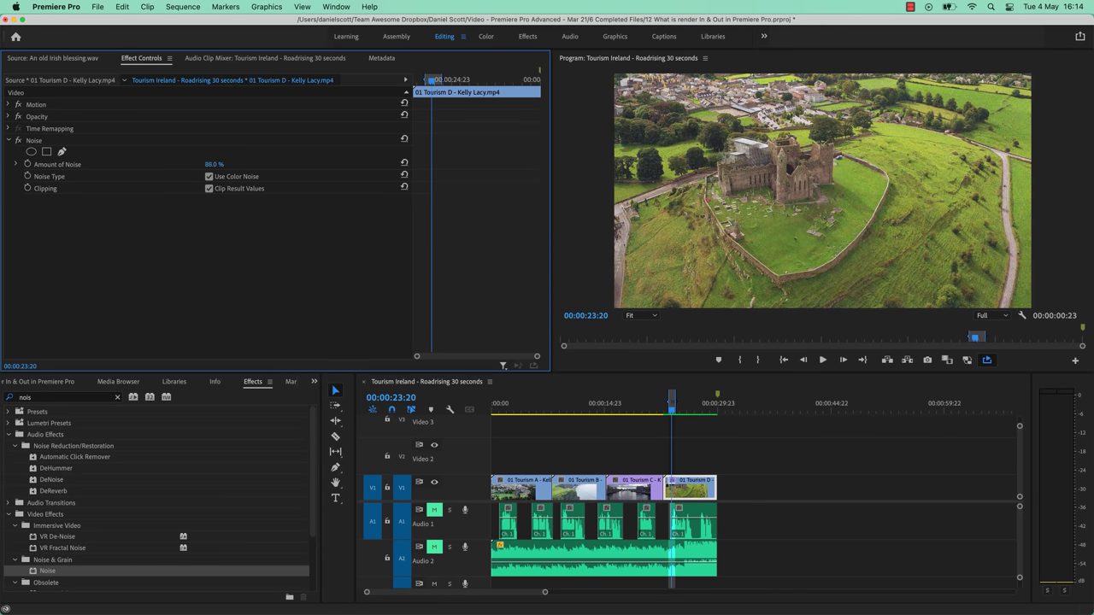
# Step: Set the Amount of Noise to 88%, render In to Out, and stop playback
pyautogui.moveTo(224, 164); pyautogui.dragTo(218, 165)
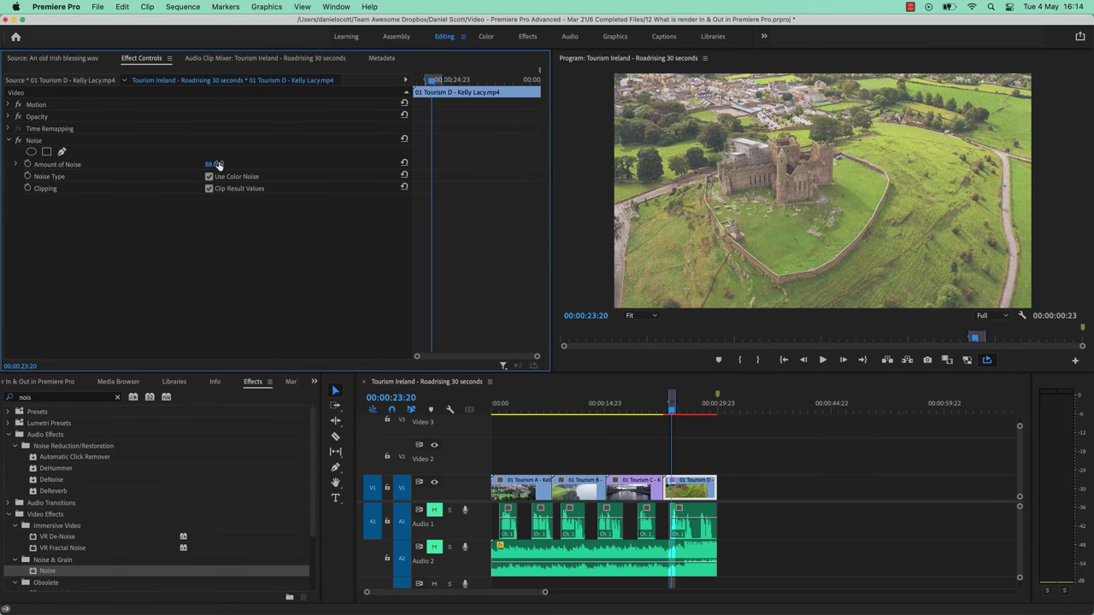
pyautogui.press('Return')
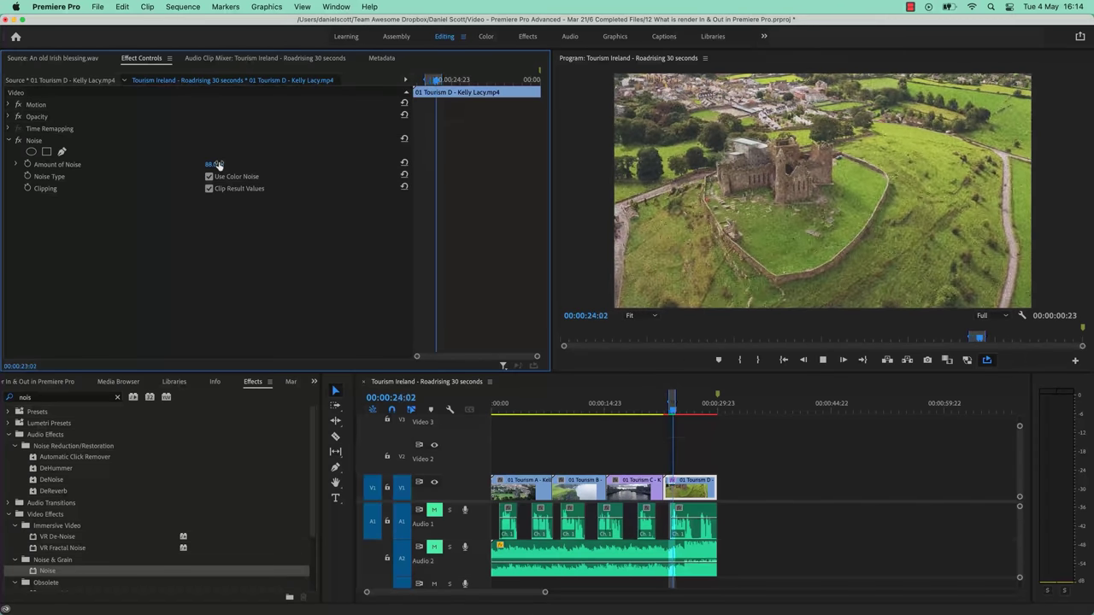
pyautogui.press('space')
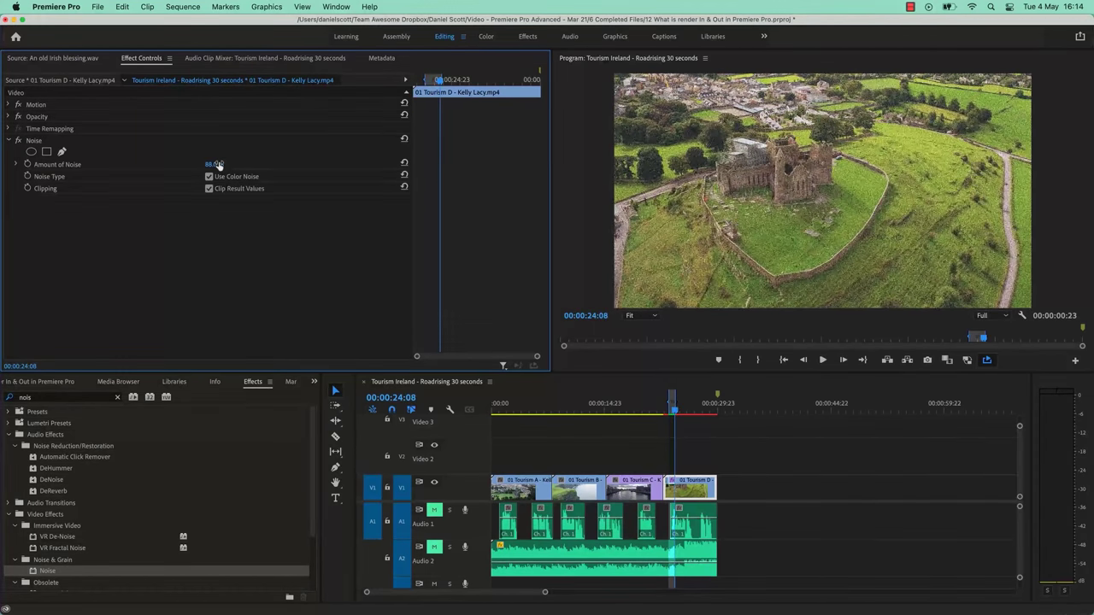
# Step: Switch looped playback on, then dismiss the Sequence menu without choosing anything
pyautogui.click(983, 360)
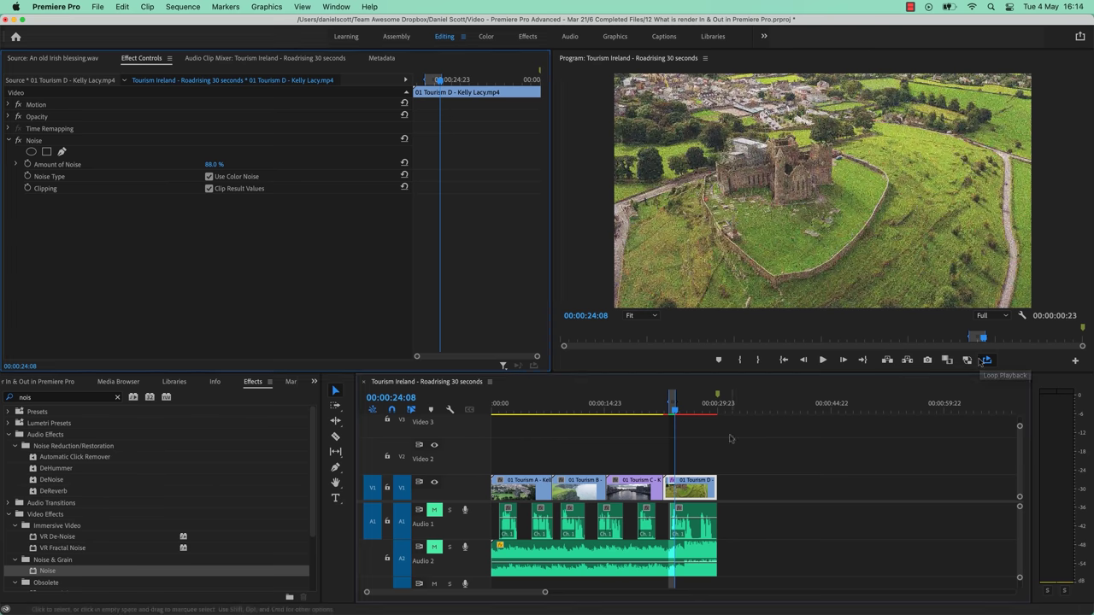
pyautogui.click(185, 7)
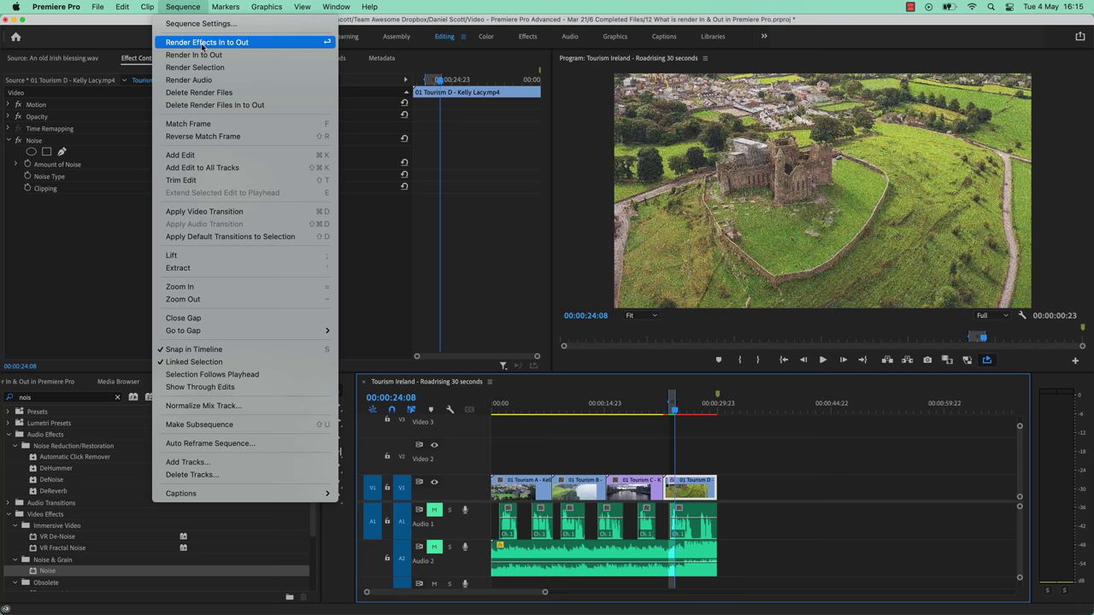
pyautogui.click(683, 434)
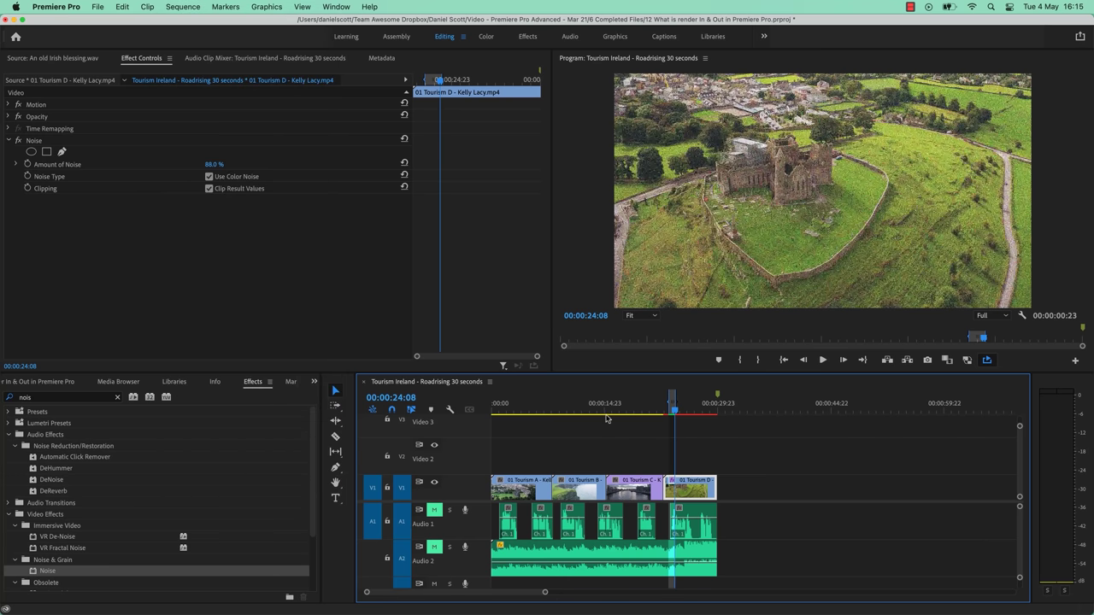
# Step: Clear the In and Out marks from the ruler and render effects across the whole sequence
pyautogui.rightClick(674, 407)
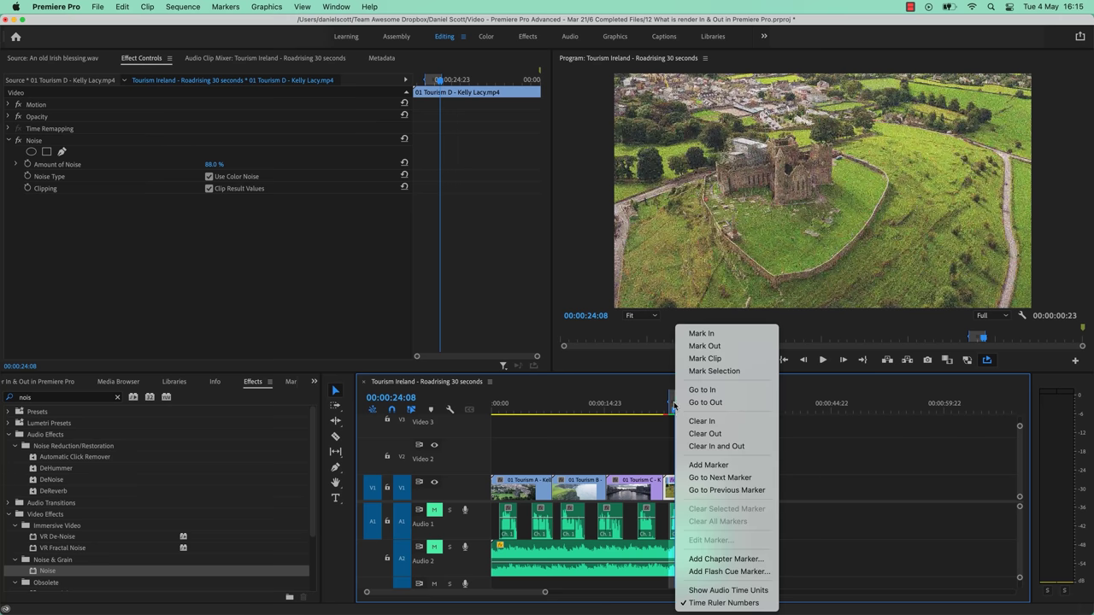
pyautogui.click(703, 446)
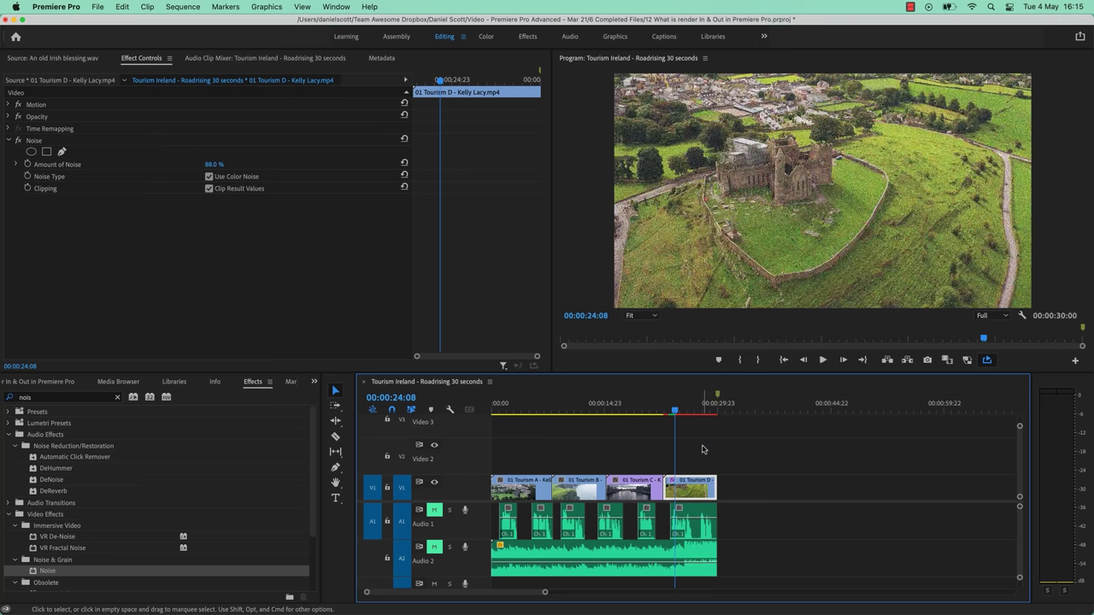
pyautogui.press('Return')
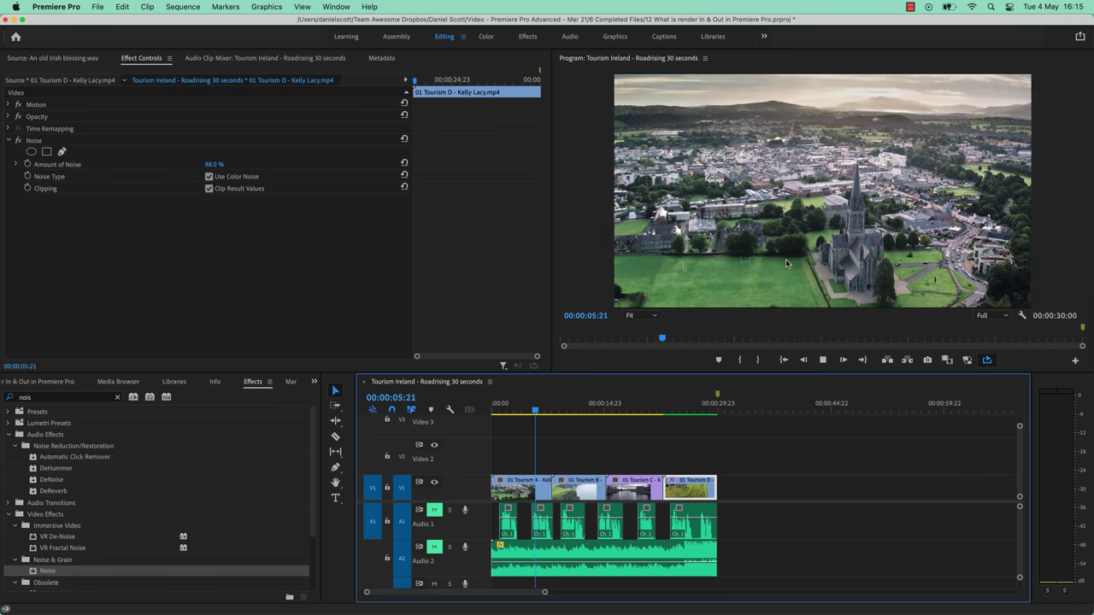
pyautogui.press('space')
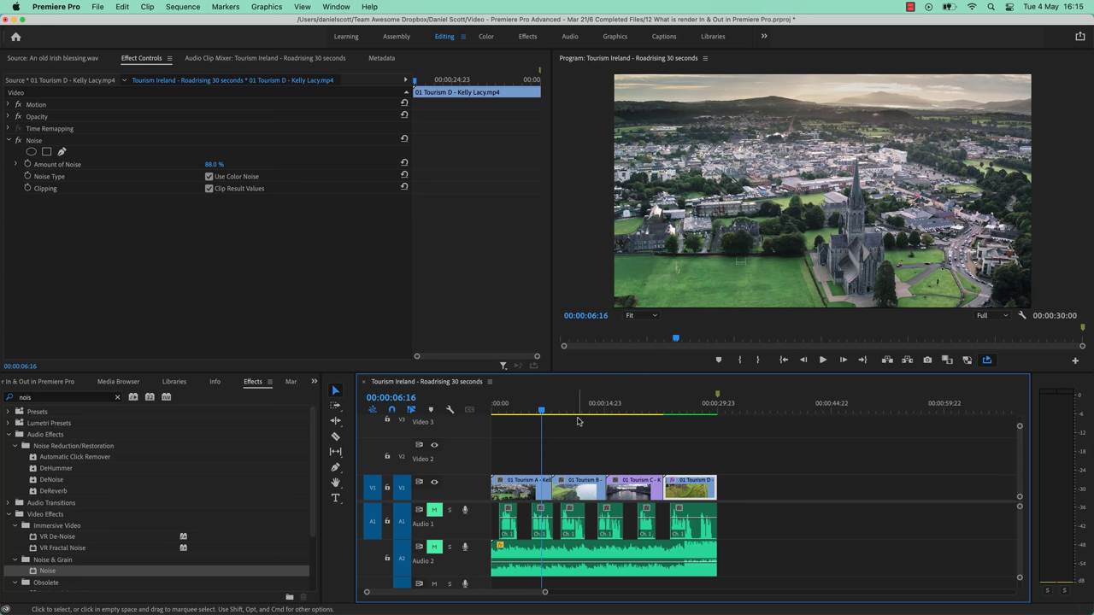
pyautogui.click(195, 7)
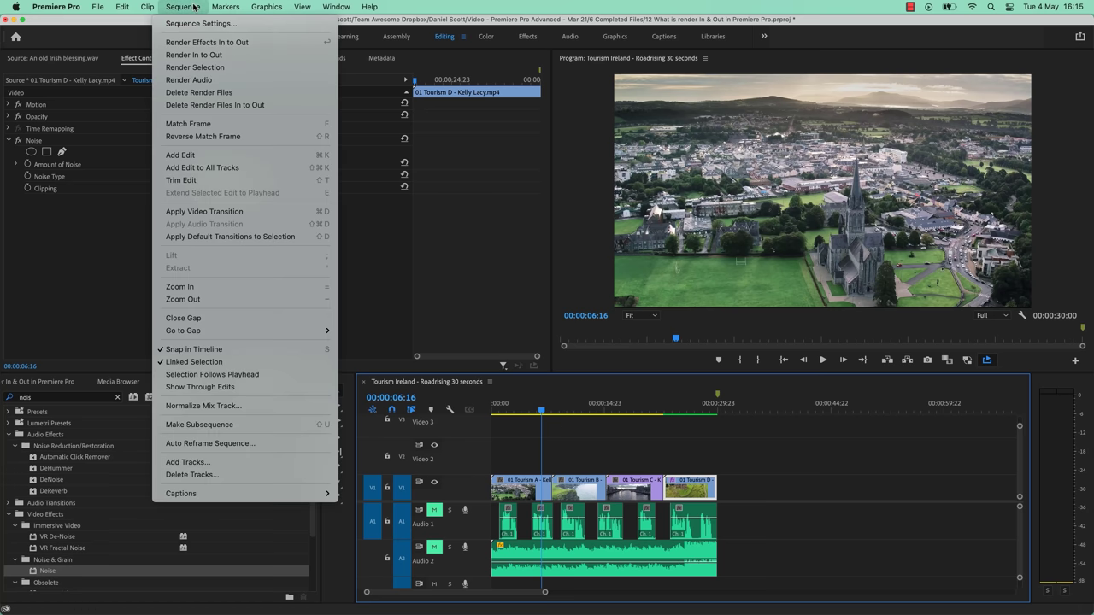
# Step: Render the full sequence In to Out, then bring up the Project Files folder in Finder
pyautogui.click(212, 55)
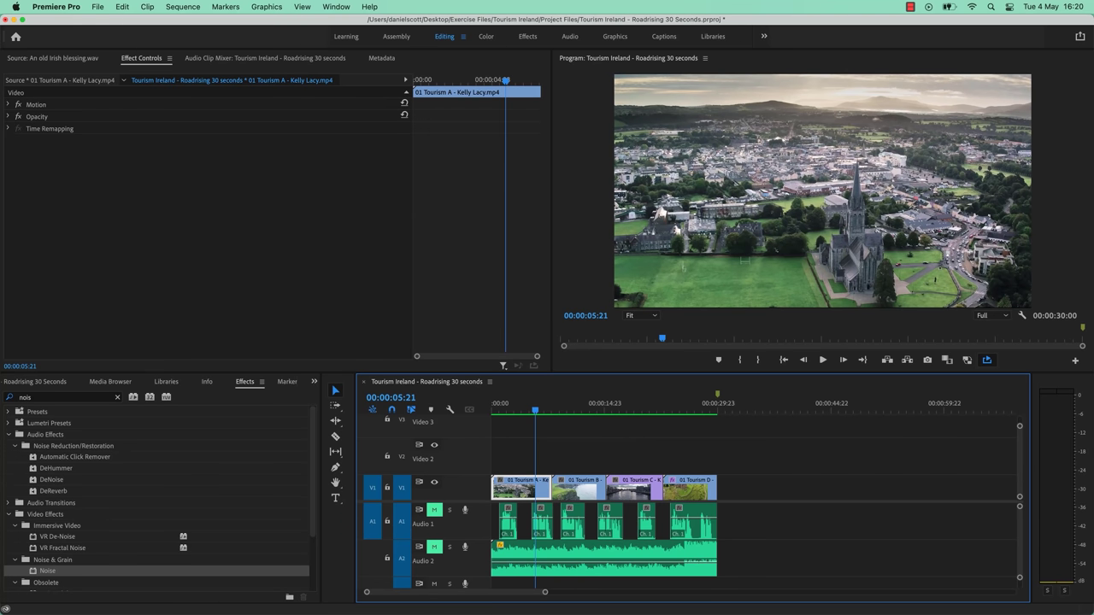
pyautogui.click(539, 611)
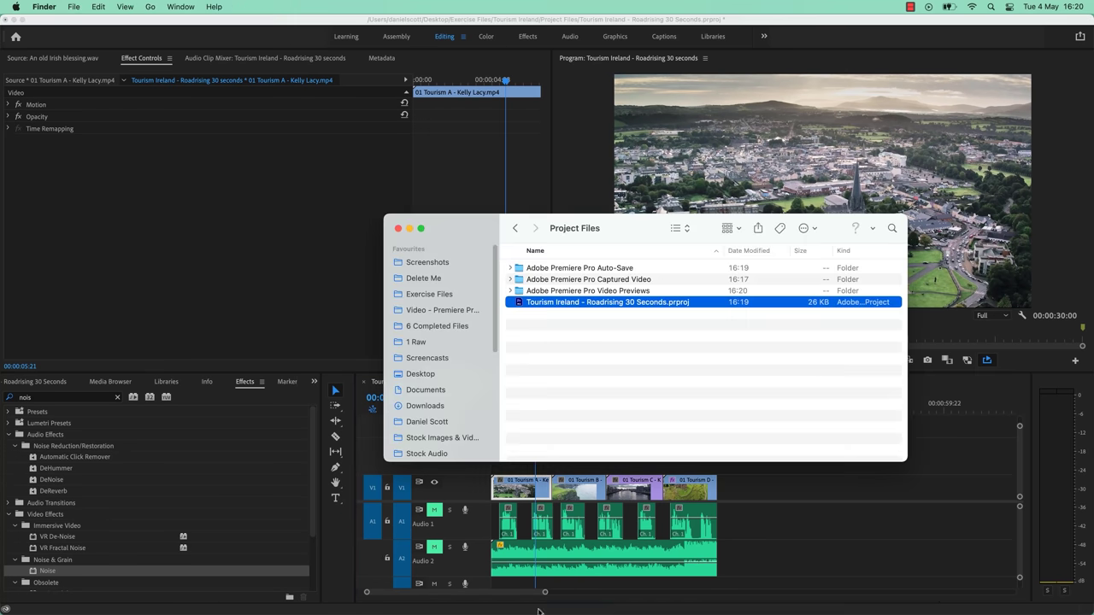
# Step: Expand Adobe Premiere Pro Video Previews, select all eight rendered files, and return to Premiere
pyautogui.click(569, 294)
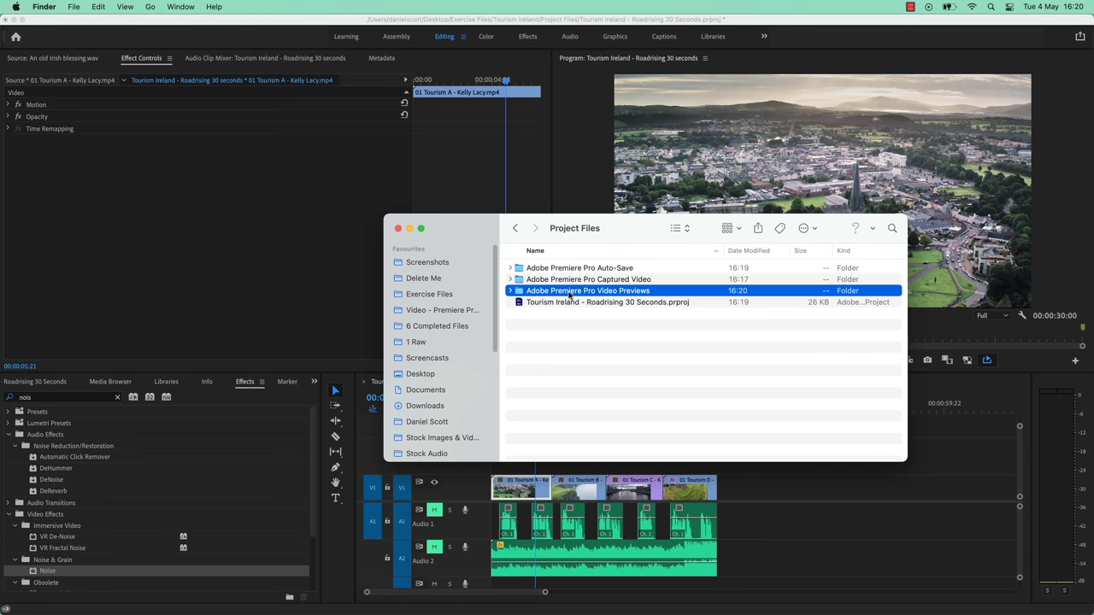
pyautogui.click(510, 292)
pyautogui.click(591, 315)
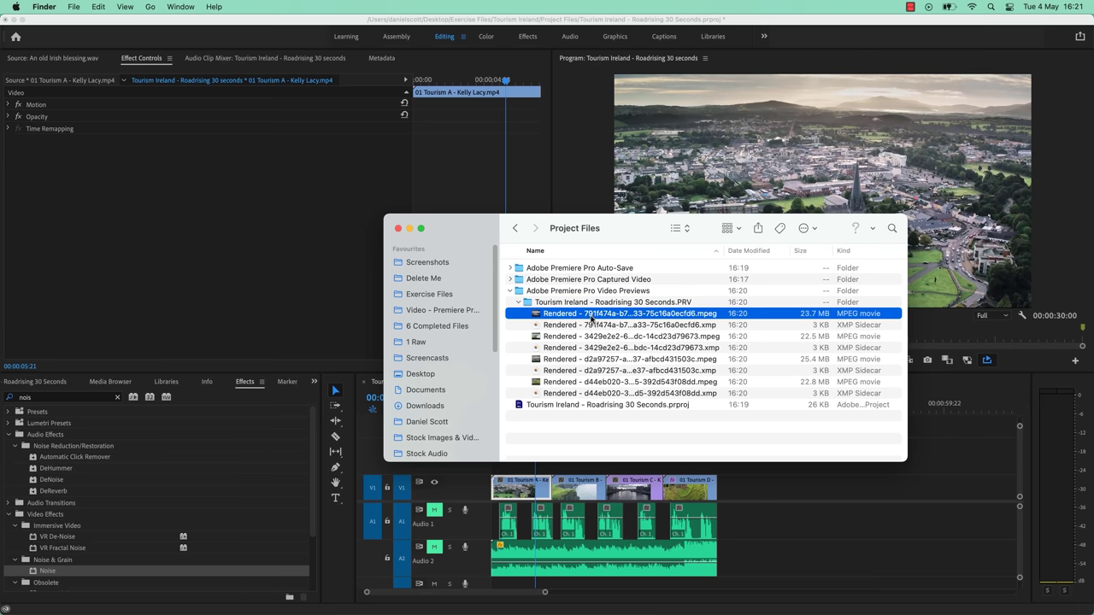
pyautogui.click(664, 338)
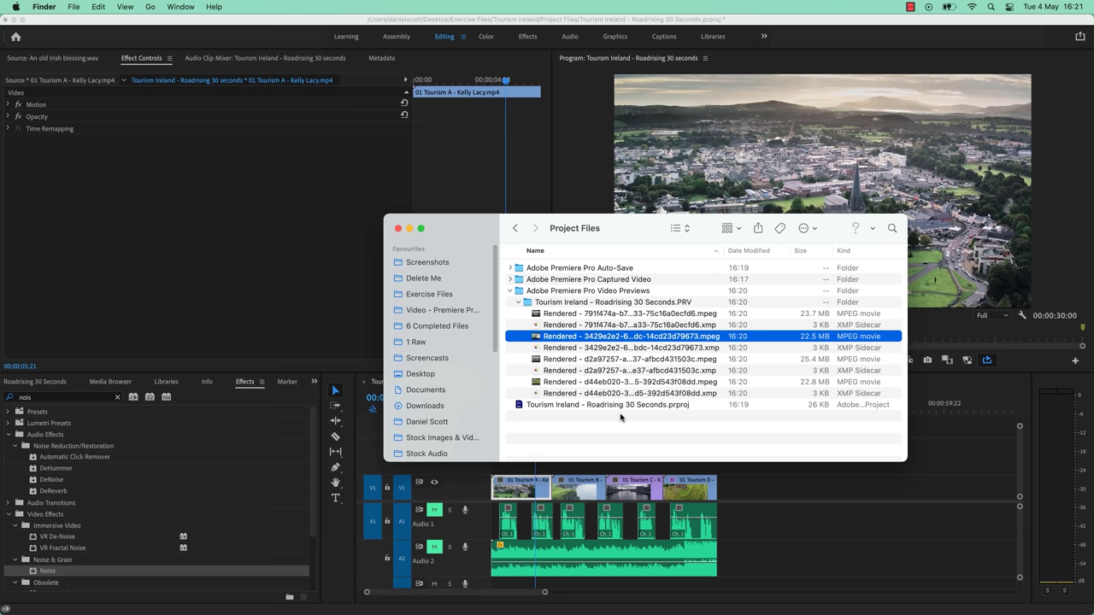
pyautogui.click(599, 292)
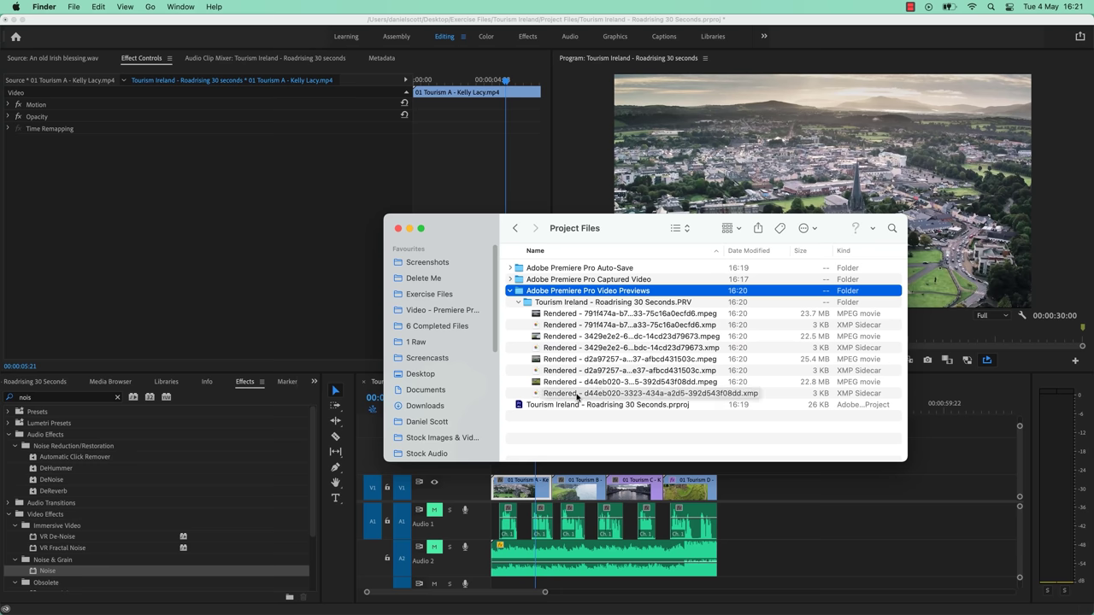
pyautogui.click(634, 316)
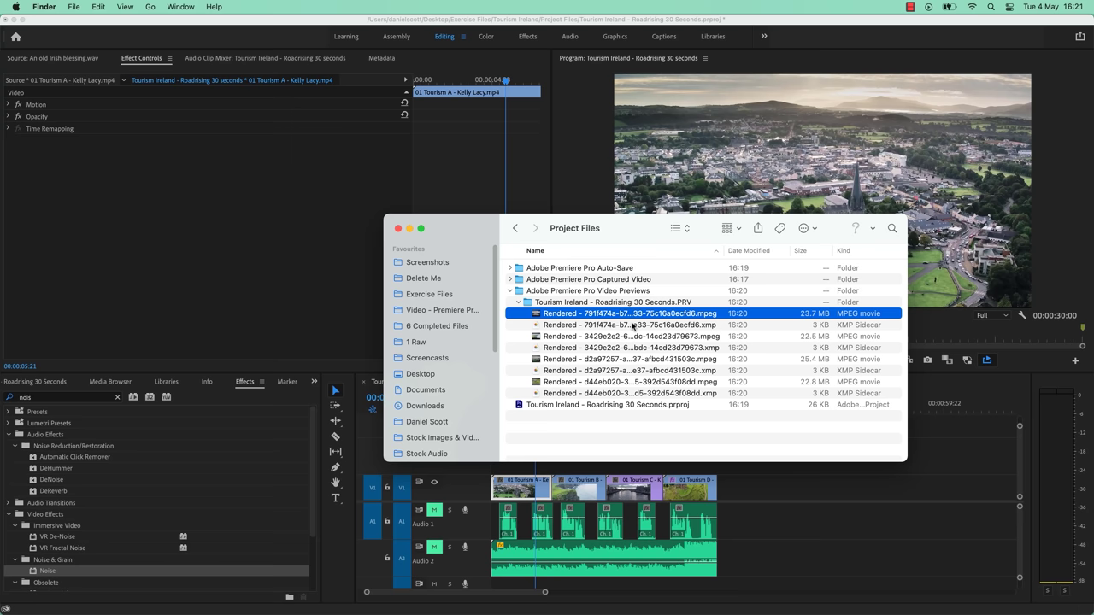
pyautogui.keyDown('shift'); pyautogui.click(624, 395); pyautogui.keyUp('shift')
pyautogui.click(808, 511)
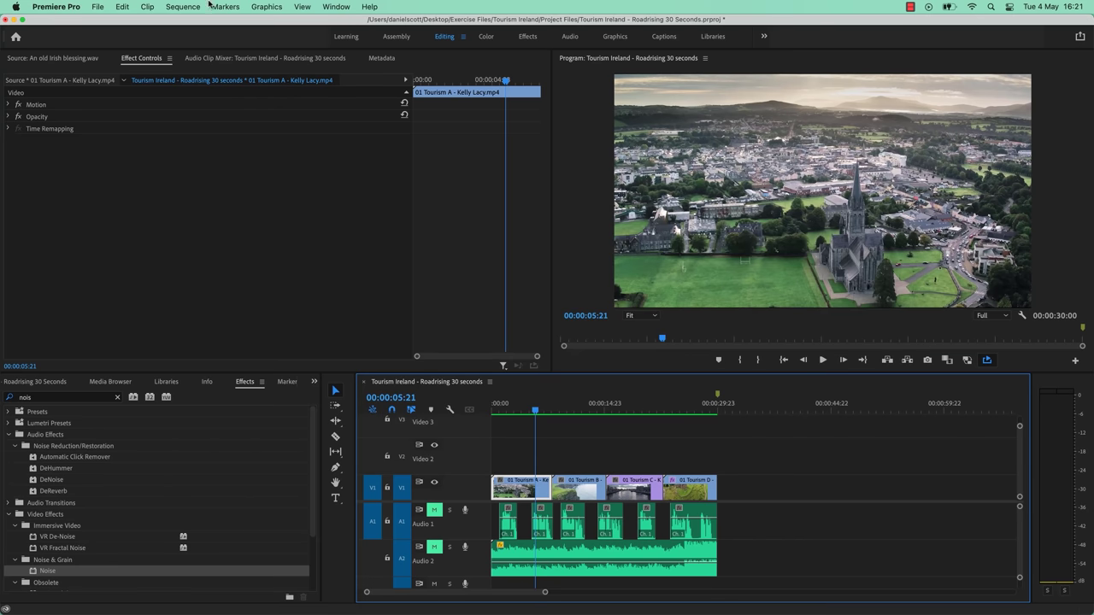
# Step: Mark an In point at 00:00:23:20 and an Out point at 00:00:27:13
pyautogui.click(179, 6)
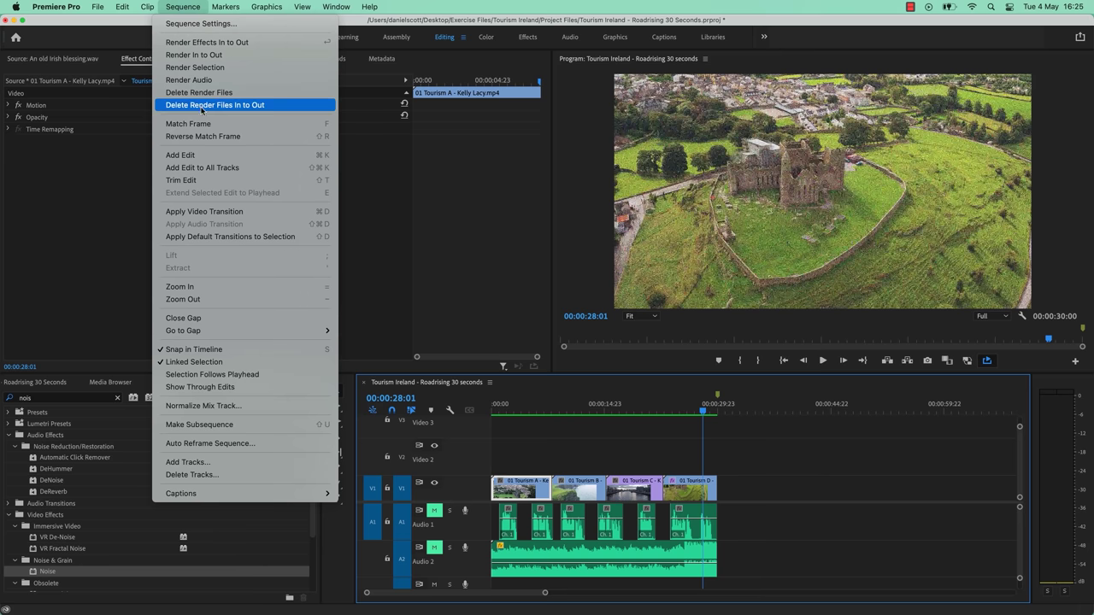
pyautogui.click(655, 434)
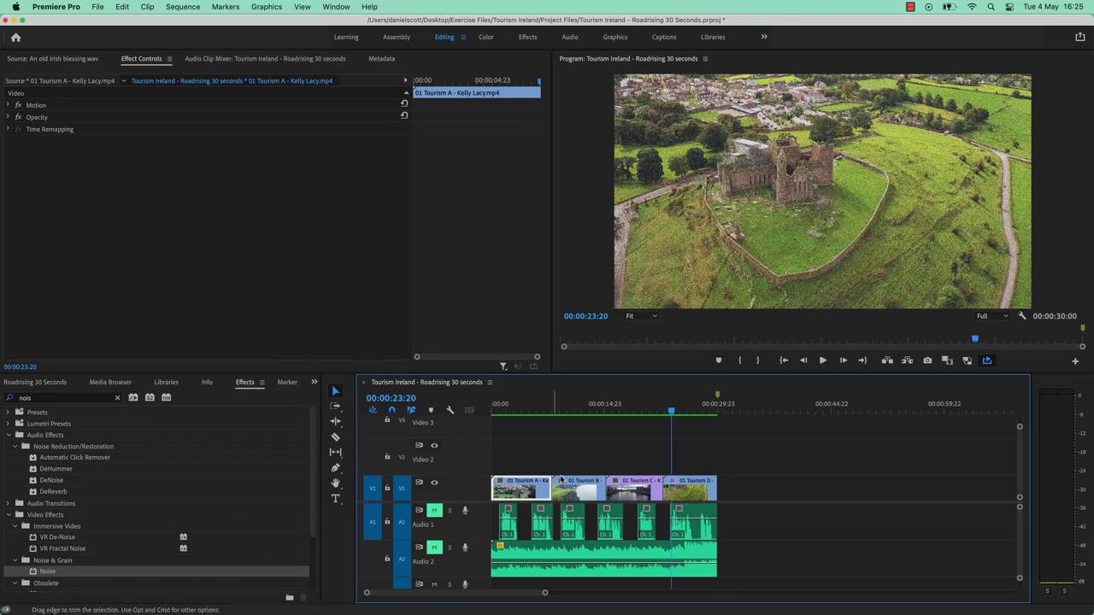
pyautogui.press('i')
pyautogui.moveTo(676, 414); pyautogui.dragTo(701, 417)
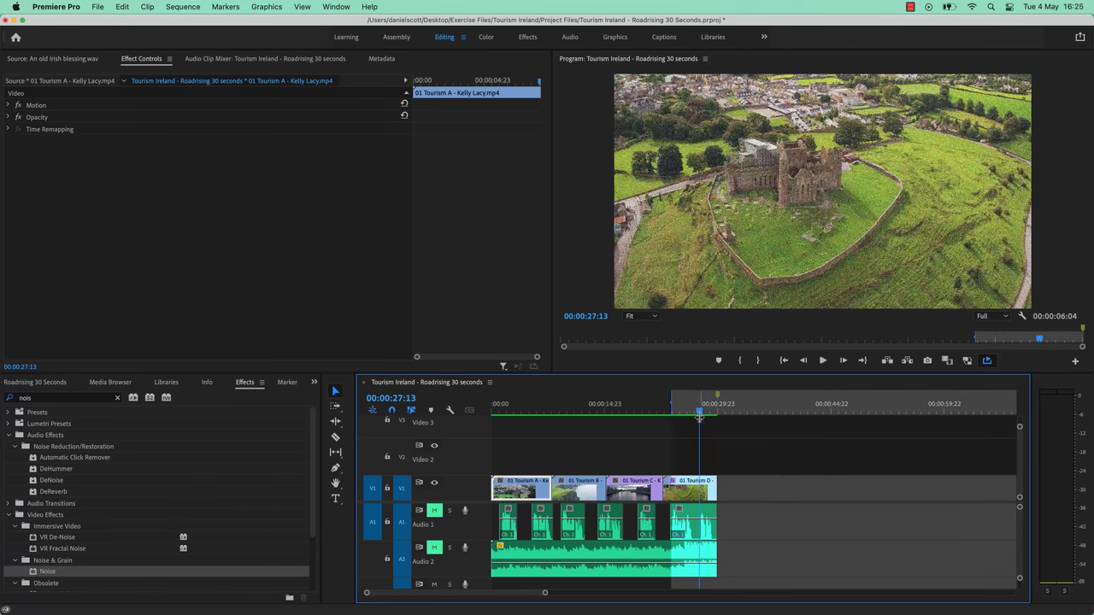
pyautogui.press('o')
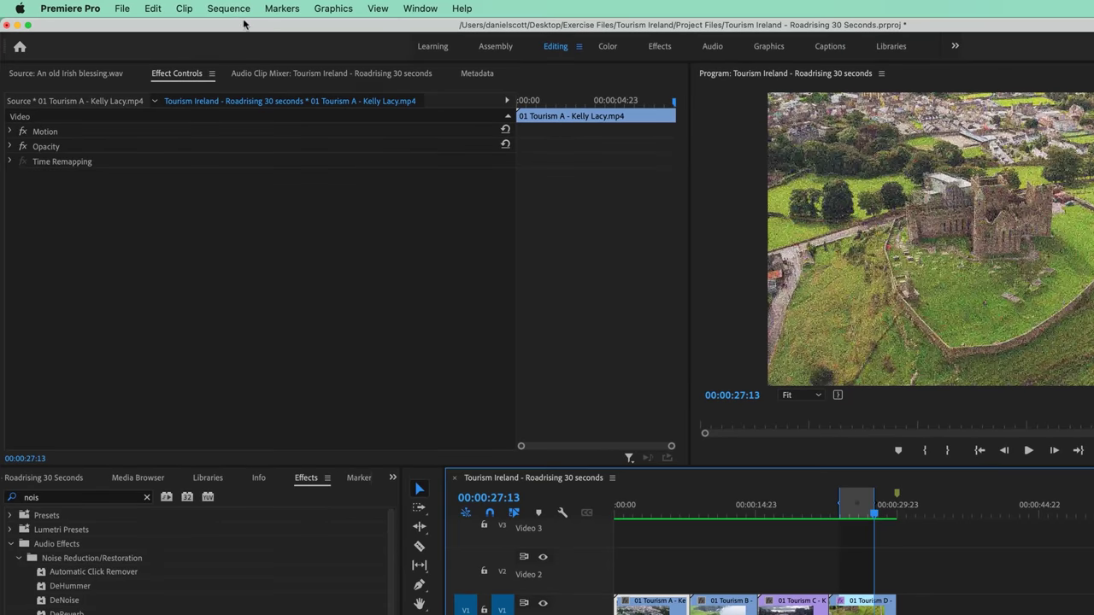
# Step: Delete the render files between In and Out and confirm
pyautogui.click(183, 6)
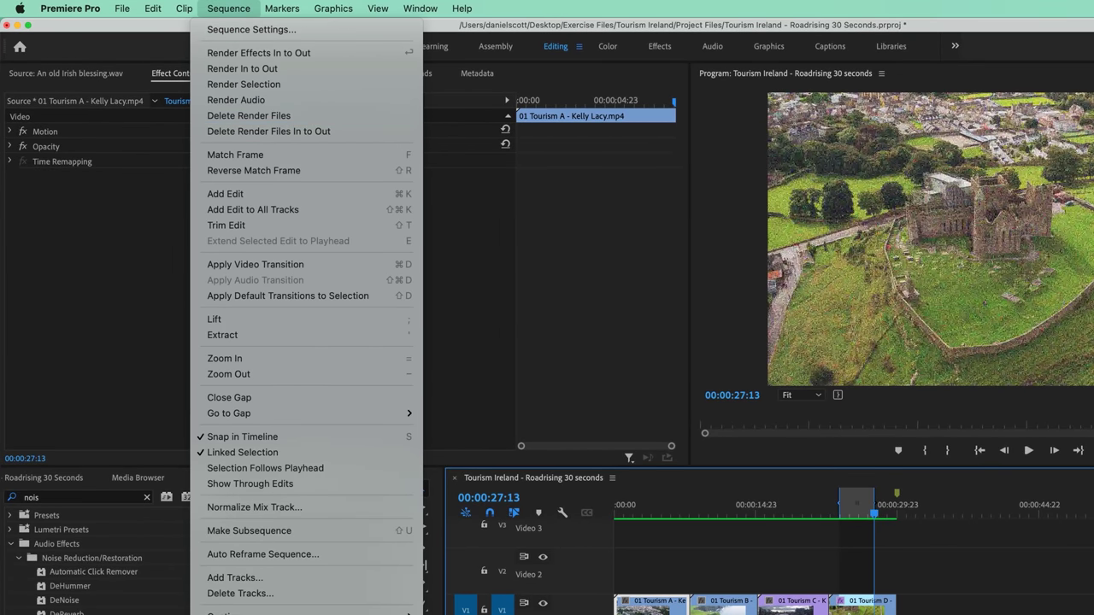
pyautogui.click(227, 134)
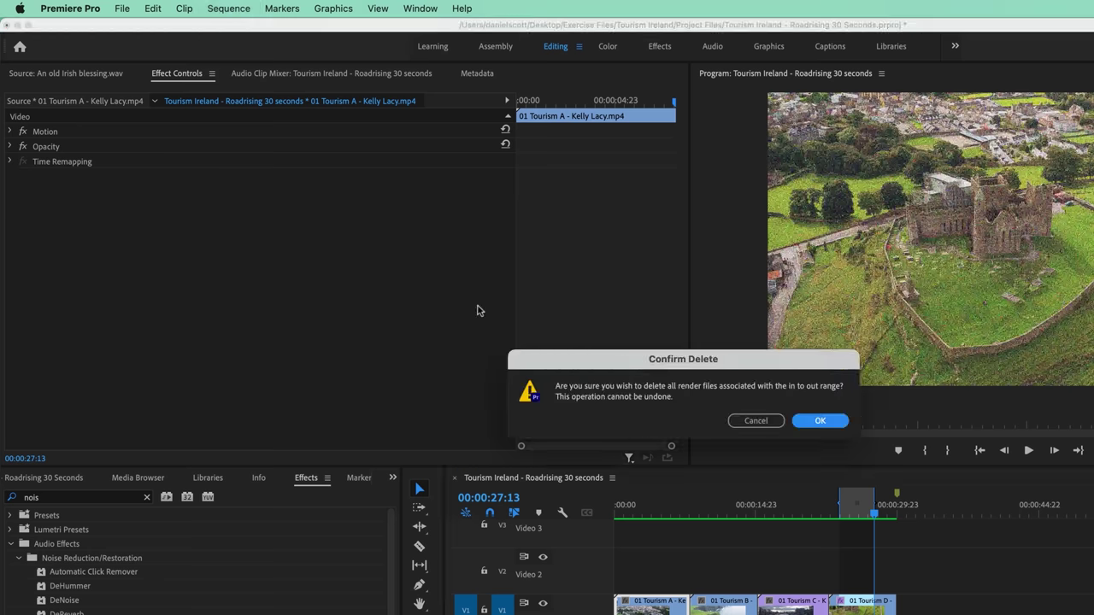
pyautogui.click(821, 420)
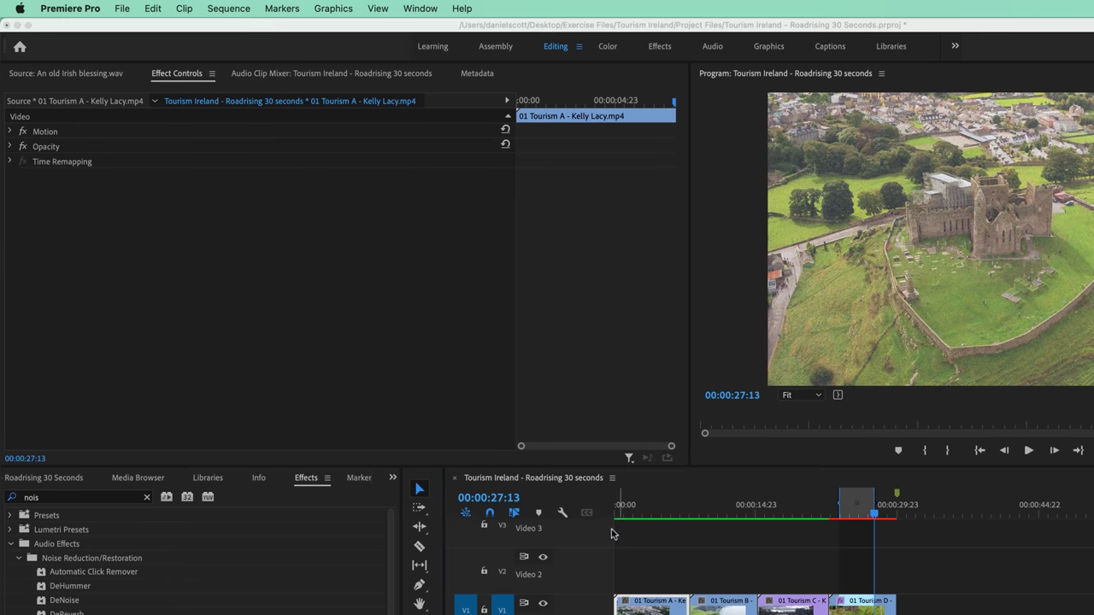
# Step: Delete all the sequence's render files, check the Video Previews folder, then bring Premiere forward
pyautogui.press('super+Tab')
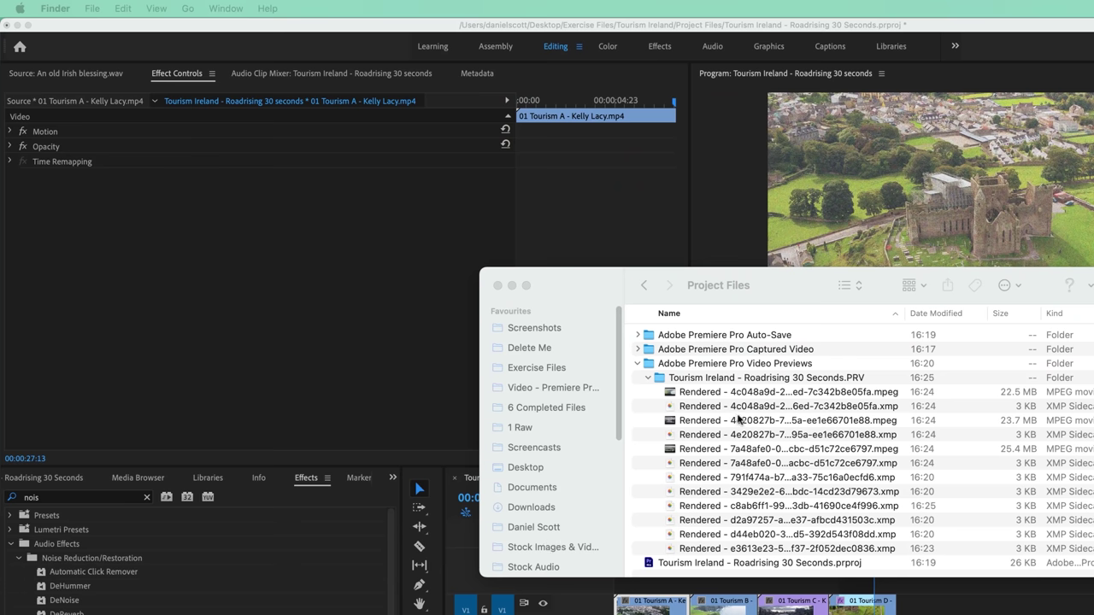
pyautogui.click(144, 19)
pyautogui.click(215, 6)
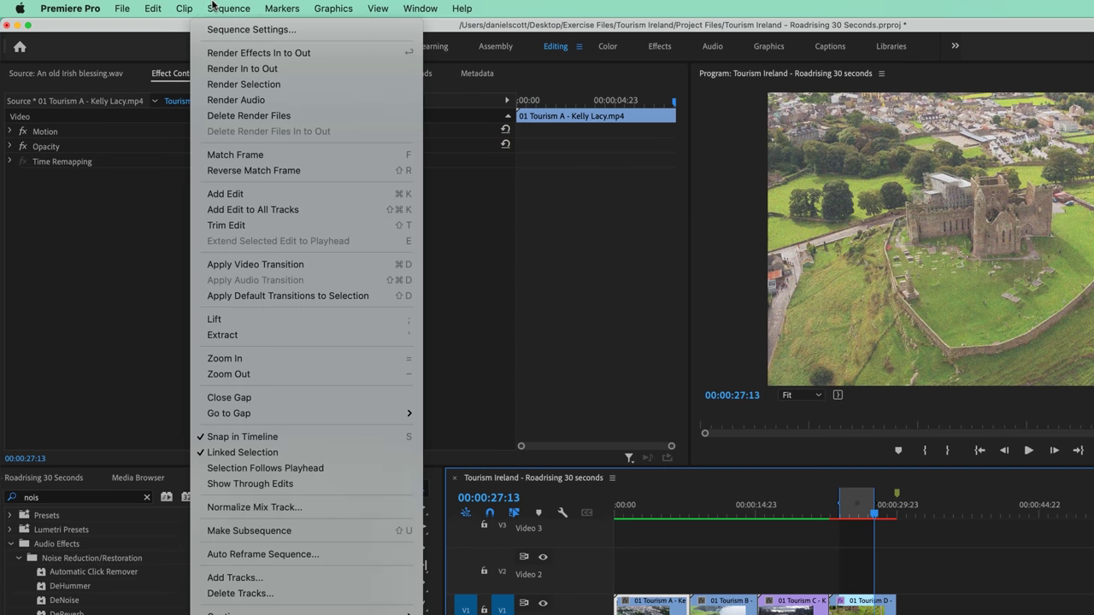
pyautogui.click(249, 116)
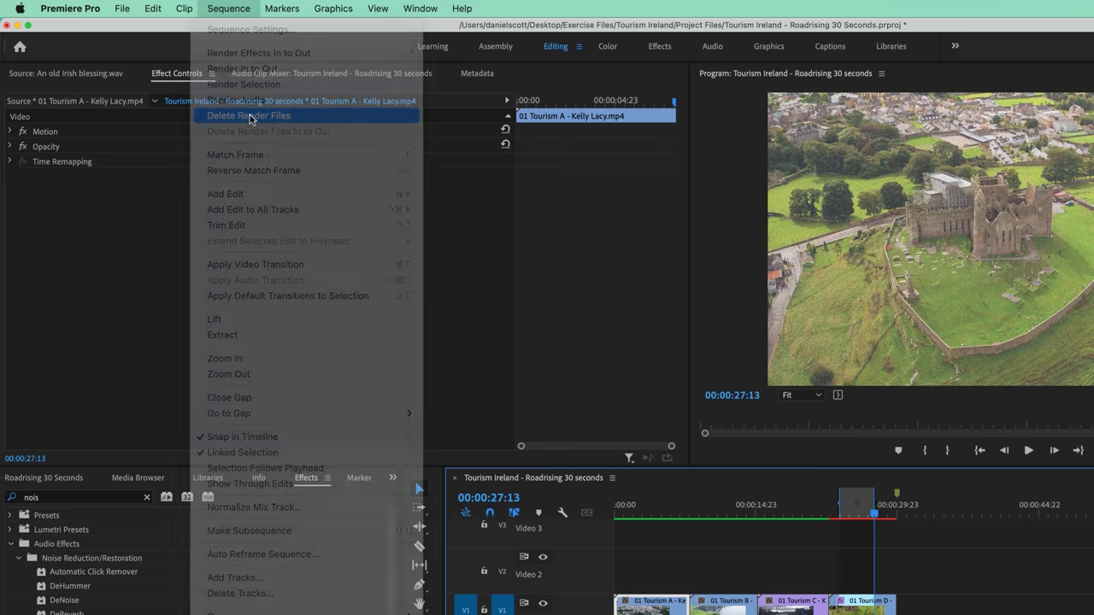
pyautogui.click(820, 420)
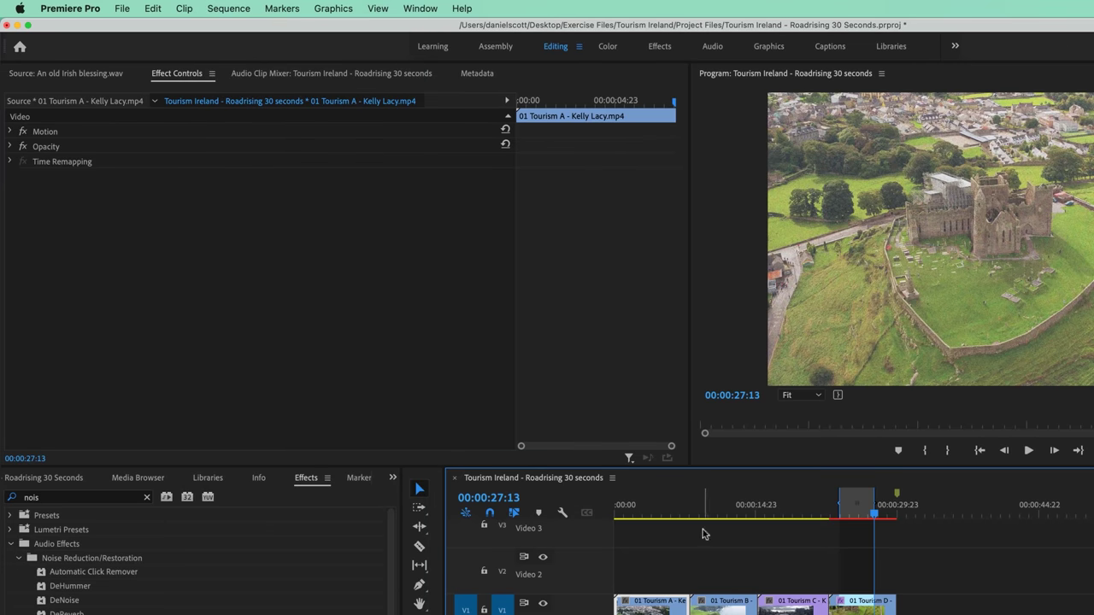
pyautogui.press('super+Tab')
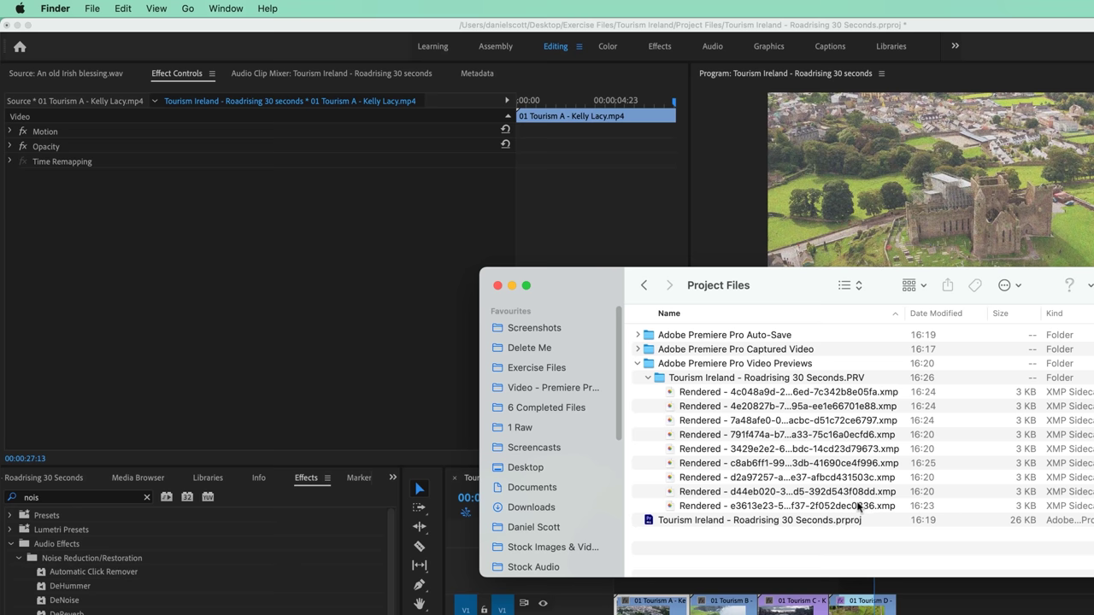
pyautogui.click(960, 596)
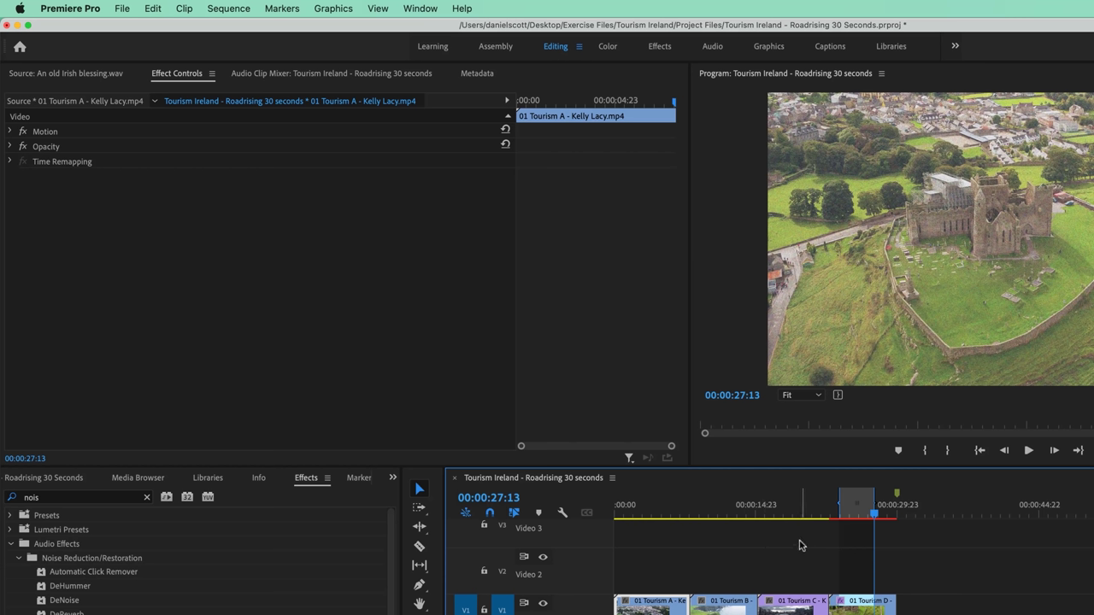
# Step: Render In to Out, clear the In/Out marks, and re-render the full Roadrising 30 seconds sequence
pyautogui.click(239, 10)
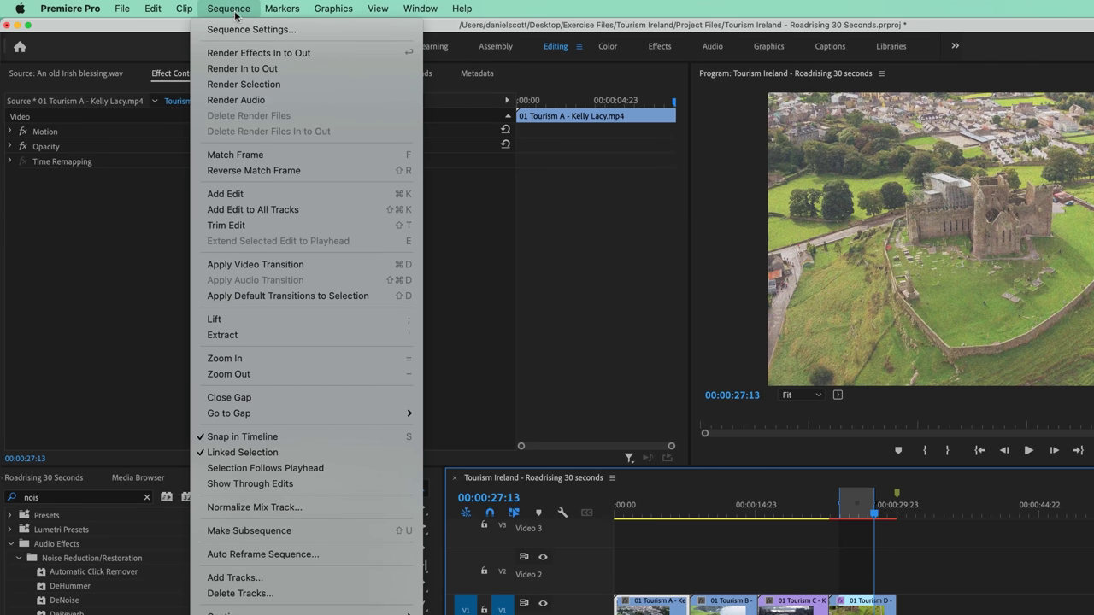
pyautogui.click(269, 68)
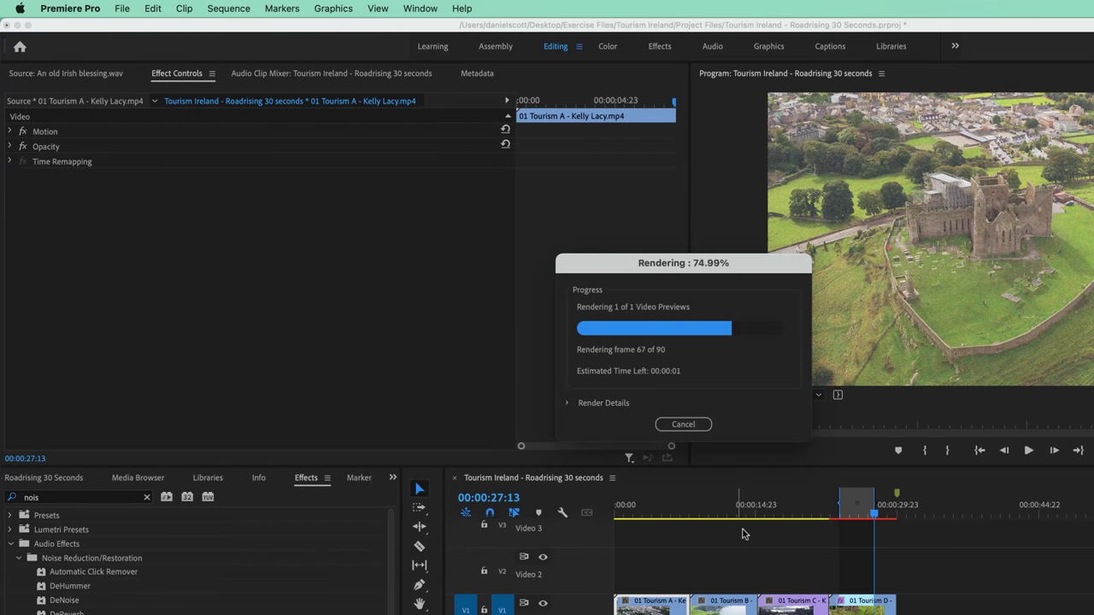
pyautogui.rightClick(870, 504)
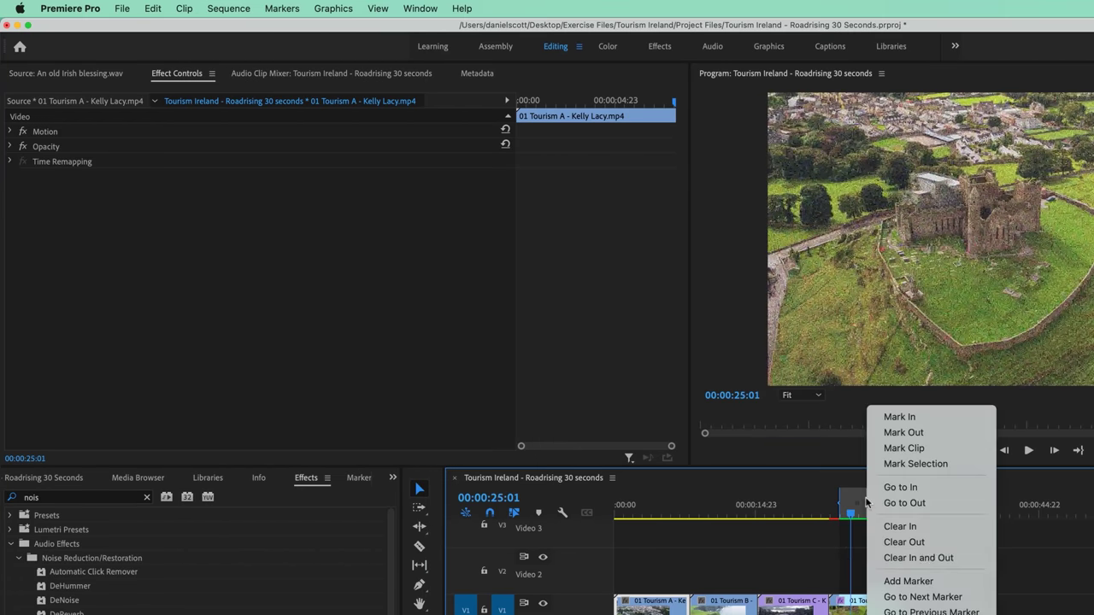
pyautogui.click(908, 558)
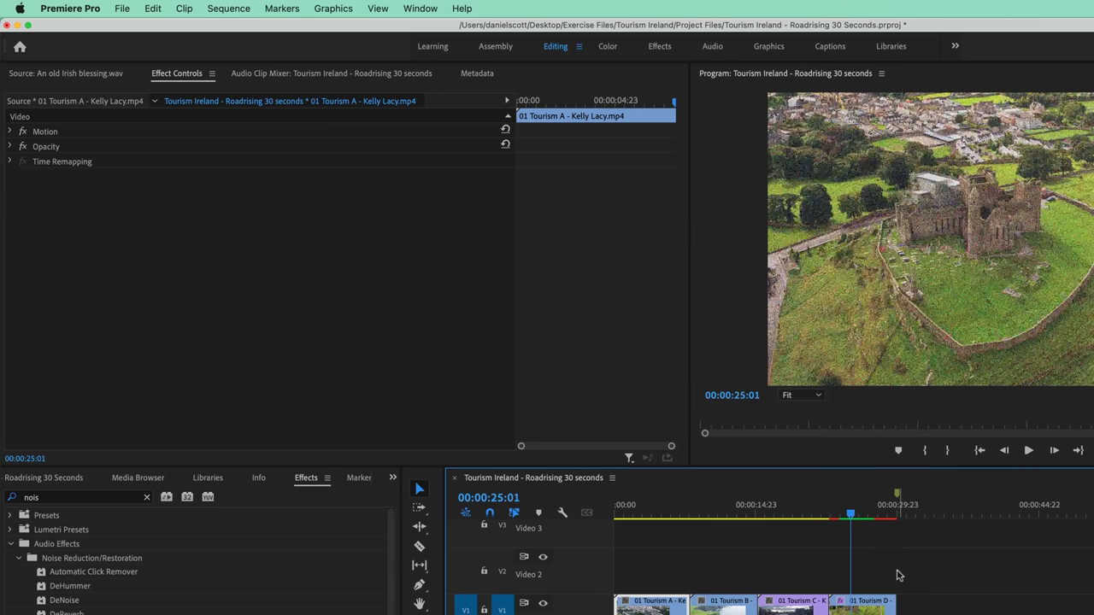
pyautogui.click(242, 9)
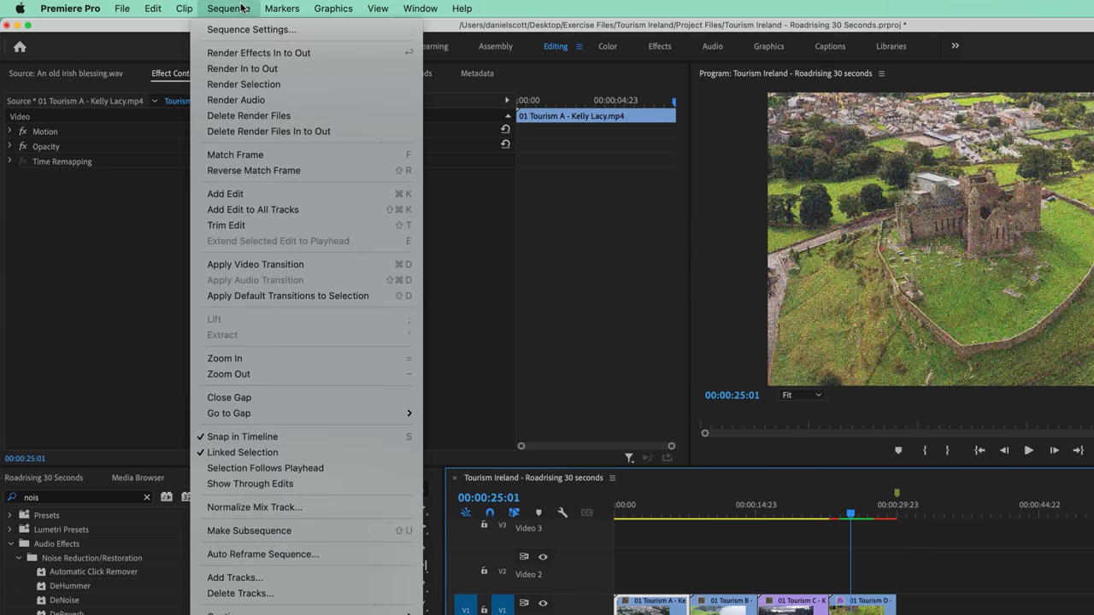
pyautogui.click(243, 70)
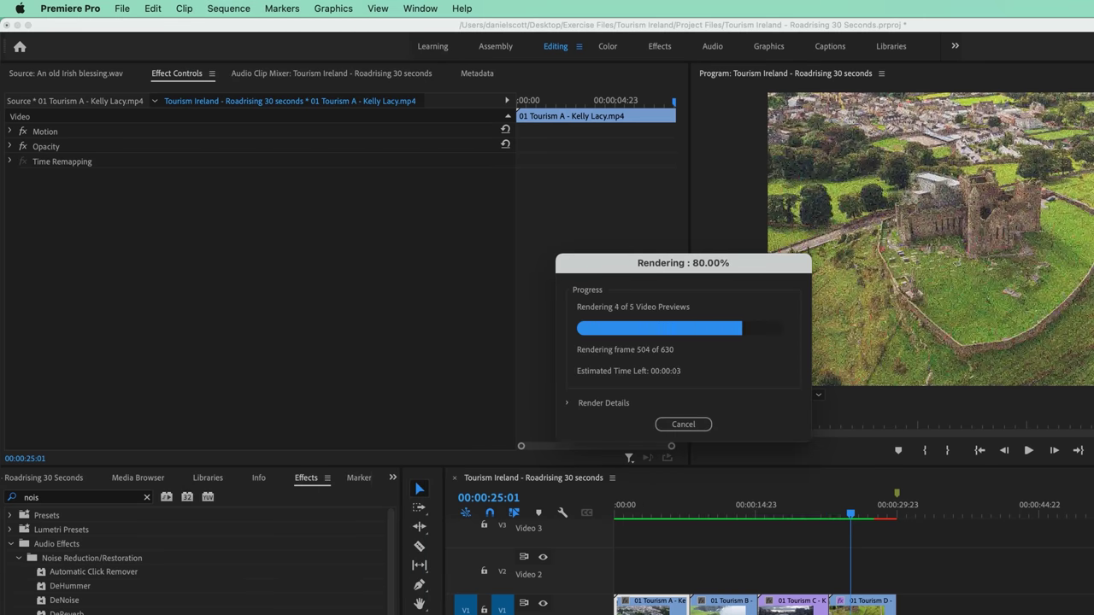
pyautogui.press('space')
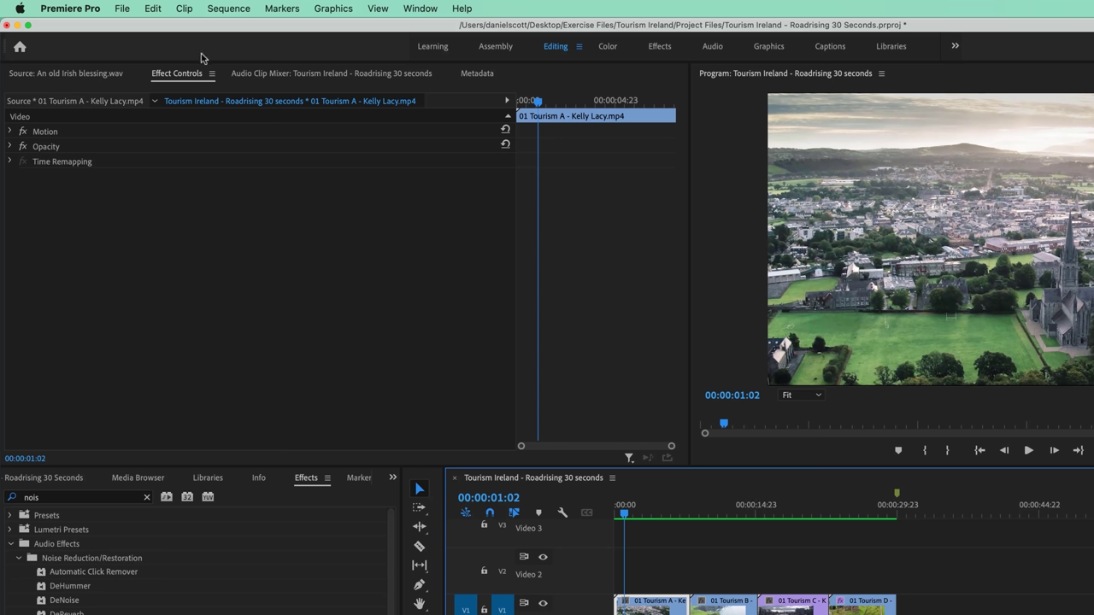
pyautogui.press('super+m')
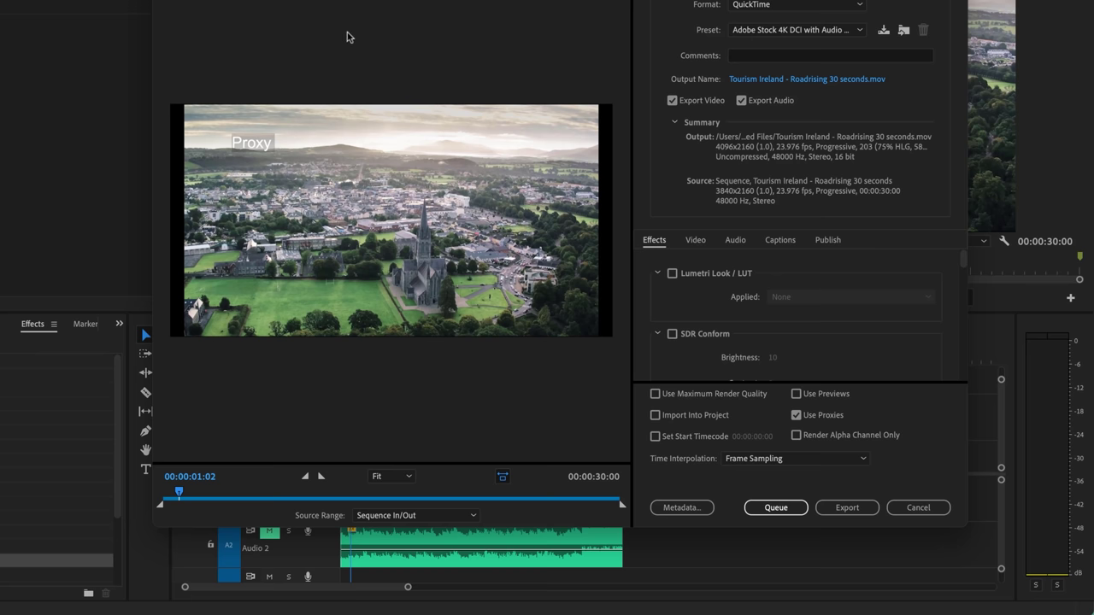
pyautogui.click(834, 416)
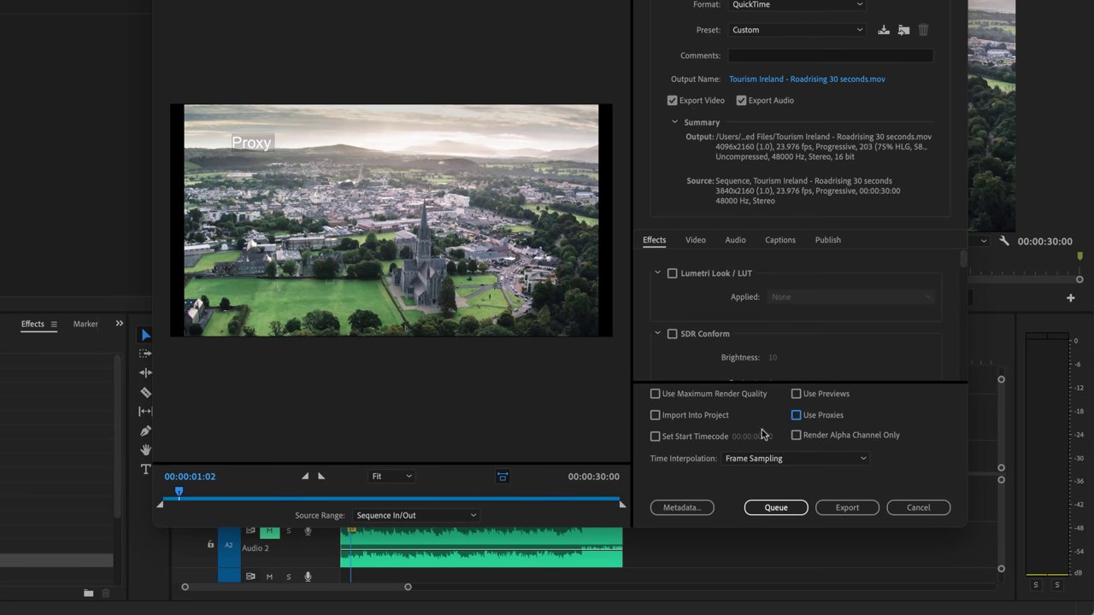
pyautogui.click(796, 395)
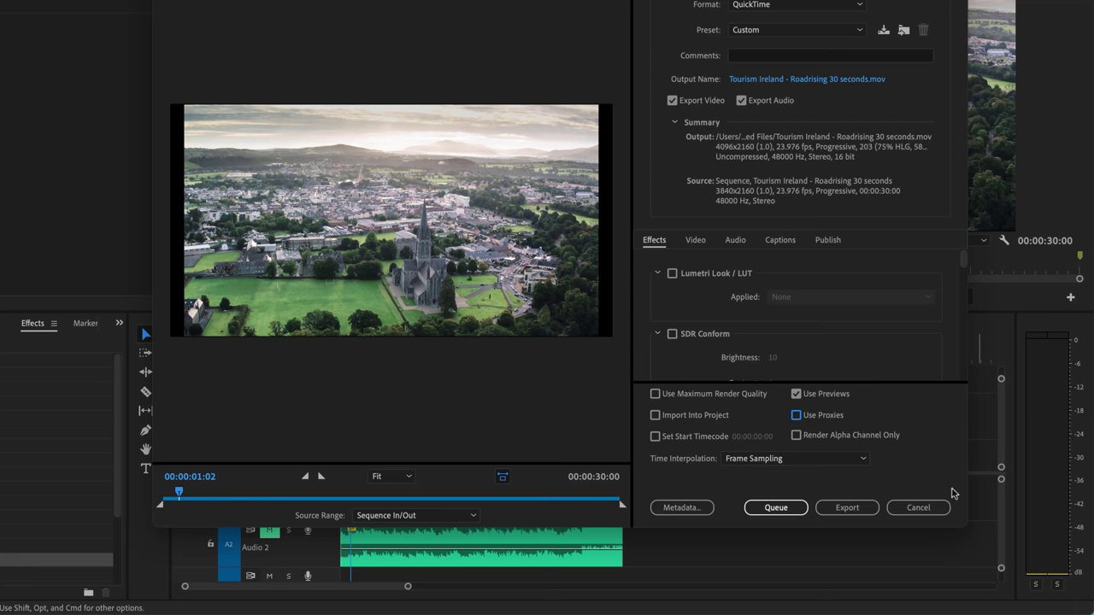
pyautogui.click(918, 507)
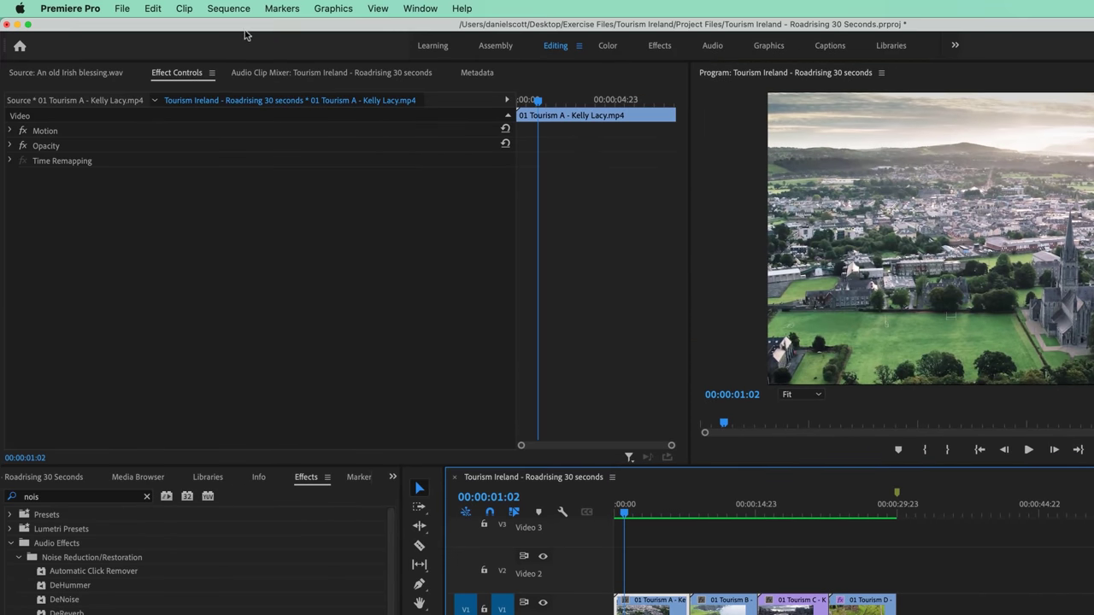
# Step: In Sequence Settings, set Preview File Format to QuickTime and Codec to Apple ProRes 422
pyautogui.click(0, 0)
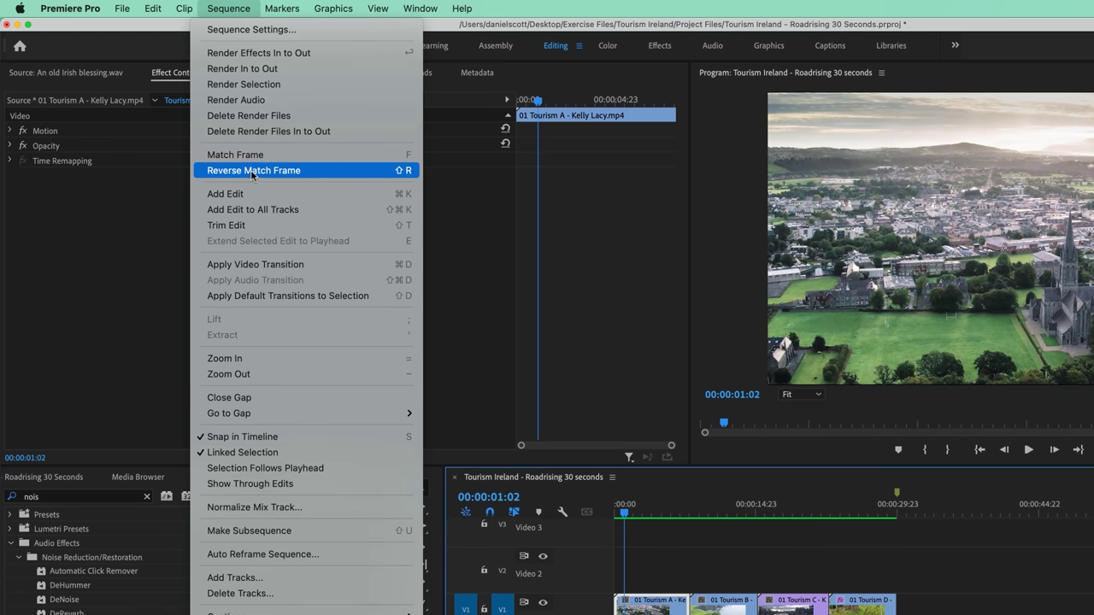
pyautogui.click(253, 30)
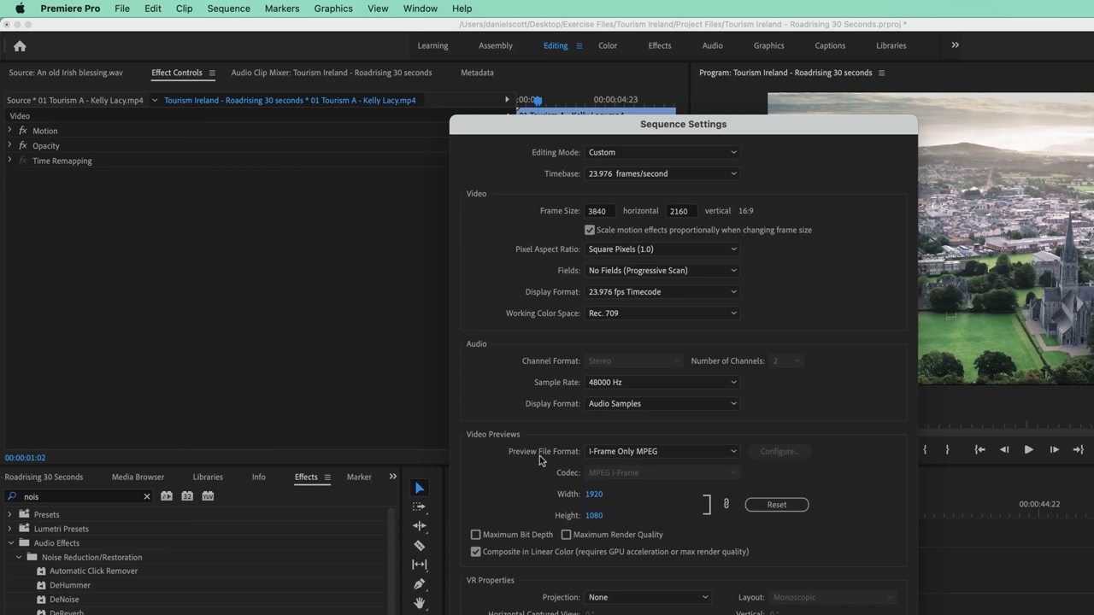
pyautogui.click(663, 457)
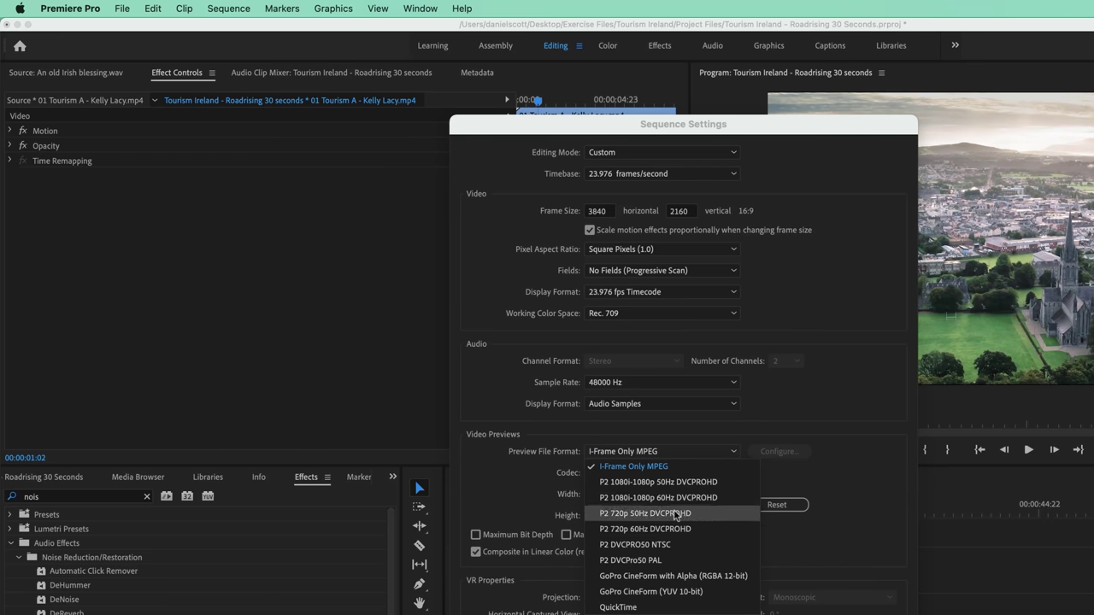
pyautogui.click(633, 605)
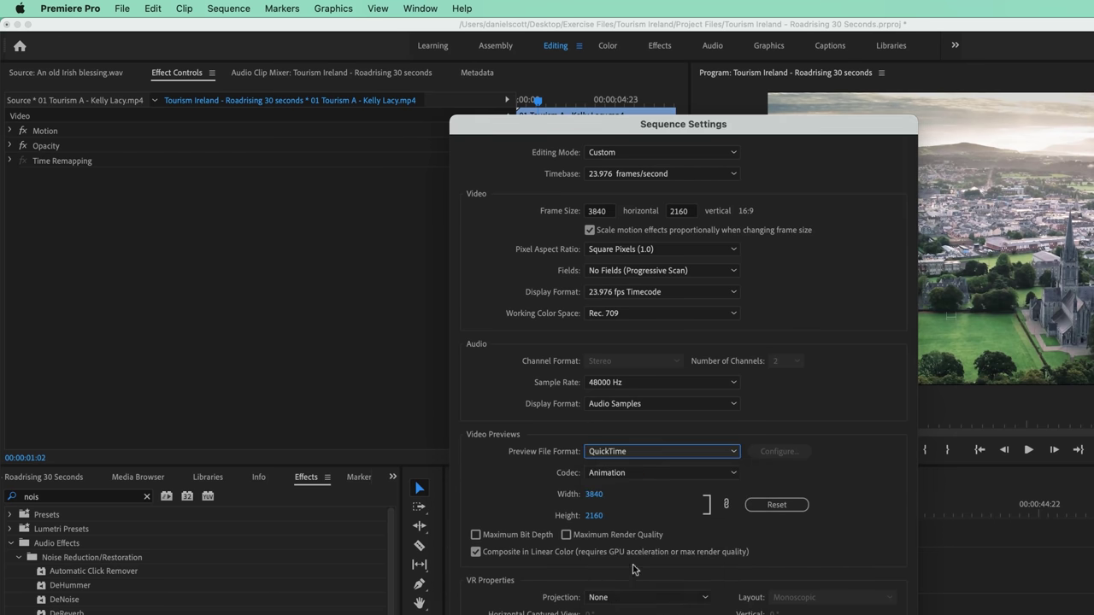
pyautogui.click(634, 477)
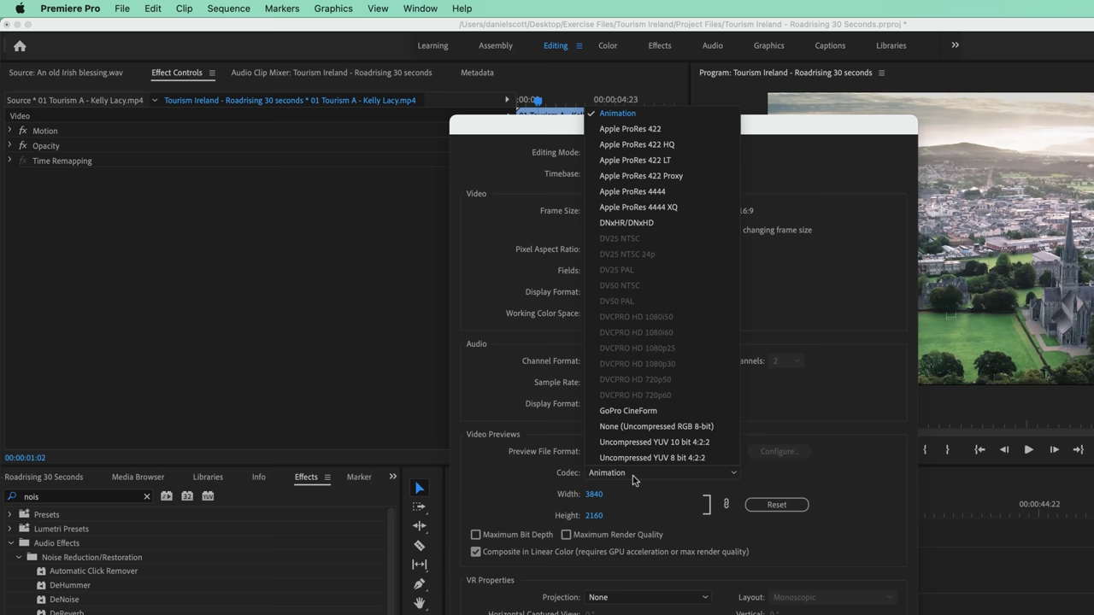
pyautogui.click(630, 128)
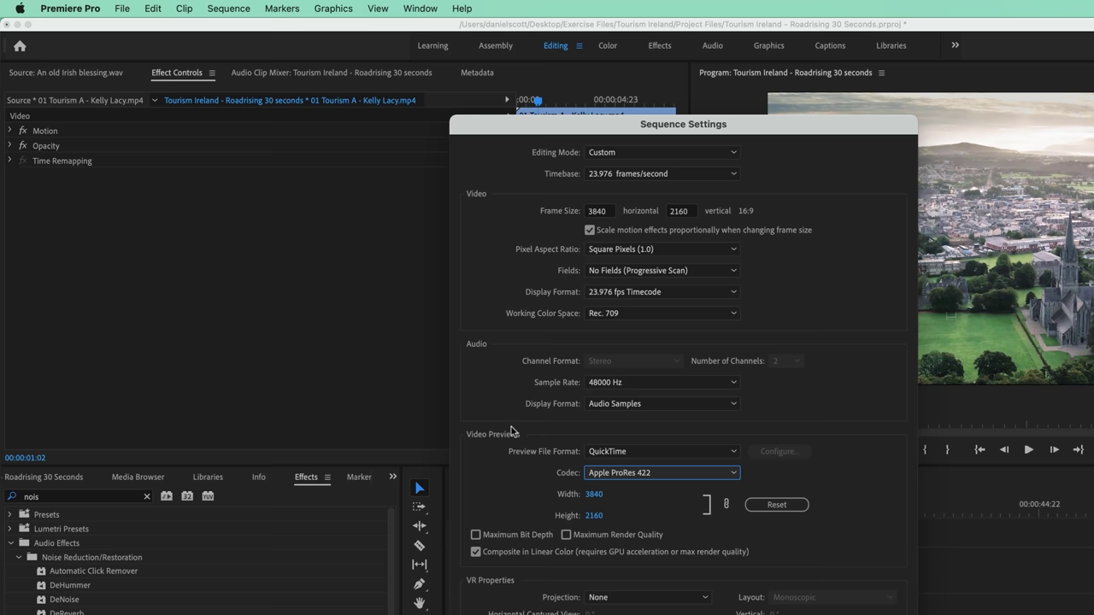
pyautogui.click(701, 527)
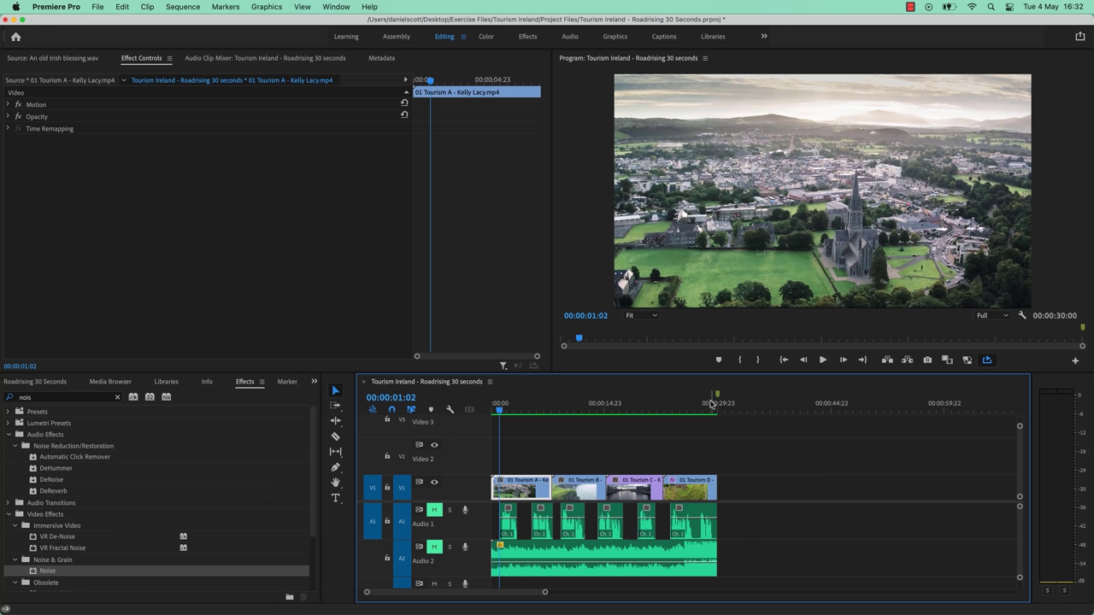
# Step: Select the 01 Tourism B clip and check the Sequence menu without running anything
pyautogui.click(566, 490)
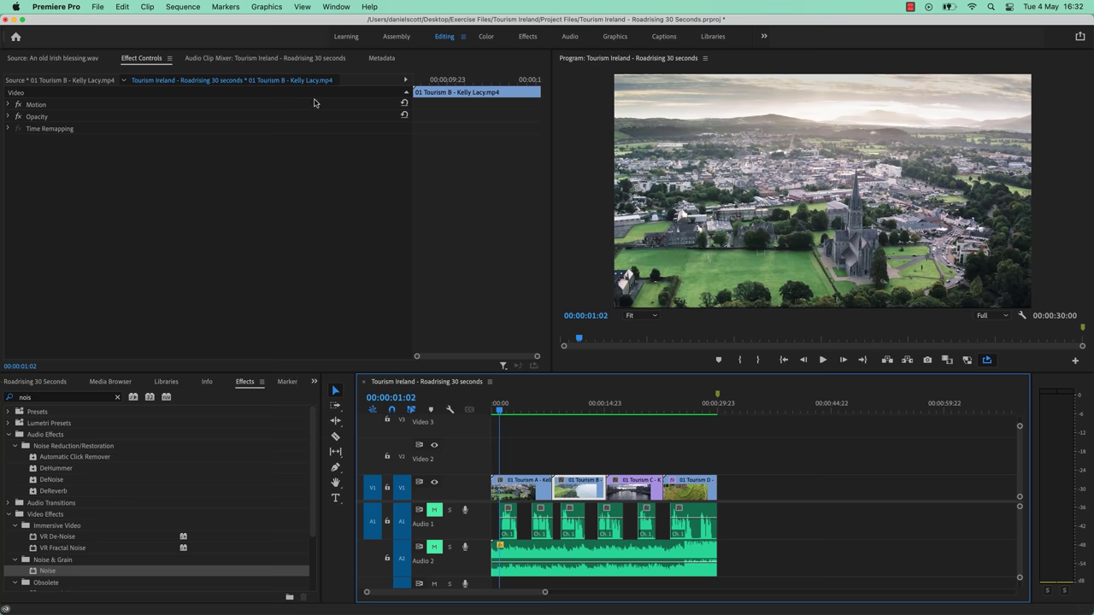
pyautogui.click(184, 7)
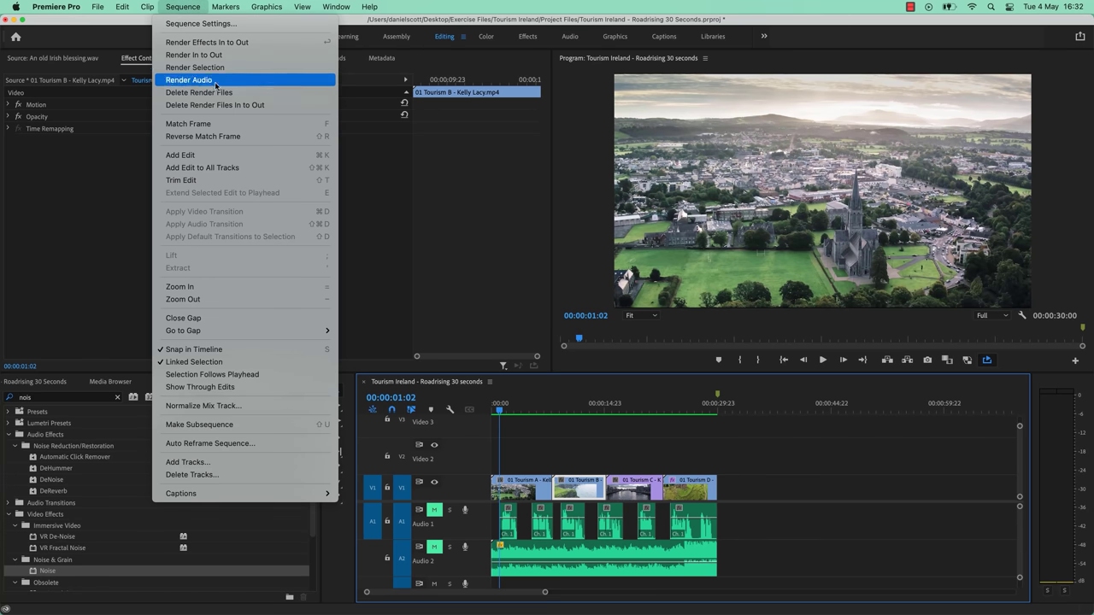
pyautogui.click(192, 8)
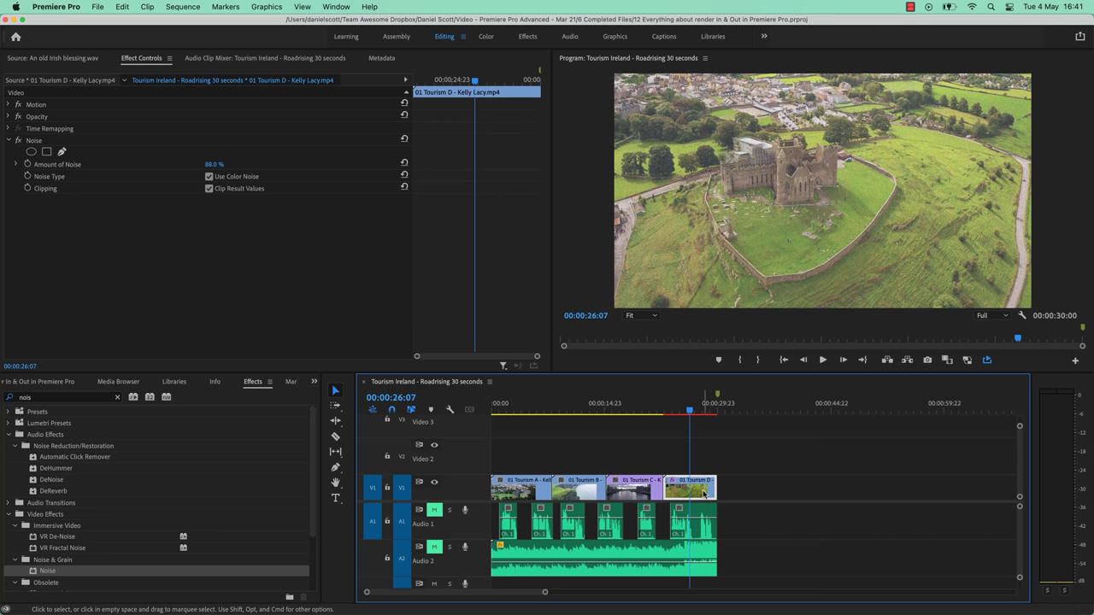
# Step: Turn on proxies and set 01 Tourism D's Amount of Noise to 68% with colour noise off
pyautogui.click(969, 362)
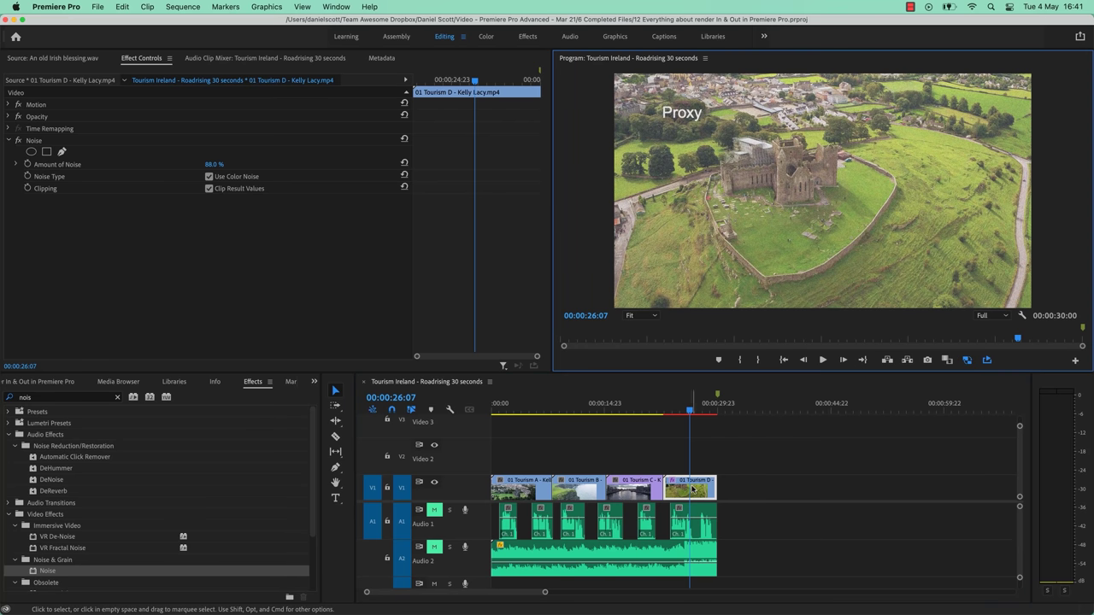
pyautogui.click(683, 489)
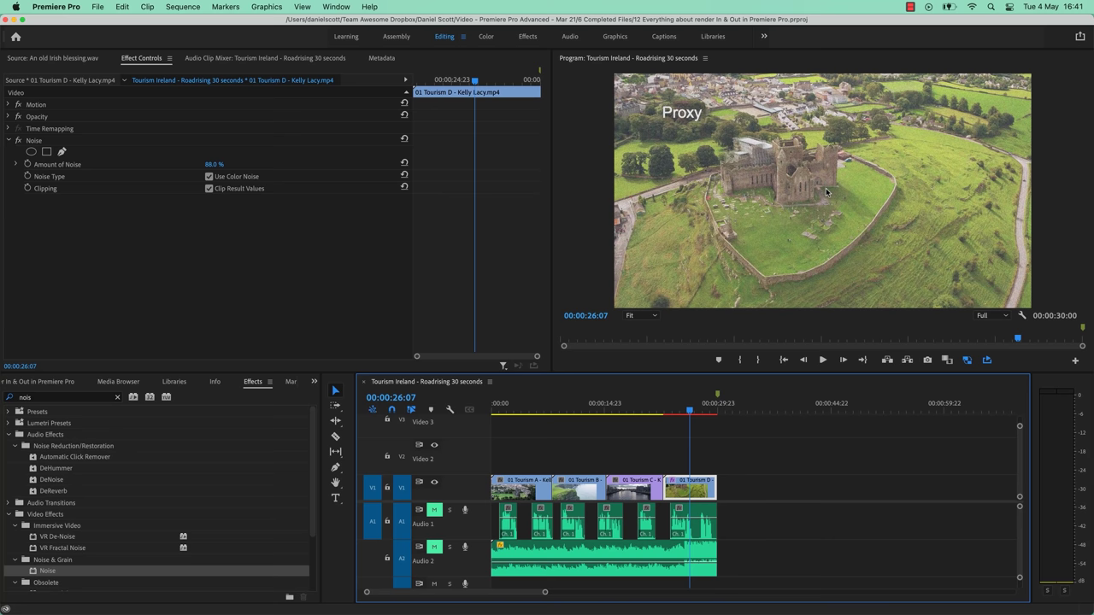
pyautogui.moveTo(209, 164)
pyautogui.mouseDown()
pyautogui.moveTo(219, 164)
pyautogui.moveTo(193, 171)
pyautogui.mouseUp()
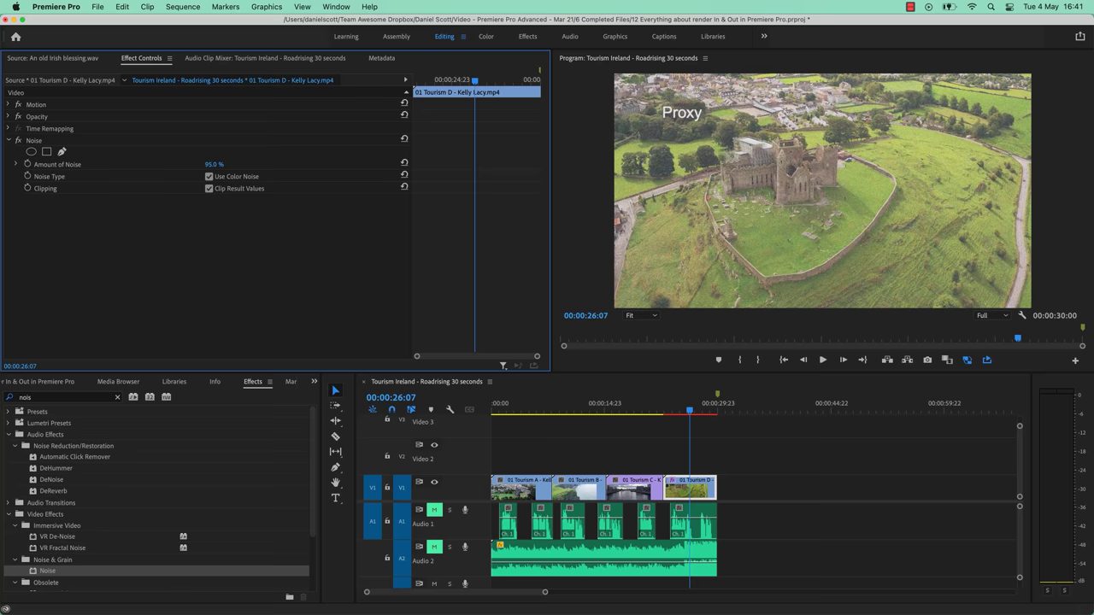
pyautogui.click(219, 175)
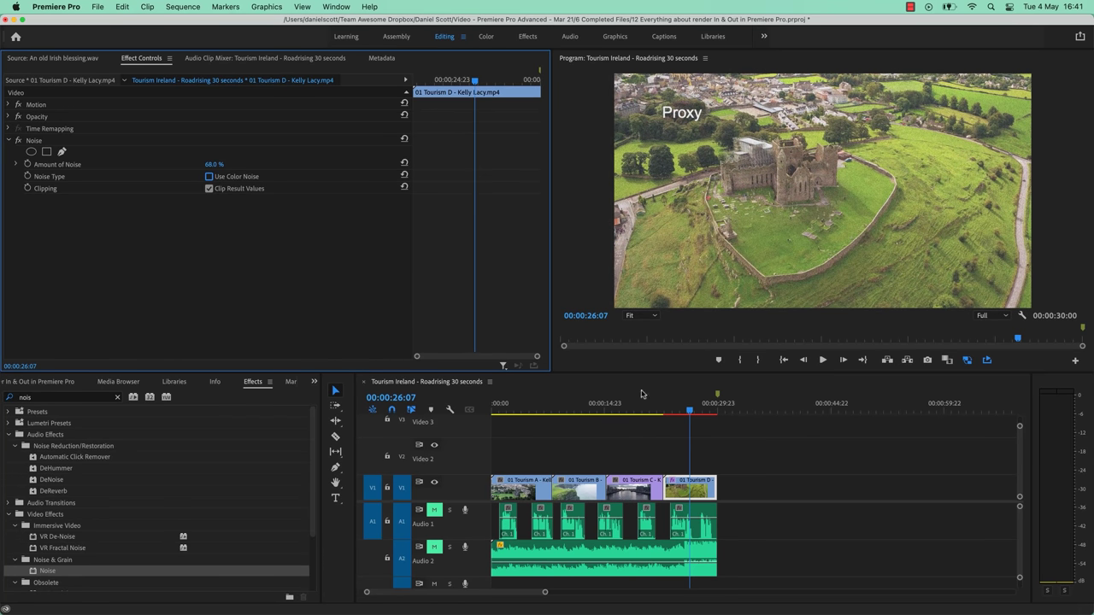
# Step: Play back the end of the sequence, stop it, and show the Sequence menu
pyautogui.click(823, 360)
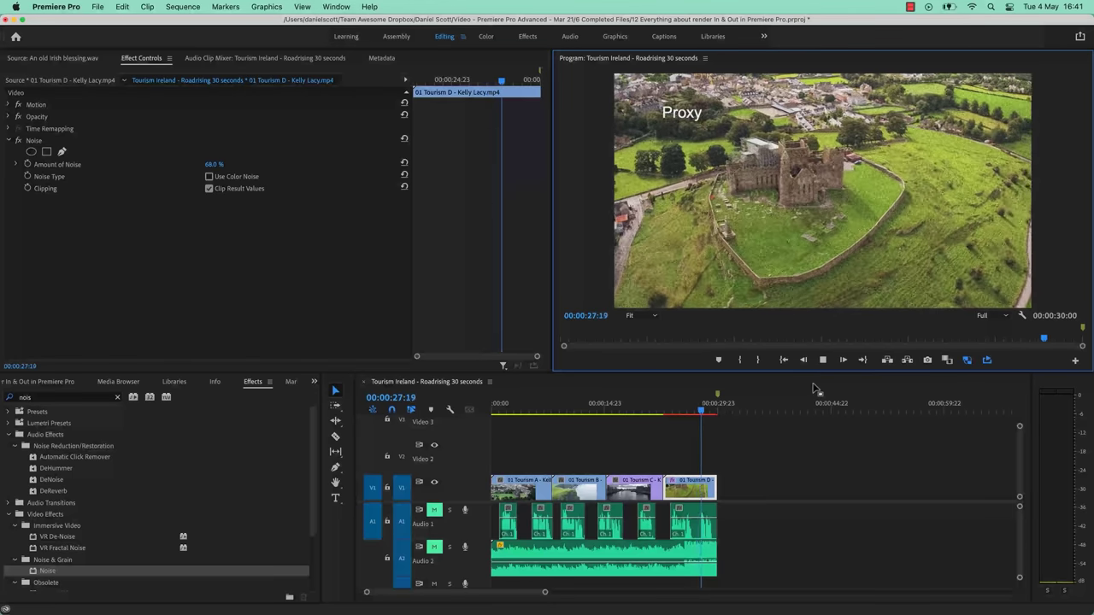
pyautogui.click(833, 360)
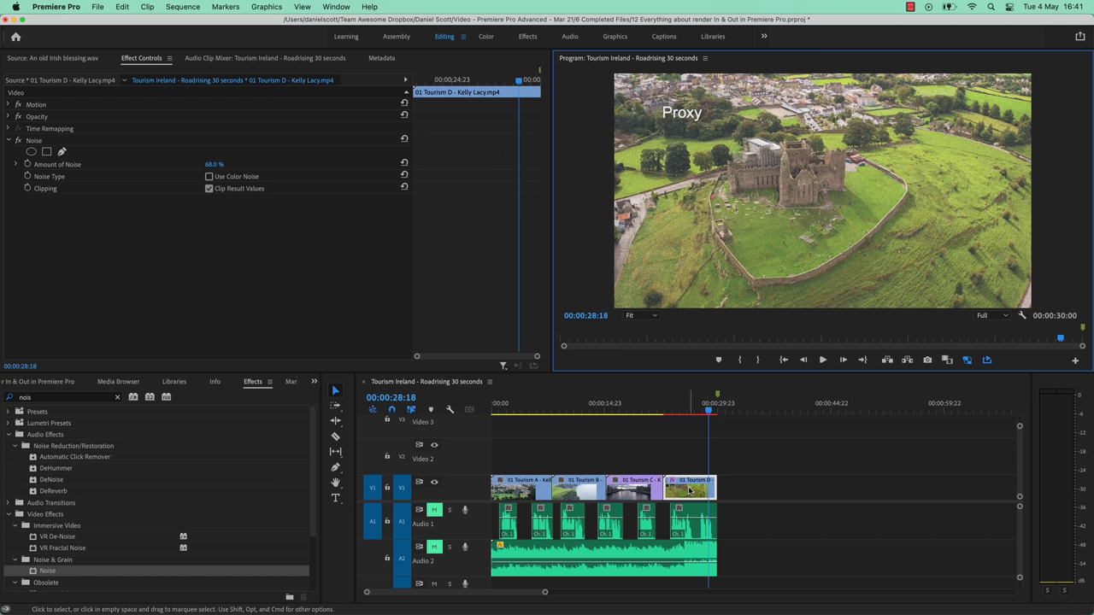
pyautogui.click(183, 6)
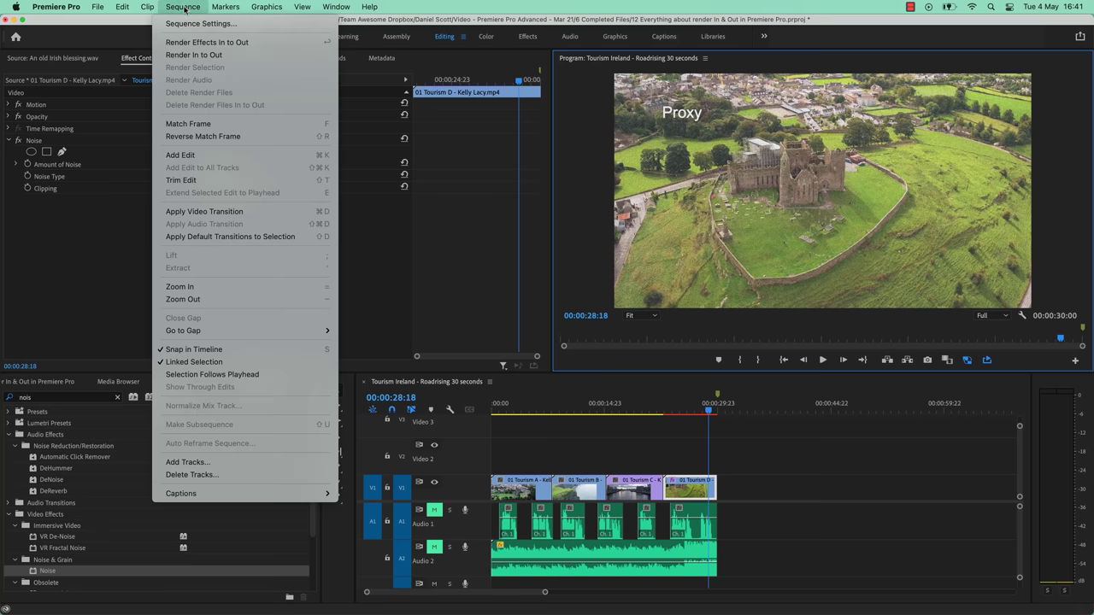
# Step: Render effects In to Out, then play the last clip from about 24 seconds and stop
pyautogui.click(210, 42)
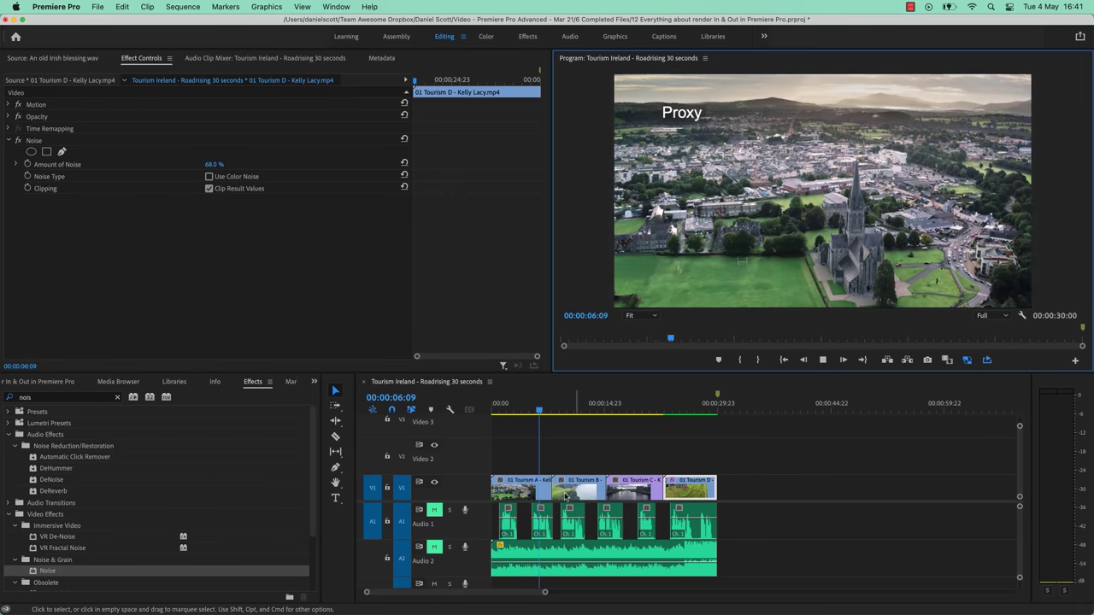
pyautogui.click(678, 407)
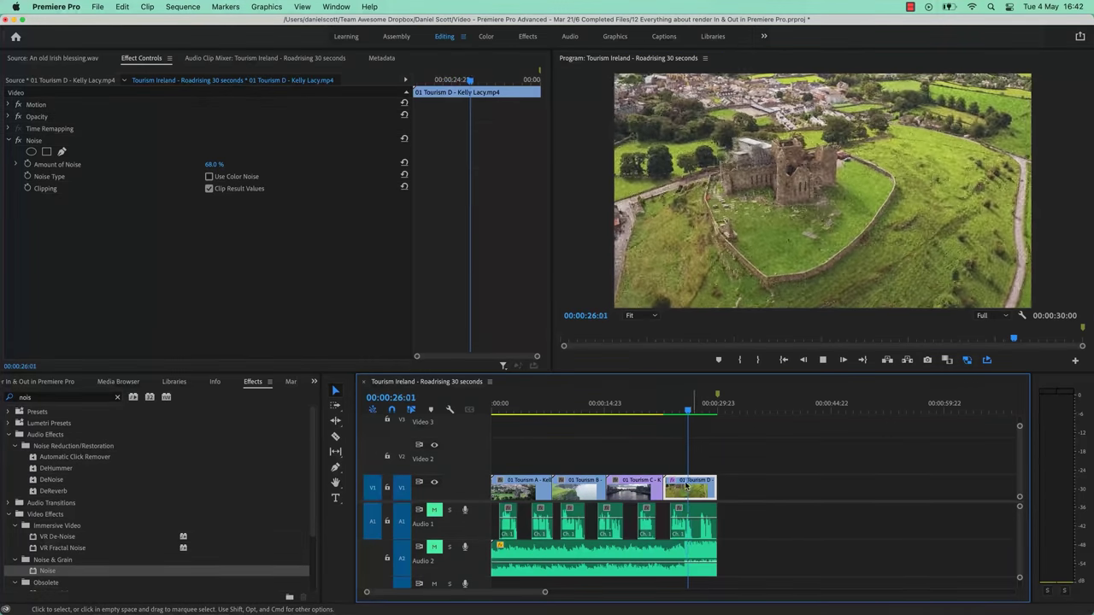
pyautogui.press('space')
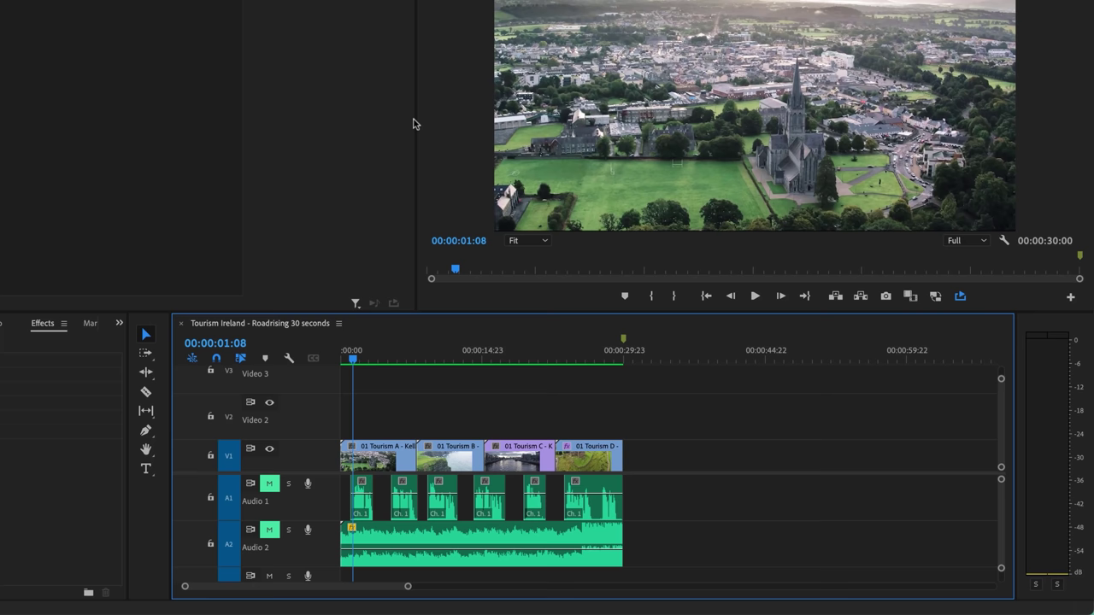
# Step: Select the music clip on the Audio 2 track
pyautogui.click(392, 555)
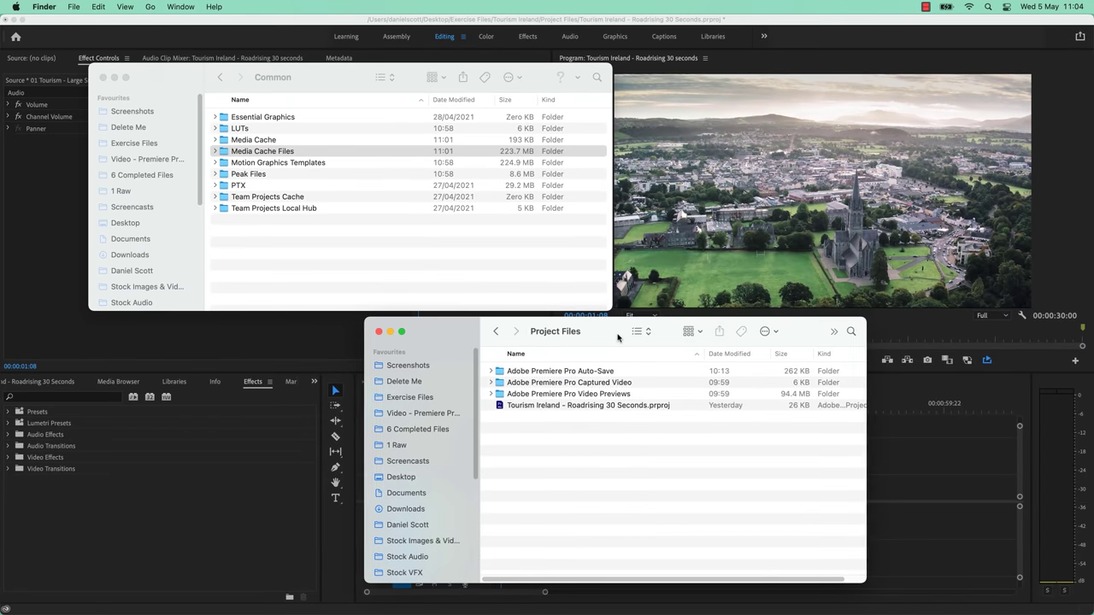
# Step: Move the Finder window up and expand Adobe Premiere Pro Video Previews and its Tourism Ireland .PRV subfolder
pyautogui.moveTo(617, 338); pyautogui.dragTo(416, 80)
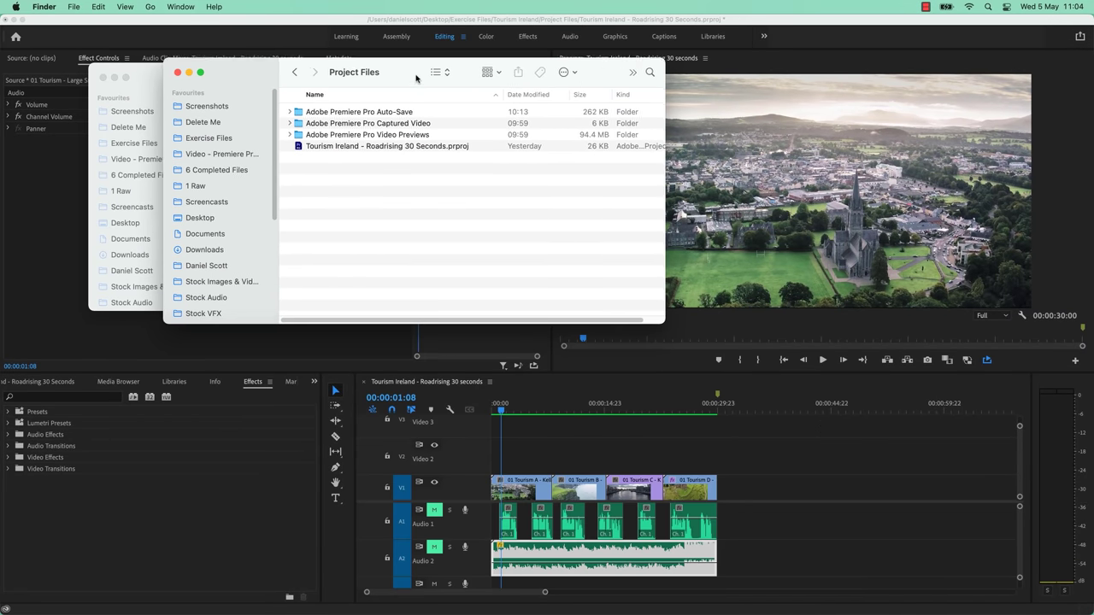
pyautogui.click(362, 150)
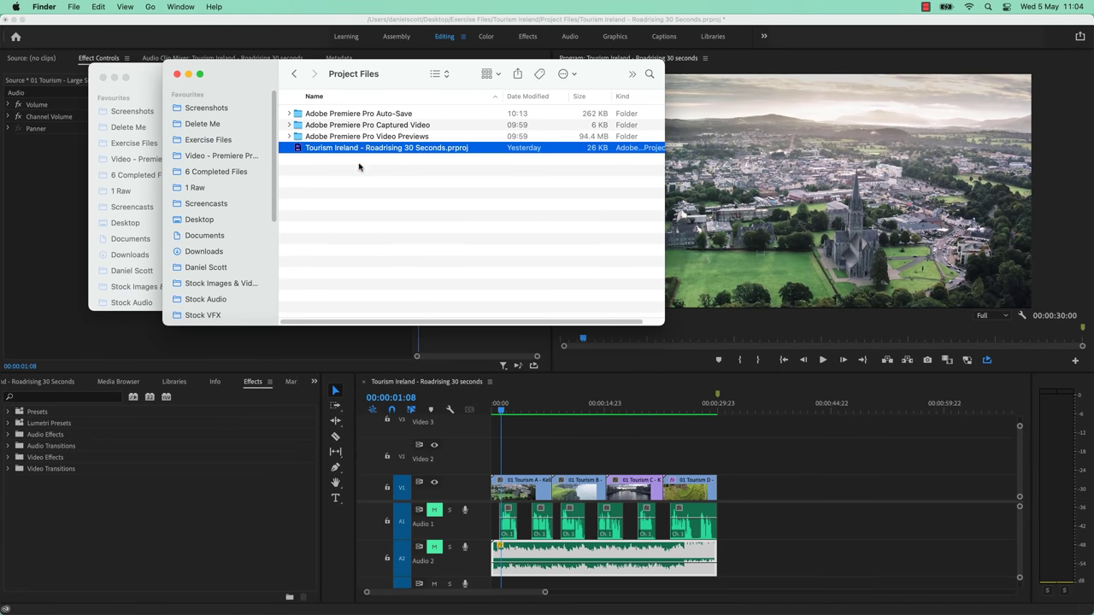
pyautogui.click(358, 139)
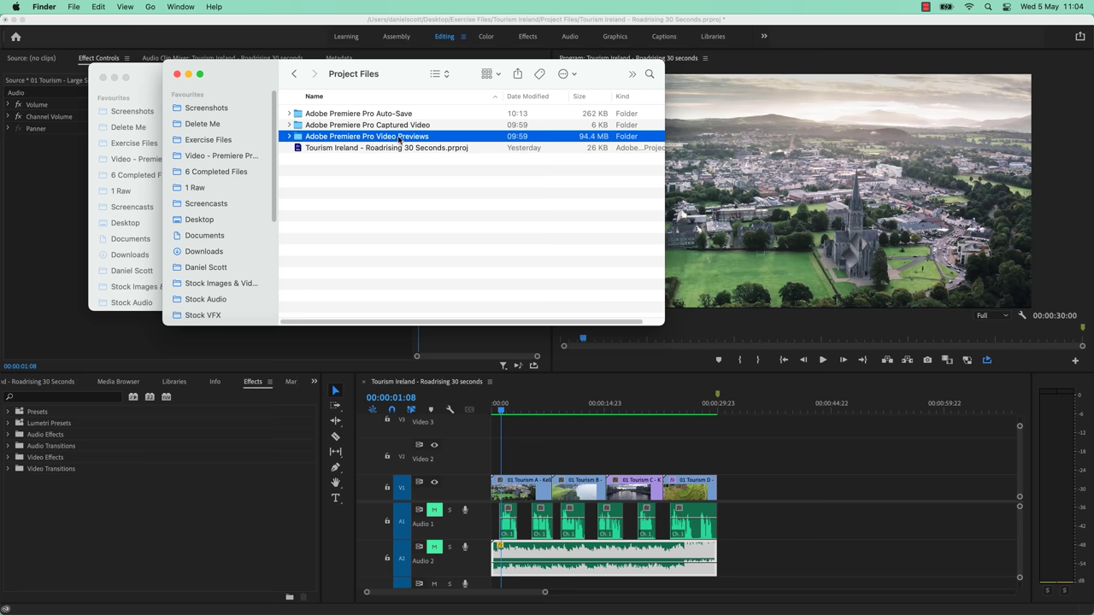
pyautogui.click(289, 136)
pyautogui.click(297, 149)
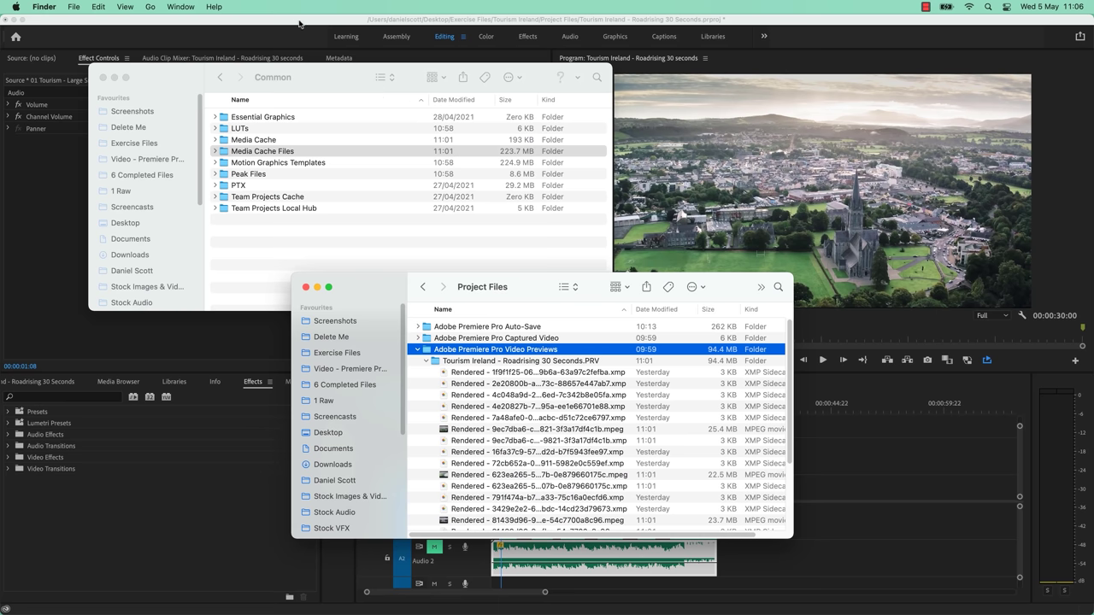
# Step: Bring the Common cache folder forward to check Media Cache Files, then return to Premiere Pro
pyautogui.click(254, 254)
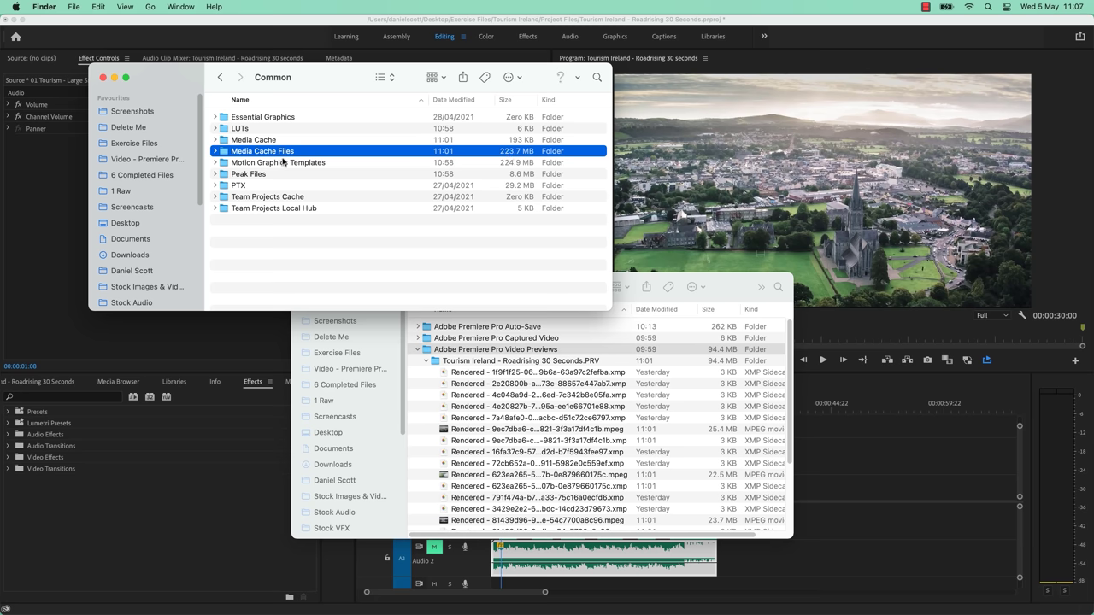
pyautogui.click(100, 26)
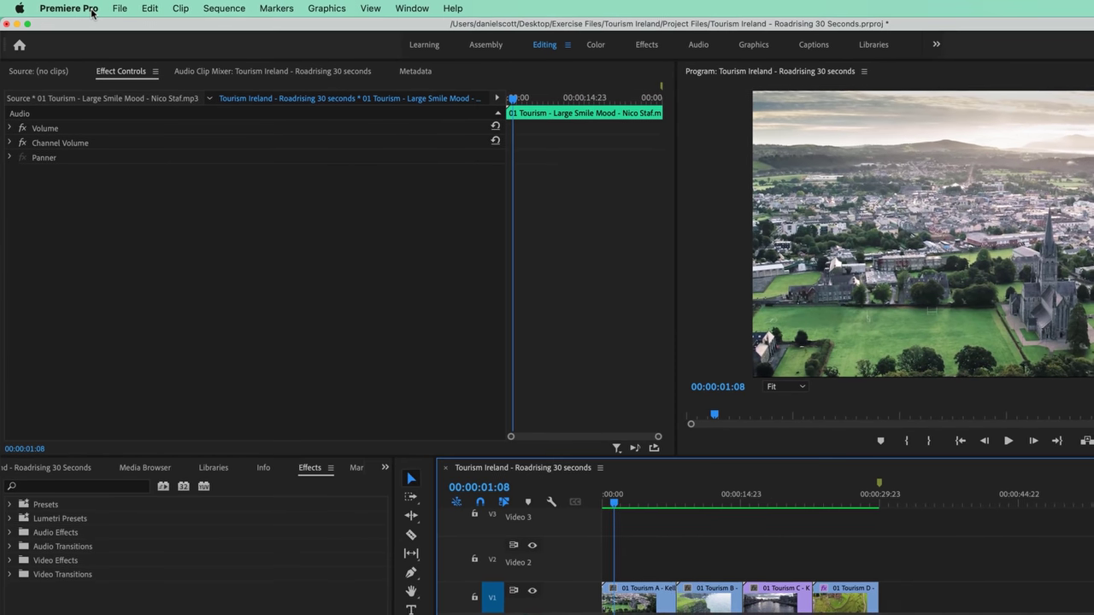
# Step: Open Preferences at the Media Cache page and bring up the Delete options for cache files
pyautogui.click(82, 10)
pyautogui.moveTo(118, 53)
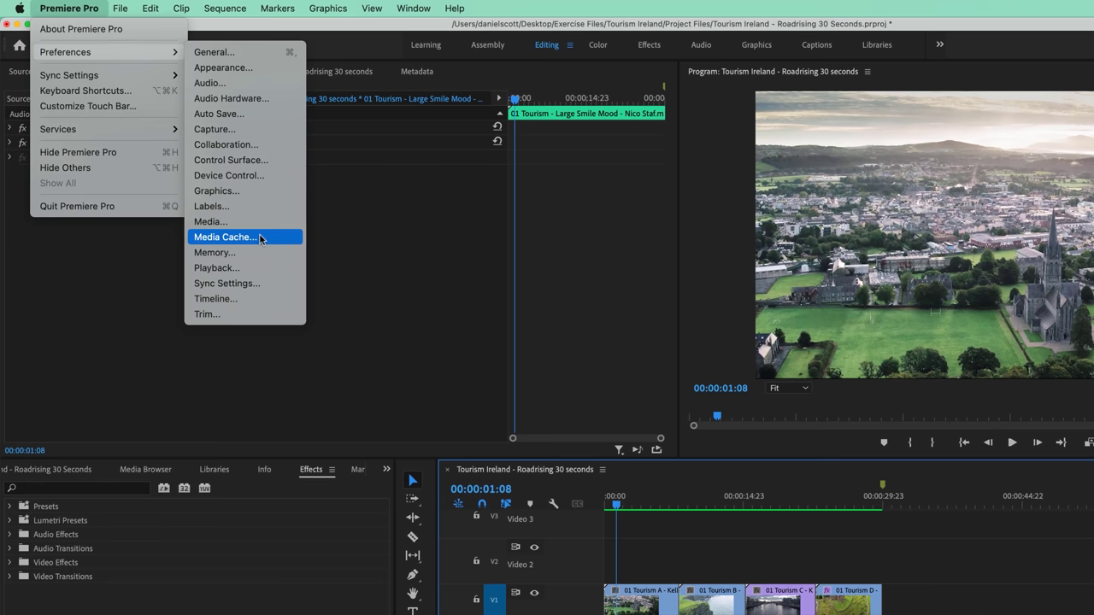
pyautogui.moveTo(152, 10)
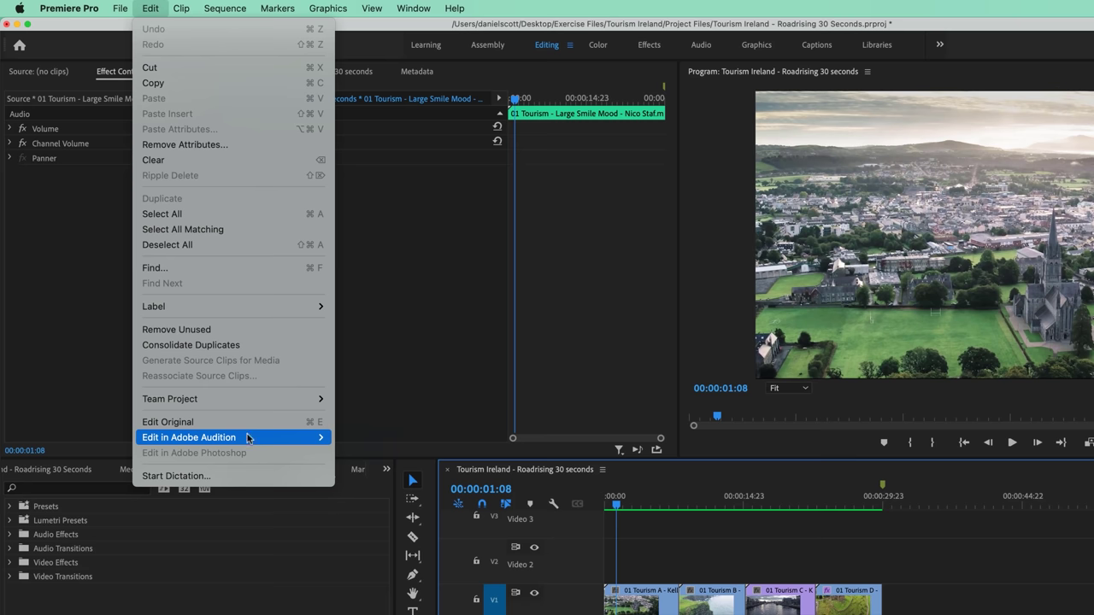
pyautogui.moveTo(67, 8)
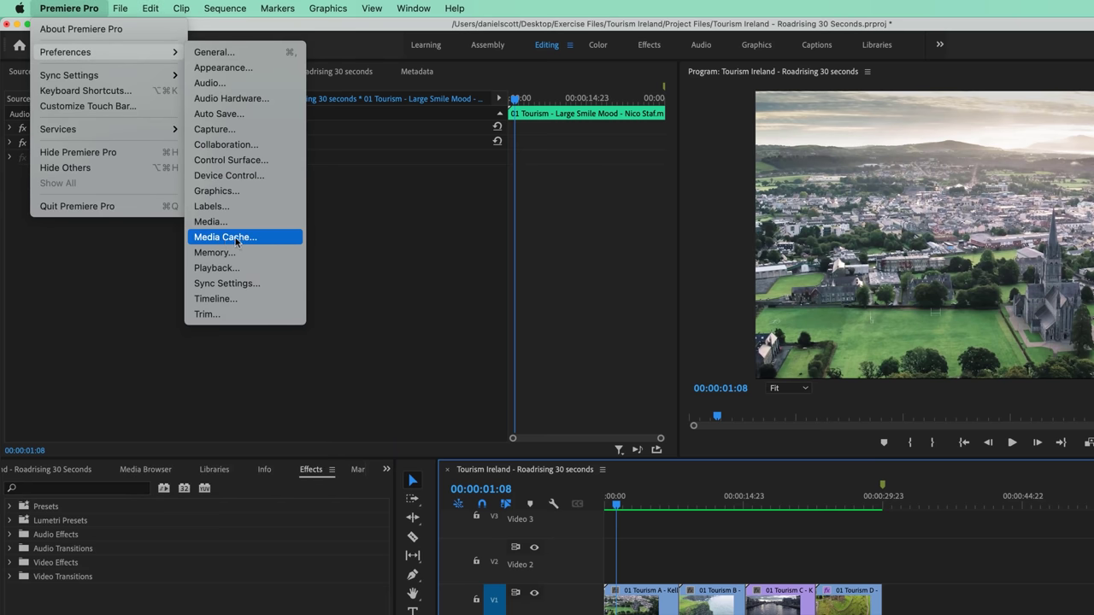
pyautogui.click(236, 241)
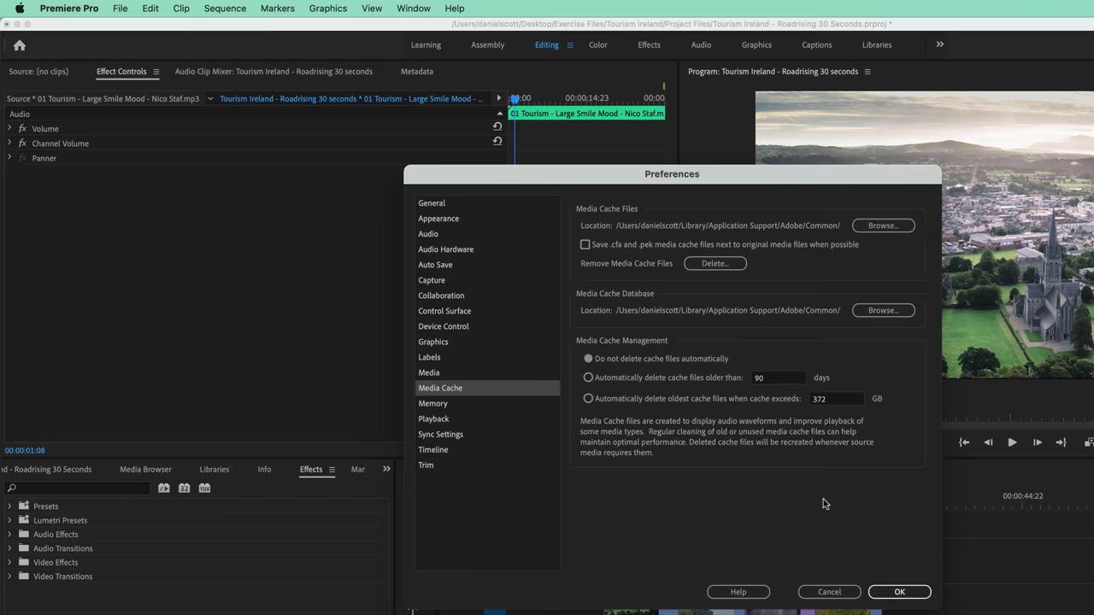
pyautogui.click(720, 265)
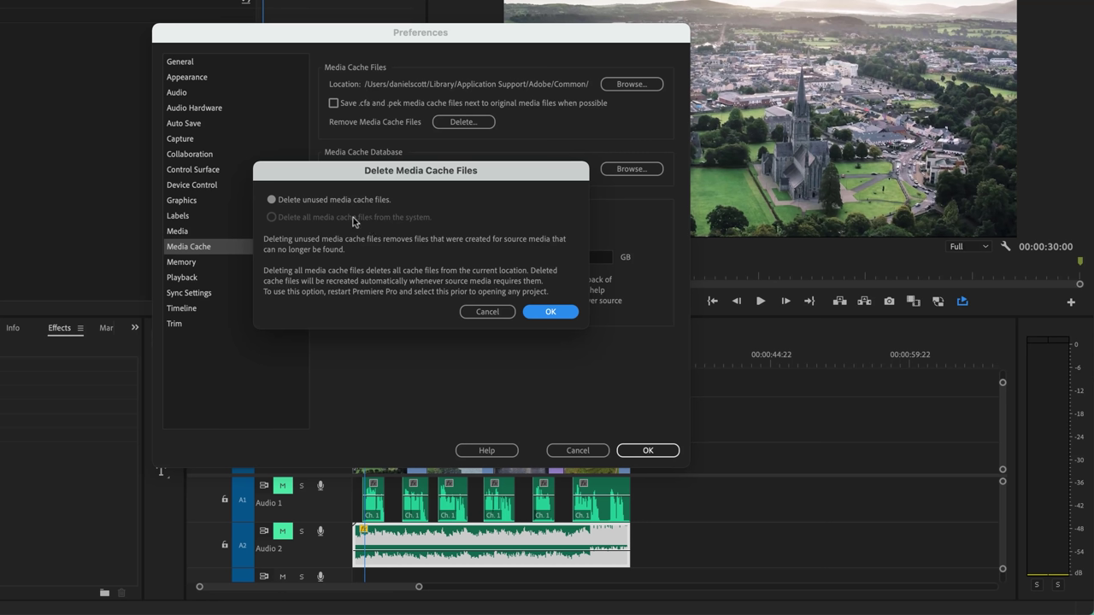
# Step: Cancel the deletion, set automatic deletion of cache files older than 90 days, and apply
pyautogui.click(486, 312)
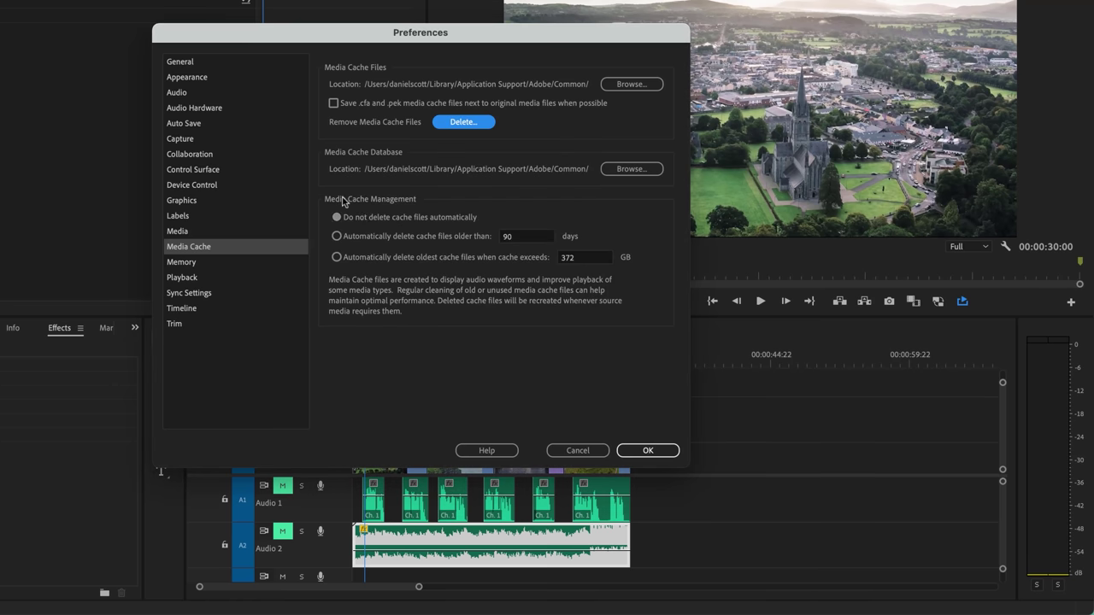
pyautogui.click(399, 237)
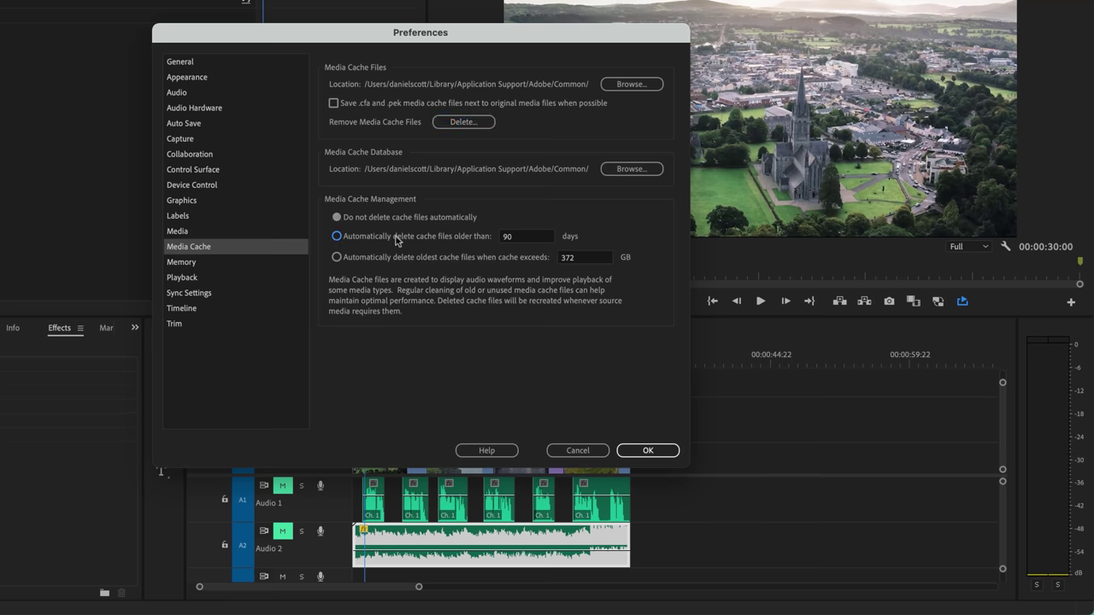
pyautogui.click(555, 276)
pyautogui.click(529, 239)
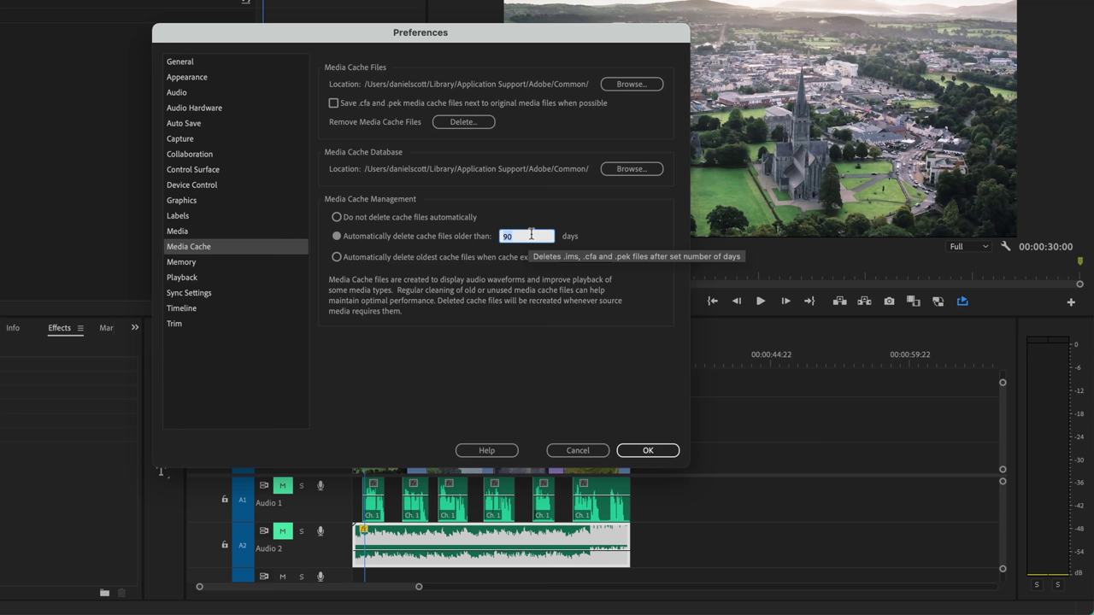
pyautogui.click(475, 364)
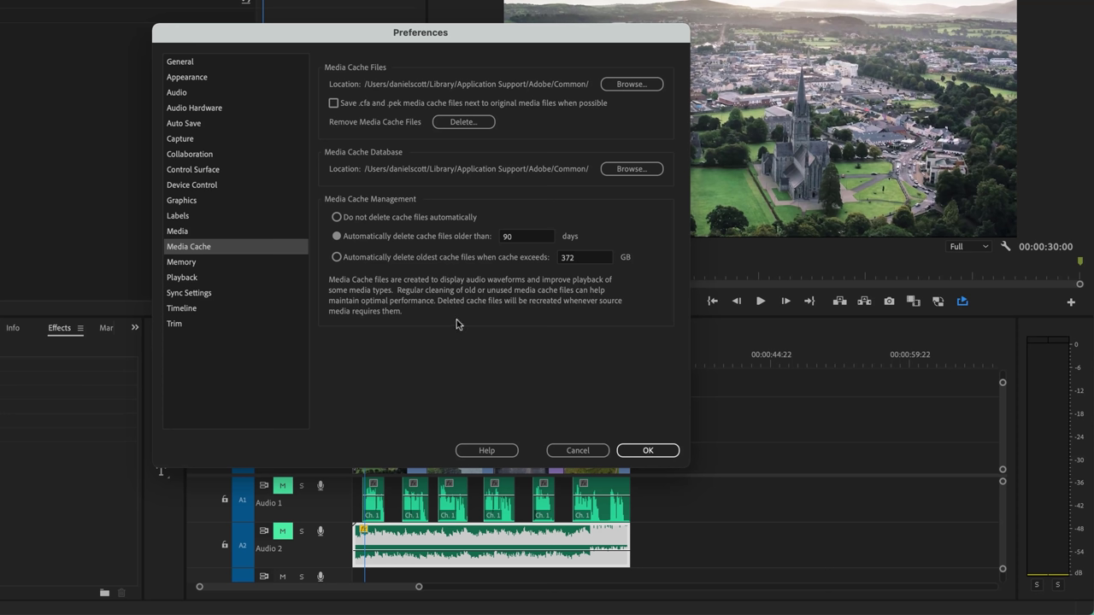
pyautogui.click(366, 259)
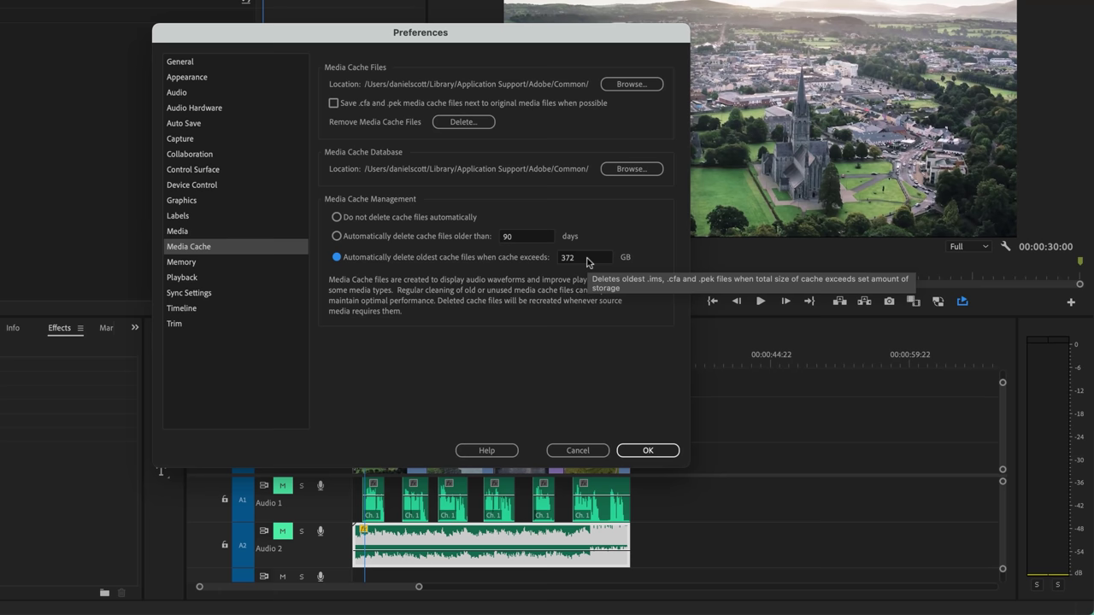
pyautogui.click(376, 239)
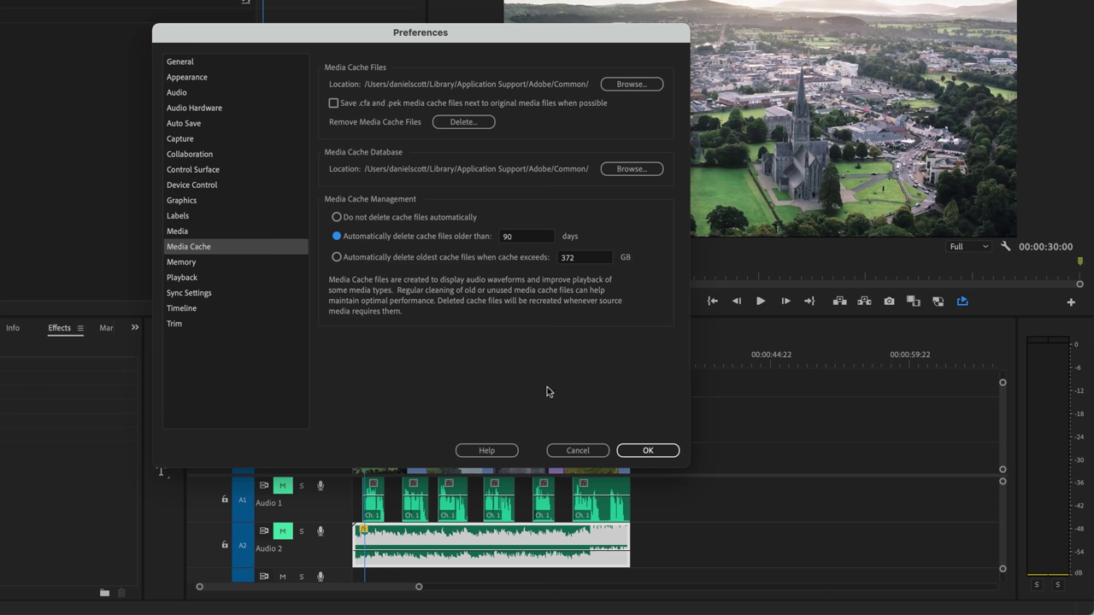
pyautogui.click(651, 451)
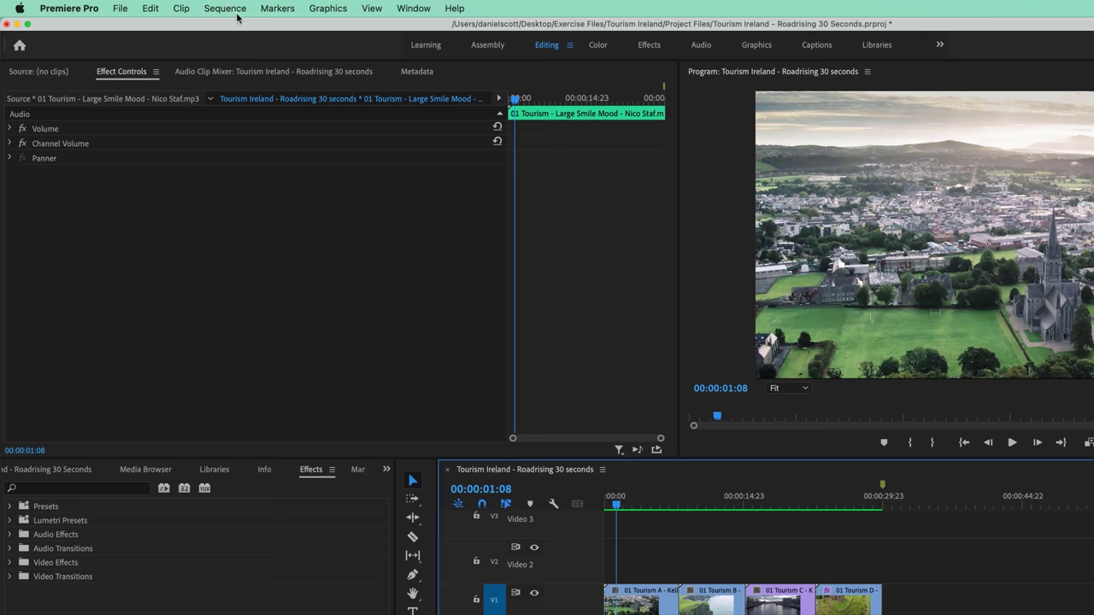
pyautogui.click(236, 10)
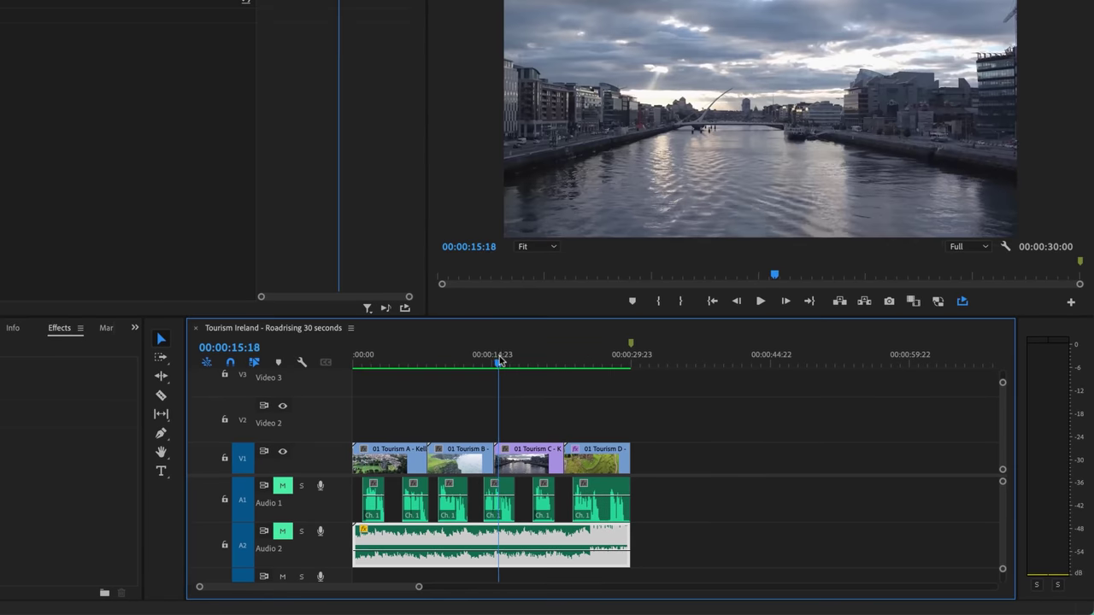
pyautogui.press('i')
pyautogui.moveTo(588, 365); pyautogui.dragTo(608, 363)
pyautogui.press('o')
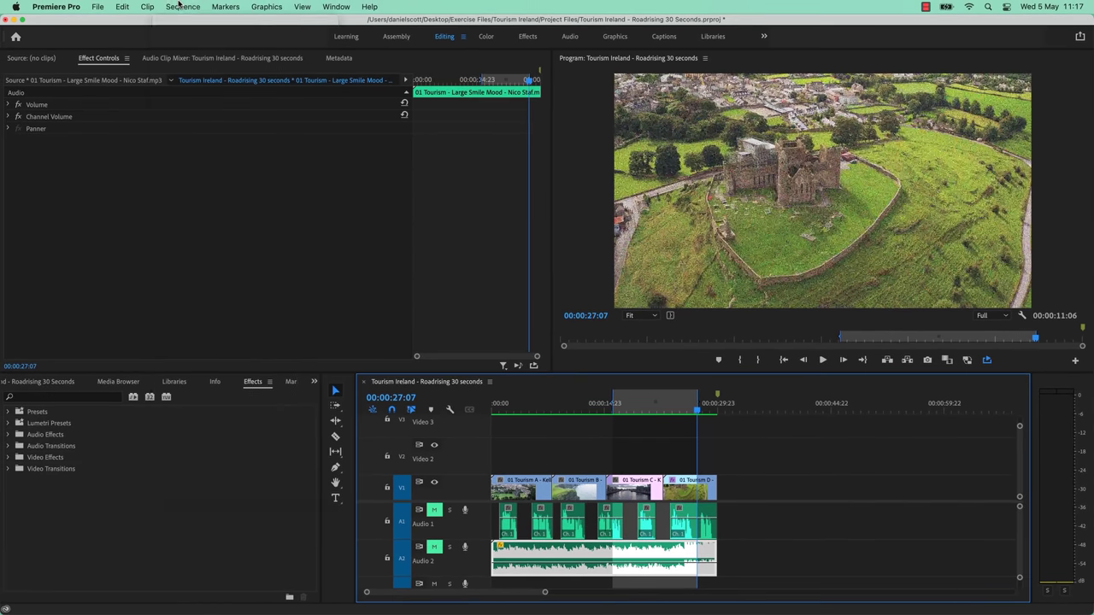
pyautogui.click(180, 6)
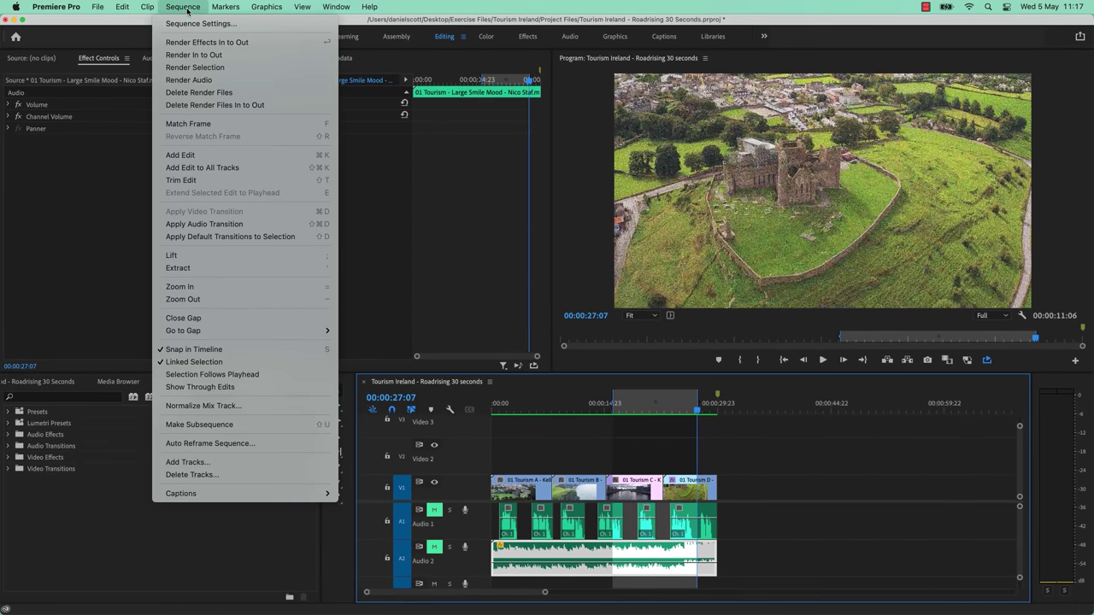
pyautogui.click(385, 273)
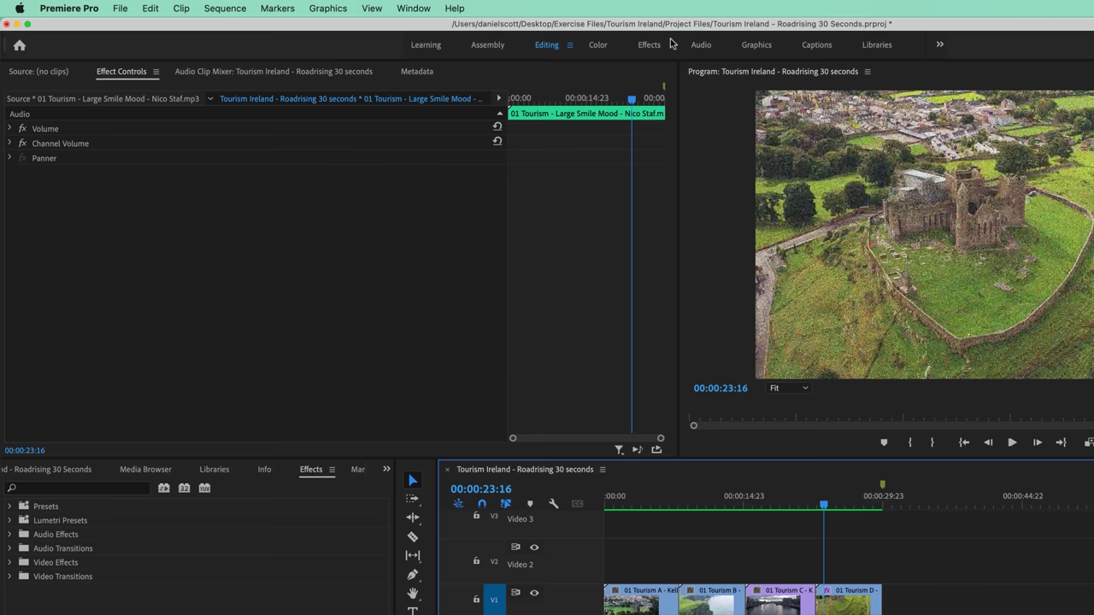
# Step: Save the Tourism Ireland - Roadrising 30 Seconds project with Cmd+S
pyautogui.press('super+s')
# Step: Open the Media Cache preferences and browse to the LaCie drive for the cache files location
pyautogui.click(120, 11)
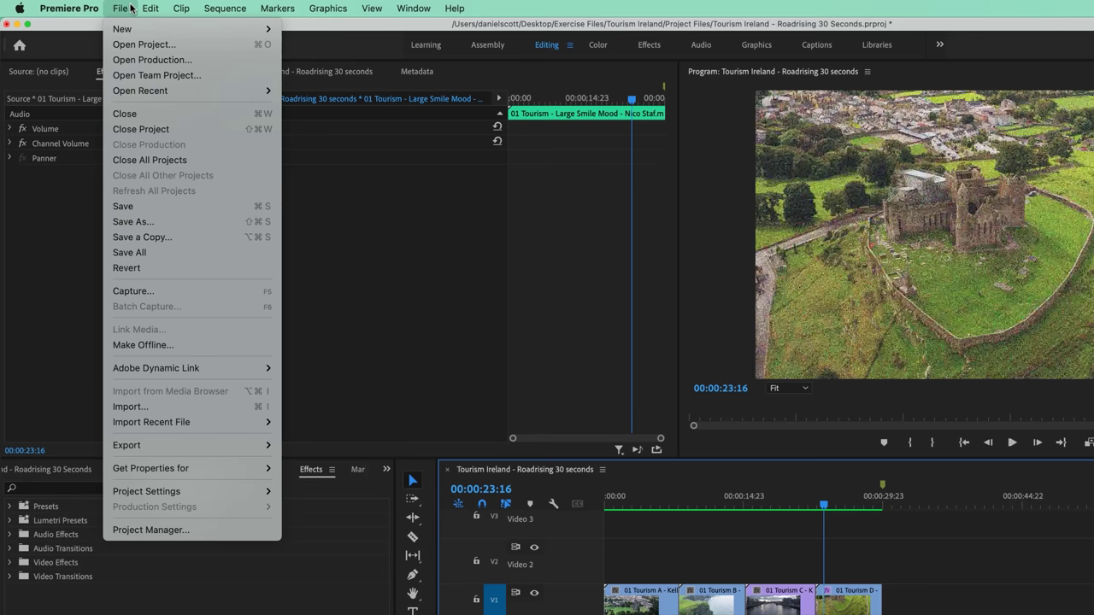
pyautogui.moveTo(84, 7)
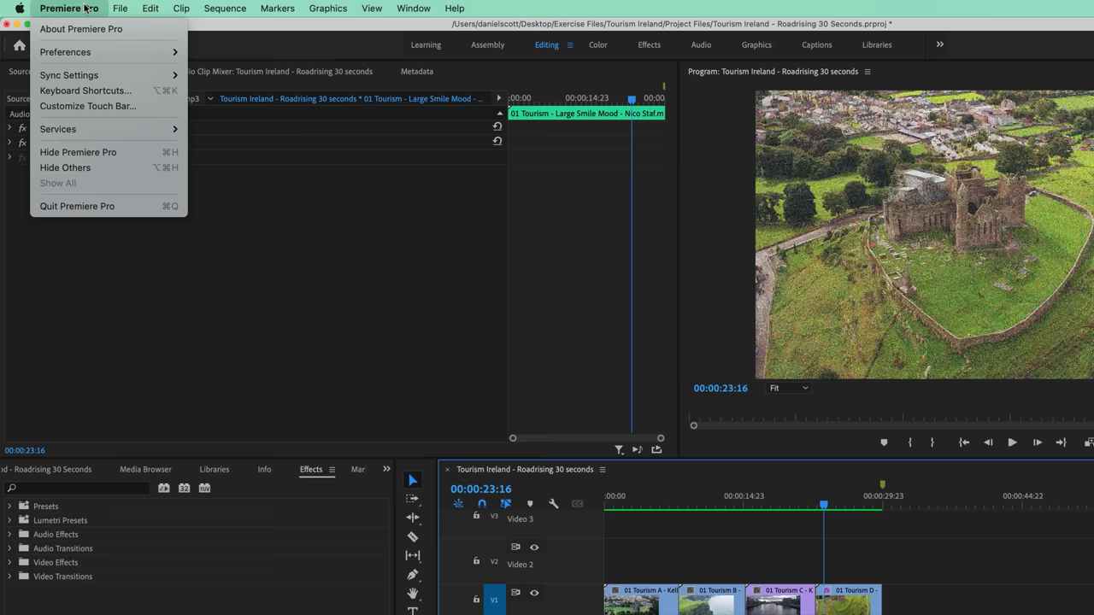
pyautogui.moveTo(104, 52)
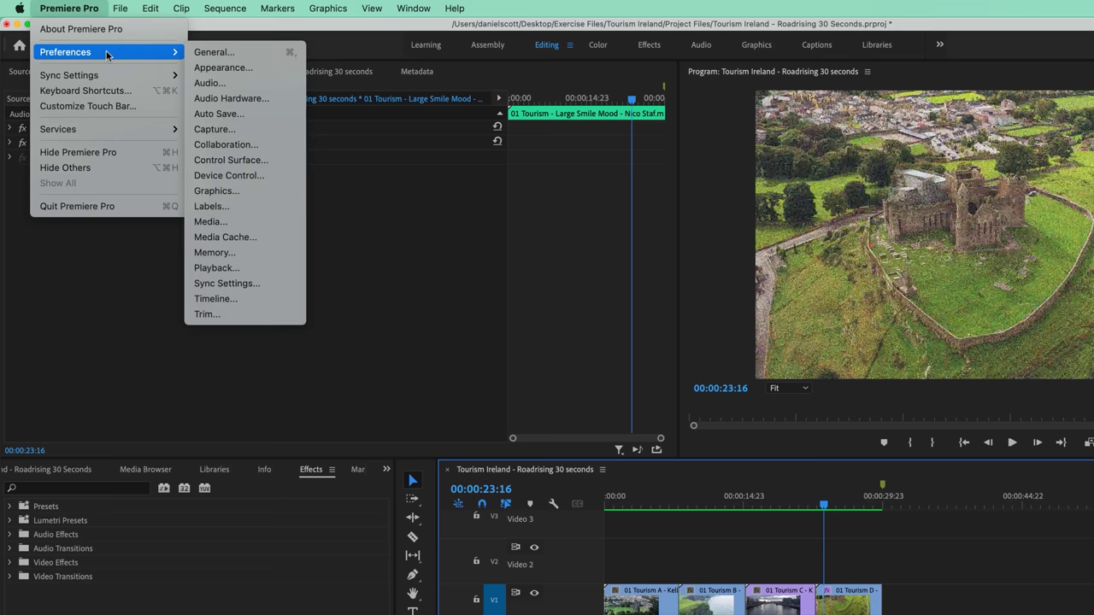
pyautogui.click(222, 240)
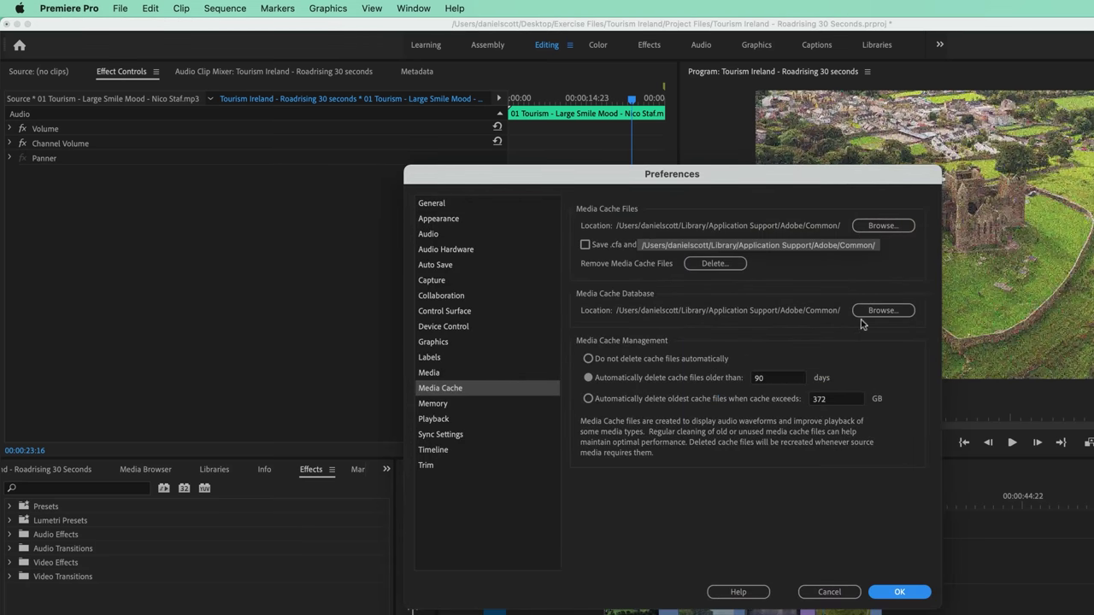
pyautogui.click(883, 226)
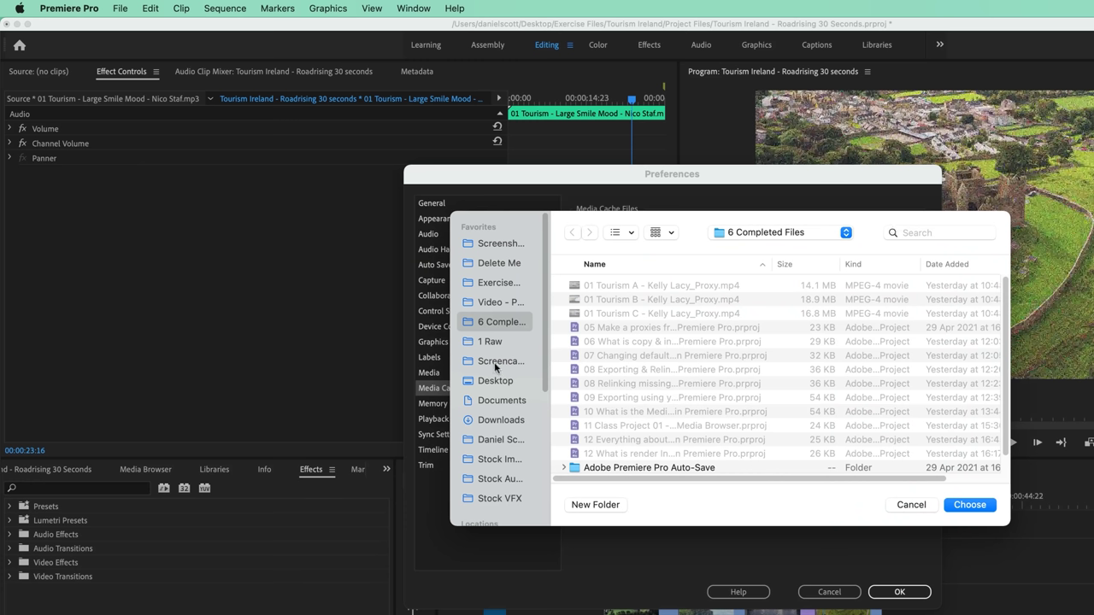
pyautogui.scroll(-5, 500, 372)
pyautogui.click(485, 332)
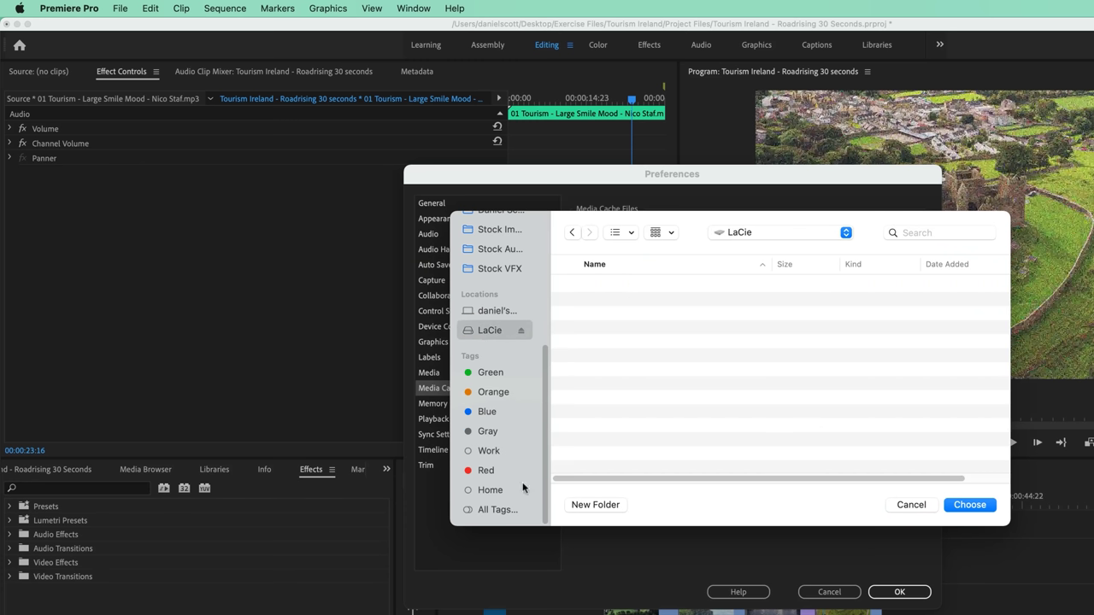
# Step: Create a 'Media Cache' folder on LaCie, choose it, move the cache database there, and confirm
pyautogui.click(596, 504)
pyautogui.write('M')
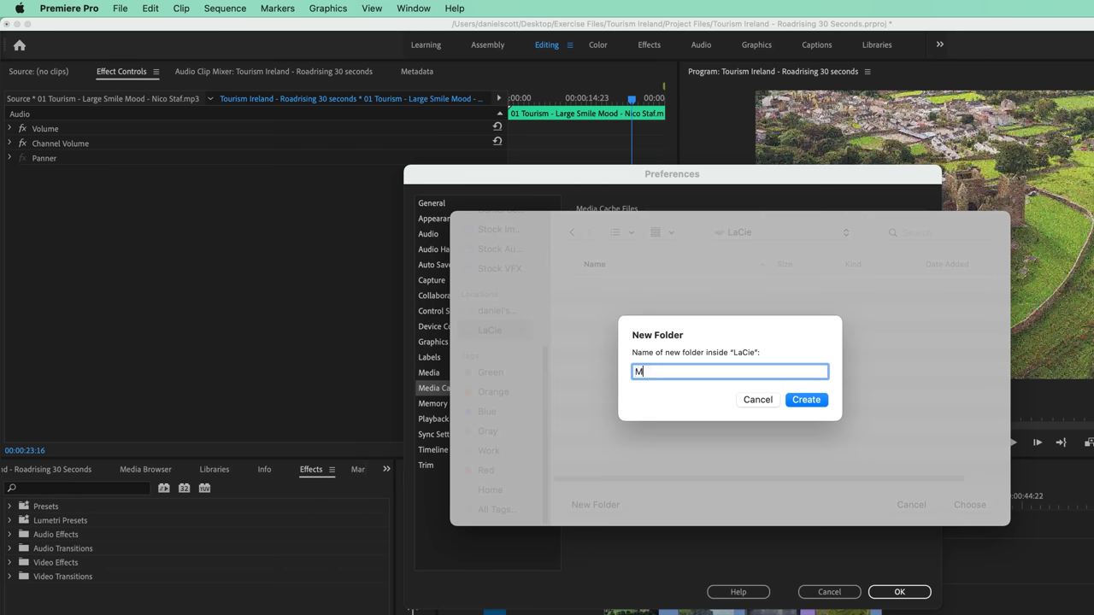
pyautogui.write('edia Cache')
pyautogui.click(806, 400)
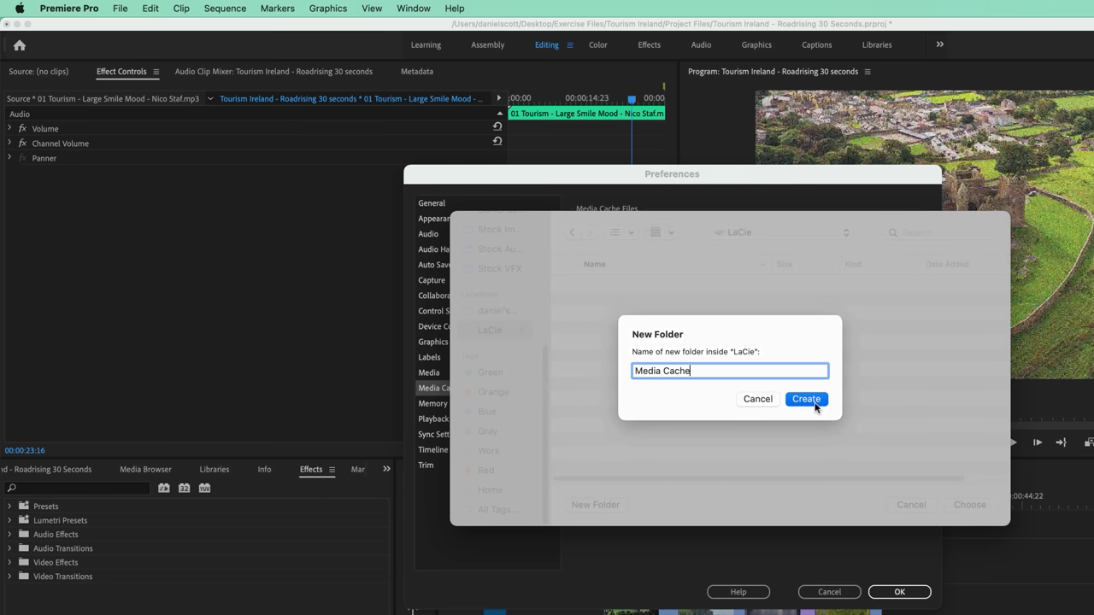
pyautogui.click(982, 508)
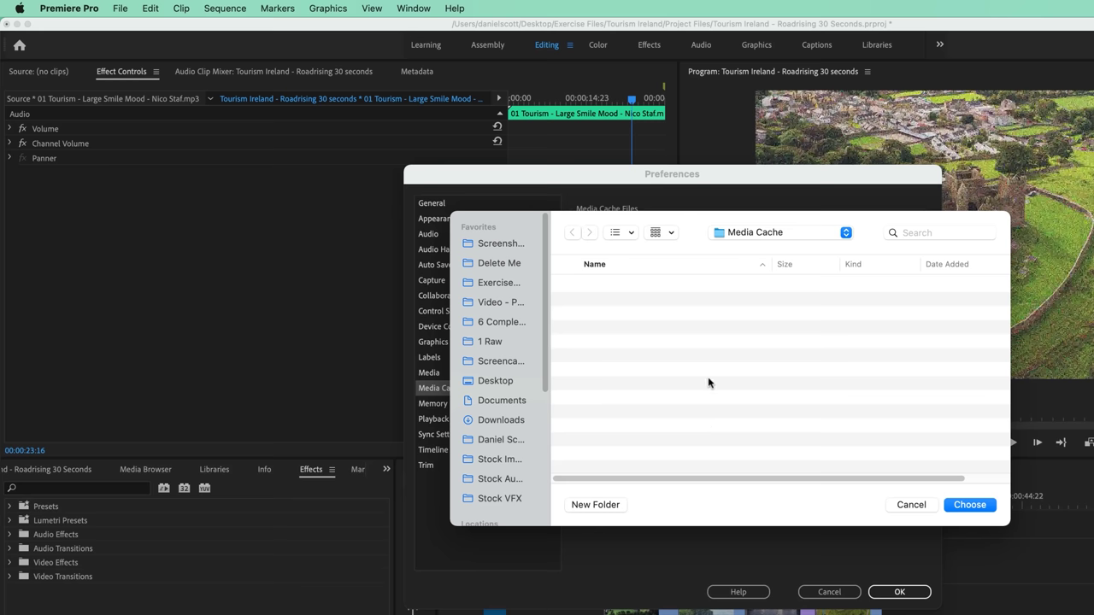
pyautogui.click(971, 505)
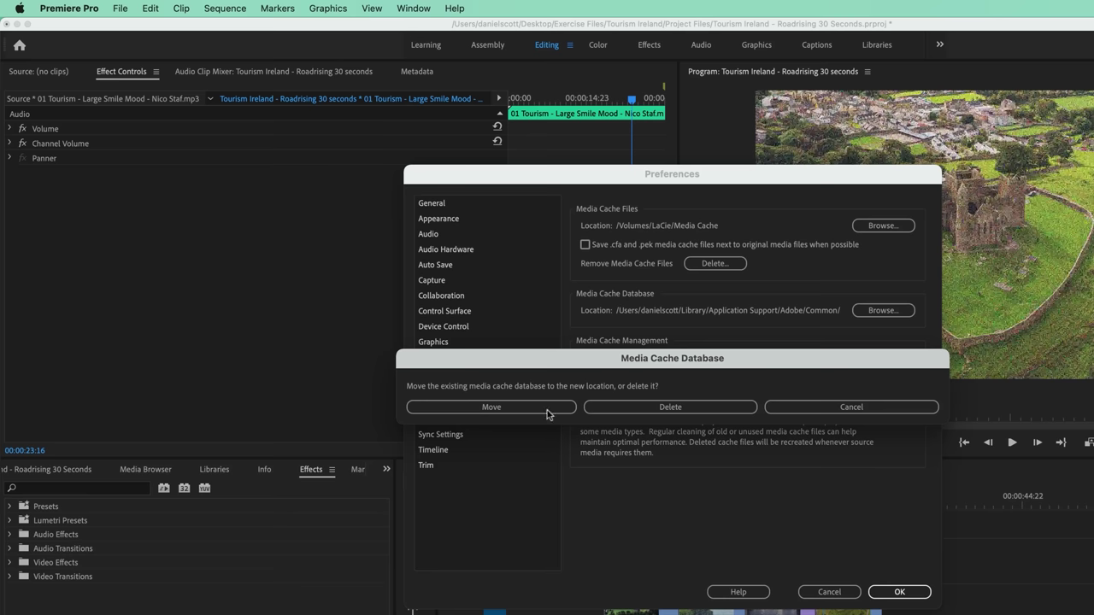
pyautogui.click(626, 412)
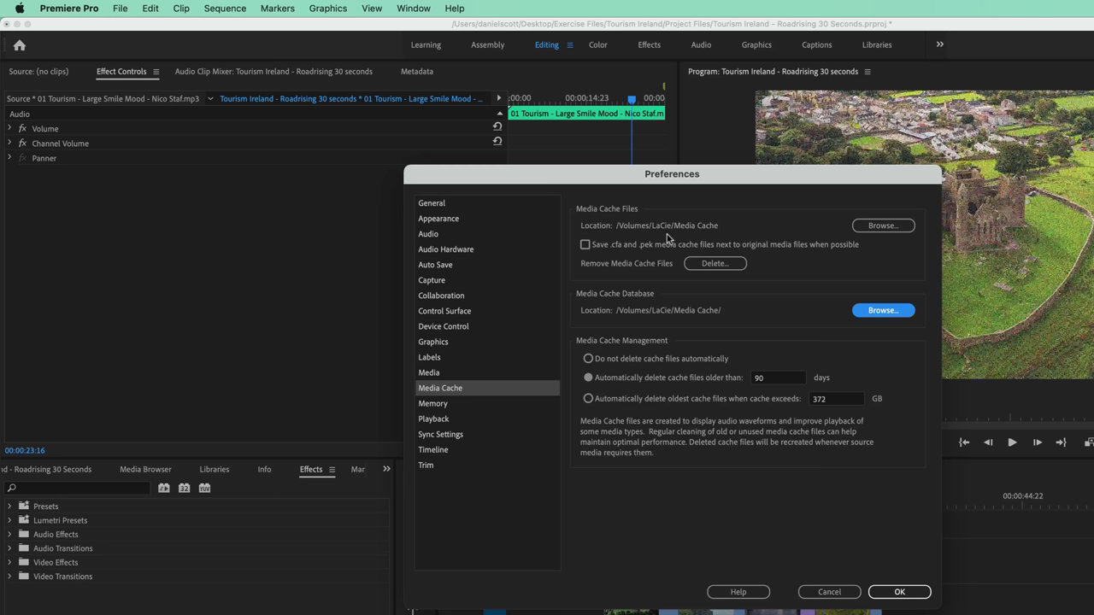
pyautogui.click(899, 592)
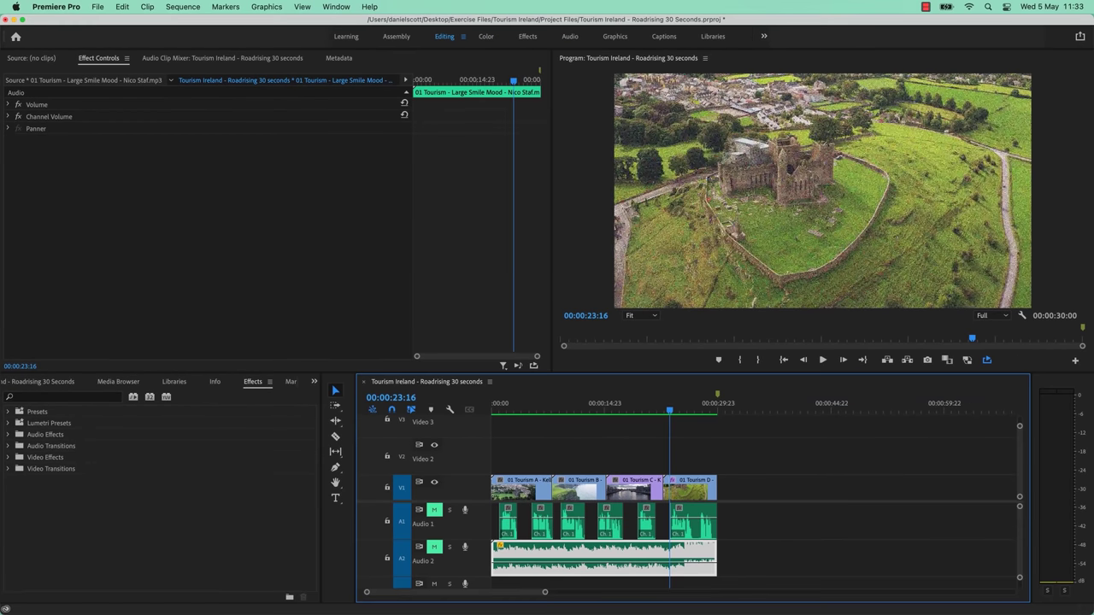
pyautogui.press('super+Tab')
pyautogui.click(327, 248)
pyautogui.click(517, 391)
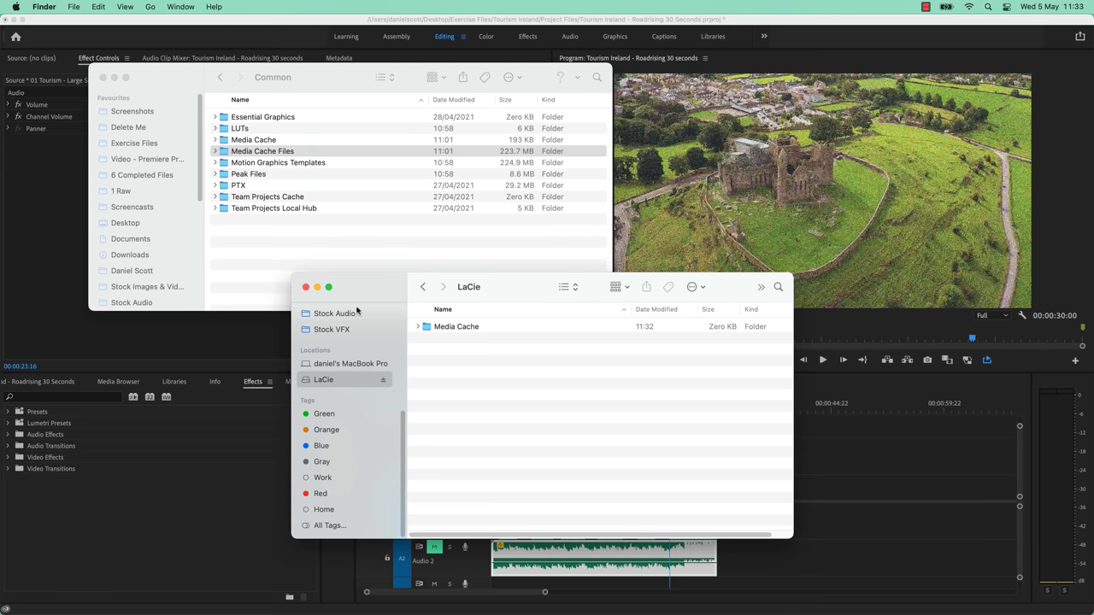
pyautogui.scroll(5, 346, 393)
pyautogui.click(424, 288)
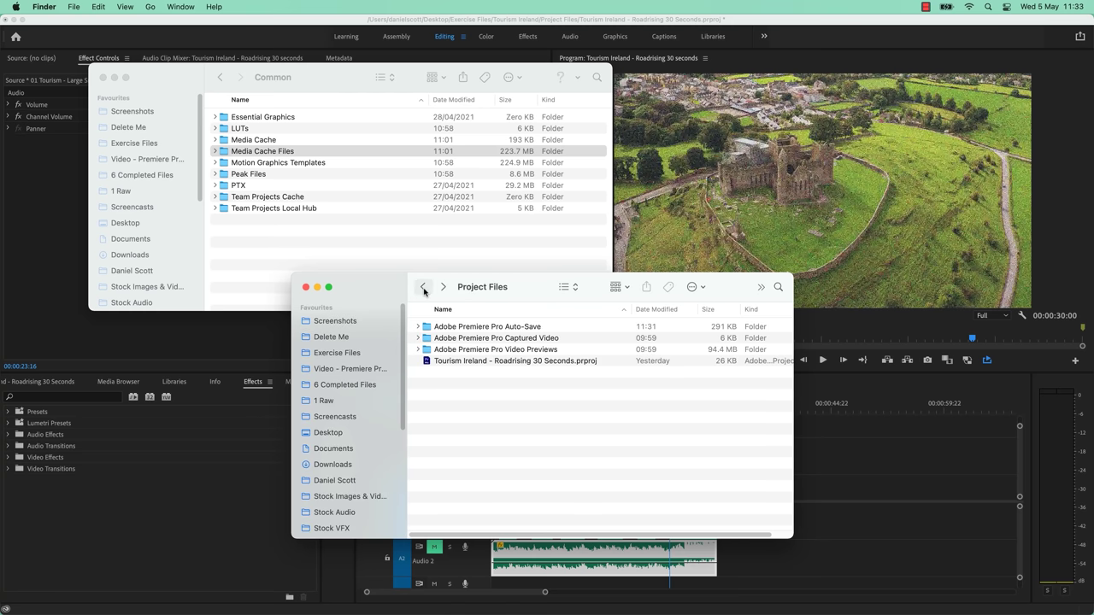
pyautogui.click(492, 350)
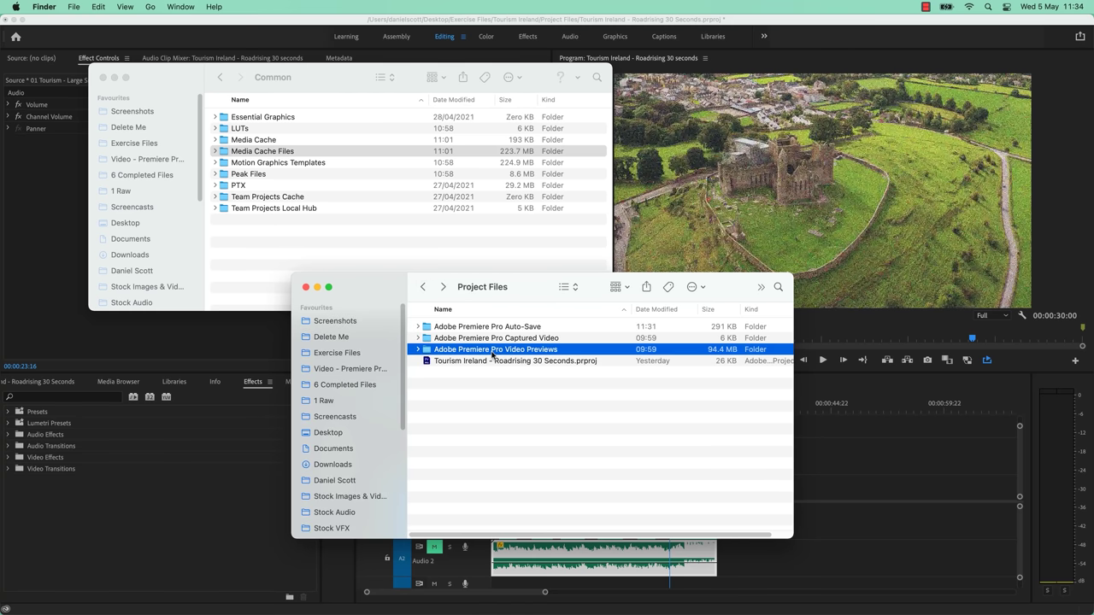
pyautogui.click(497, 362)
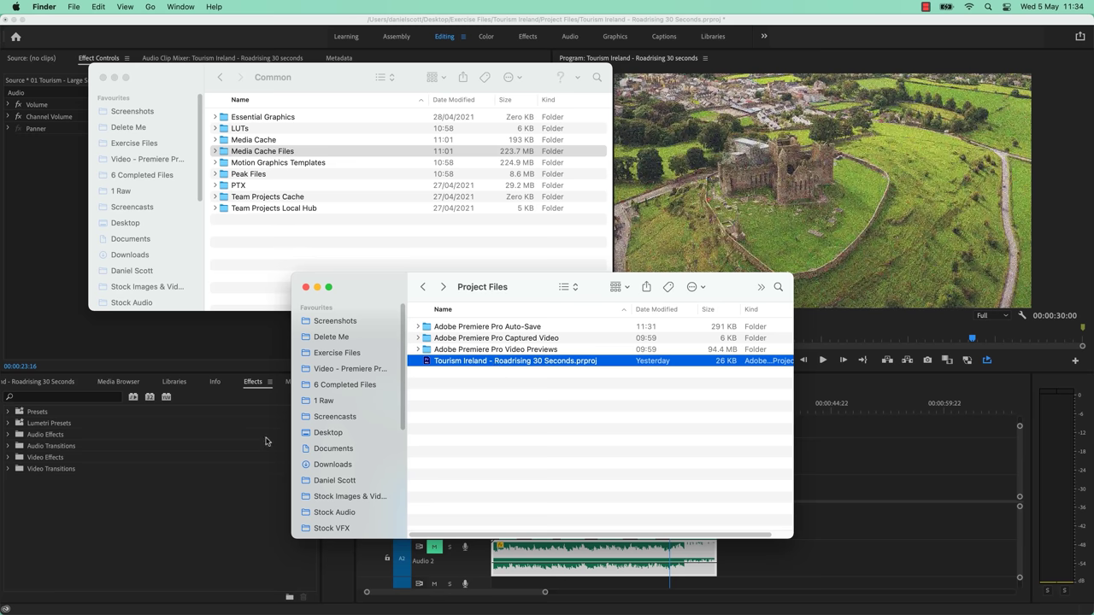
pyautogui.click(191, 466)
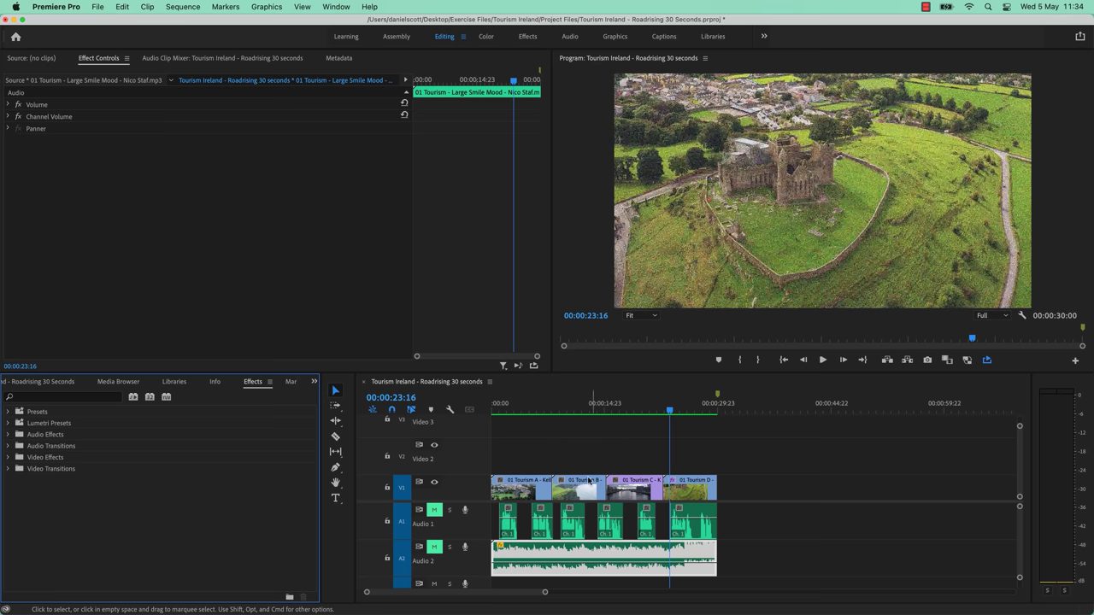
# Step: In Project Settings > Scratch Disks, create a 'Scratch Disk' folder inside Media Cache for captured video
pyautogui.click(95, 7)
pyautogui.moveTo(208, 400)
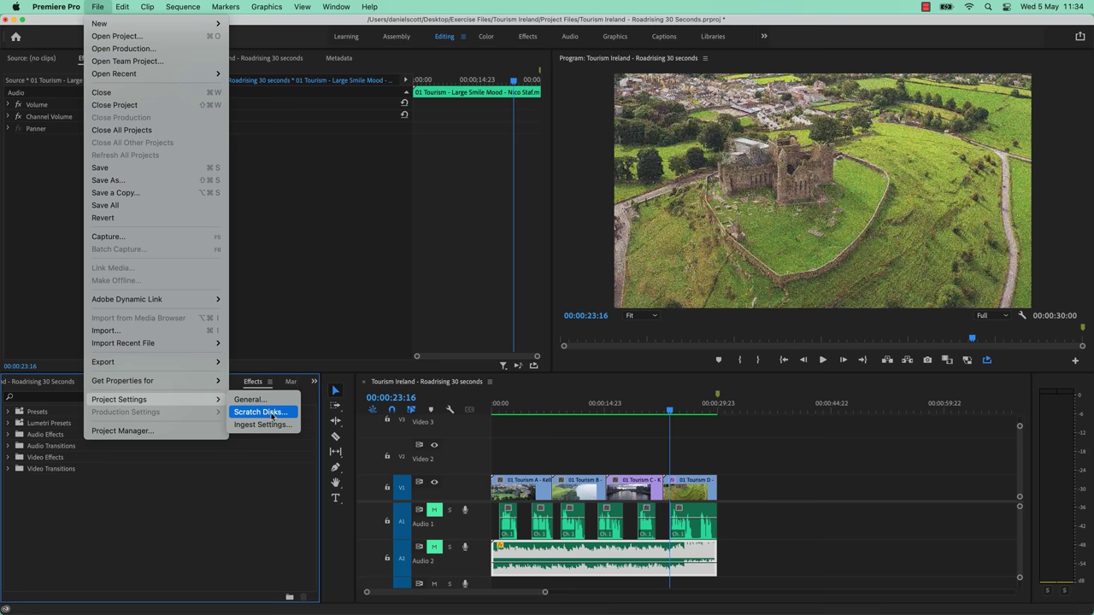
pyautogui.click(261, 412)
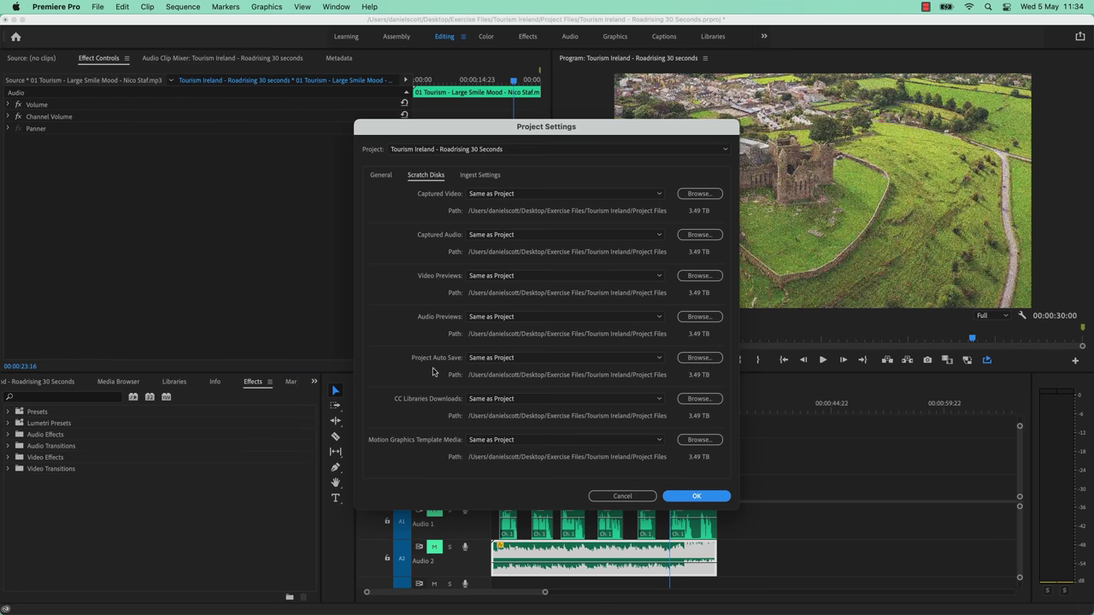
pyautogui.click(698, 194)
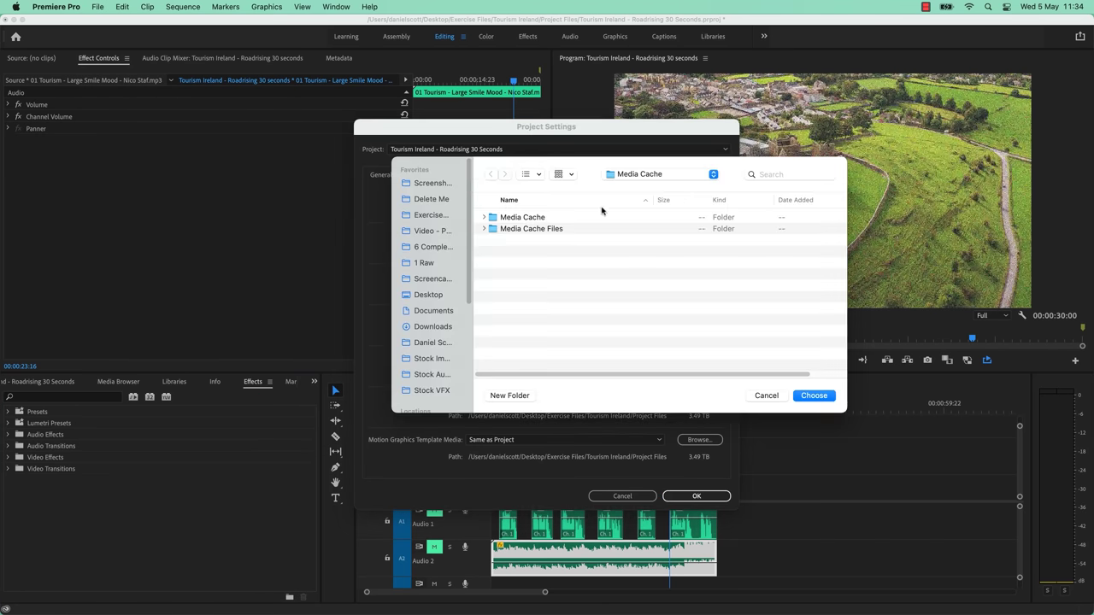
pyautogui.click(657, 176)
pyautogui.click(511, 285)
pyautogui.click(510, 395)
pyautogui.write('Sc')
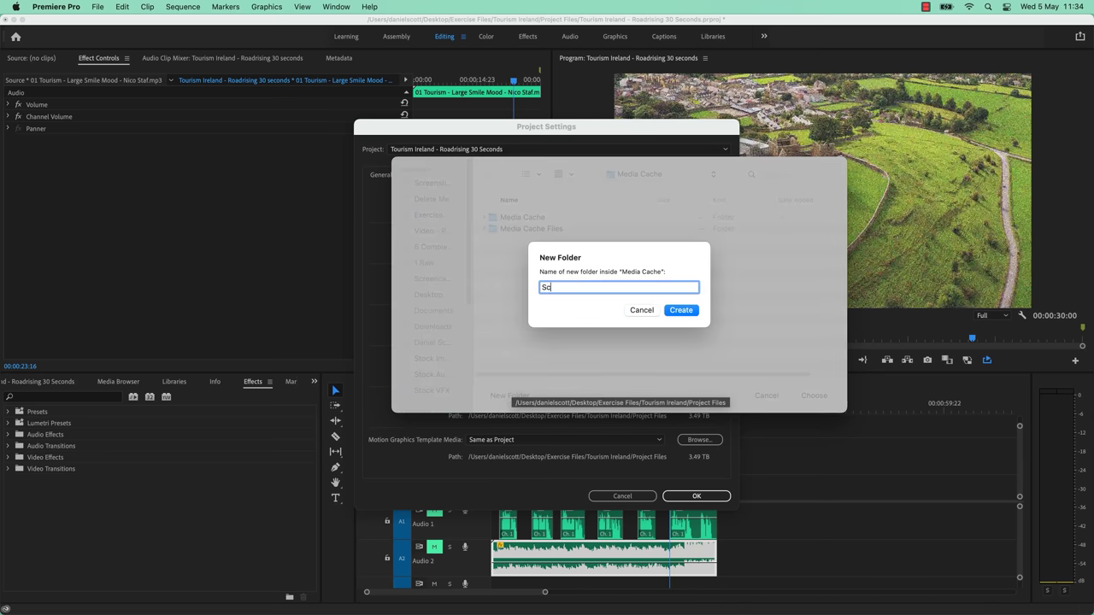
pyautogui.write('ratch Disk')
pyautogui.click(686, 313)
pyautogui.click(822, 396)
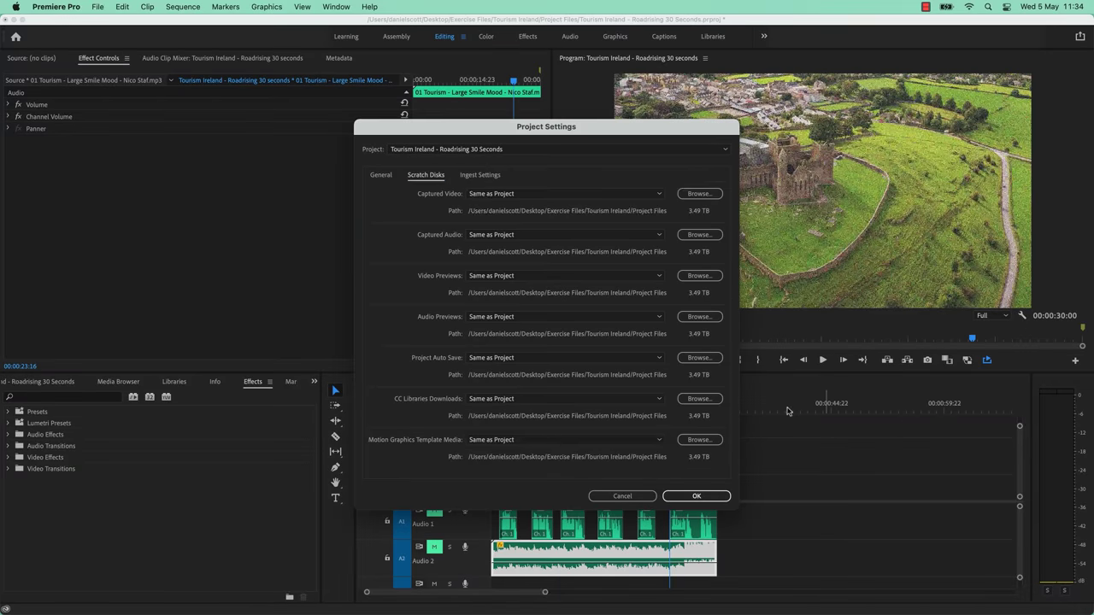
# Step: Point captured audio, video and audio previews, auto saves and CC Libraries downloads to Scratch Disk, then apply
pyautogui.click(693, 235)
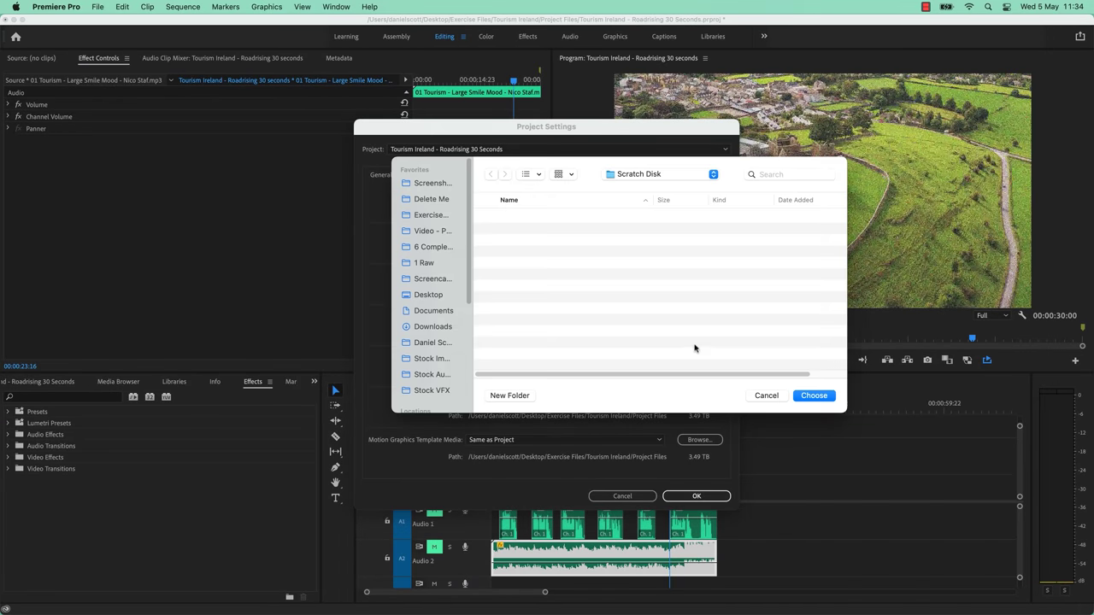
pyautogui.click(814, 396)
pyautogui.click(706, 281)
pyautogui.click(813, 395)
pyautogui.click(701, 317)
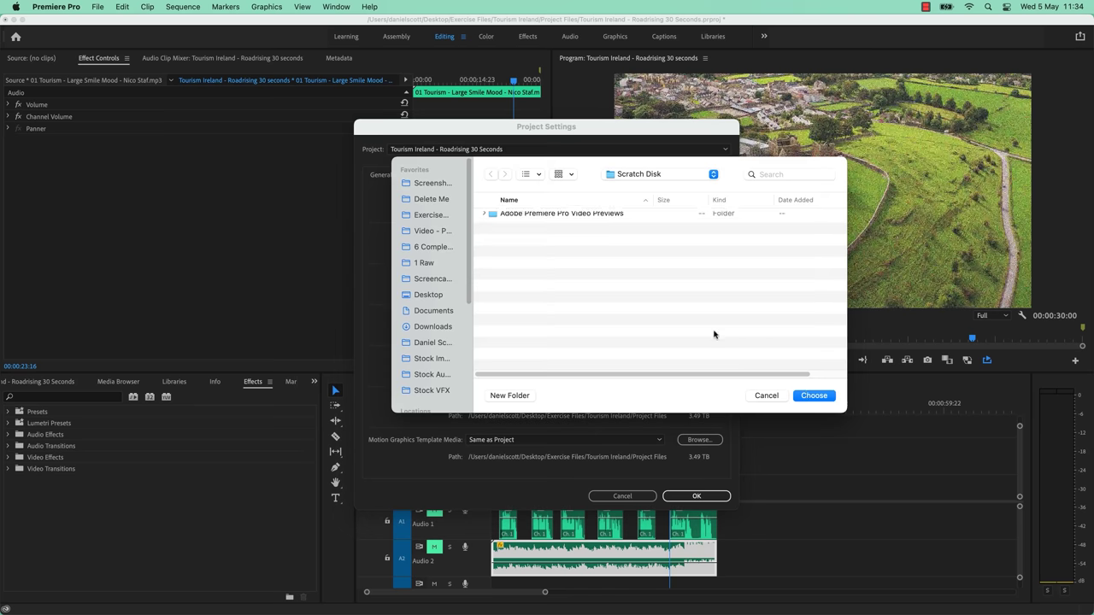
pyautogui.click(814, 396)
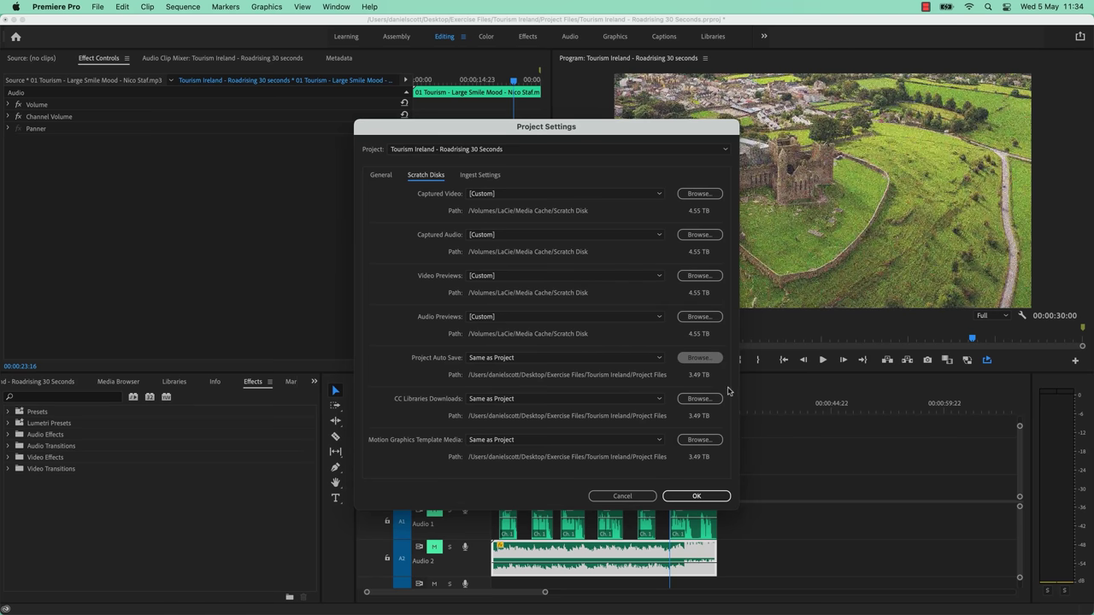
pyautogui.click(710, 399)
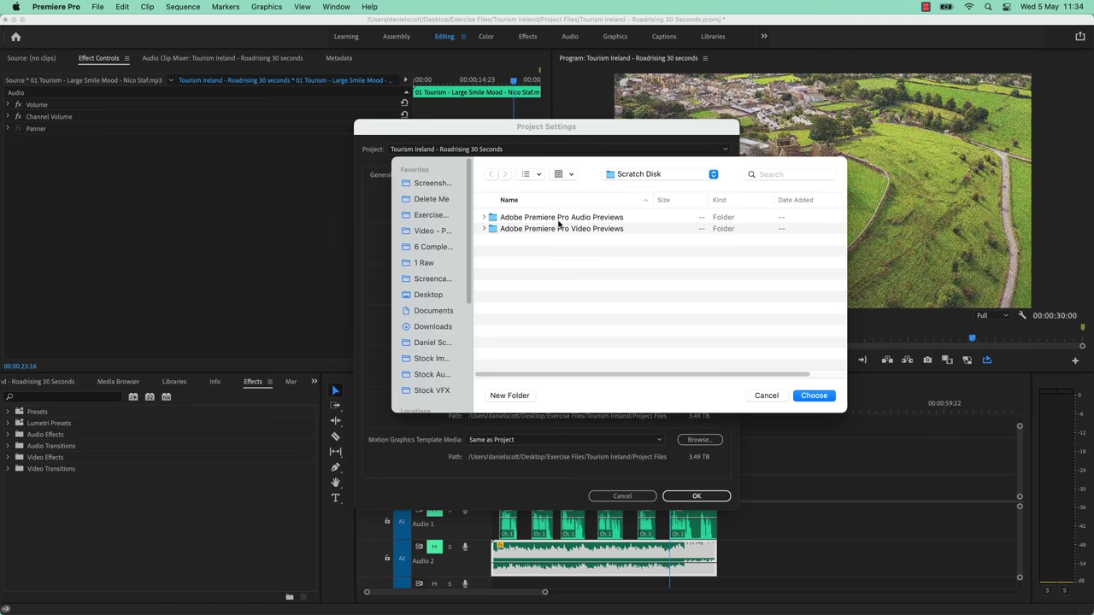
pyautogui.click(814, 395)
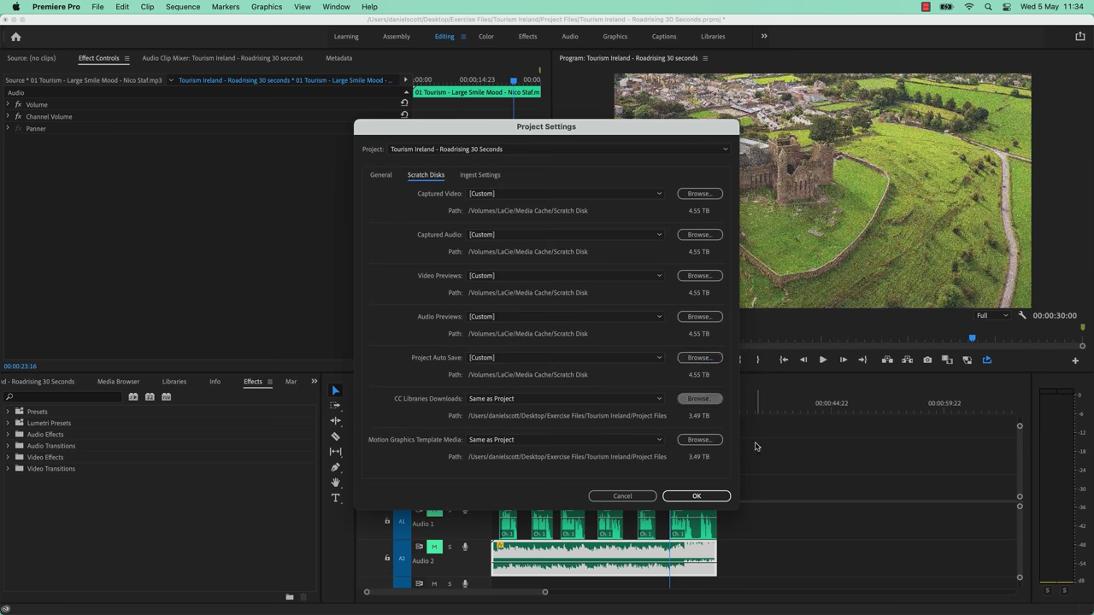
pyautogui.click(800, 398)
pyautogui.click(814, 395)
pyautogui.click(694, 495)
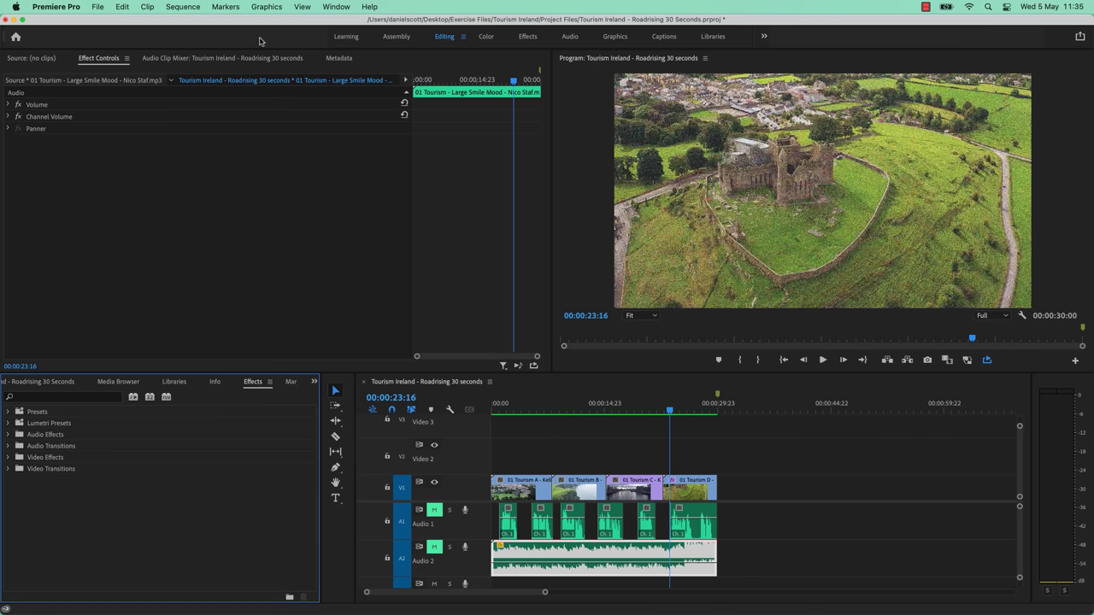
# Step: Check the Scratch Disks paths in the New Project settings, then cancel without creating a project
pyautogui.click(98, 6)
pyautogui.moveTo(112, 28)
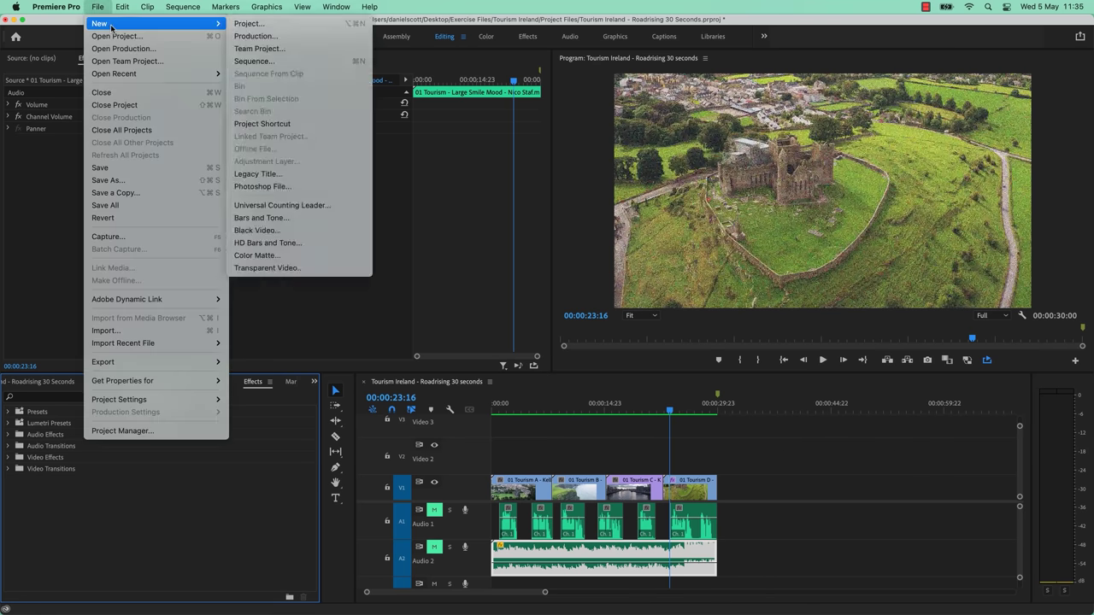
pyautogui.click(314, 25)
pyautogui.click(403, 182)
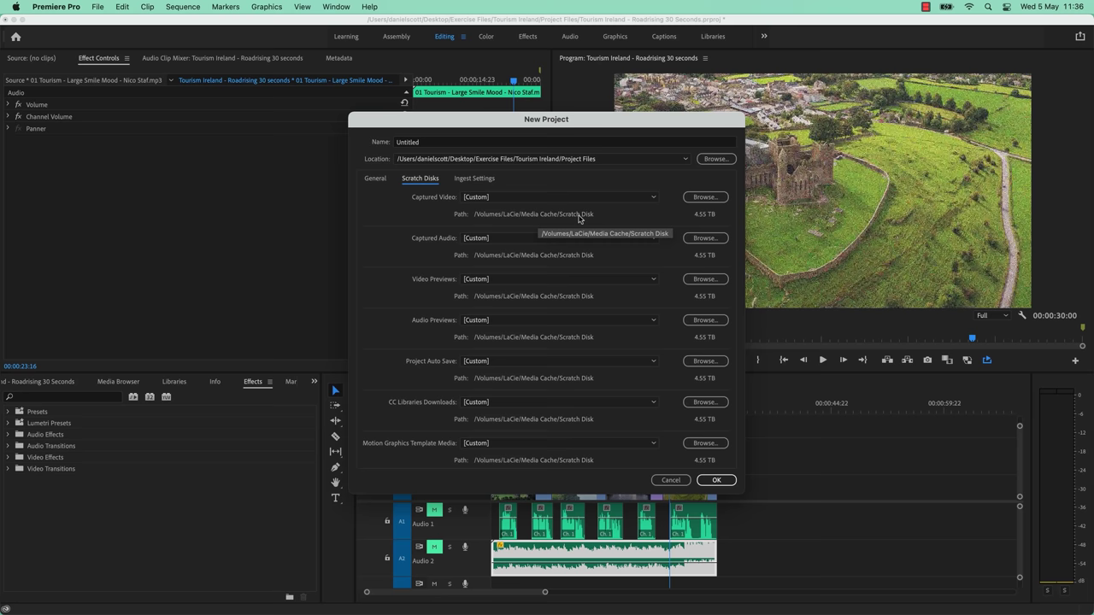
pyautogui.click(670, 481)
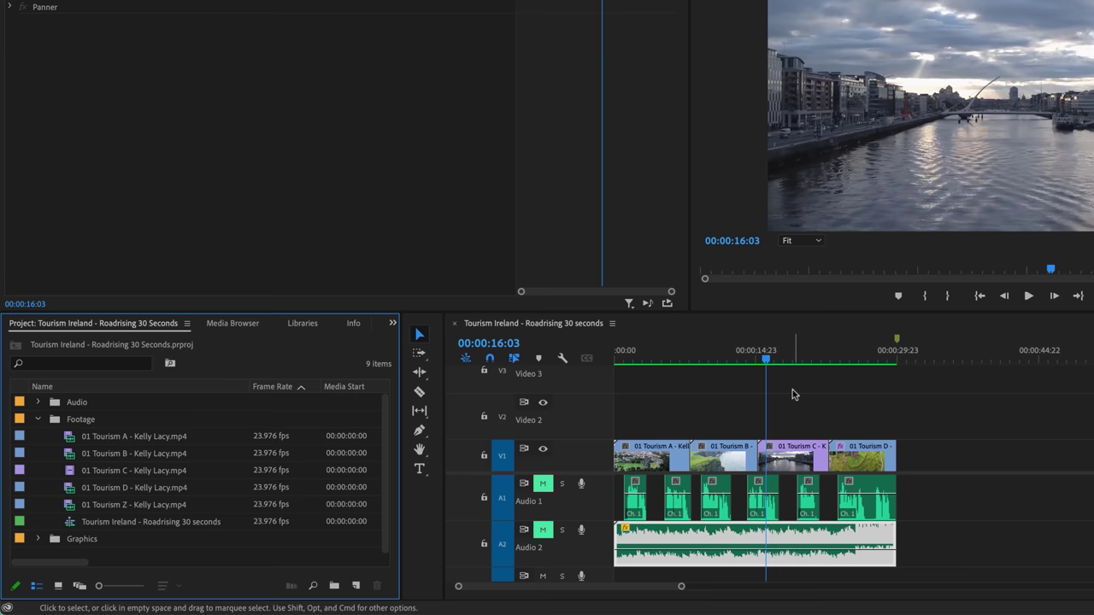
# Step: Open the Audio and Graphics bins in separate tabs to view their files, then close both tabs
pyautogui.click(38, 419)
pyautogui.click(54, 406)
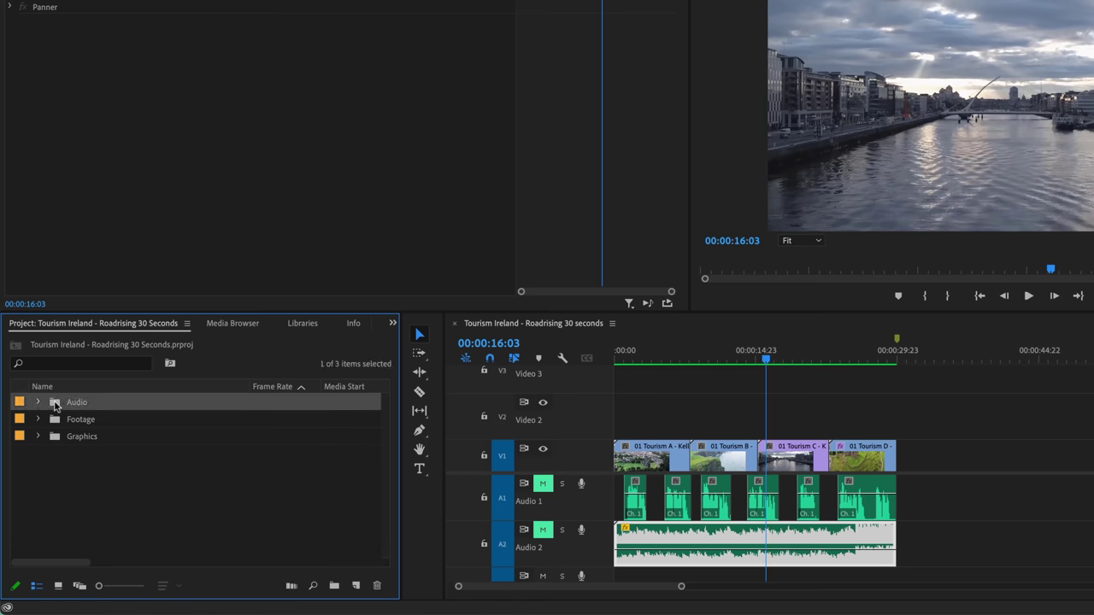
pyautogui.doubleClick(55, 405)
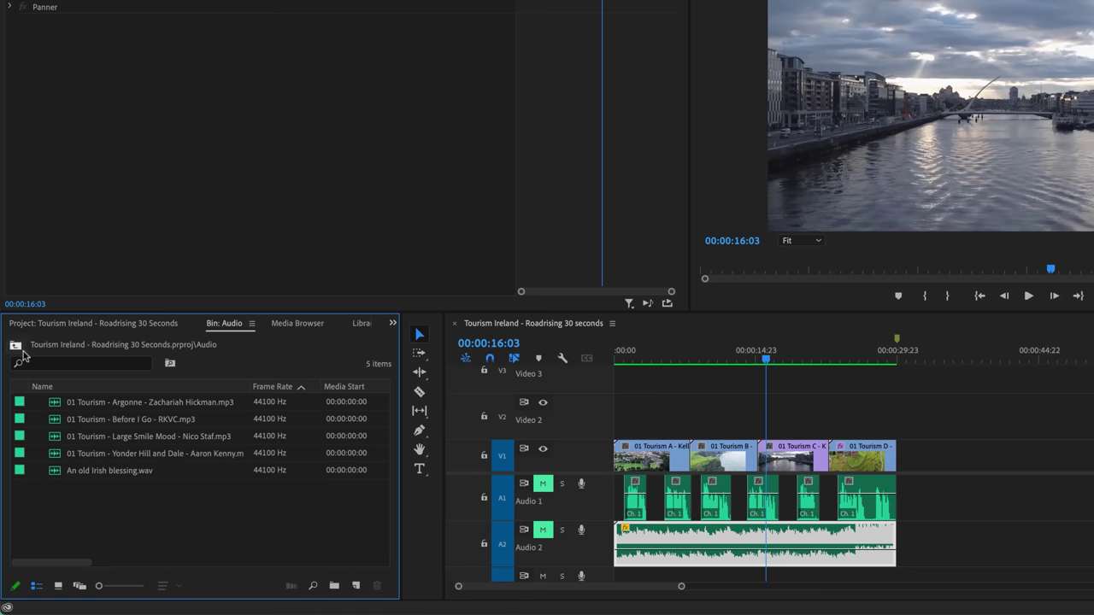
pyautogui.click(151, 330)
pyautogui.doubleClick(57, 440)
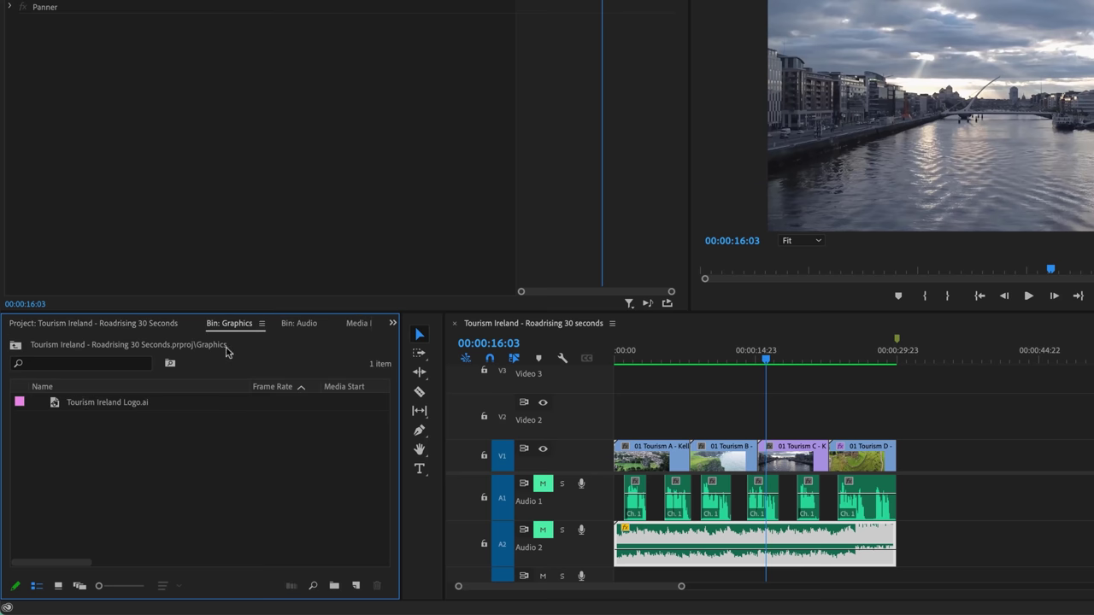
pyautogui.click(314, 326)
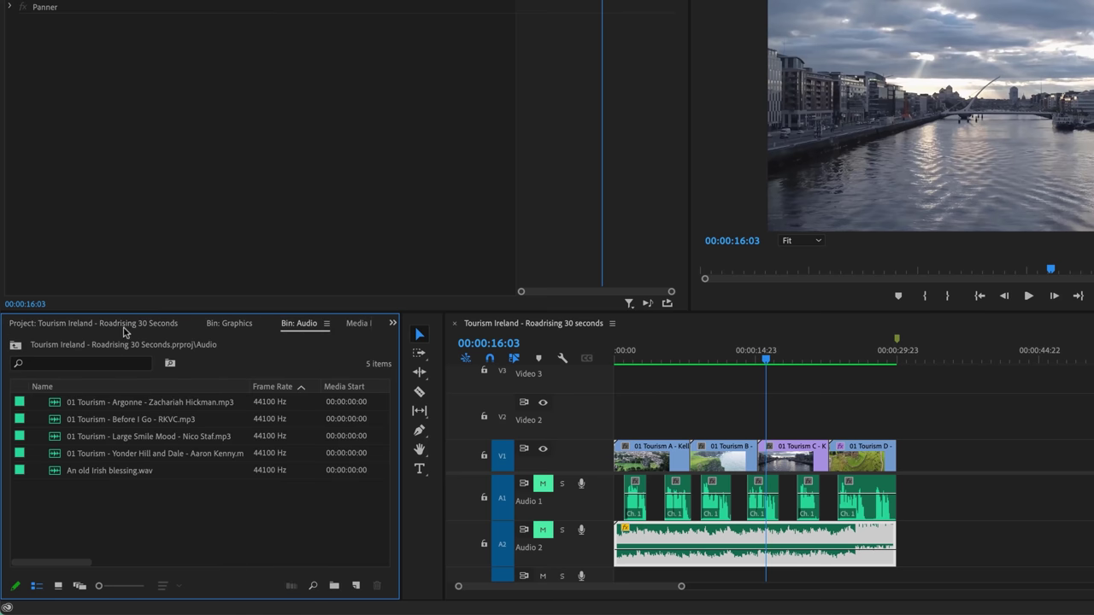
pyautogui.click(230, 325)
pyautogui.click(204, 325)
pyautogui.click(202, 324)
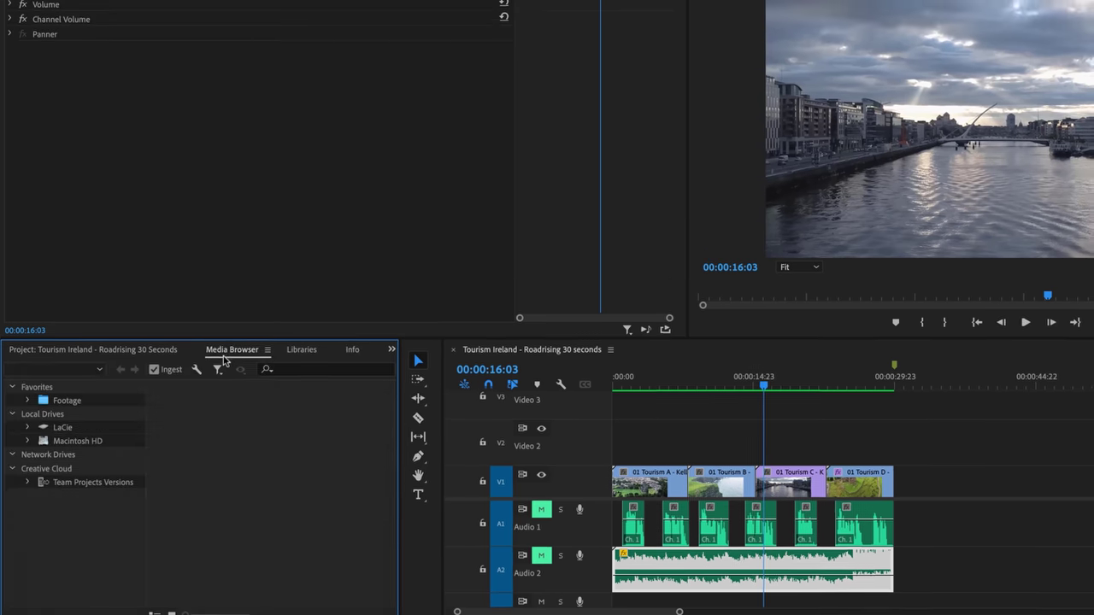
# Step: Set the General preference for bin double-click to Open in place
pyautogui.click(69, 8)
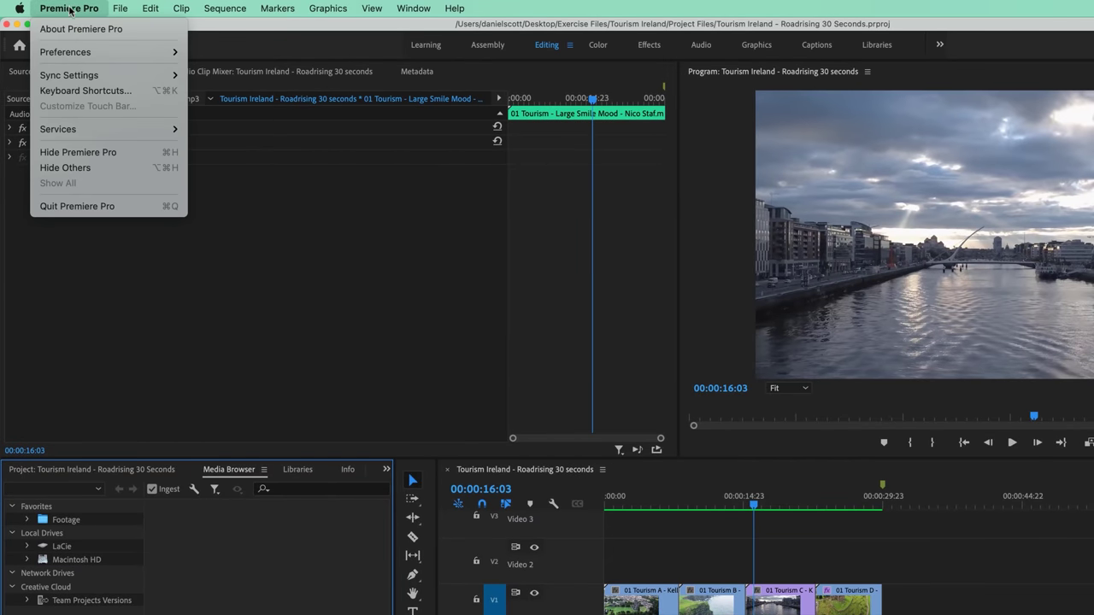
pyautogui.moveTo(98, 55)
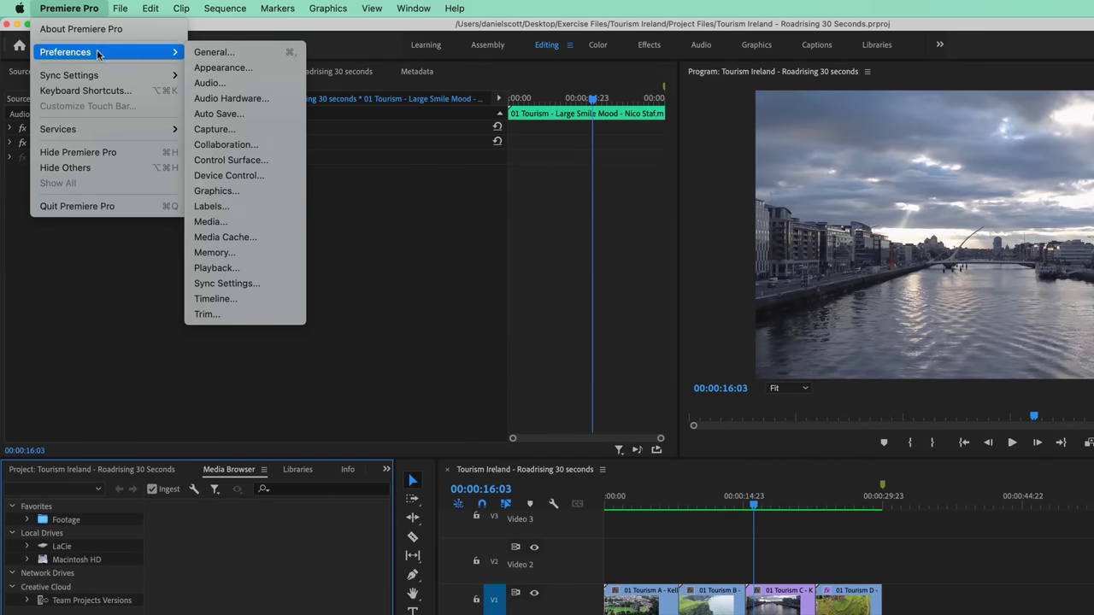
pyautogui.click(209, 57)
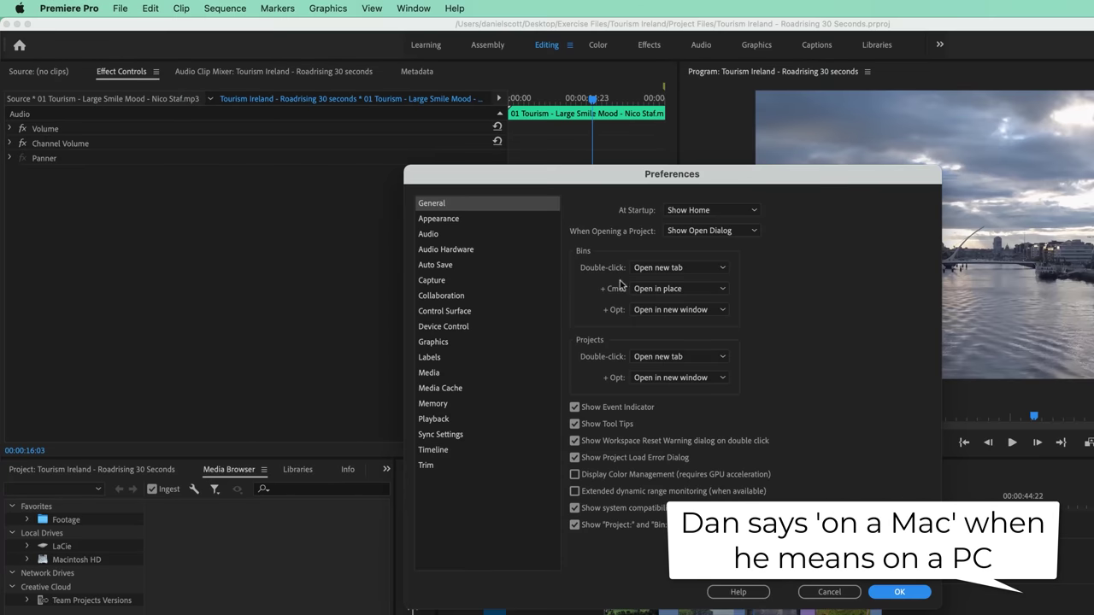
pyautogui.click(651, 268)
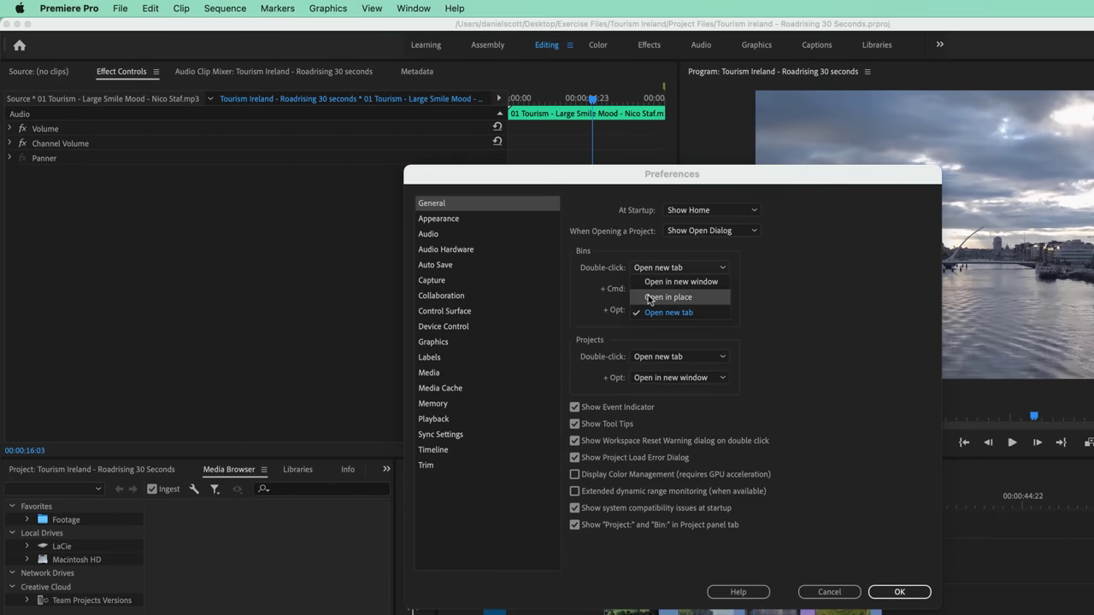
pyautogui.click(650, 297)
pyautogui.click(900, 591)
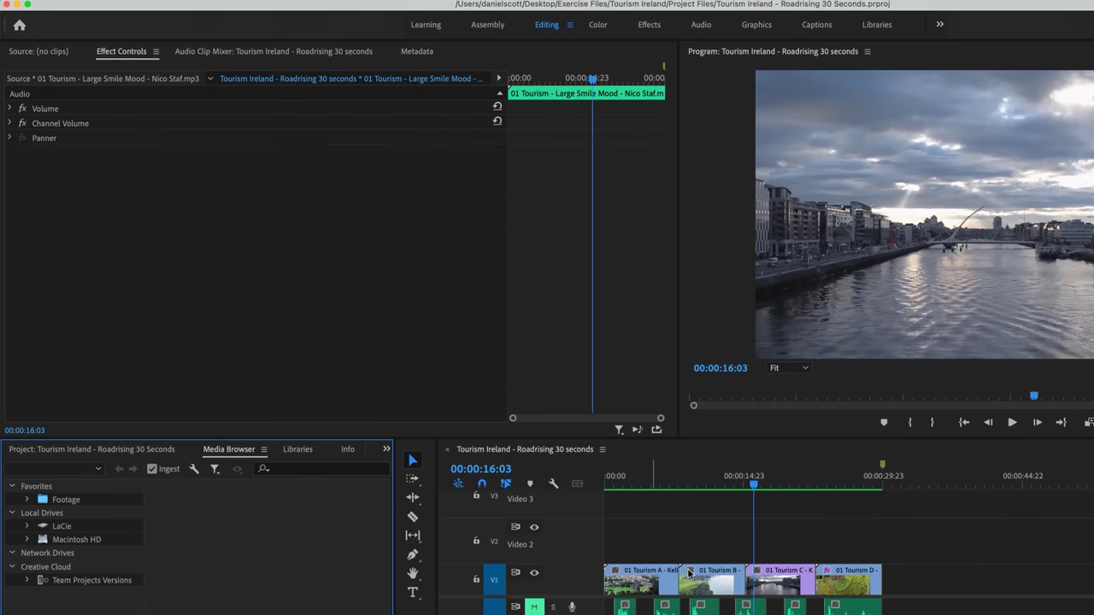
# Step: Test the setting by opening the Footage and Audio bins in place and returning to the top level
pyautogui.click(56, 340)
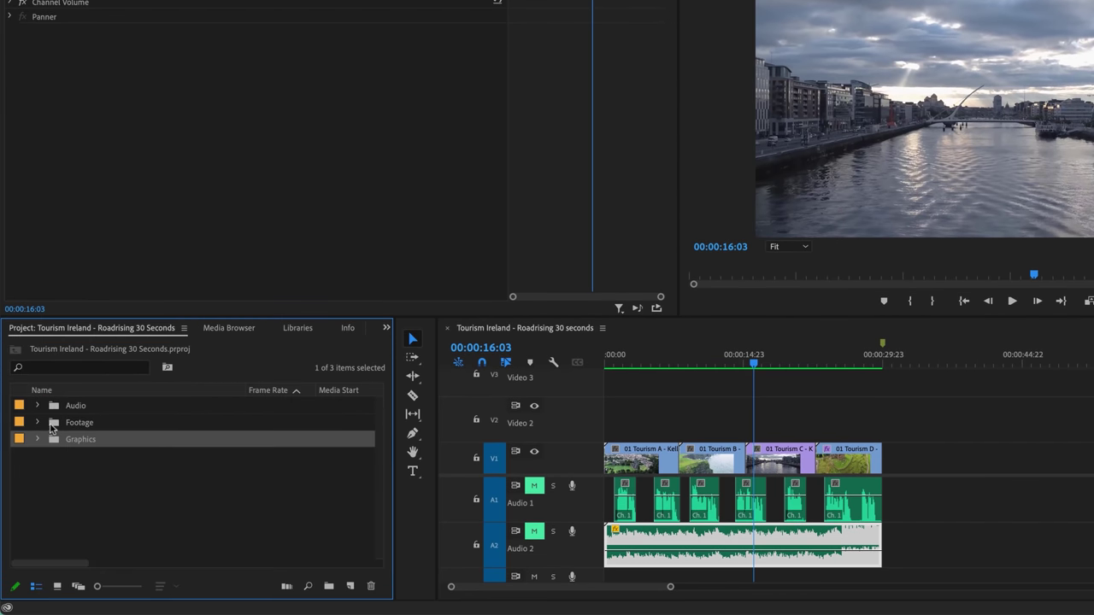
pyautogui.doubleClick(53, 434)
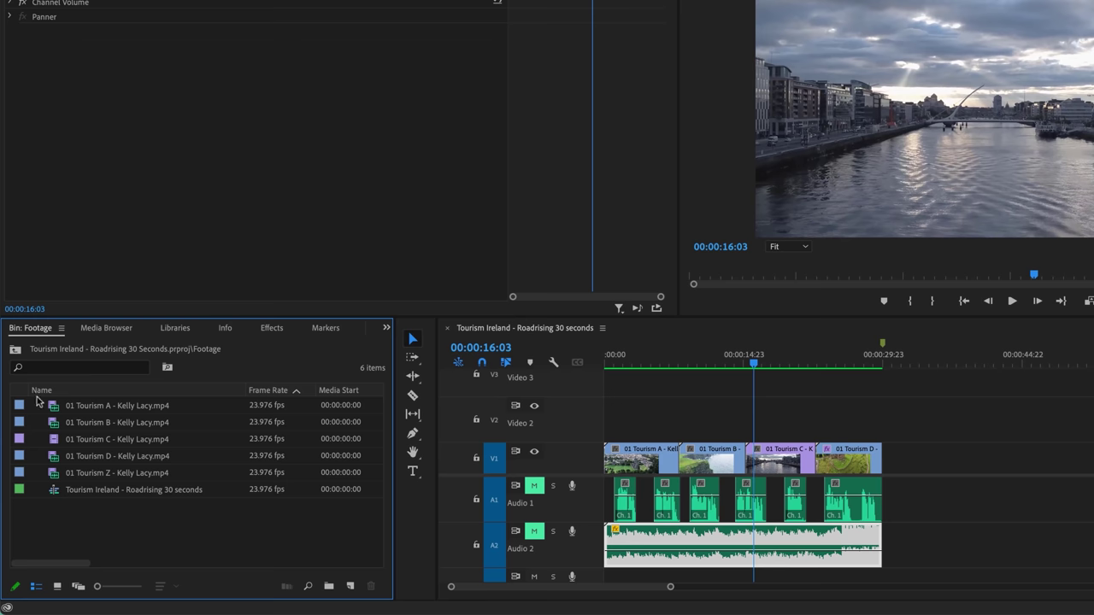
pyautogui.click(14, 348)
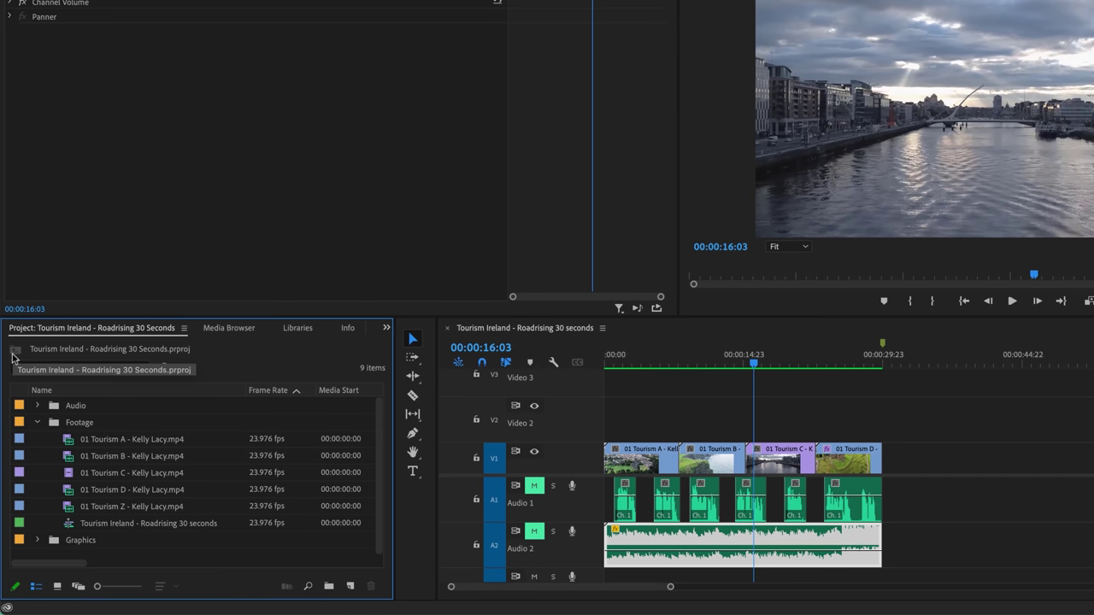
pyautogui.doubleClick(49, 408)
pyautogui.click(15, 349)
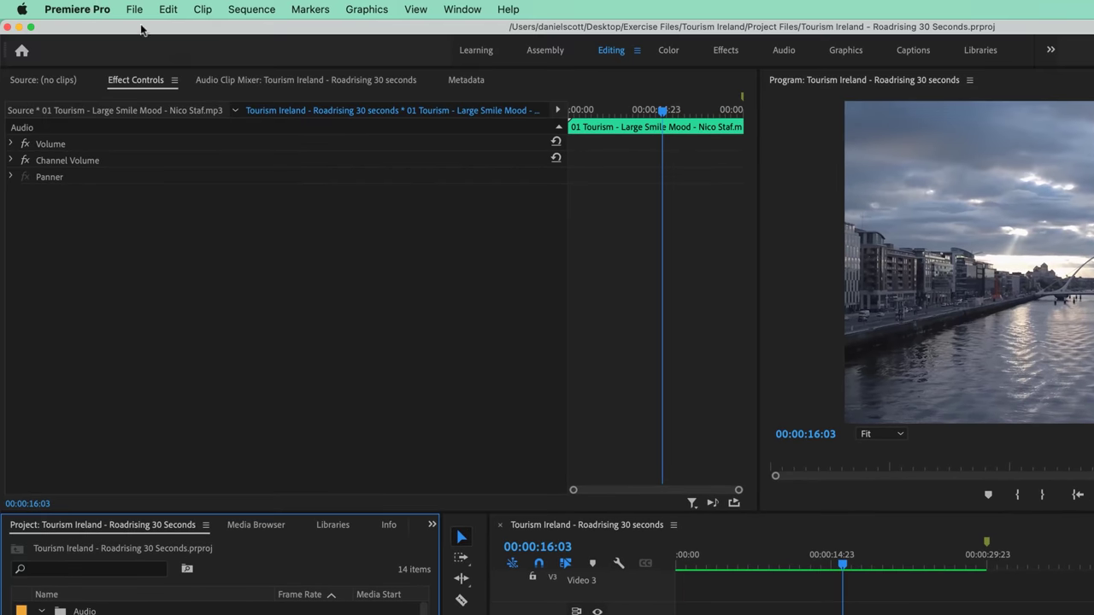
pyautogui.click(77, 8)
pyautogui.moveTo(124, 61)
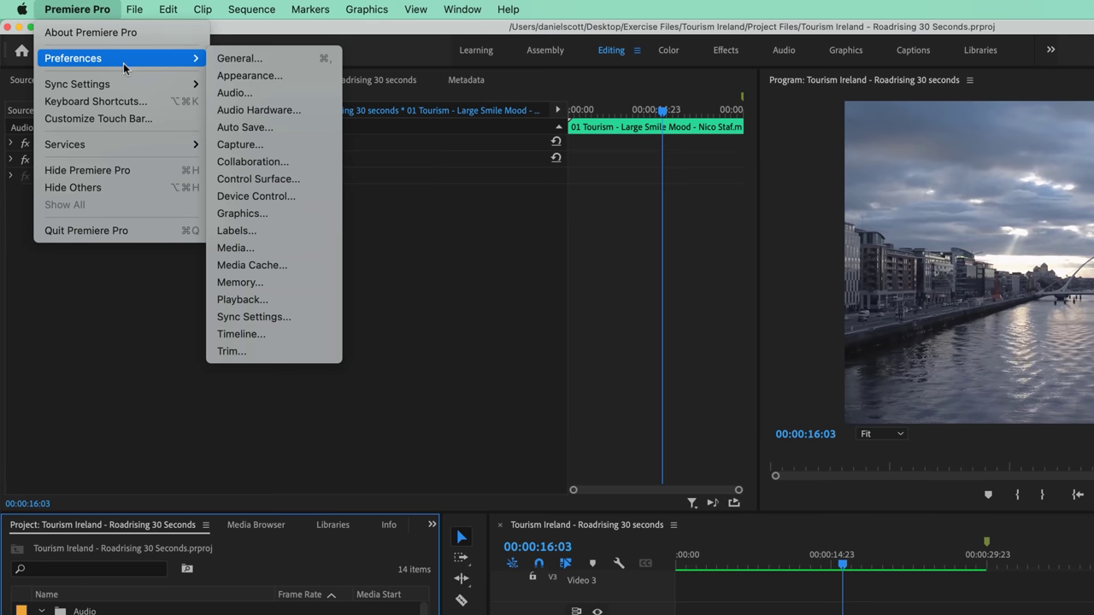
pyautogui.click(251, 130)
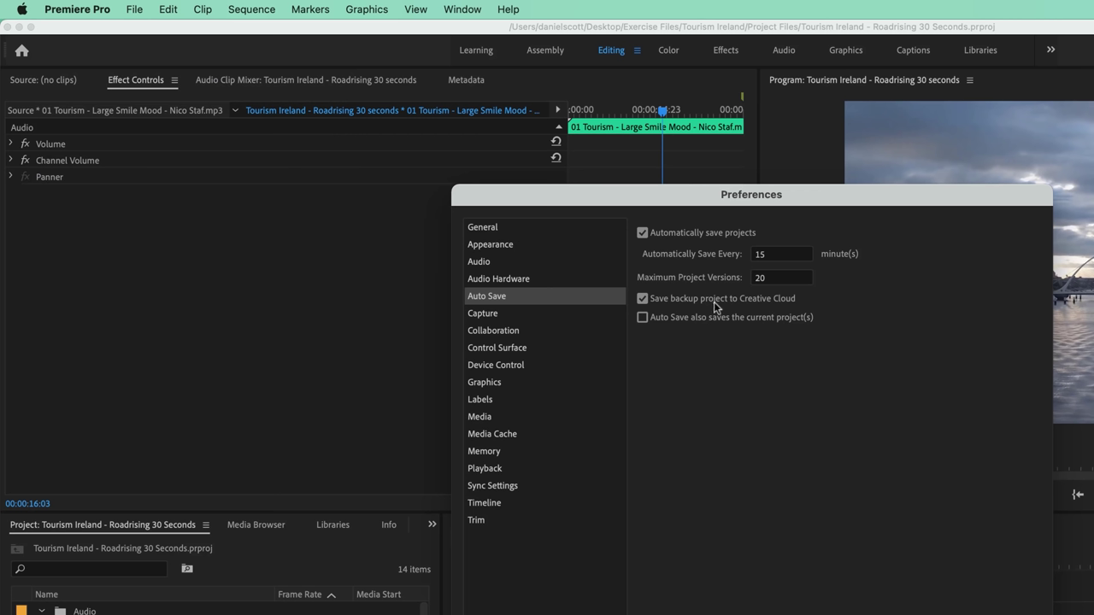
pyautogui.click(714, 307)
pyautogui.click(677, 309)
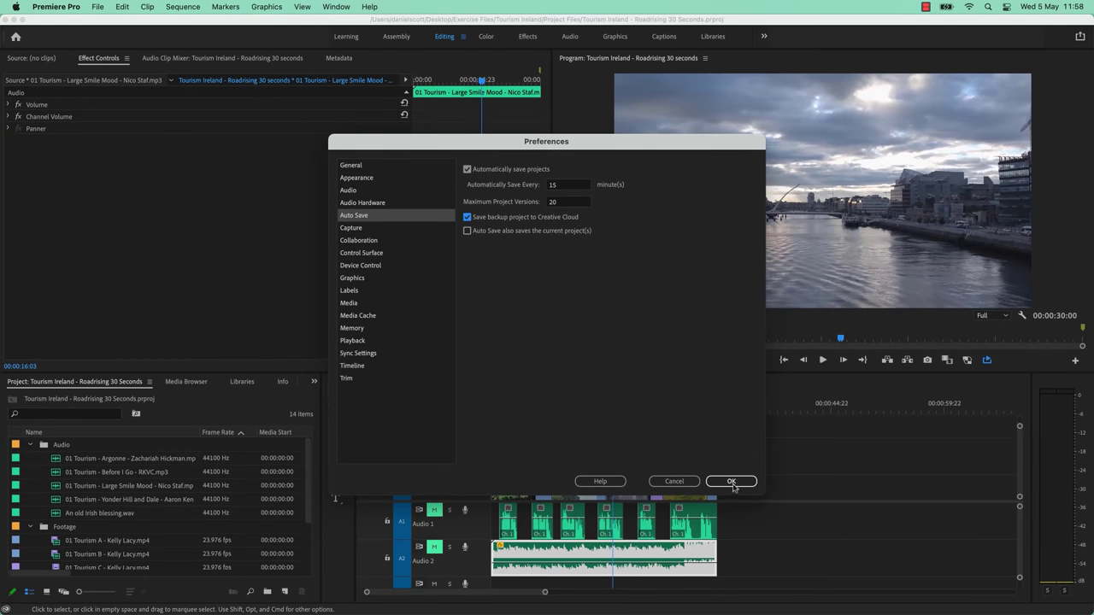
pyautogui.click(731, 481)
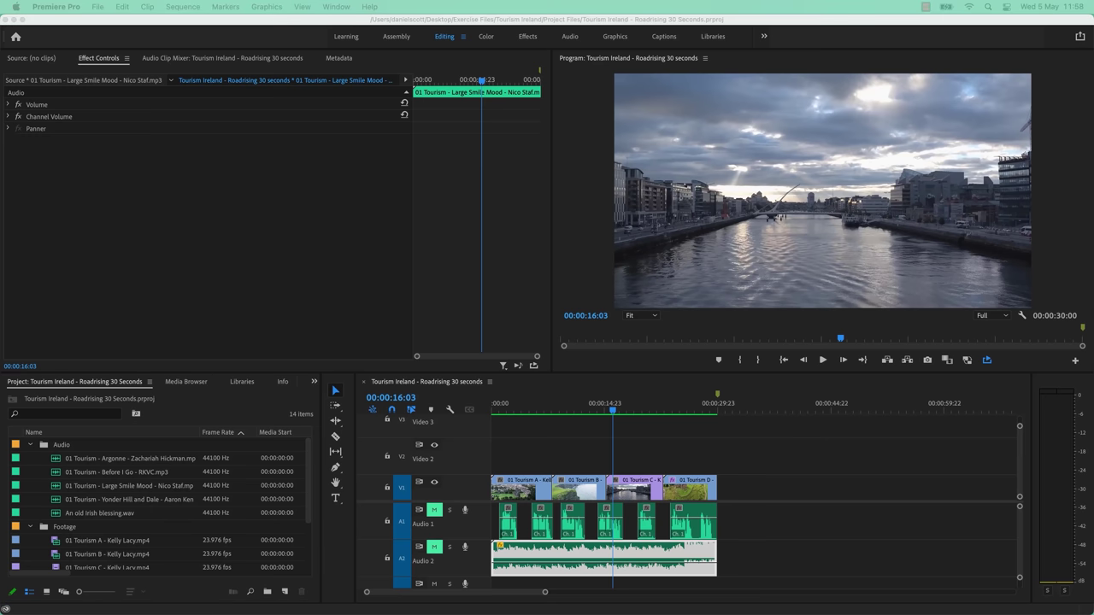
# Step: On the Creative Cloud website, open Your work > Premiere Pro > 15.0 > the Auto-Save backups folder
pyautogui.press('super+Tab')
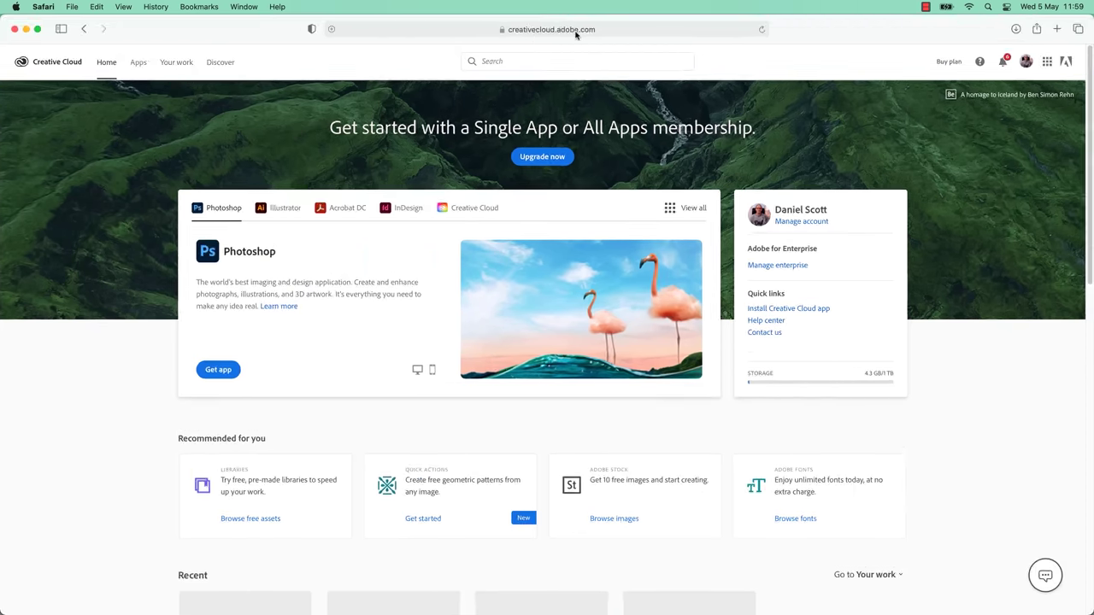
pyautogui.click(177, 63)
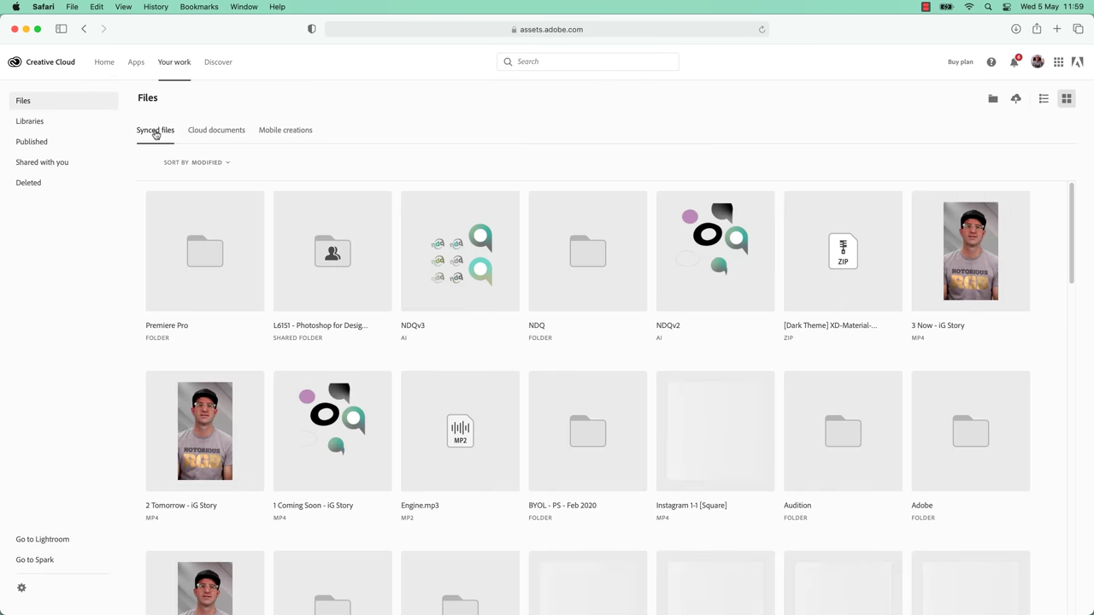
pyautogui.click(217, 255)
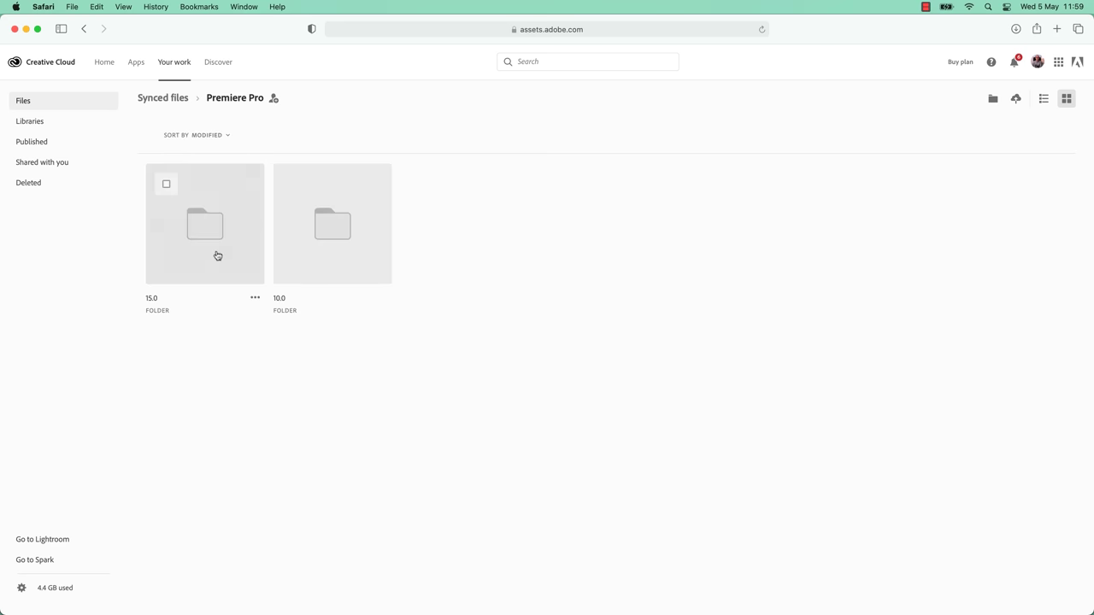
pyautogui.click(201, 231)
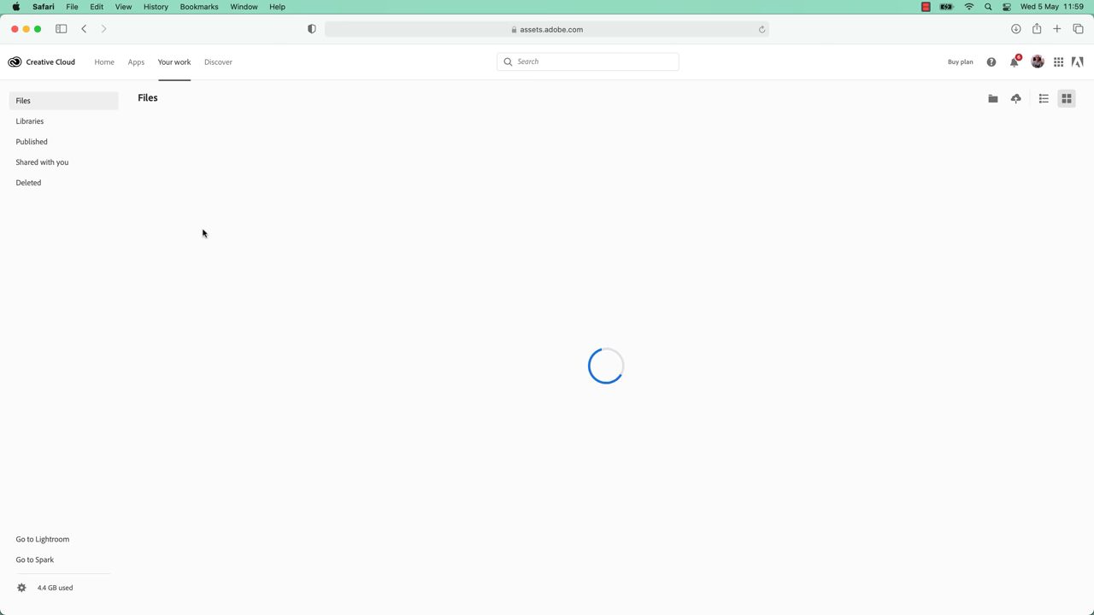
pyautogui.click(208, 230)
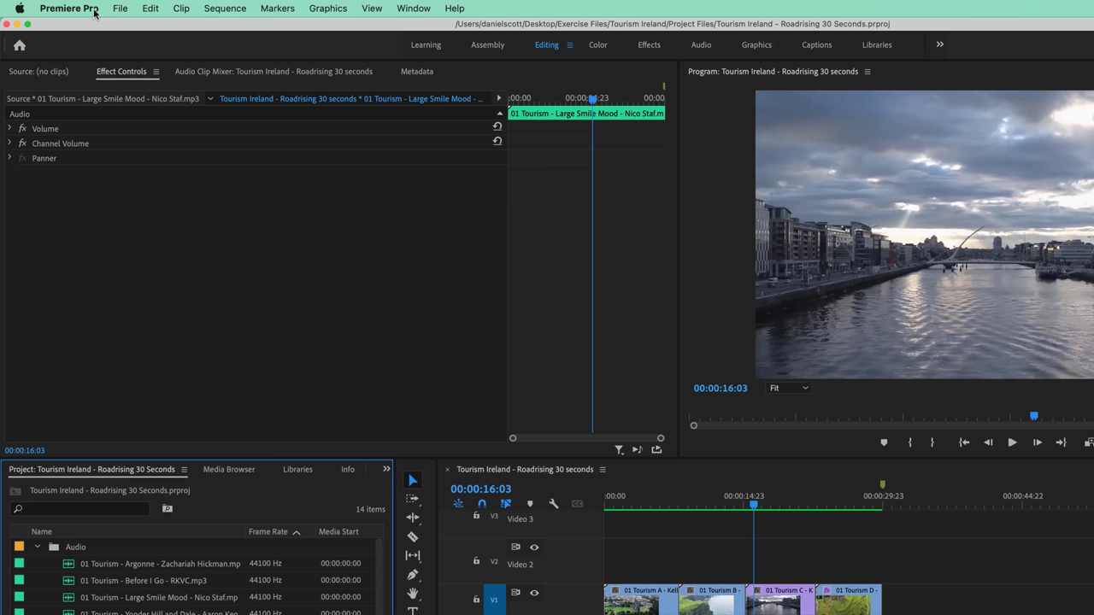
# Step: Uncheck 'Show system compatibility issues at startup' in the General preferences and confirm
pyautogui.click(95, 12)
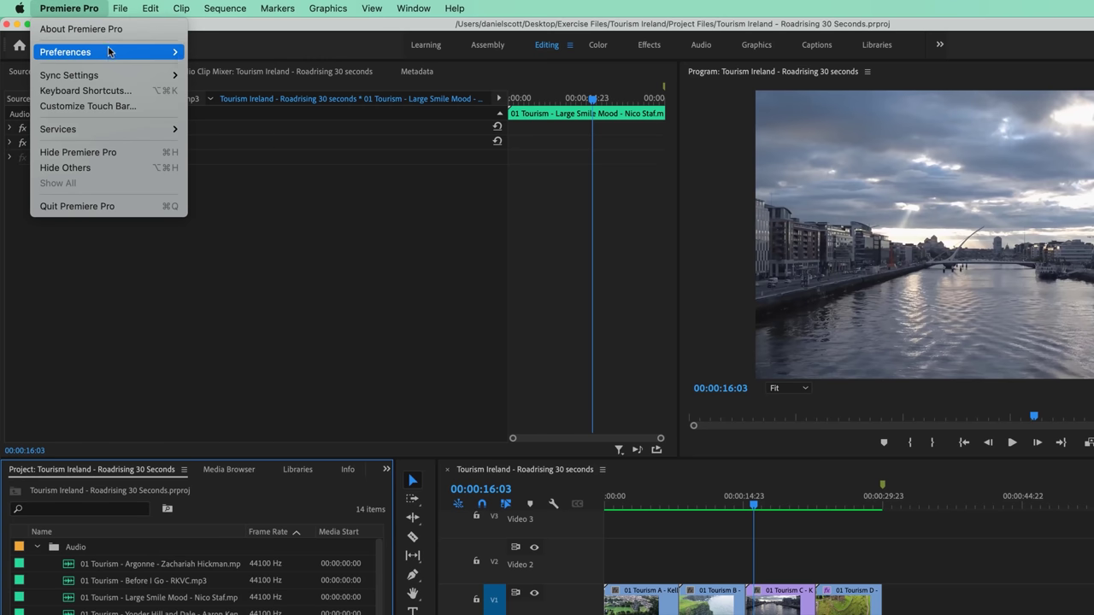
pyautogui.moveTo(109, 52)
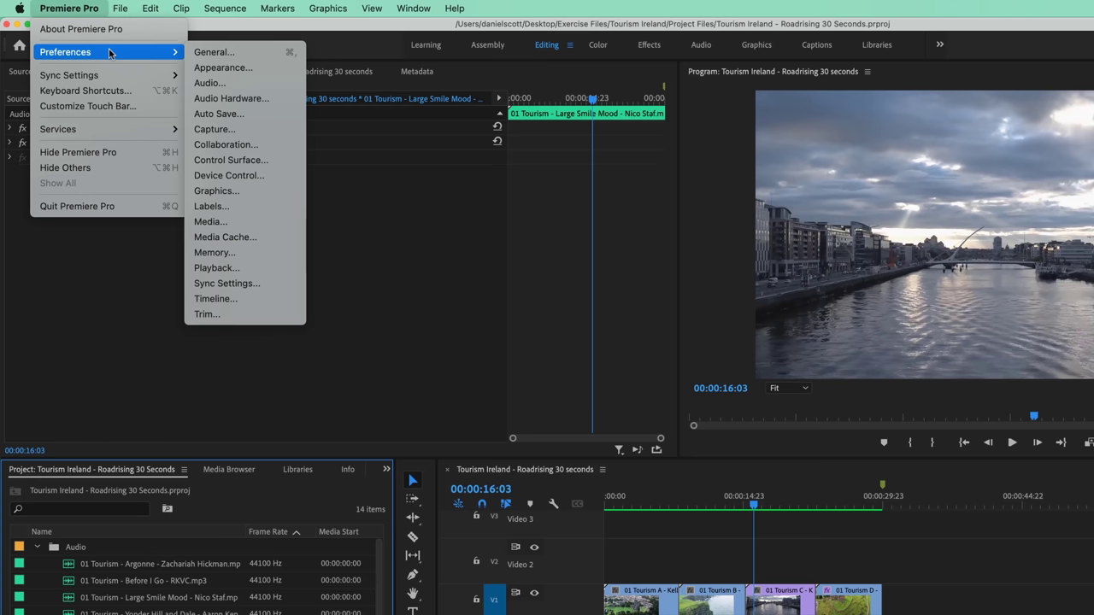
pyautogui.click(227, 53)
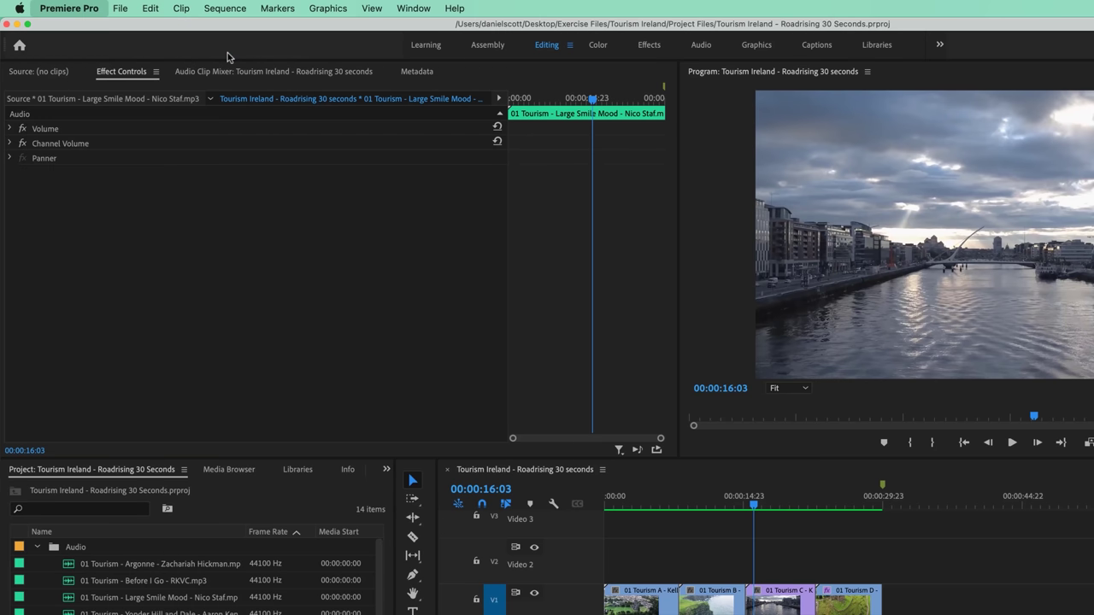
pyautogui.click(610, 512)
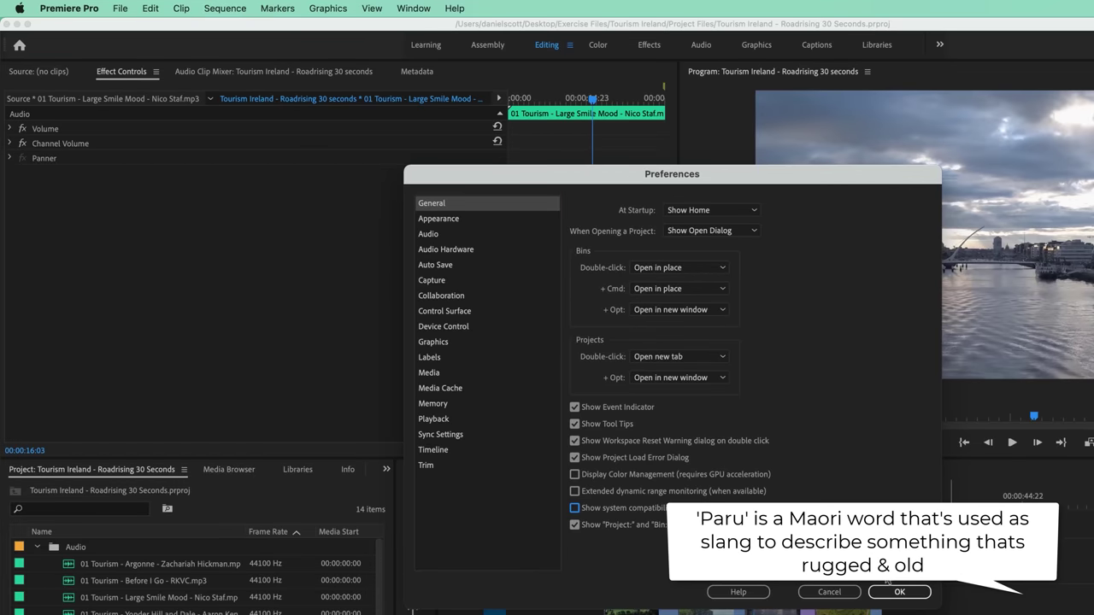
pyautogui.click(880, 593)
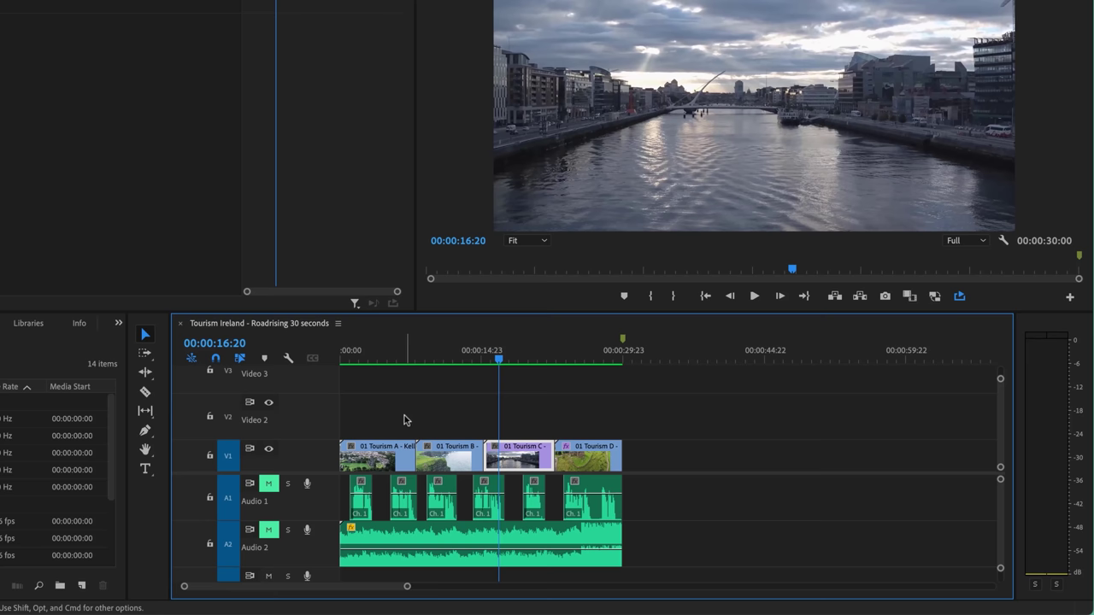
# Step: Click through several shots on the timeline ruler, leaving the playhead at 00:00:10:12 in Tourism B
pyautogui.click(446, 360)
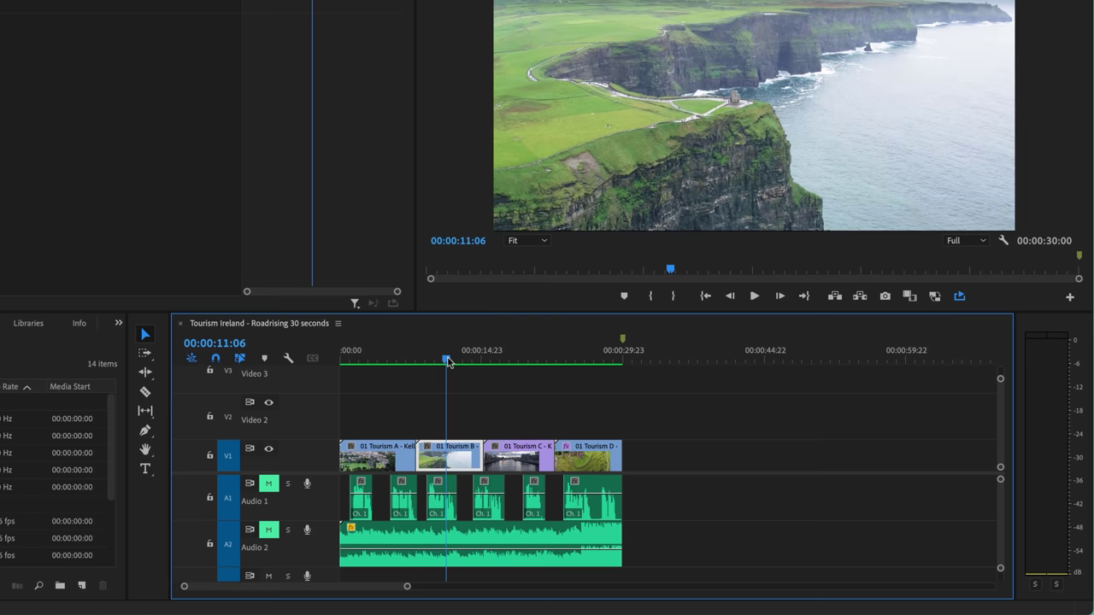
pyautogui.click(501, 360)
pyautogui.click(574, 360)
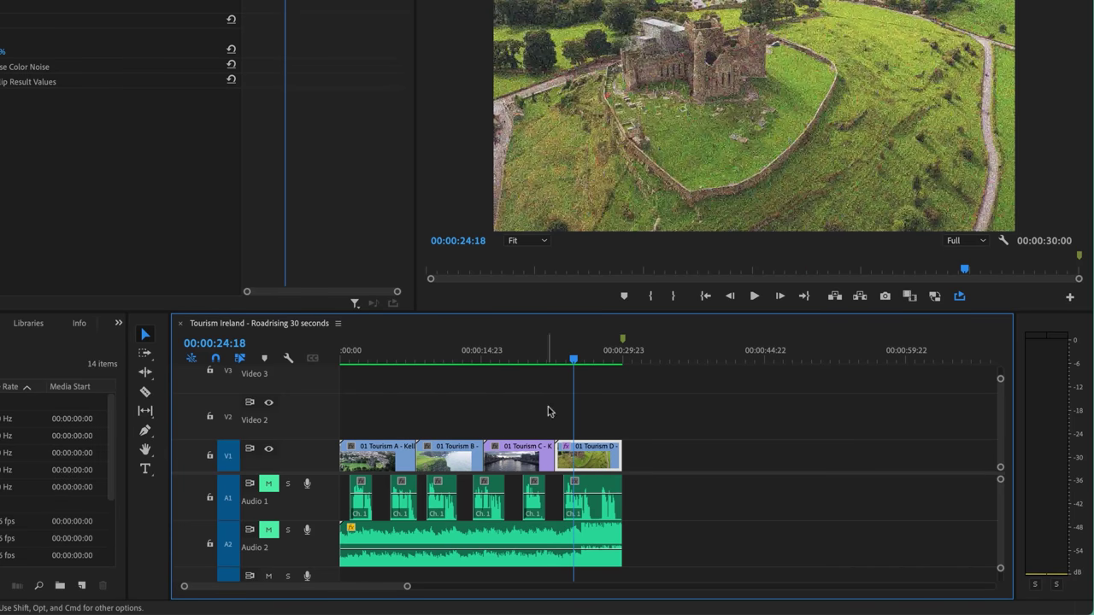
pyautogui.click(524, 359)
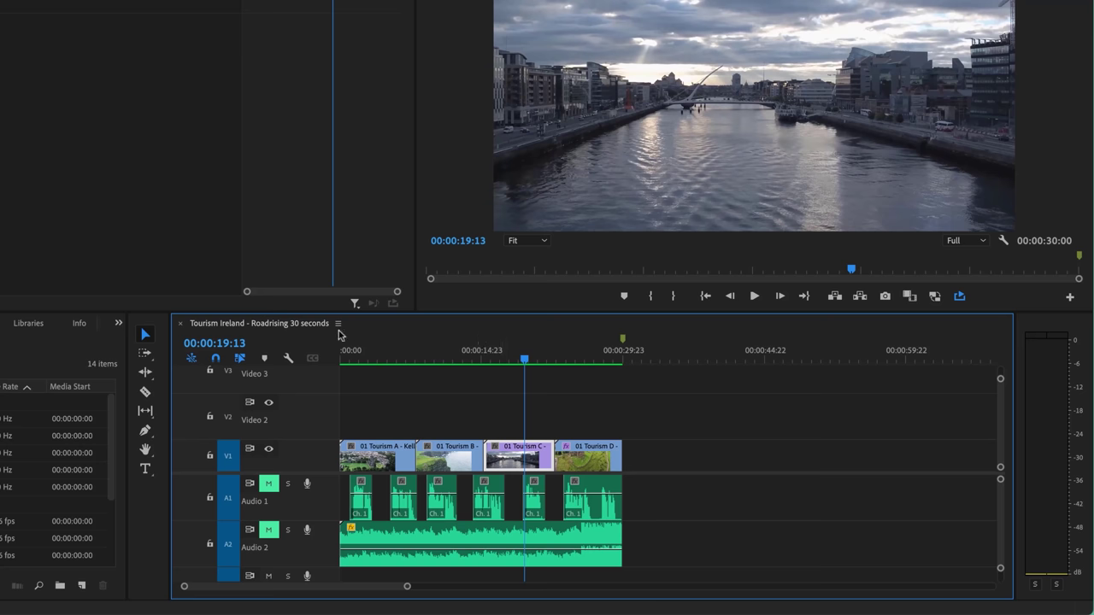
pyautogui.click(447, 359)
pyautogui.click(369, 359)
pyautogui.click(440, 360)
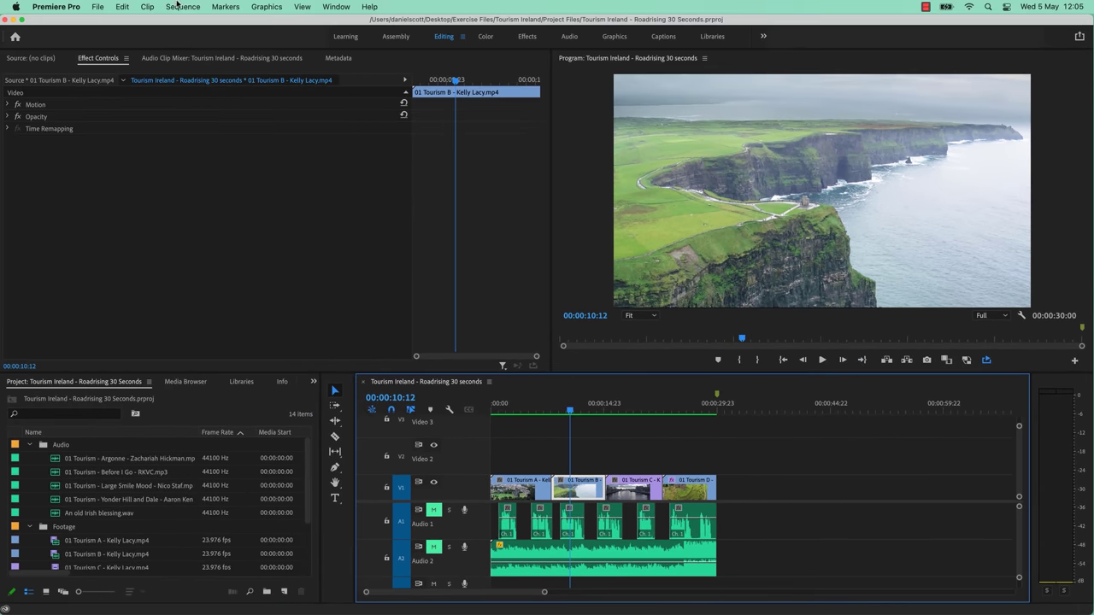
# Step: Enable Sequence > Selection Follows Playhead and scrub into clips C and D to test it
pyautogui.click(184, 7)
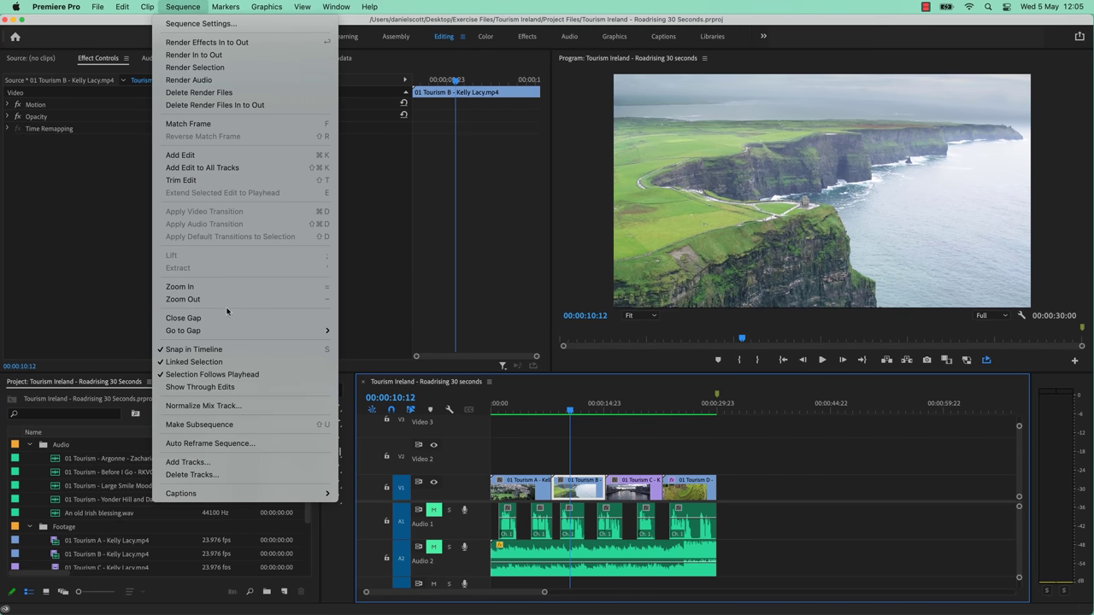
pyautogui.click(192, 374)
pyautogui.click(622, 409)
pyautogui.moveTo(664, 408); pyautogui.dragTo(503, 440)
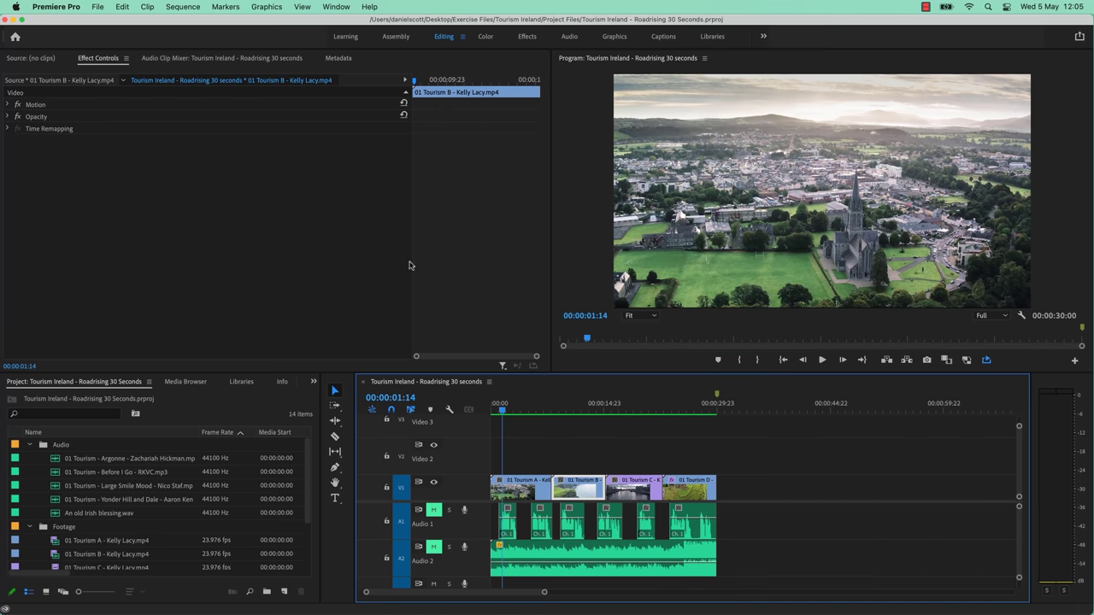
pyautogui.click(182, 6)
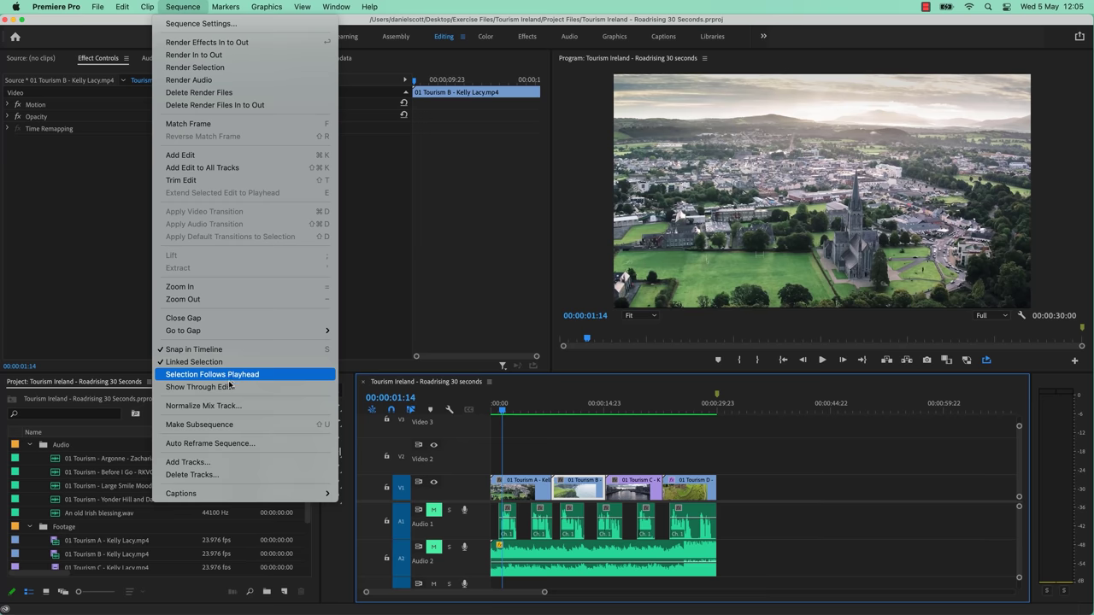
pyautogui.click(229, 380)
pyautogui.moveTo(502, 411); pyautogui.dragTo(648, 412)
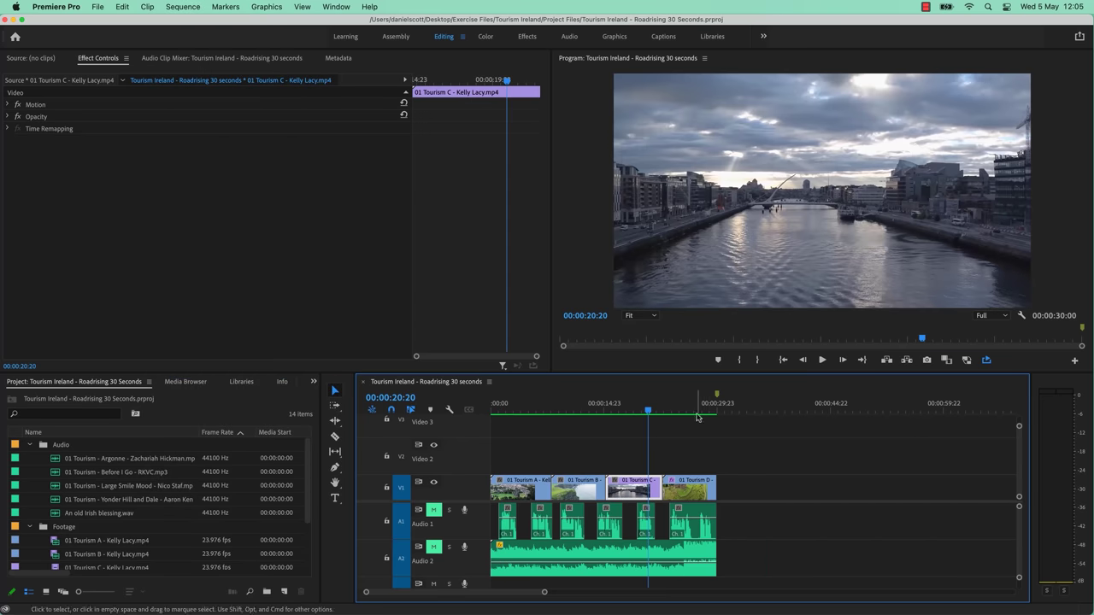
pyautogui.click(691, 412)
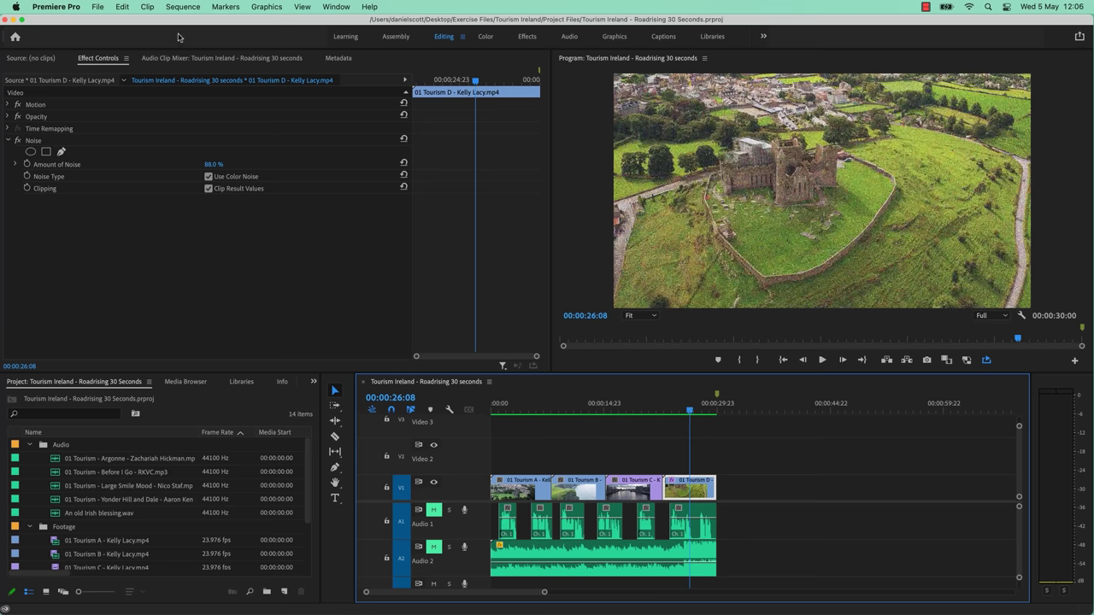
# Step: Toggle Selection Follows Playhead again and zoom the timeline to fit the whole sequence with backslash
pyautogui.click(182, 6)
pyautogui.click(206, 375)
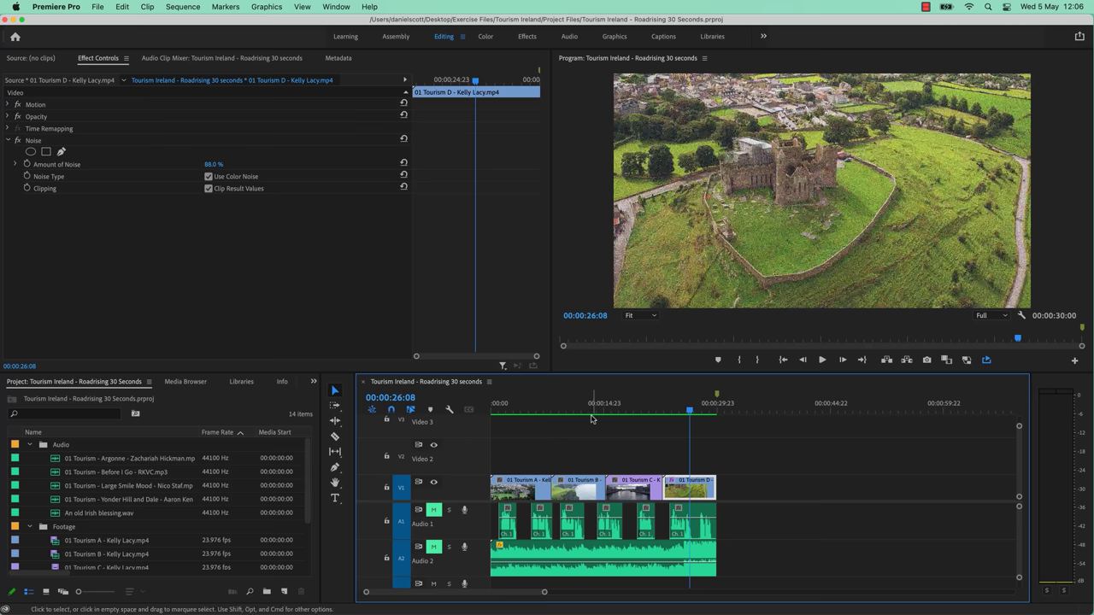
pyautogui.press('\\')
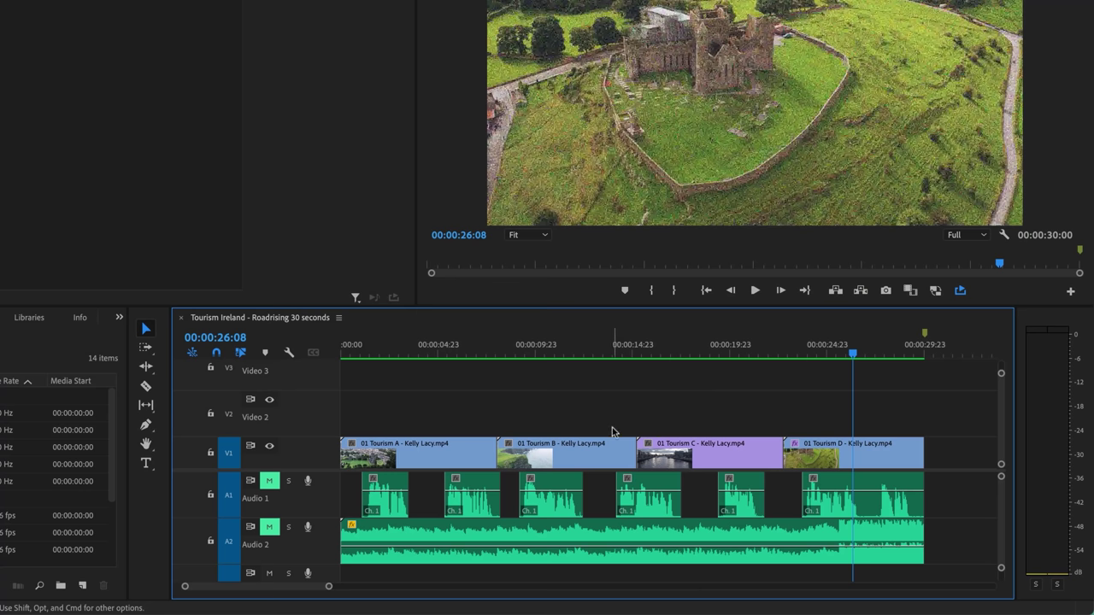
pyautogui.scroll(1, 612, 431)
pyautogui.scroll(-2, 605, 530)
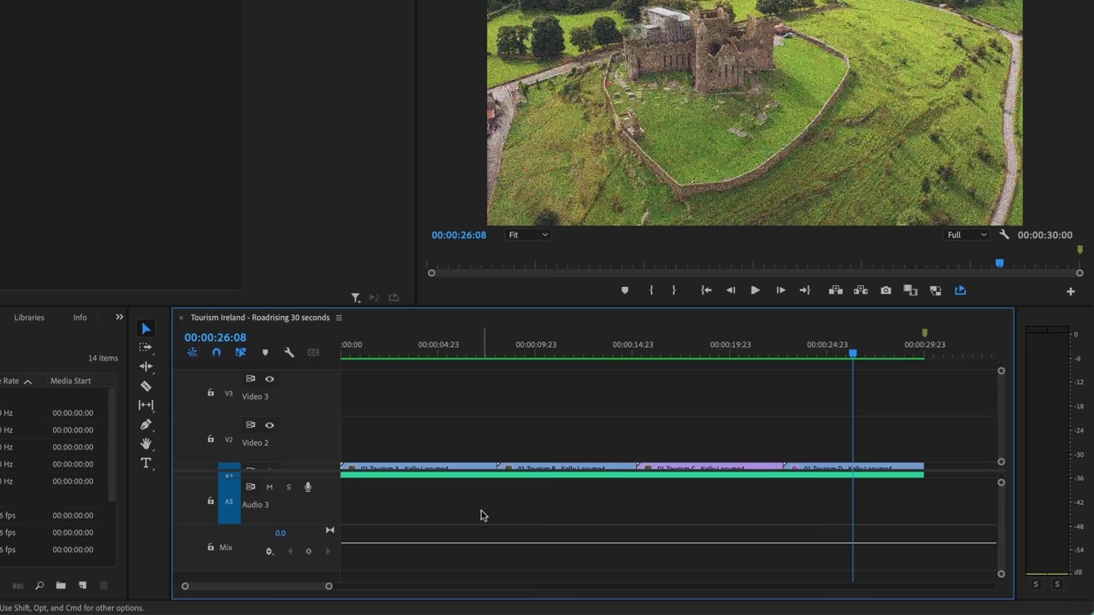
pyautogui.scroll(-1, 1000, 457)
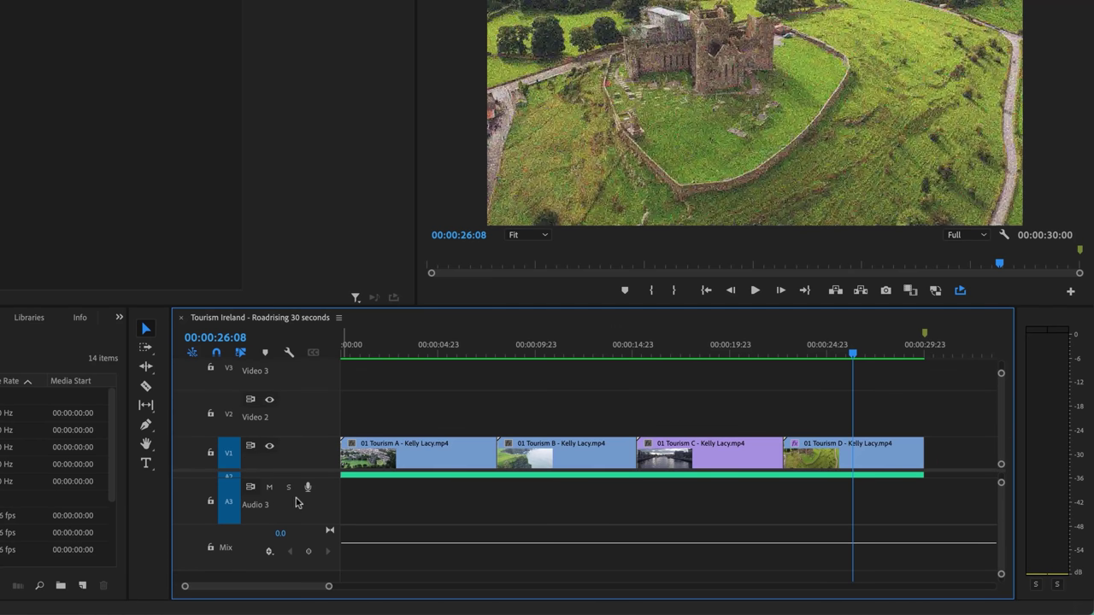
pyautogui.scroll(1, 556, 418)
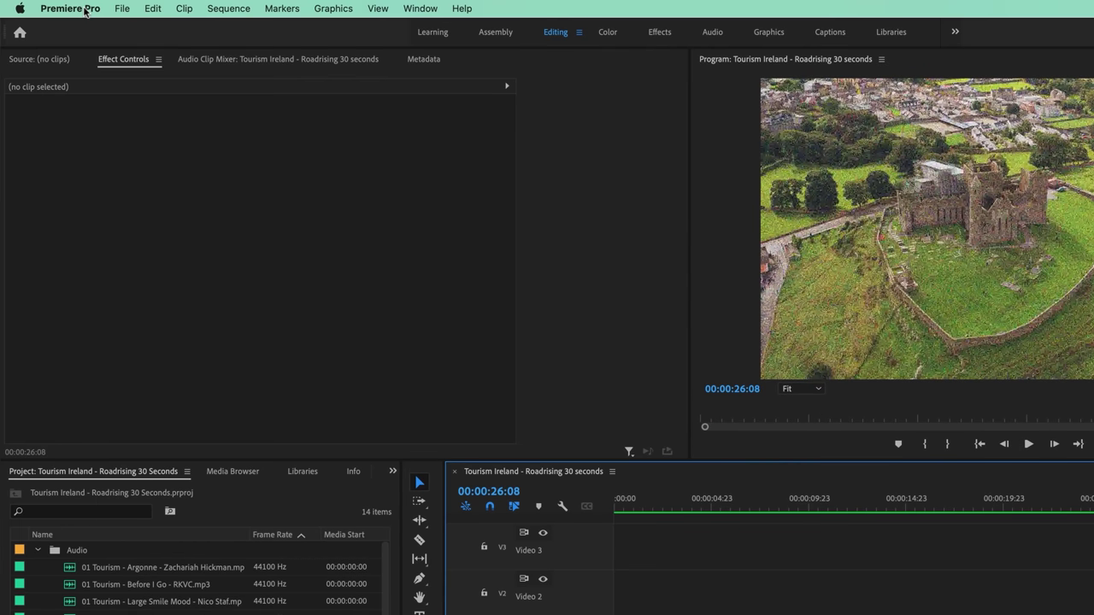
# Step: Set Timeline Mouse Scrolling to Horizontal in the Timeline preferences, then test scrolling over the timeline
pyautogui.click(84, 10)
pyautogui.moveTo(112, 56)
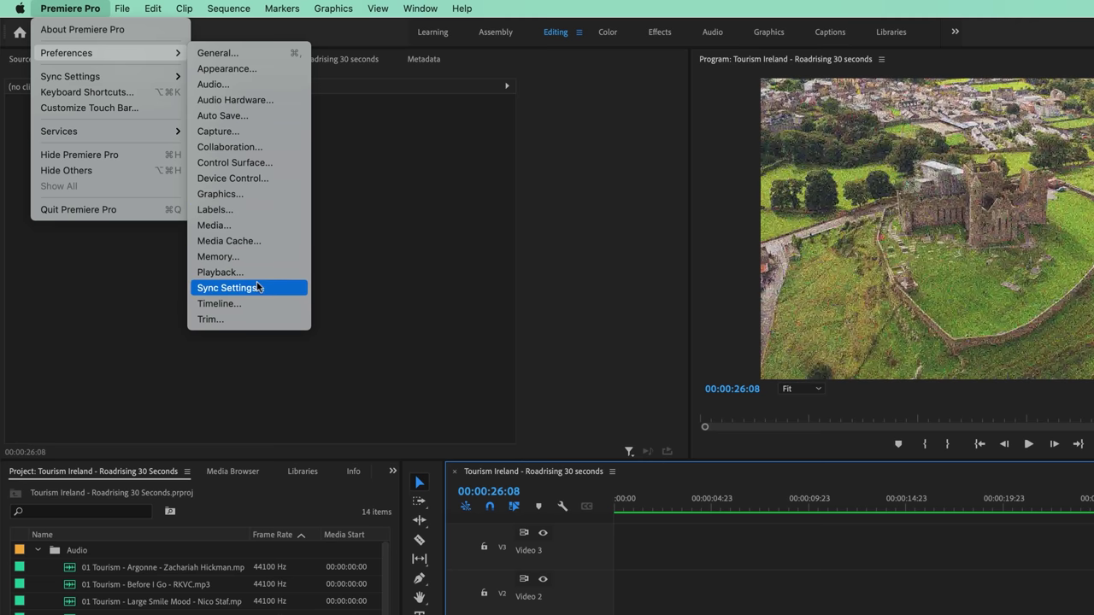
pyautogui.click(237, 306)
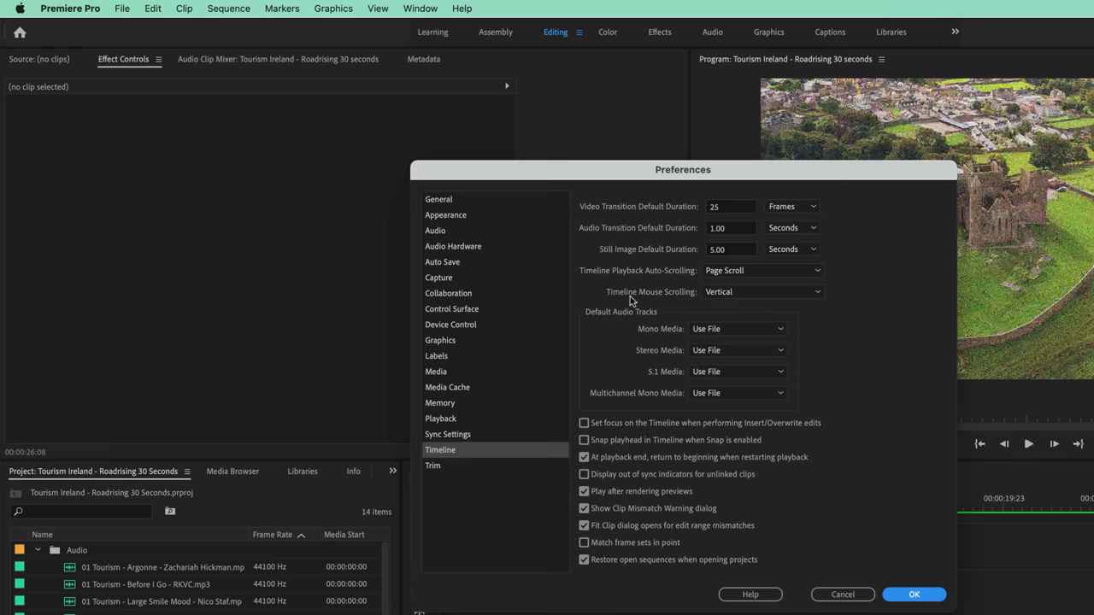
pyautogui.click(743, 299)
pyautogui.click(752, 308)
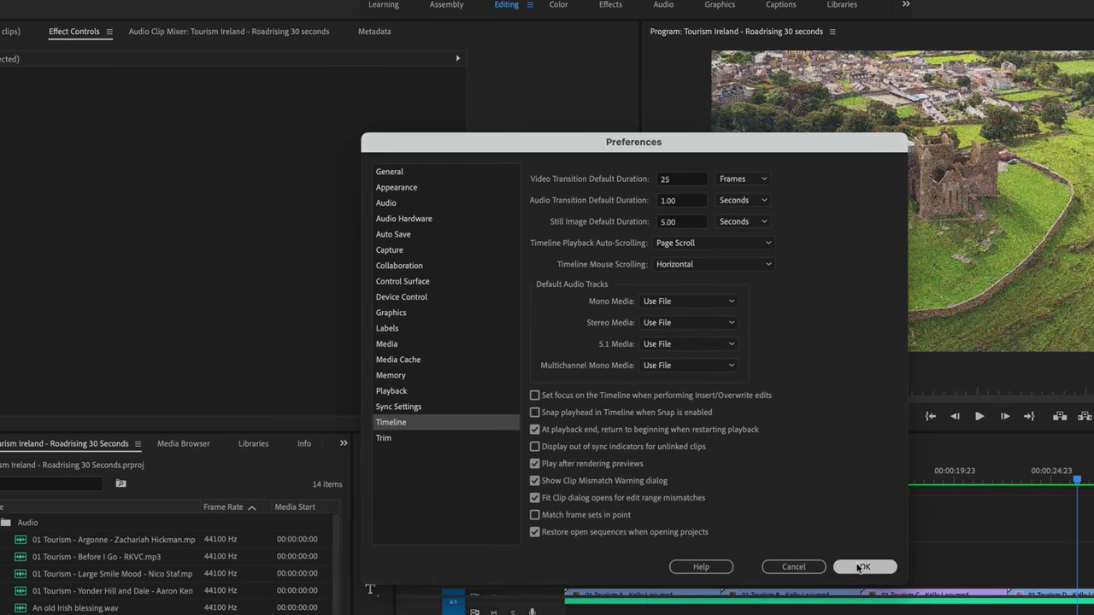
pyautogui.click(914, 594)
pyautogui.scroll(-5, 659, 441)
pyautogui.scroll(5, 662, 441)
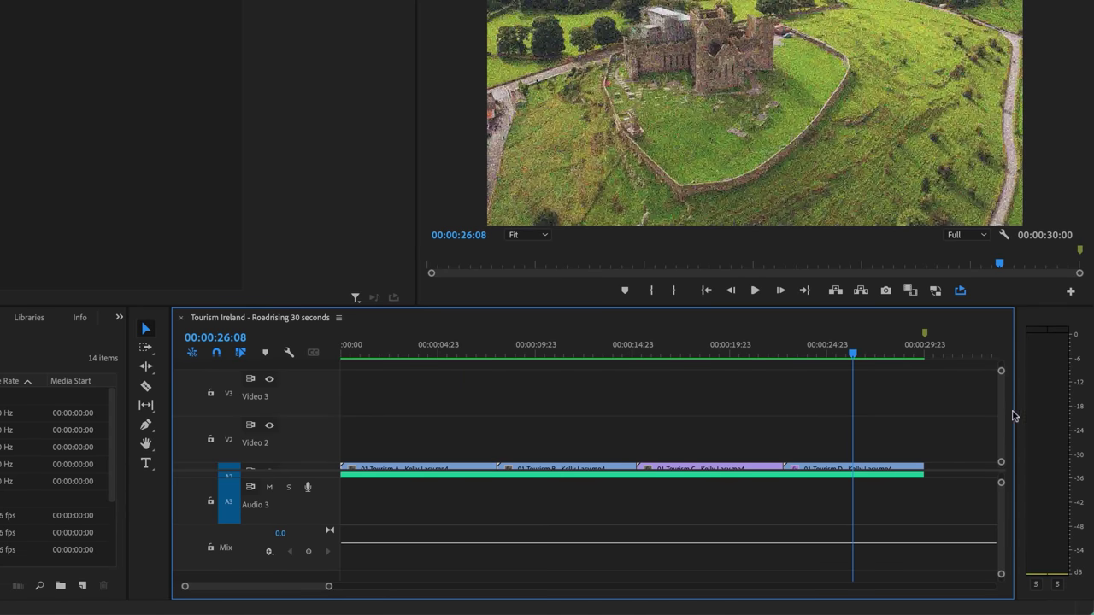
# Step: Scroll the timeline, then place the playhead at 00:00:15:14 at the start of clip C
pyautogui.scroll(-1, 1006, 410)
pyautogui.scroll(3, 1004, 547)
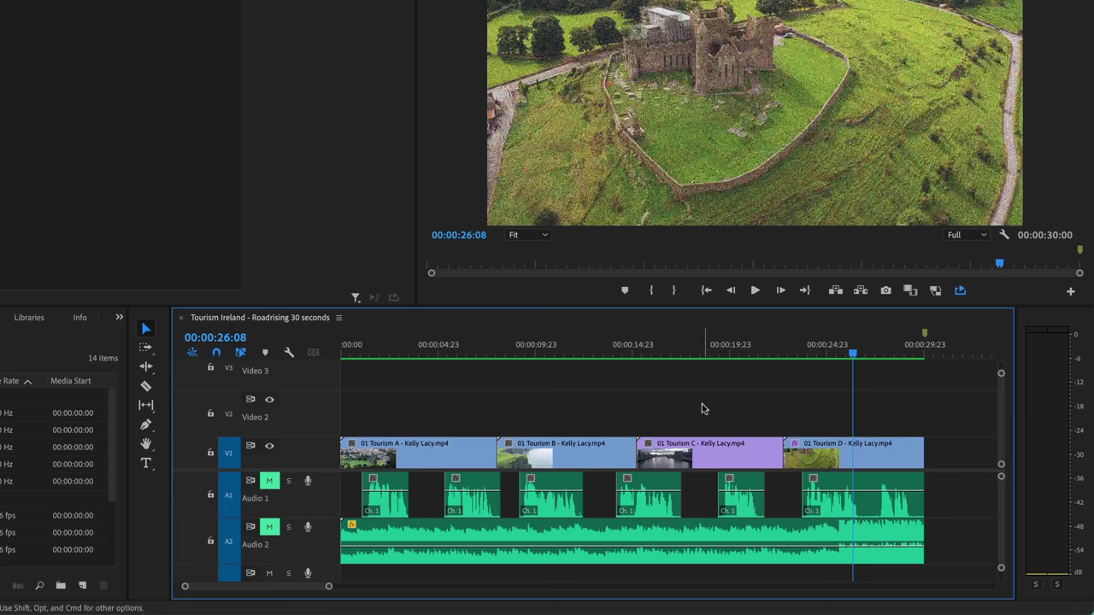
pyautogui.scroll(-5, 708, 406)
pyautogui.scroll(5, 707, 416)
pyautogui.scroll(1, 542, 402)
pyautogui.scroll(-1, 544, 406)
pyautogui.scroll(-3, 583, 526)
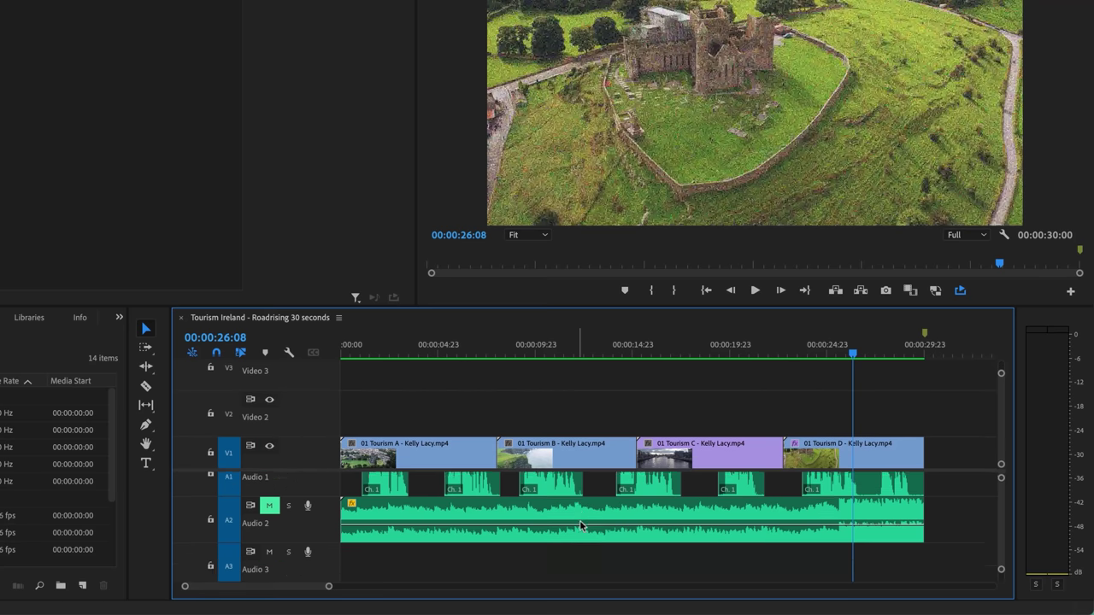
pyautogui.scroll(3, 612, 494)
pyautogui.scroll(1, 622, 422)
pyautogui.scroll(-1, 622, 424)
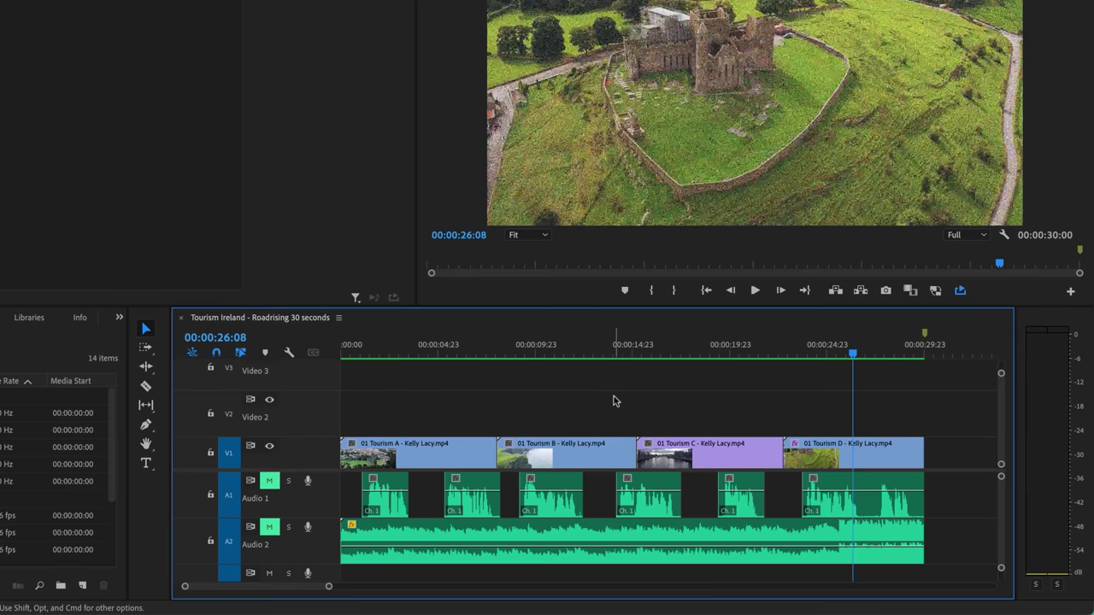
pyautogui.click(644, 420)
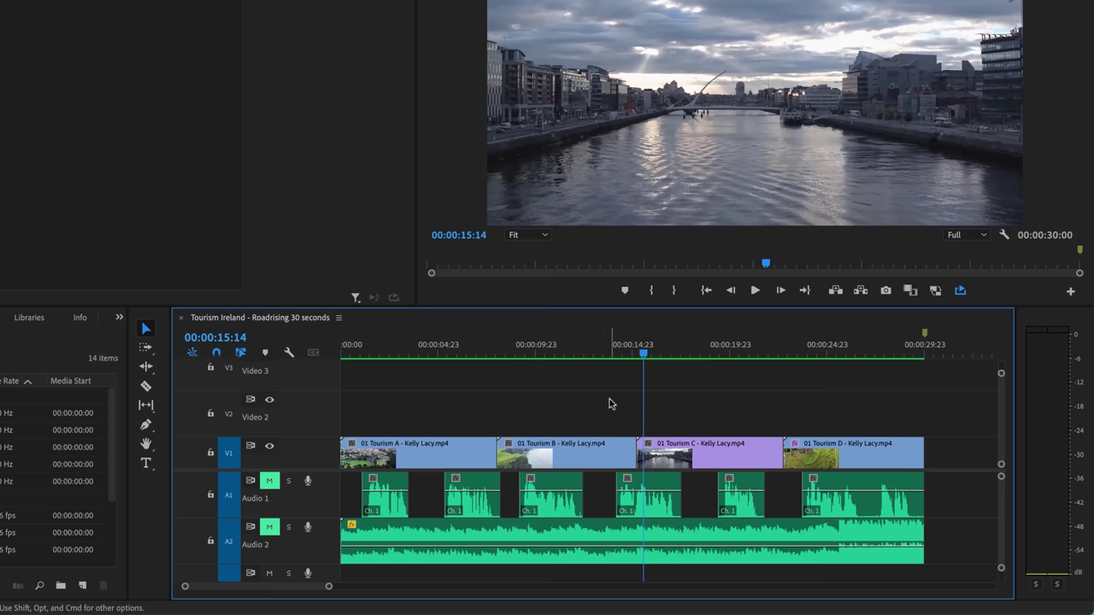
# Step: Scroll the timeline up, down, left and right to test horizontal mouse scrolling
pyautogui.keyDown('alt'); pyautogui.scroll(3, 655, 433); pyautogui.keyUp('alt')
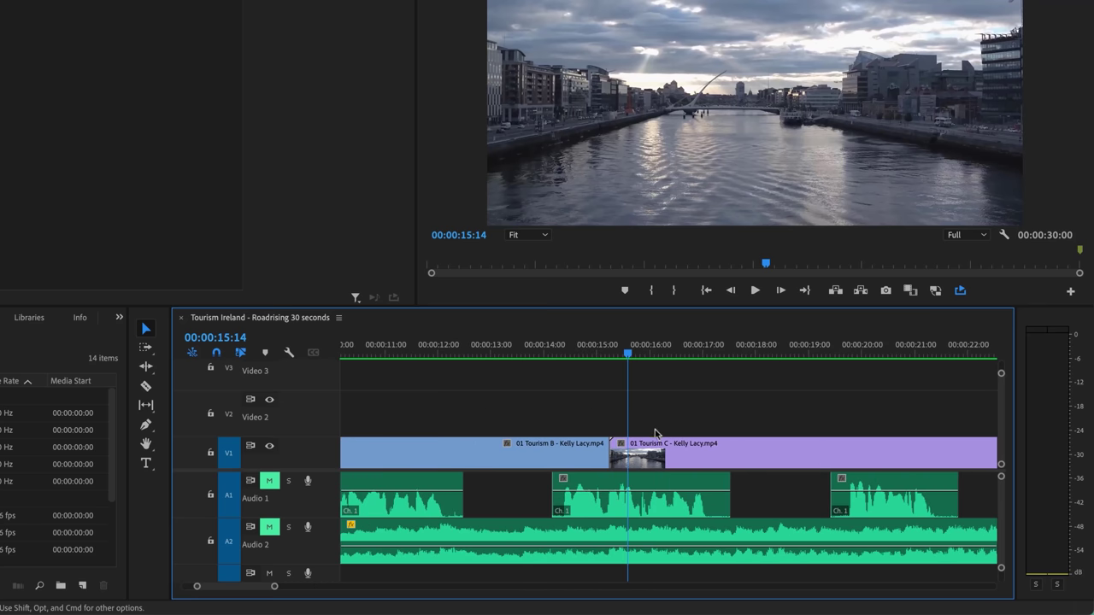
pyautogui.scroll(-3, 654, 432)
pyautogui.scroll(-1, 571, 455)
pyautogui.scroll(-1, 571, 455)
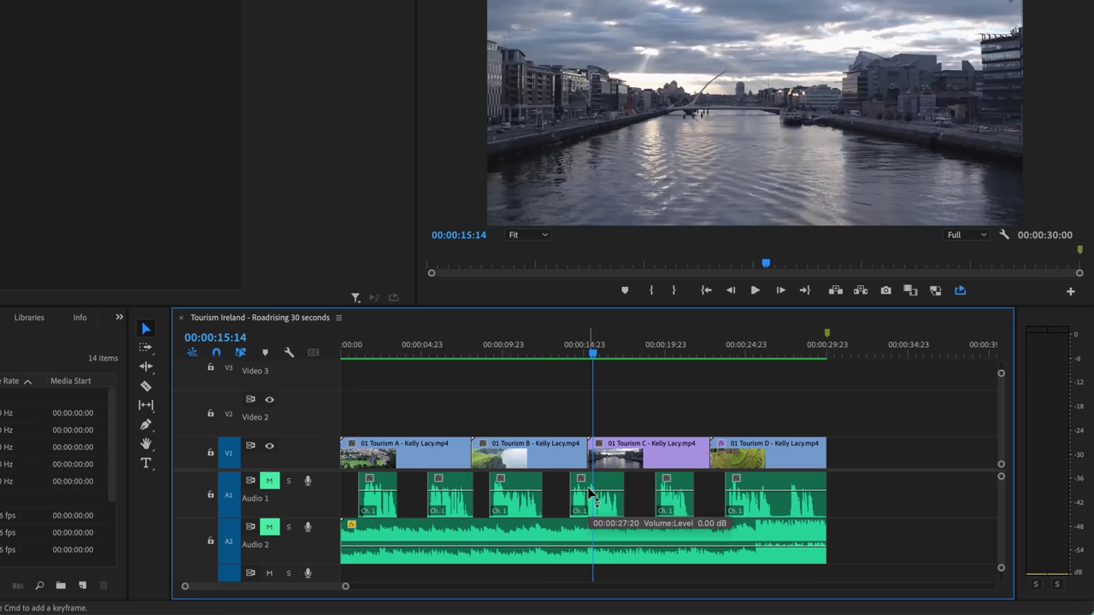
pyautogui.hscroll(5, 589, 494)
pyautogui.hscroll(-6, 439, 493)
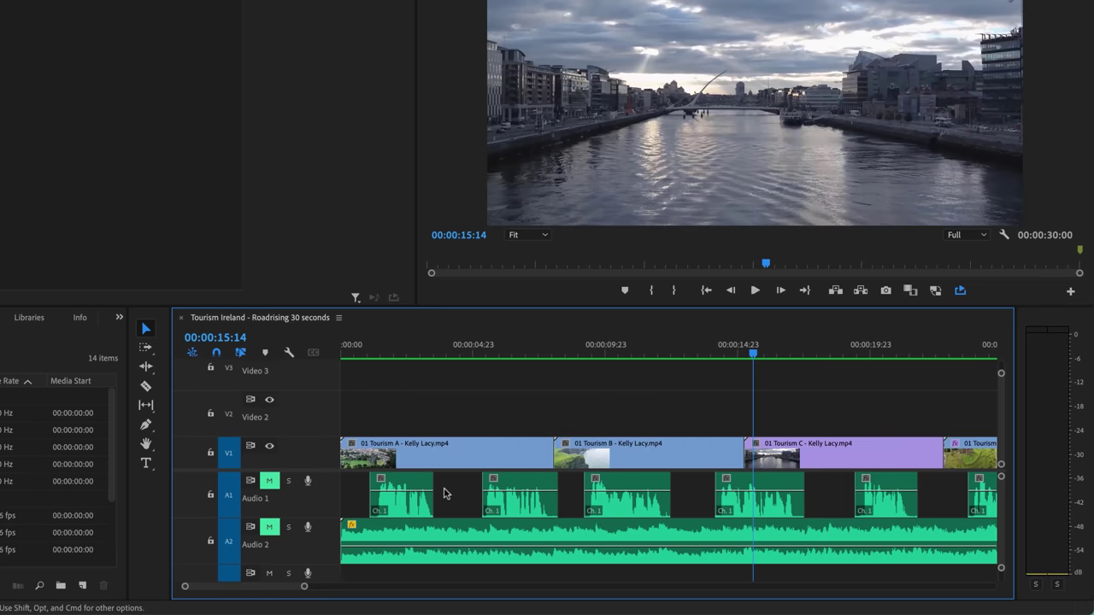
pyautogui.hscroll(-6, 449, 496)
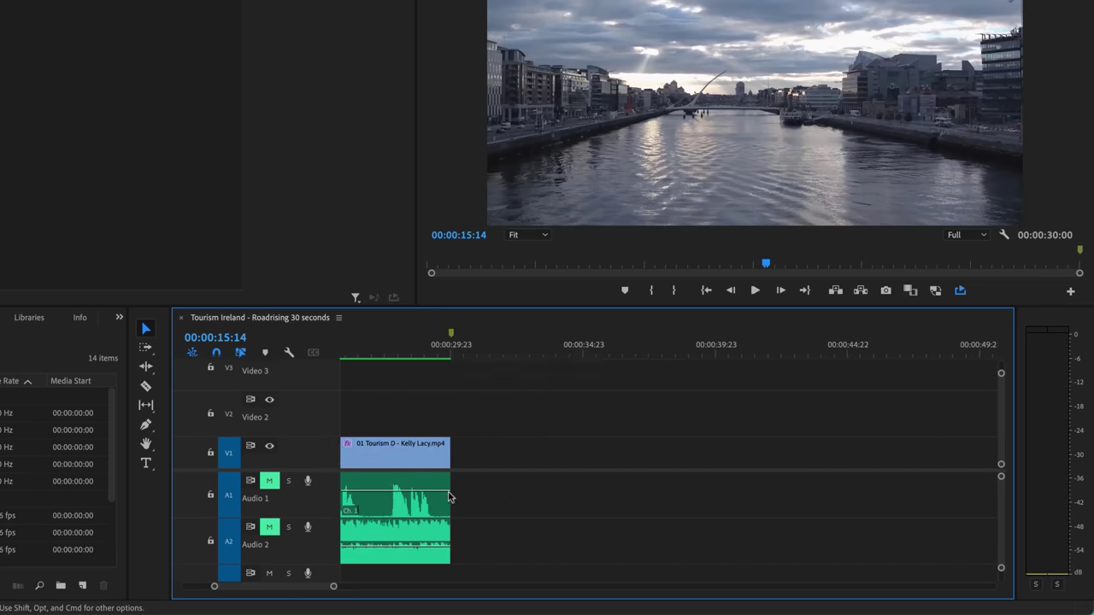
pyautogui.hscroll(1, 624, 427)
pyautogui.hscroll(-1, 622, 442)
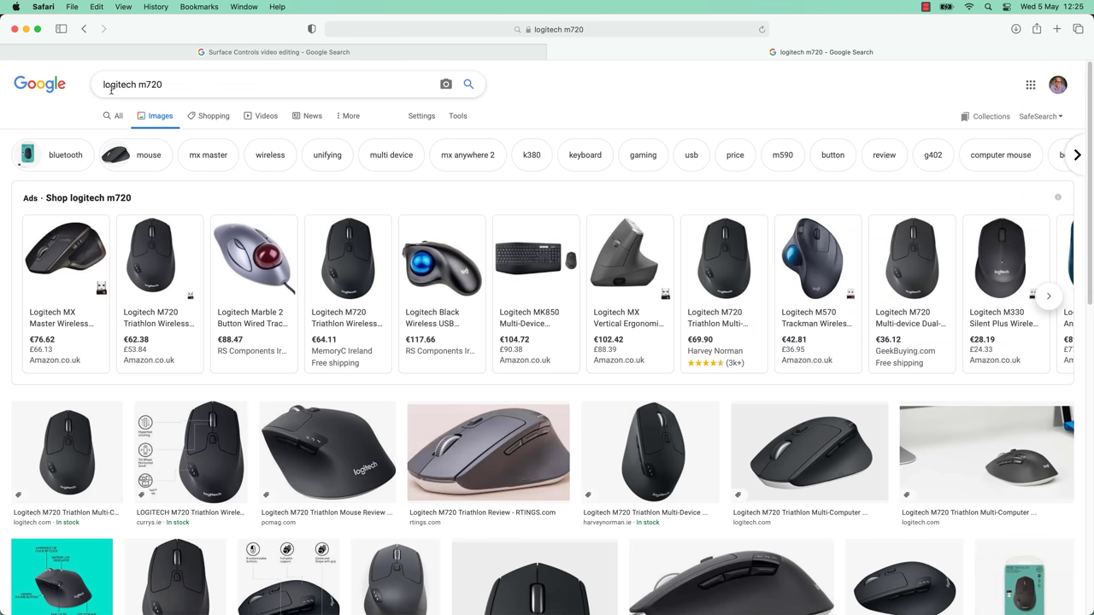
# Step: Select the 'logitech m720' search text, then switch to the 'Surface Controls video editing' image results tab
pyautogui.moveTo(104, 85); pyautogui.dragTo(174, 83)
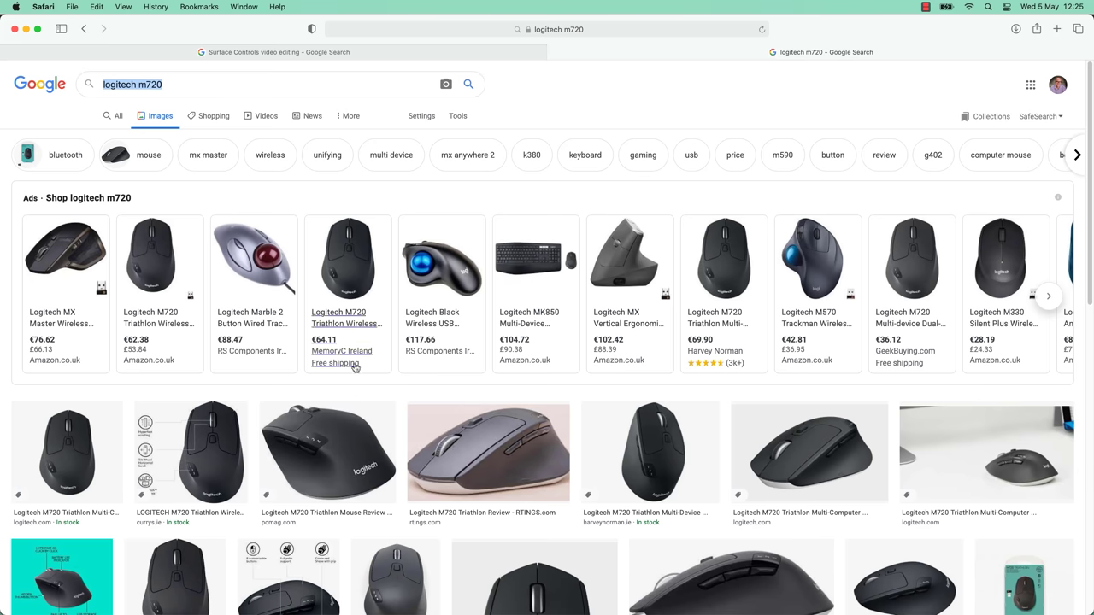
pyautogui.moveTo(357, 267)
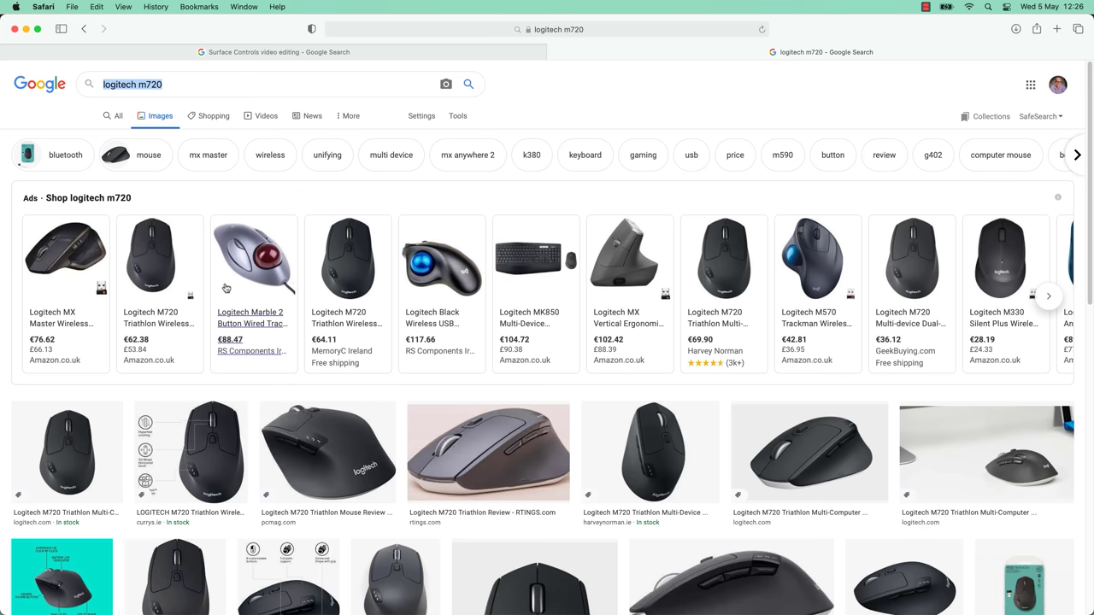
pyautogui.click(365, 53)
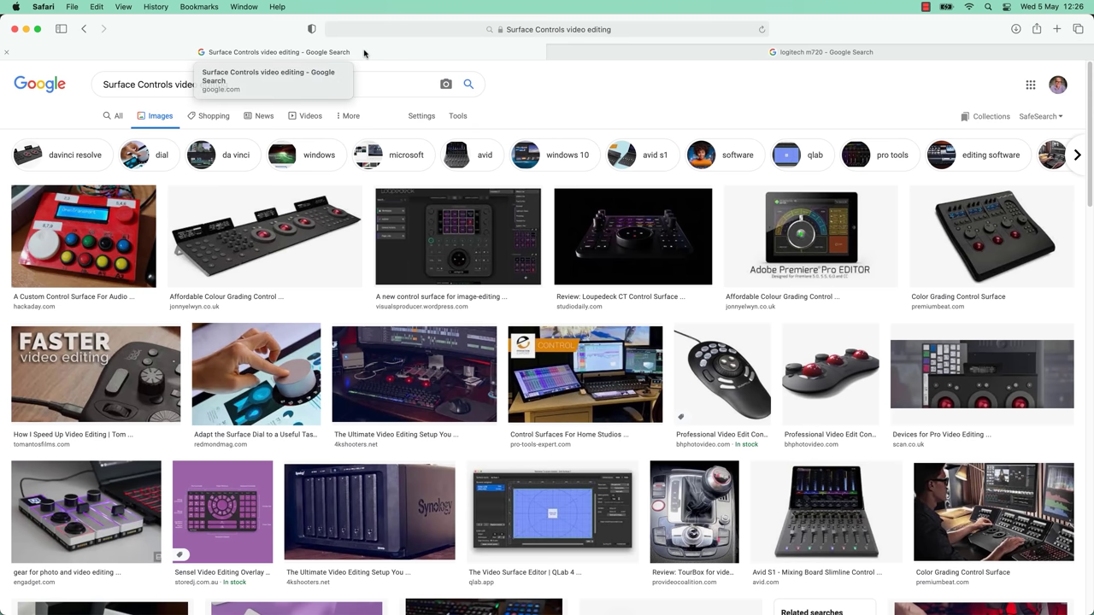
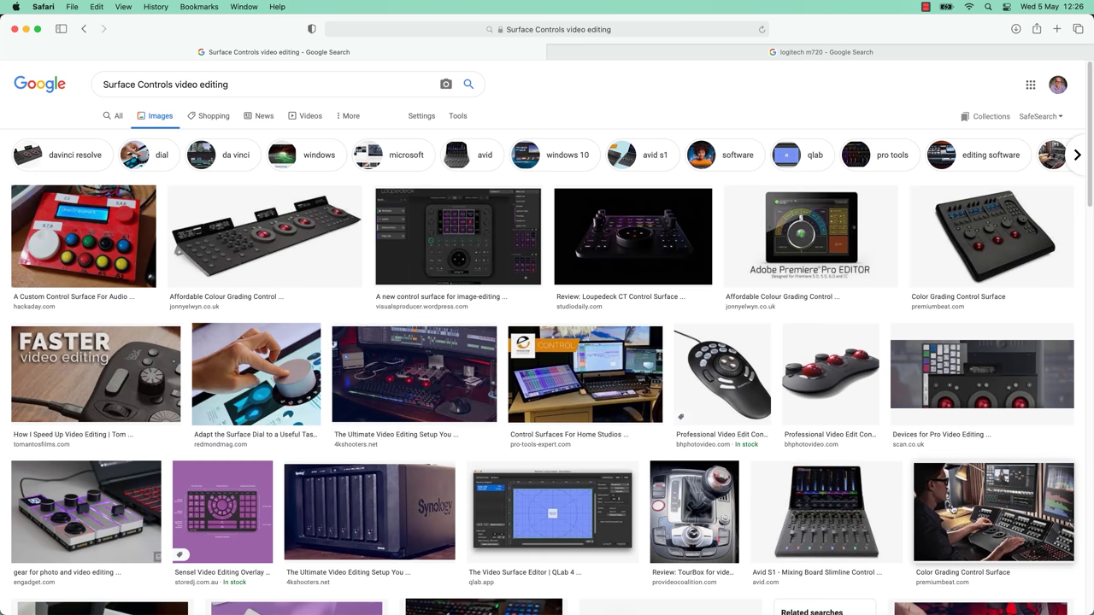
# Step: Open the Color Grading Control Surface image from the Google Images results in a larger preview
pyautogui.click(953, 511)
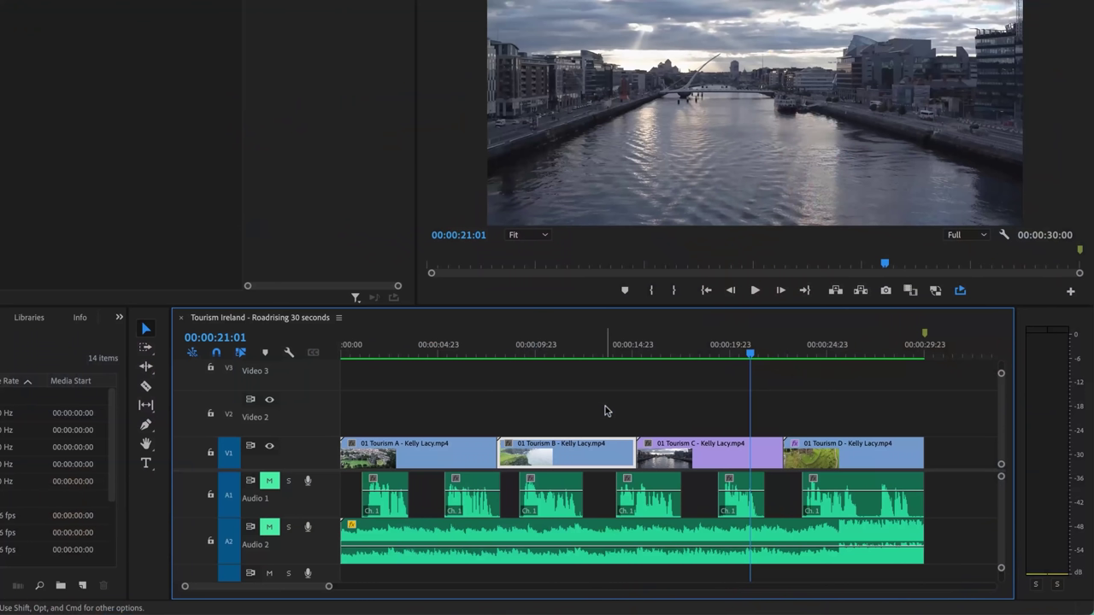
# Step: Park the playhead at 00:00:29:09 and shift the 01 Tourism D clip 7 frames later on V1
pyautogui.click(607, 412)
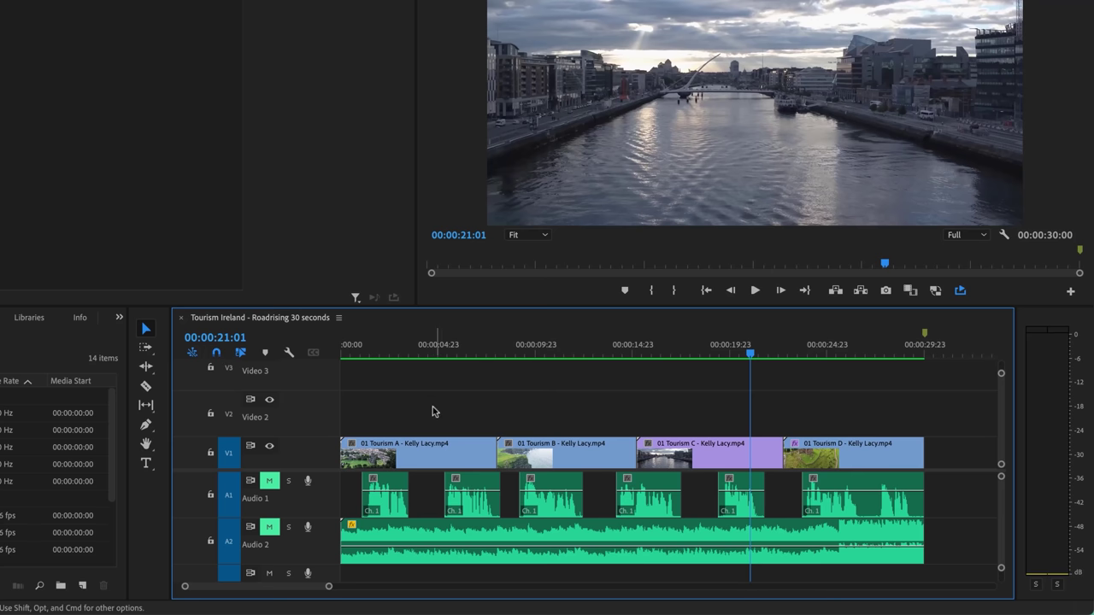
pyautogui.click(766, 357)
pyautogui.moveTo(766, 357); pyautogui.dragTo(912, 358)
pyautogui.moveTo(863, 462)
pyautogui.mouseDown()
pyautogui.moveTo(888, 463)
pyautogui.moveTo(869, 461)
pyautogui.mouseUp()
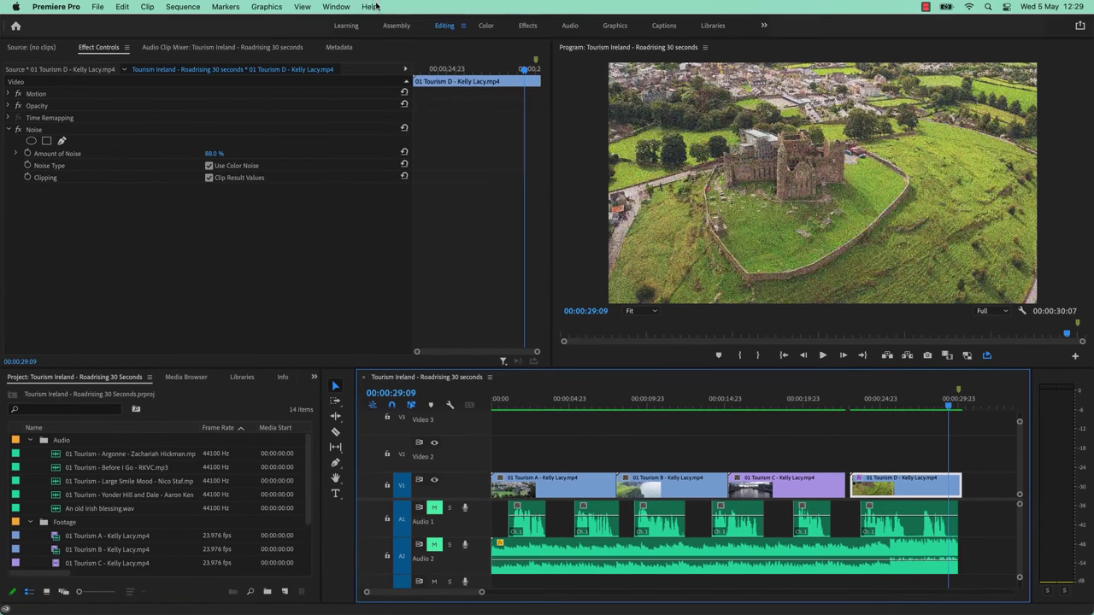
# Step: Toggle Snap in Timeline via Help search and undo the Tourism D clip move
pyautogui.click(370, 7)
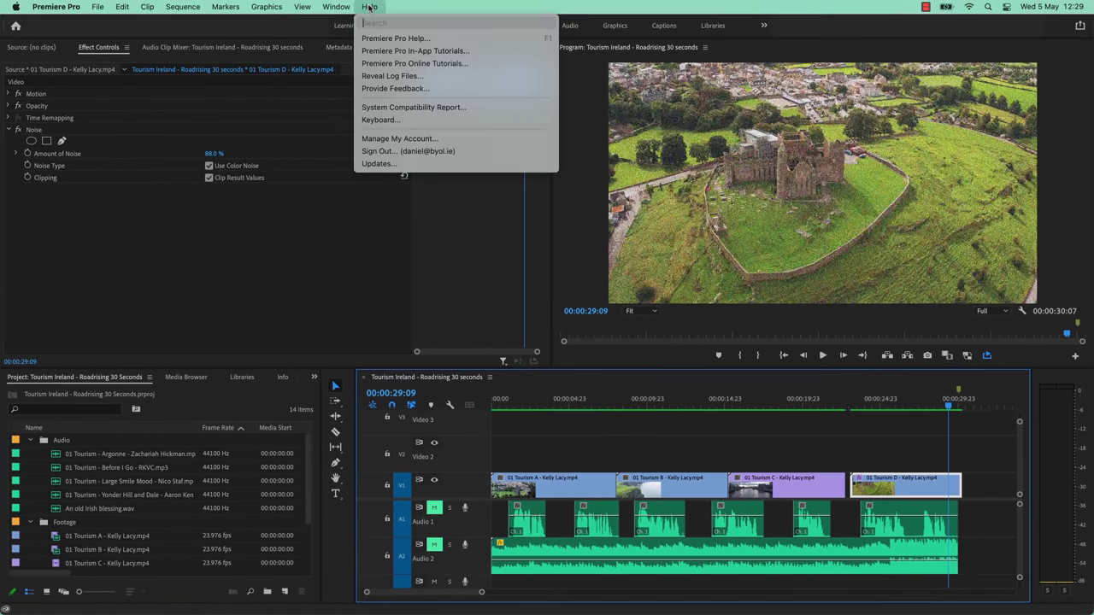
pyautogui.write('sn')
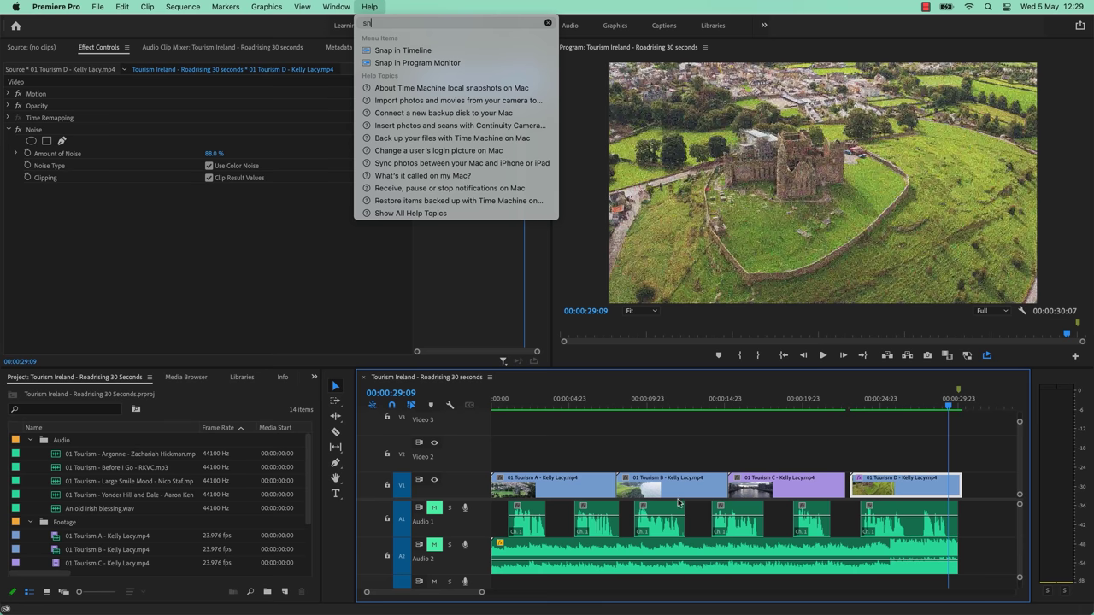
pyautogui.click(645, 443)
pyautogui.press('super+z')
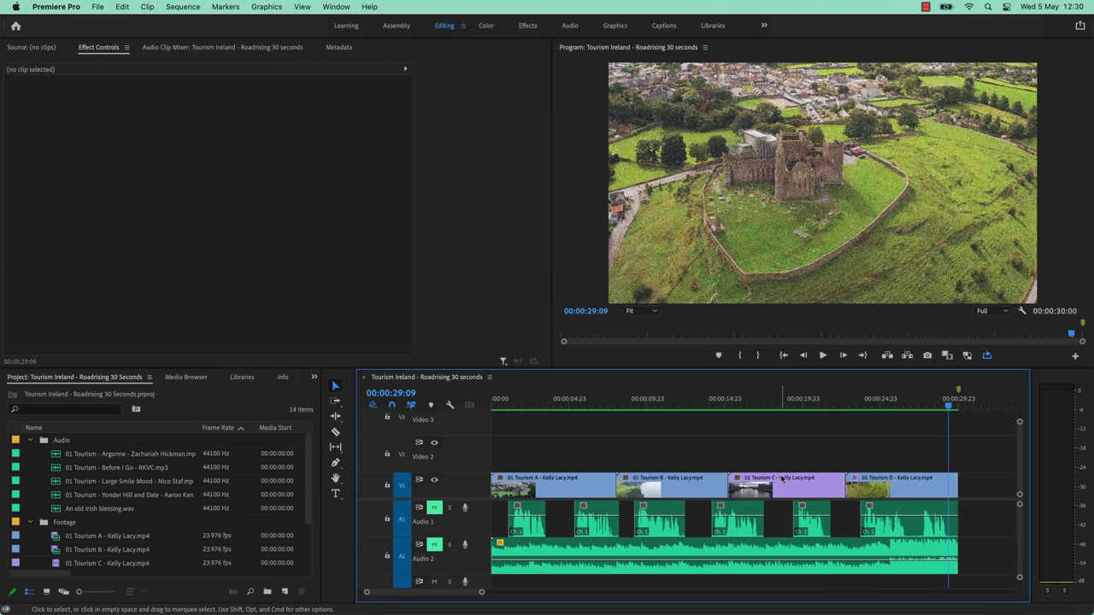
# Step: Mark in/out around the Tourism B clip, then clear the sequence's In and Out points
pyautogui.click(699, 487)
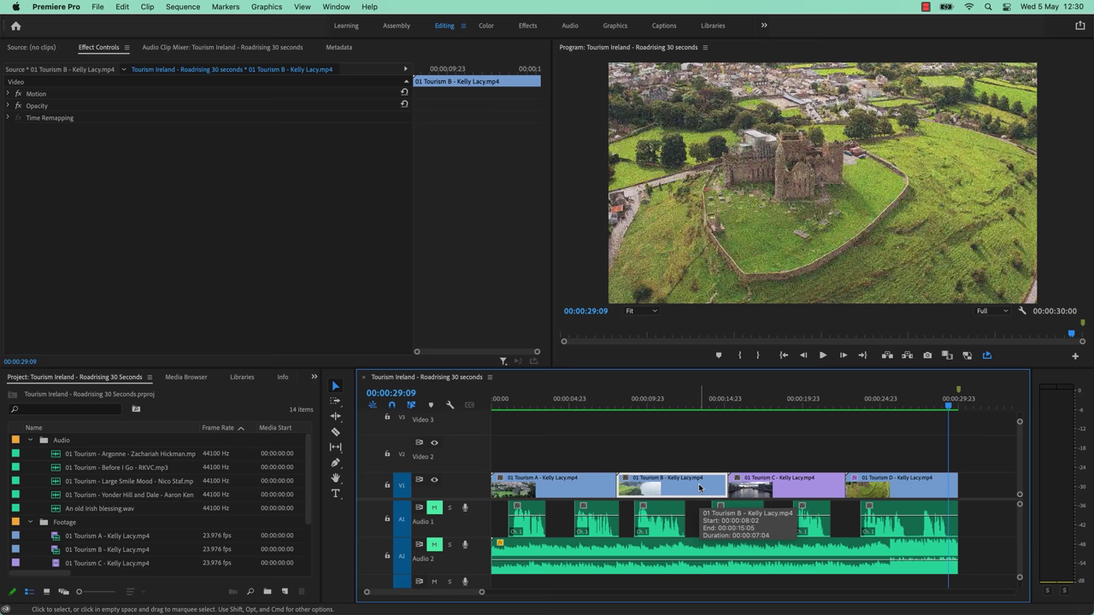
pyautogui.press('=')
pyautogui.press('=')
pyautogui.press('=')
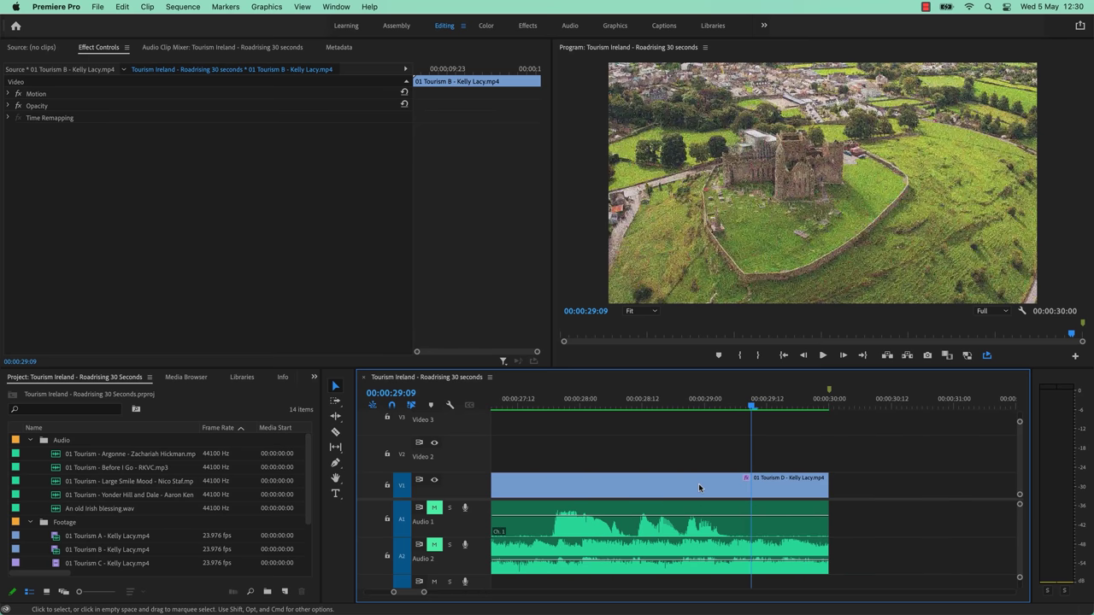
pyautogui.press('x')
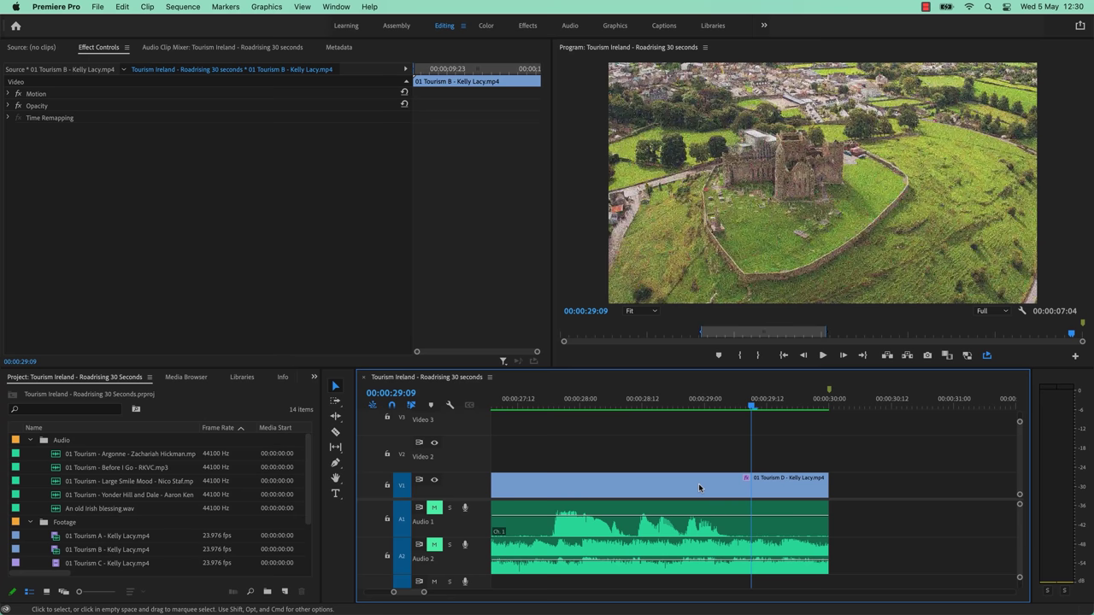
pyautogui.press('-')
pyautogui.press('-')
pyautogui.press('-')
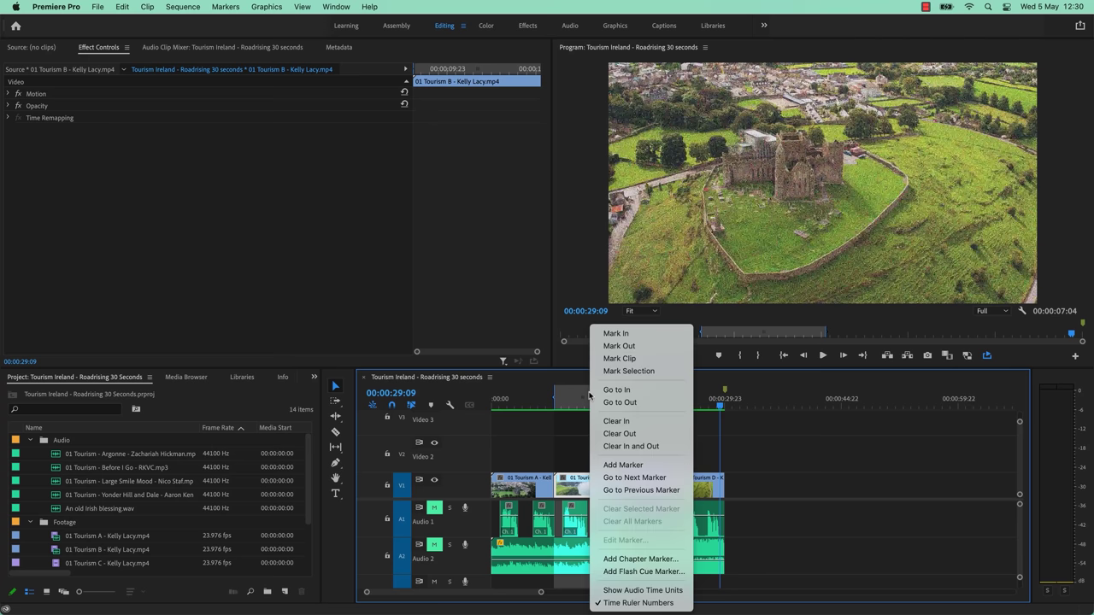
pyautogui.click(631, 446)
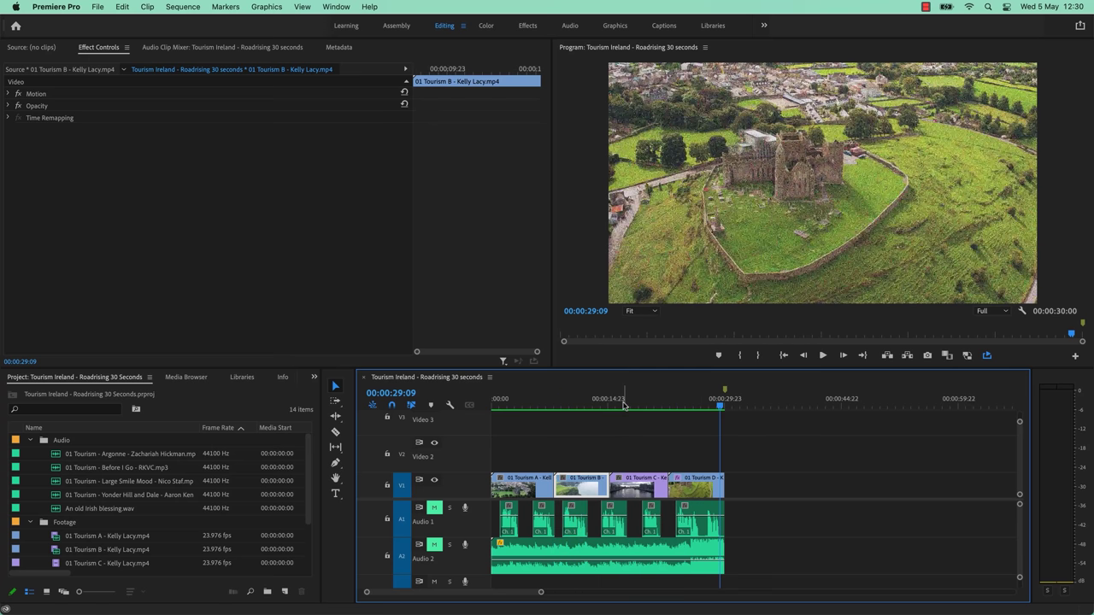
pyautogui.press('\\')
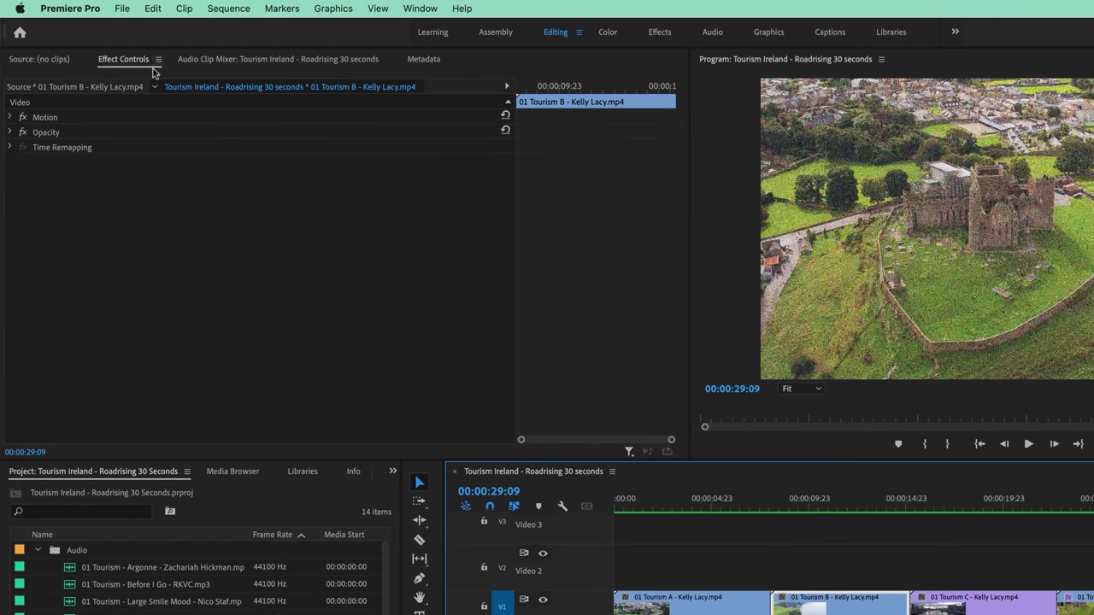
# Step: In Keyboard Shortcuts, remove the shortcut assigned to Snap in Timeline
pyautogui.click(153, 8)
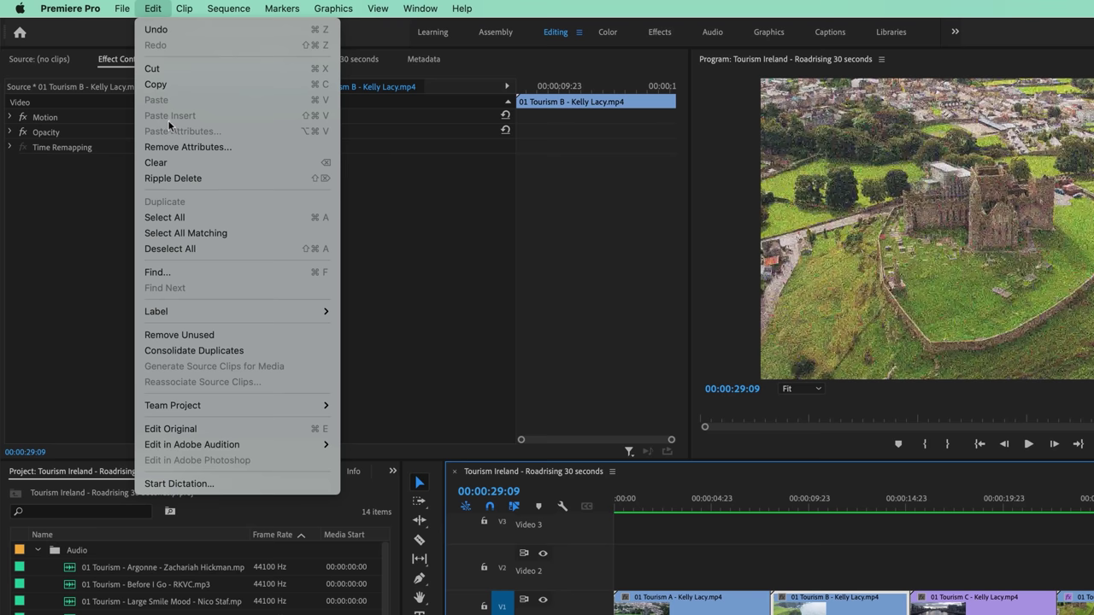
pyautogui.click(107, 93)
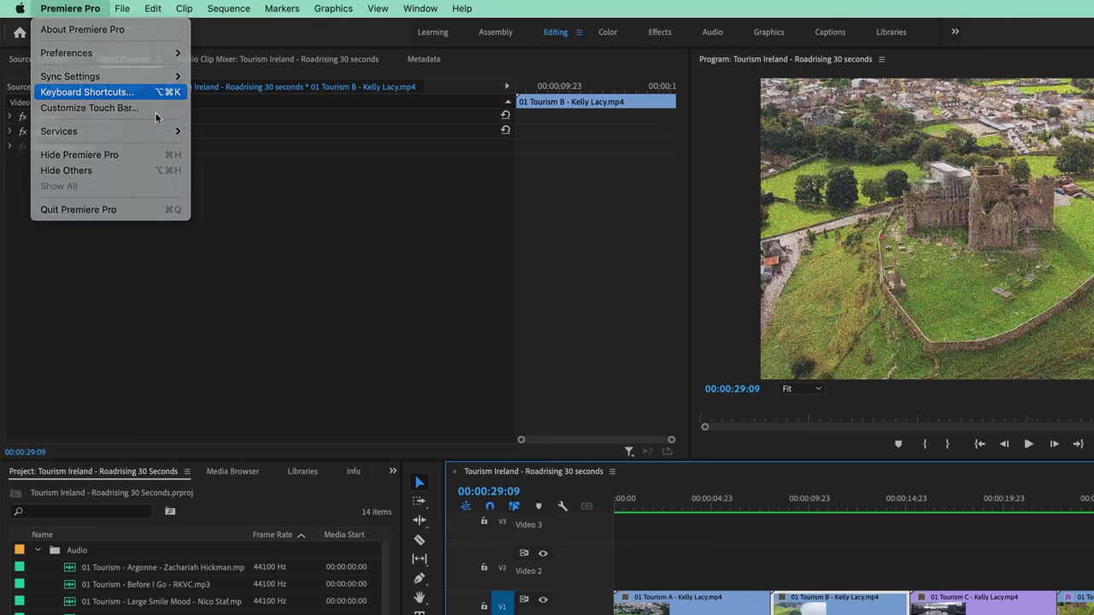
pyautogui.write('snap')
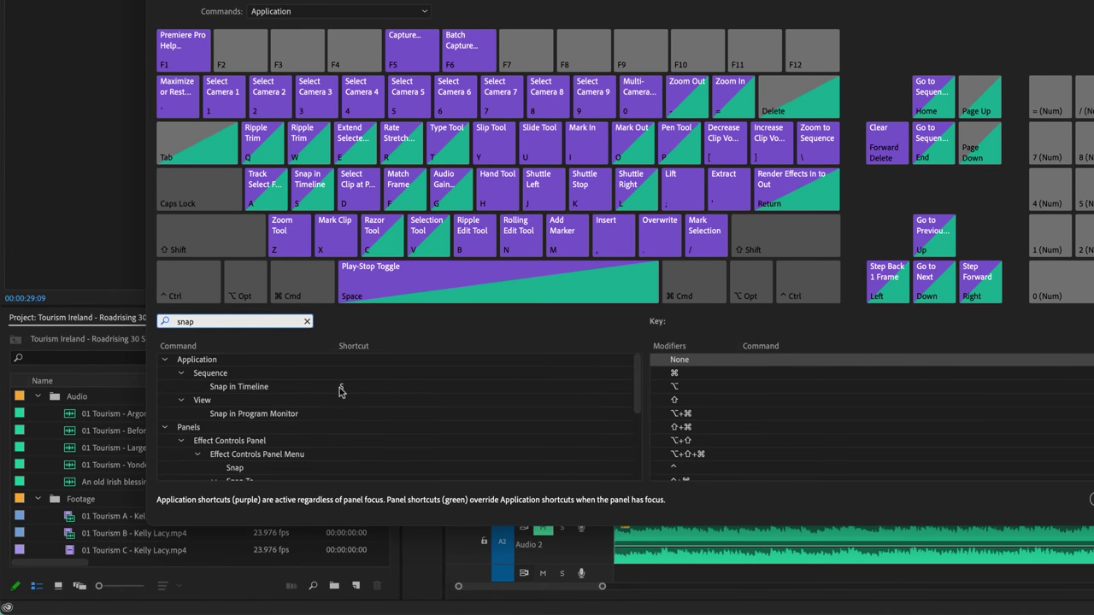
pyautogui.click(349, 542)
pyautogui.click(349, 387)
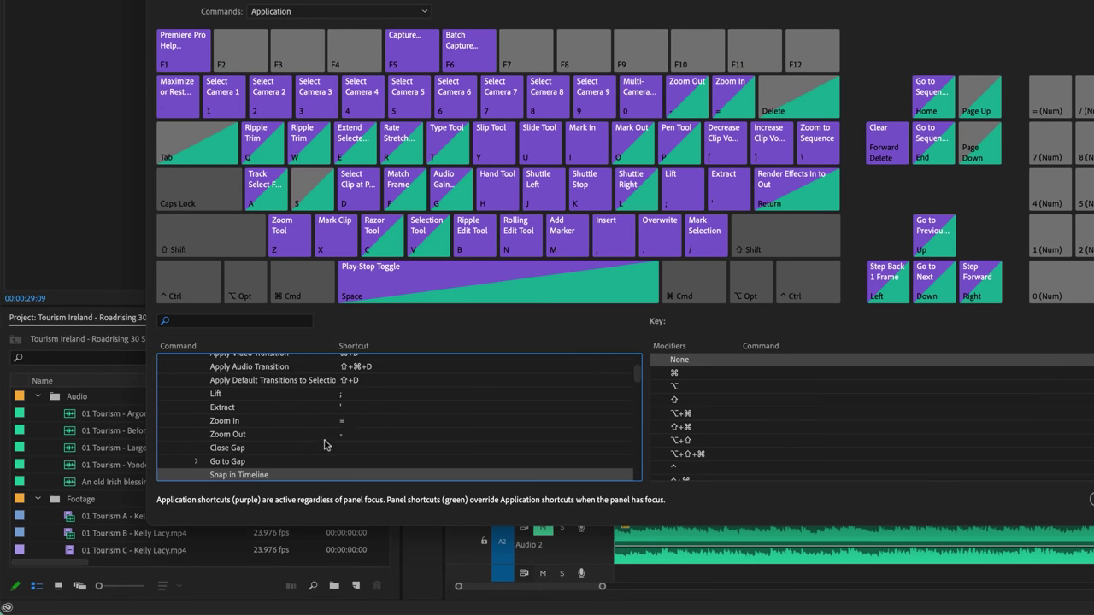
# Step: Search the keyboard shortcut commands for 'set in'
pyautogui.scroll(15, 323, 446)
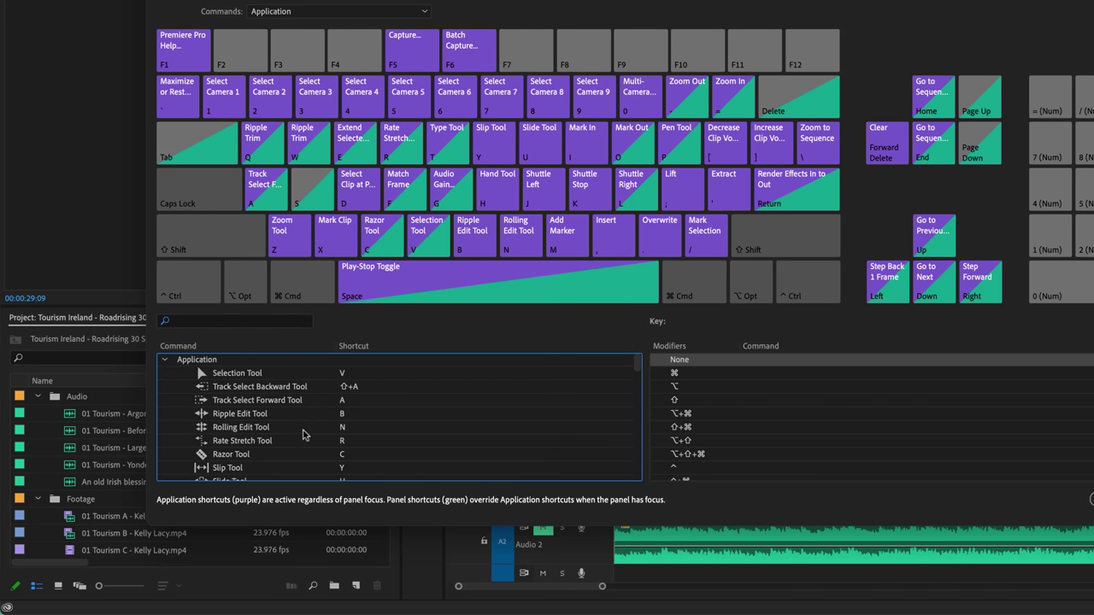
pyautogui.click(224, 323)
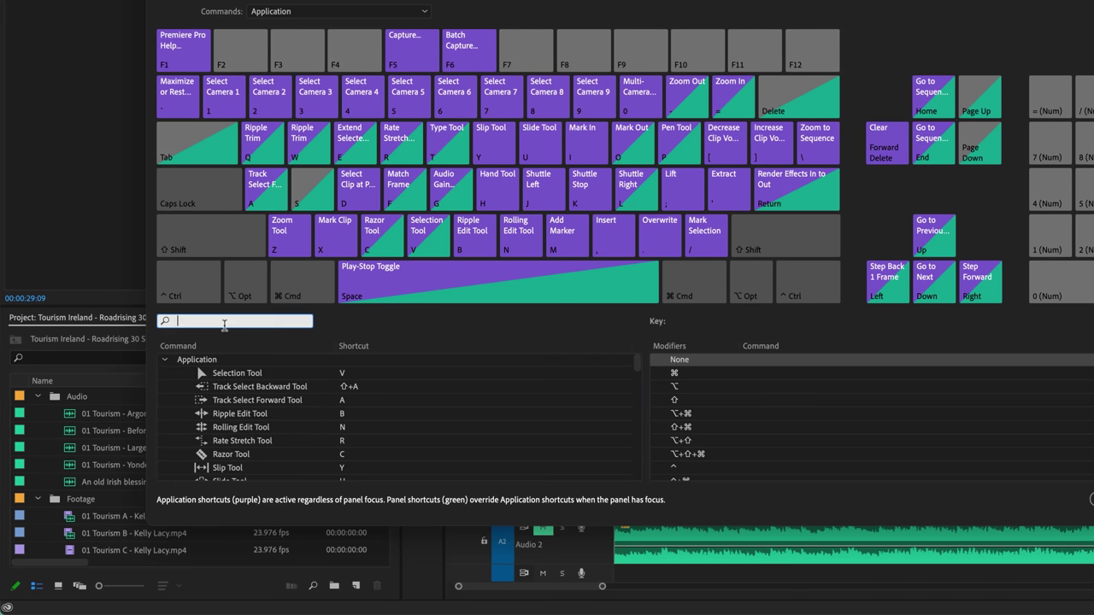
pyautogui.write('set in')
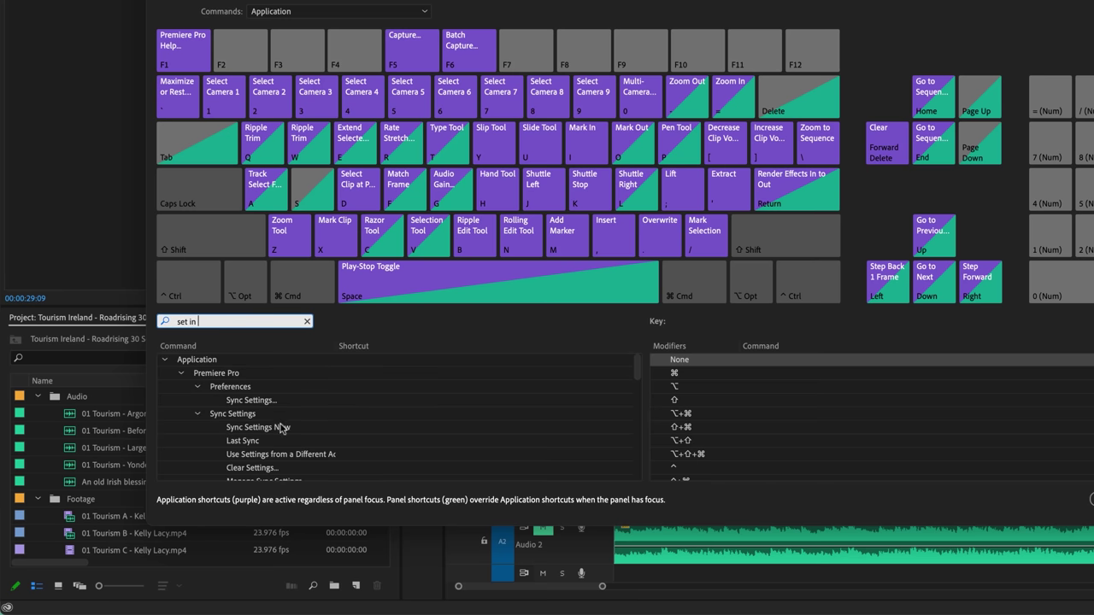
pyautogui.scroll(-5, 280, 430)
pyautogui.scroll(-8, 280, 431)
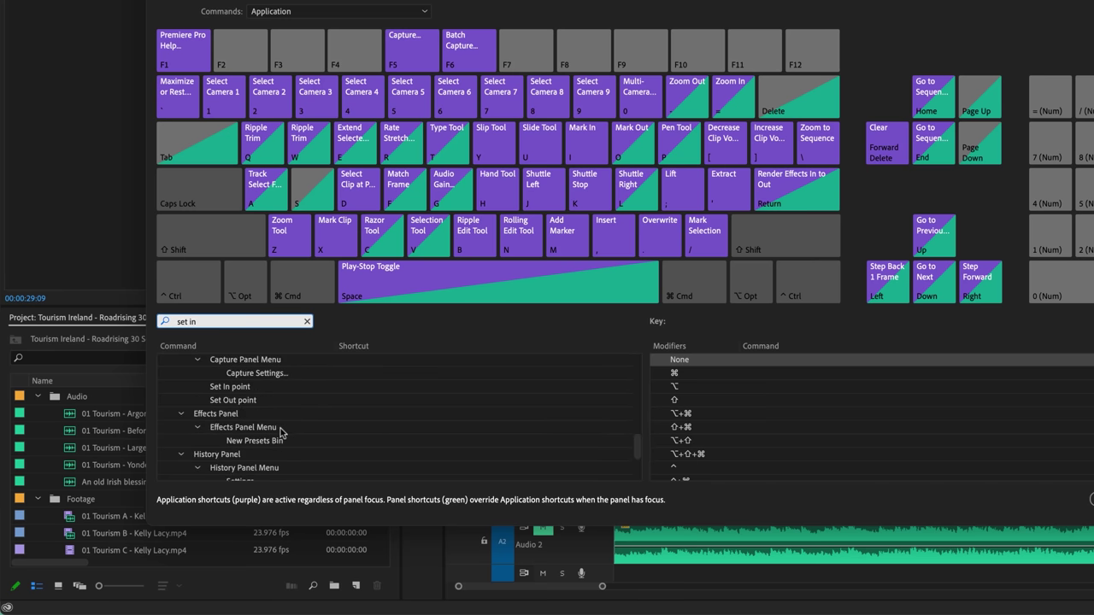
pyautogui.scroll(15, 280, 431)
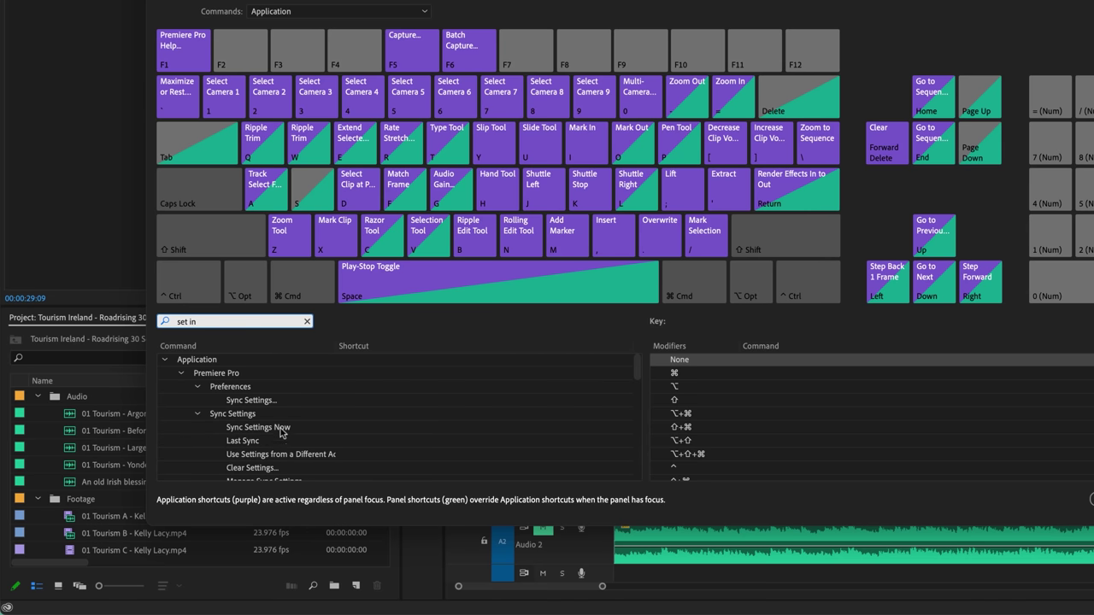
# Step: Clear the / shortcut from Mark Selection and save the shortcut changes
pyautogui.tripleClick(204, 322)
pyautogui.press('BackSpace')
pyautogui.write('mark sele')
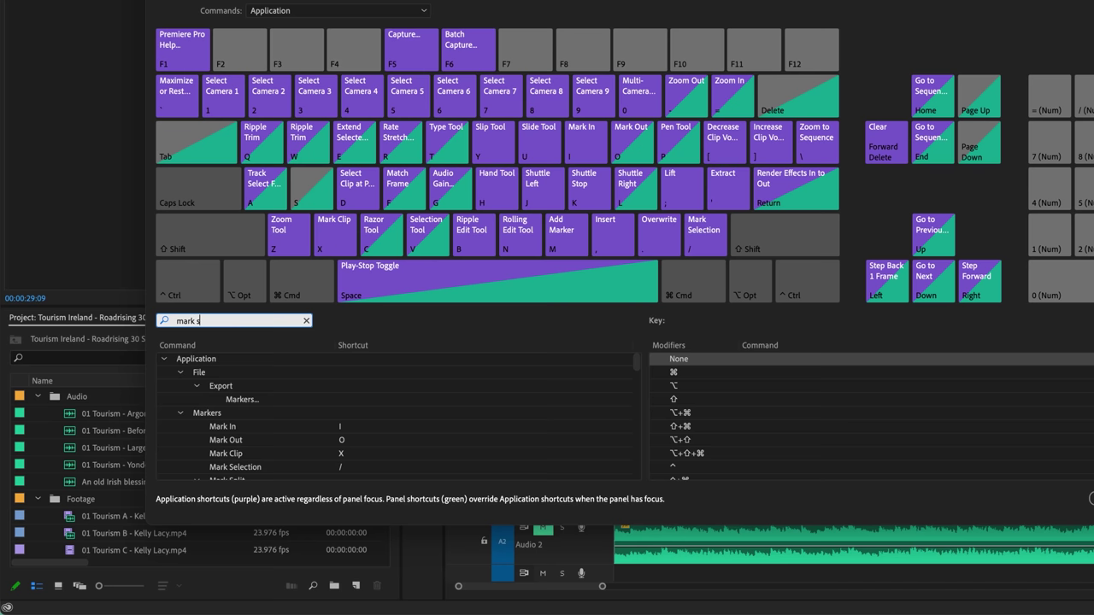
pyautogui.click(248, 390)
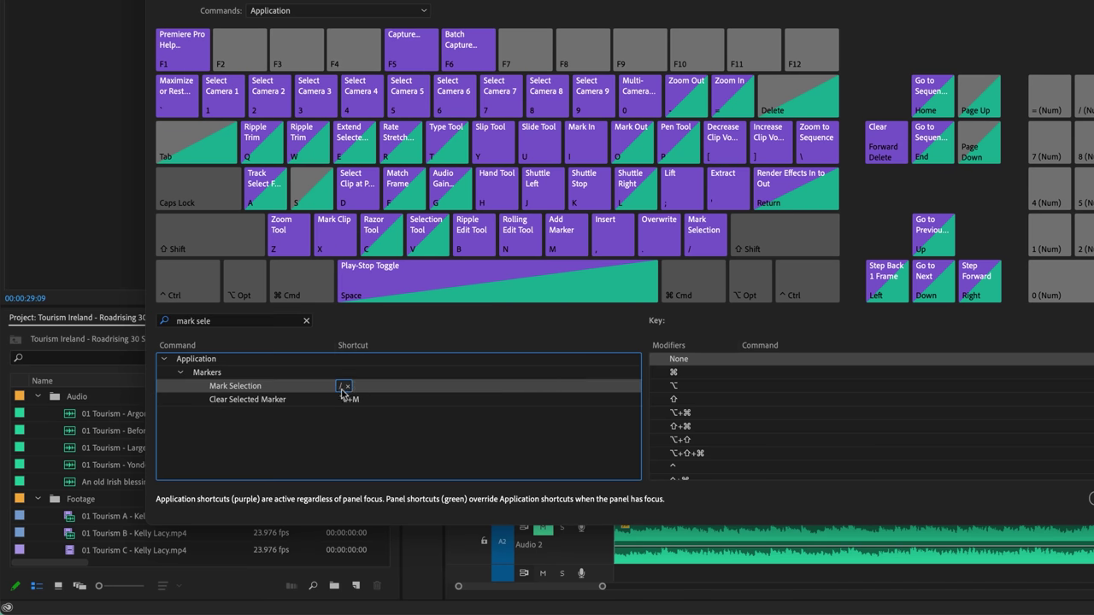
pyautogui.click(343, 387)
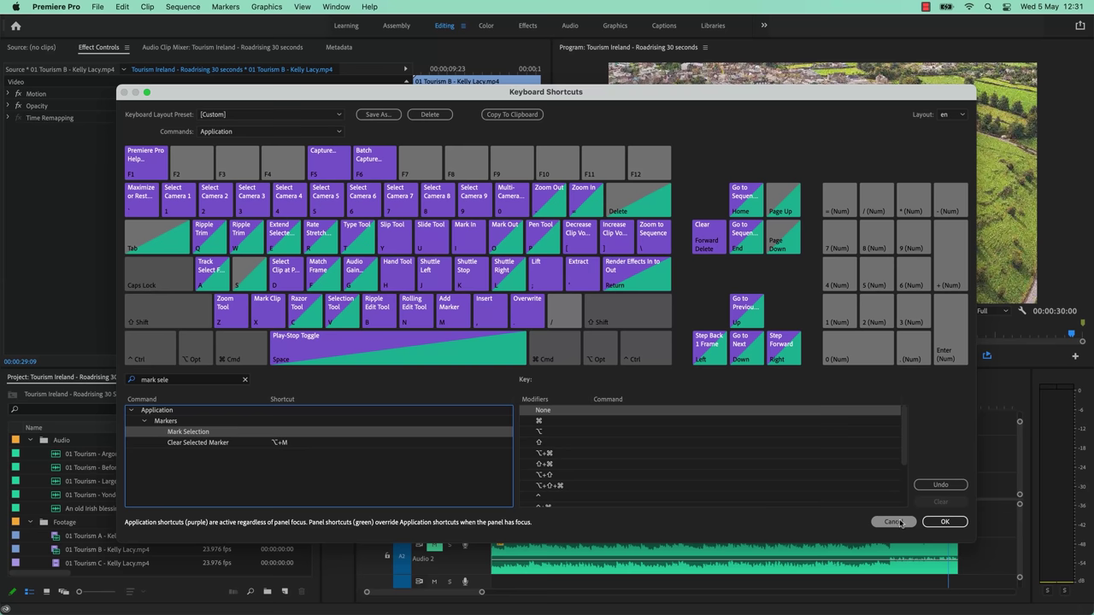
pyautogui.click(944, 521)
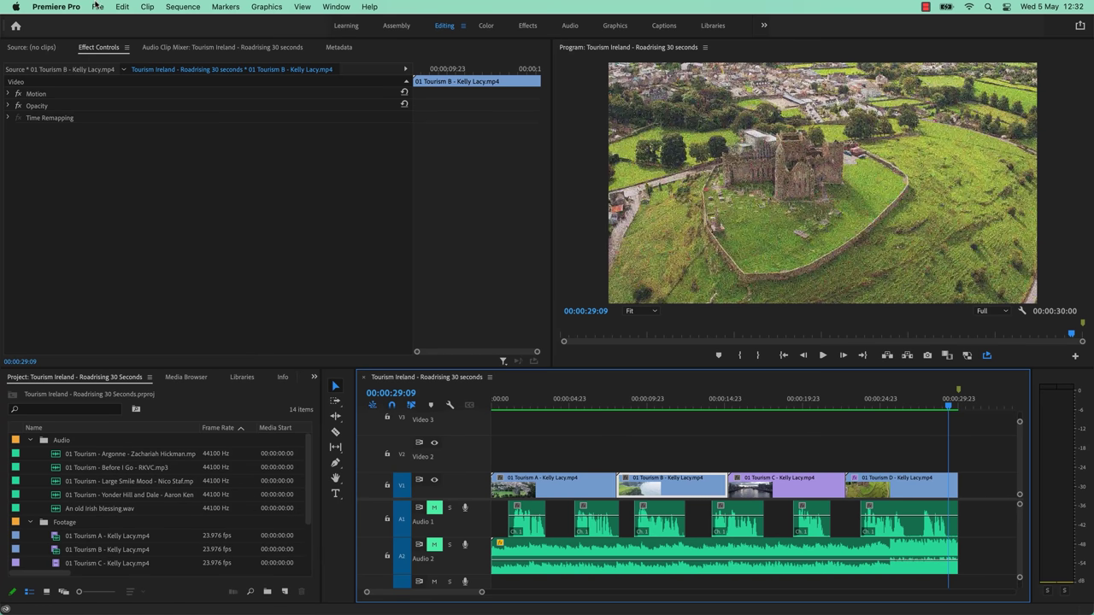
pyautogui.click(62, 7)
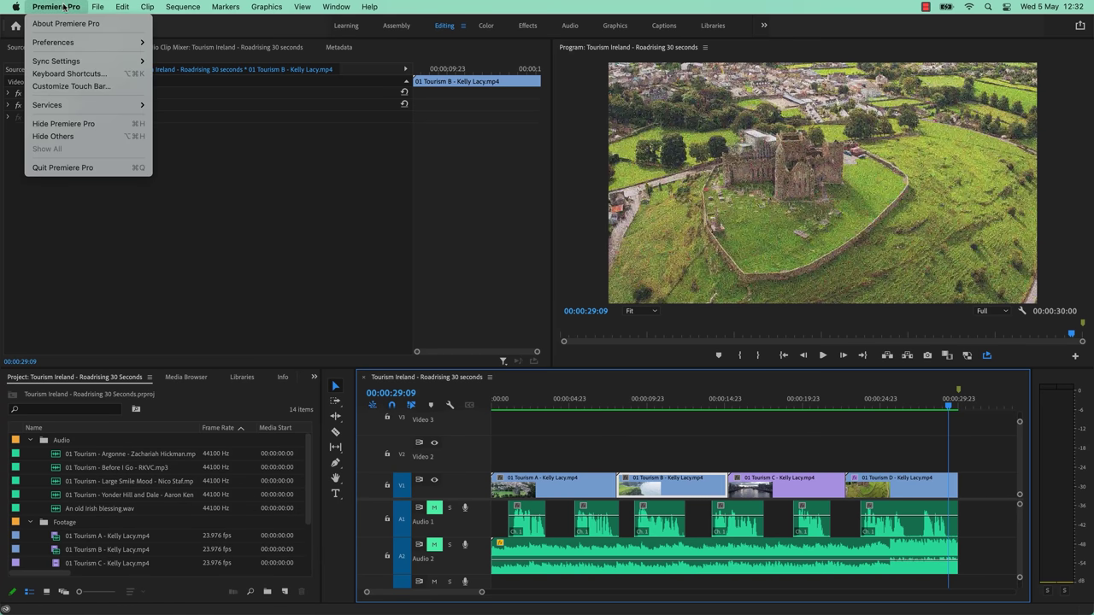
pyautogui.moveTo(75, 49)
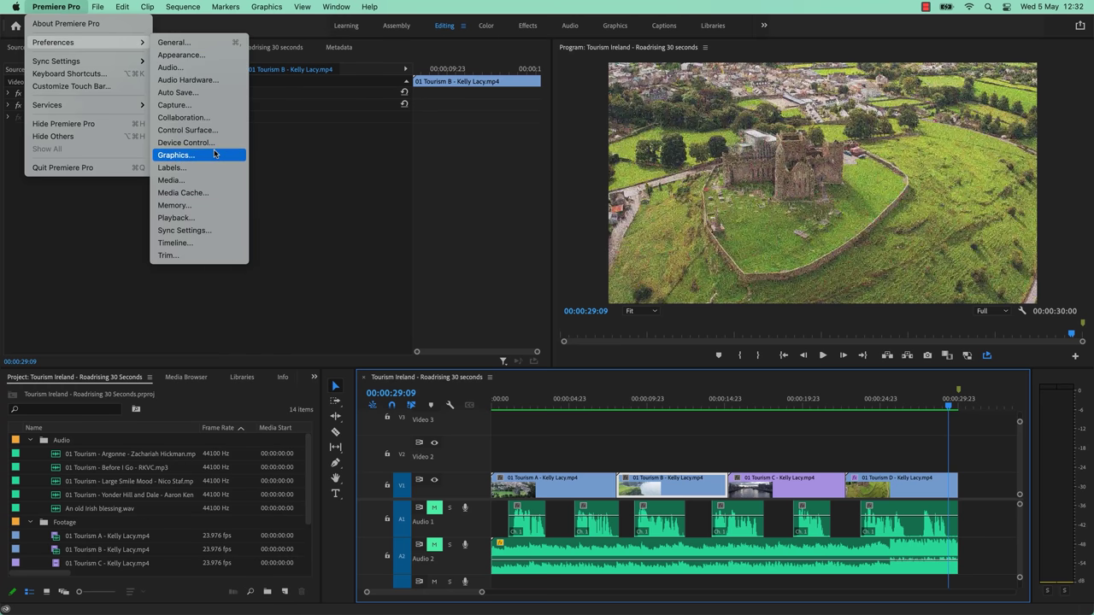
pyautogui.click(203, 233)
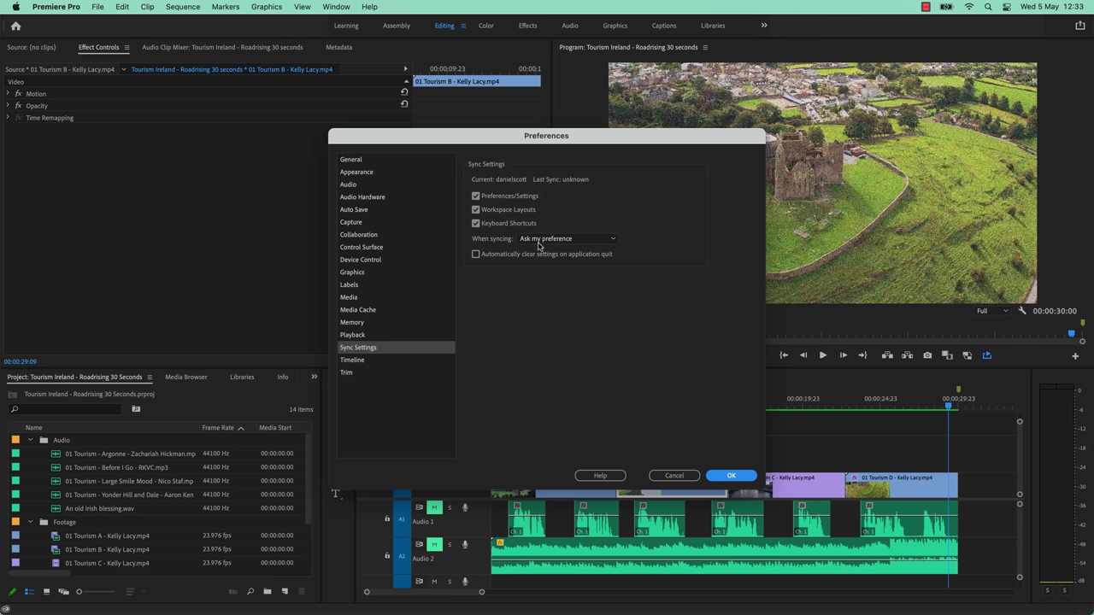
pyautogui.click(682, 476)
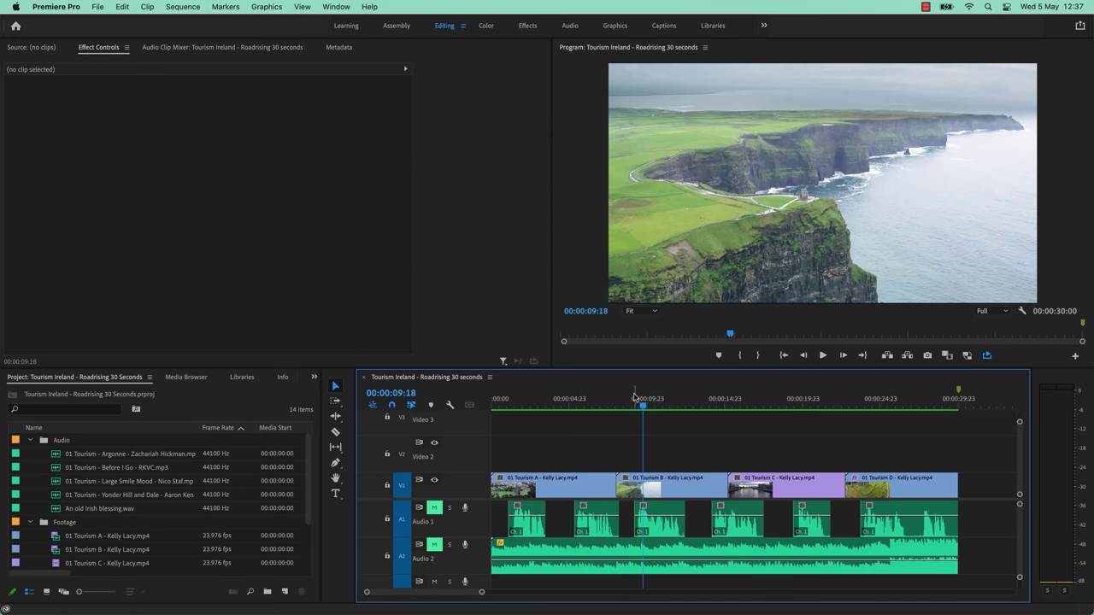
# Step: Enable 'Snap playhead in Timeline when Snap is enabled' in Timeline preferences and confirm
pyautogui.moveTo(642, 407); pyautogui.dragTo(683, 418)
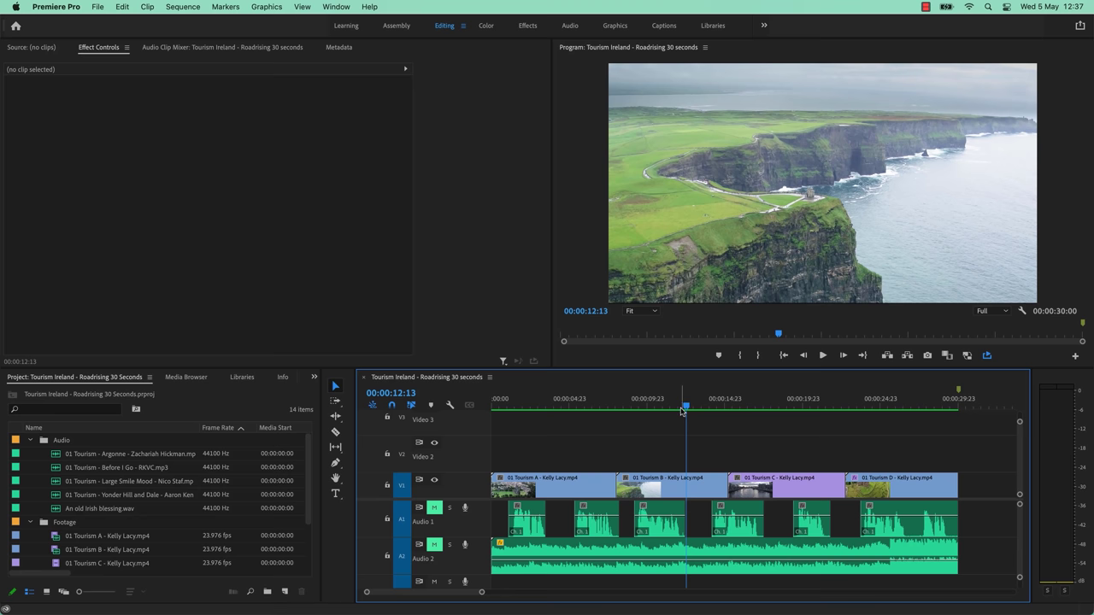
pyautogui.moveTo(687, 408); pyautogui.dragTo(827, 416)
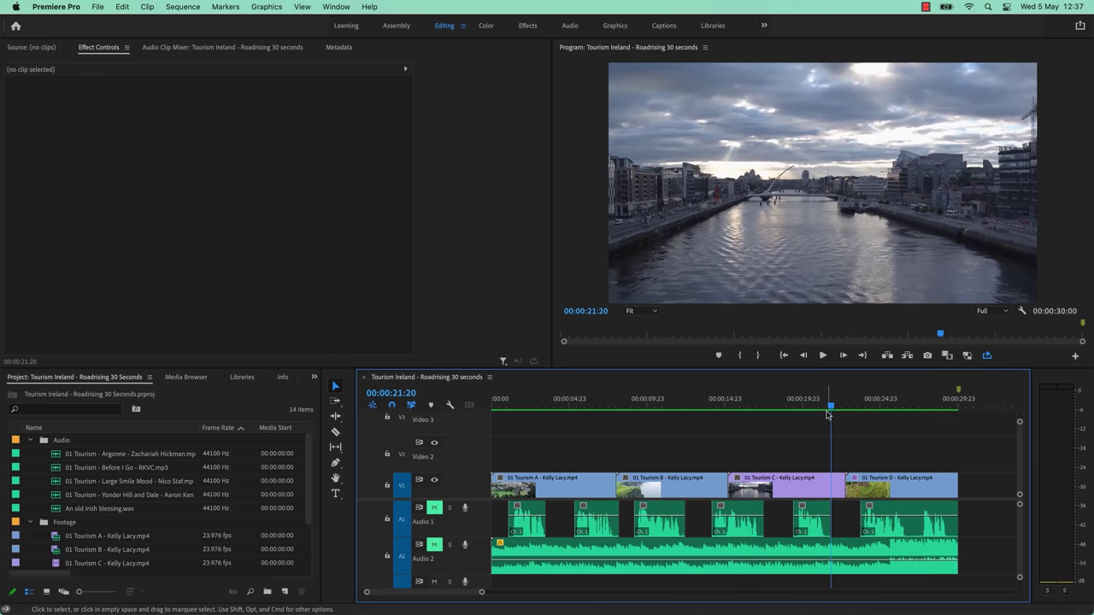
pyautogui.click(67, 8)
pyautogui.moveTo(76, 44)
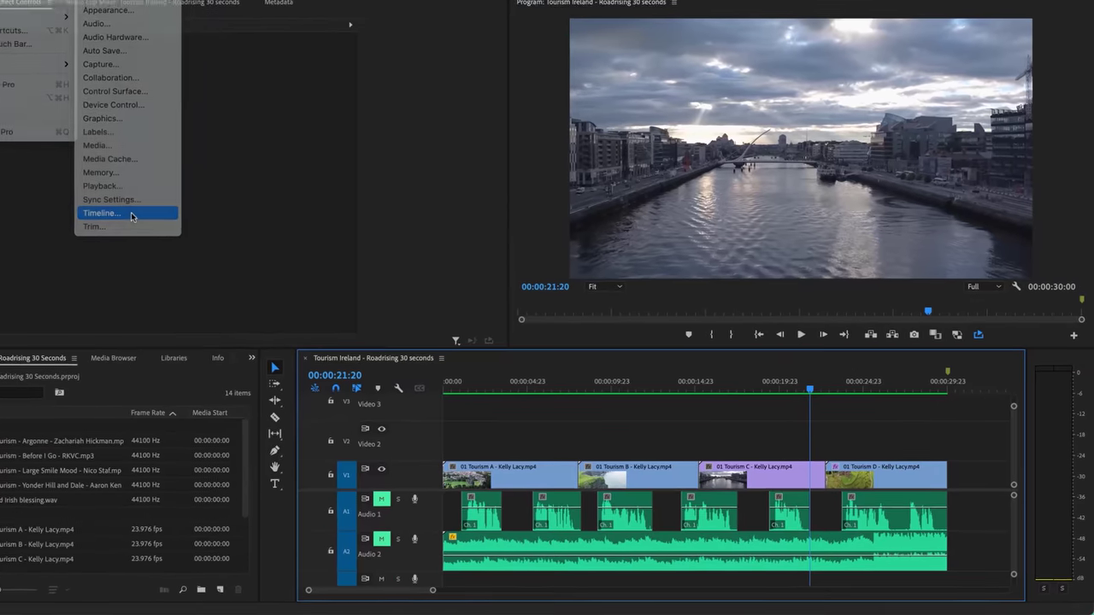
pyautogui.click(175, 242)
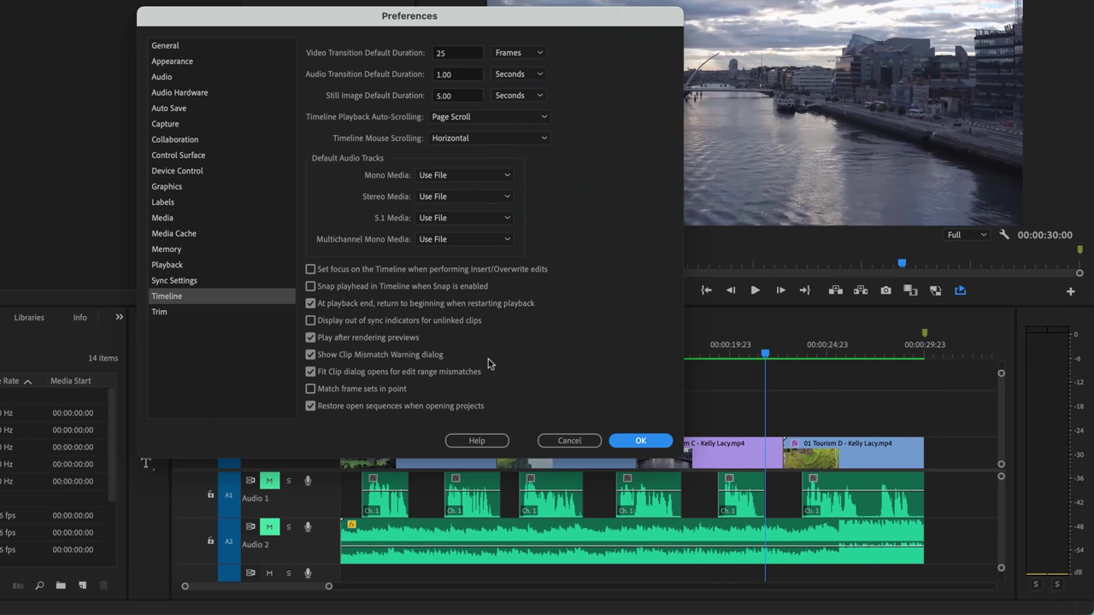
pyautogui.click(337, 289)
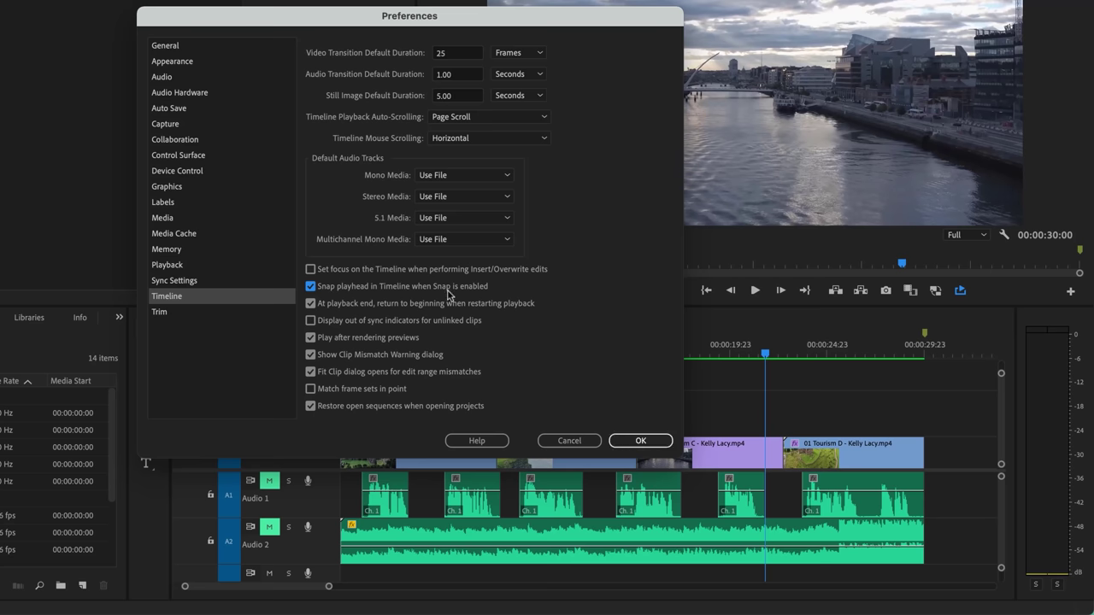
pyautogui.click(641, 441)
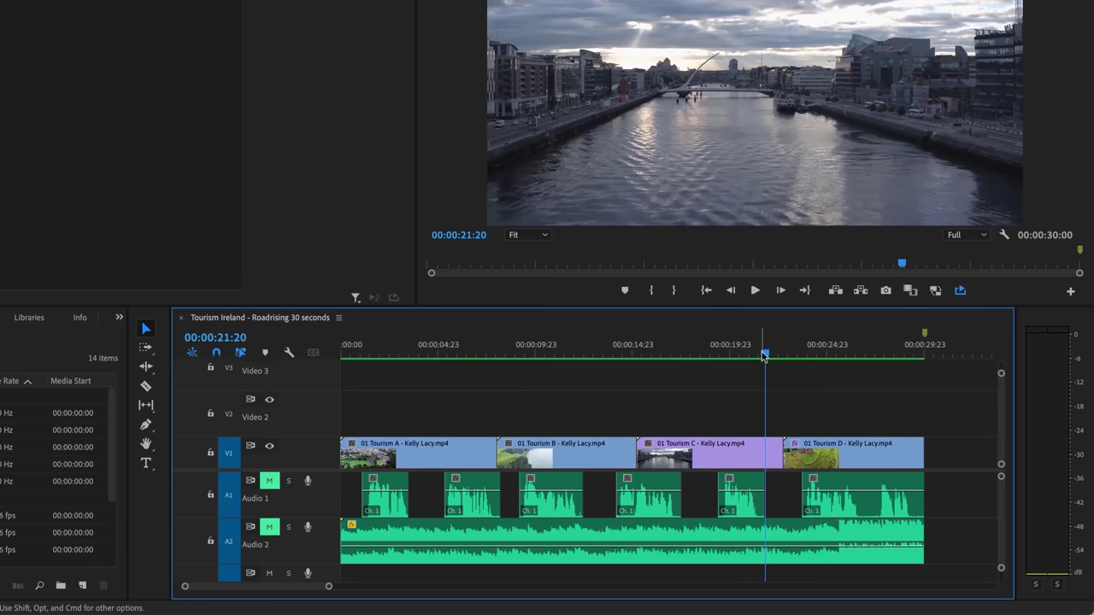
# Step: Test playhead snapping at the cut between clips A and B, then select the 01 Tourism D clip
pyautogui.moveTo(766, 355)
pyautogui.mouseDown()
pyautogui.moveTo(635, 356)
pyautogui.moveTo(619, 370)
pyautogui.moveTo(647, 357)
pyautogui.moveTo(781, 358)
pyautogui.mouseUp()
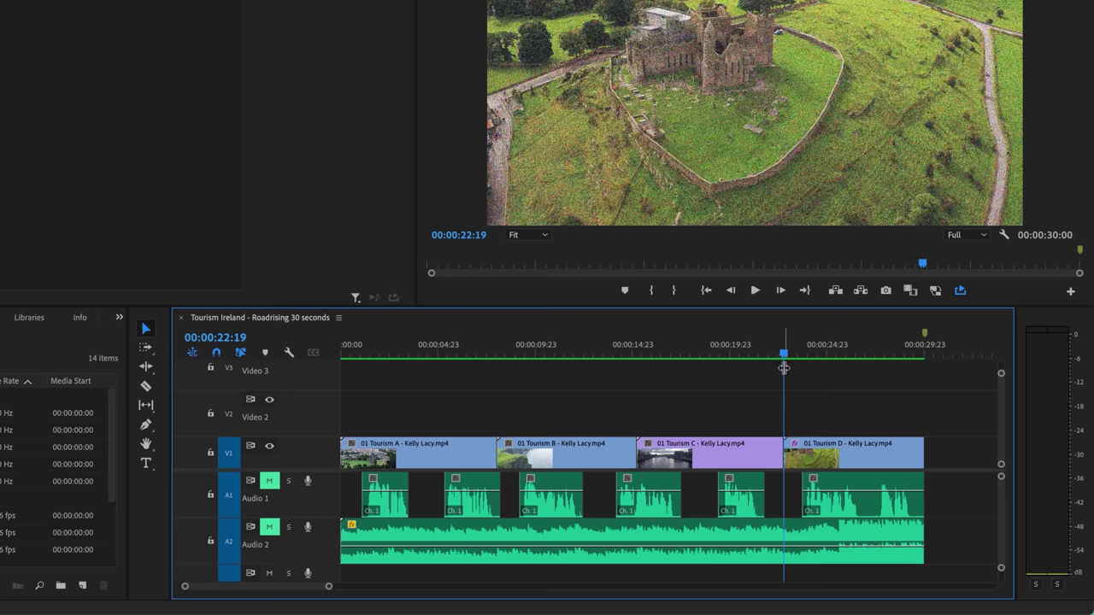
pyautogui.moveTo(785, 366); pyautogui.dragTo(507, 402)
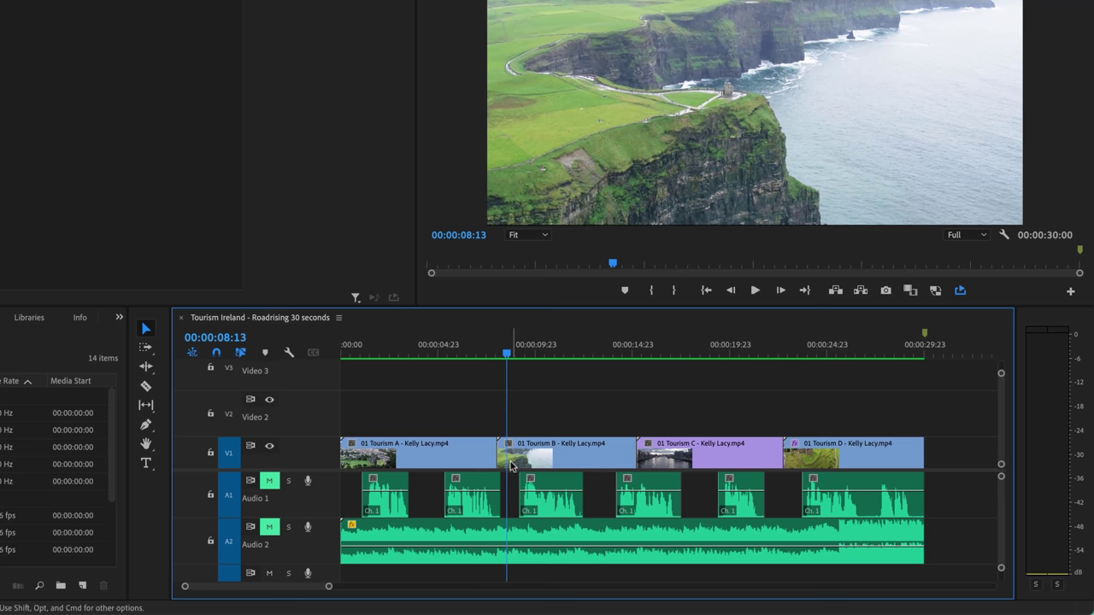
pyautogui.click(511, 358)
pyautogui.moveTo(511, 358); pyautogui.dragTo(584, 357)
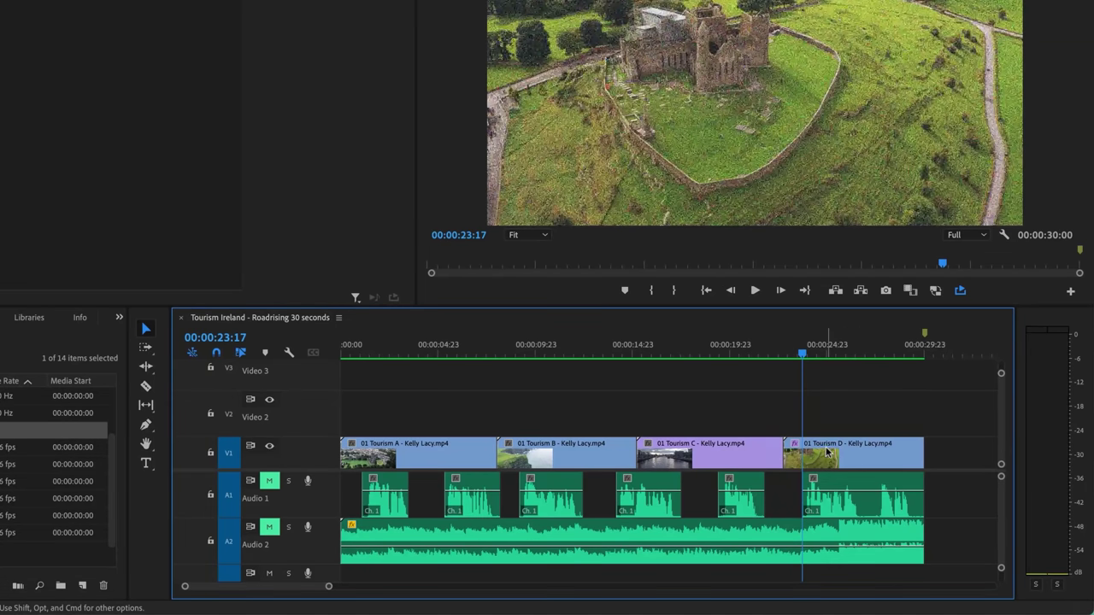
pyautogui.click(828, 458)
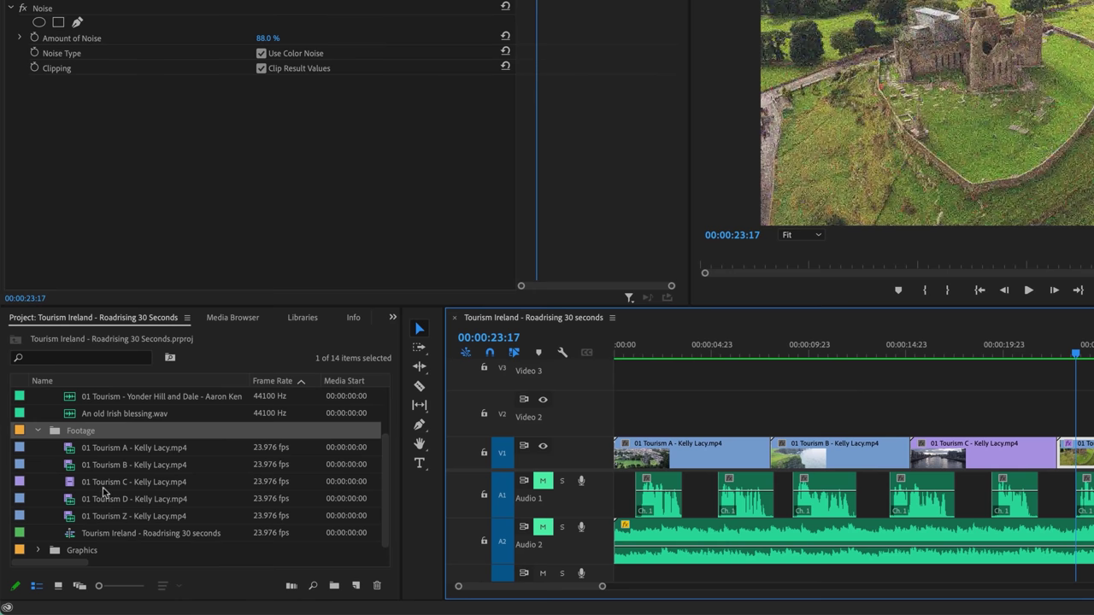
# Step: Drag 01 Tourism Z from the bin onto the last timeline clip to replace it
pyautogui.click(137, 516)
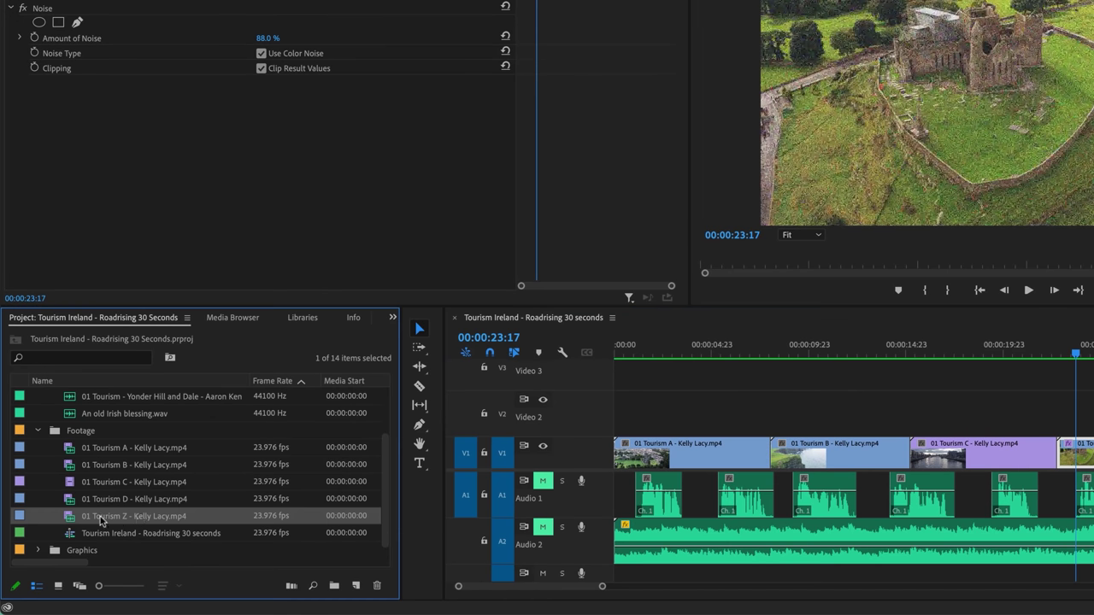
pyautogui.moveTo(90, 518); pyautogui.dragTo(955, 433)
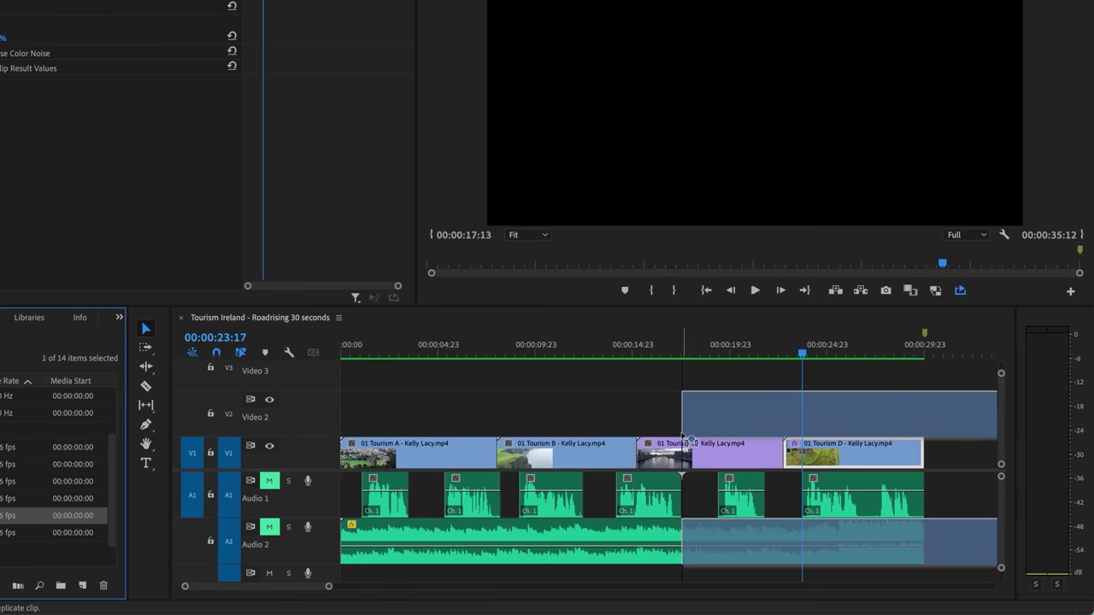
pyautogui.moveTo(682, 437); pyautogui.dragTo(822, 457)
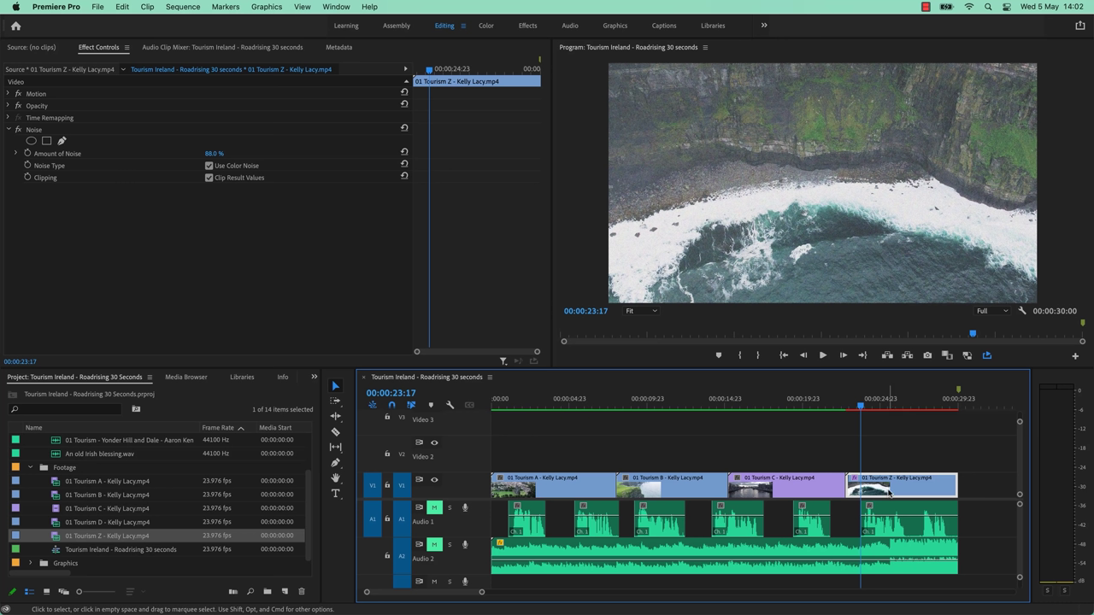
# Step: Load 01 Tourism Z into the Source monitor and bring up the last clip's context menu
pyautogui.click(119, 538)
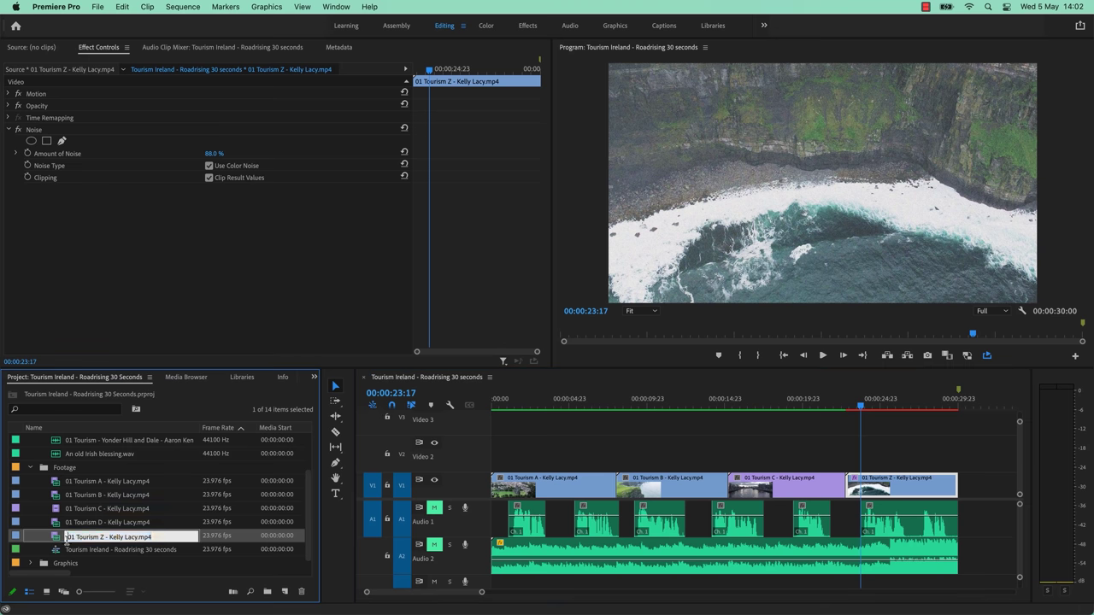
pyautogui.press('Return')
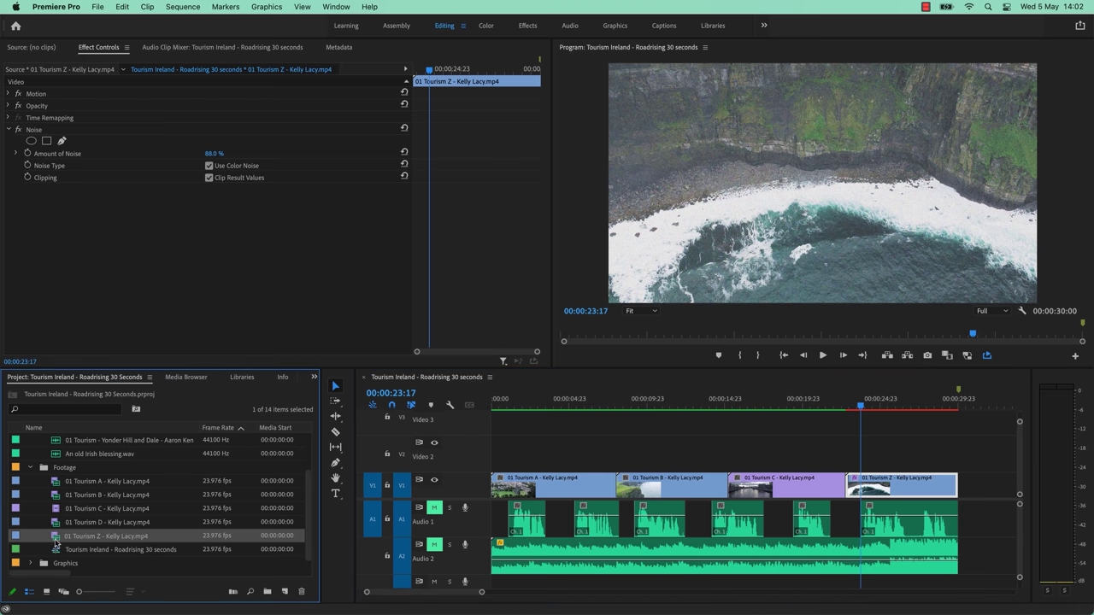
pyautogui.doubleClick(56, 542)
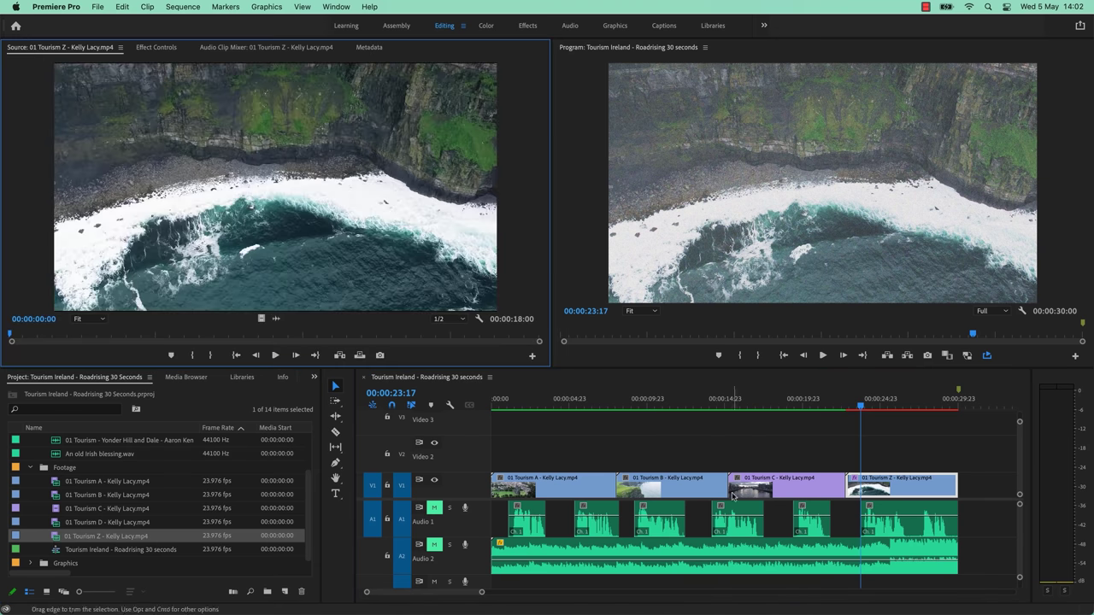
pyautogui.rightClick(895, 489)
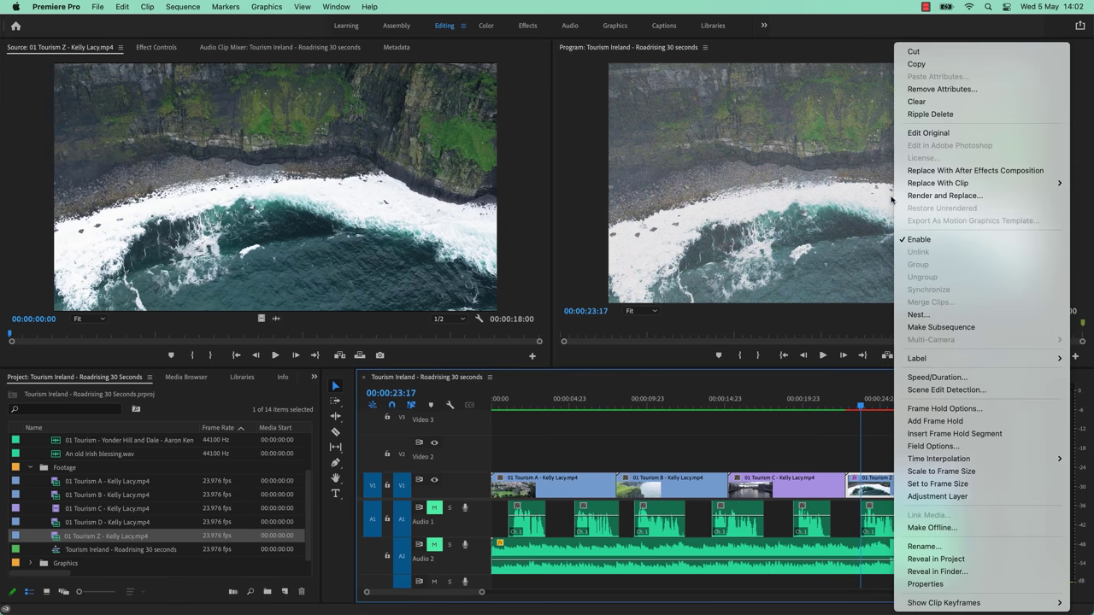
pyautogui.moveTo(943, 188)
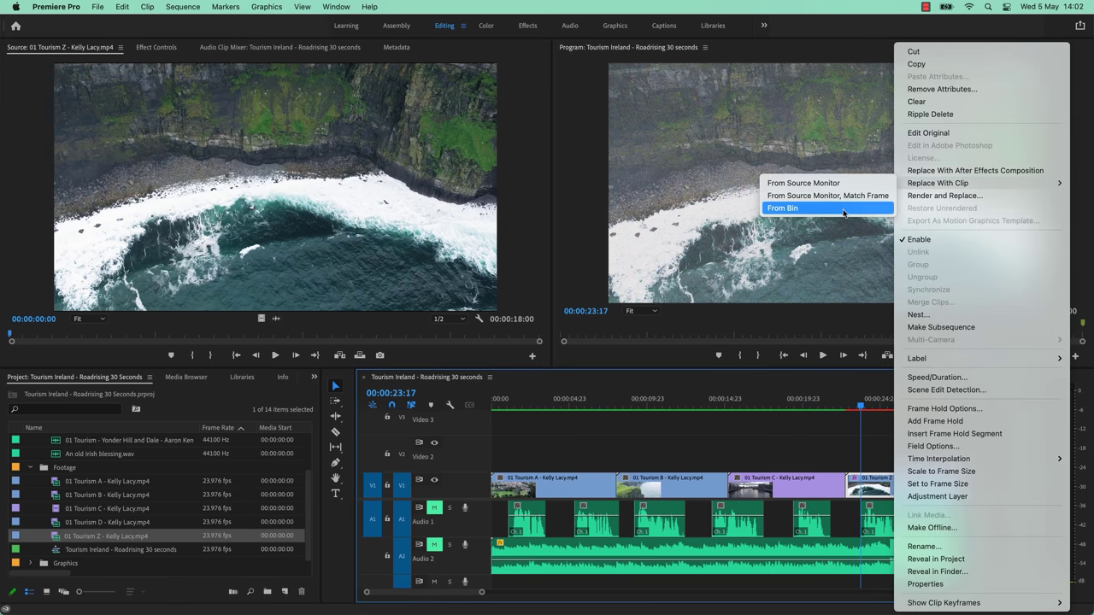